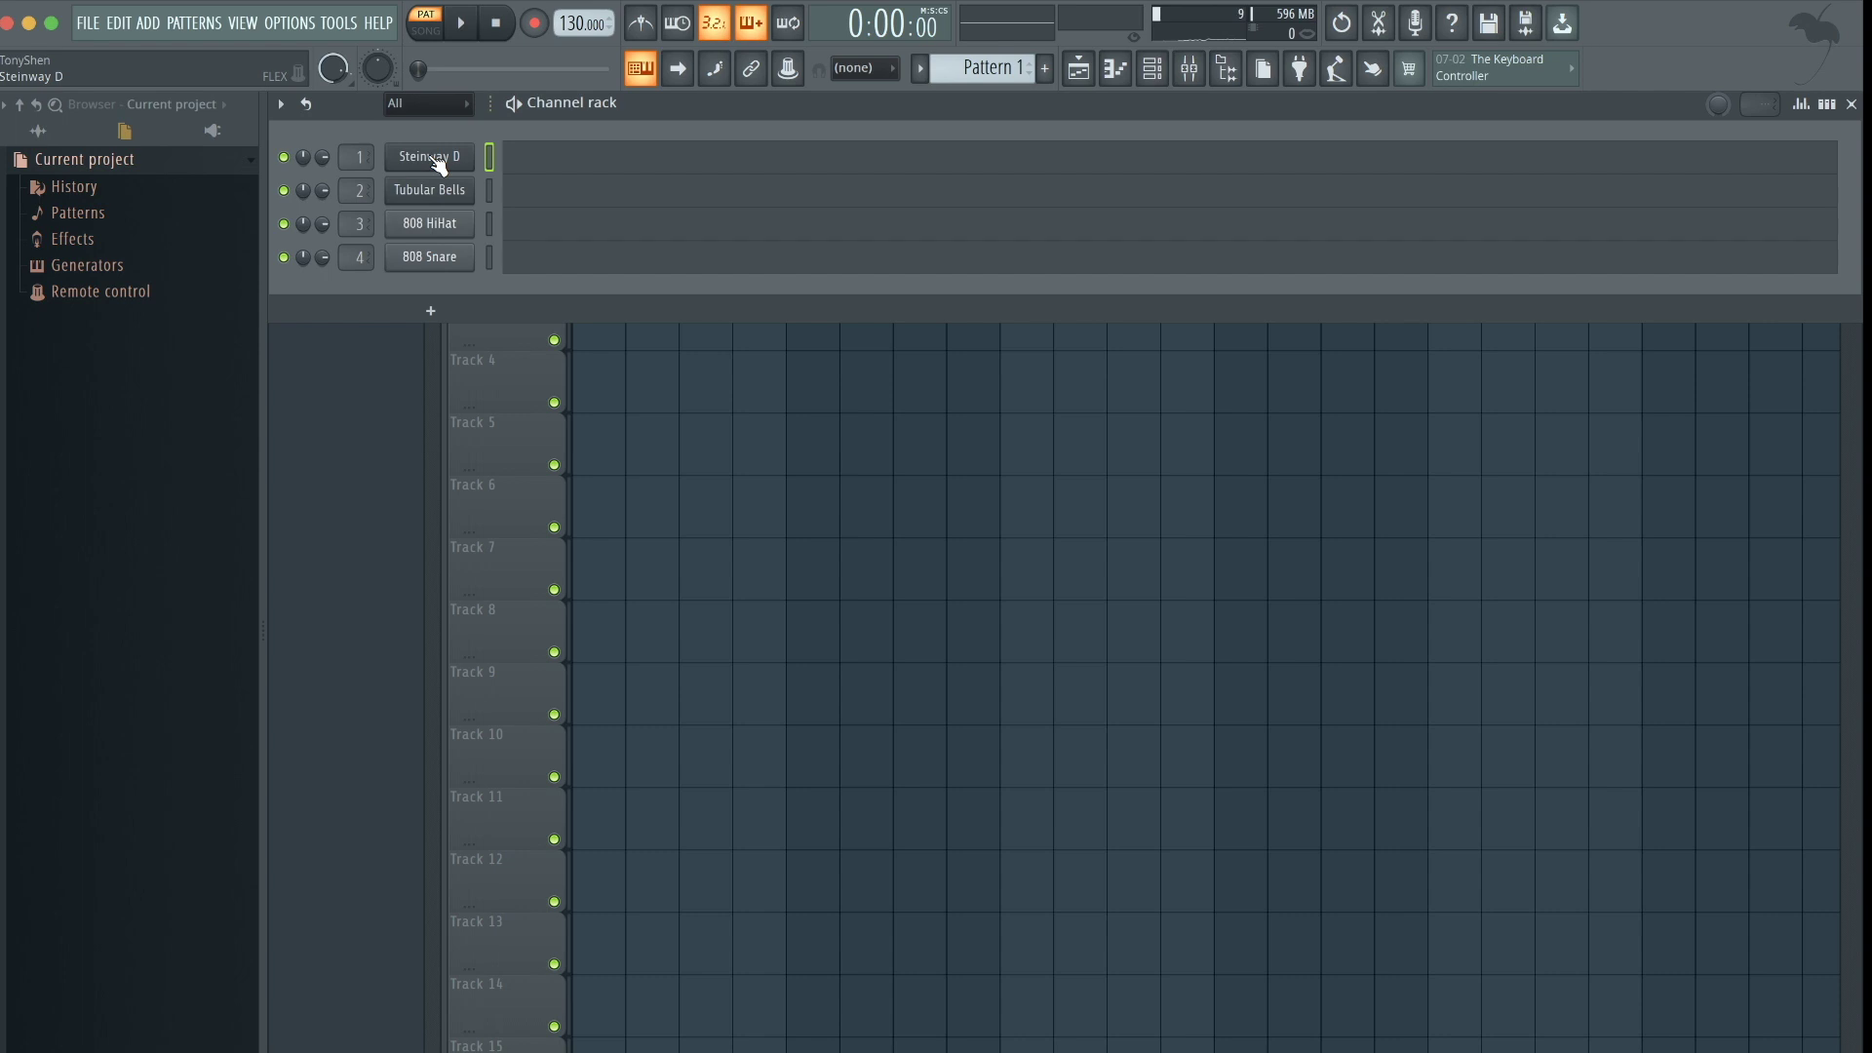
Open the instrument of the Steinway D channel for editing
right_click(429, 156)
left_click(429, 156)
right_click(429, 156)
left_click(429, 156)
left_click(454, 157)
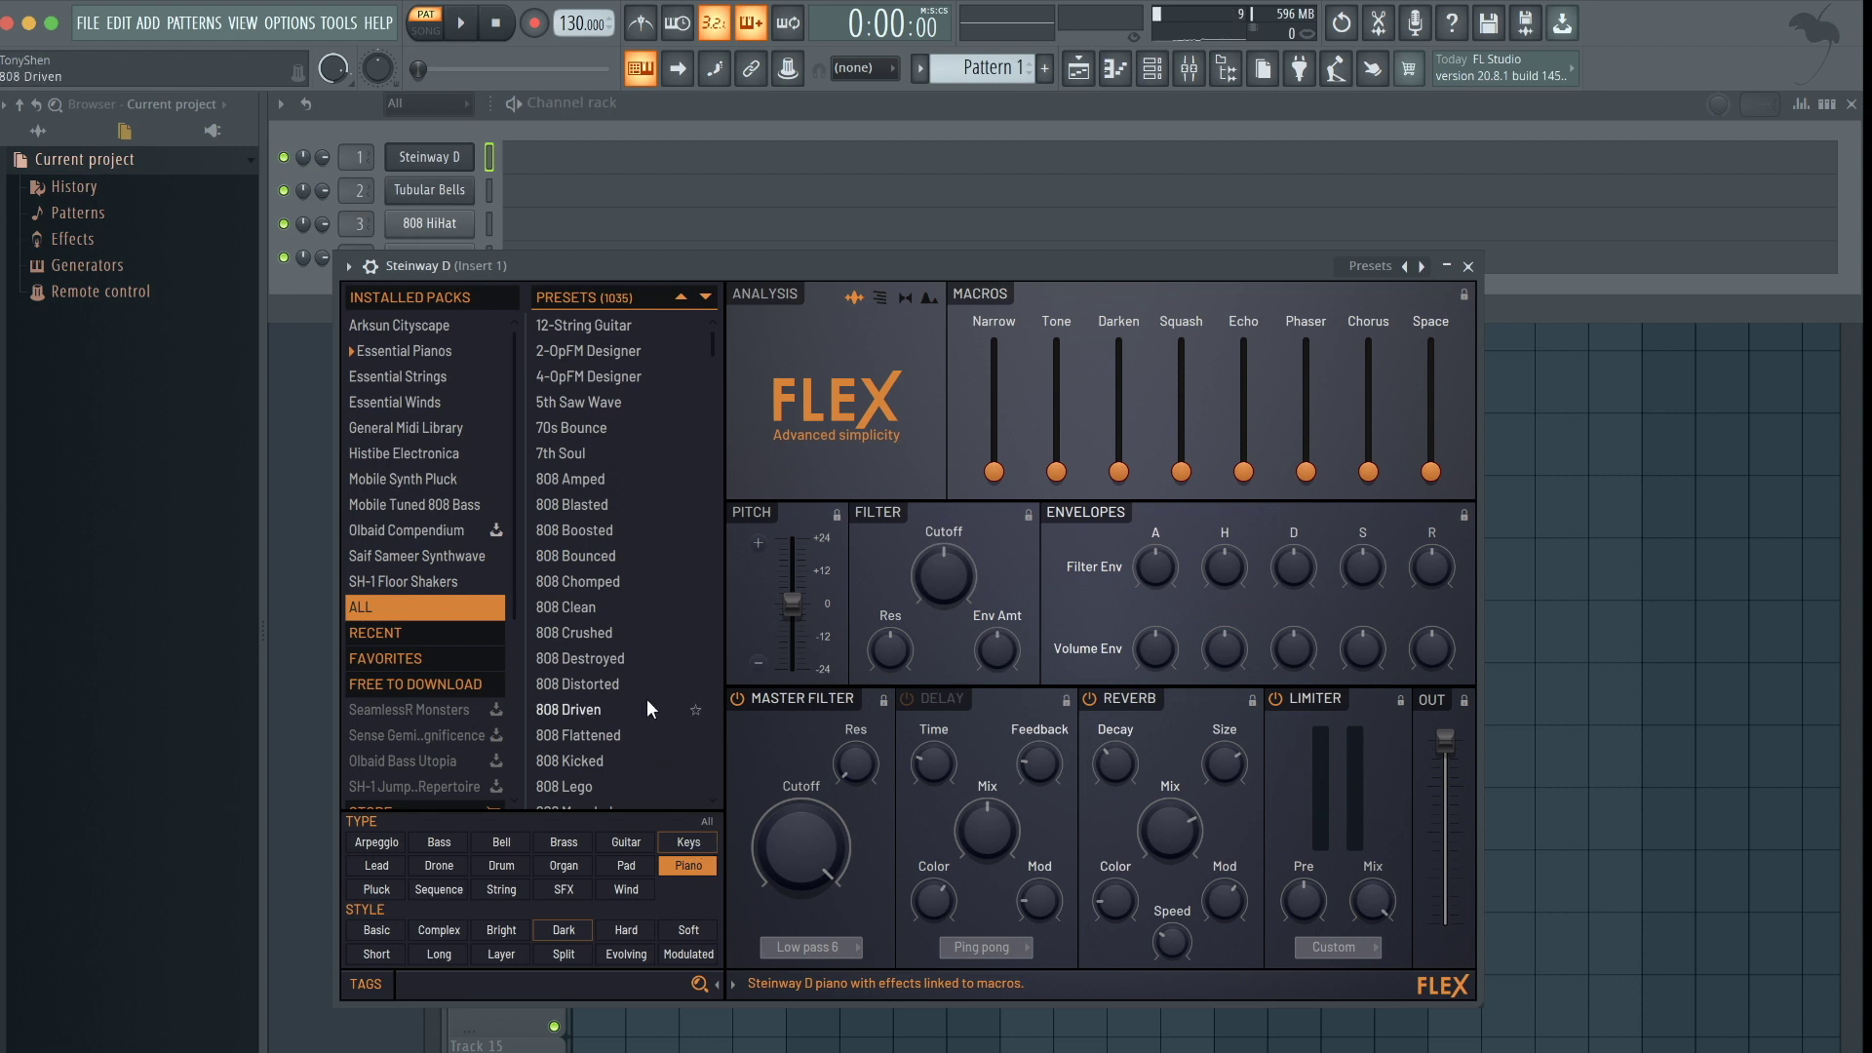
Browse the piano presets, load Stage Grand on the channel and close the instrument window
left_click(357, 984)
left_click(359, 986)
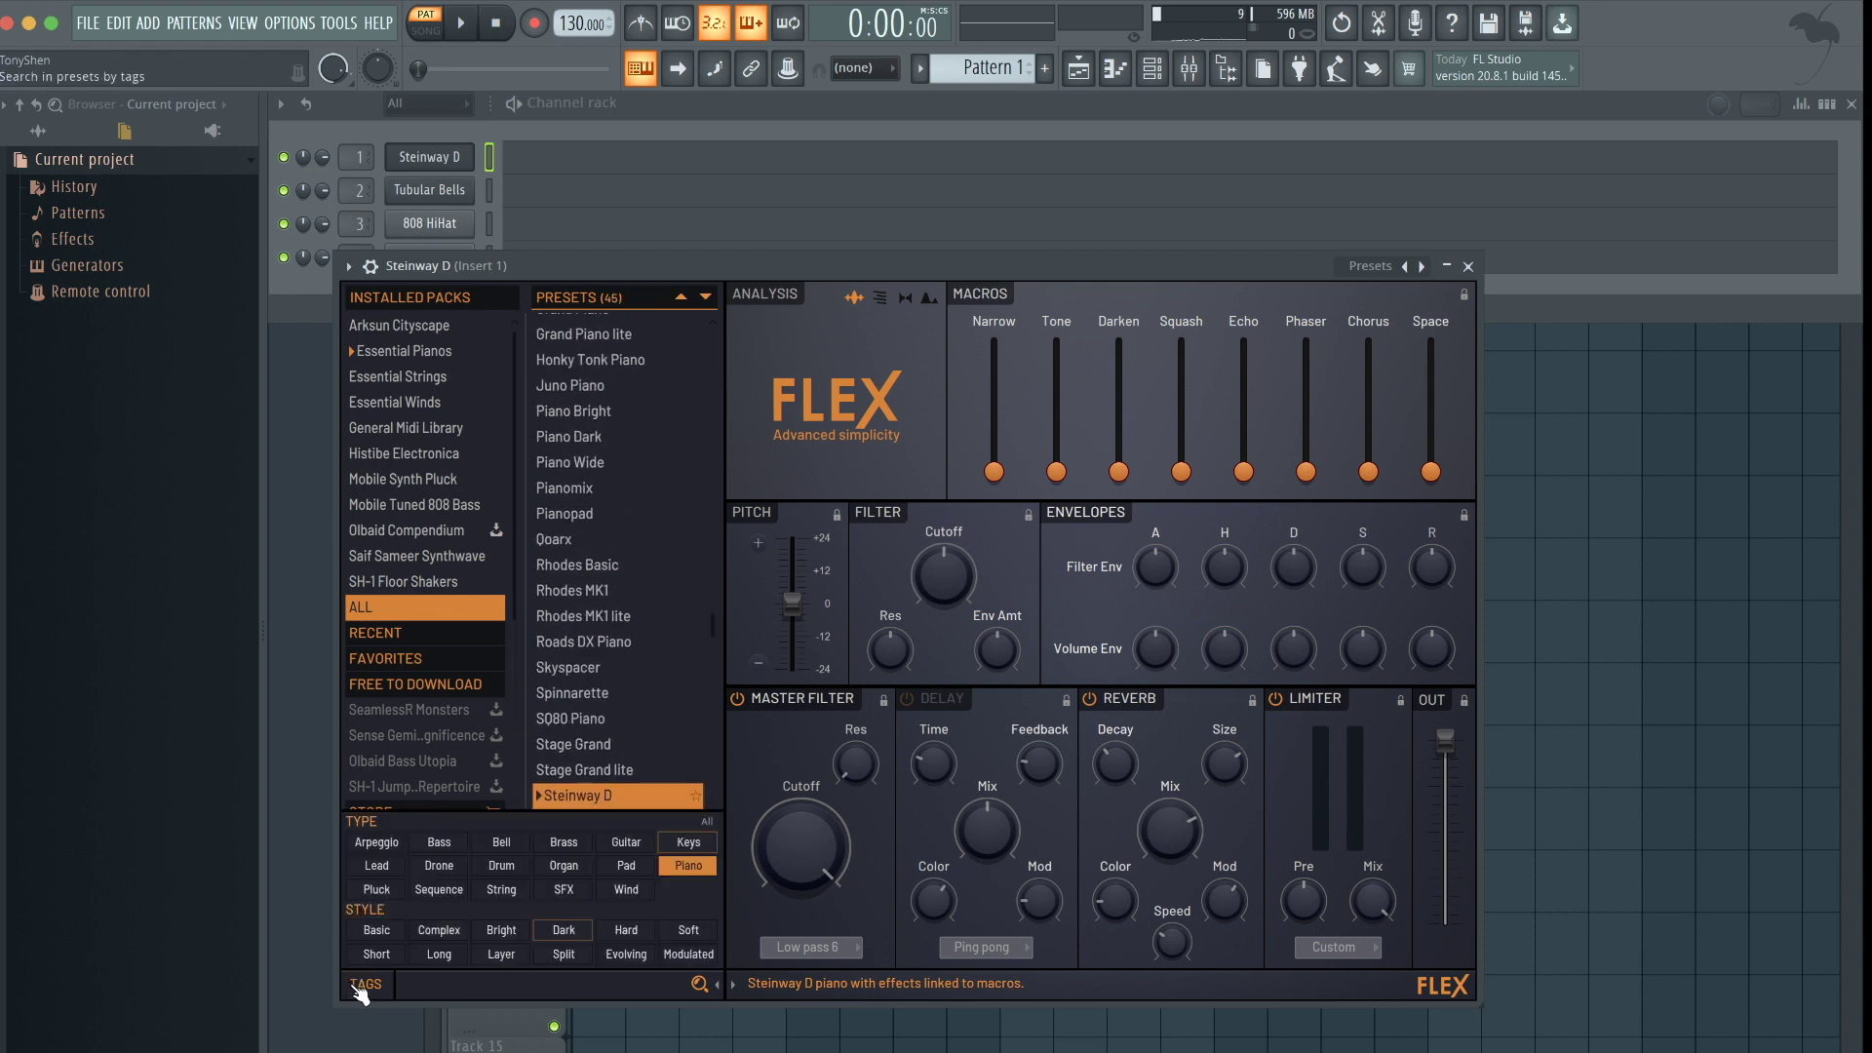
scroll(591, 616, "down", 3)
scroll(590, 616, "up", 5)
scroll(591, 616, "up", 4)
scroll(591, 616, "down", 8)
left_click(618, 517)
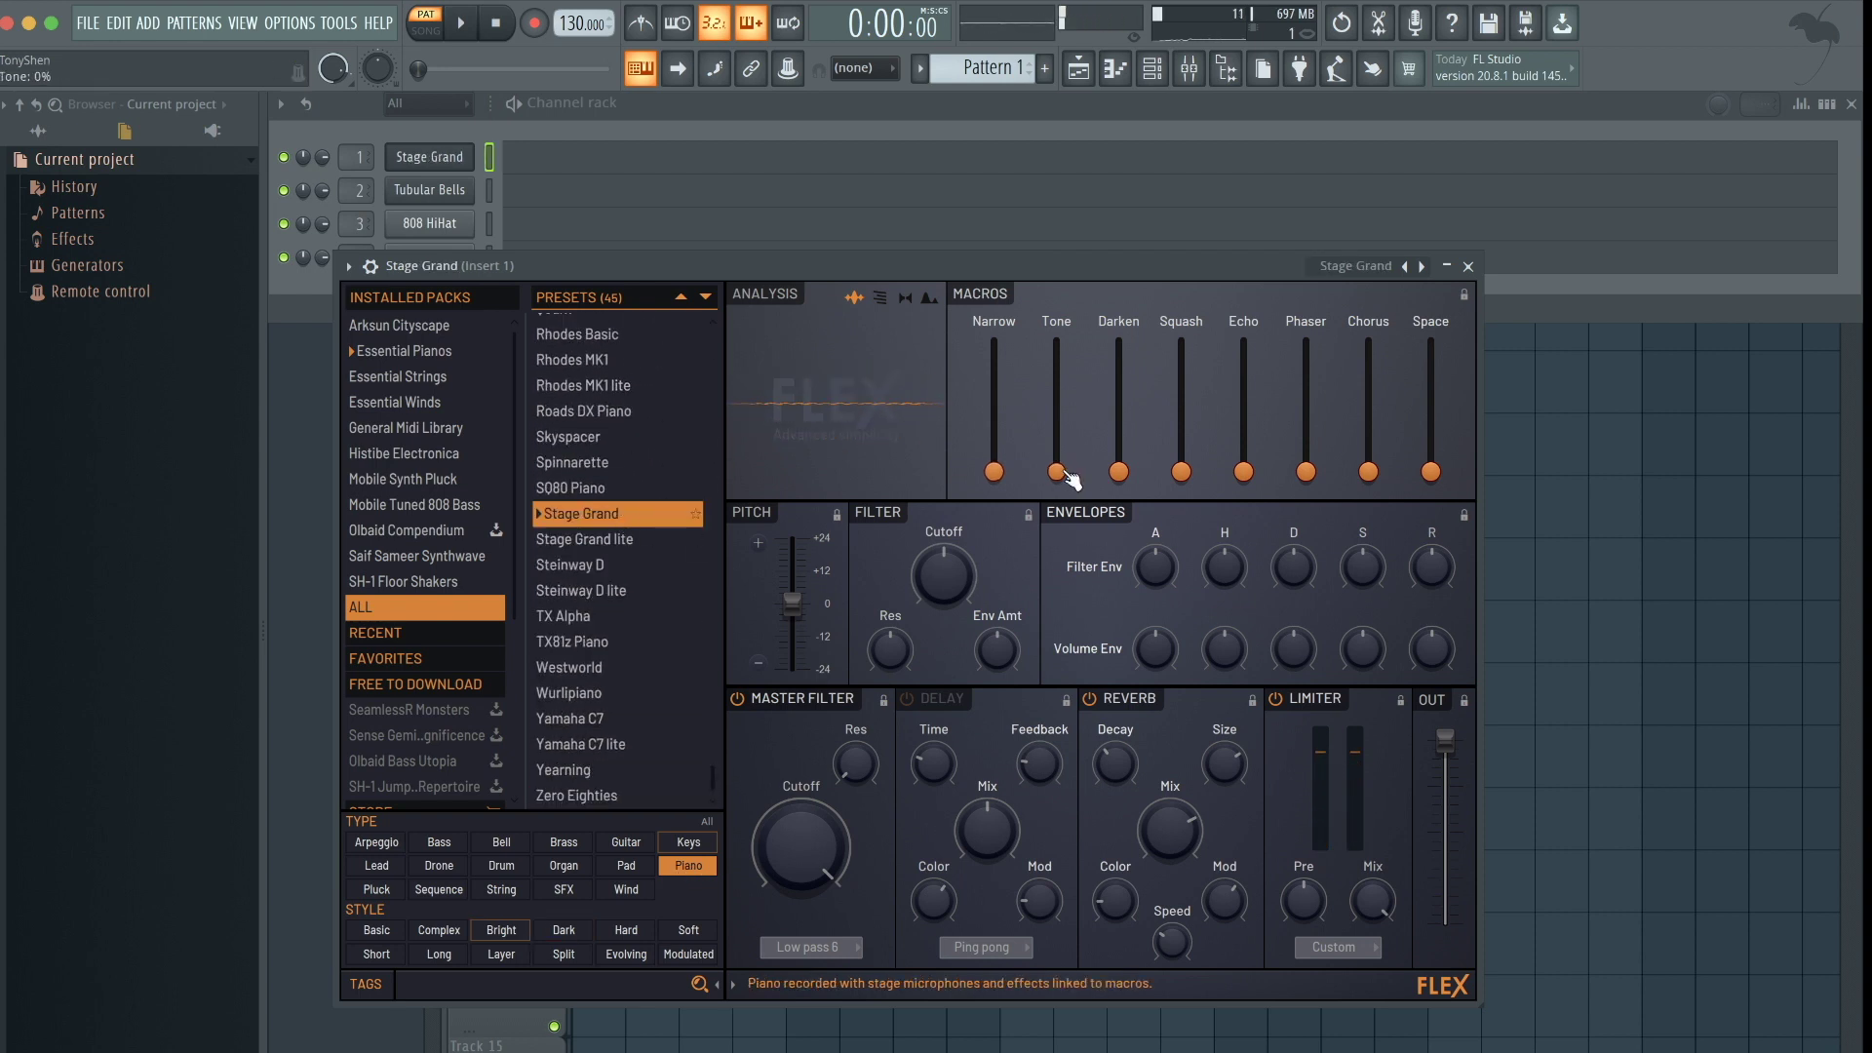
left_click(1467, 267)
Open the Stage Grand channel's piano roll and set the project tempo to 142 BPM
left_click(530, 169)
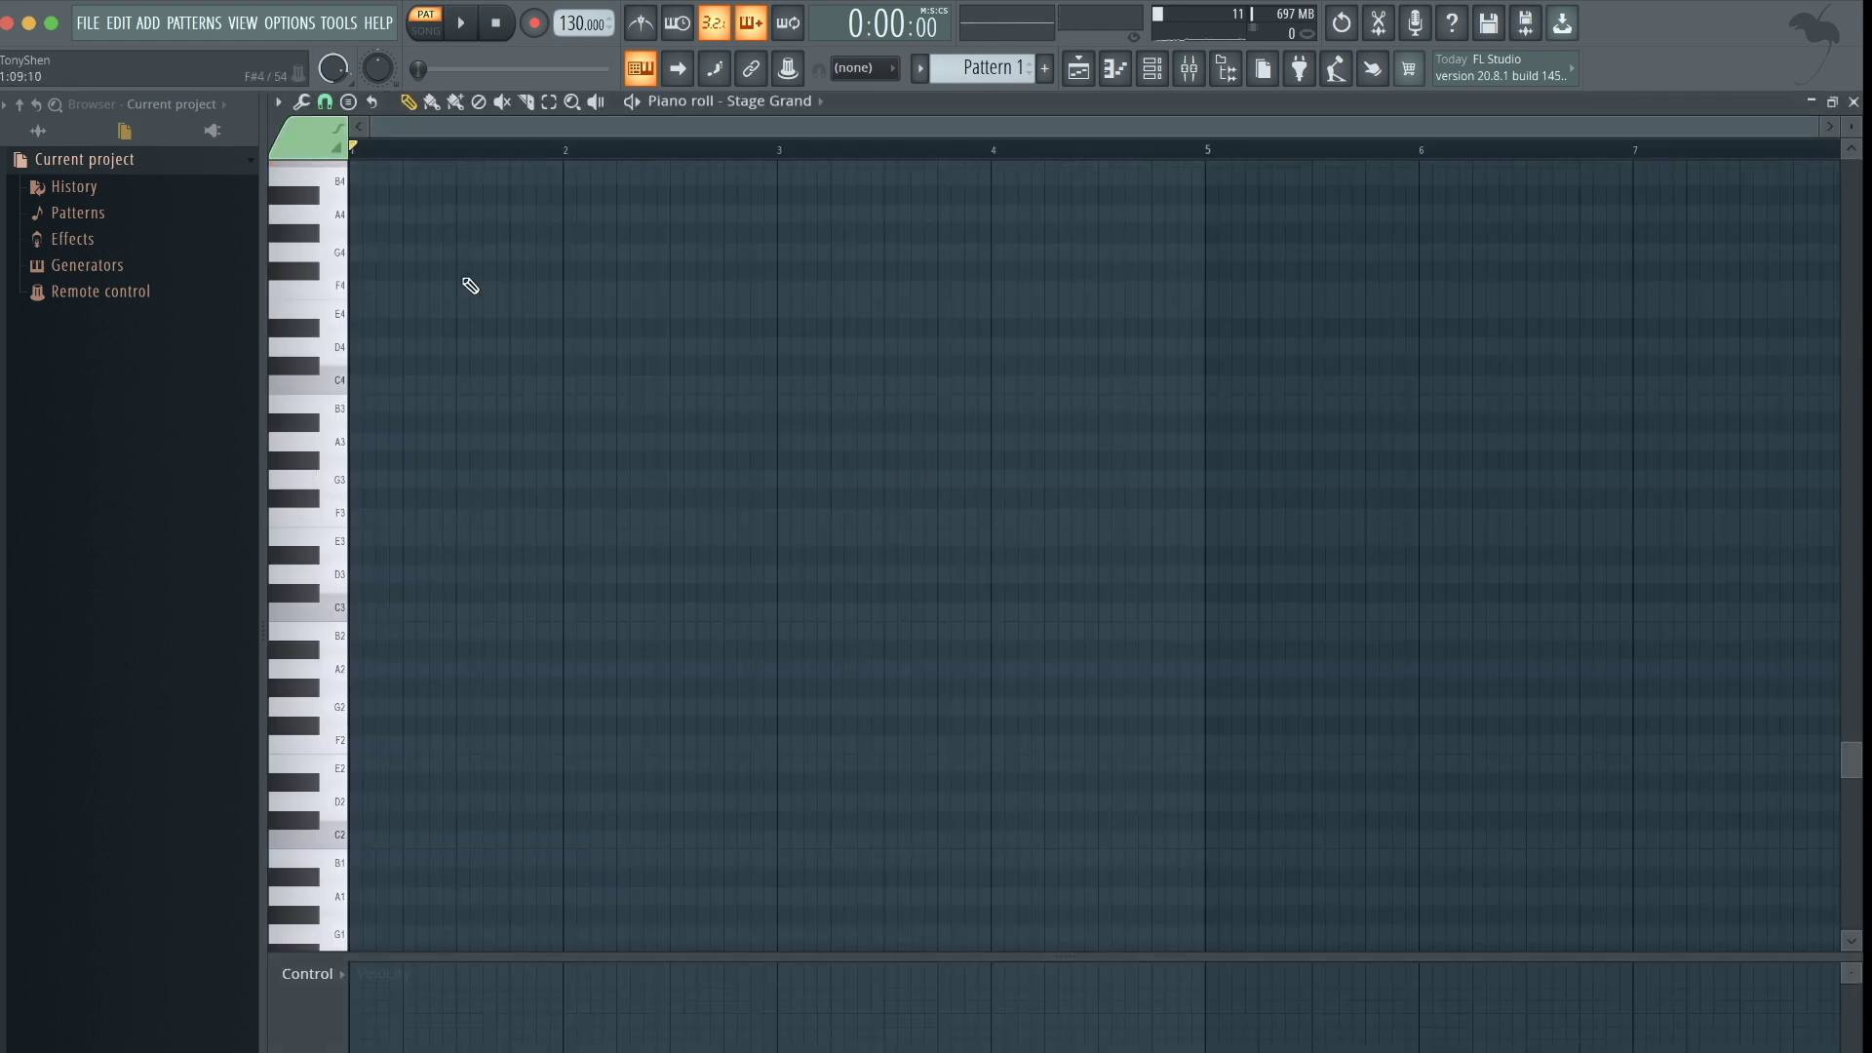
scroll(471, 286, "up", 1)
scroll(471, 286, "up", 2)
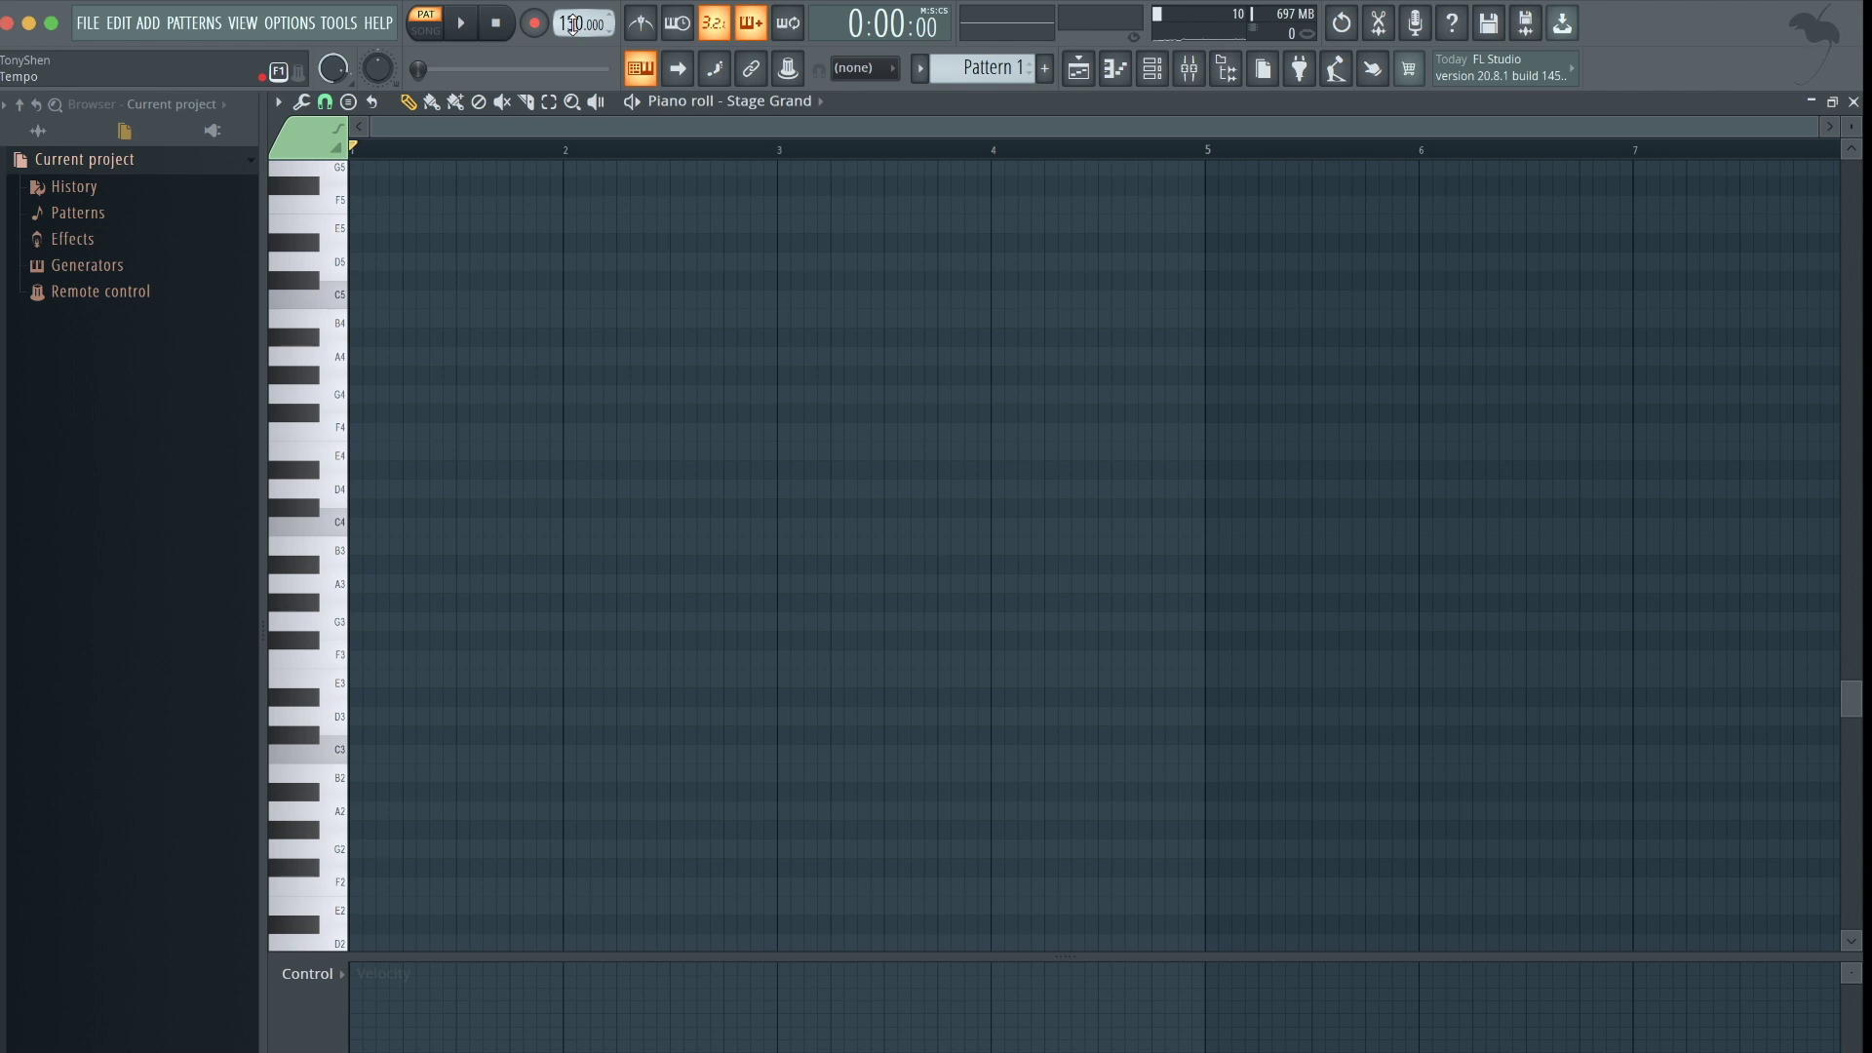
left_click_drag(572, 24, 572, 17)
scroll(431, 308, "up", 3)
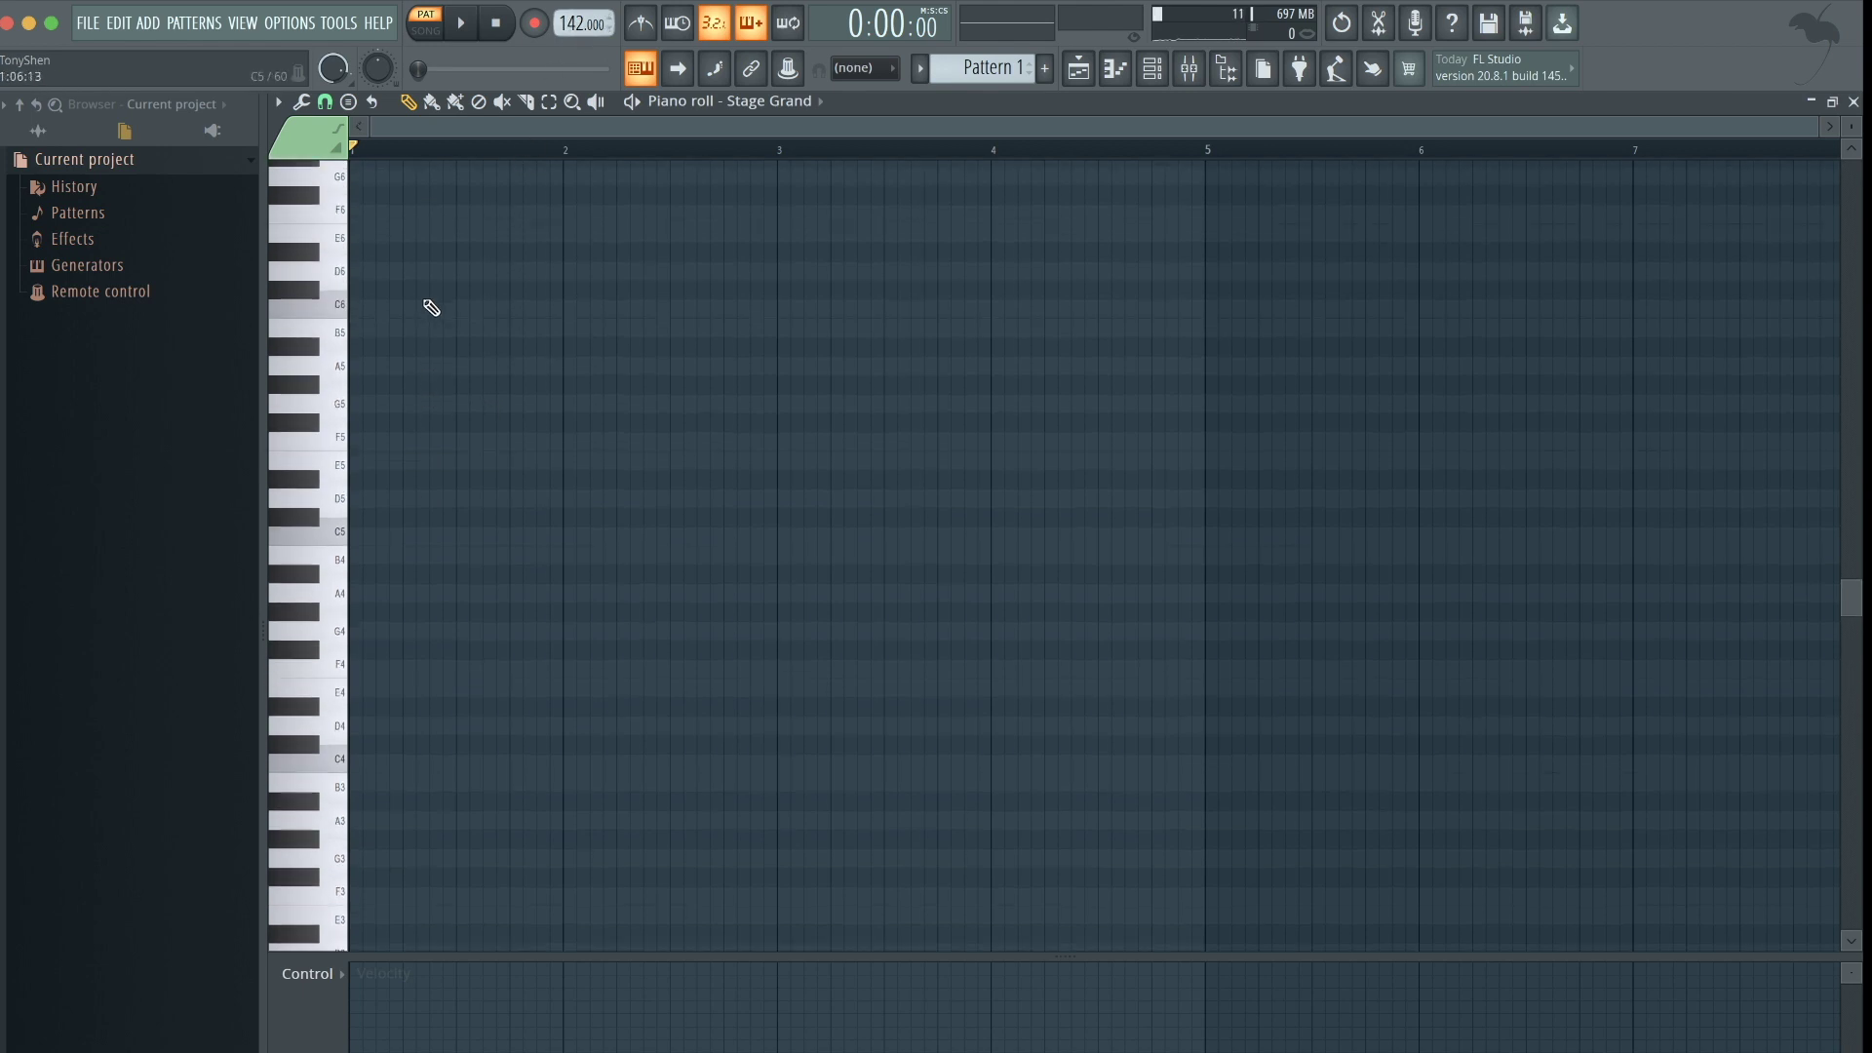
Enter the one-beat notes A5, F6, E6 and A5 in sequence across bar 1
left_click(357, 308)
left_click_drag(346, 324, 340, 380)
left_click_drag(411, 280, 402, 213)
key("space")
key("space")
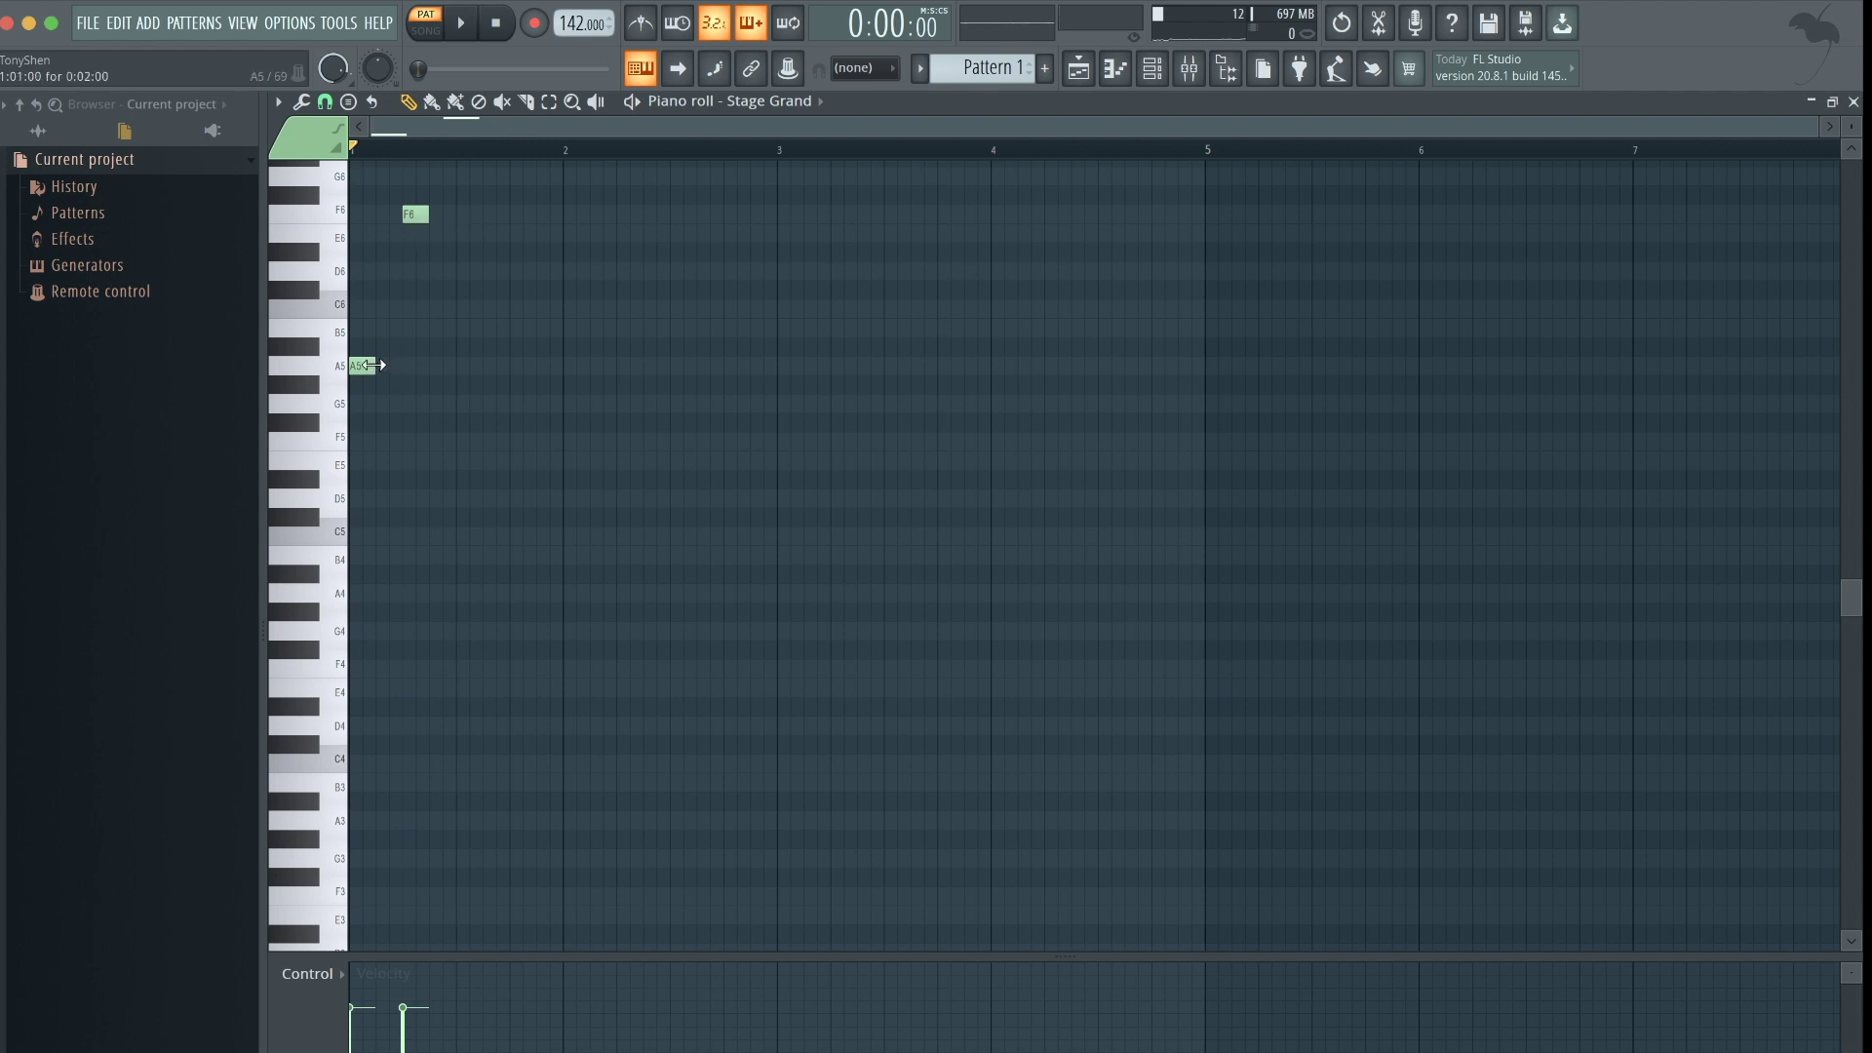
key("space")
key("space")
left_click(457, 236)
left_click(520, 368)
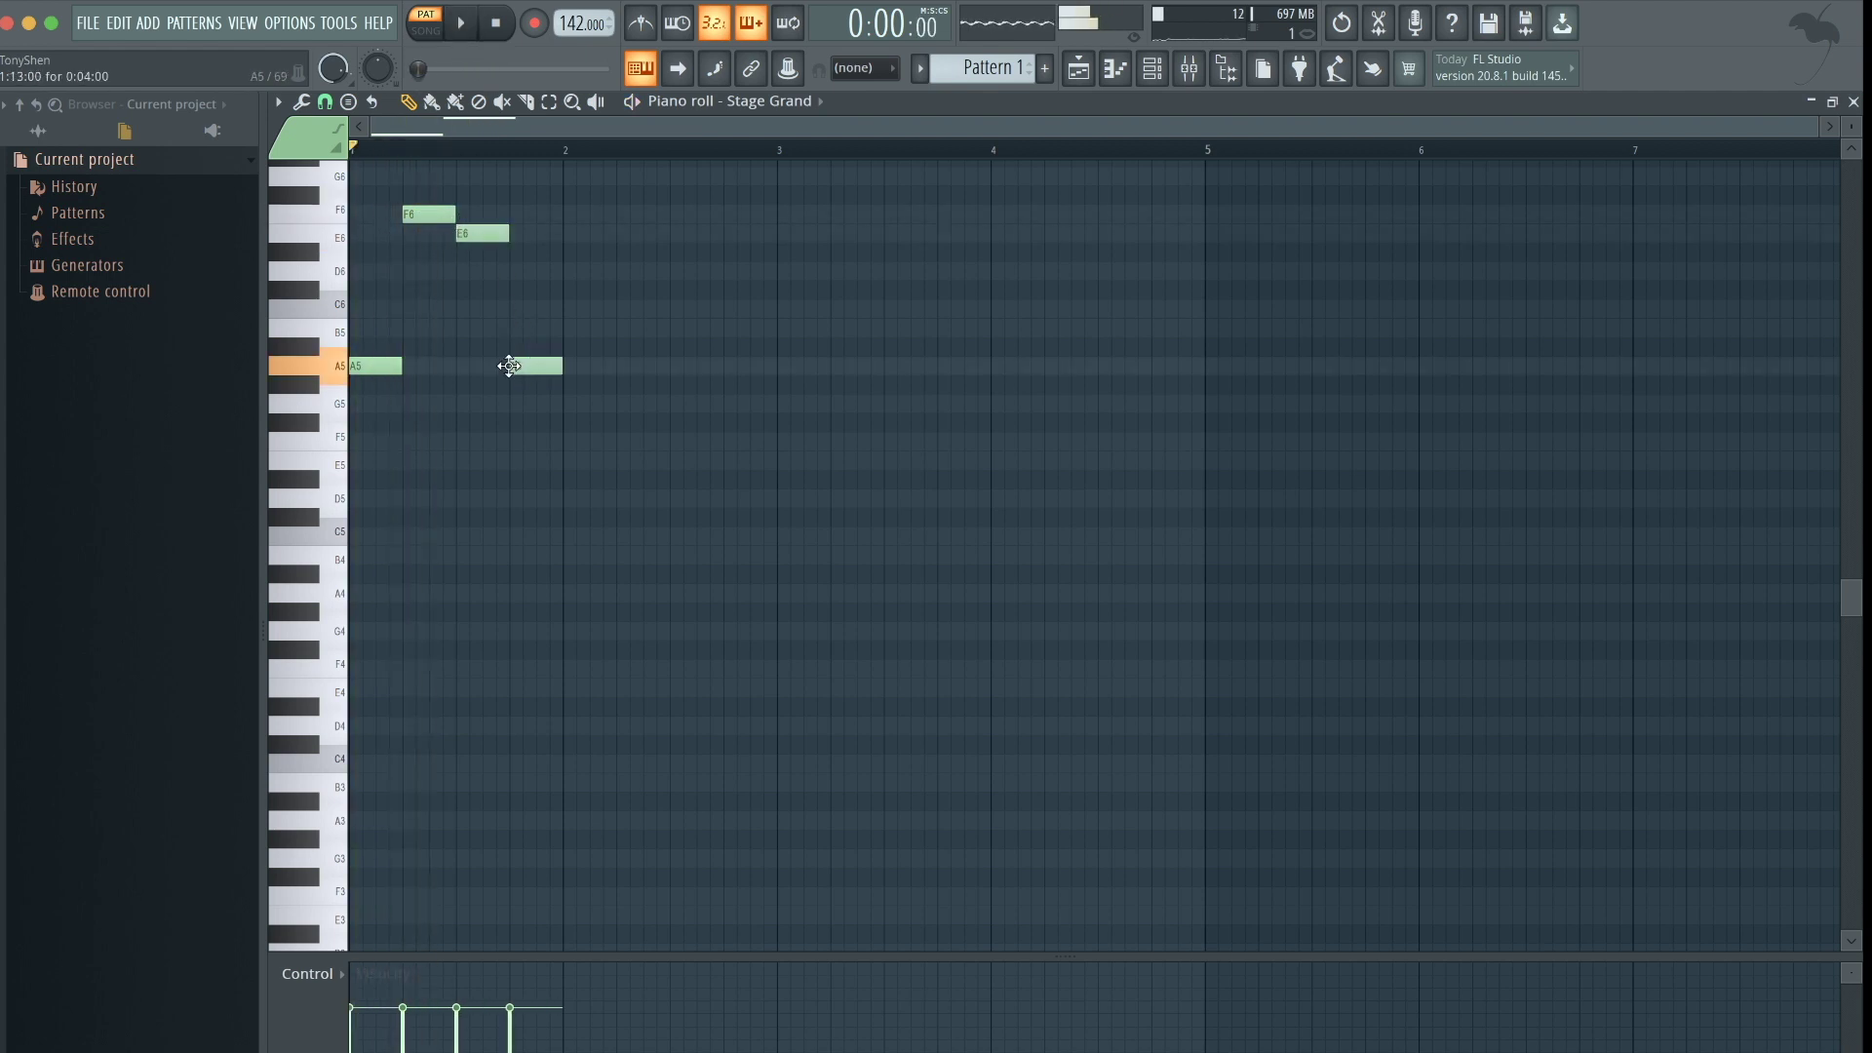
Fill bar 2 with one-beat notes C6, C6, C6 and B5, and play the melody
left_click_drag(571, 330, 564, 308)
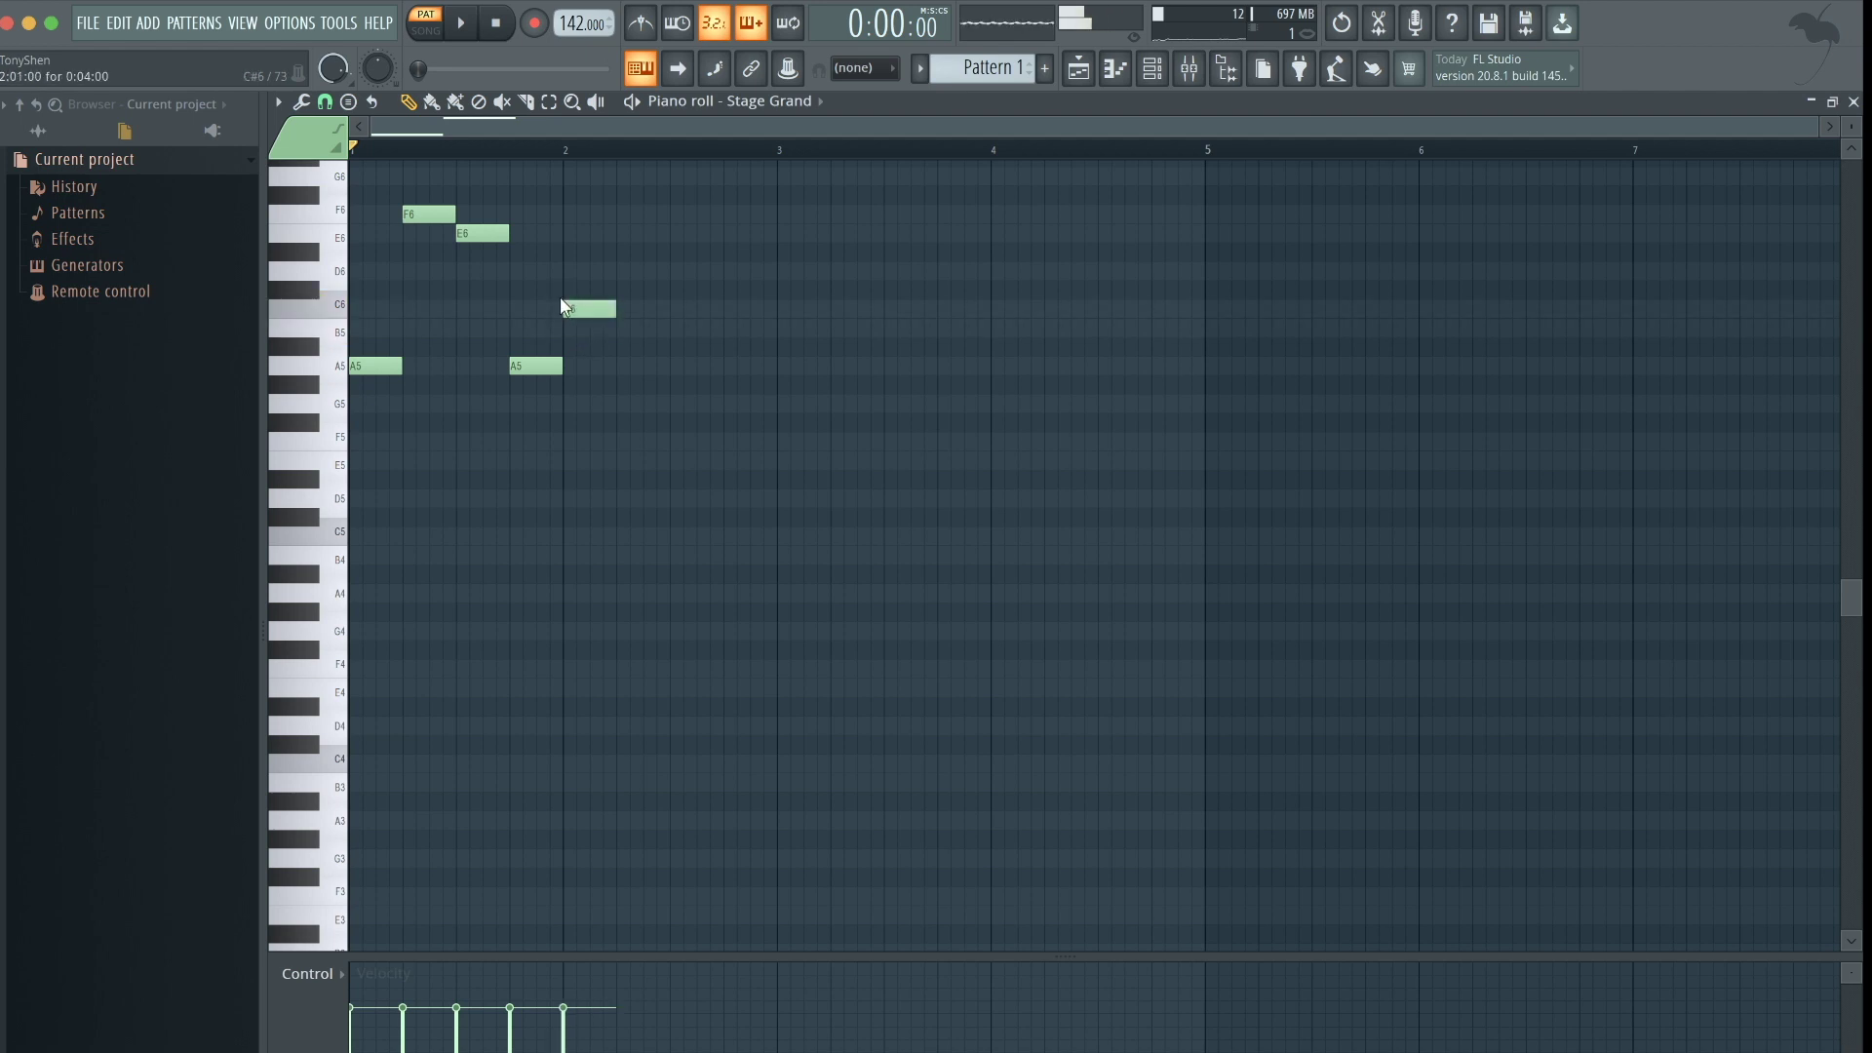
left_click(628, 308)
left_click_drag(653, 307, 642, 308)
left_click(682, 308)
left_click(725, 328)
key("space")
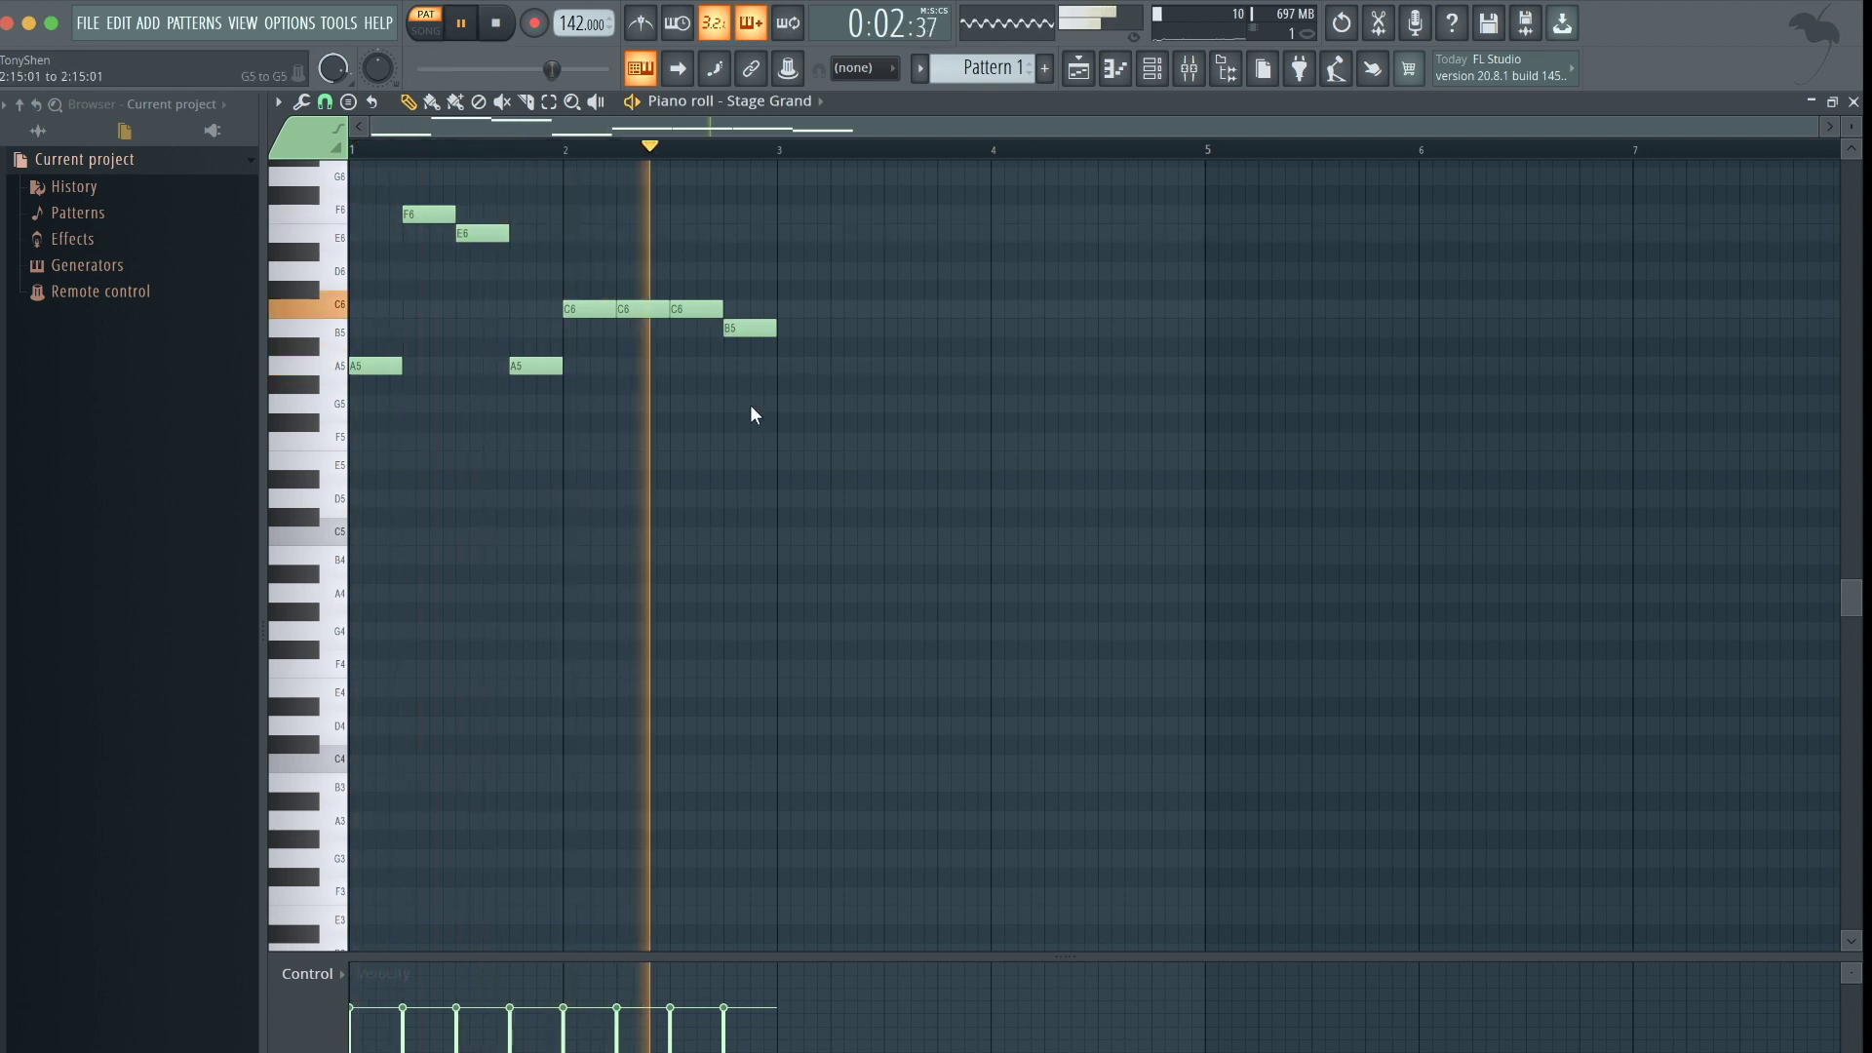
key("space")
Duplicate the two-bar melody into bars 3 and 4 and play it
left_click_drag(840, 467, 464, 263)
left_click_drag(272, 171, 416, 387)
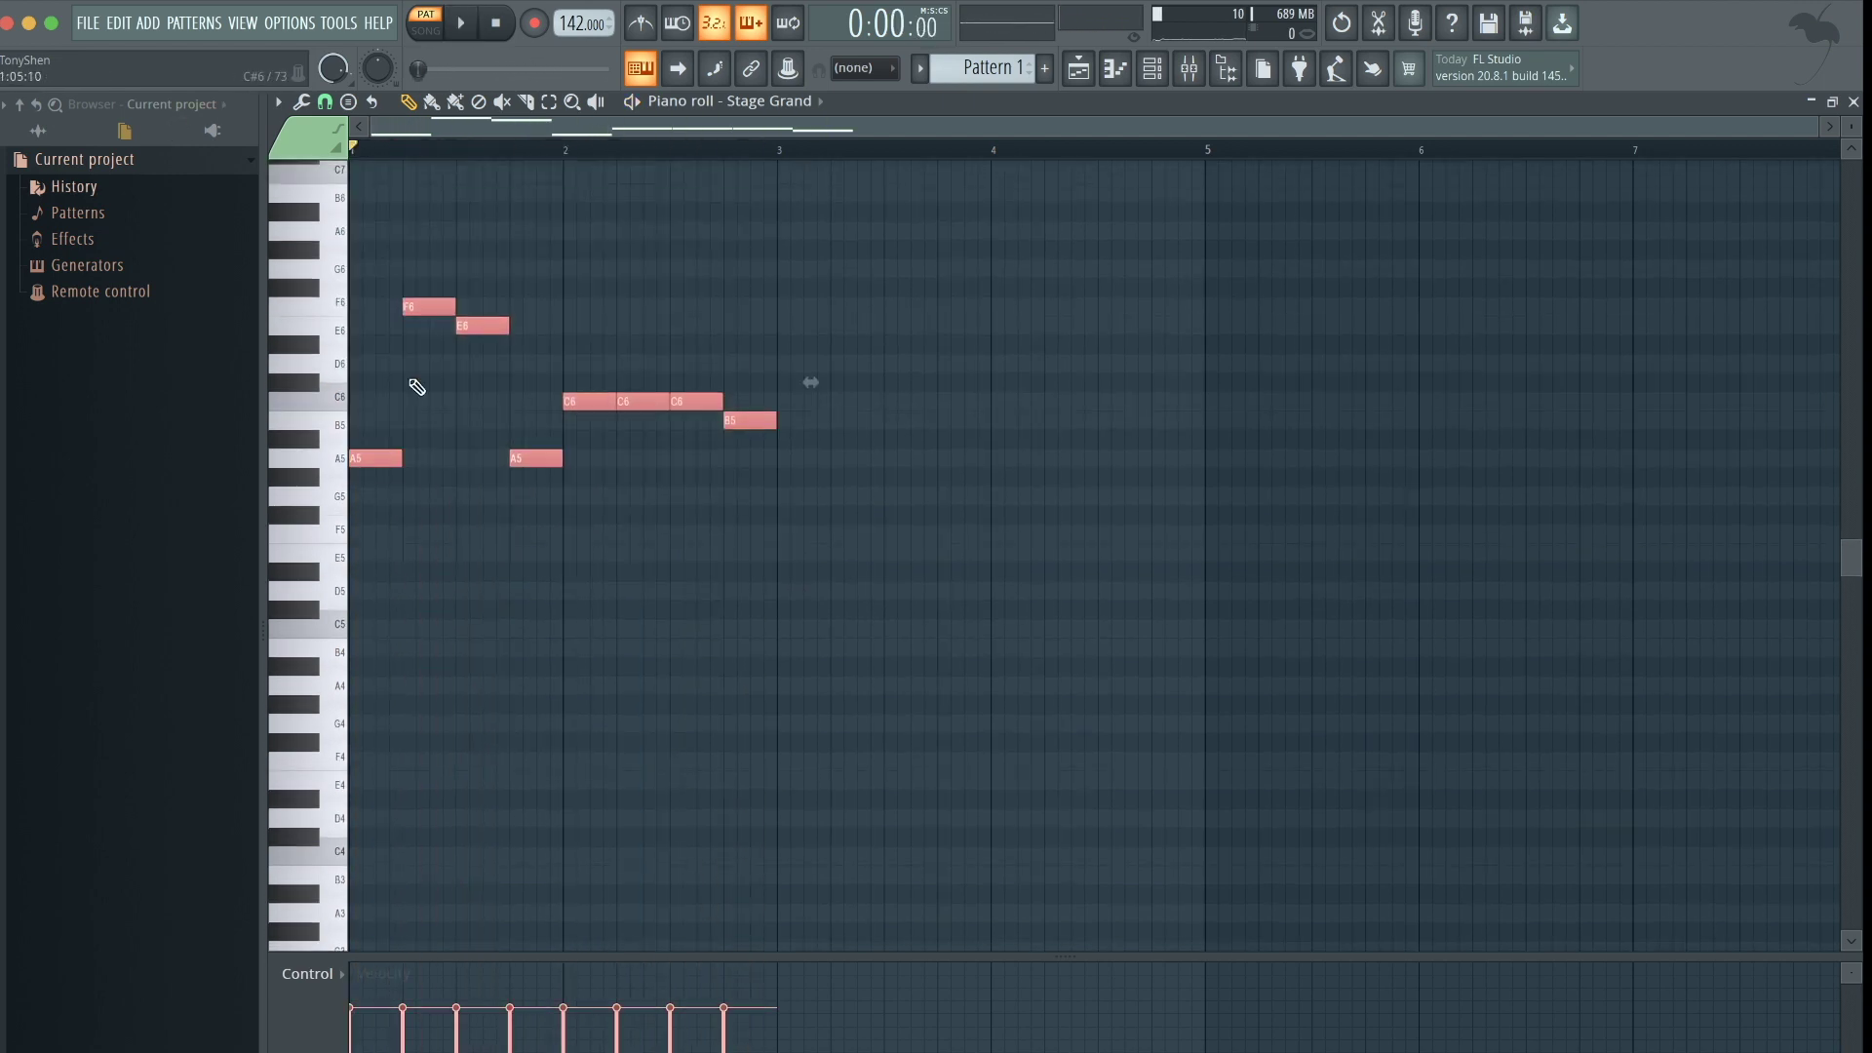
left_click_drag(362, 465, 791, 465)
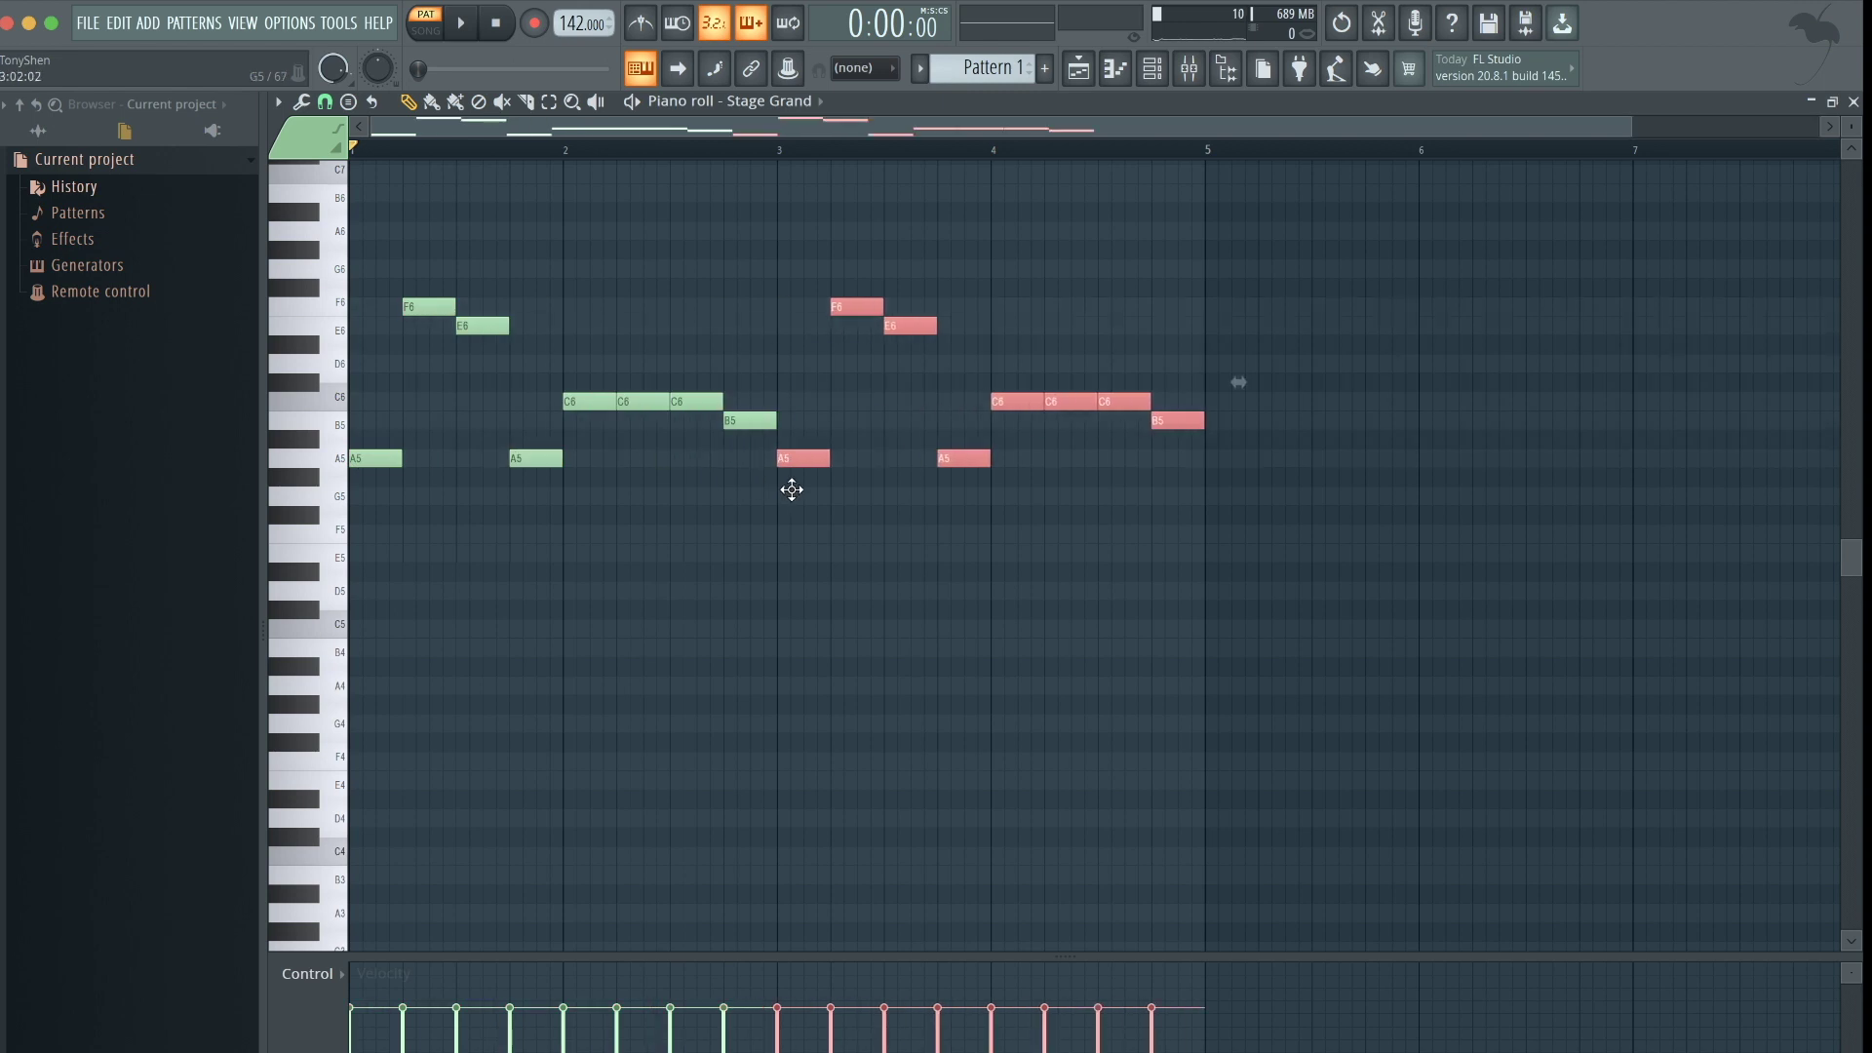
left_click(792, 498)
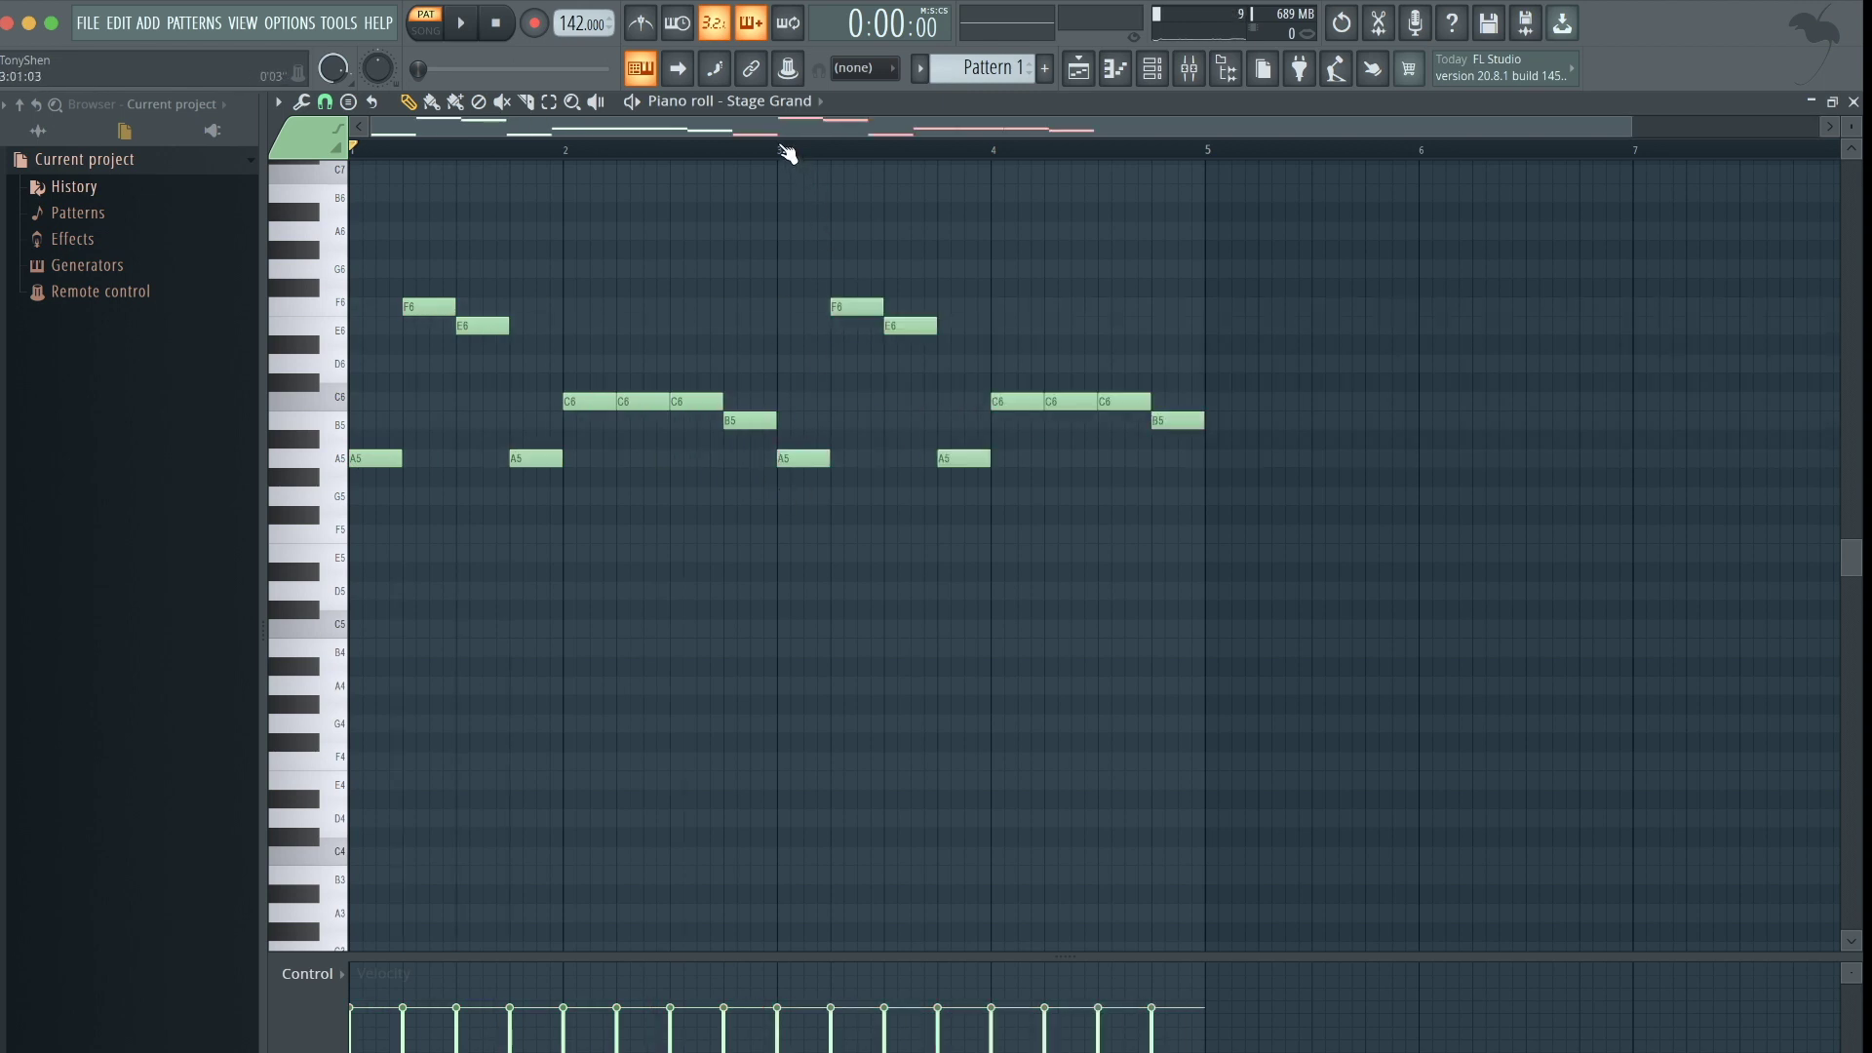
key("space")
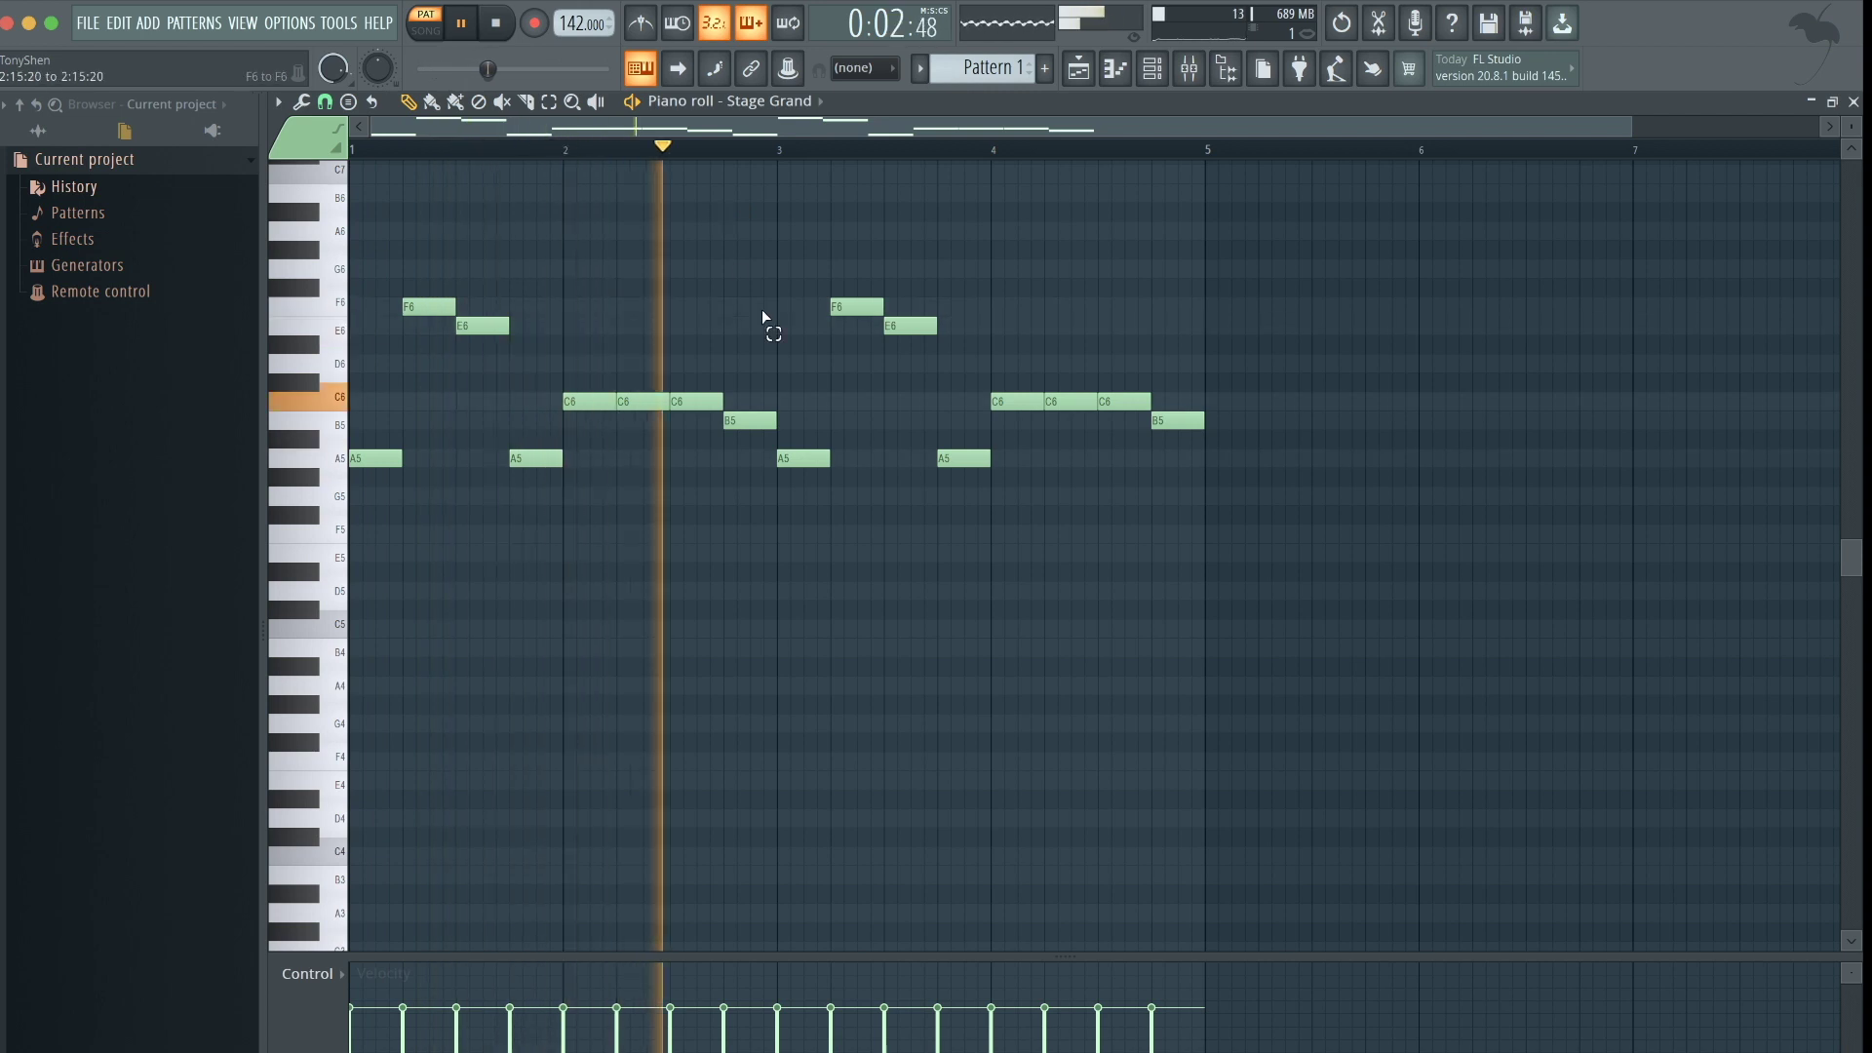
scroll(1216, 507, "up", 3)
key("space")
Vary bar 4 to C6, C6, D6, C6, B5, C6, with half-beat notes between the one-beat outer ones, and play it
left_click(1009, 401)
left_click(1004, 402)
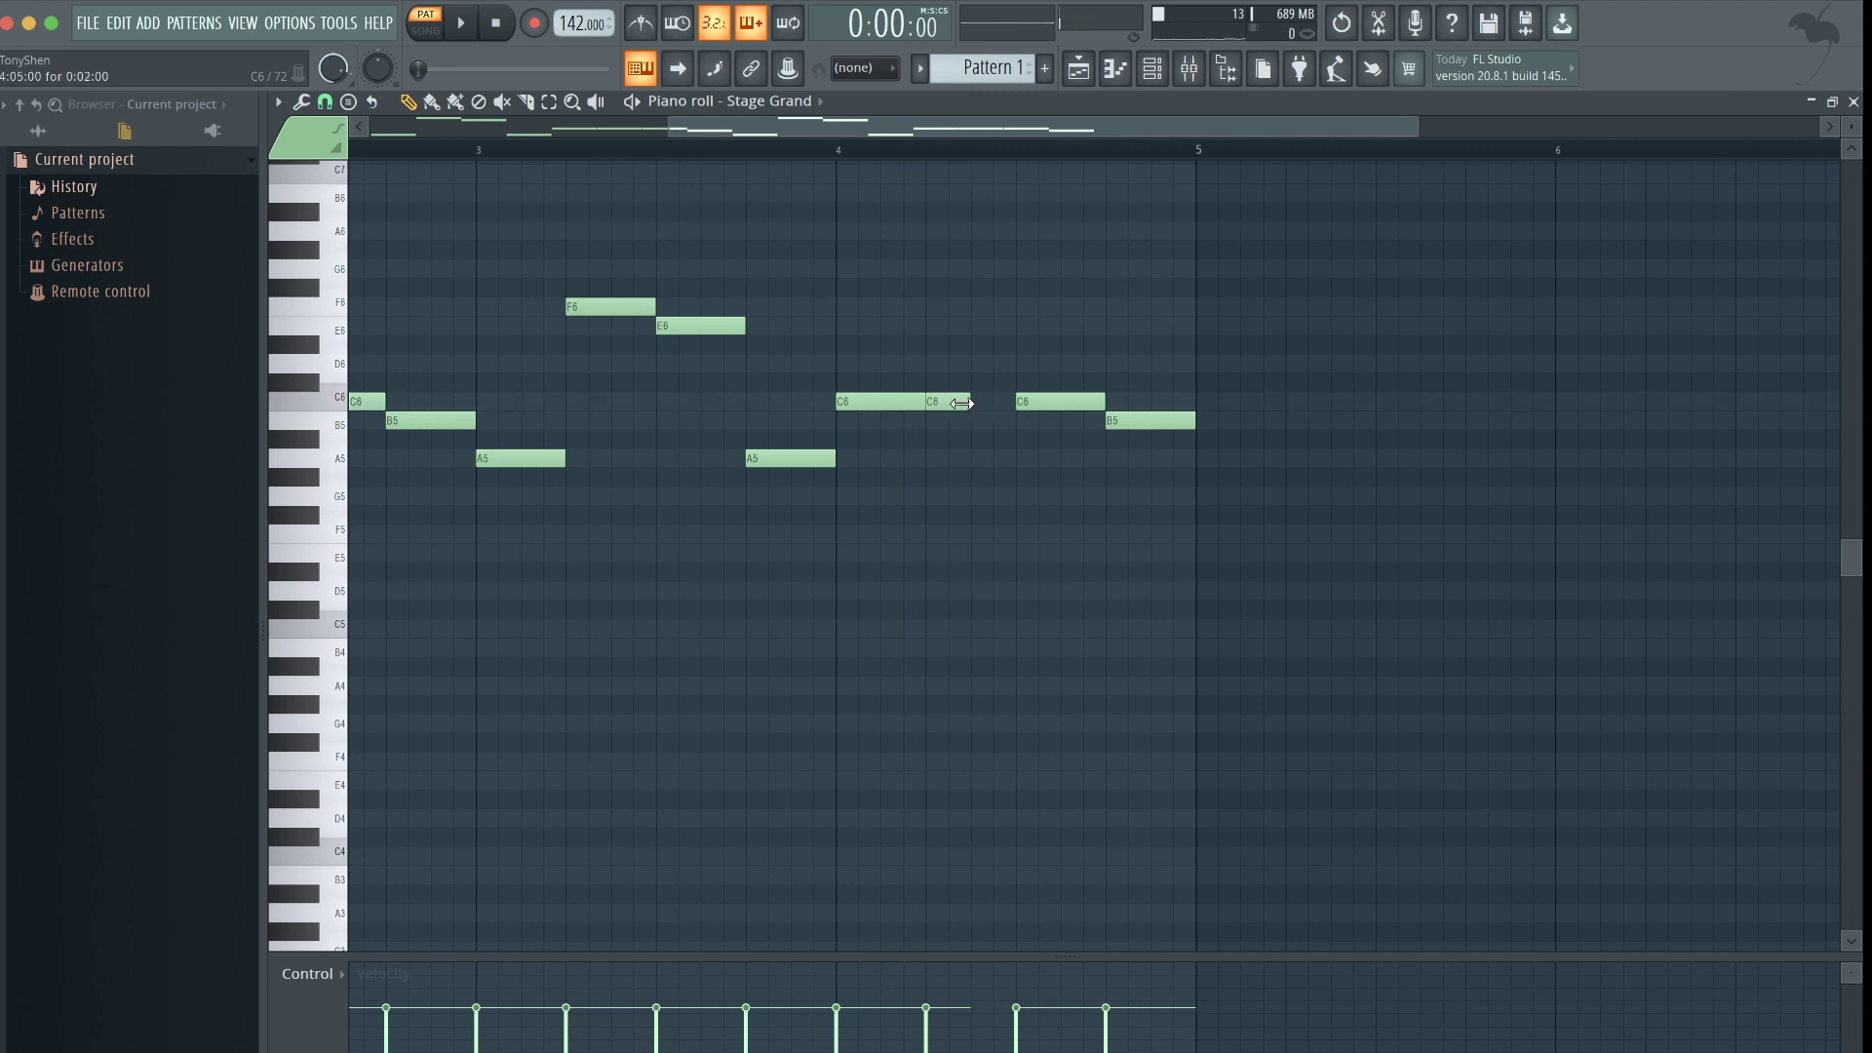
left_click(975, 362)
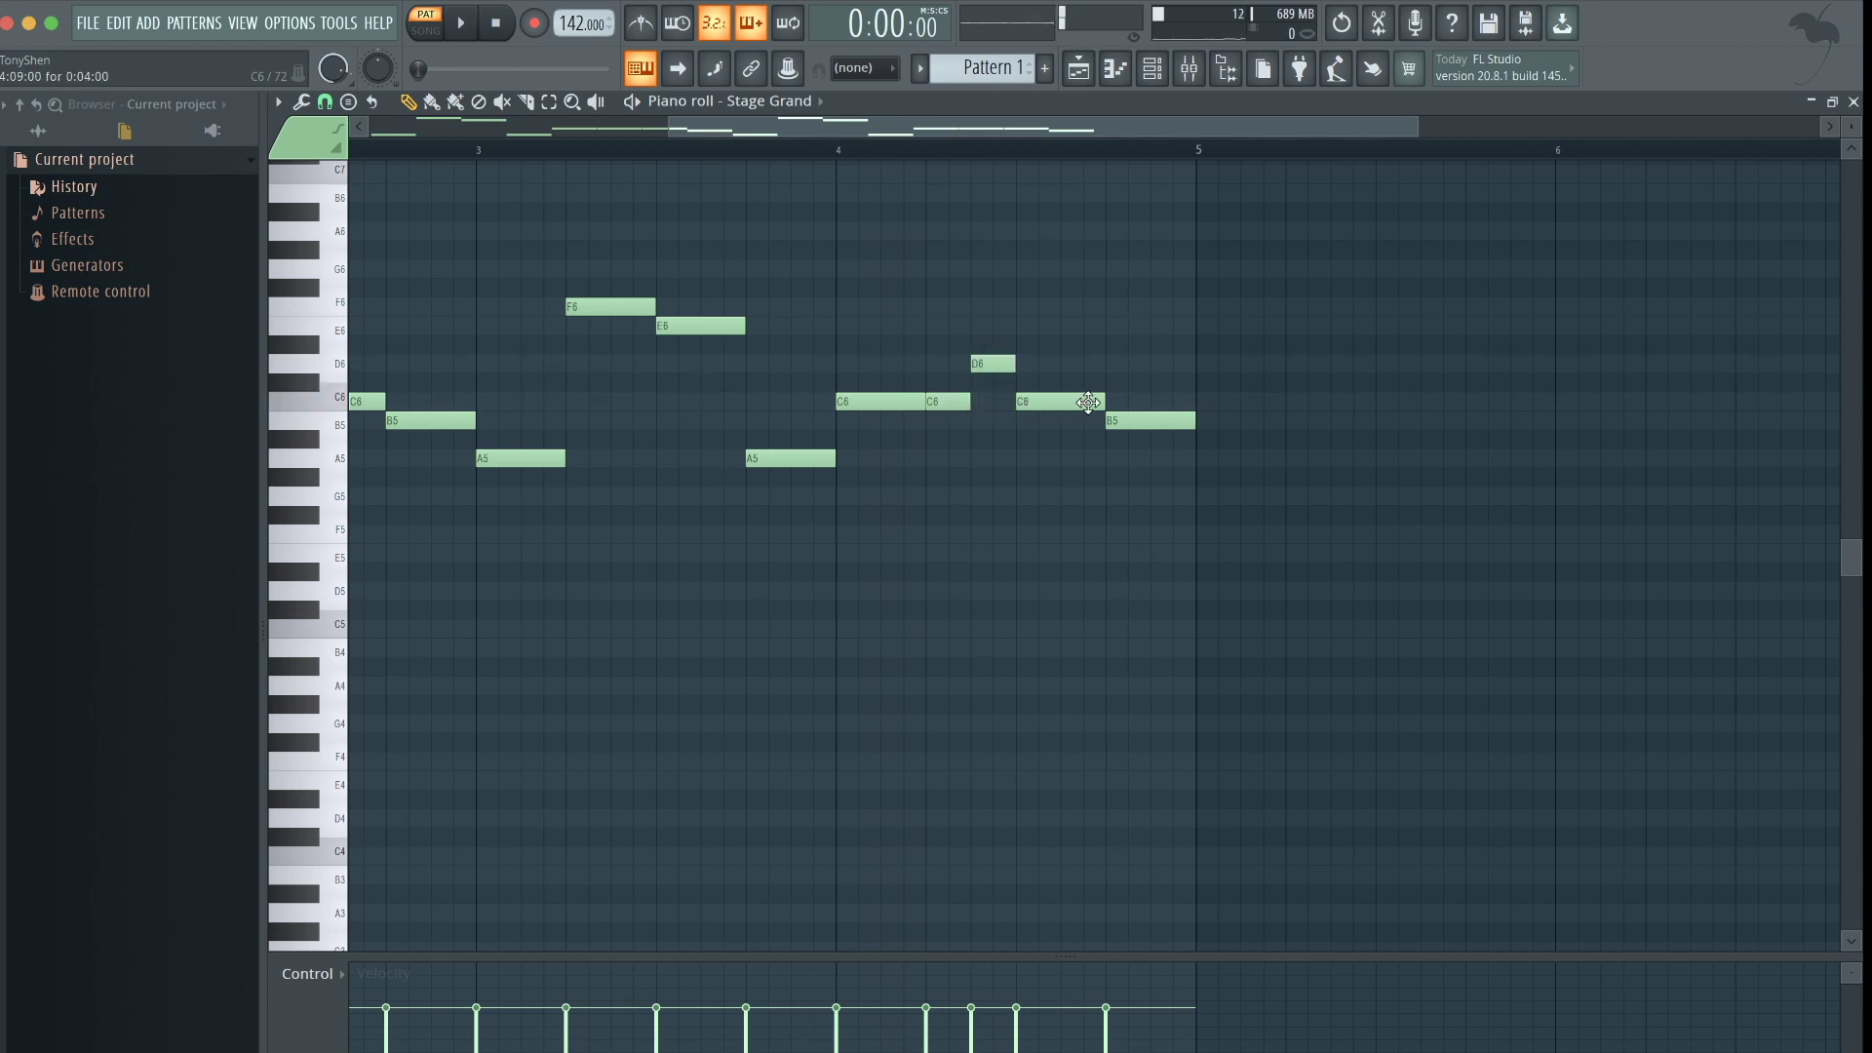
left_click_drag(1131, 421, 1129, 389)
scroll(1129, 389, "down", 3)
key("space")
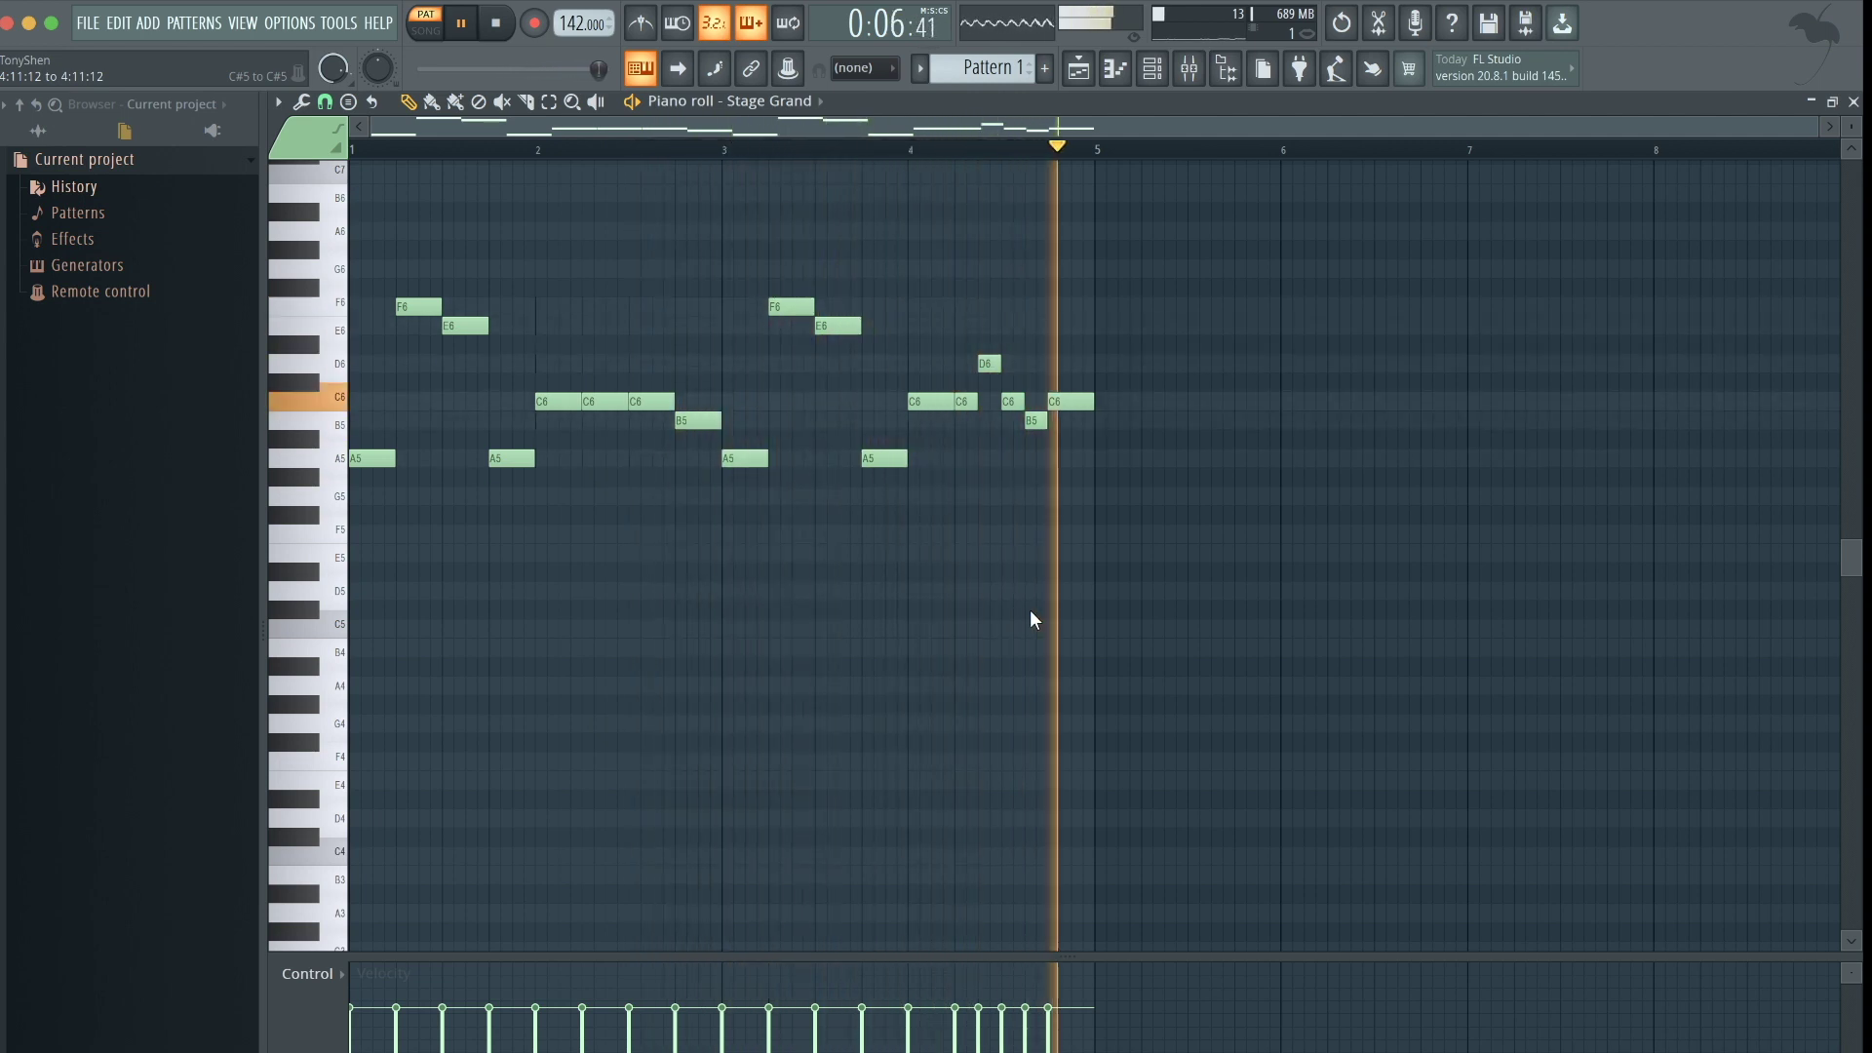
key("space")
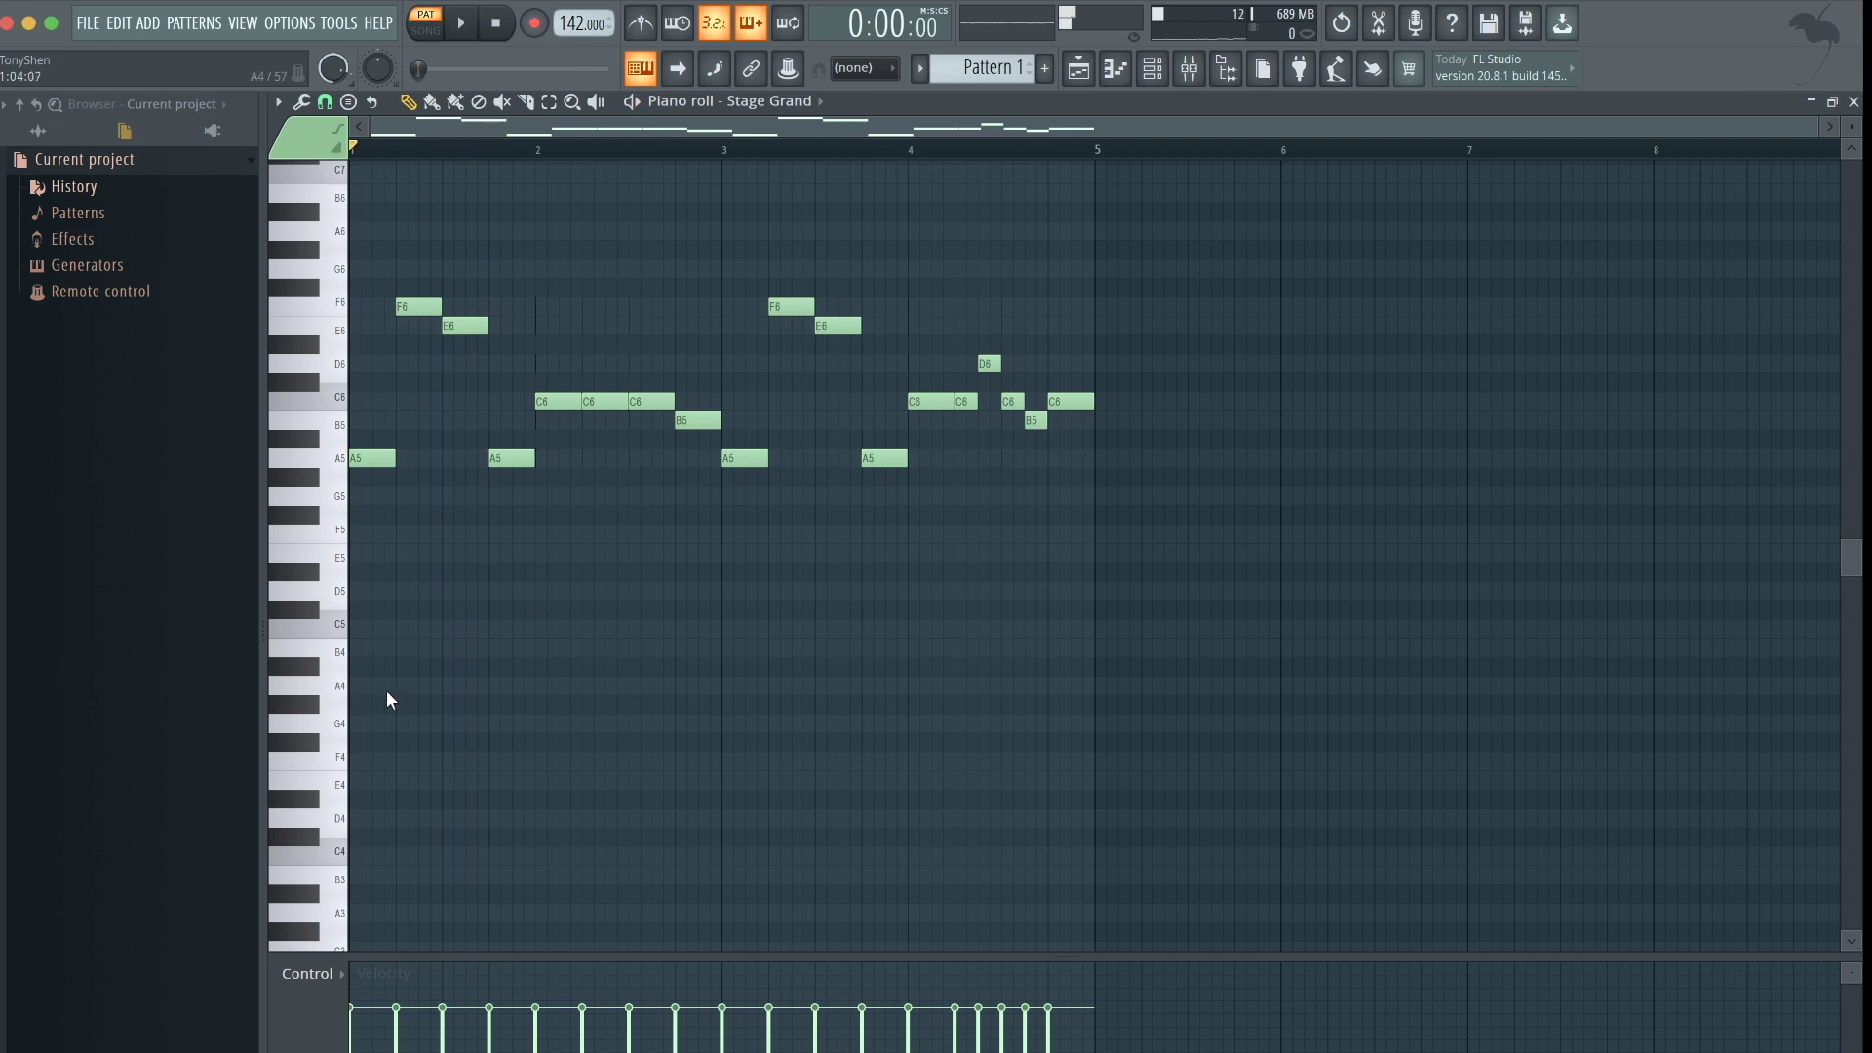
Add an A4 bass note lasting all of bar 1 and play it with the melody
left_click(368, 688)
left_click_drag(391, 681, 534, 683)
key("space")
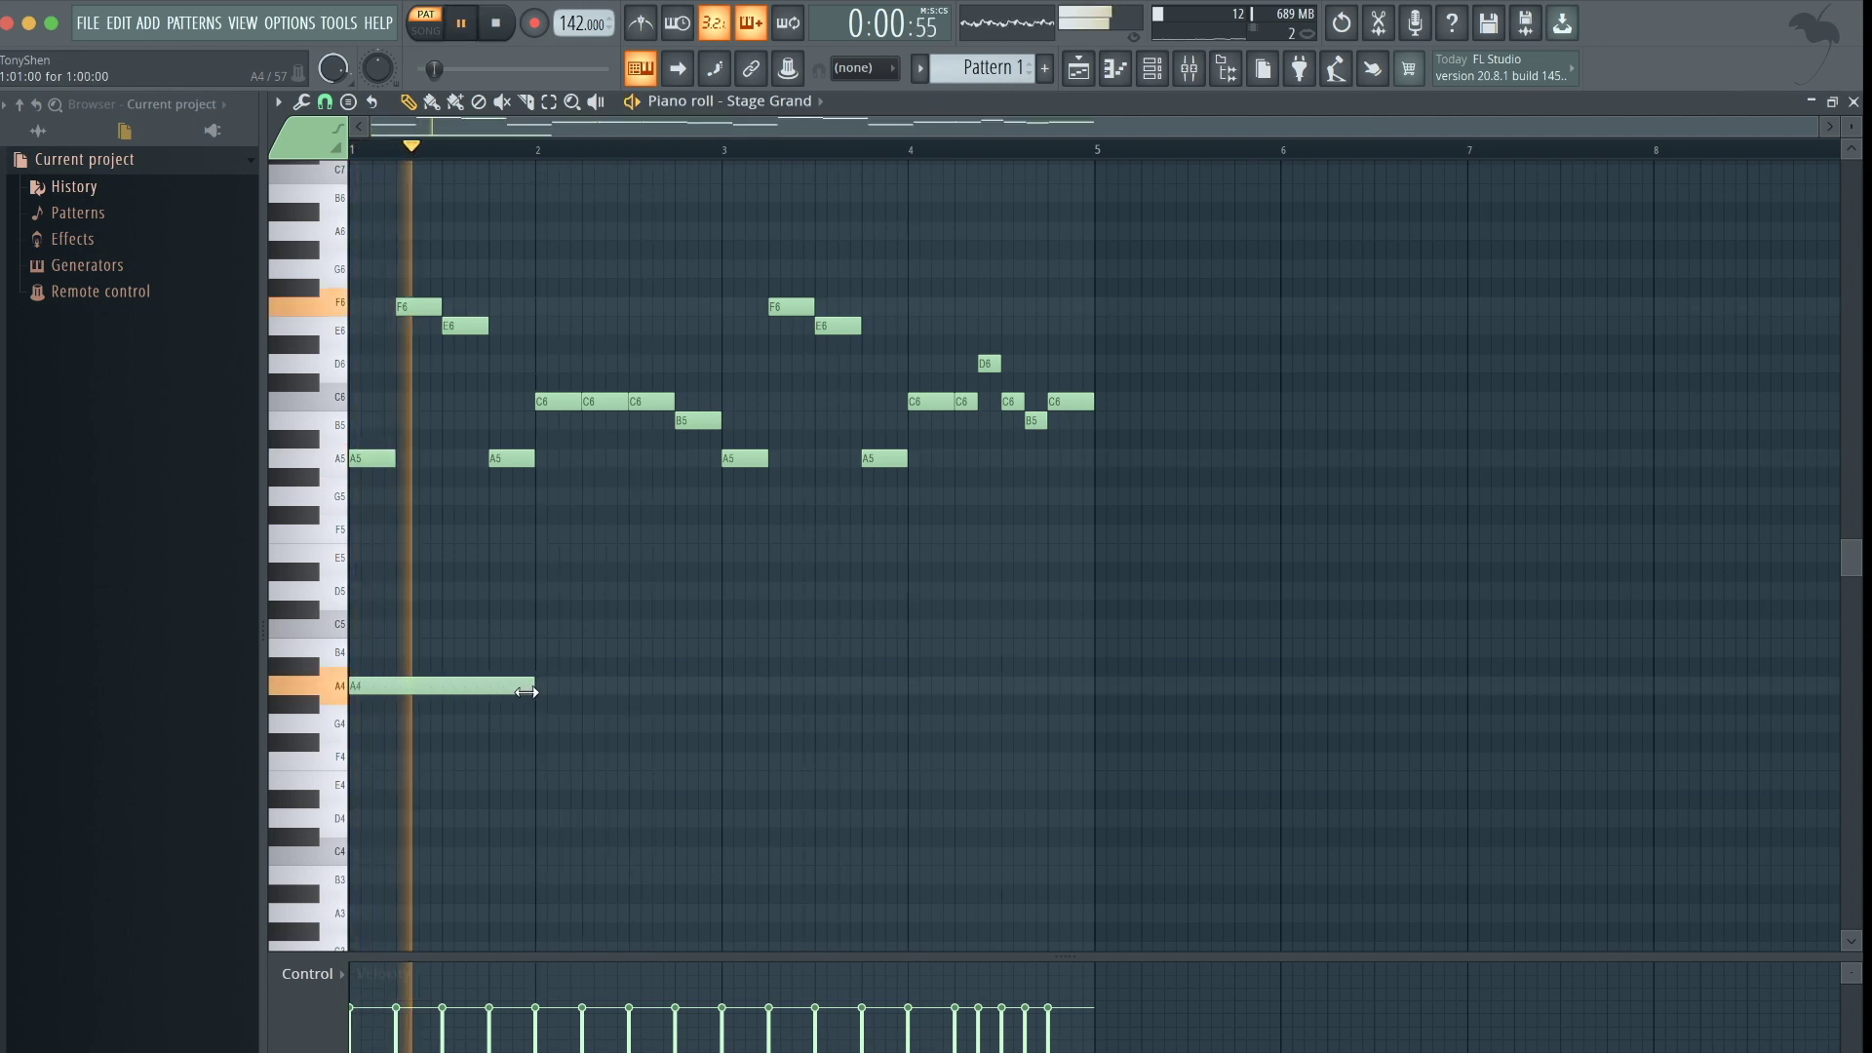
key("space")
Add a one-bar C4 bass note in bar 2, move it to F4 and play the result
left_click(520, 856)
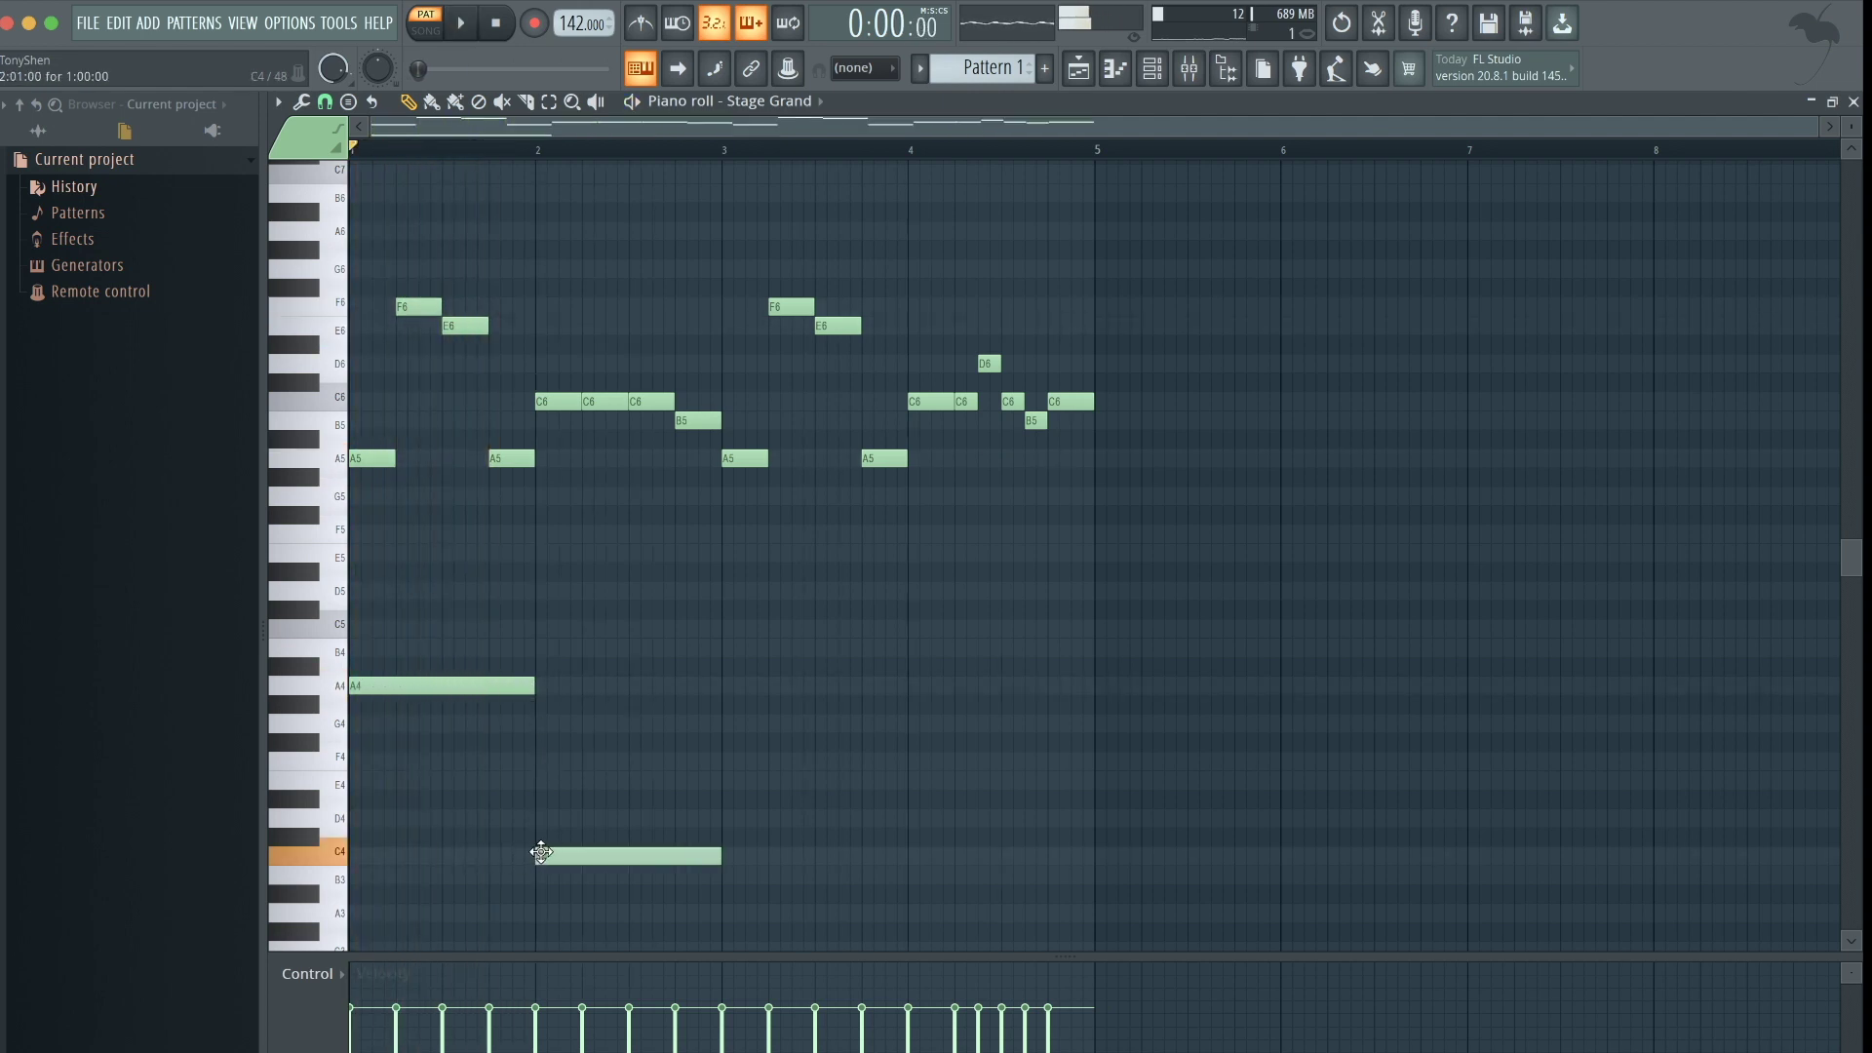
key("space")
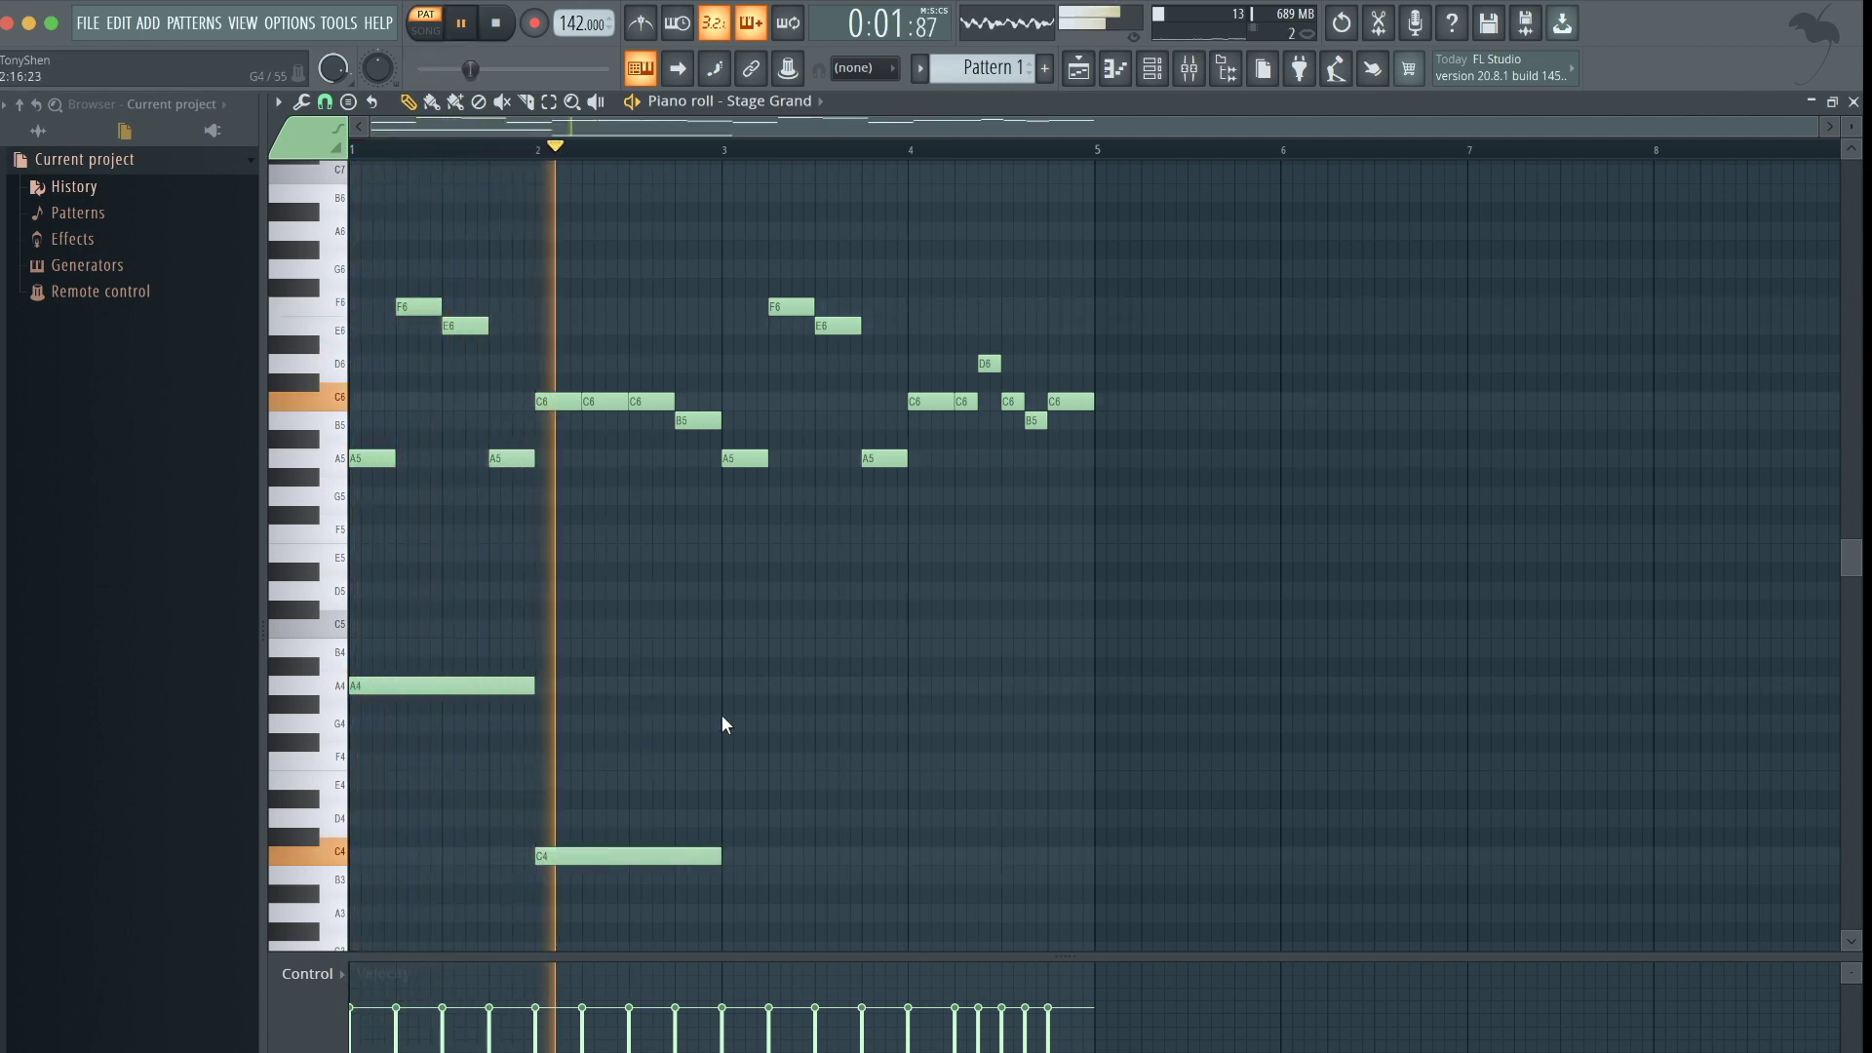
key("space")
left_click_drag(595, 857, 585, 769)
key("space")
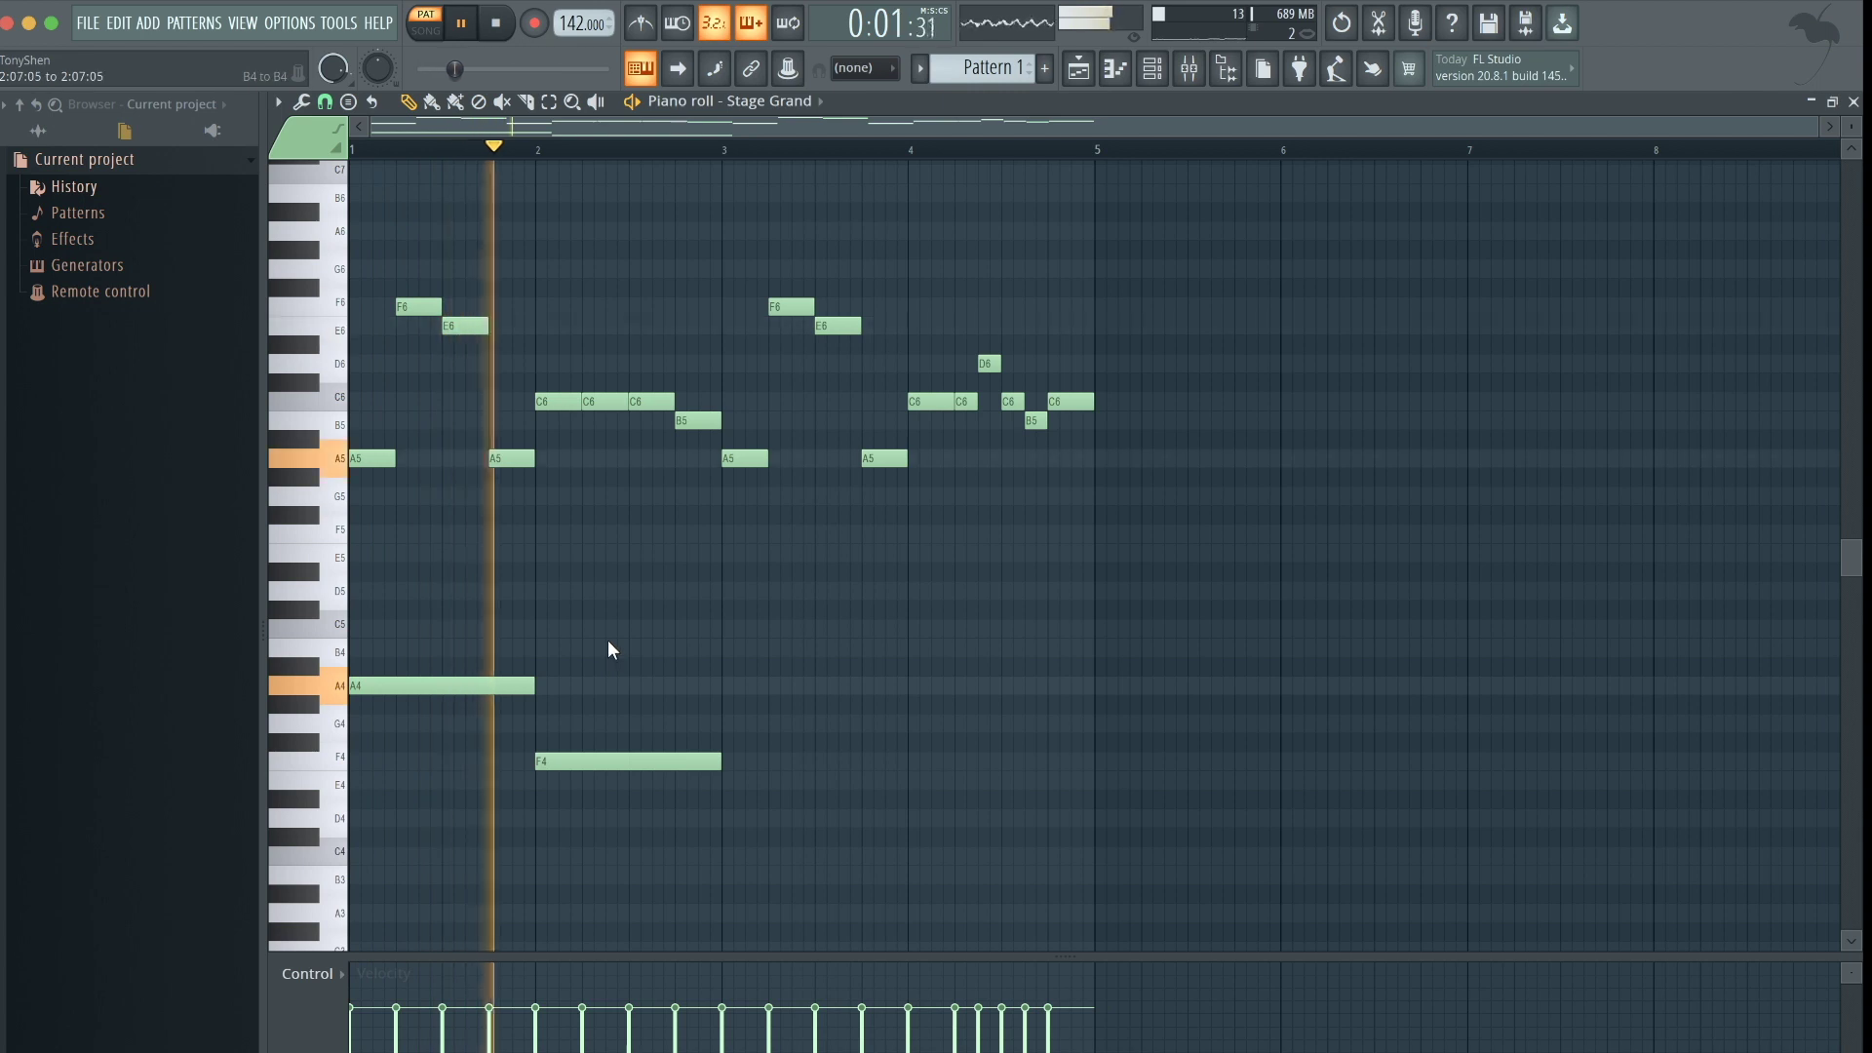
key("space")
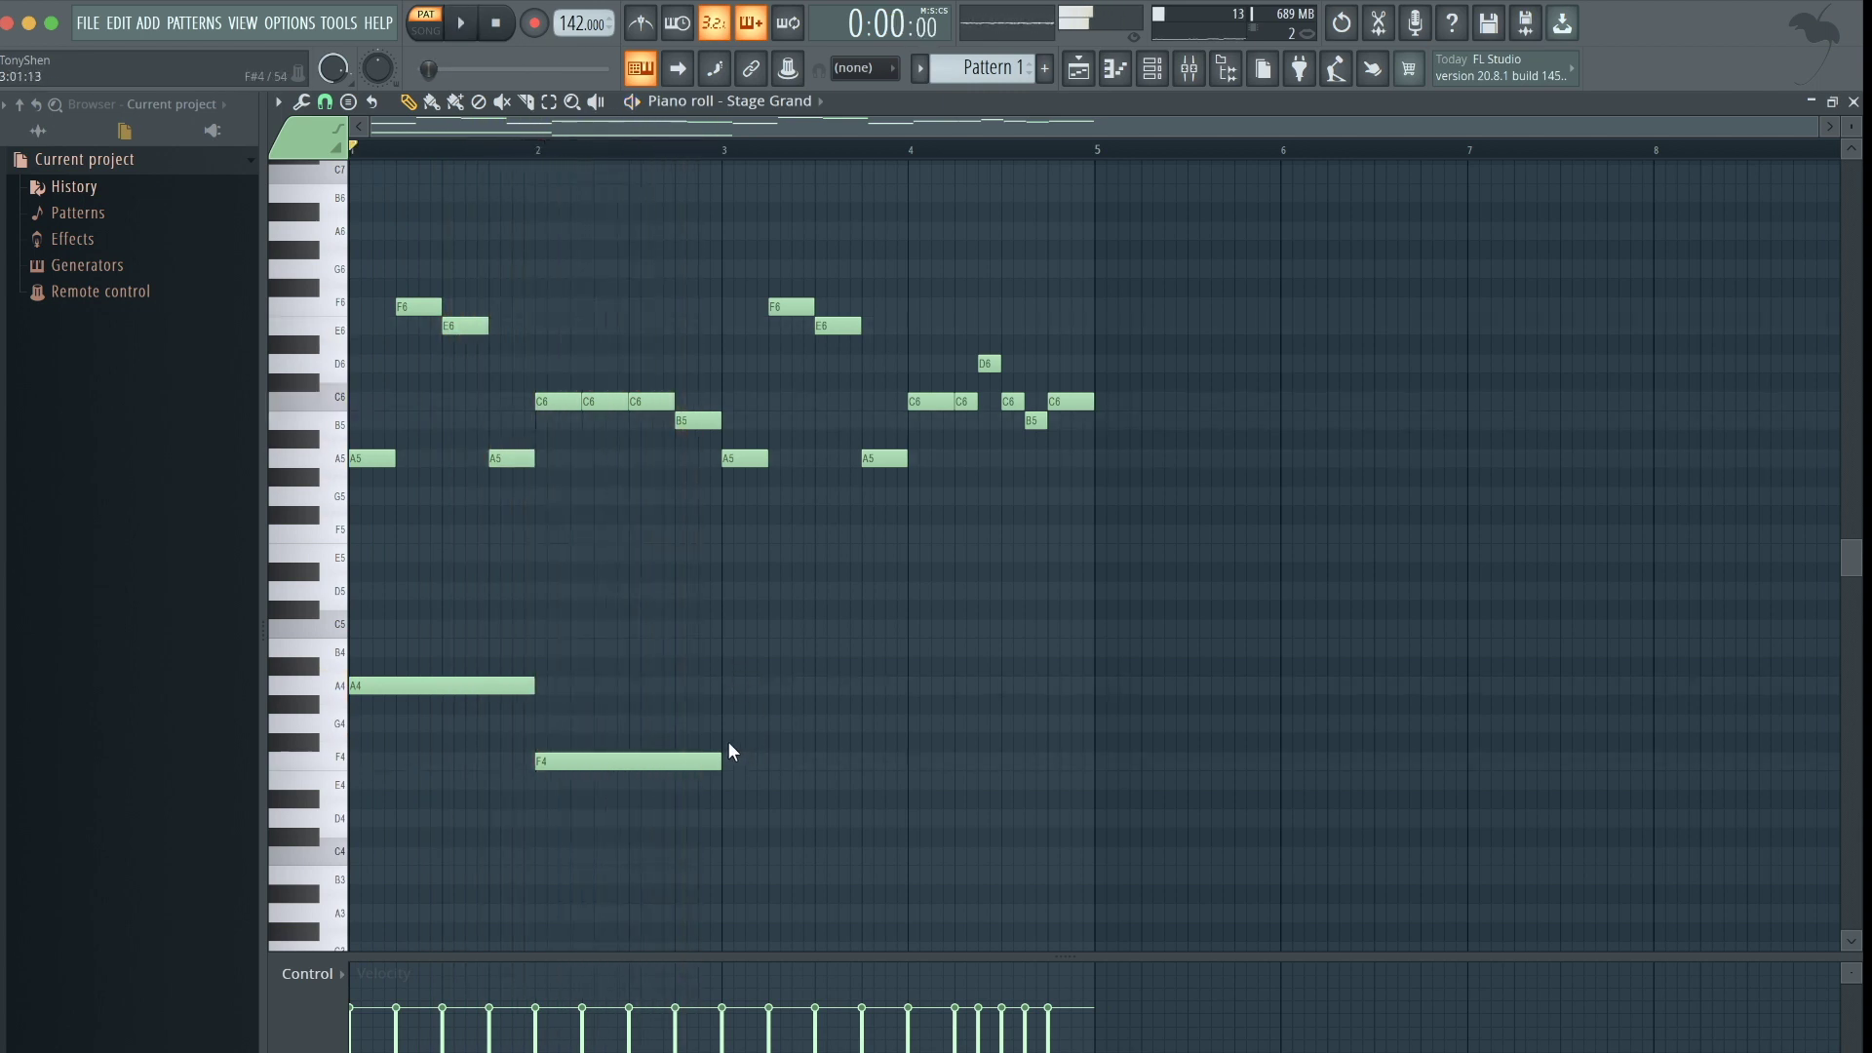
Add a one-bar A4 bass note in bar 3 and two half-bar F4 notes in bar 4, and start playback
left_click(721, 691)
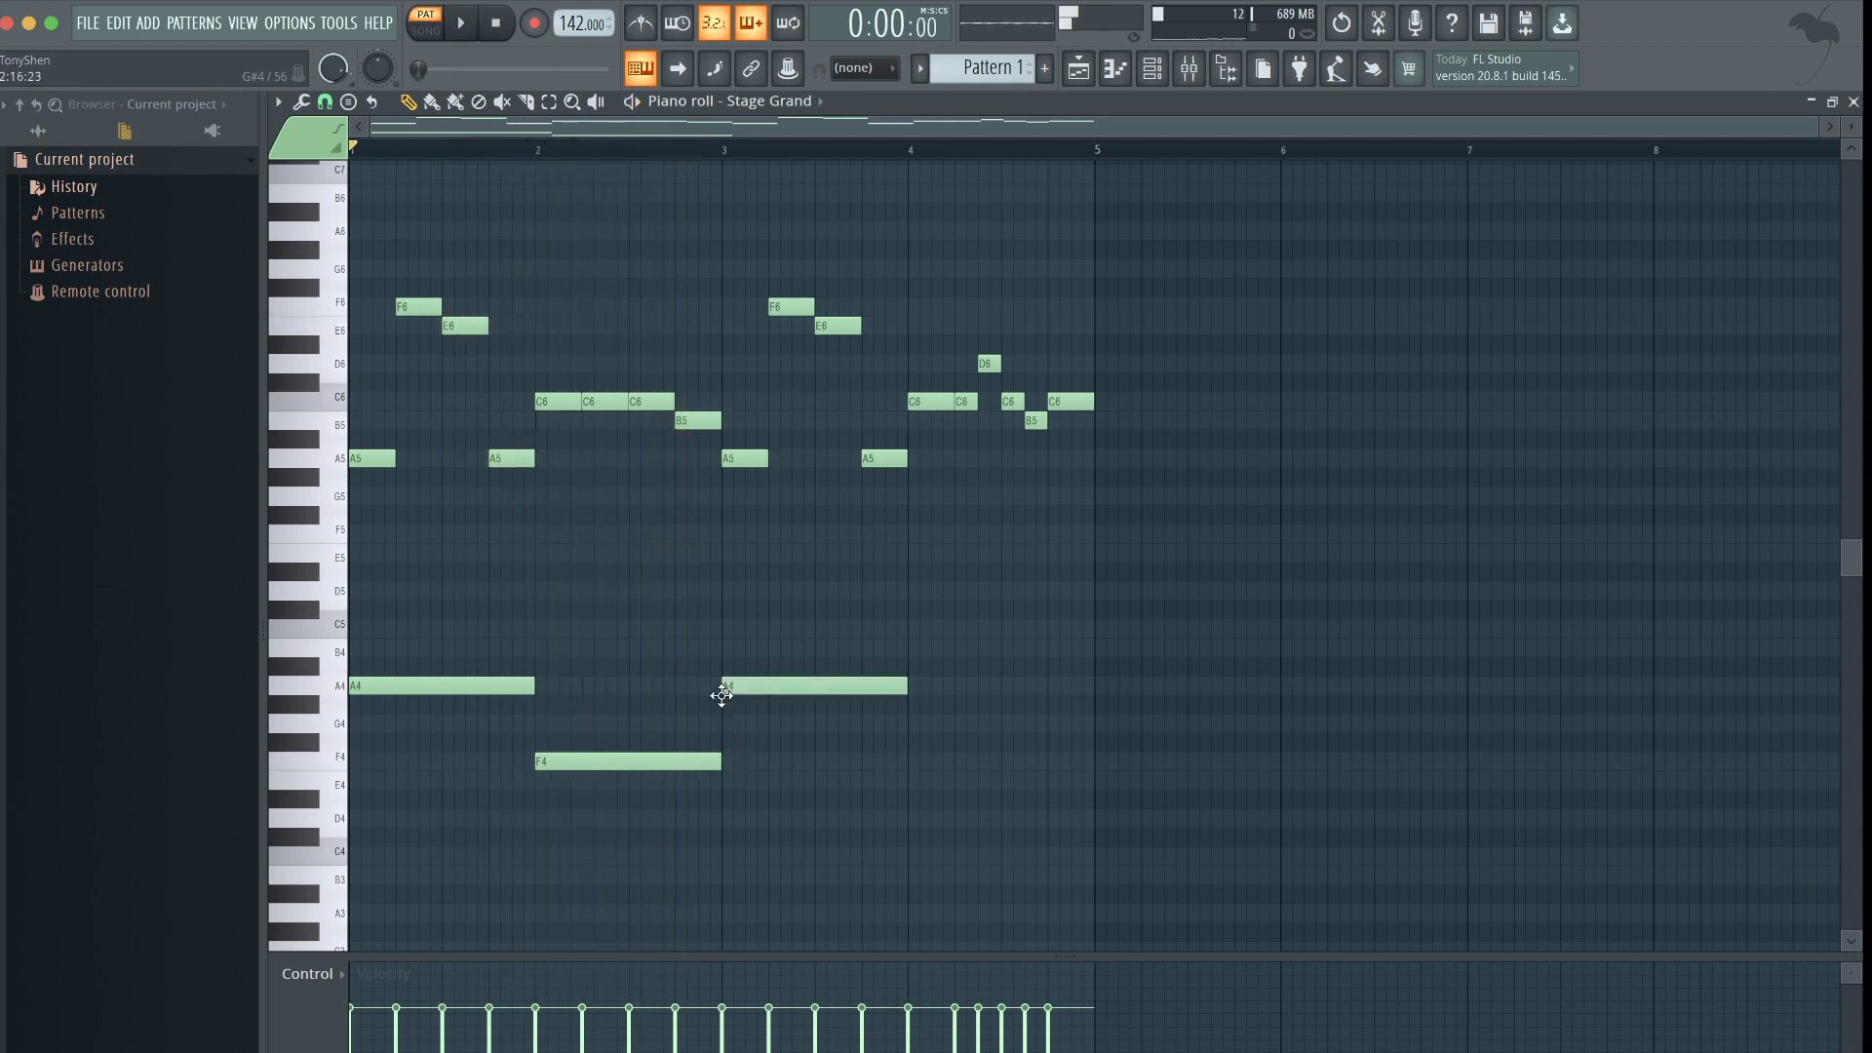
left_click(915, 762)
left_click_drag(964, 756, 954, 756)
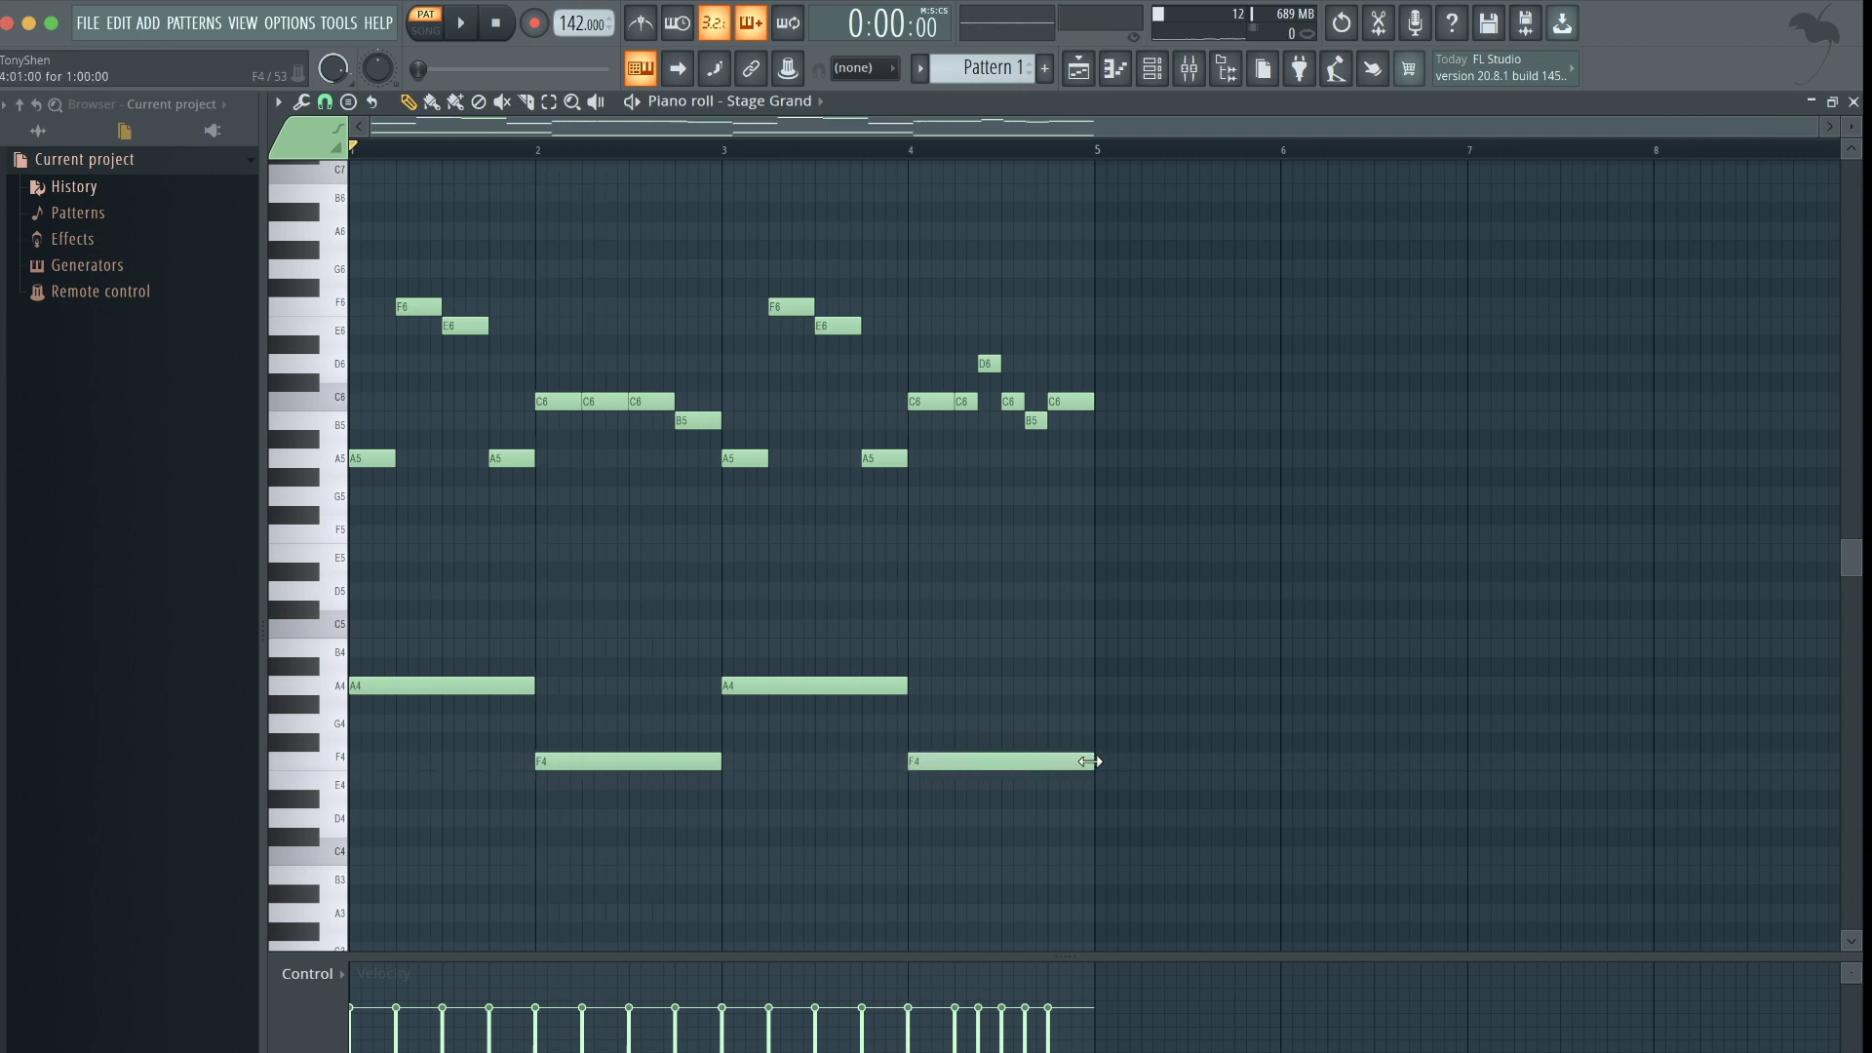
left_click(1006, 762)
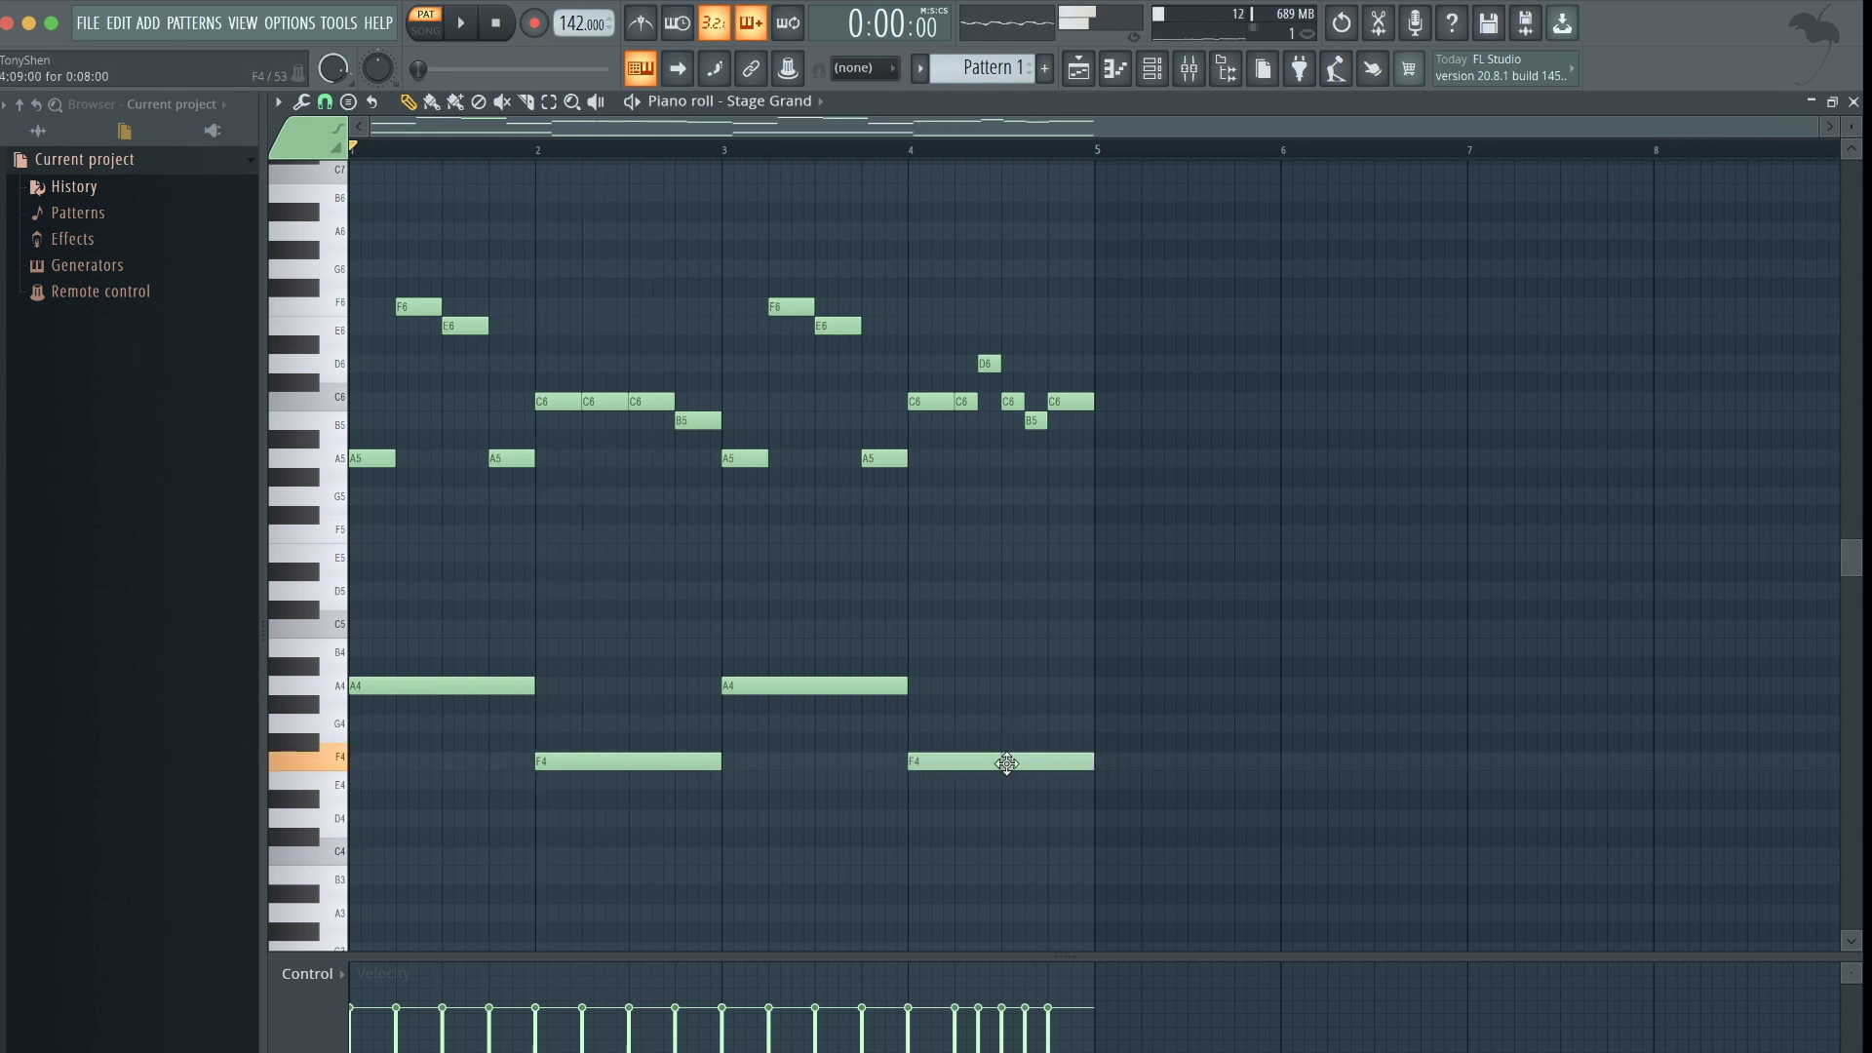
key("space")
Duplicate the entire four-bar melody and bass pattern into bars 5 to 8
left_click_drag(1098, 786, 351, 161)
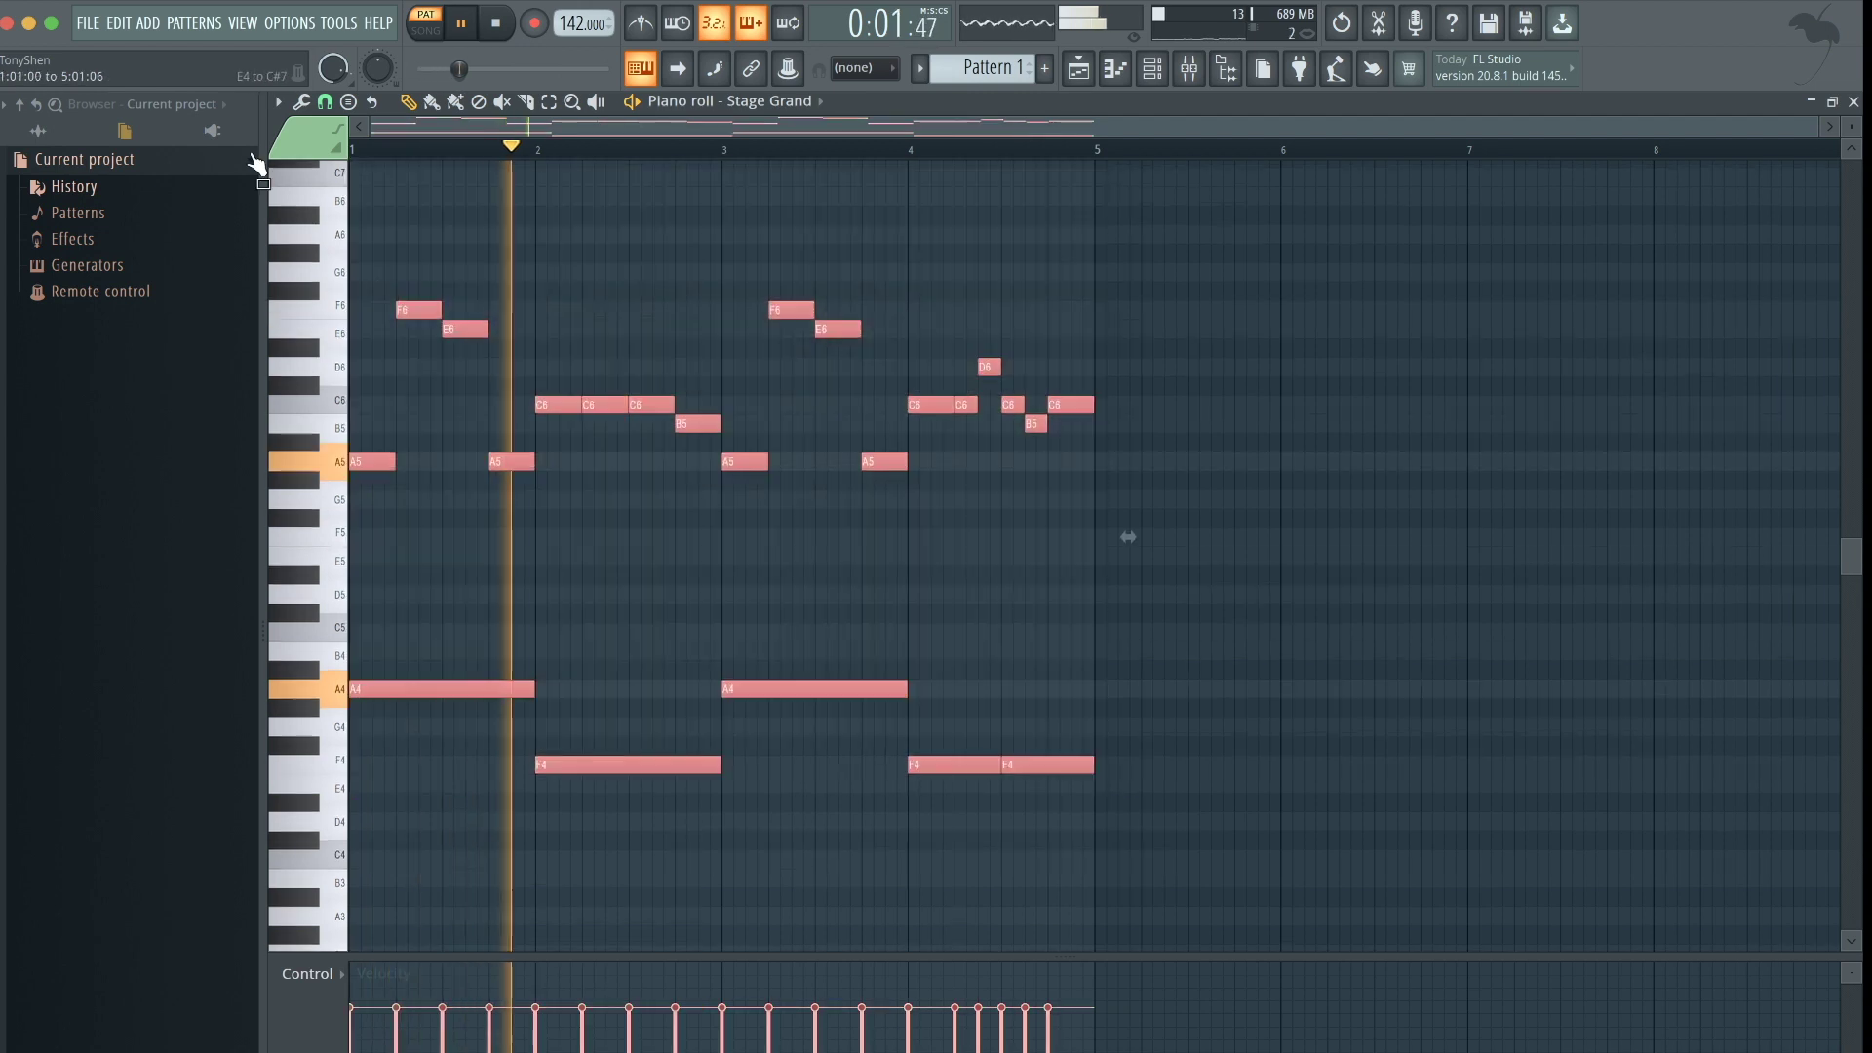
left_click(549, 513)
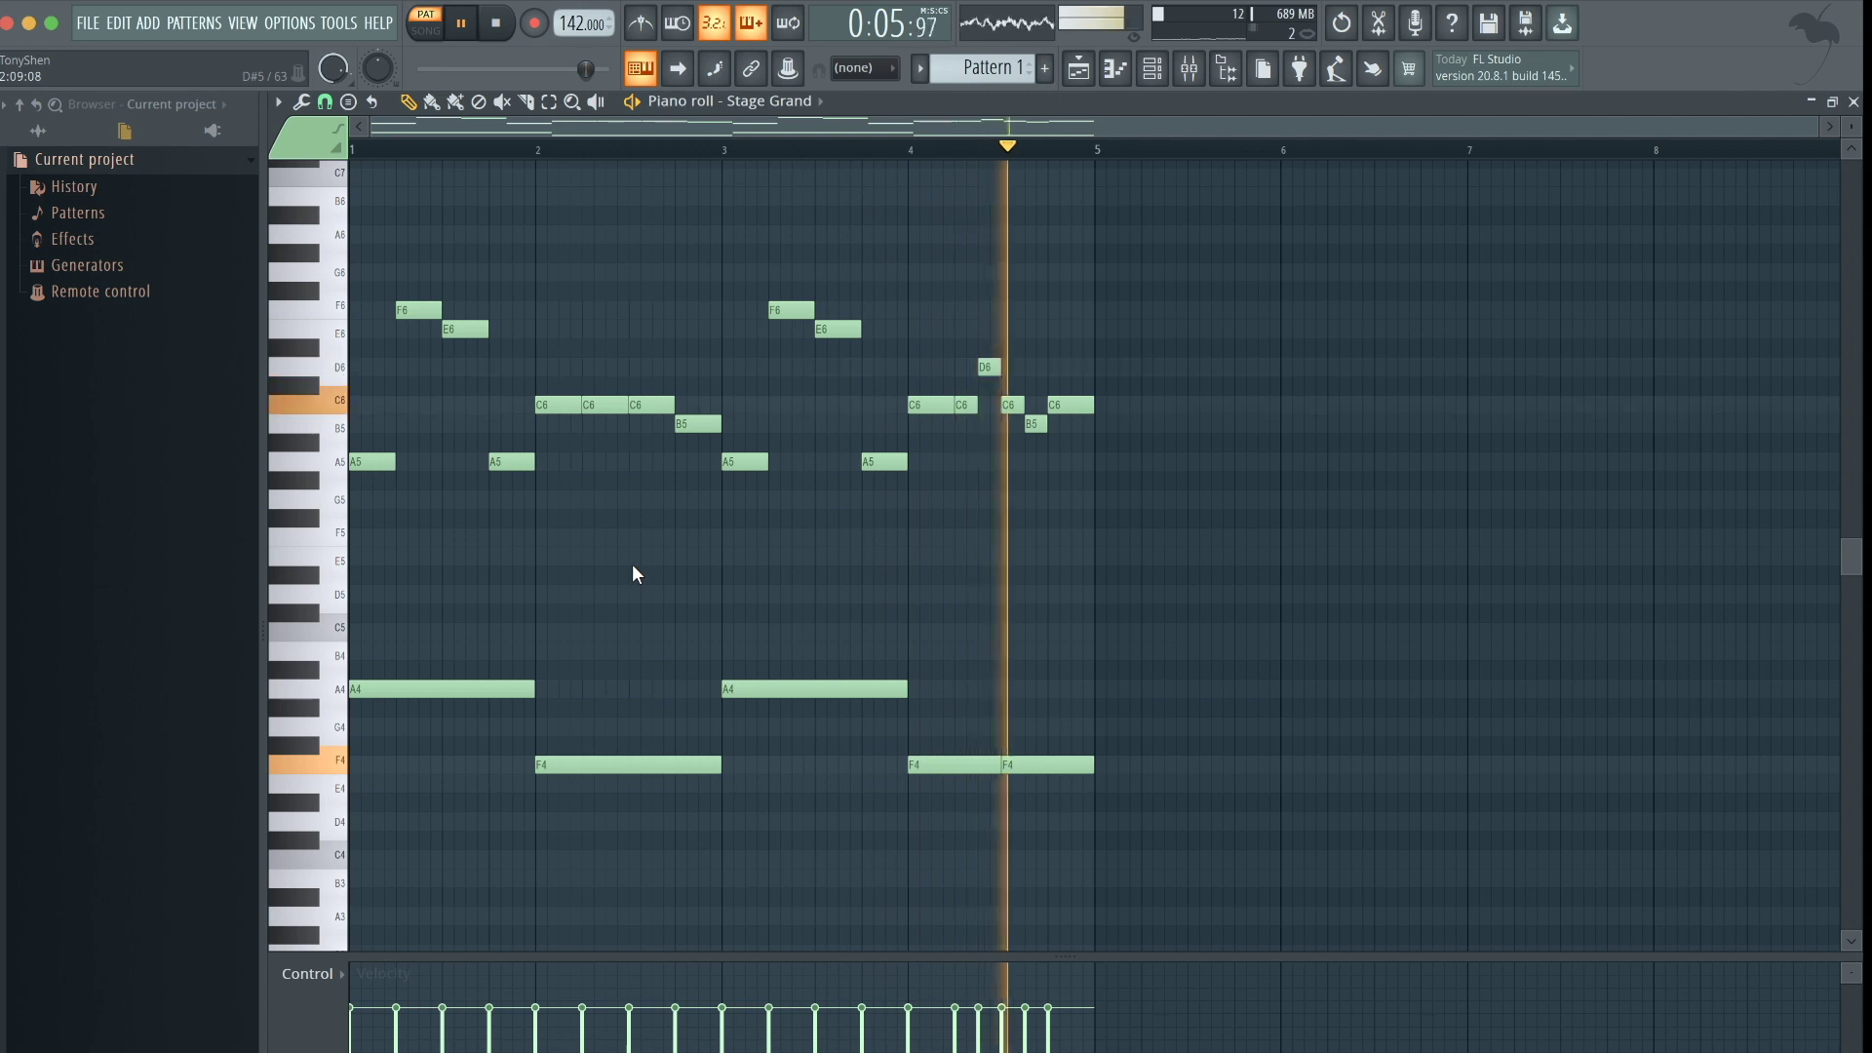
left_click_drag(1138, 847, 175, 238)
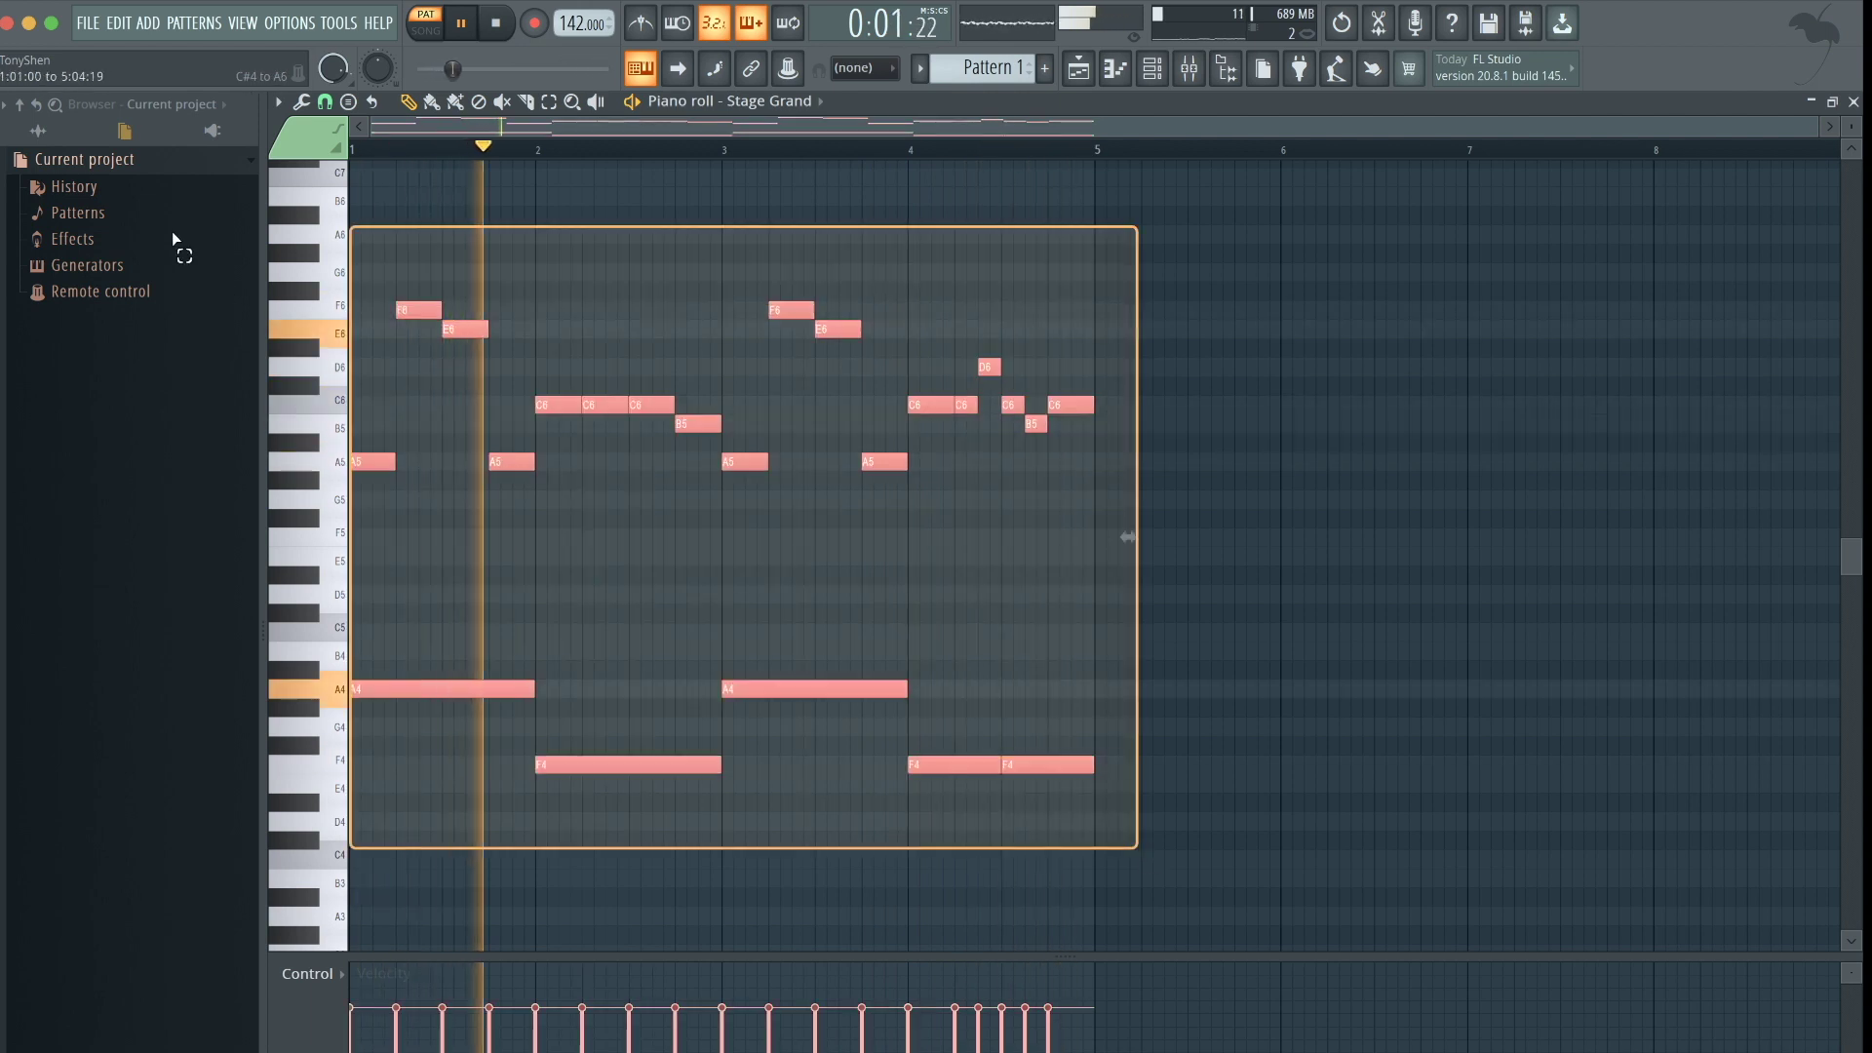
key("ctrl+b")
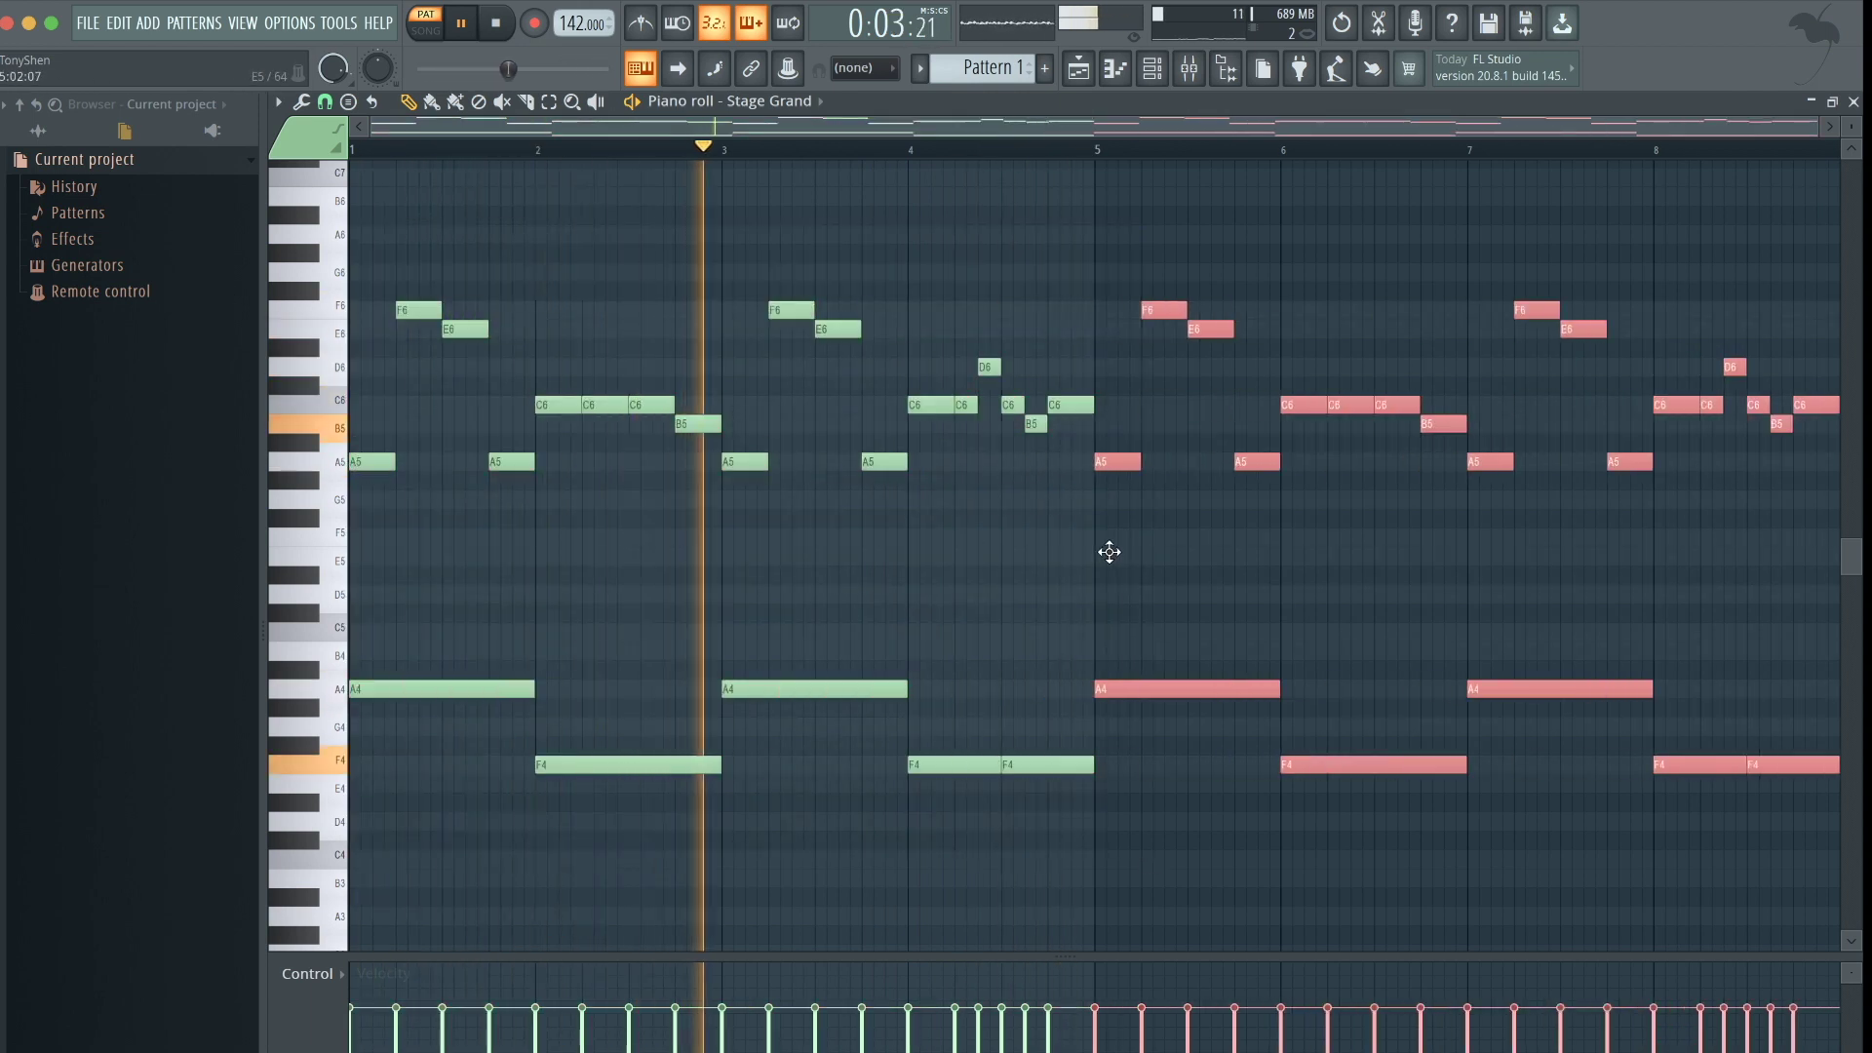
left_click(1108, 552)
scroll(1109, 548, "down", 1, "ctrl")
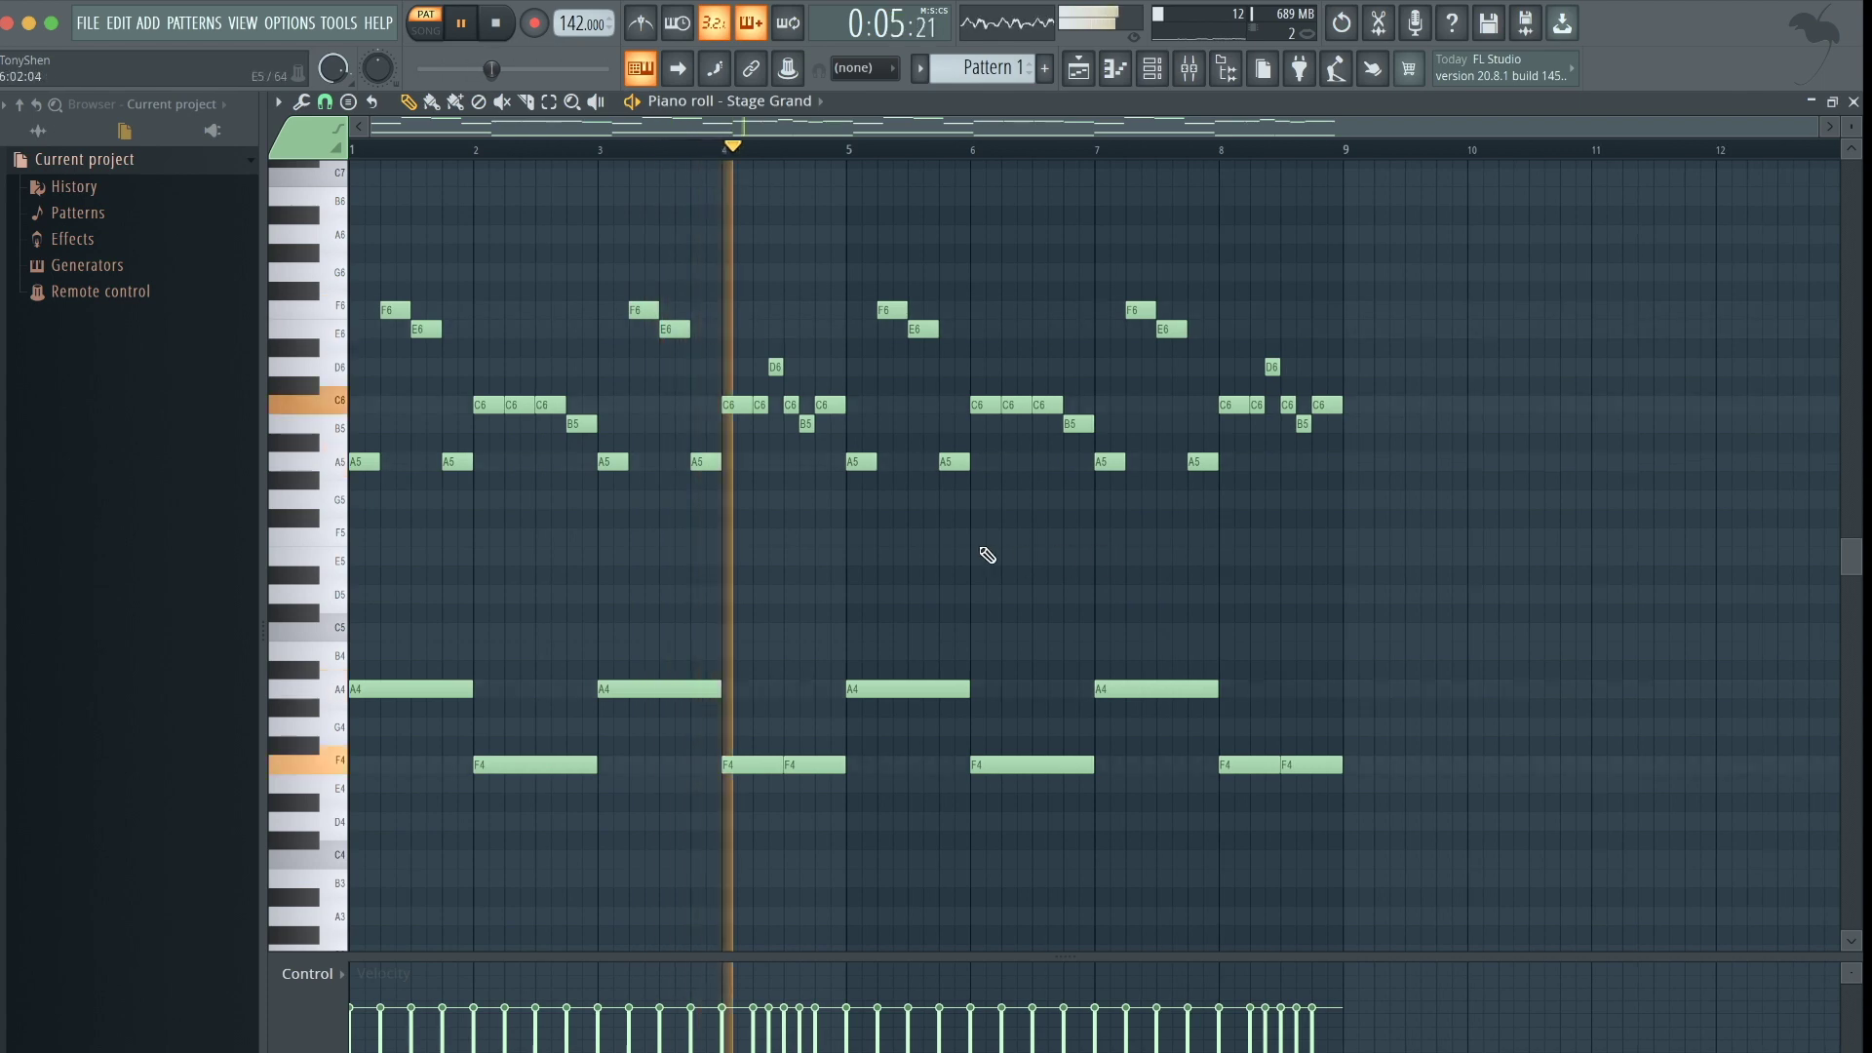
Shorten the last A5 in bar 5 to half a beat, add a half-beat D6 after it, and play from bar 5
scroll(987, 555, "up", 1, "ctrl")
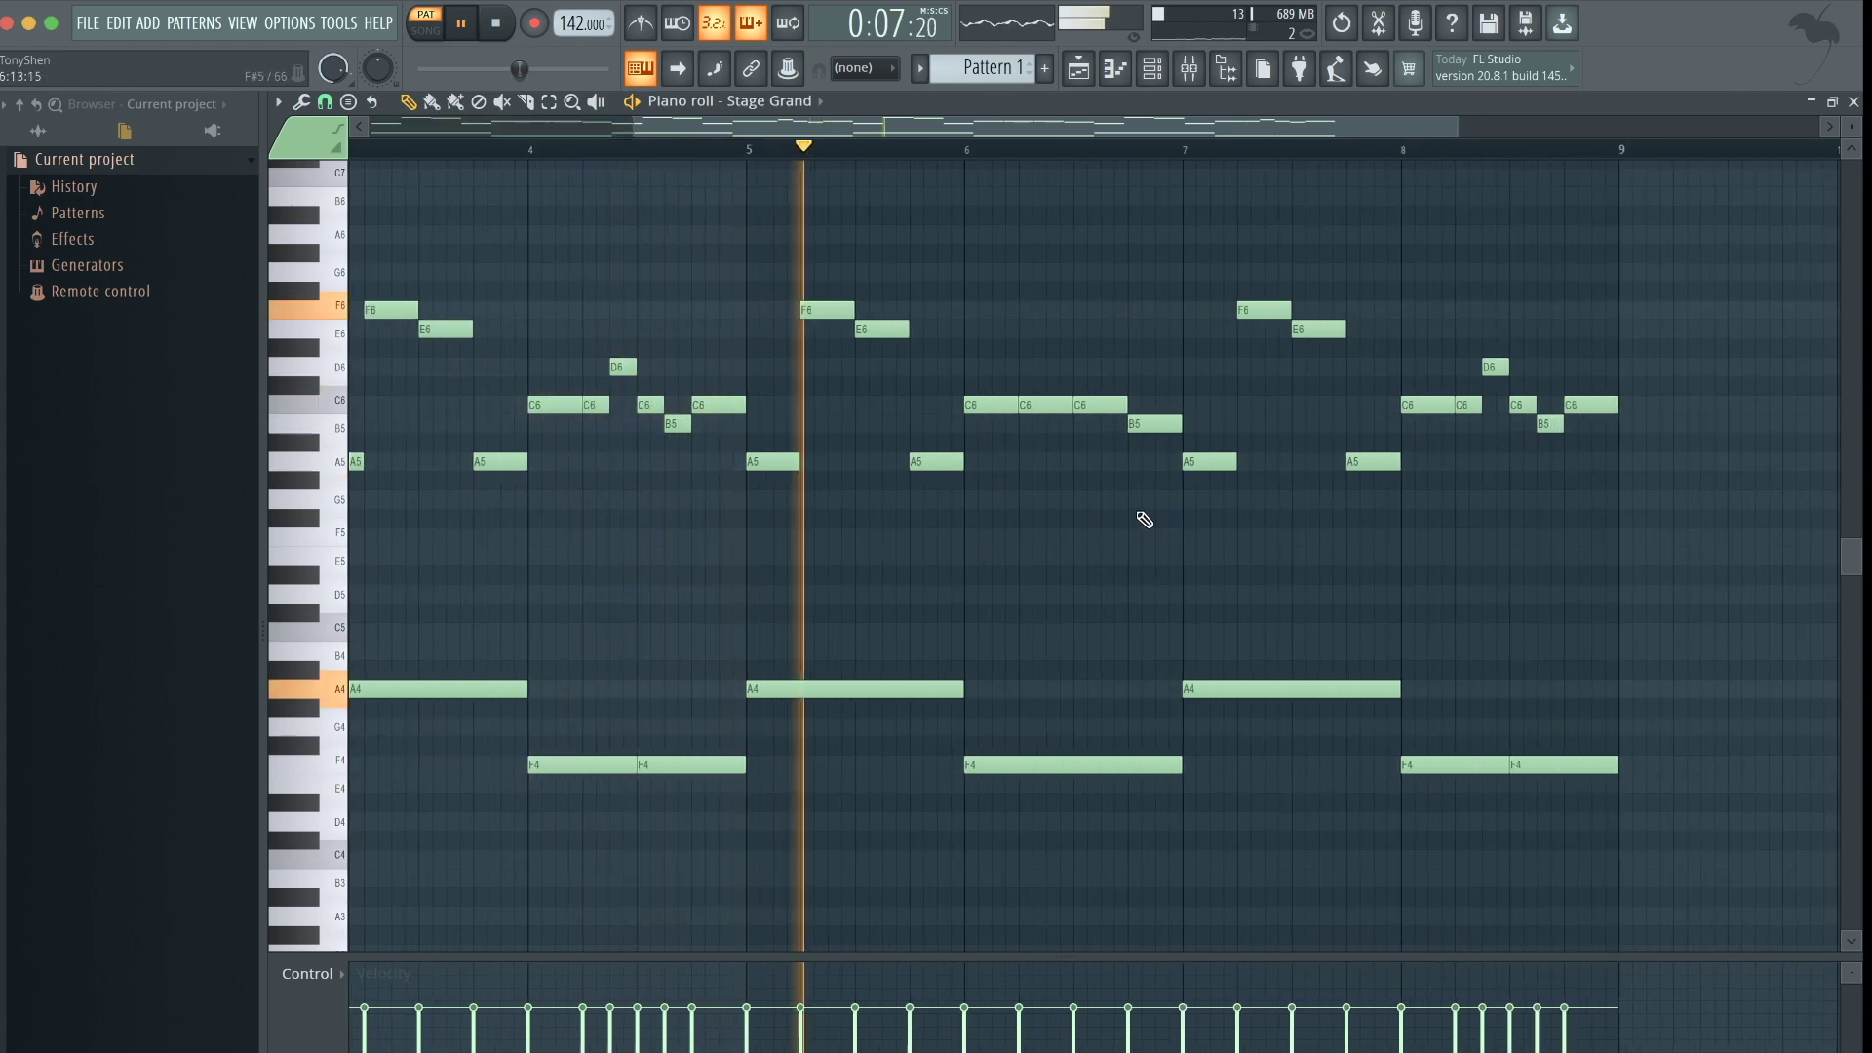
key("space")
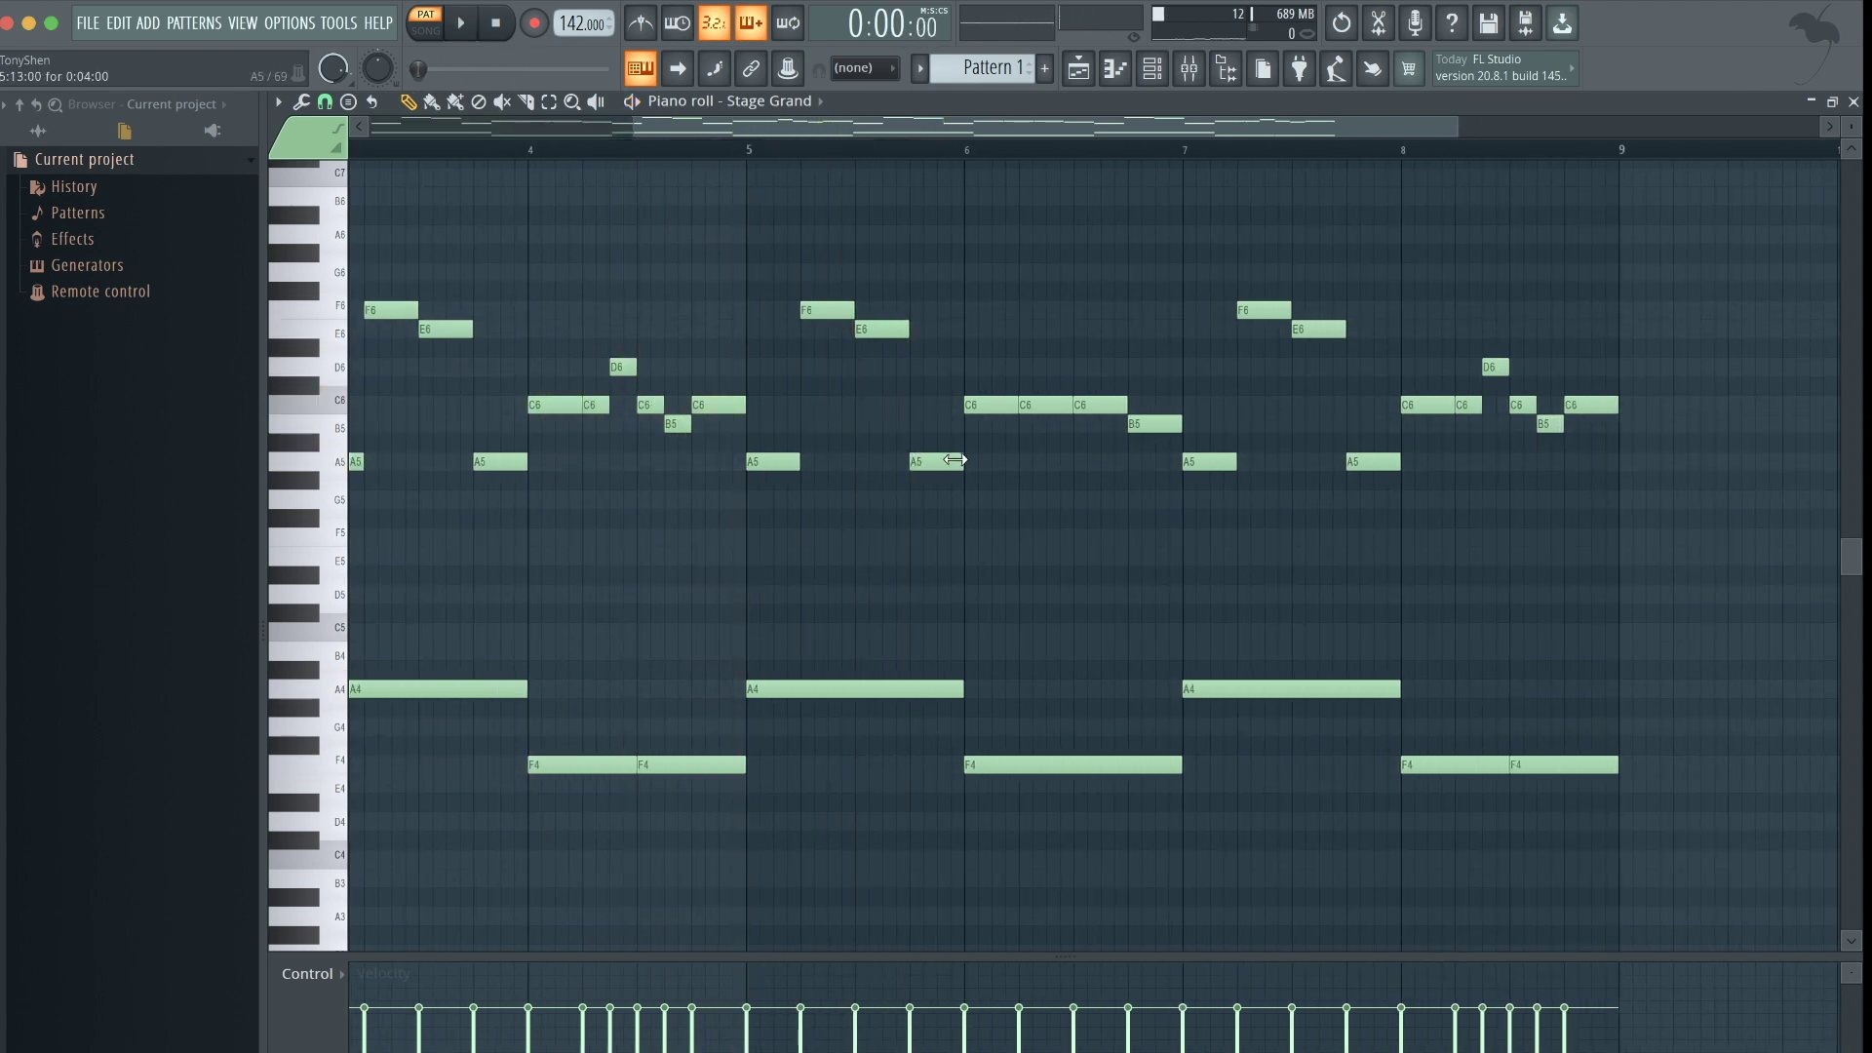
left_click(942, 404)
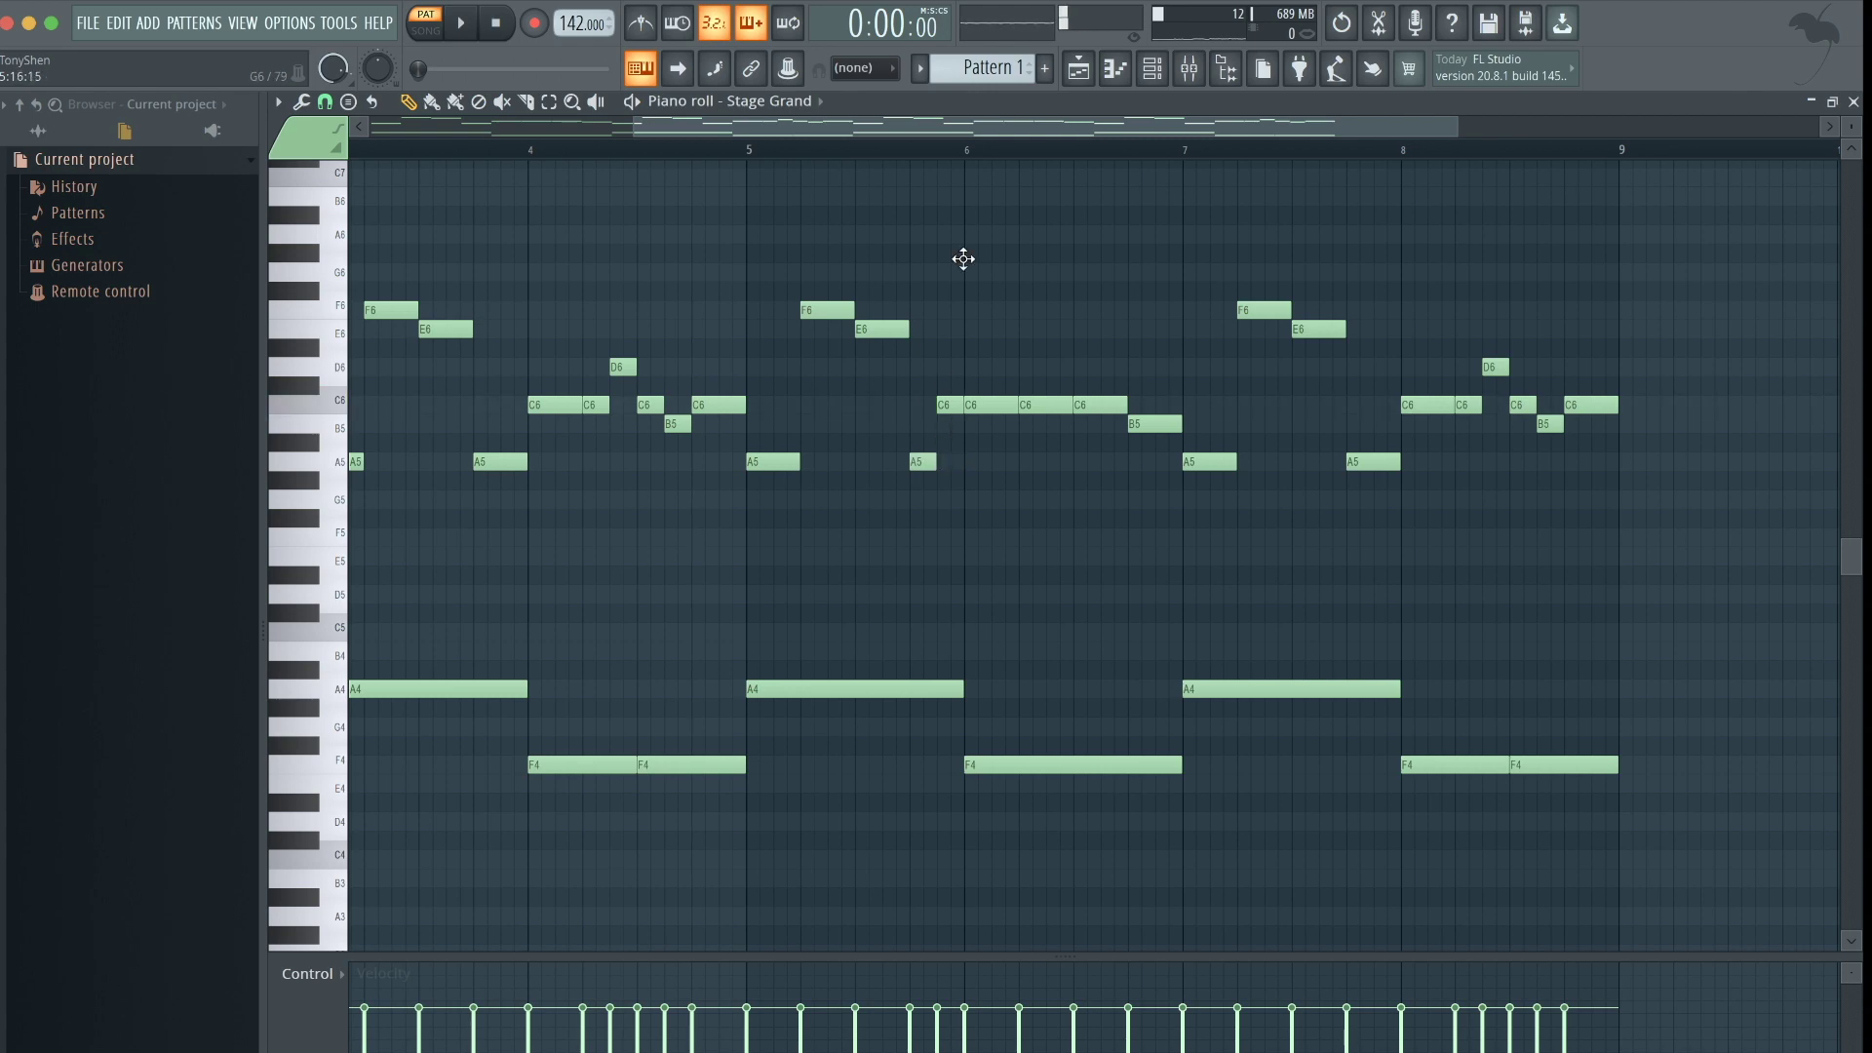
left_click_drag(941, 398, 944, 357)
key("space")
left_click(788, 148)
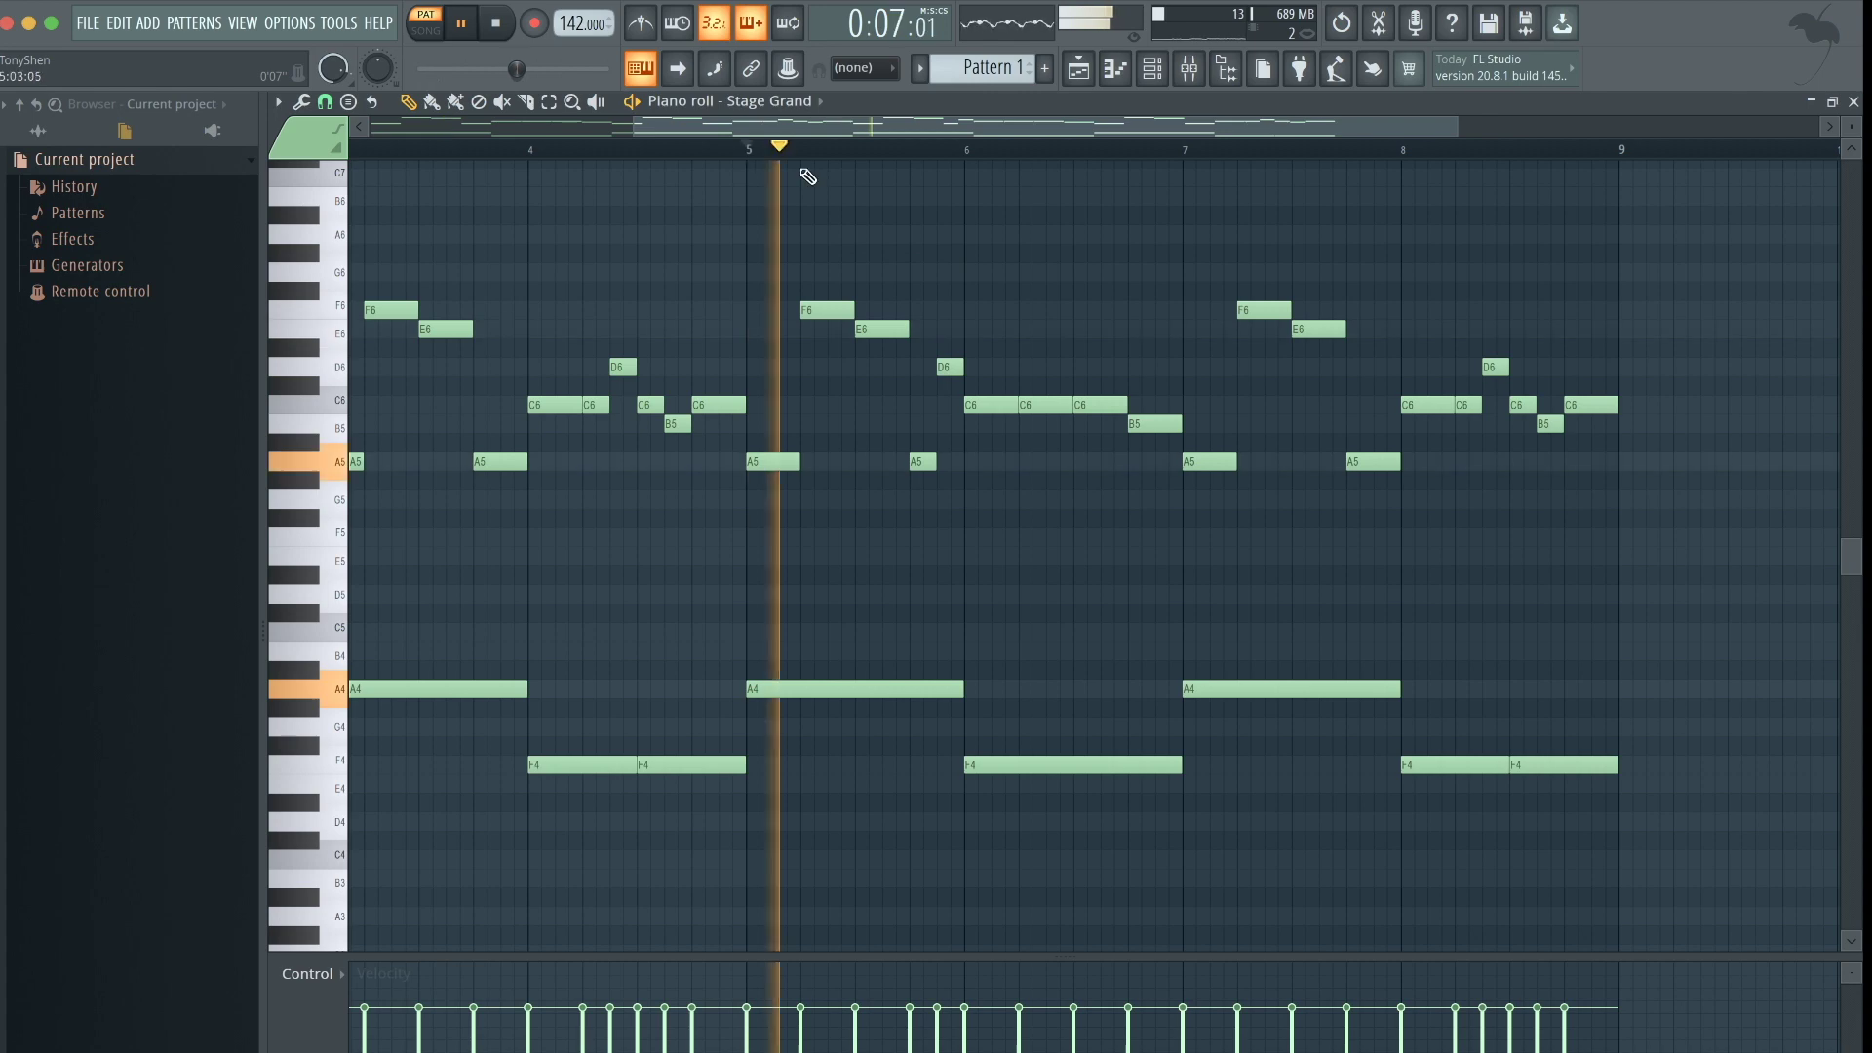
Play through to bar 8, shorten its last C6 to half a beat and add a half-beat B5 after it
scroll(1019, 257, "down", 2)
scroll(1019, 248, "down", 1)
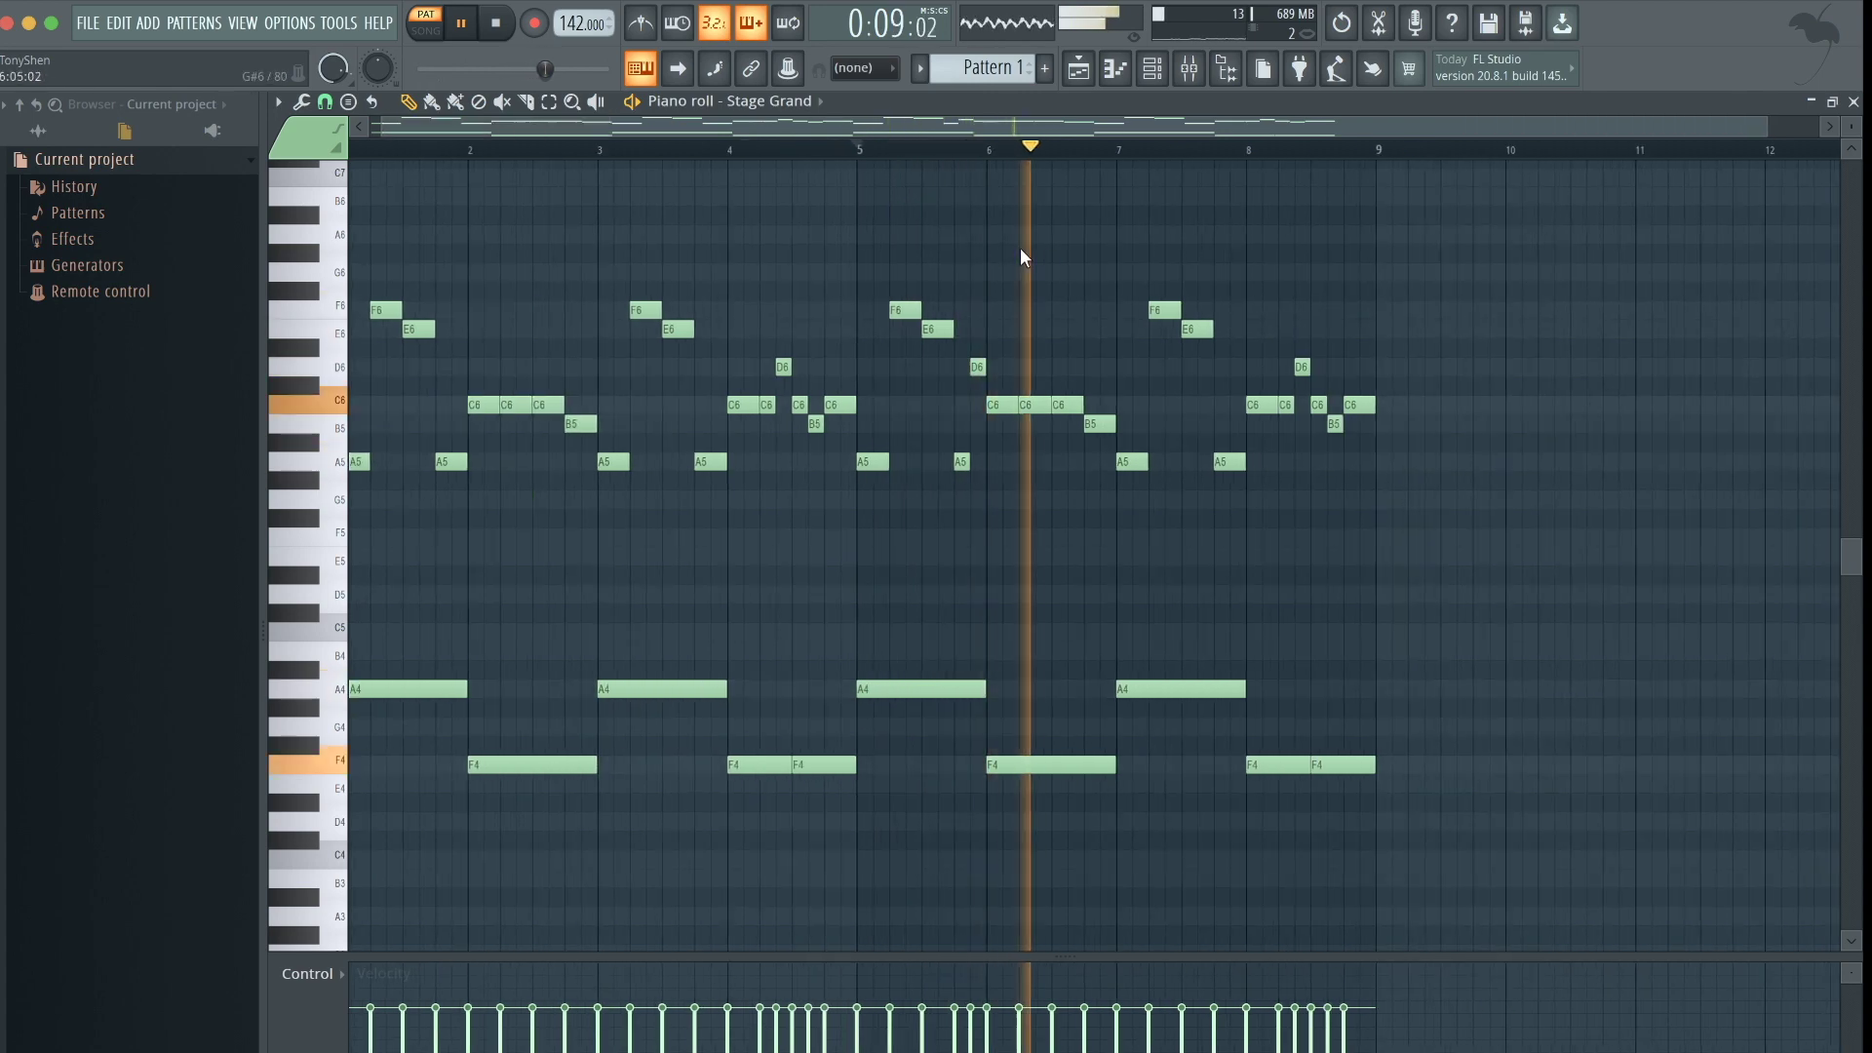
scroll(1103, 328, "down", 1)
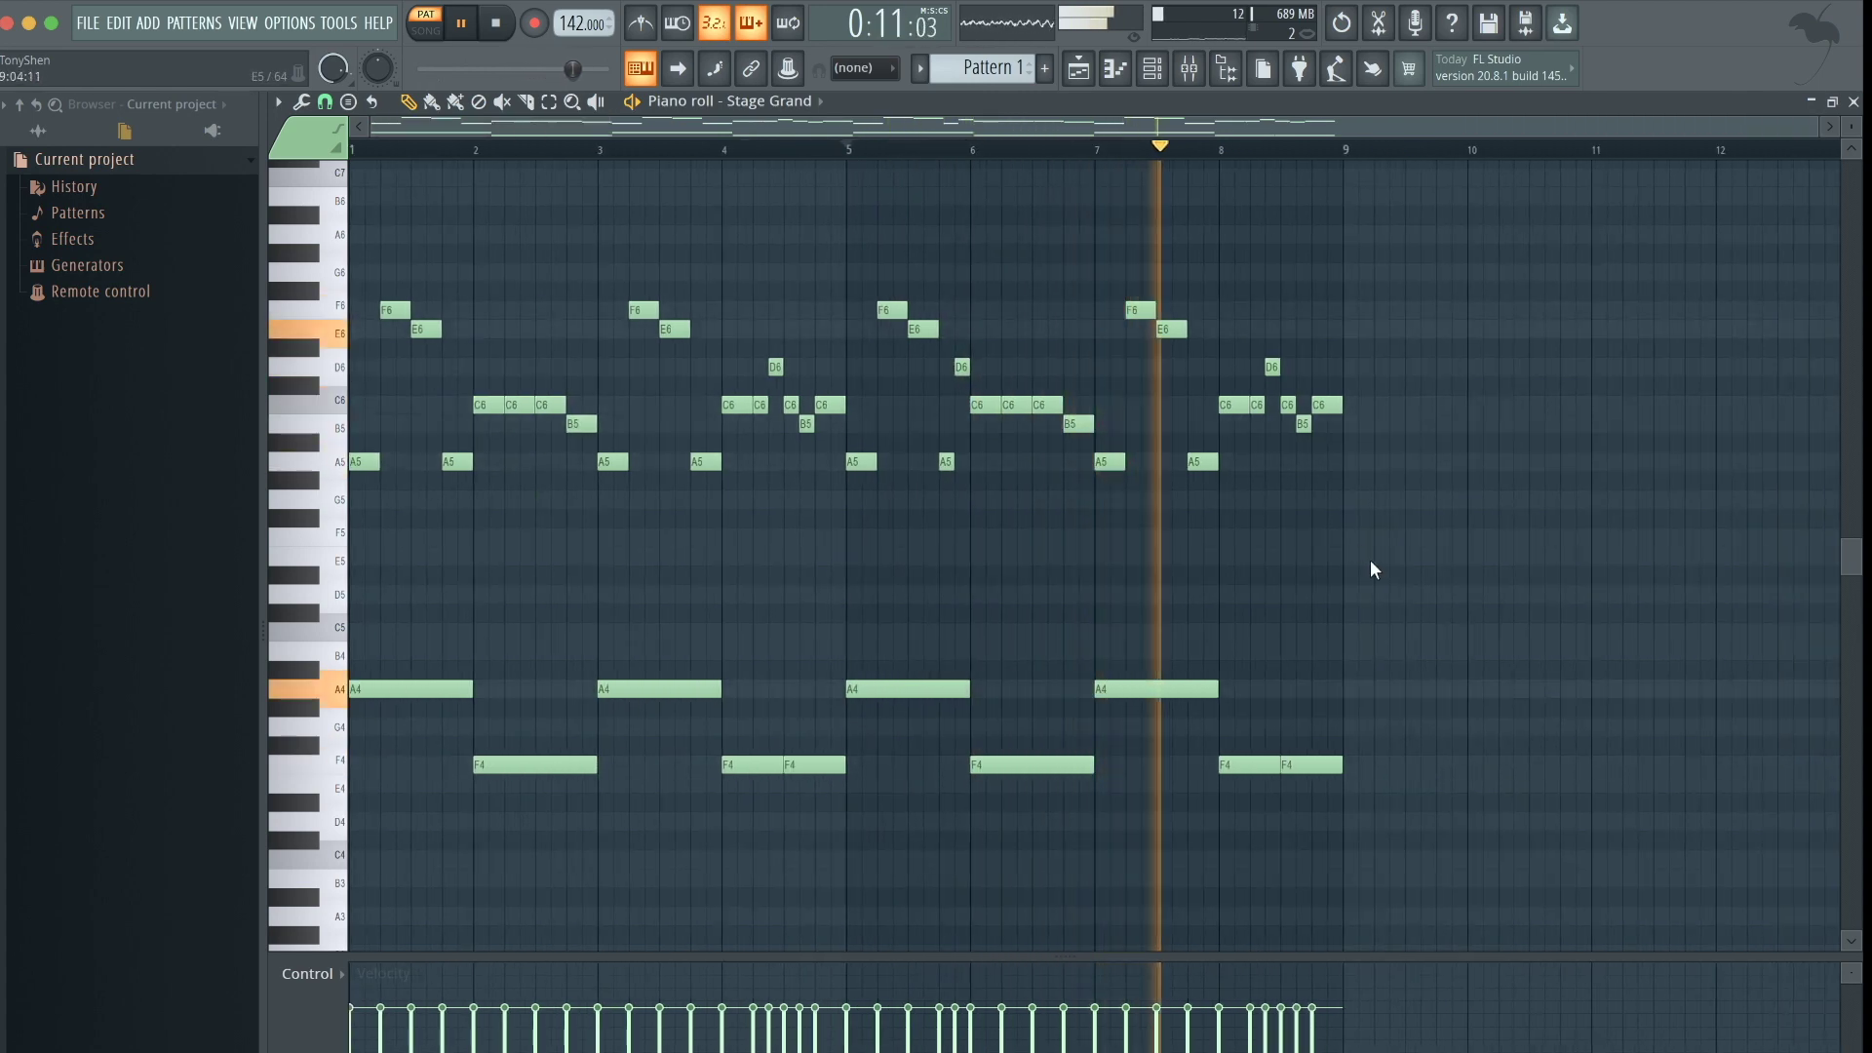
scroll(1371, 560, "up", 1)
scroll(1369, 573, "down", 1)
scroll(1380, 585, "up", 1)
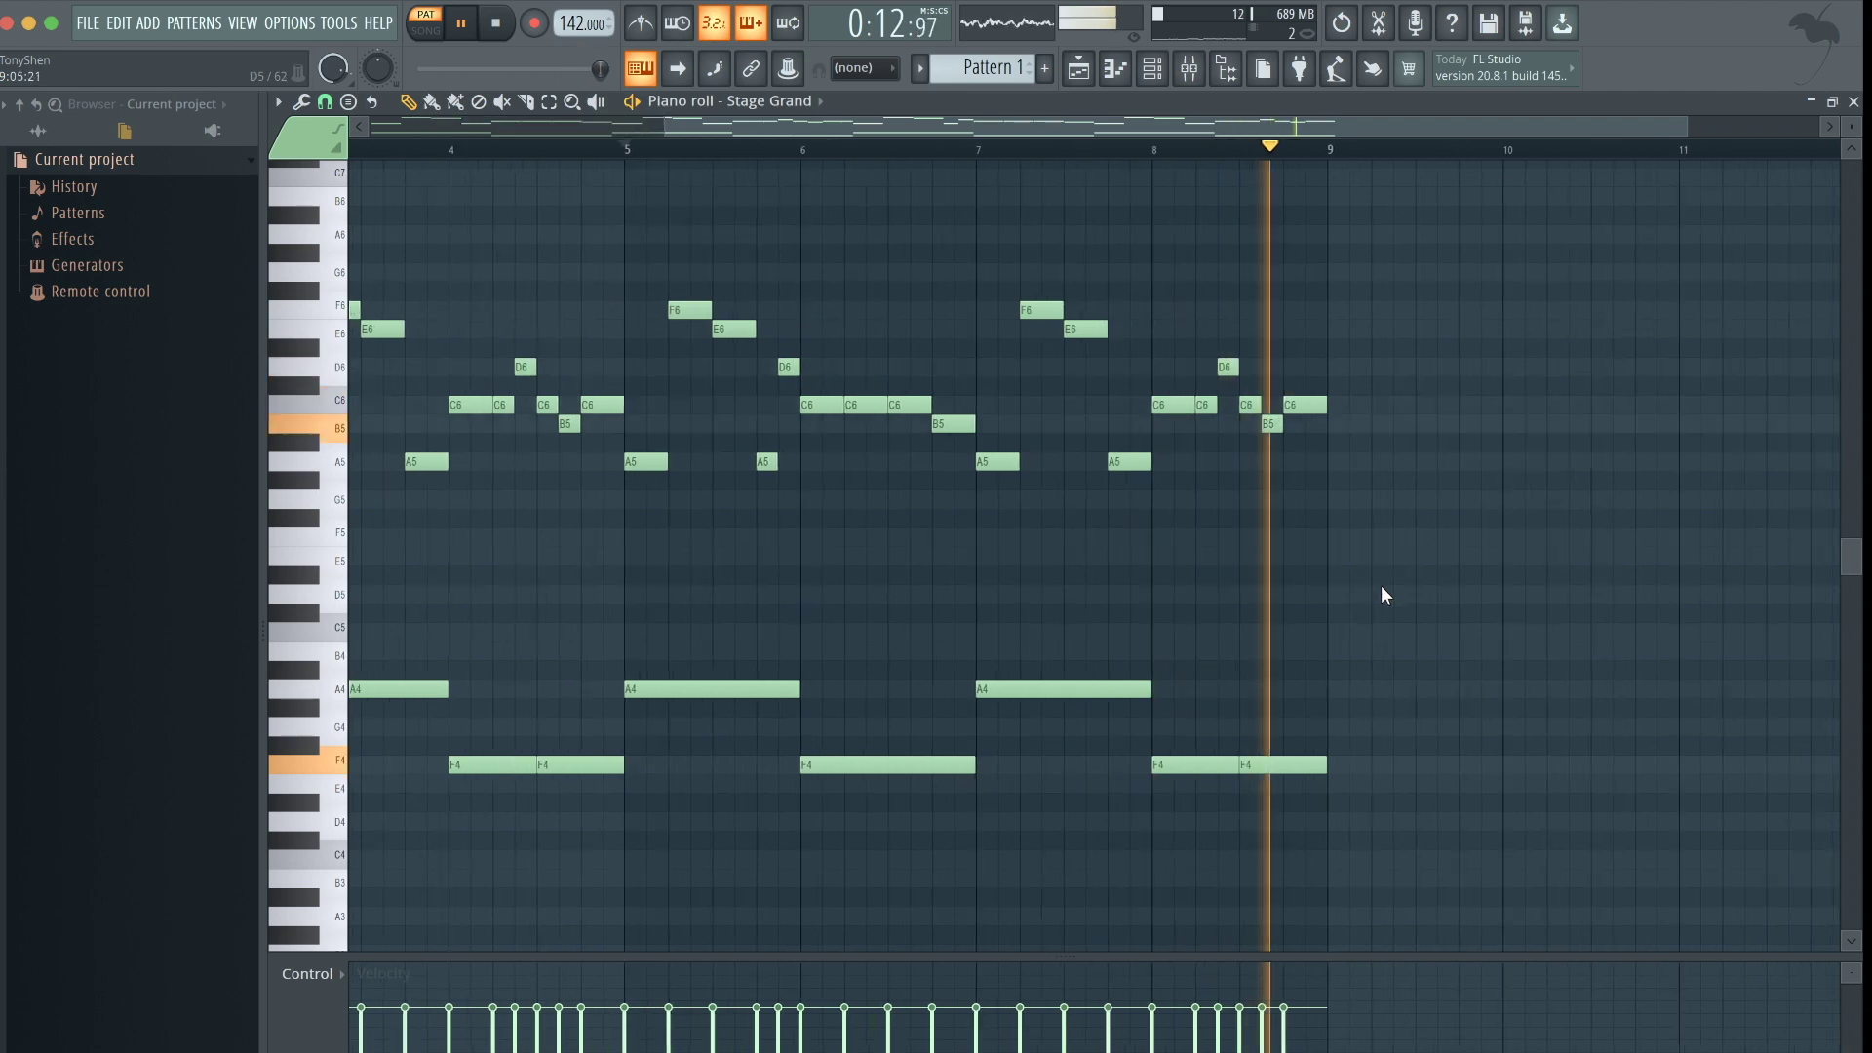
scroll(1380, 585, "up", 1)
key("space")
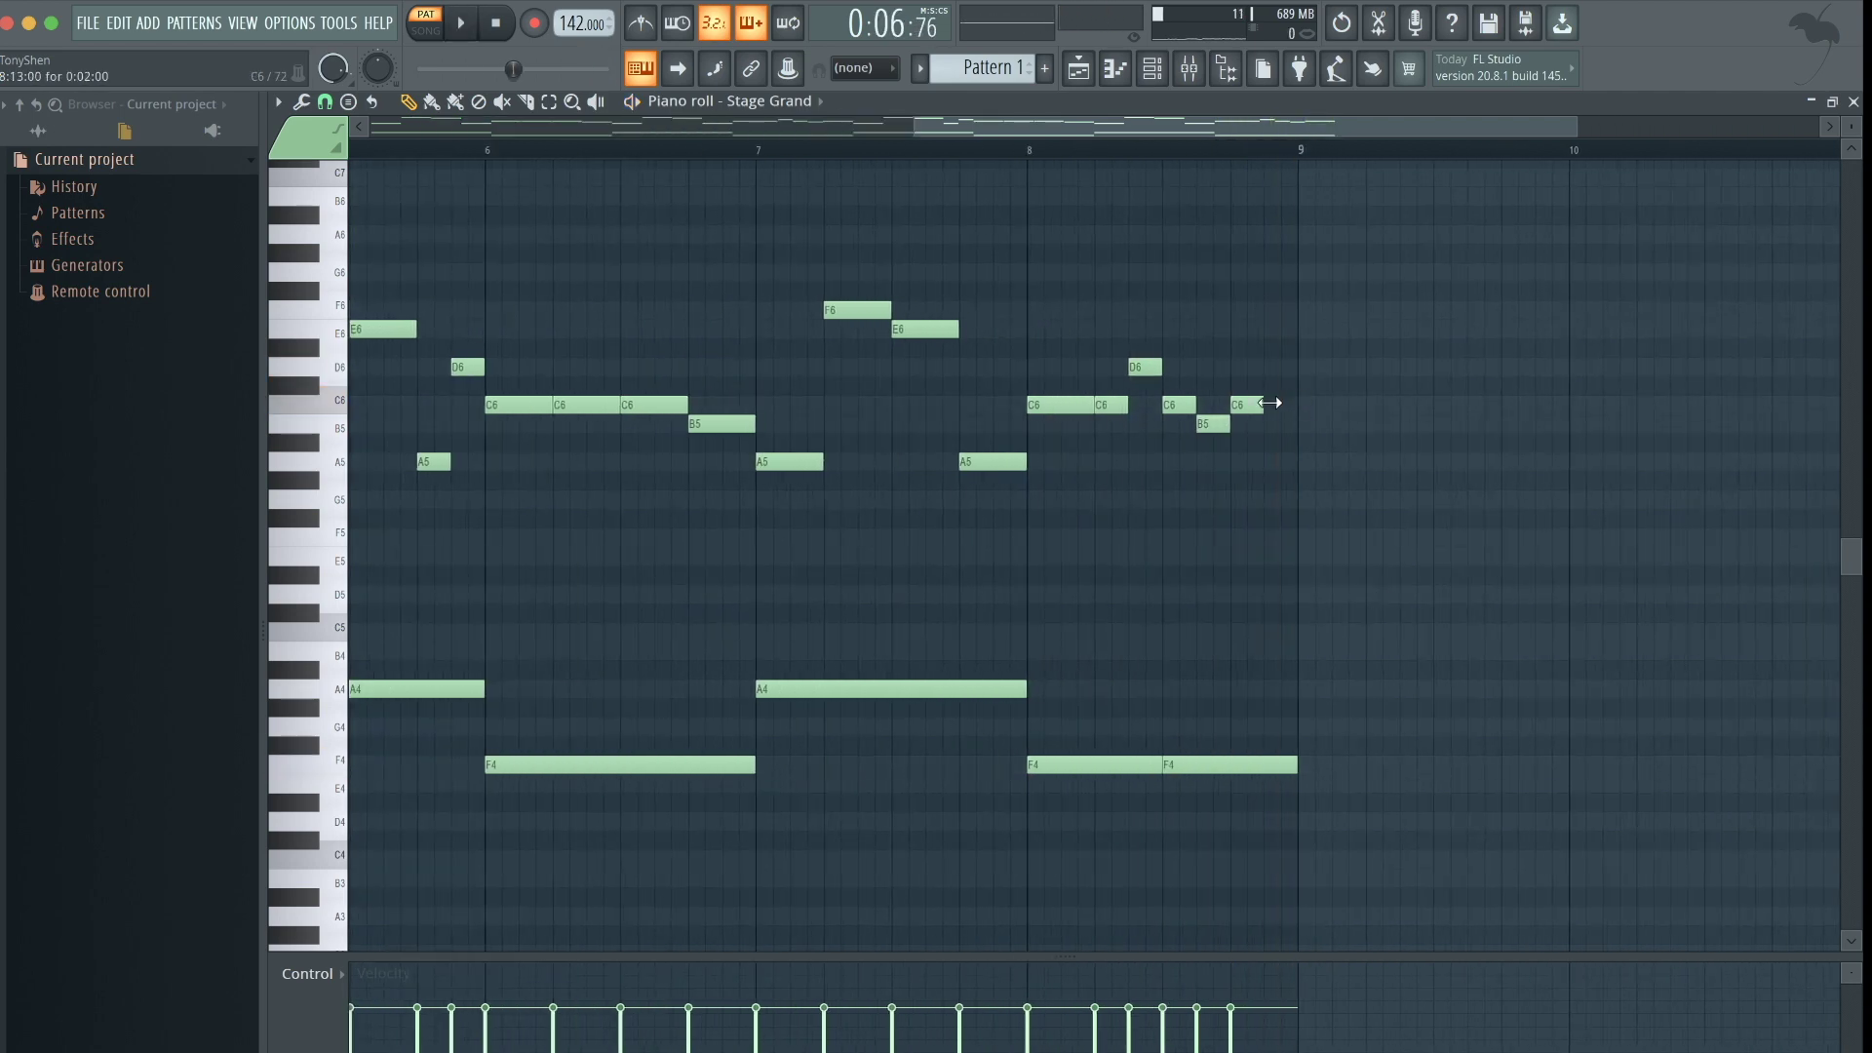
scroll(1258, 419, "down", 2)
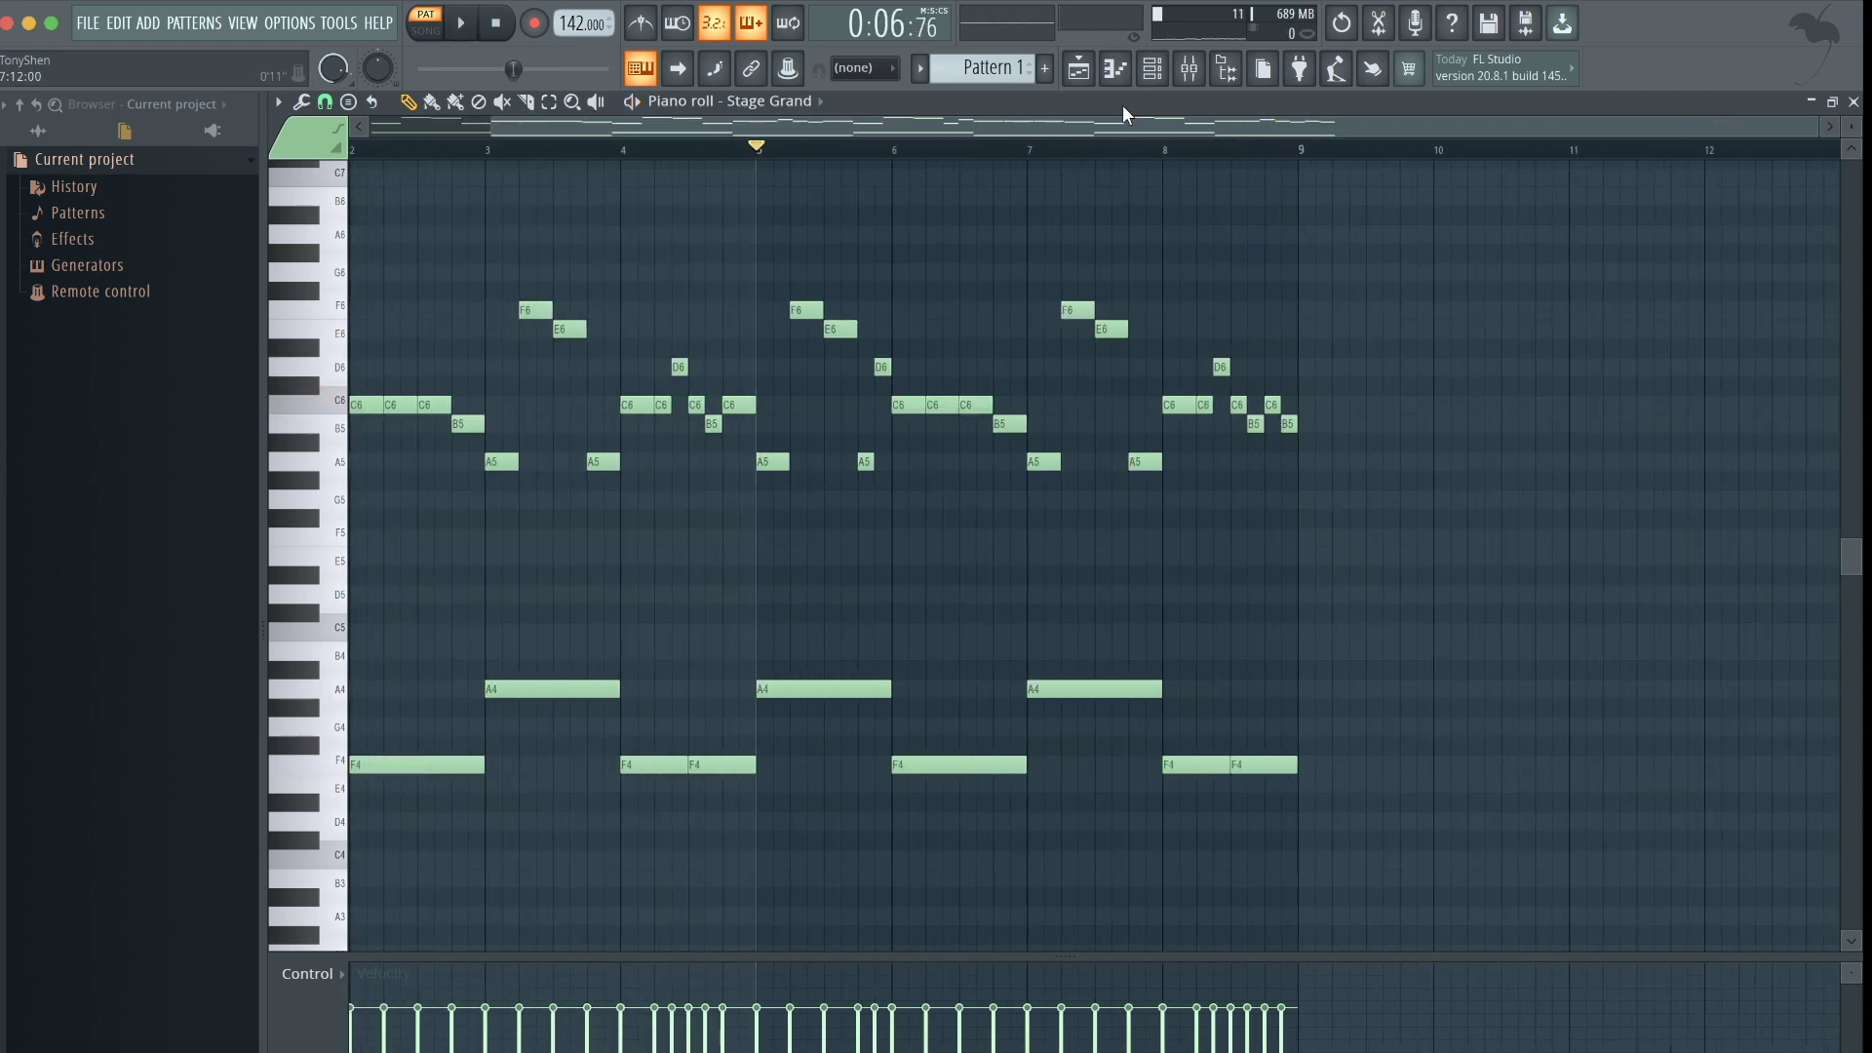
Route the Stage Grand channel to the first mixer insert and play the pattern through it
left_click(1151, 68)
key("space")
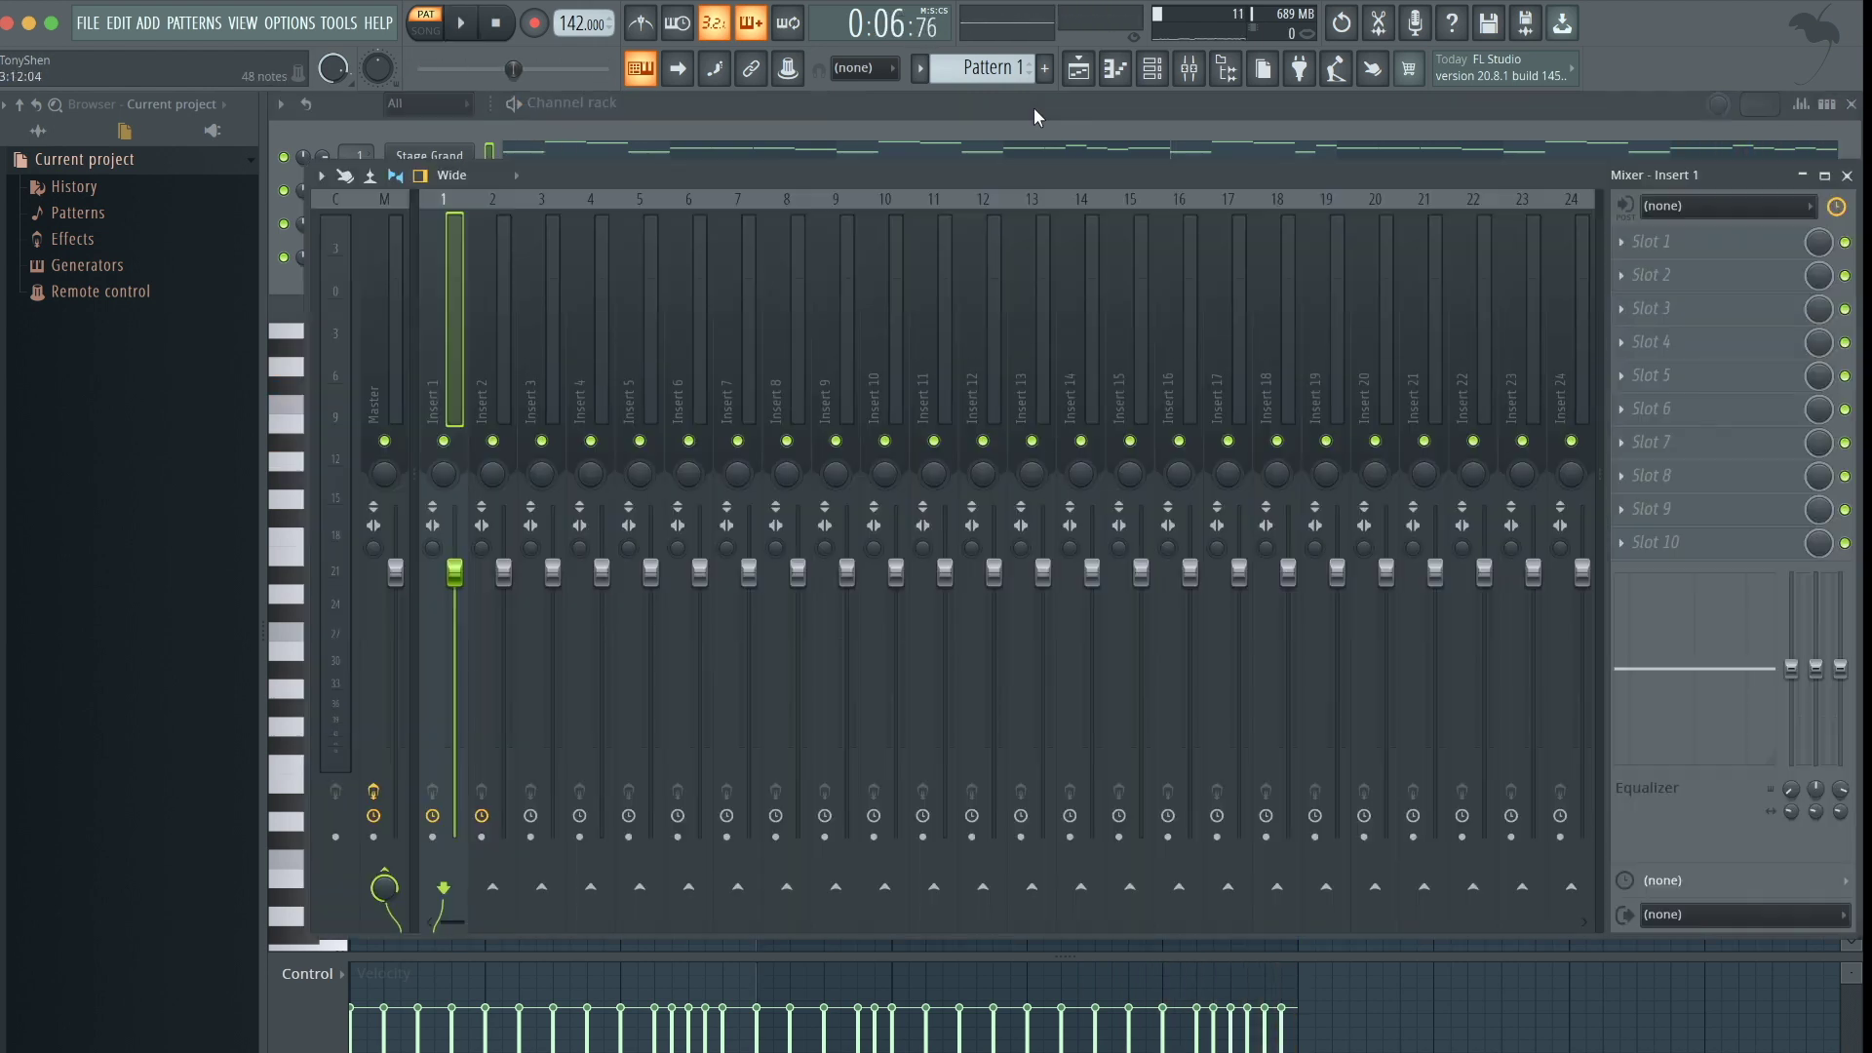
left_click(1033, 107)
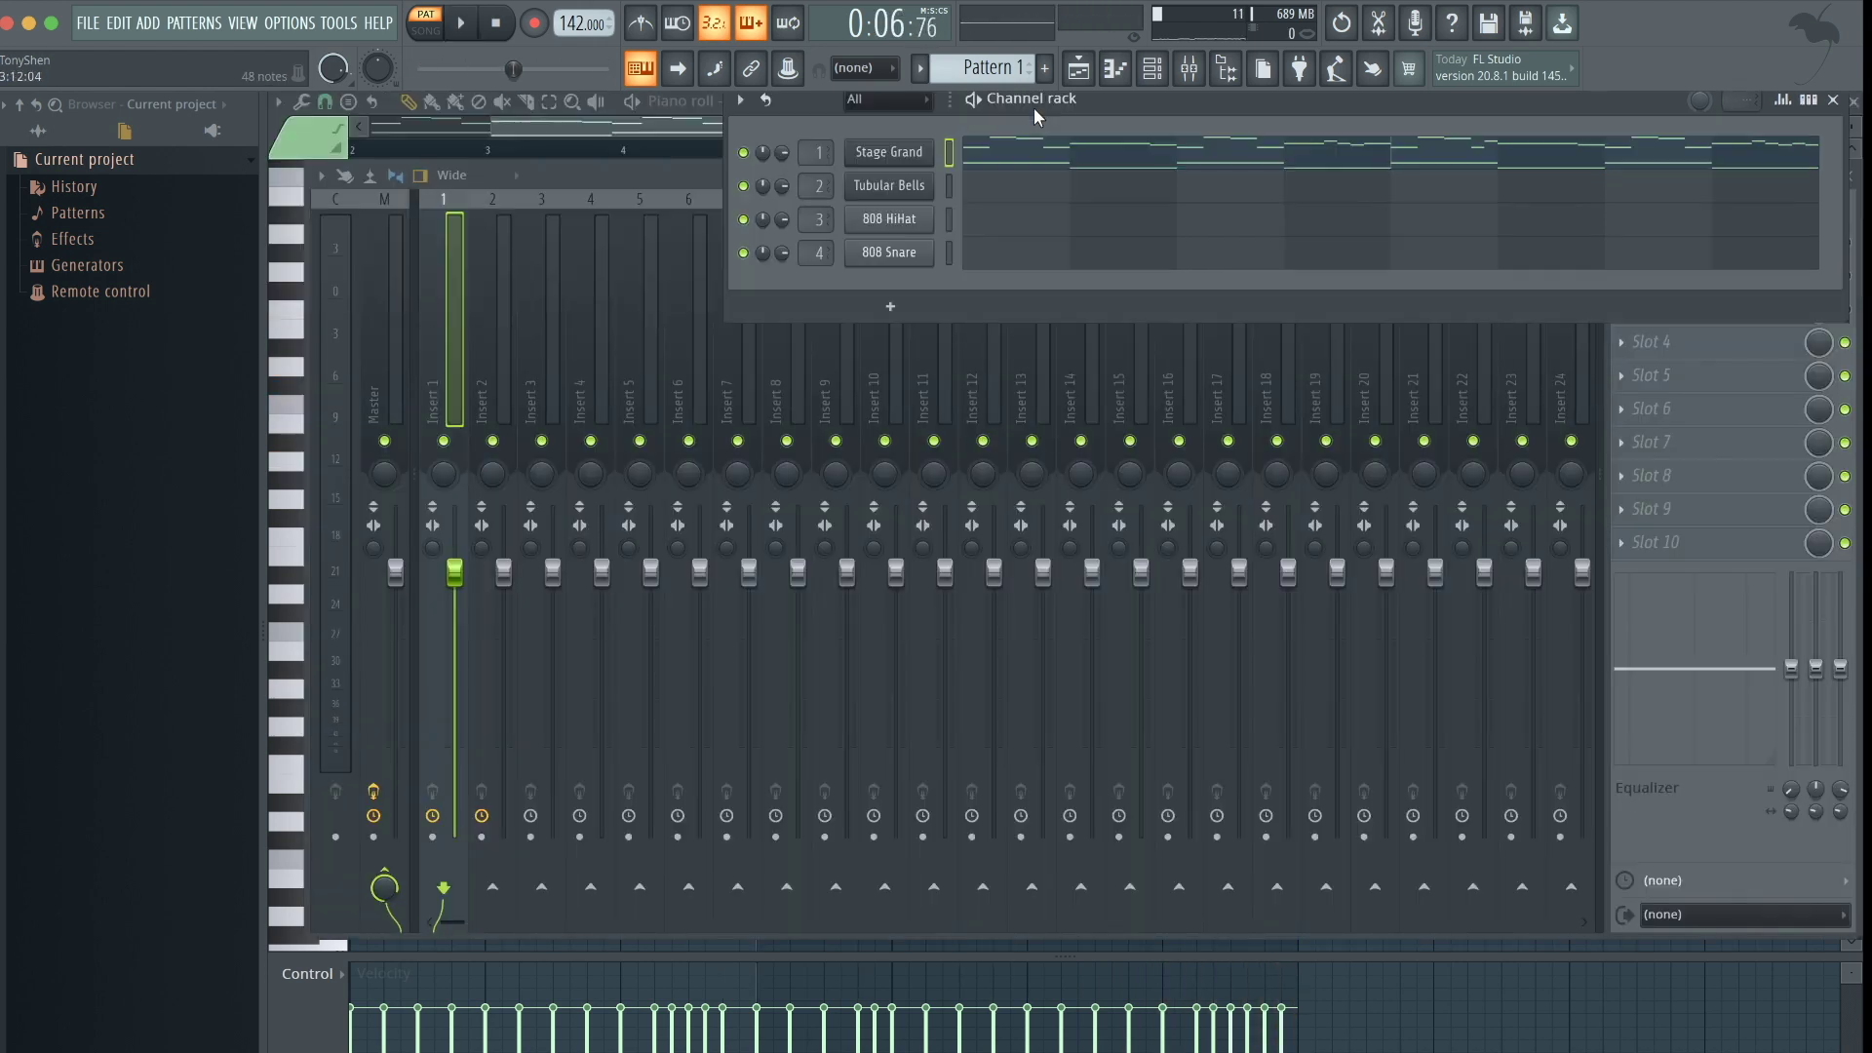
left_click(442, 289)
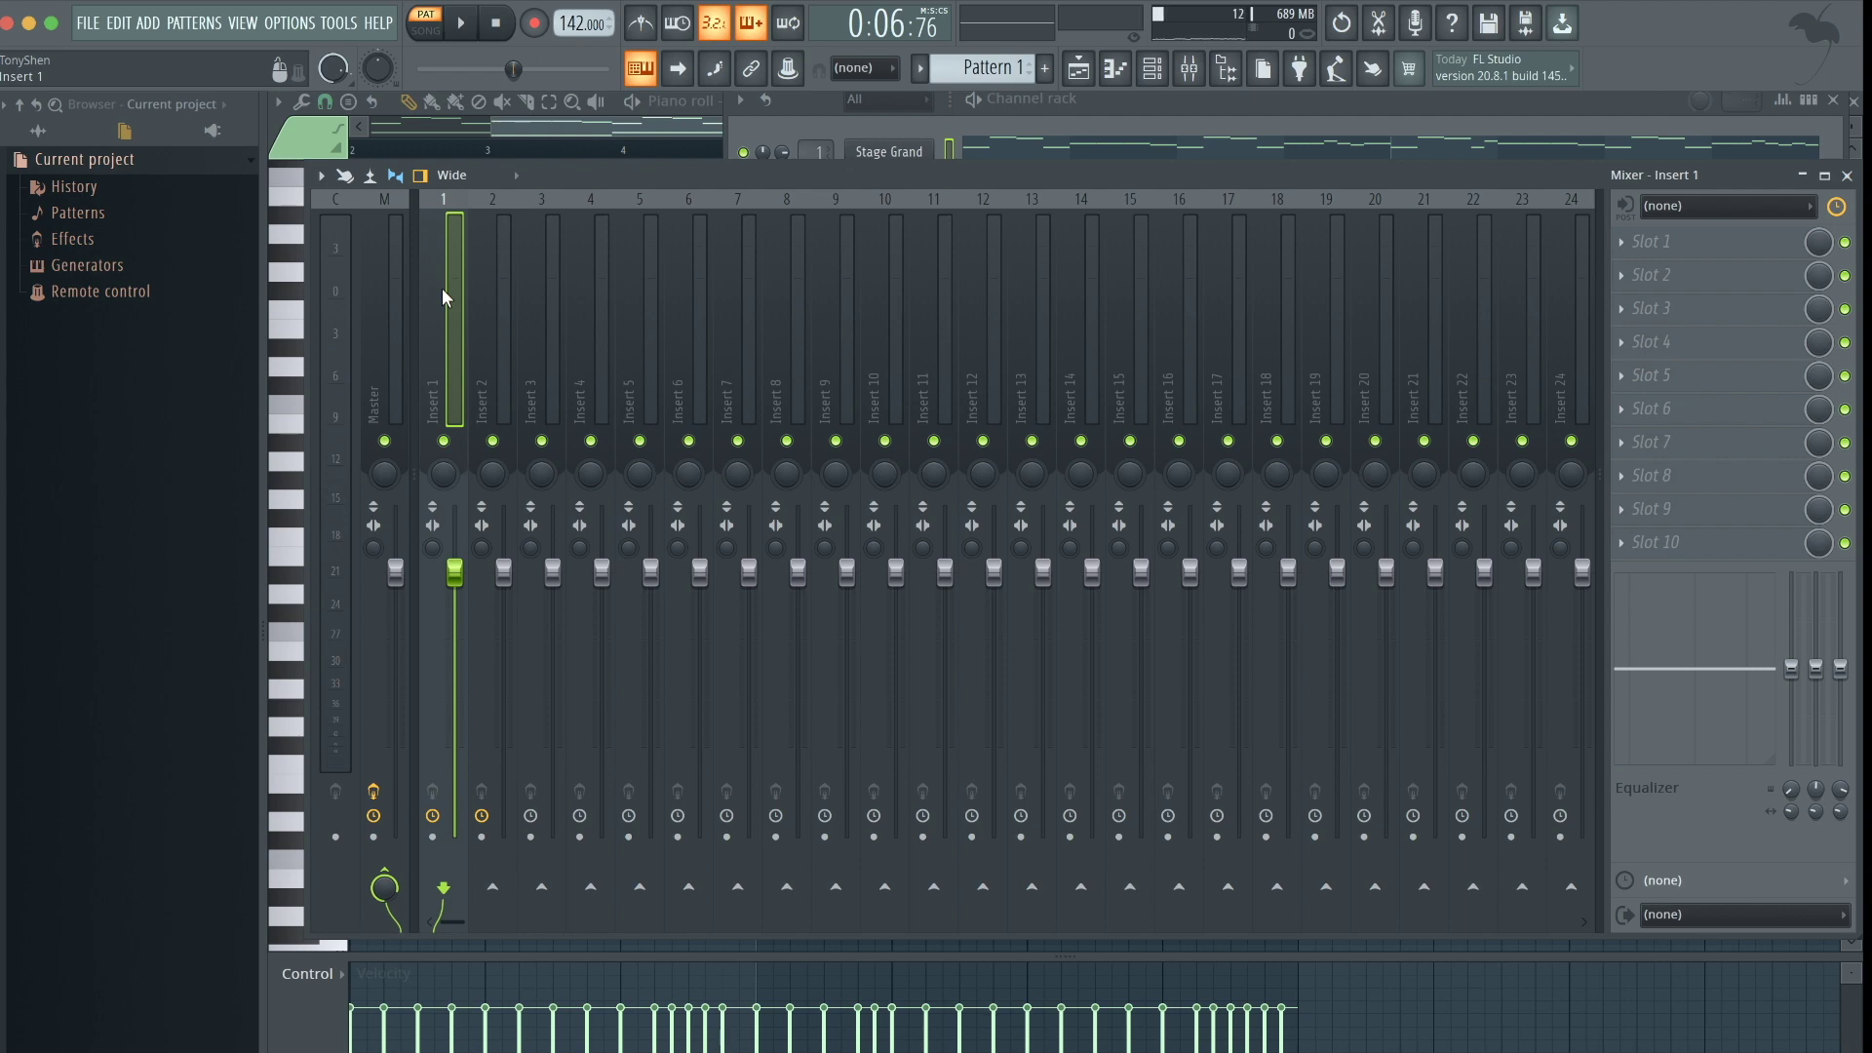
key("ctrl+l")
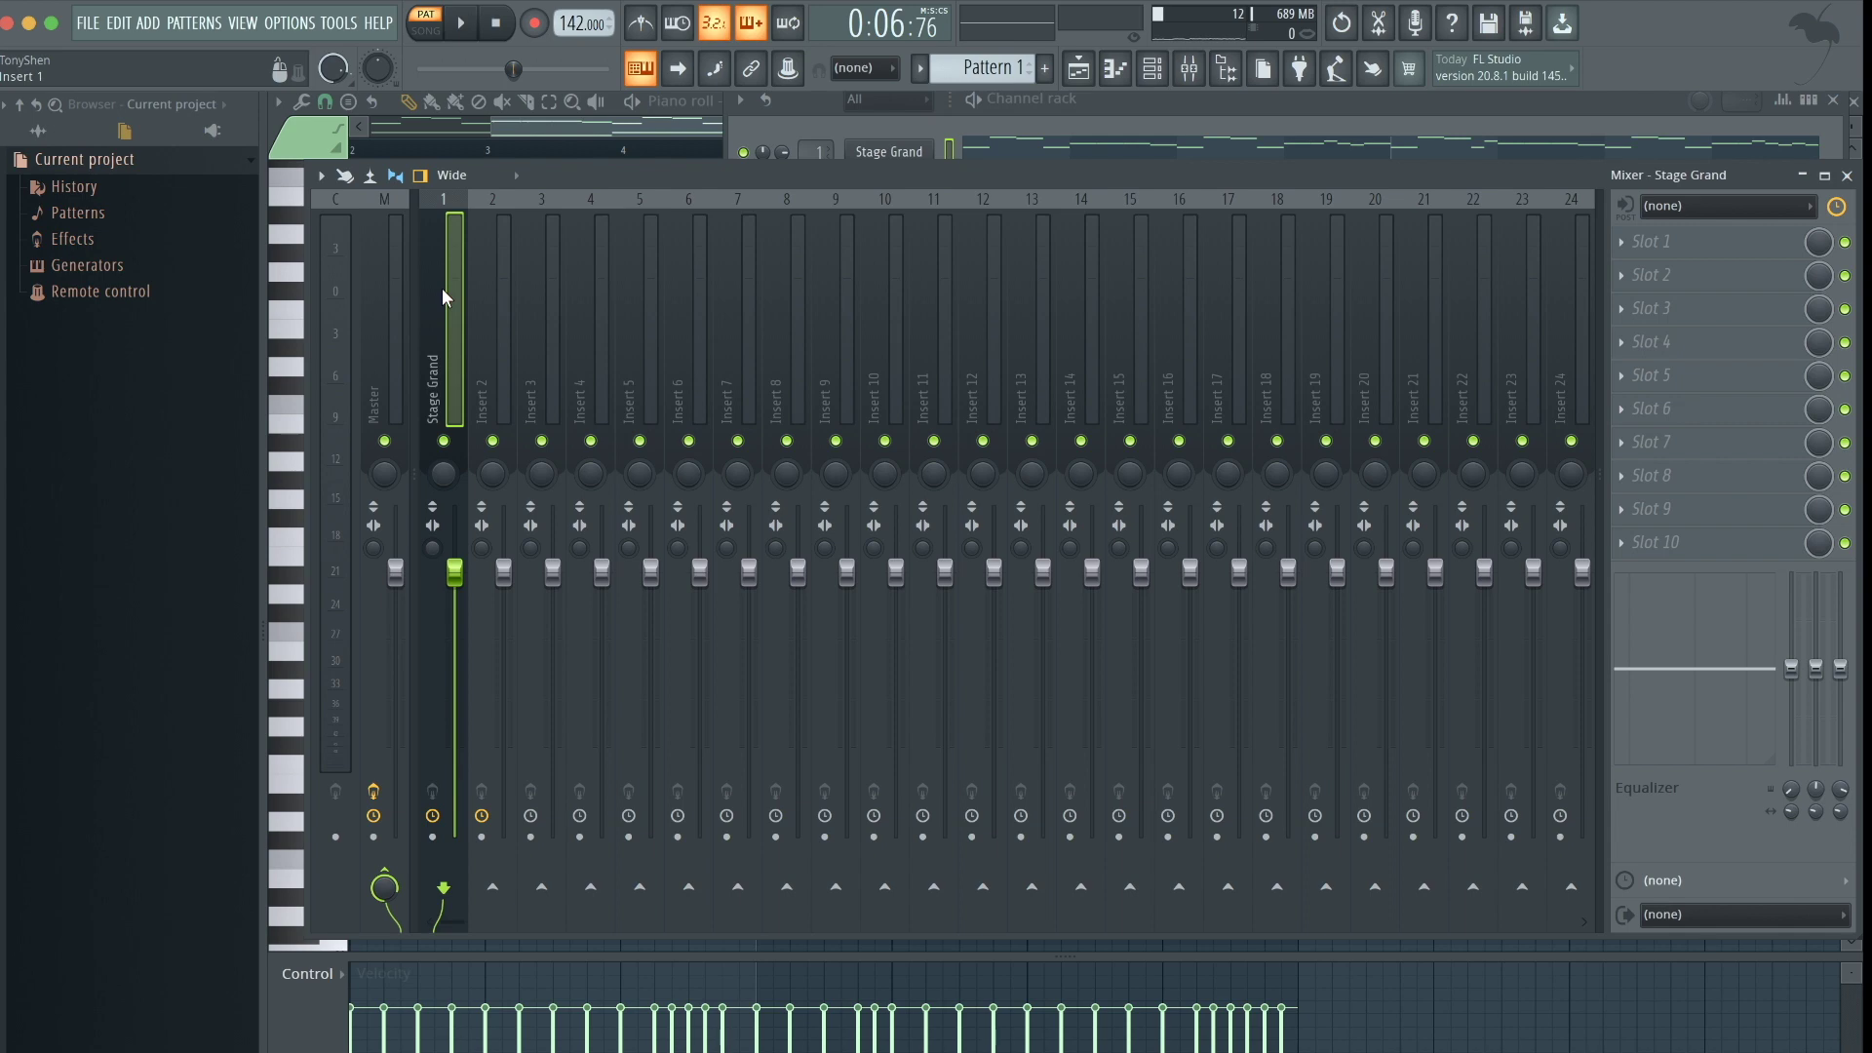
key("space")
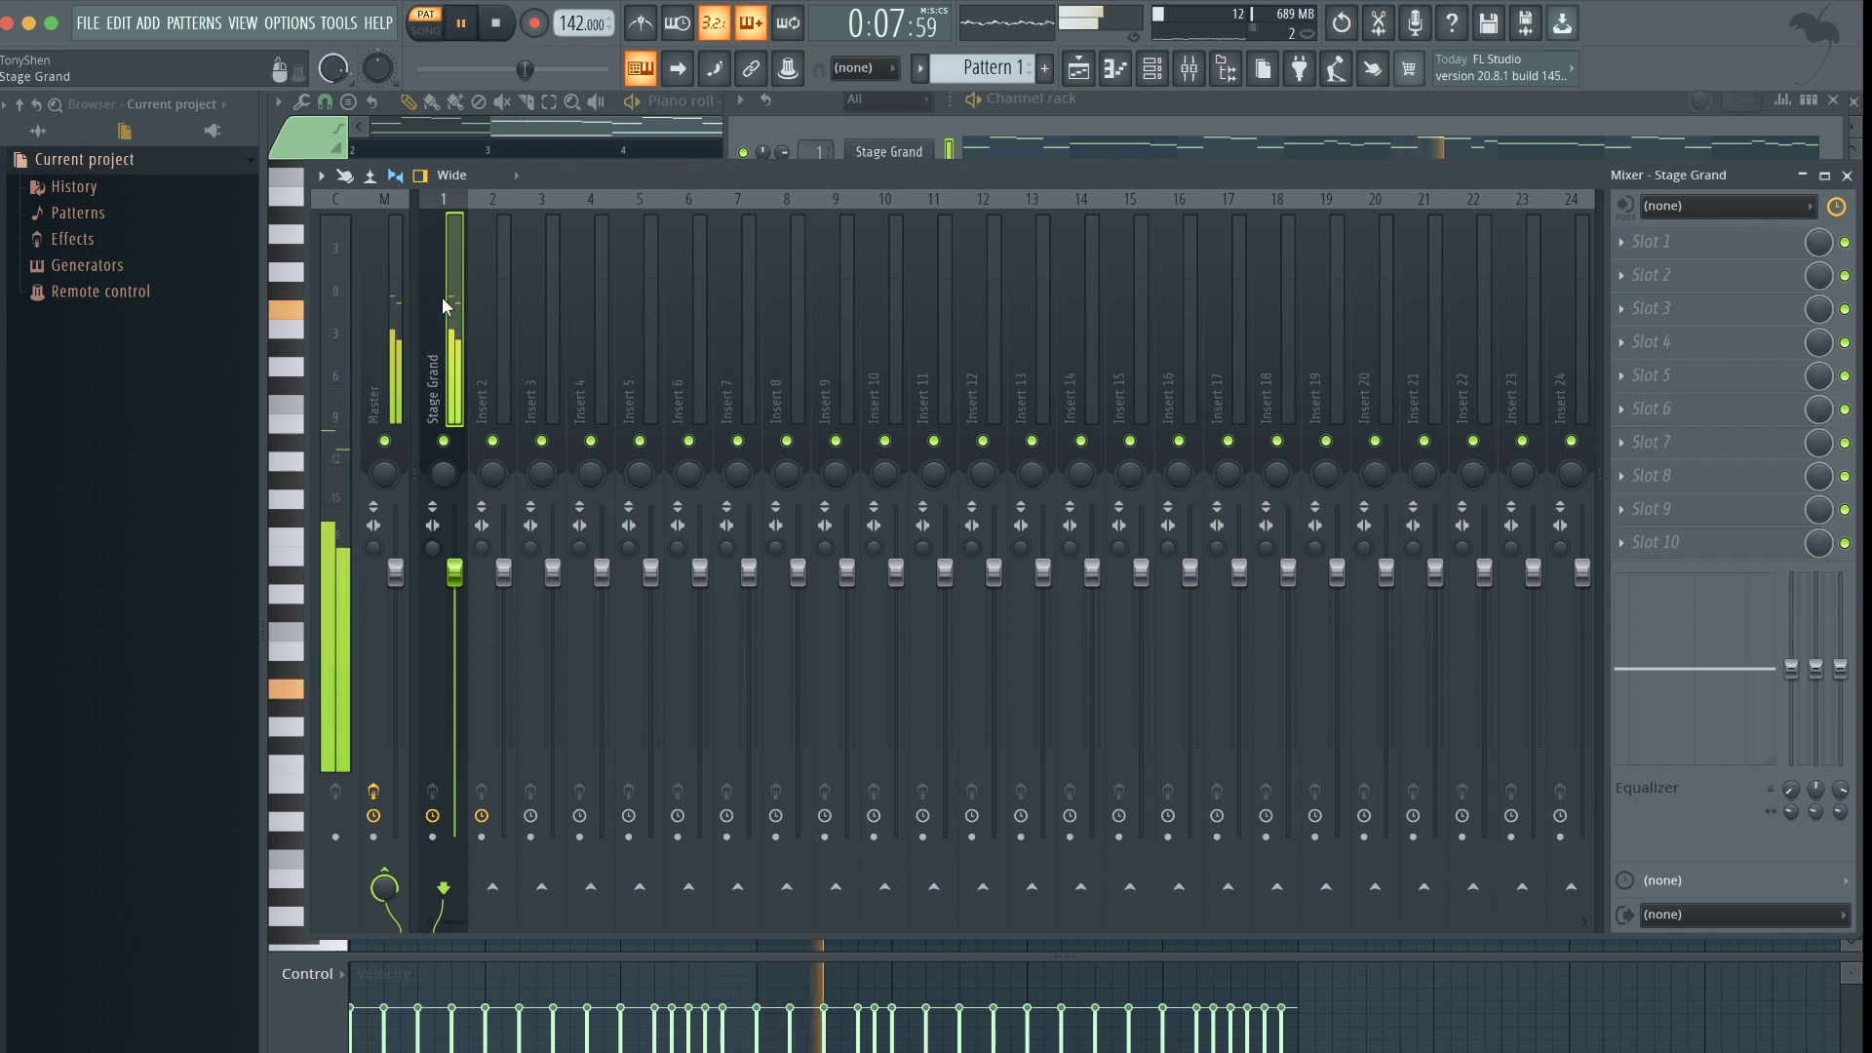
key("space")
Add Fruity Parametric EQ 2 to the Stage Grand track and lower its band 7 high shelf to about -16.1 dB at 2268 Hz
left_click(1657, 241)
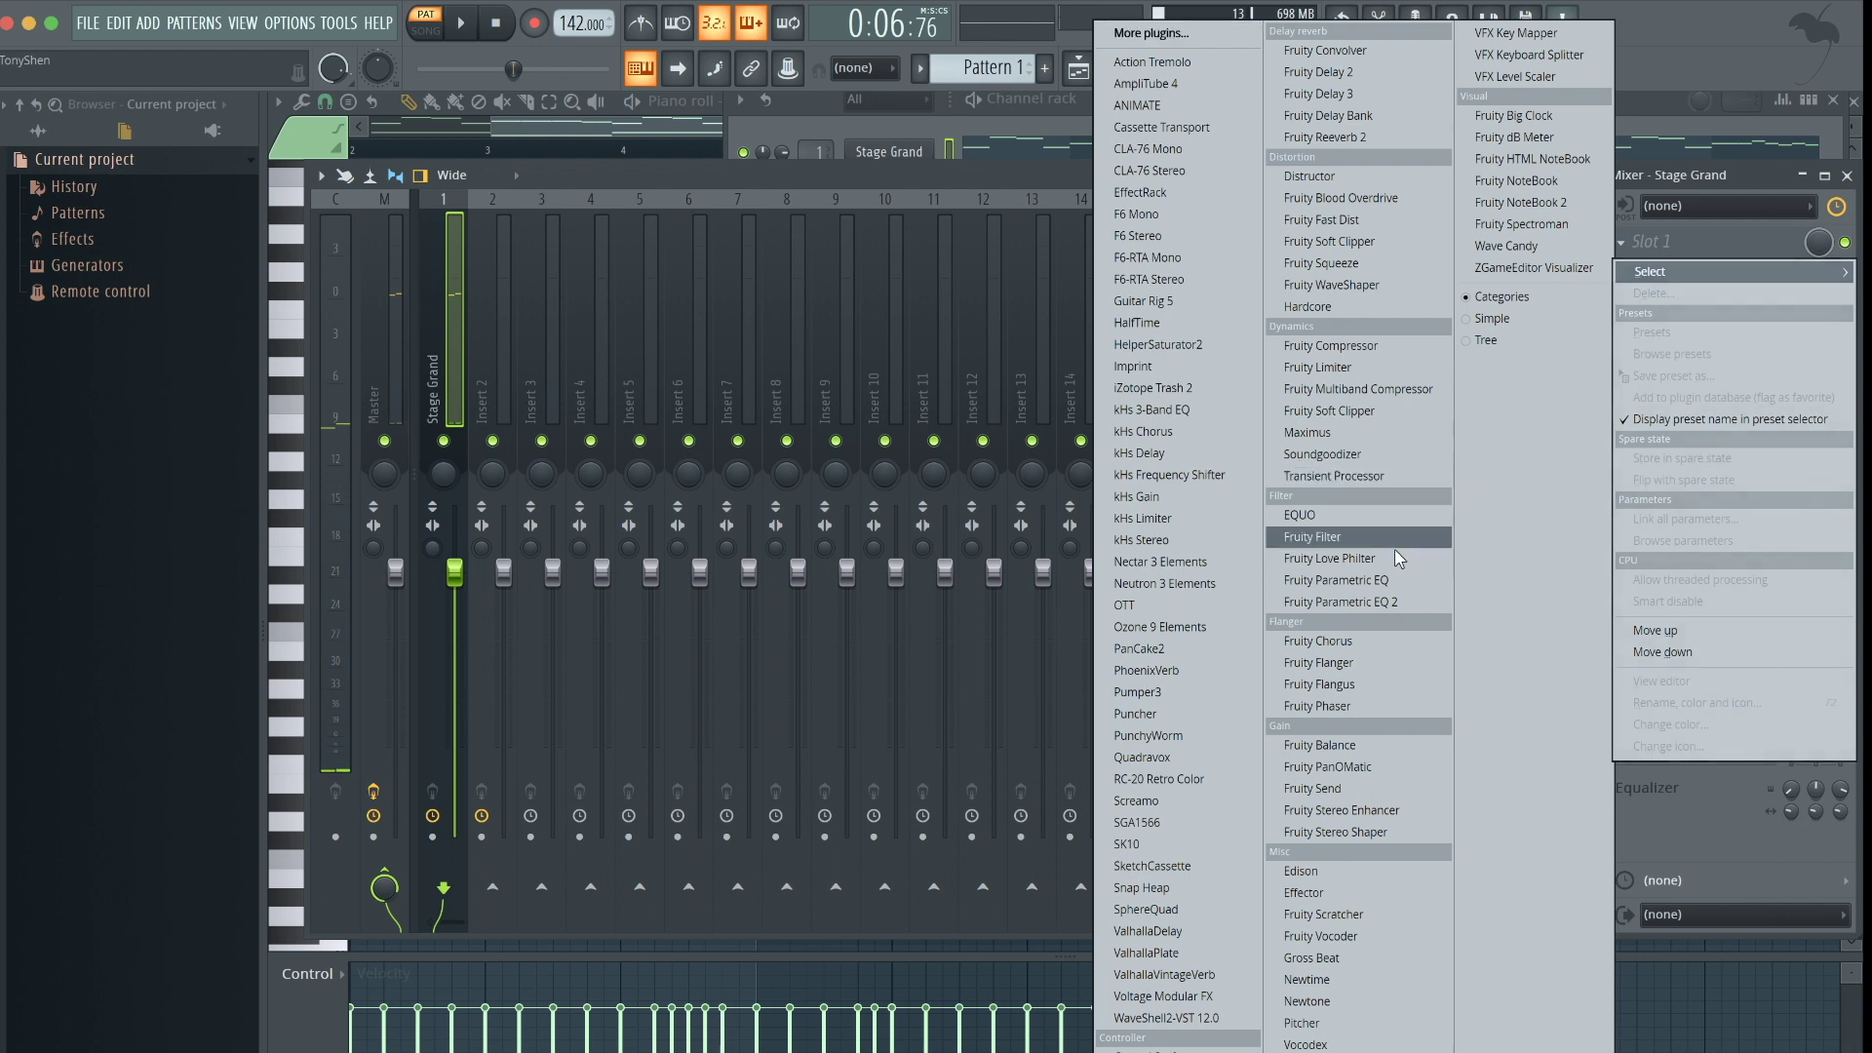
left_click(1334, 602)
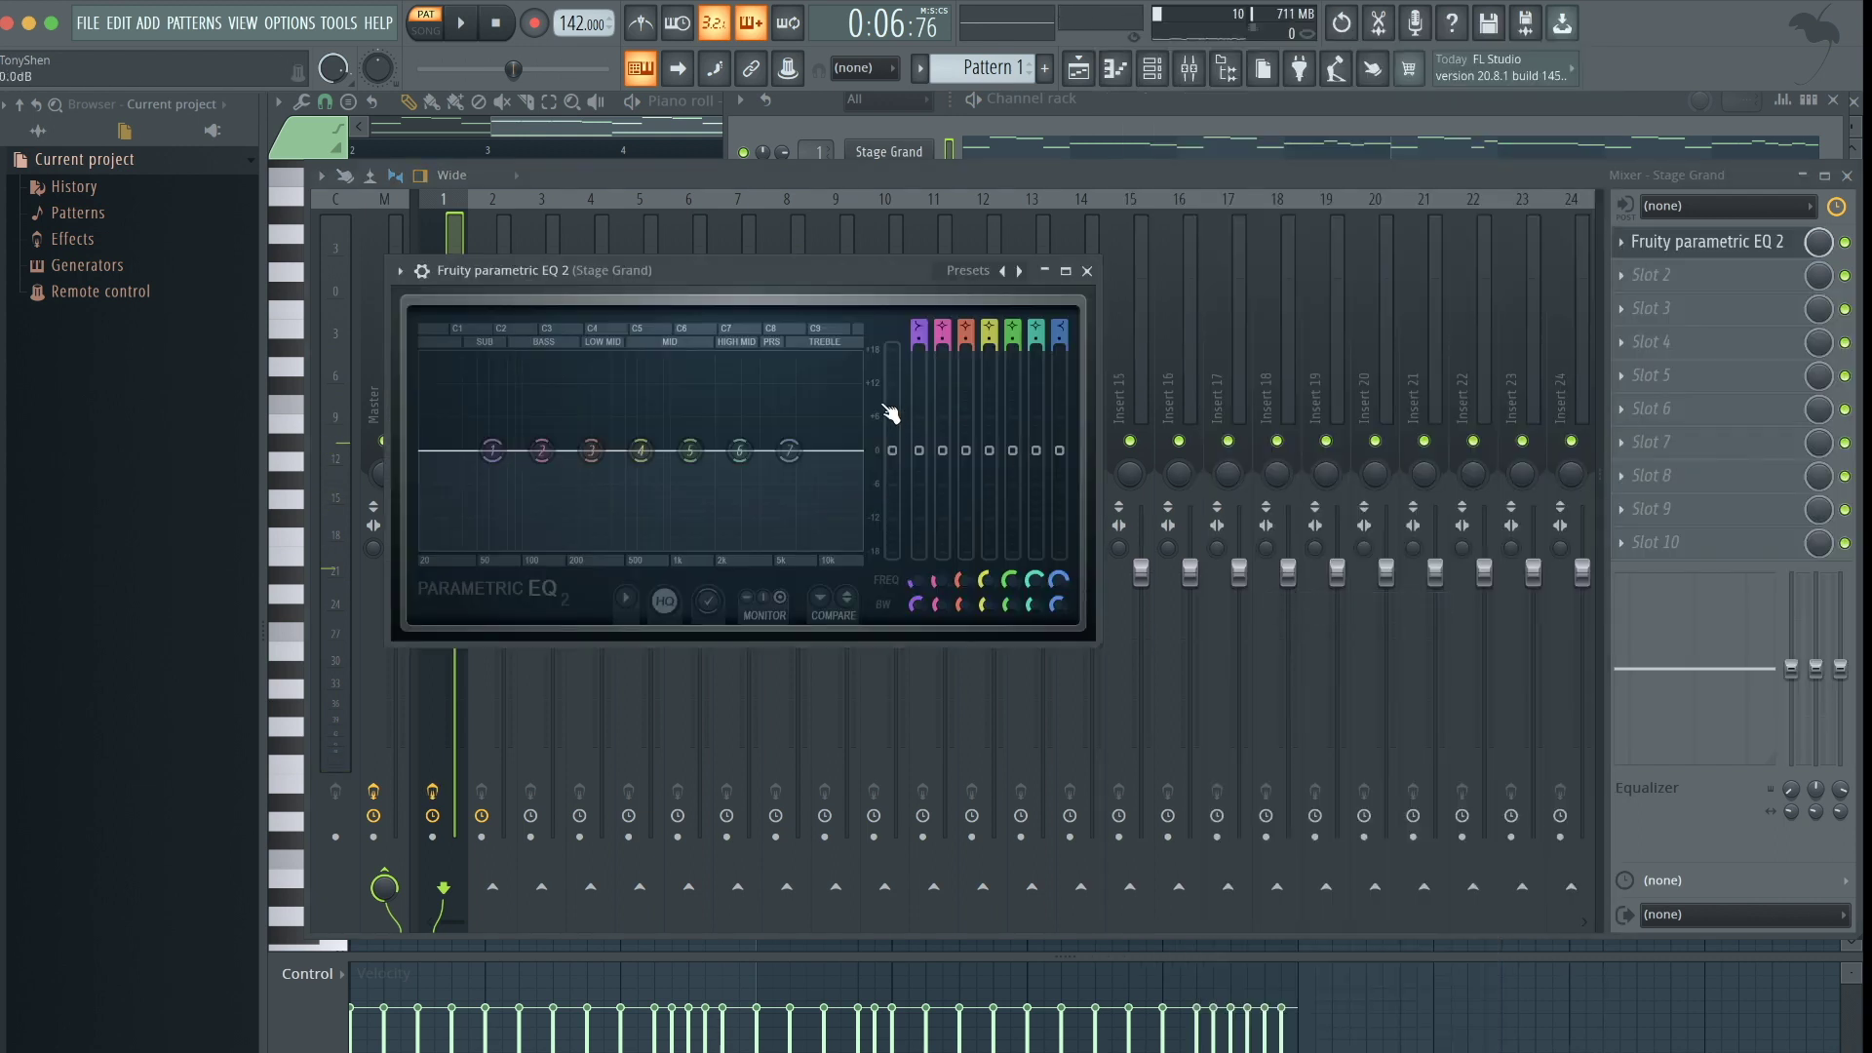
left_click_drag(789, 451, 731, 543)
key("space")
key("space")
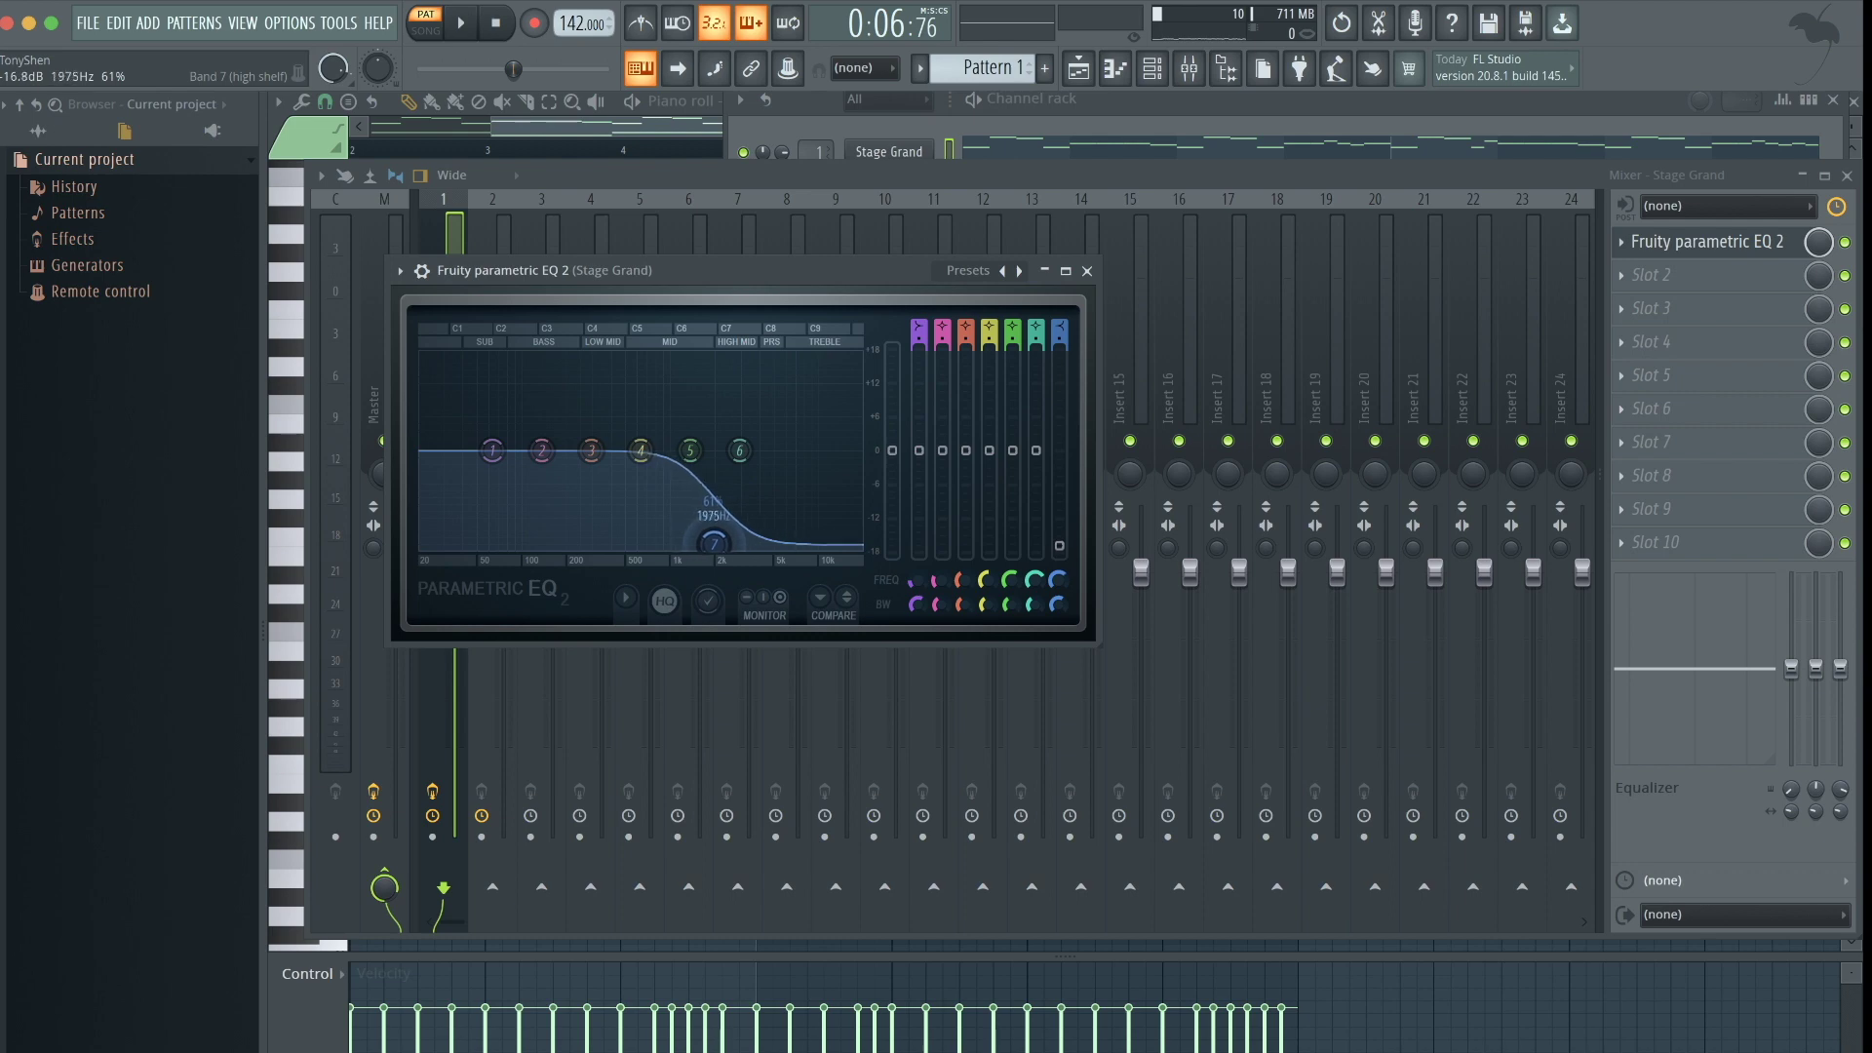
left_click_drag(719, 542, 722, 539)
key("space")
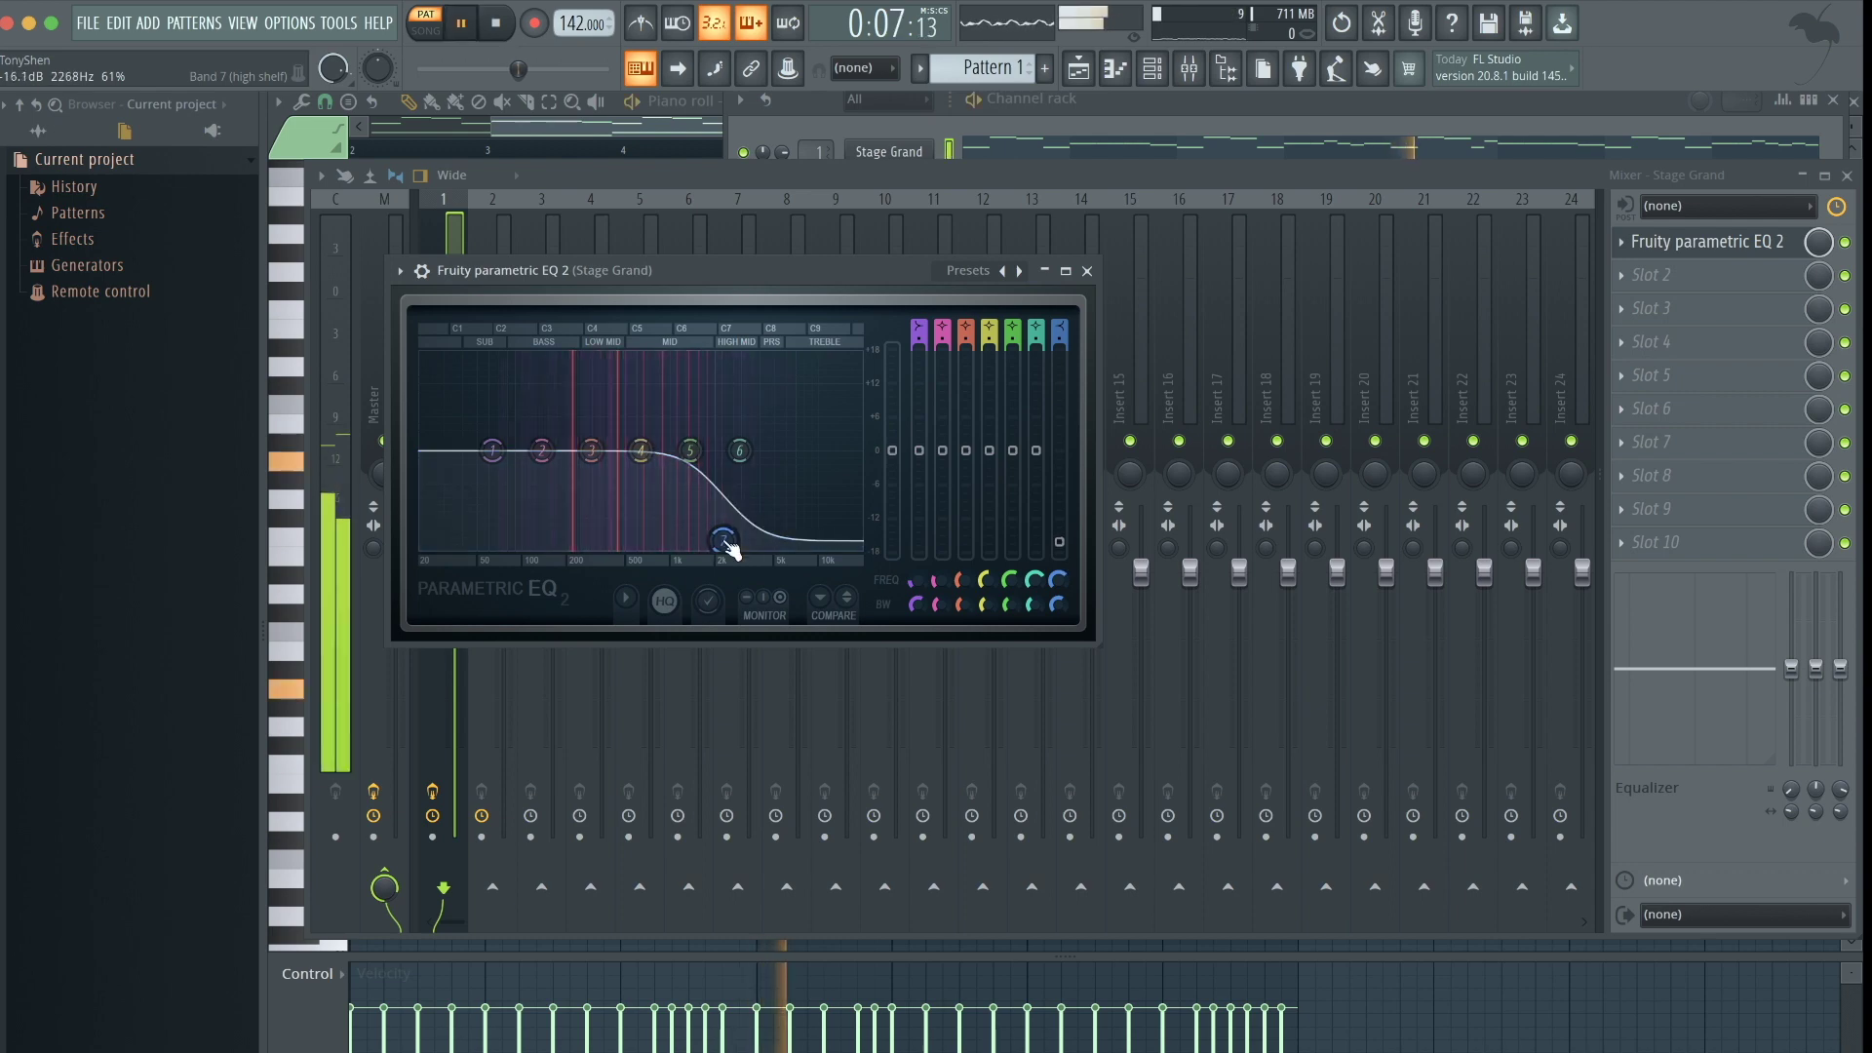
key("space")
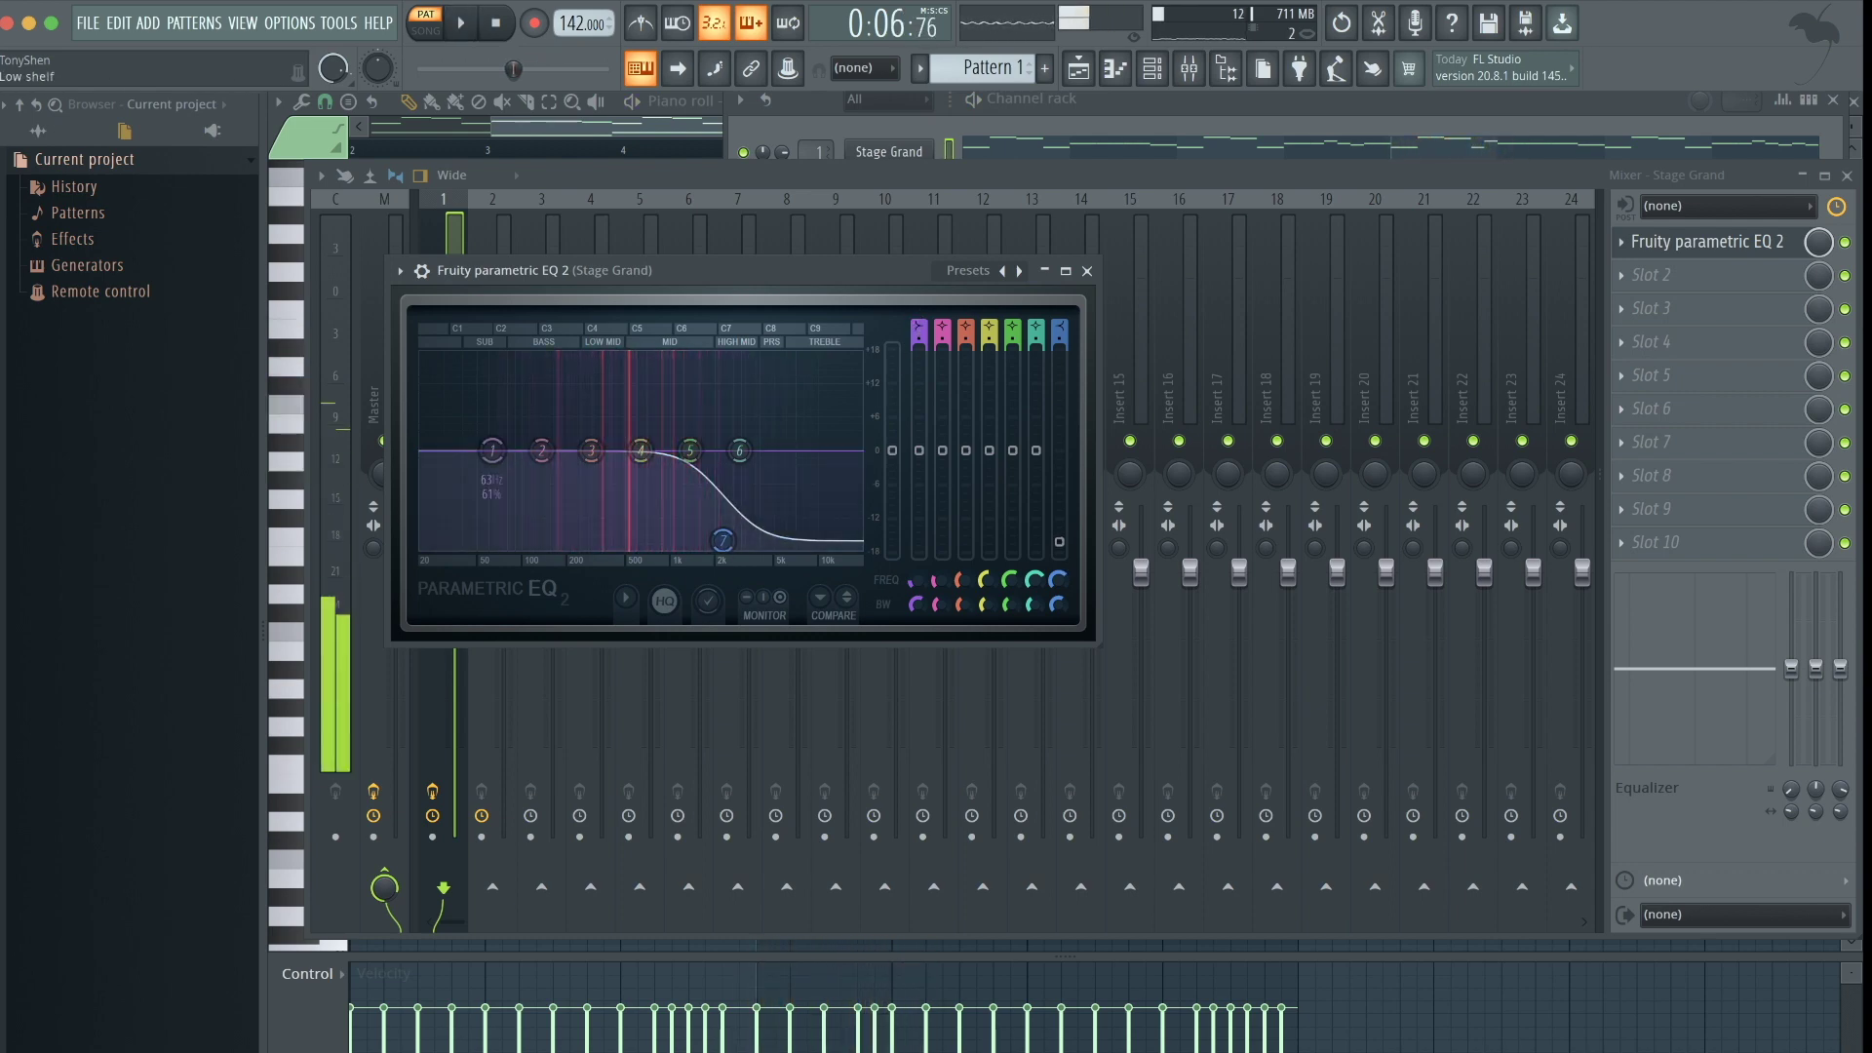
Turn EQ band 1 into a Steep 8 high pass at about 254 Hz, close the equalizer and play the result
scroll(917, 331, "up", 3)
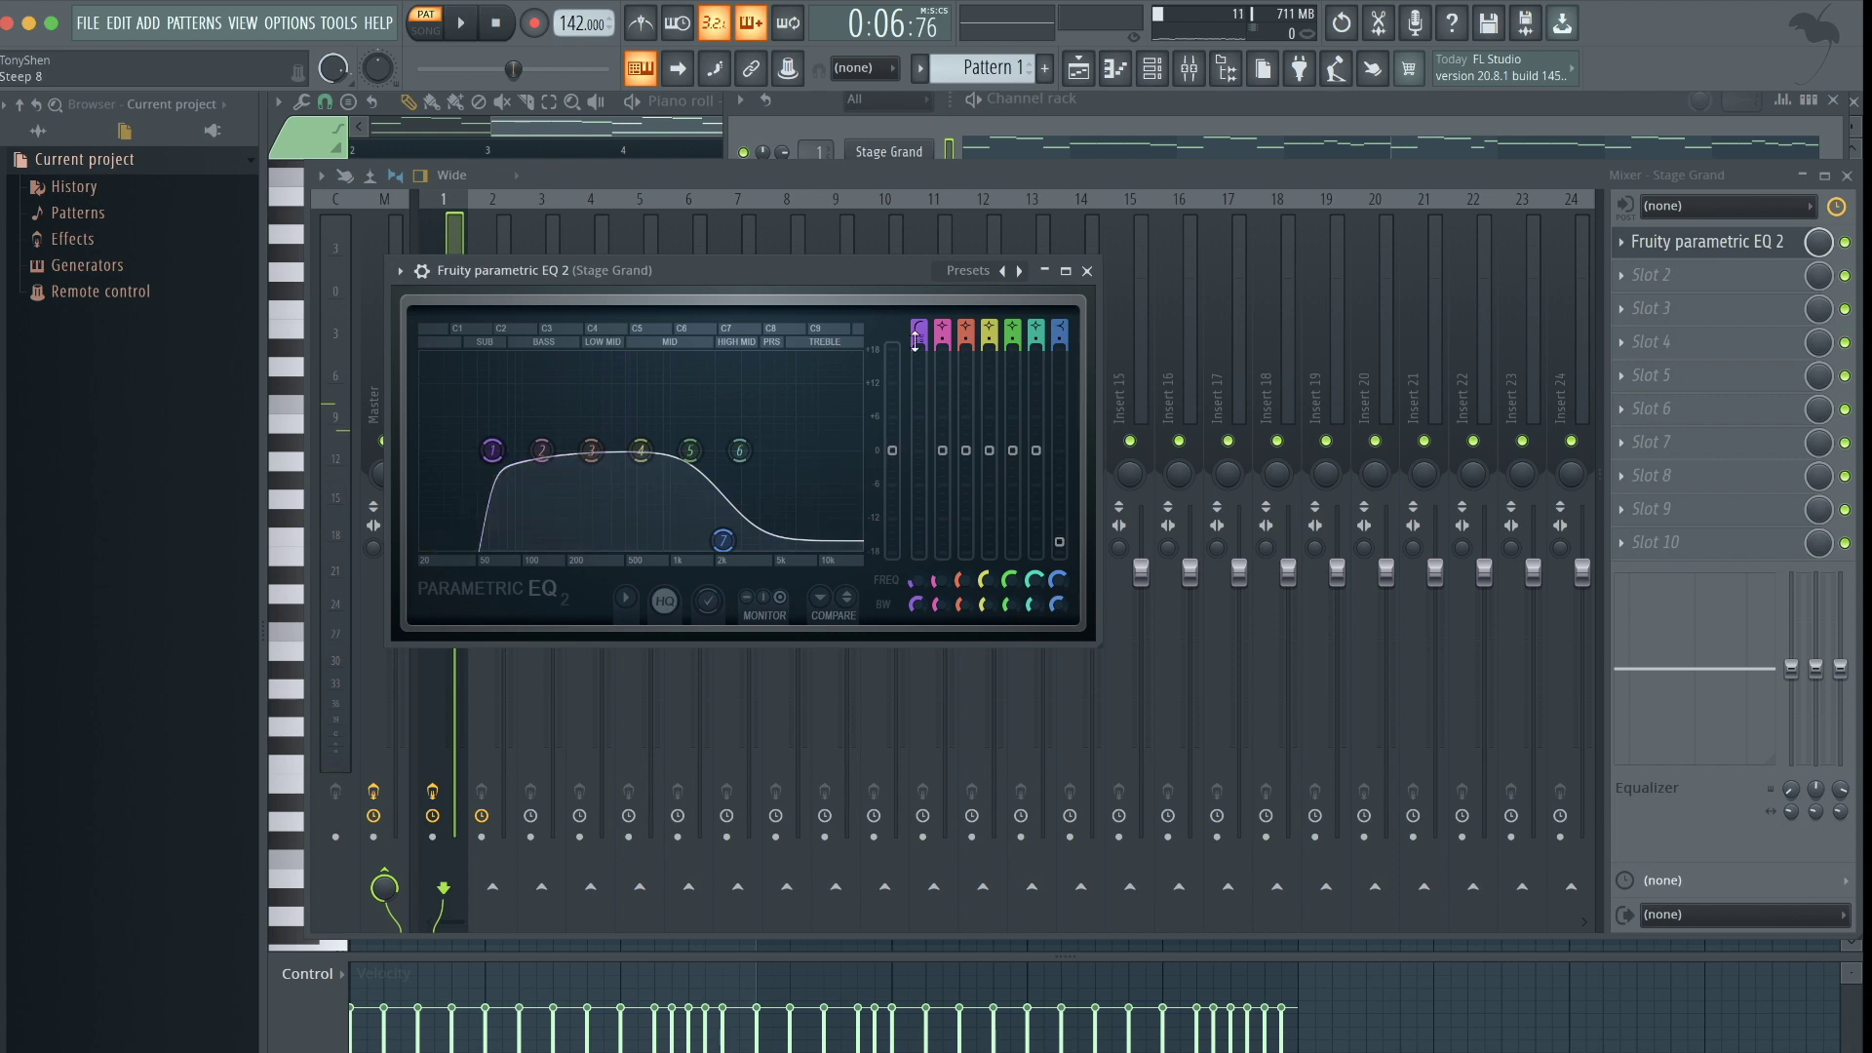
left_click_drag(492, 450, 505, 449)
left_click_drag(556, 449, 577, 449)
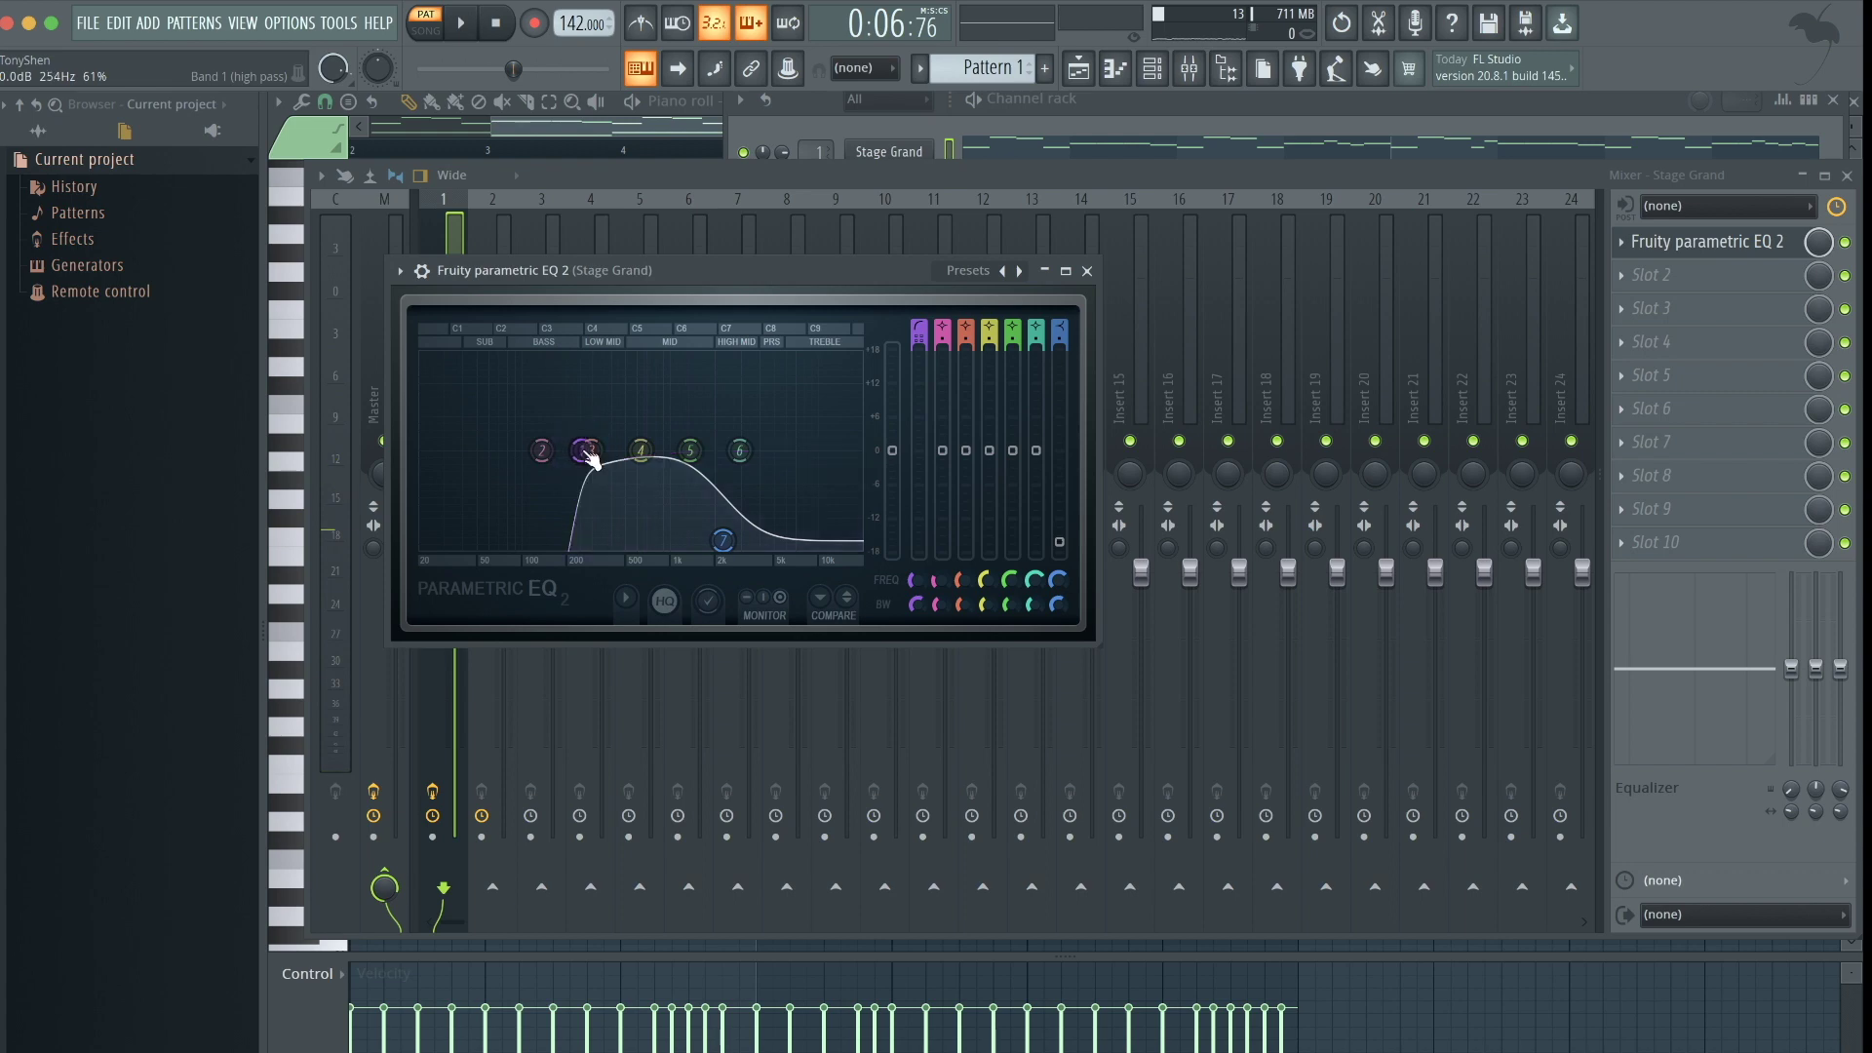
left_click(1087, 271)
key("space")
Play the piano from bar 4 and lower the Stage Grand mixer track's volume to below -6 dB
left_click(1038, 92)
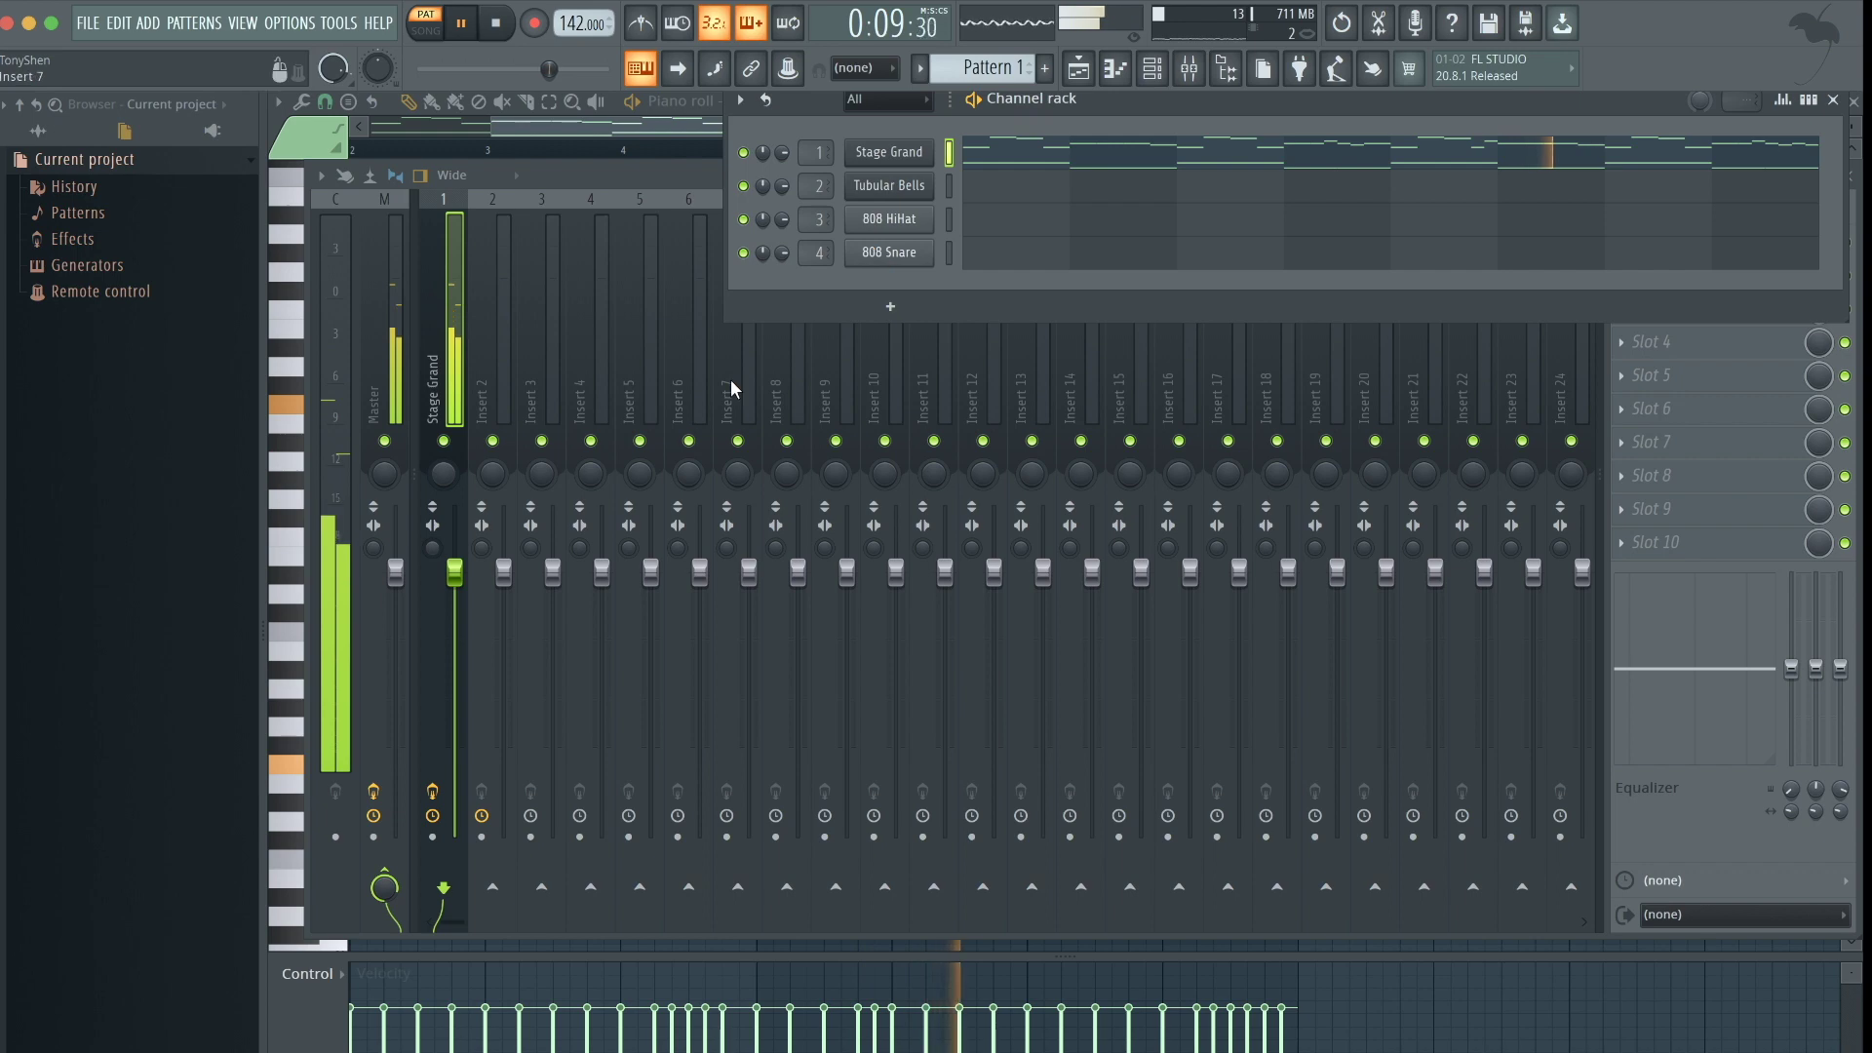
left_click(909, 152)
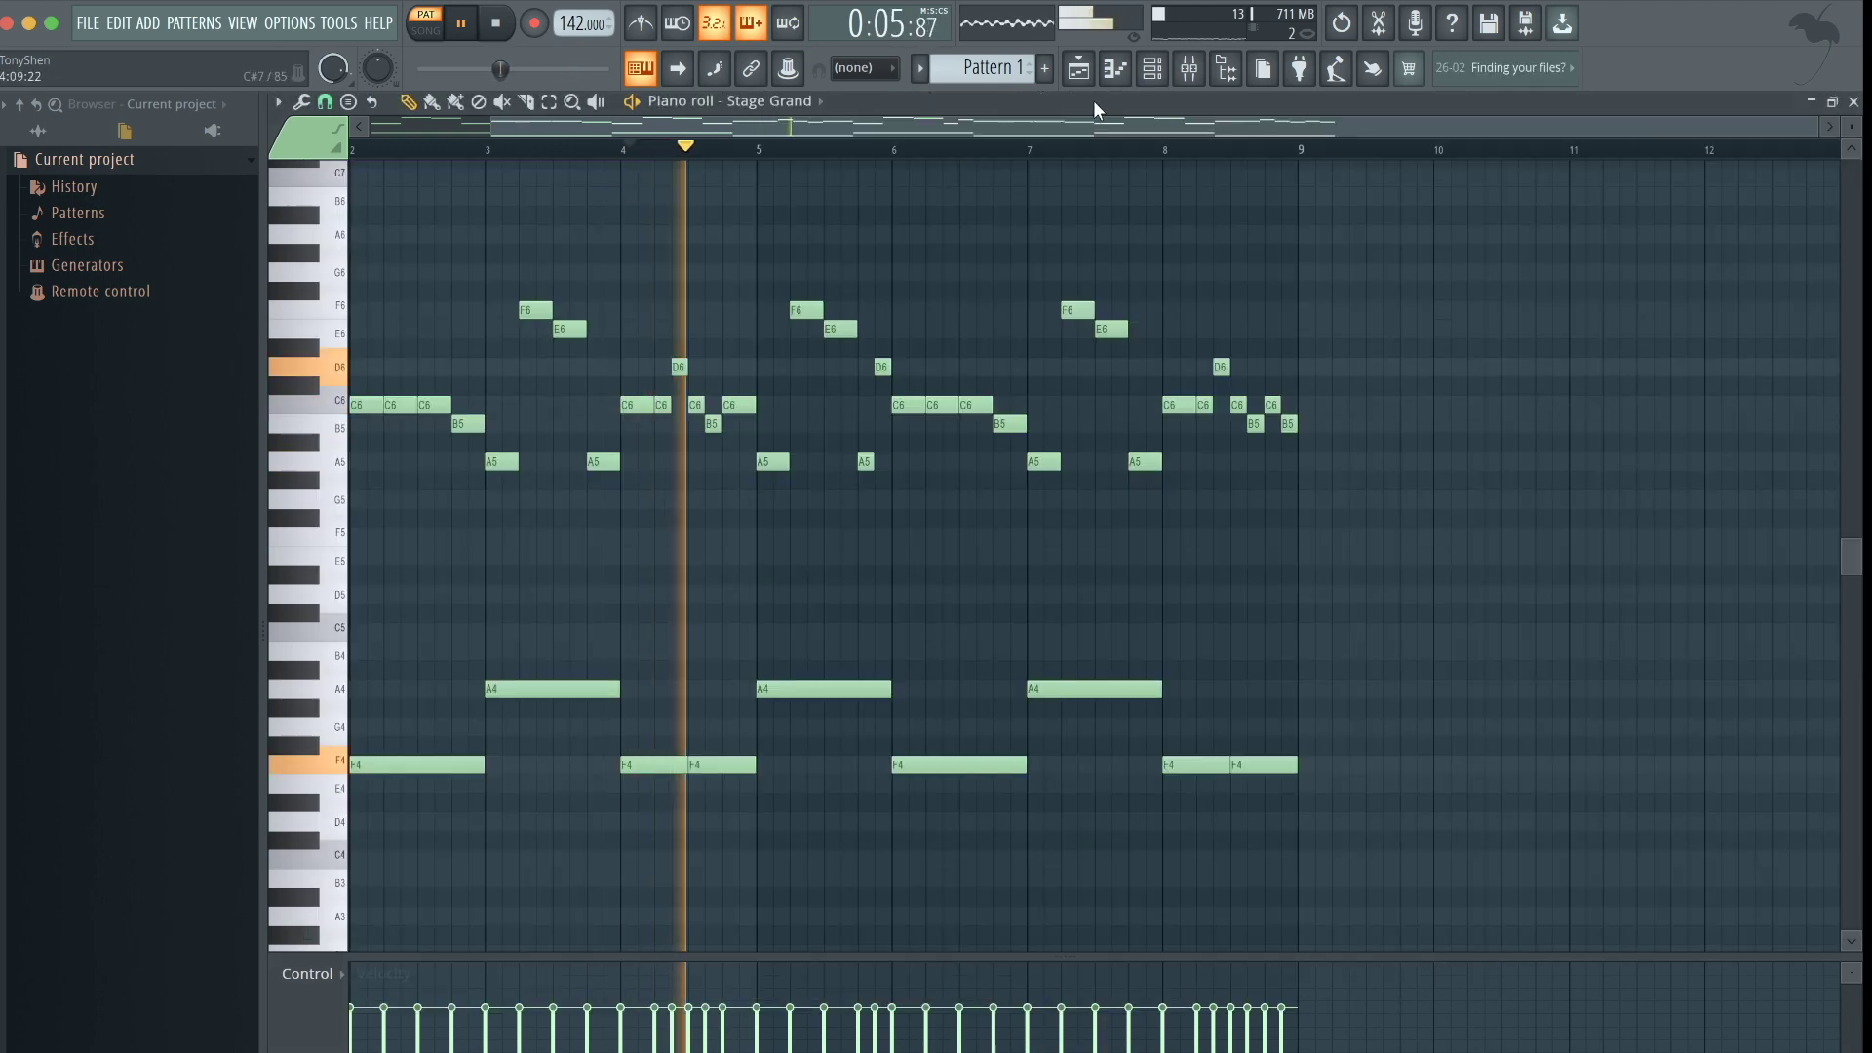
key("F9")
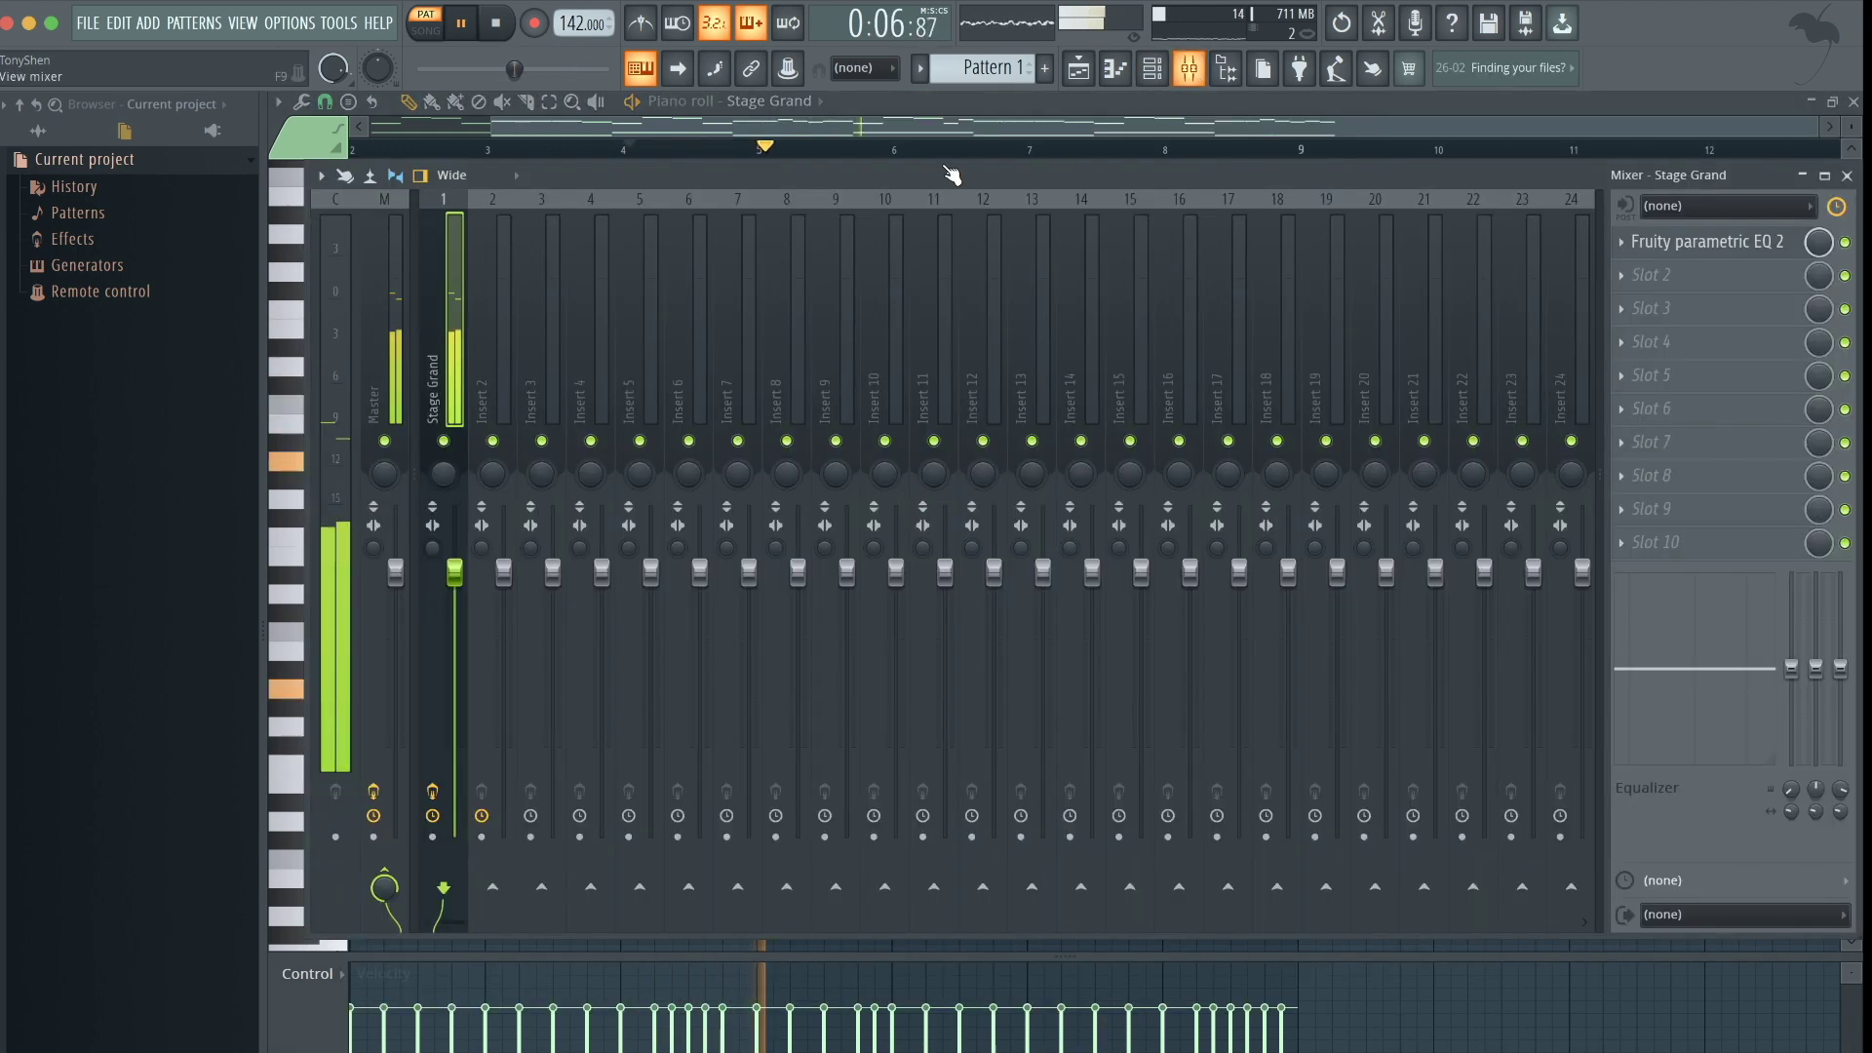
key("space")
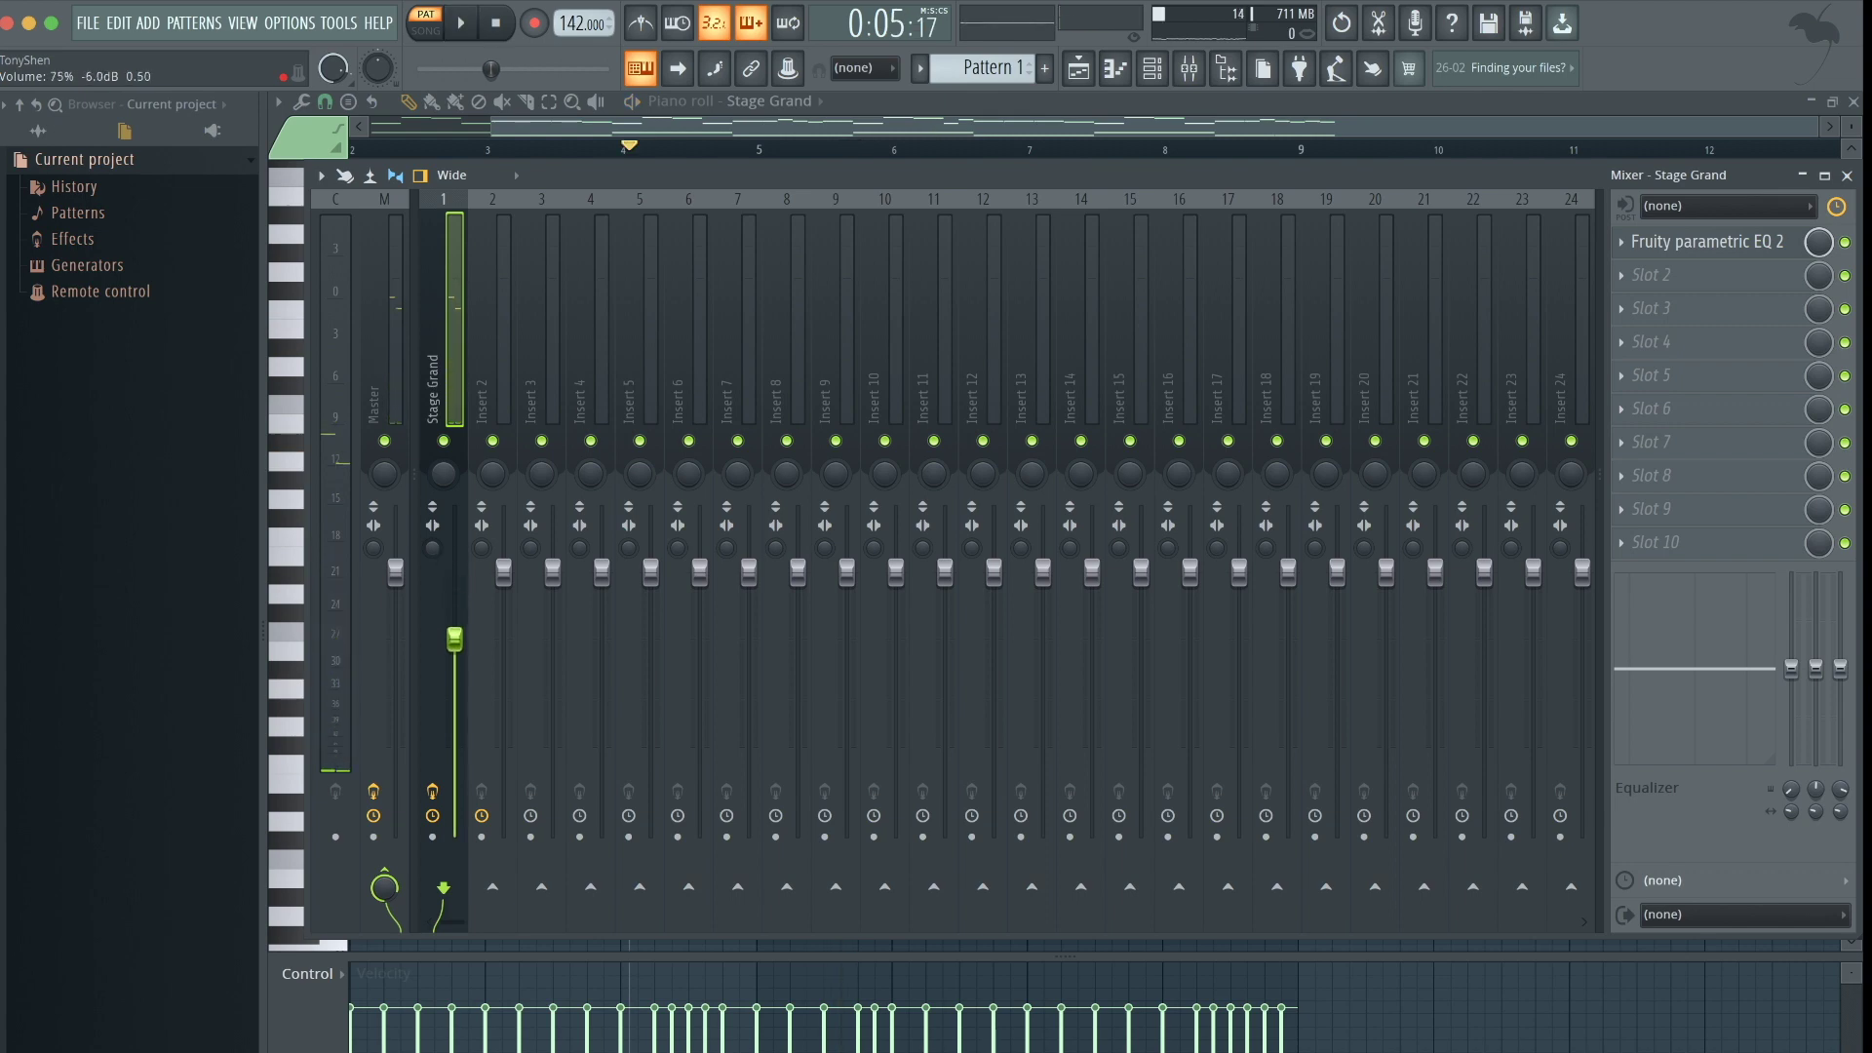
left_click_drag(454, 639, 454, 685)
key("space")
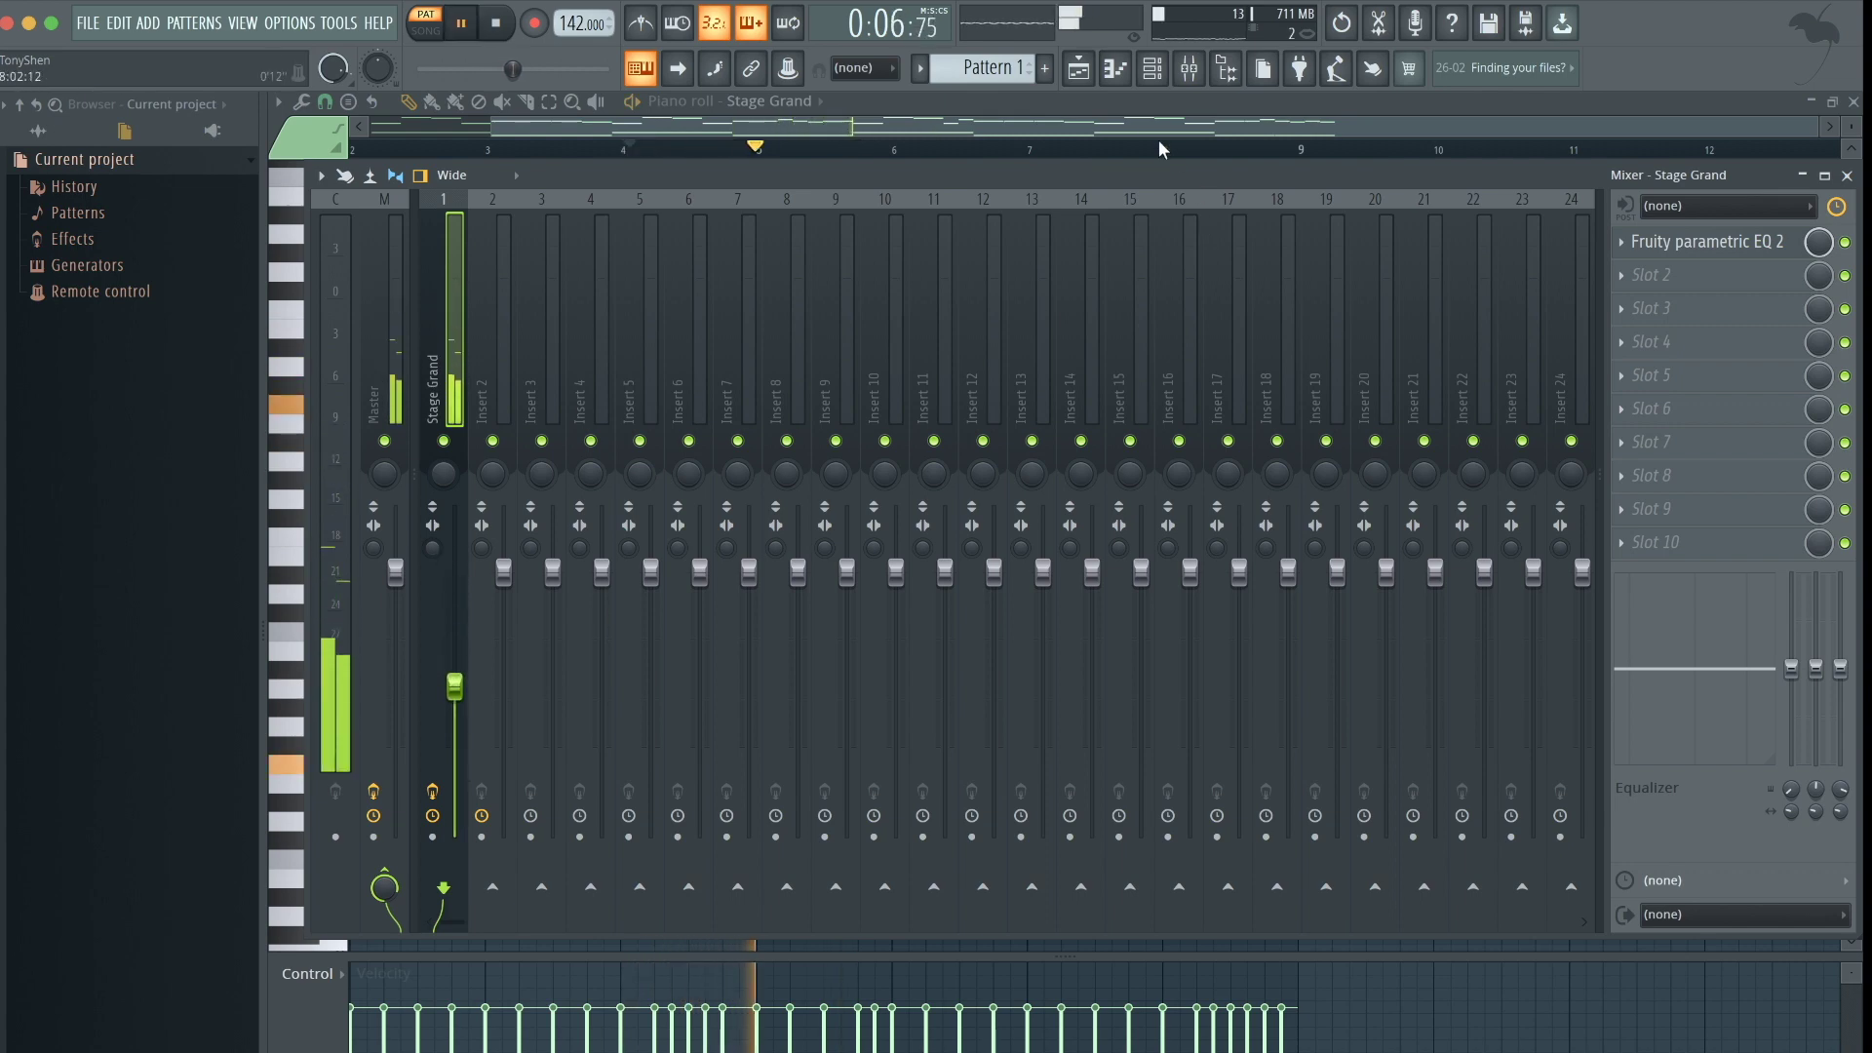
key("F6")
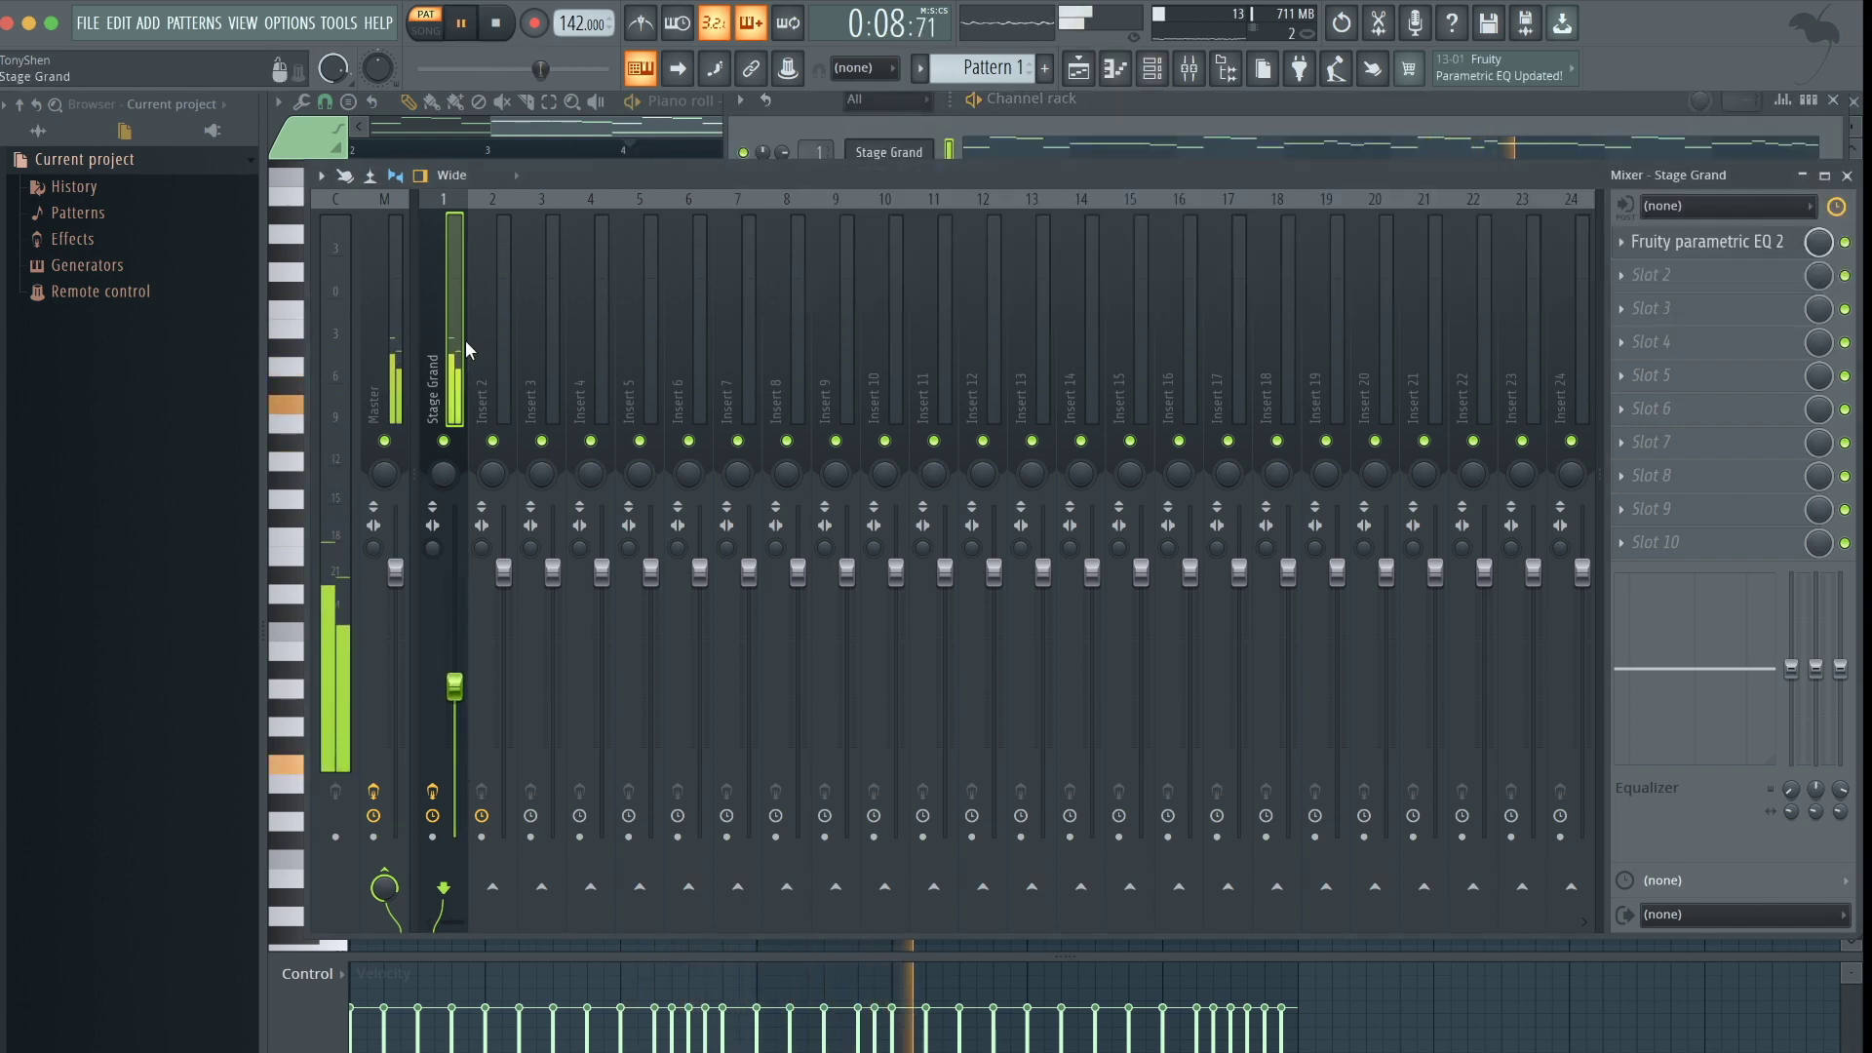
Add Fruity Reeverb 2 to the Stage Grand track's second effect slot, lower its wet level slightly during playback and close it
key("space")
left_click(1716, 278)
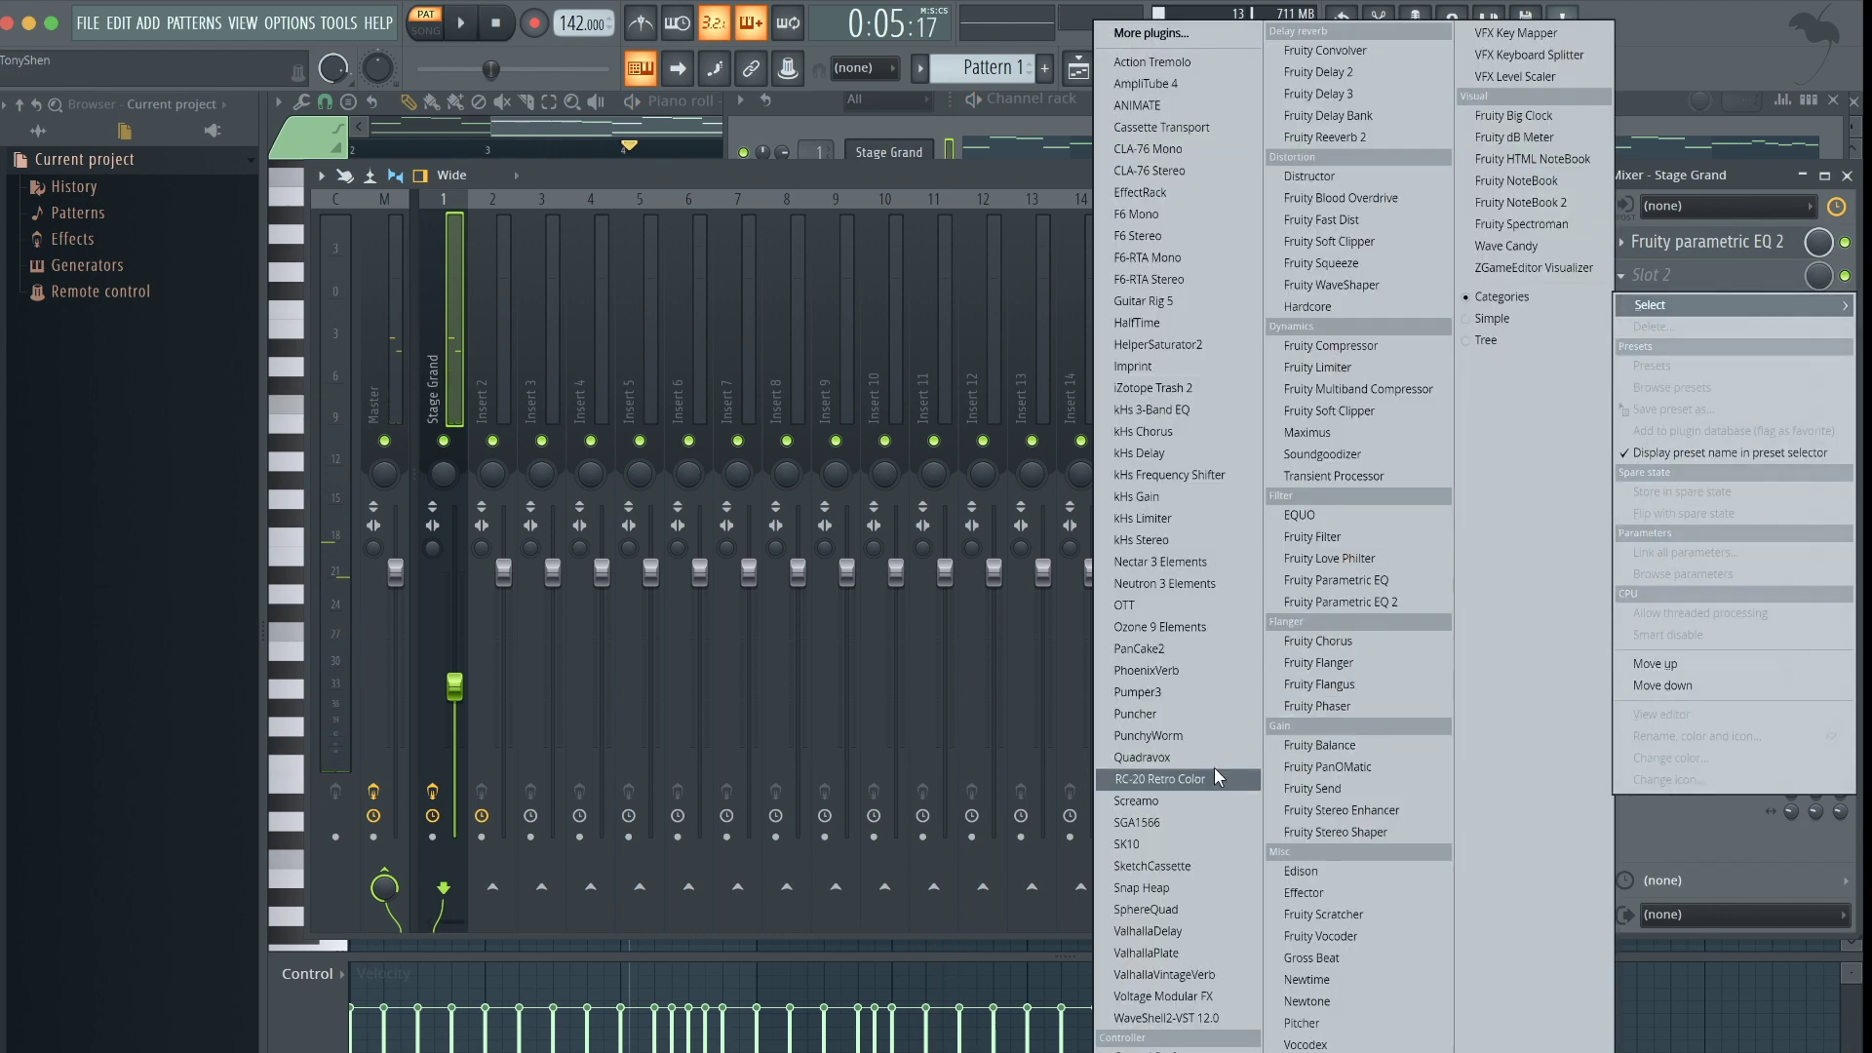
left_click(1401, 138)
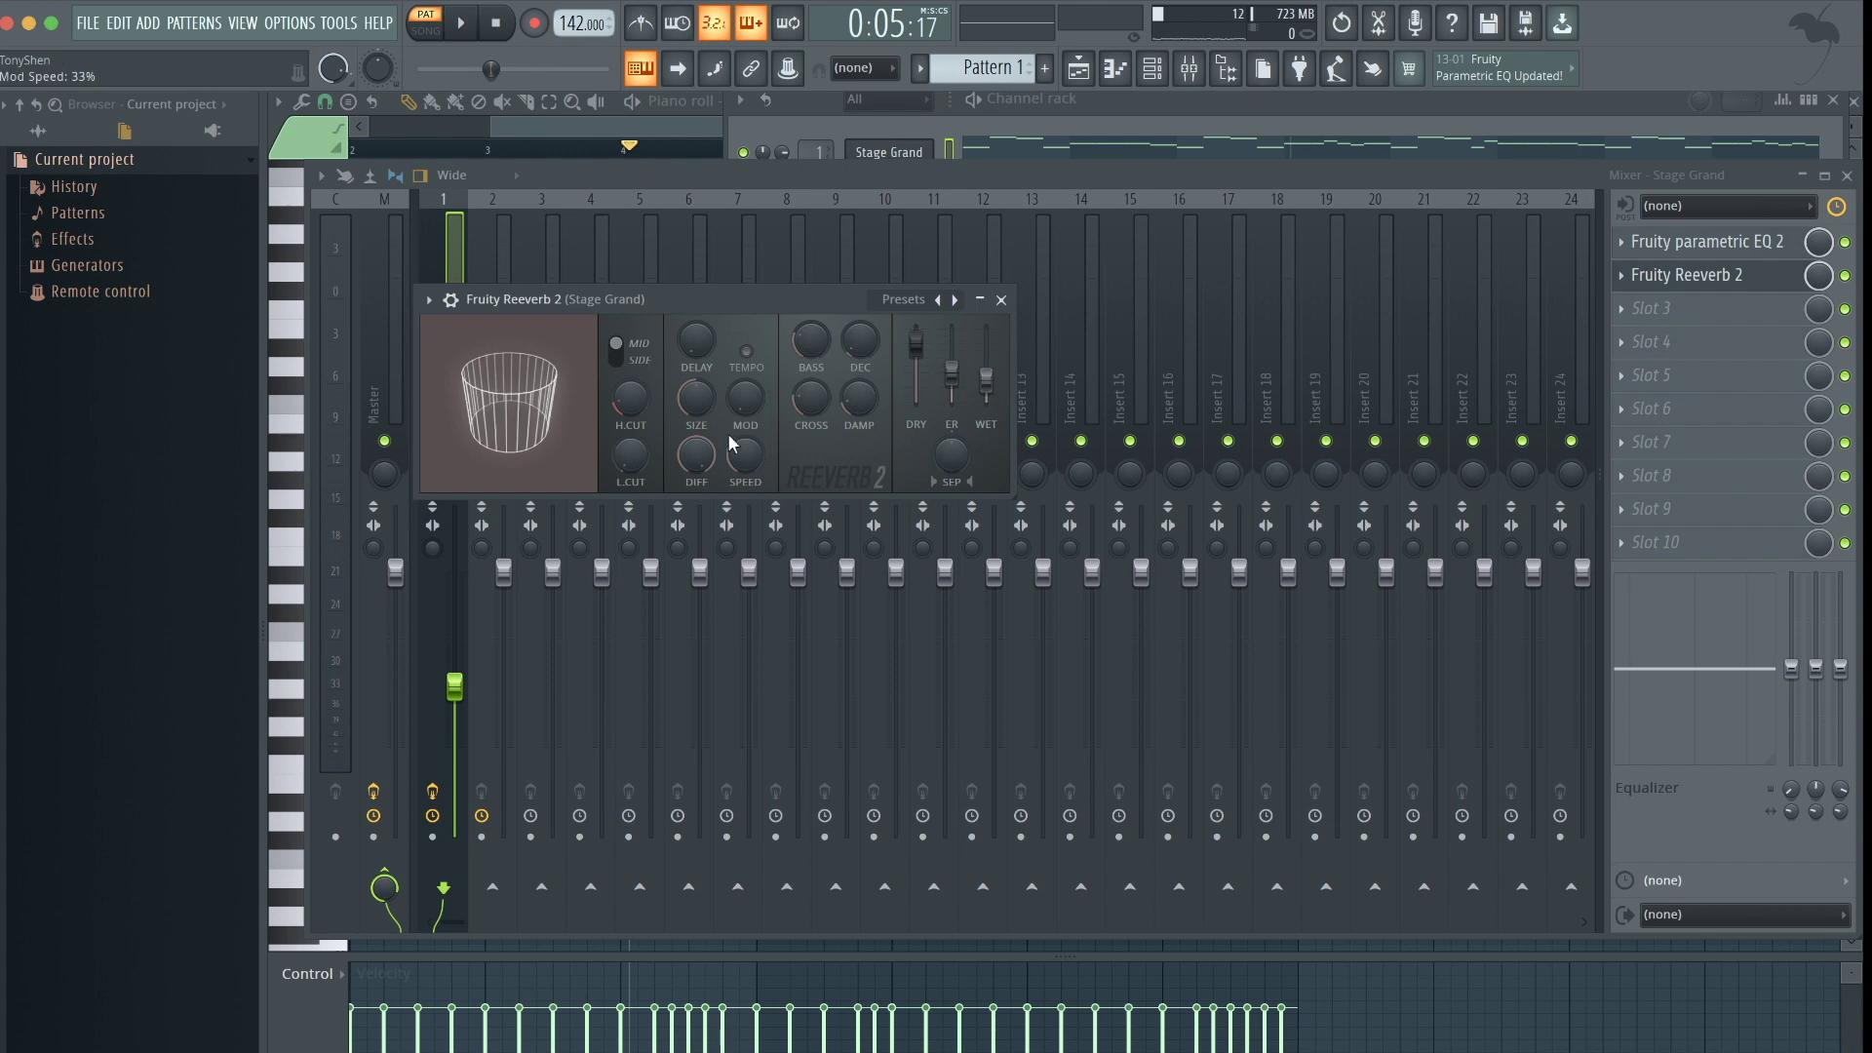
key("space")
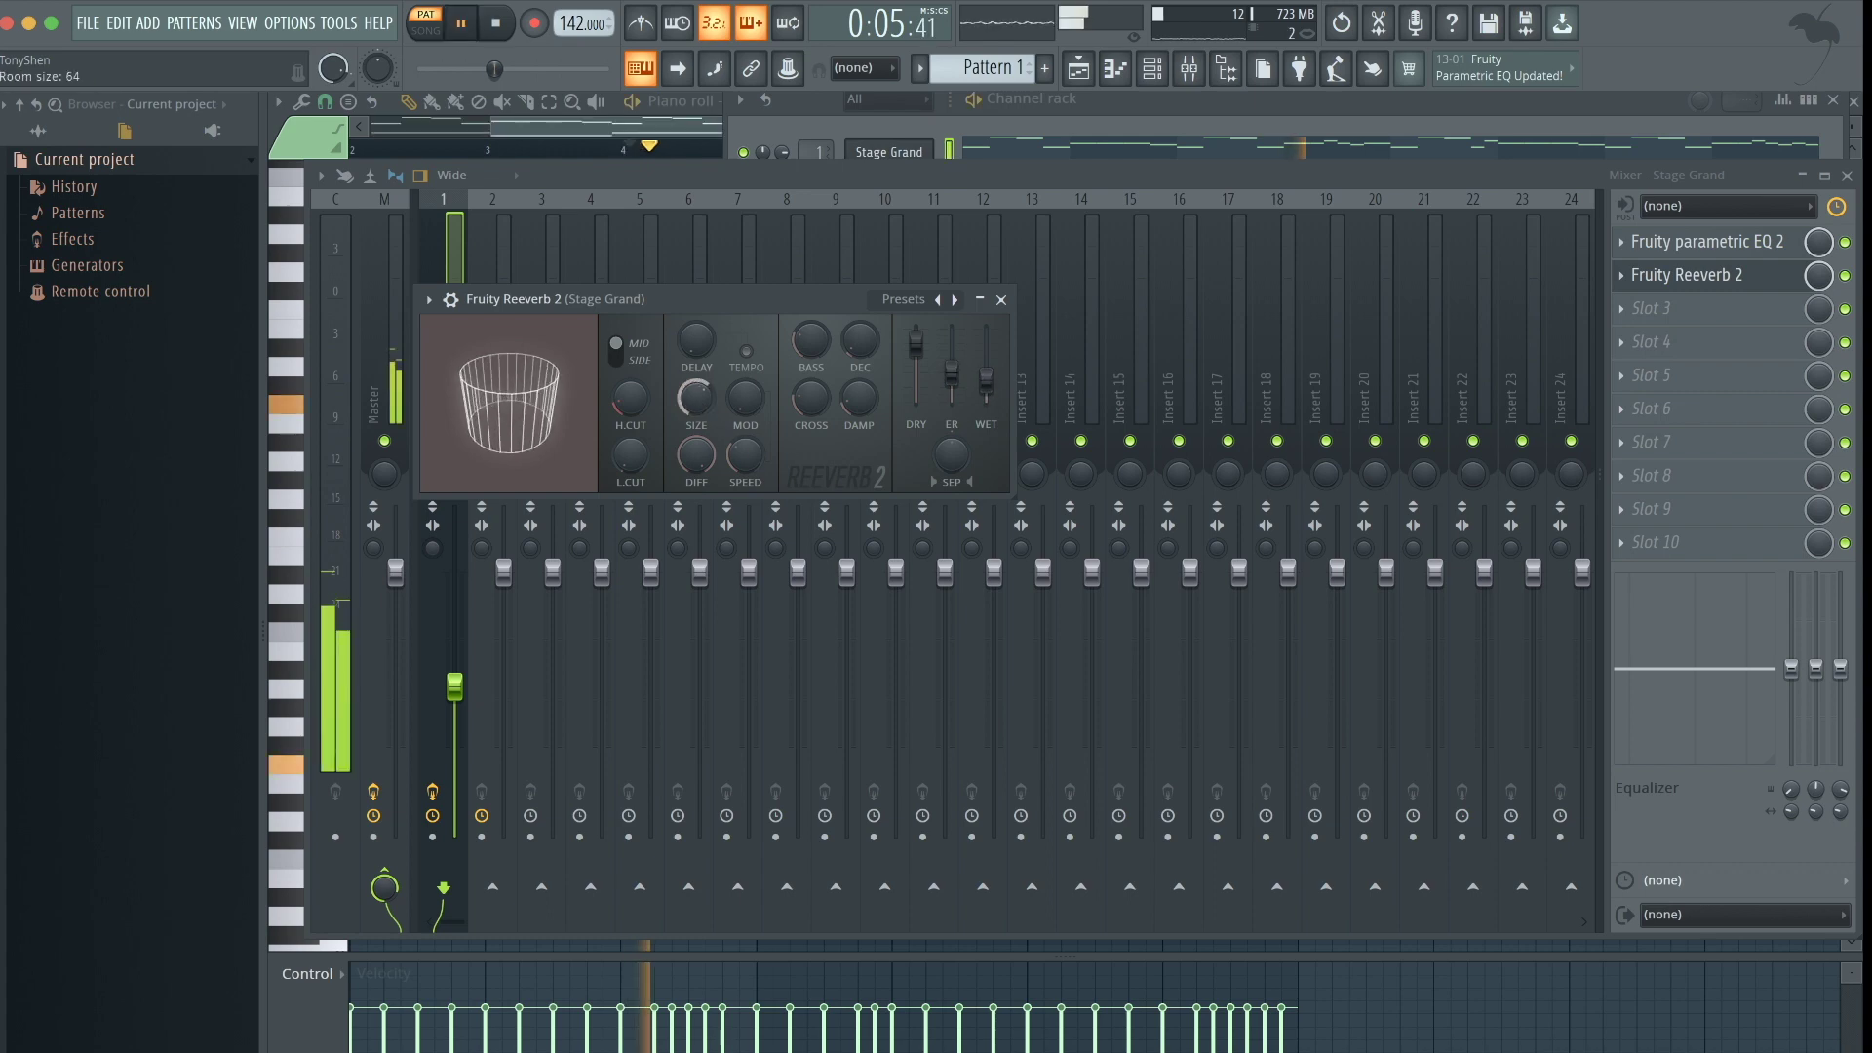
left_click_drag(986, 378, 985, 384)
left_click(1001, 301)
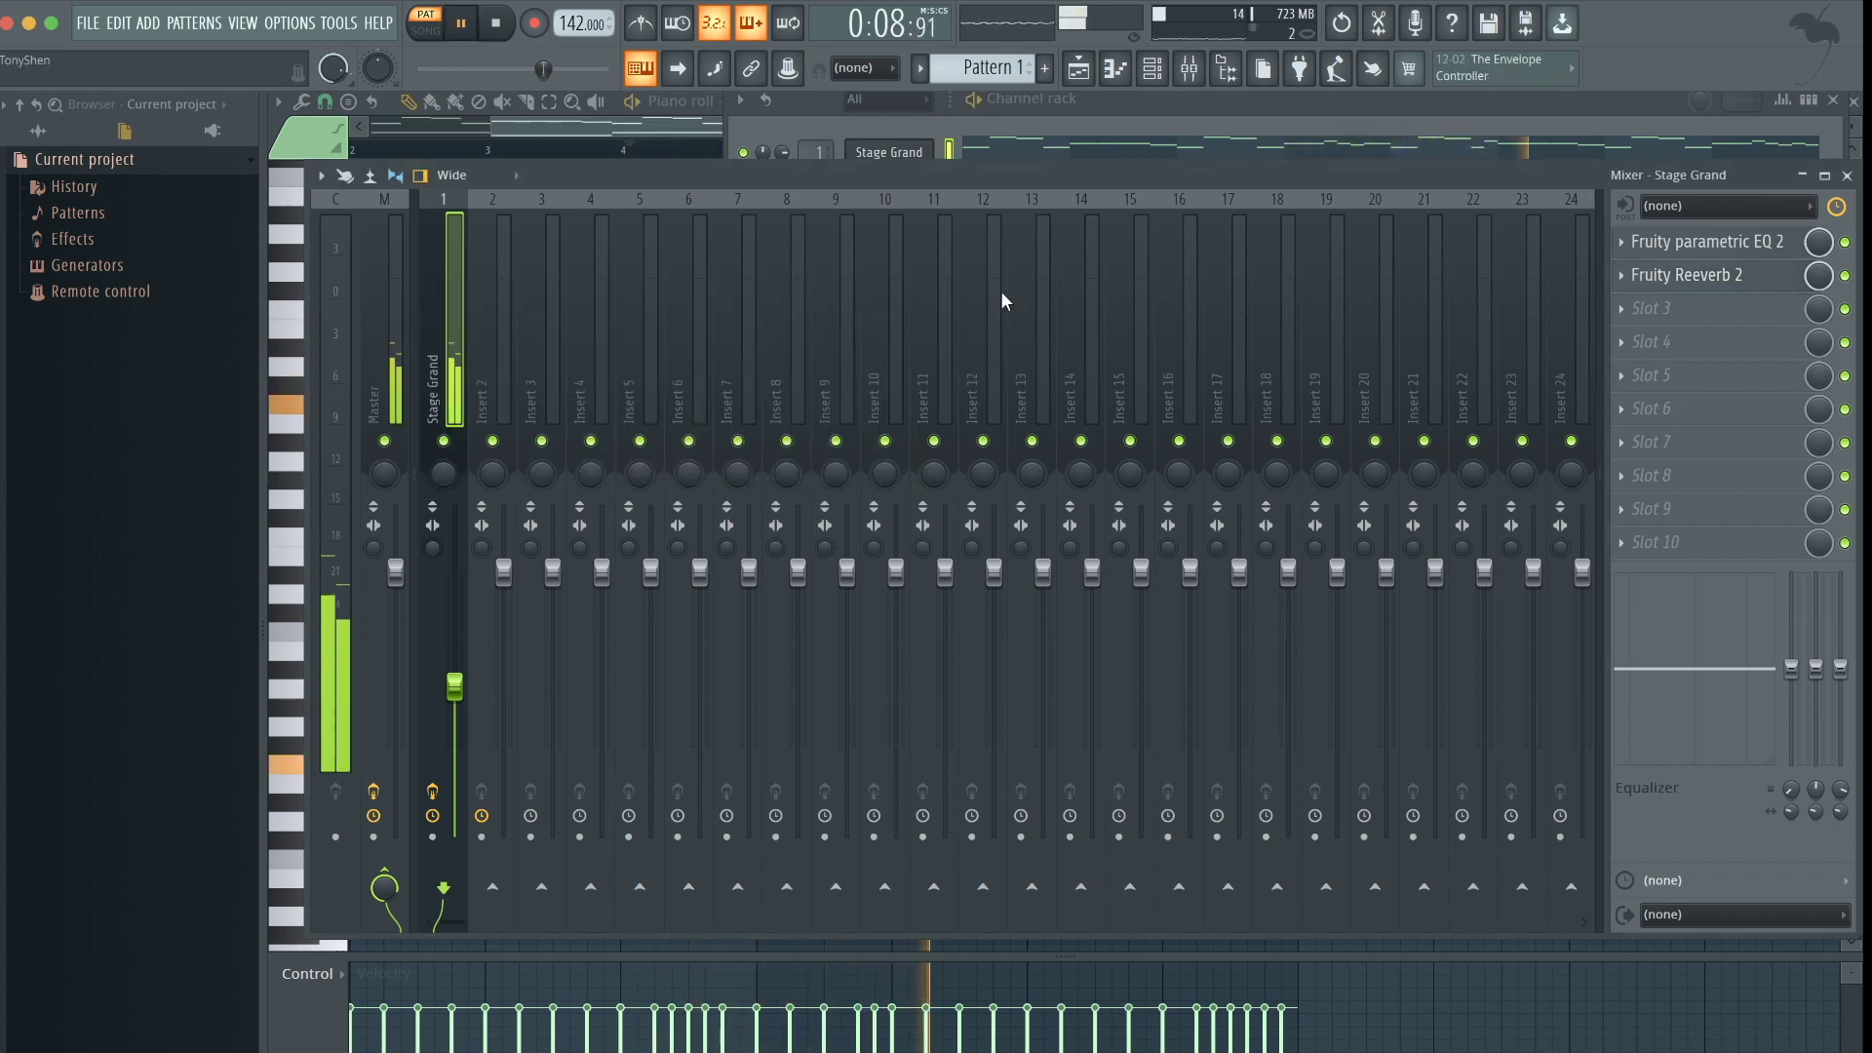
Stop playback, open the Tubular Bells channel's FLEX instrument and list its presets of type Bell
left_click(1060, 102)
key("space")
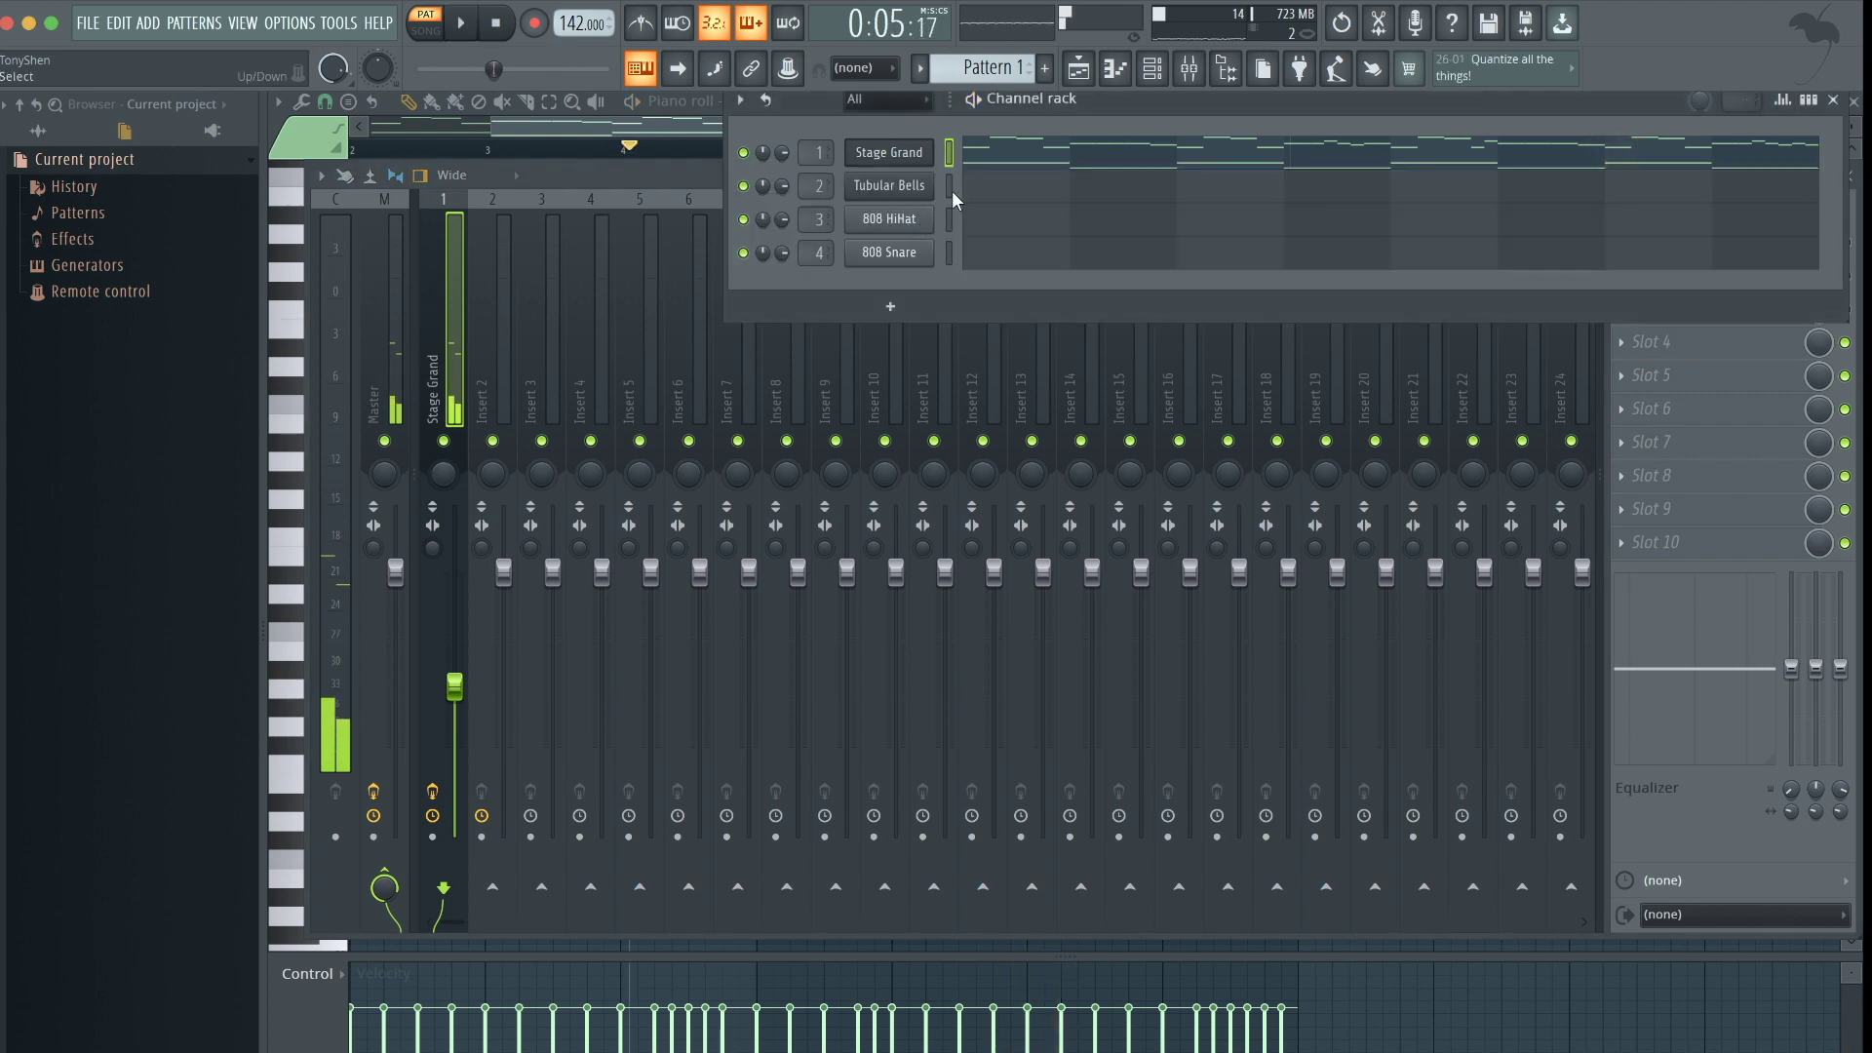
left_click(893, 189)
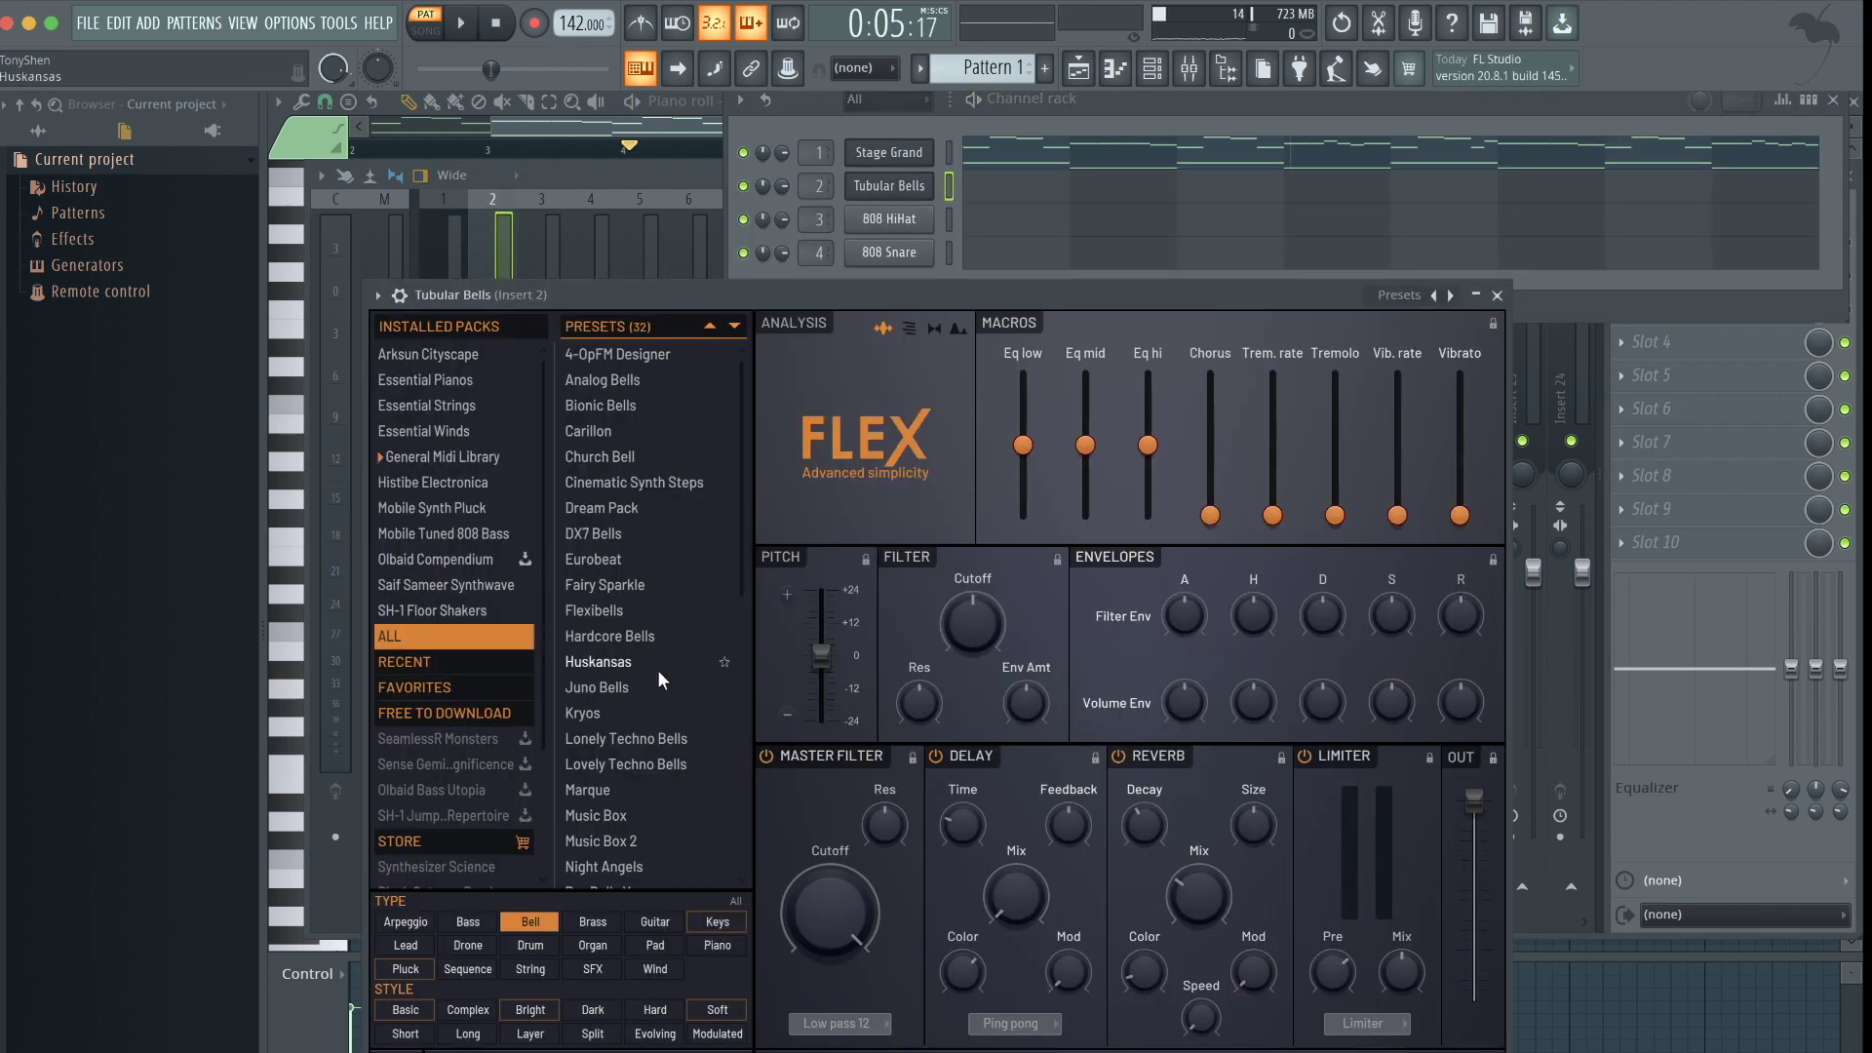
scroll(657, 670, "down", 5)
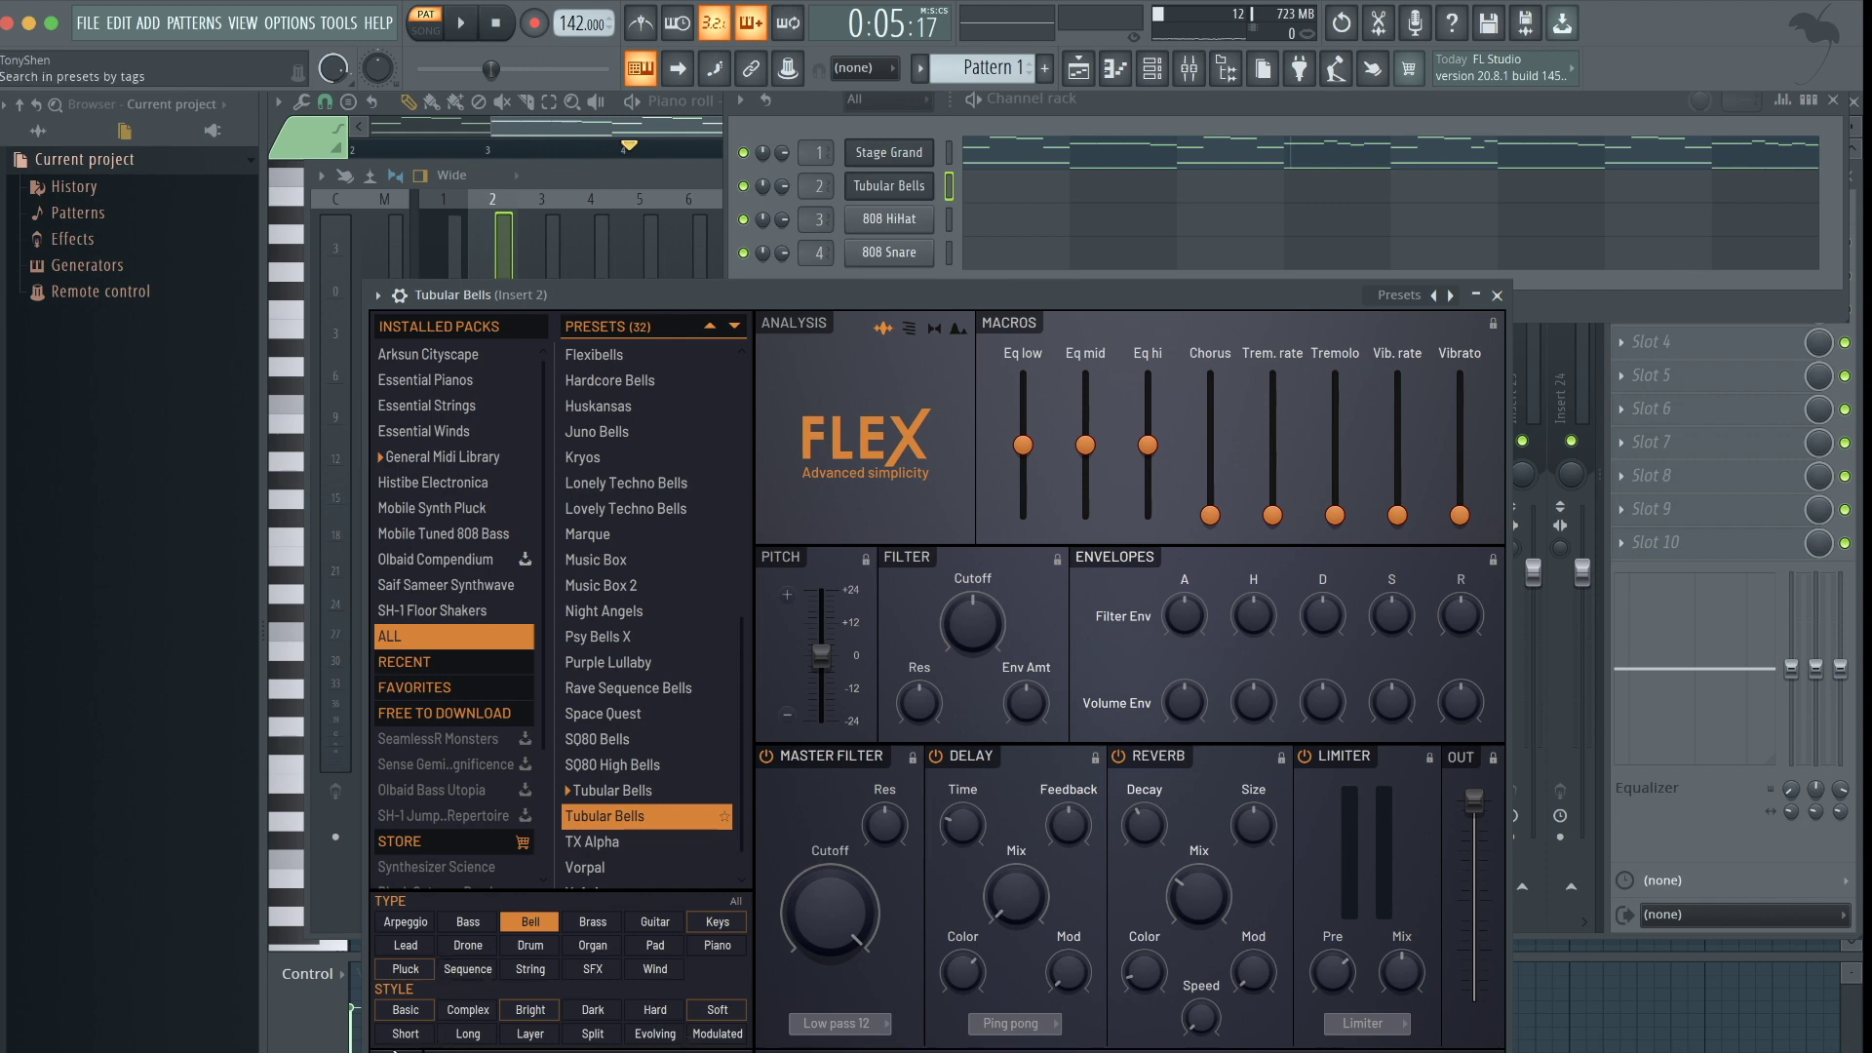
left_click(534, 921)
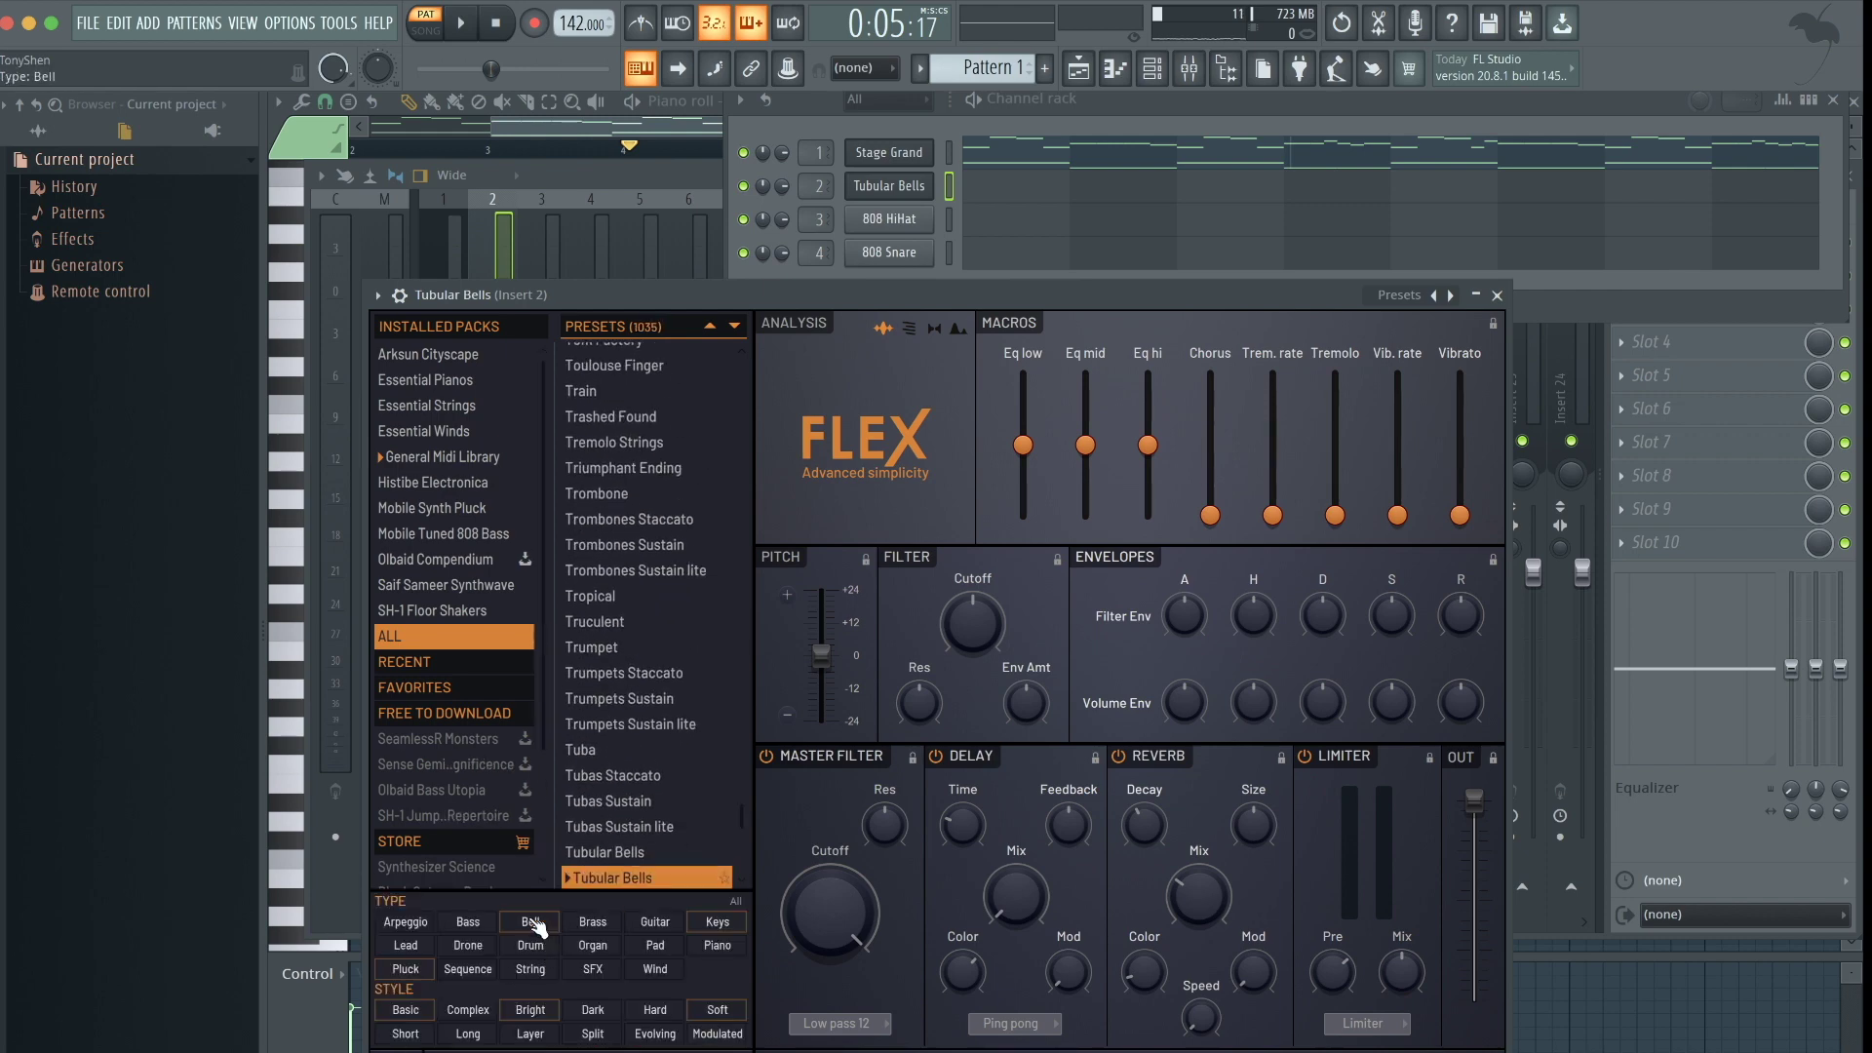
left_click(531, 921)
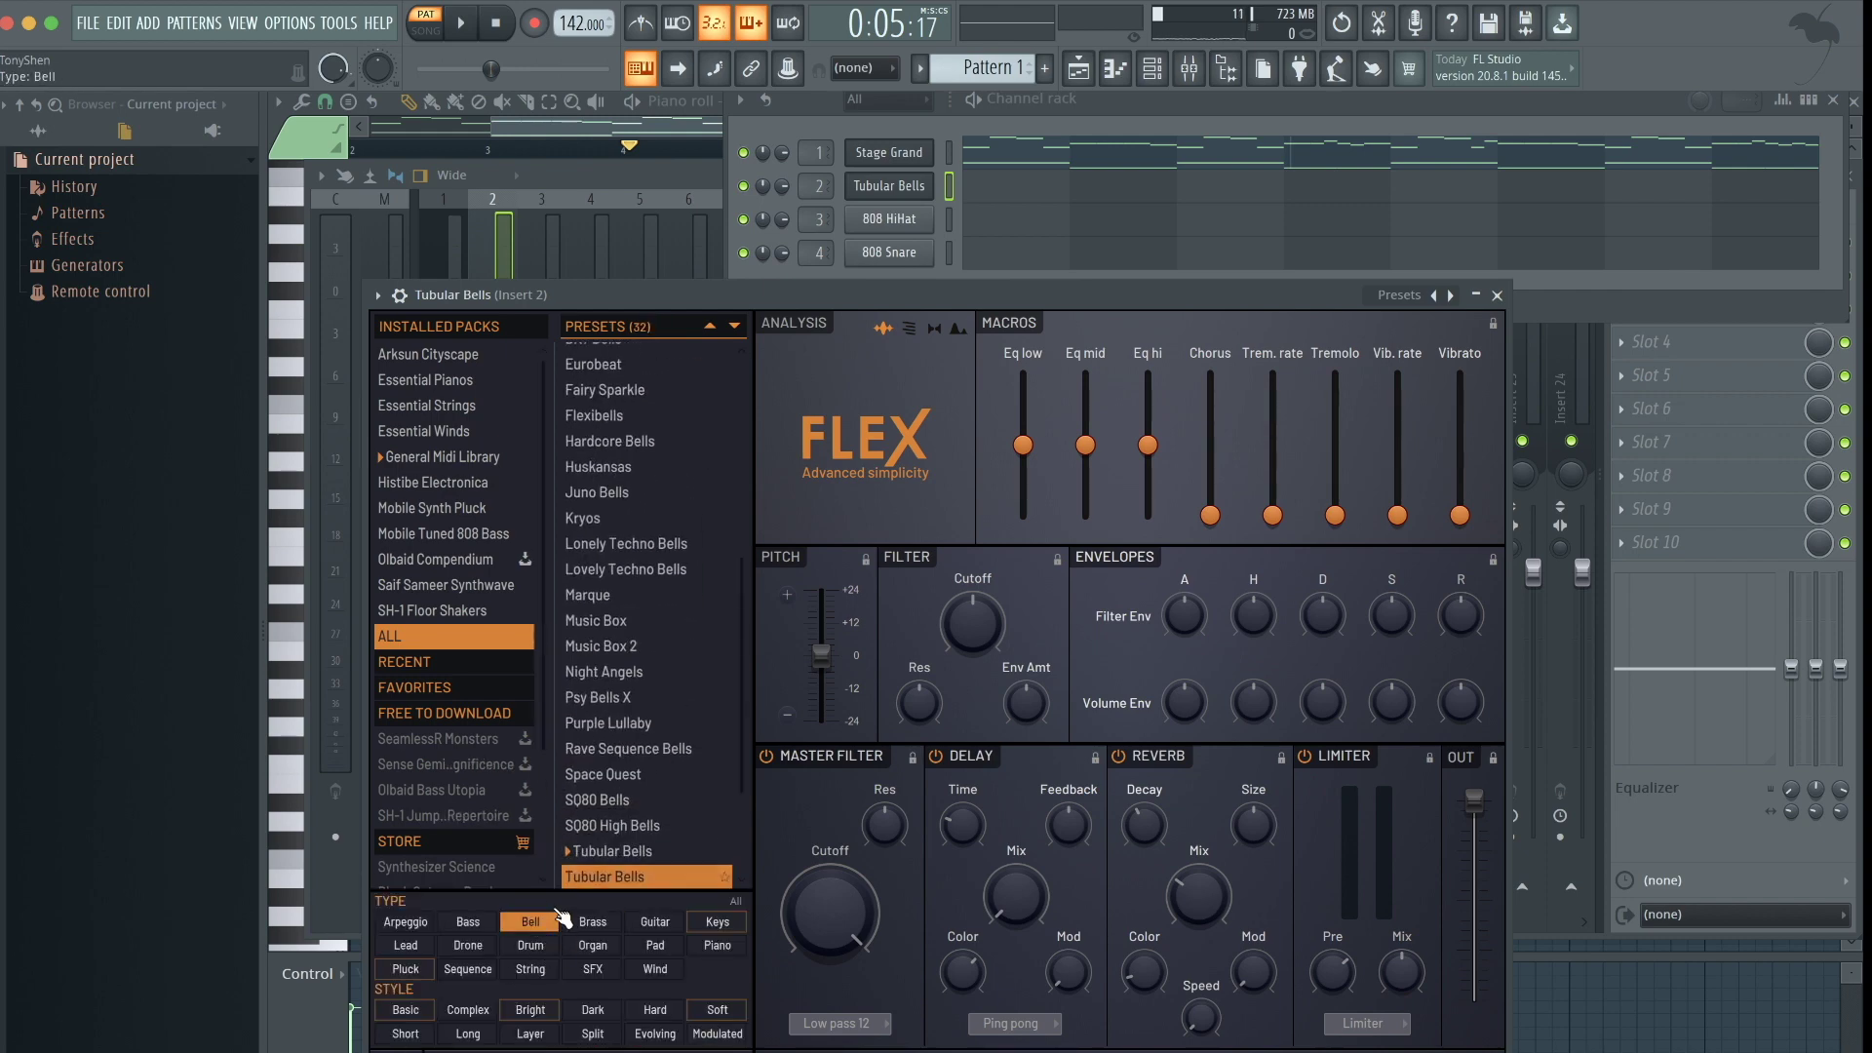
Compare the two Tubular Bells presets and keep the one from the General Midi Library pack
left_click(586, 815)
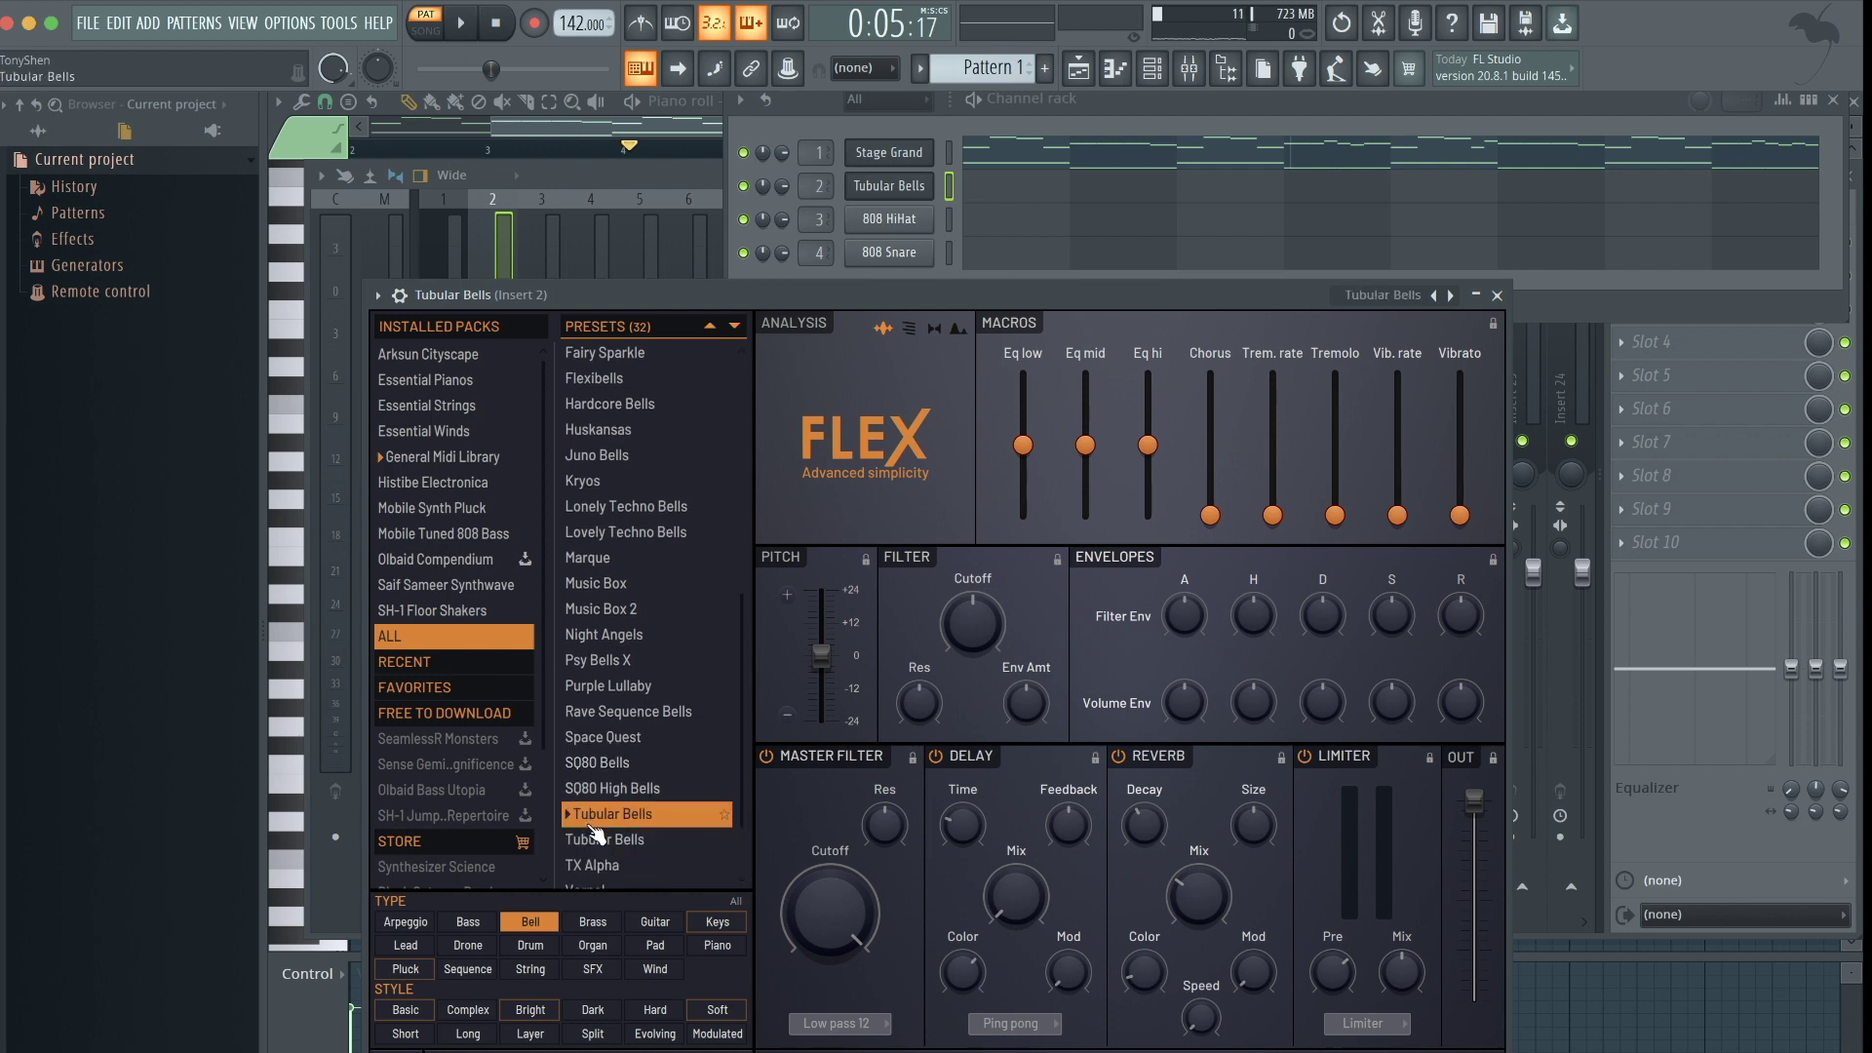
left_click(588, 836)
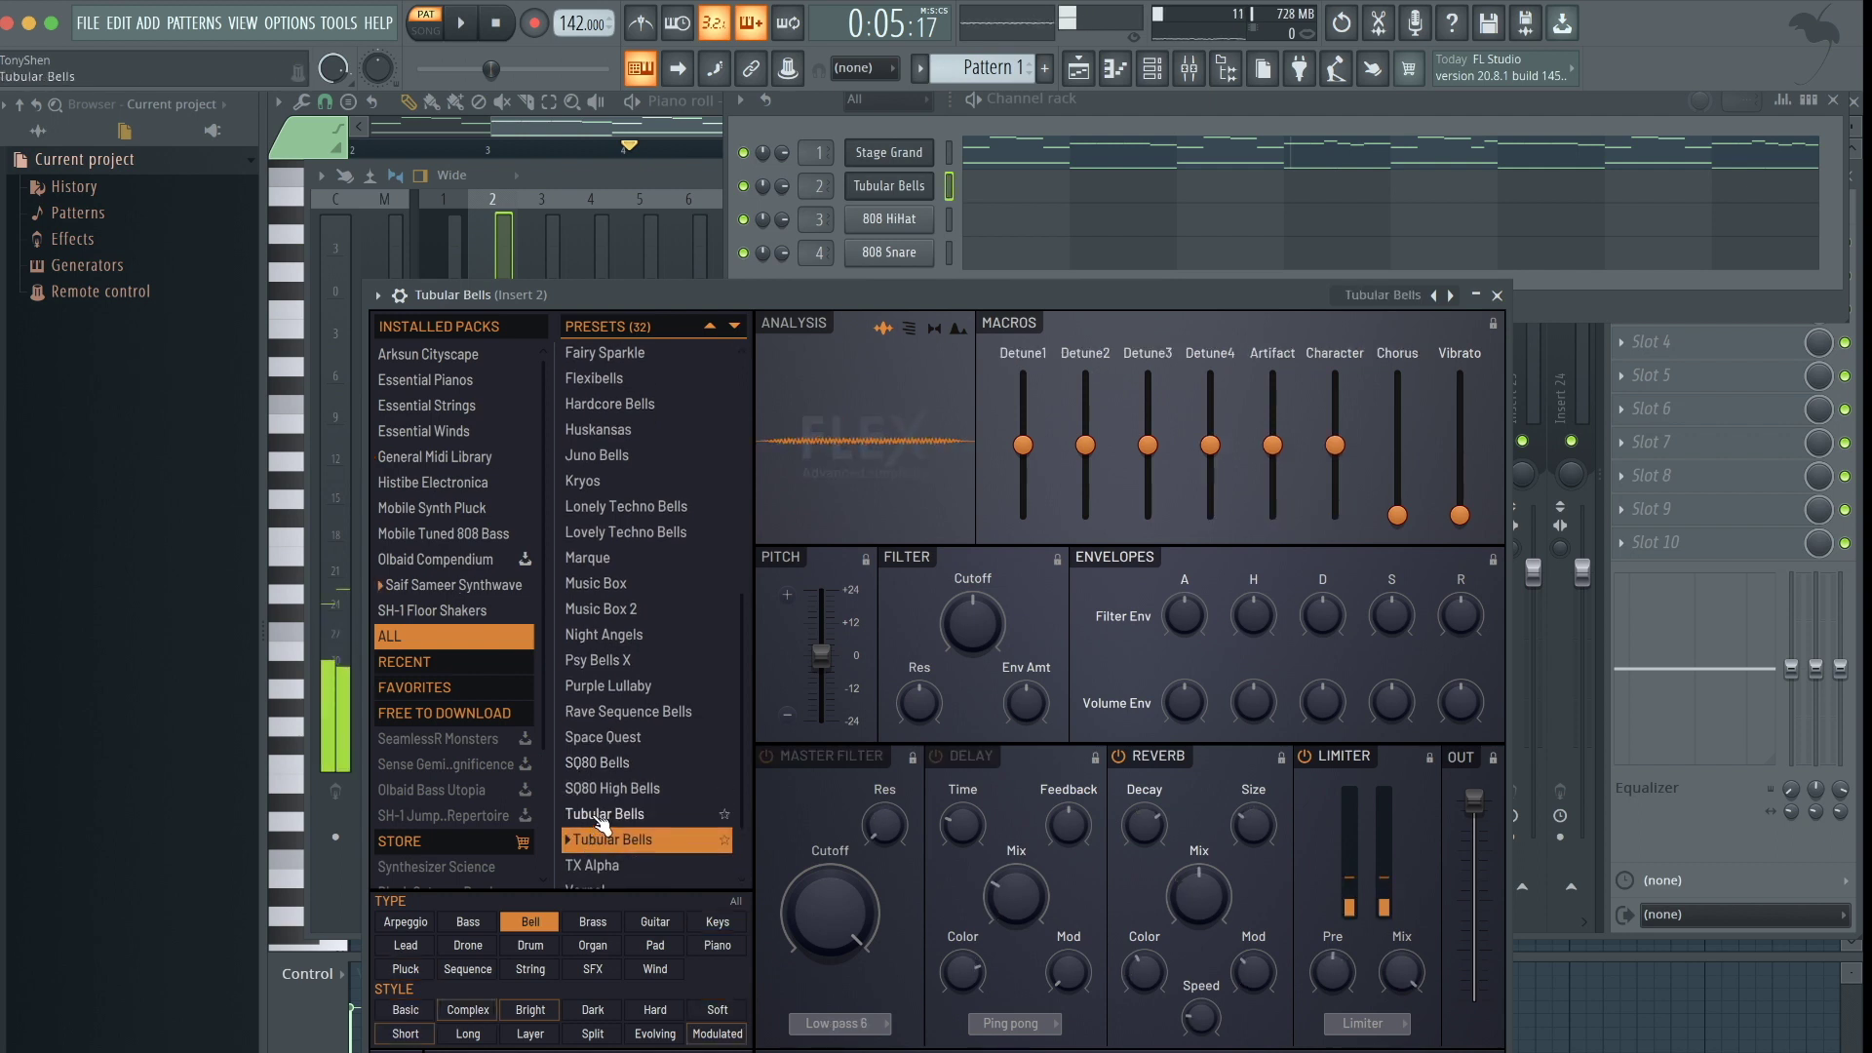
left_click(599, 817)
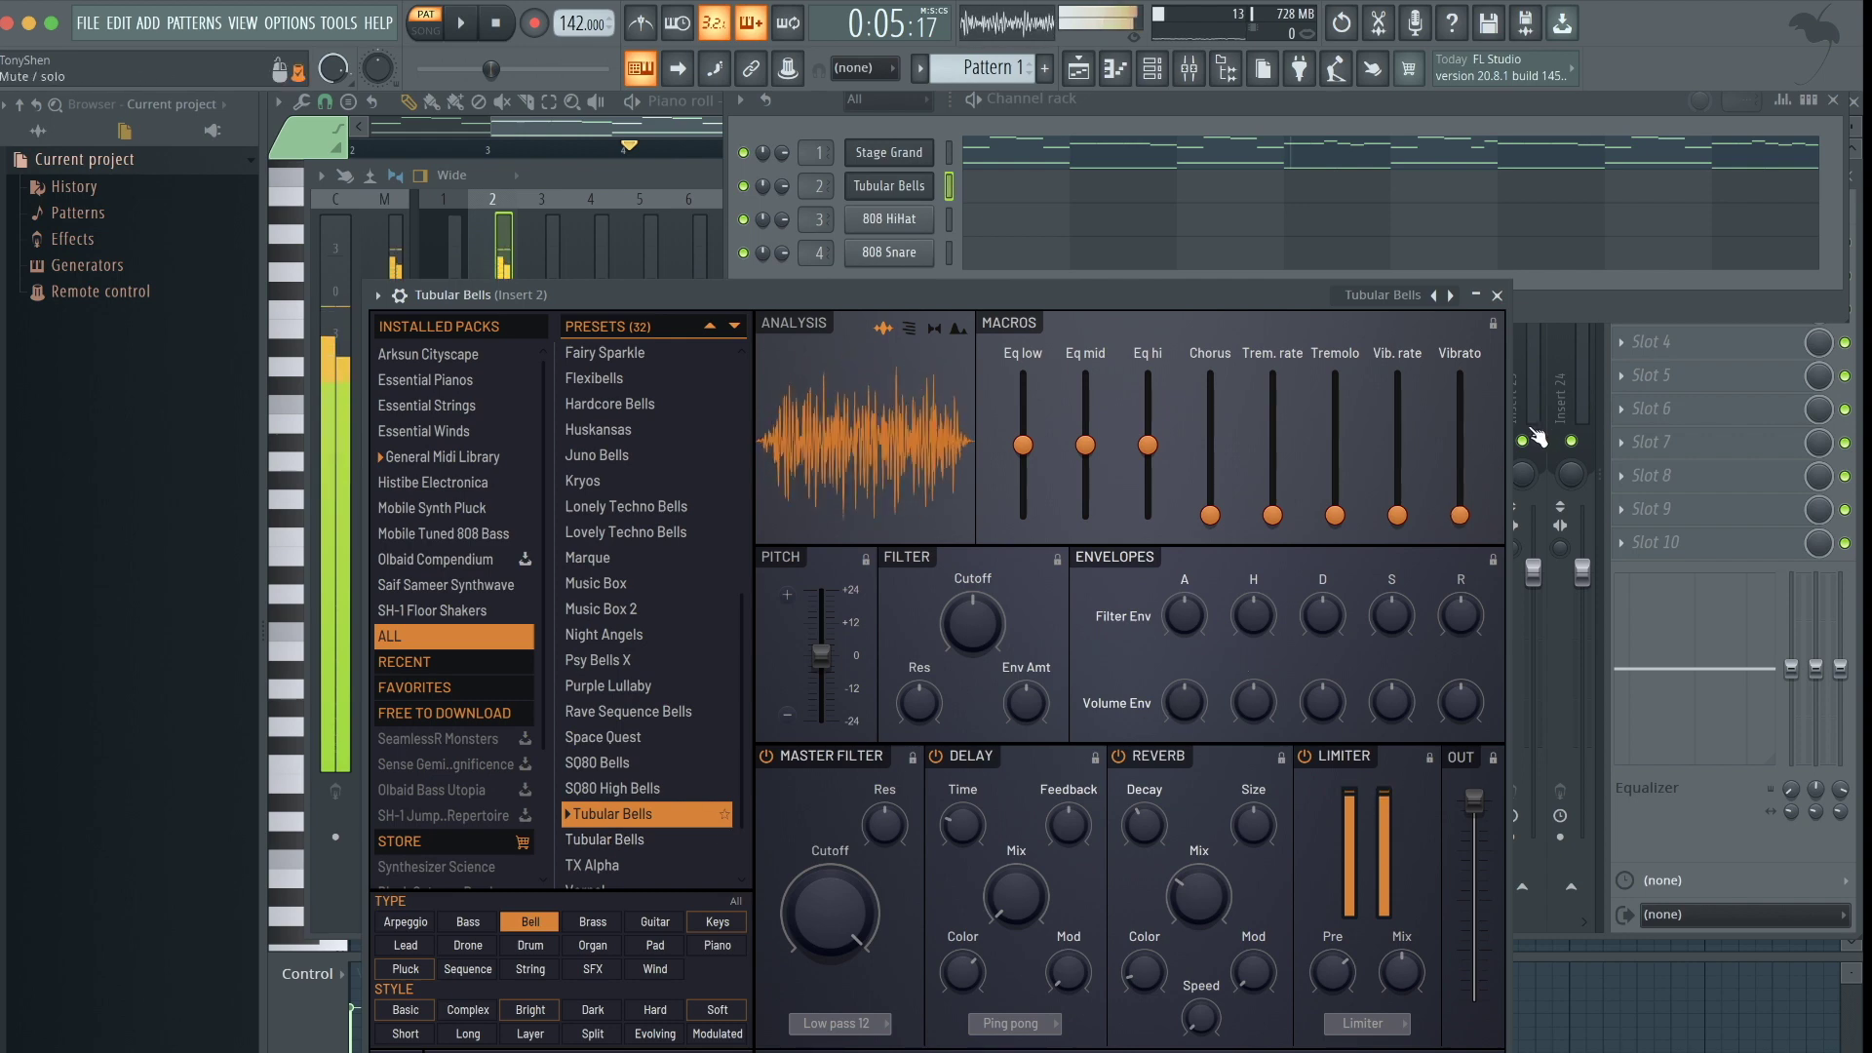
Open the piano roll for Tubular Bells and place short F6 and E6 notes on beats 1 and 3 of bar 1, plus C6 at bar 2
left_click(1497, 296)
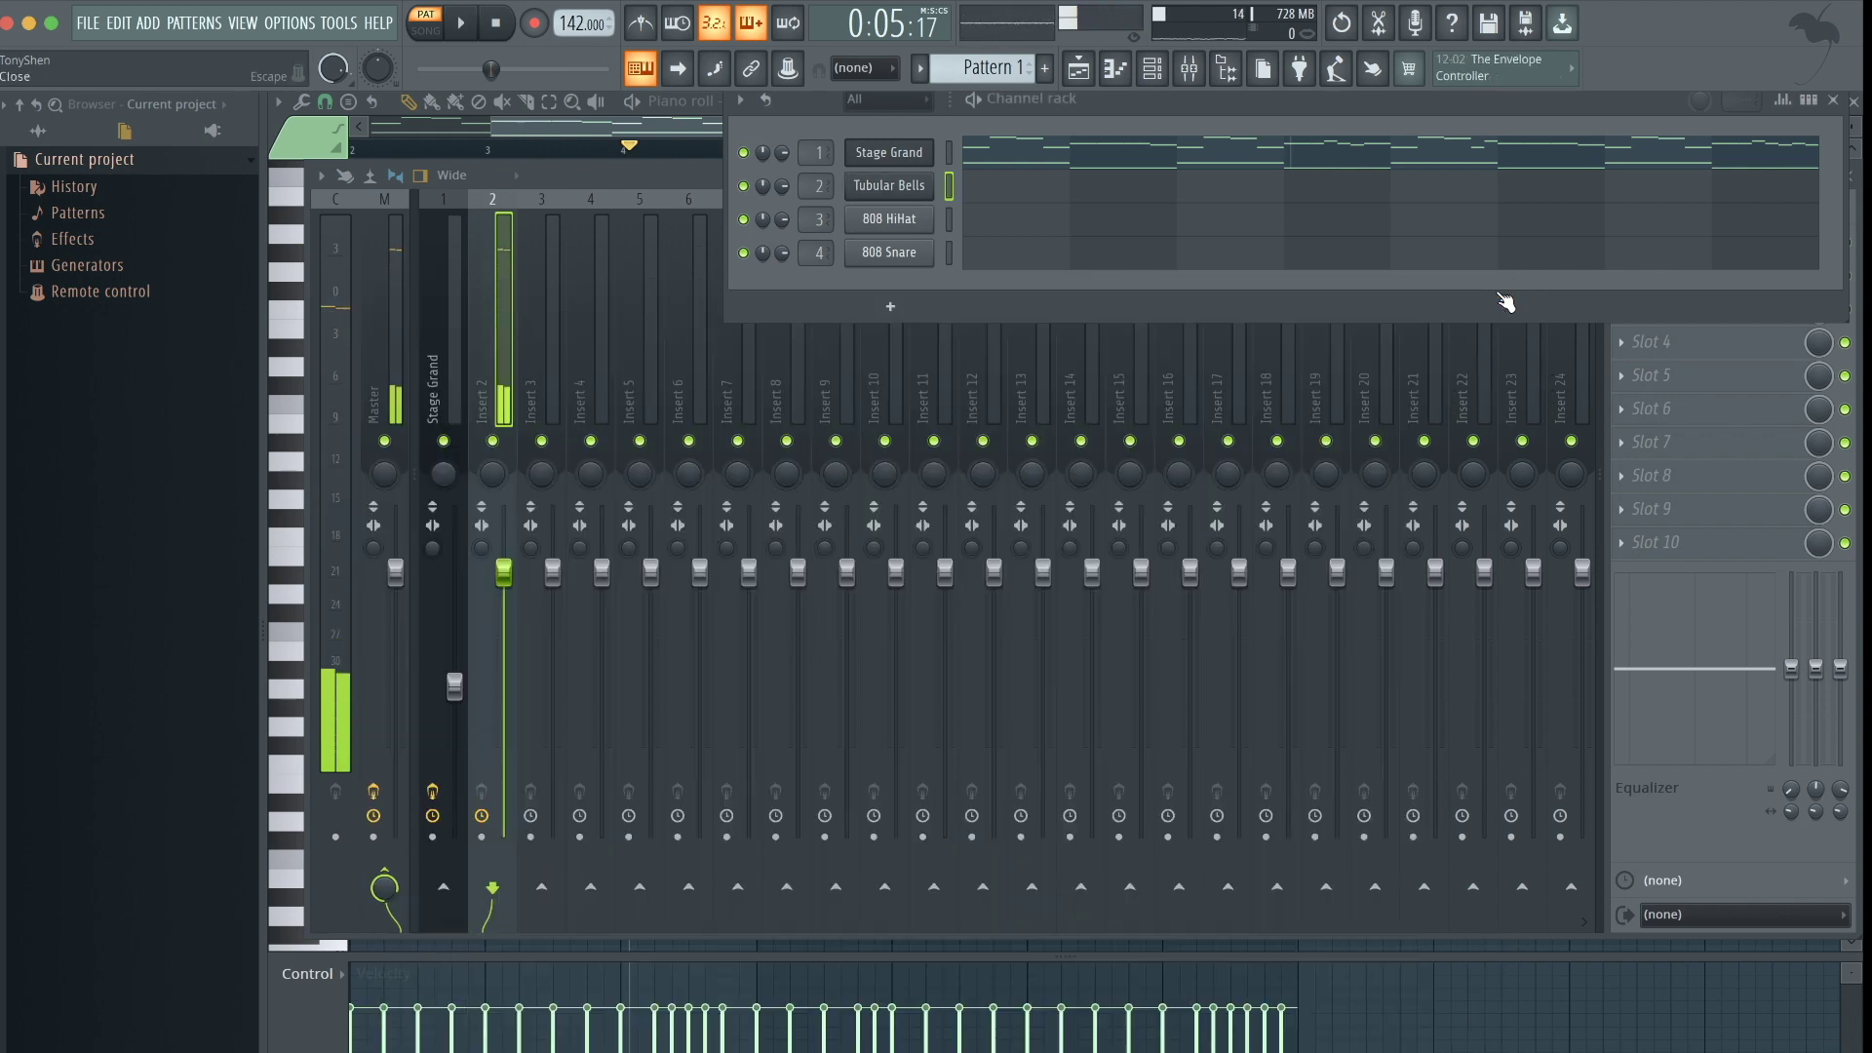
left_click(1049, 198)
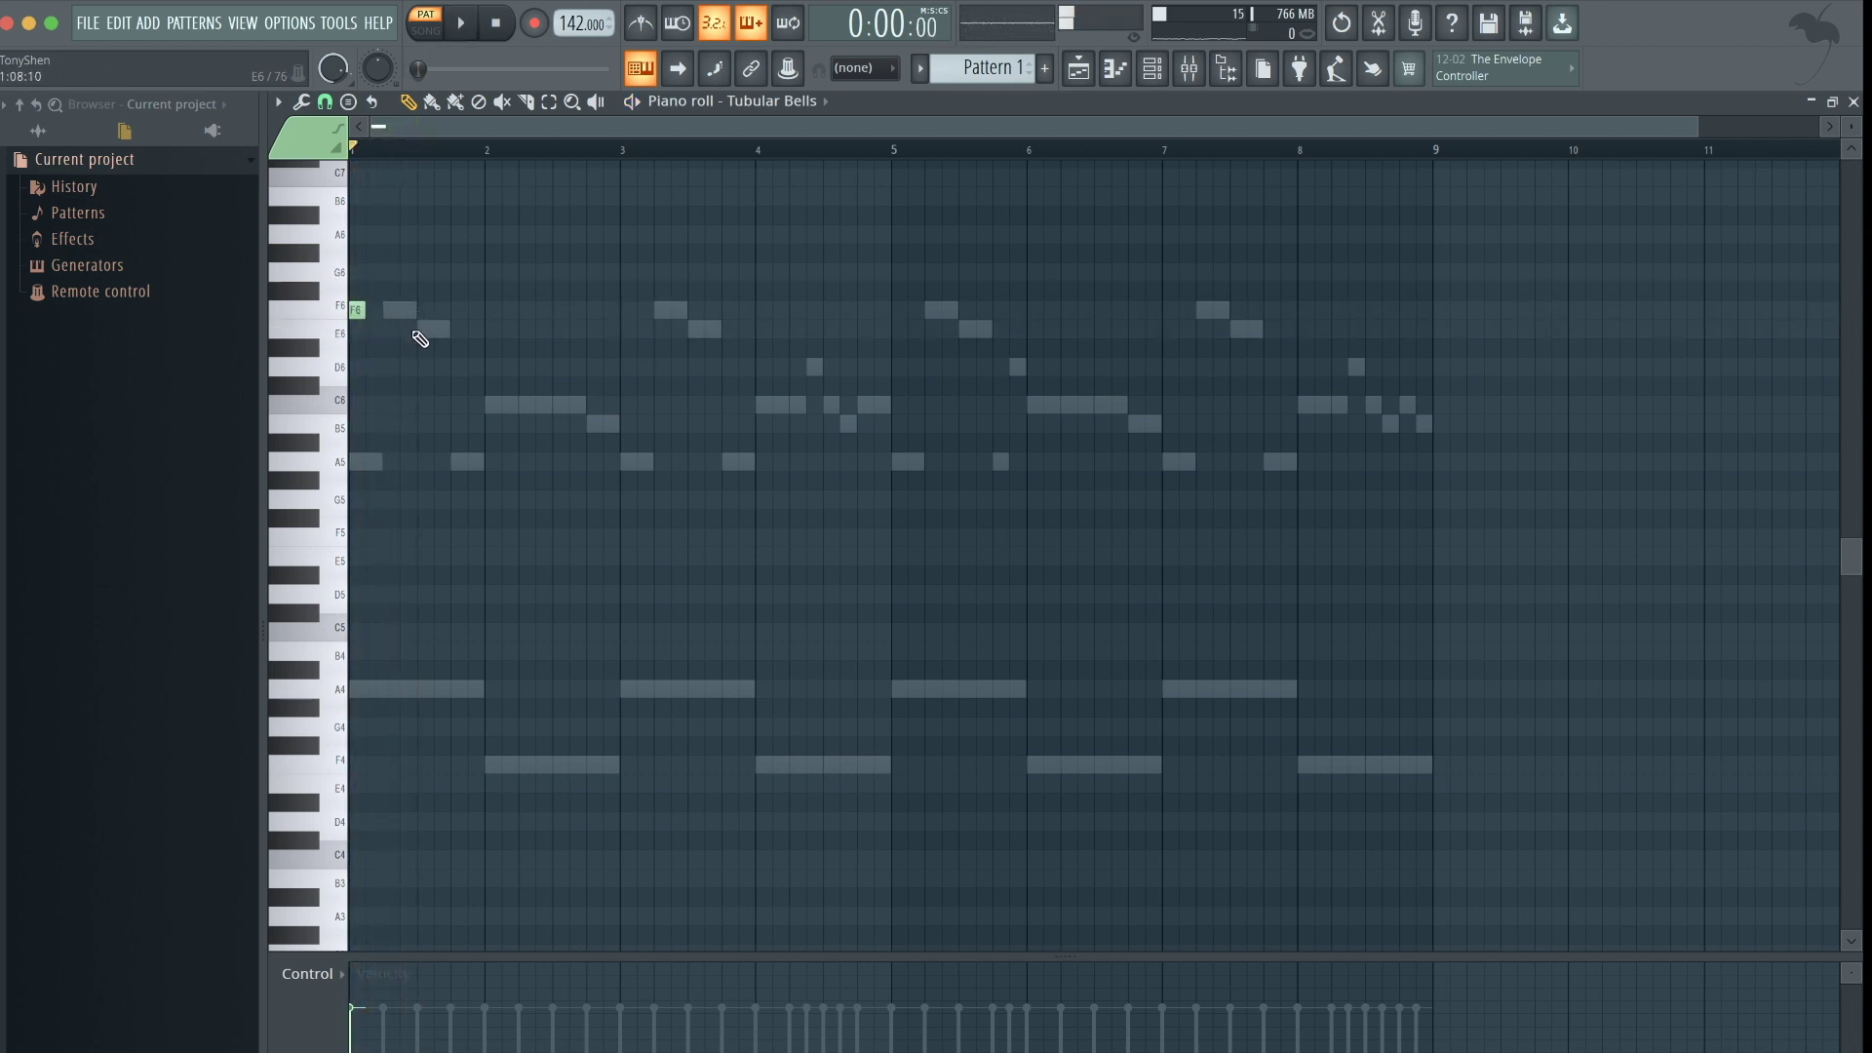
left_click(388, 334)
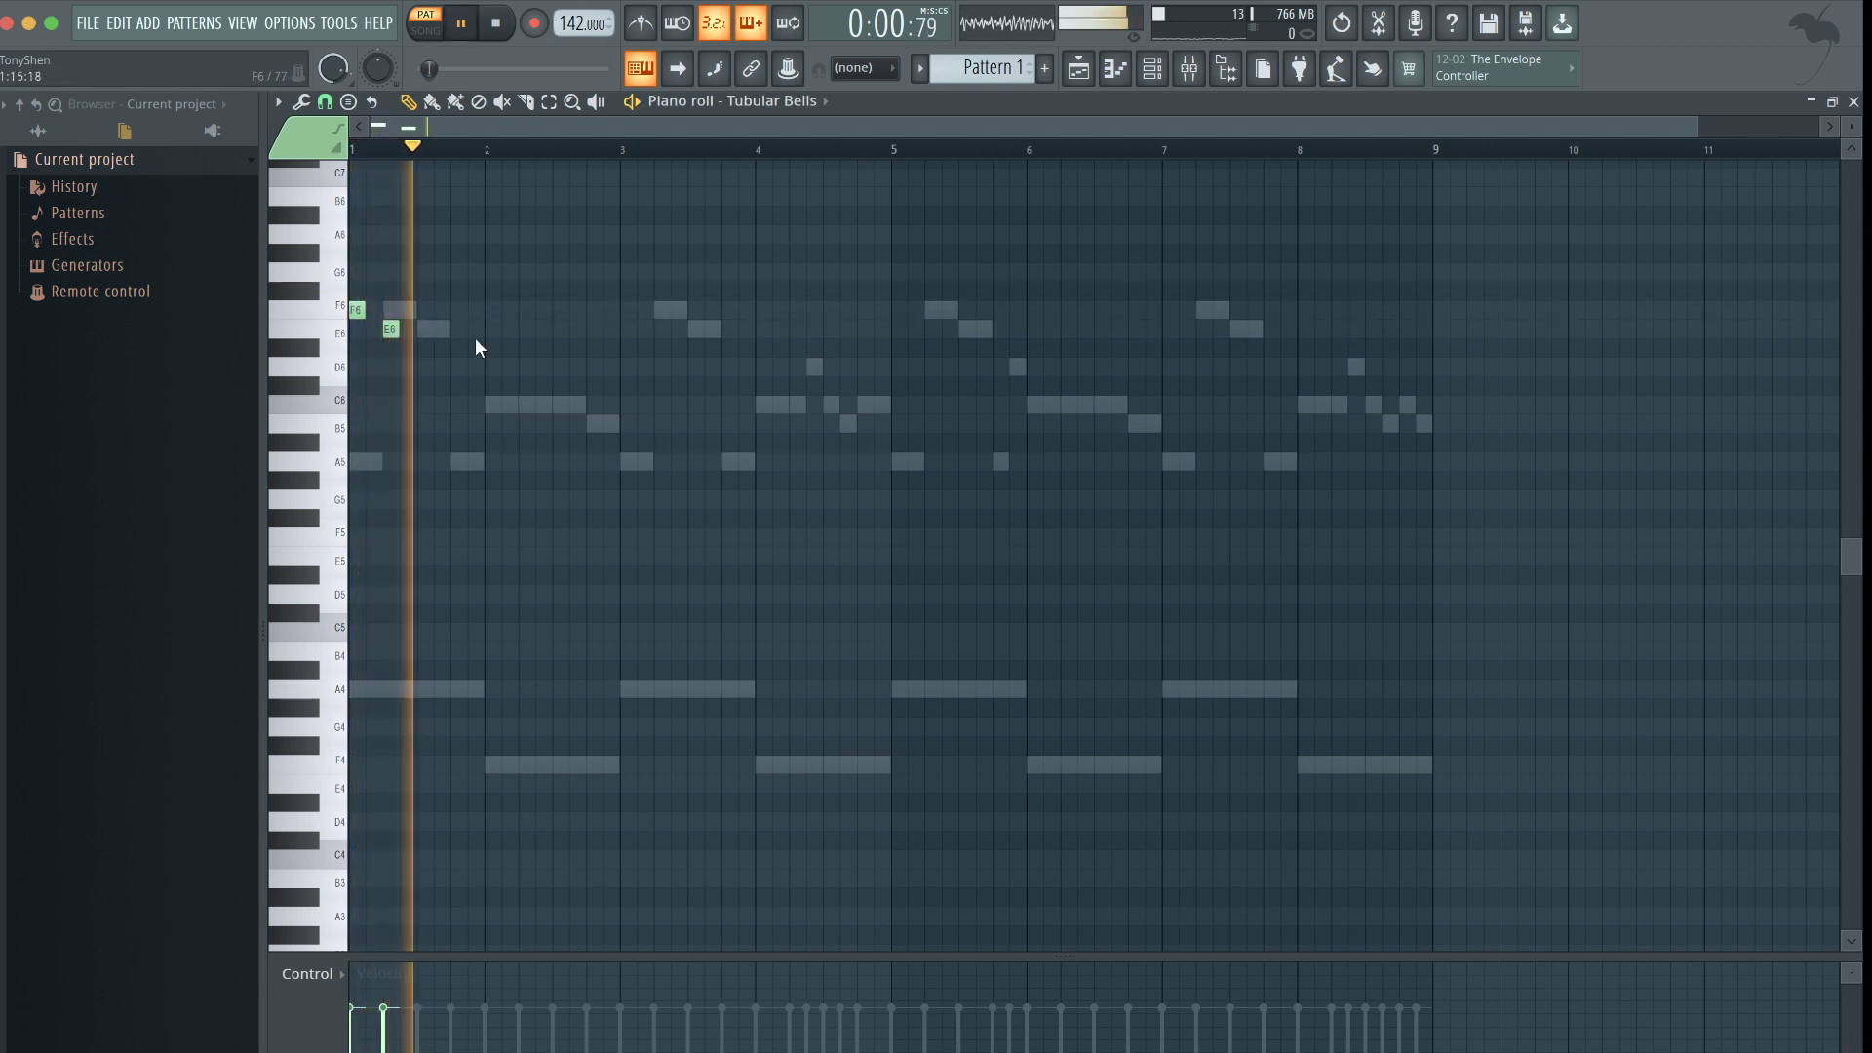
right_click(388, 329)
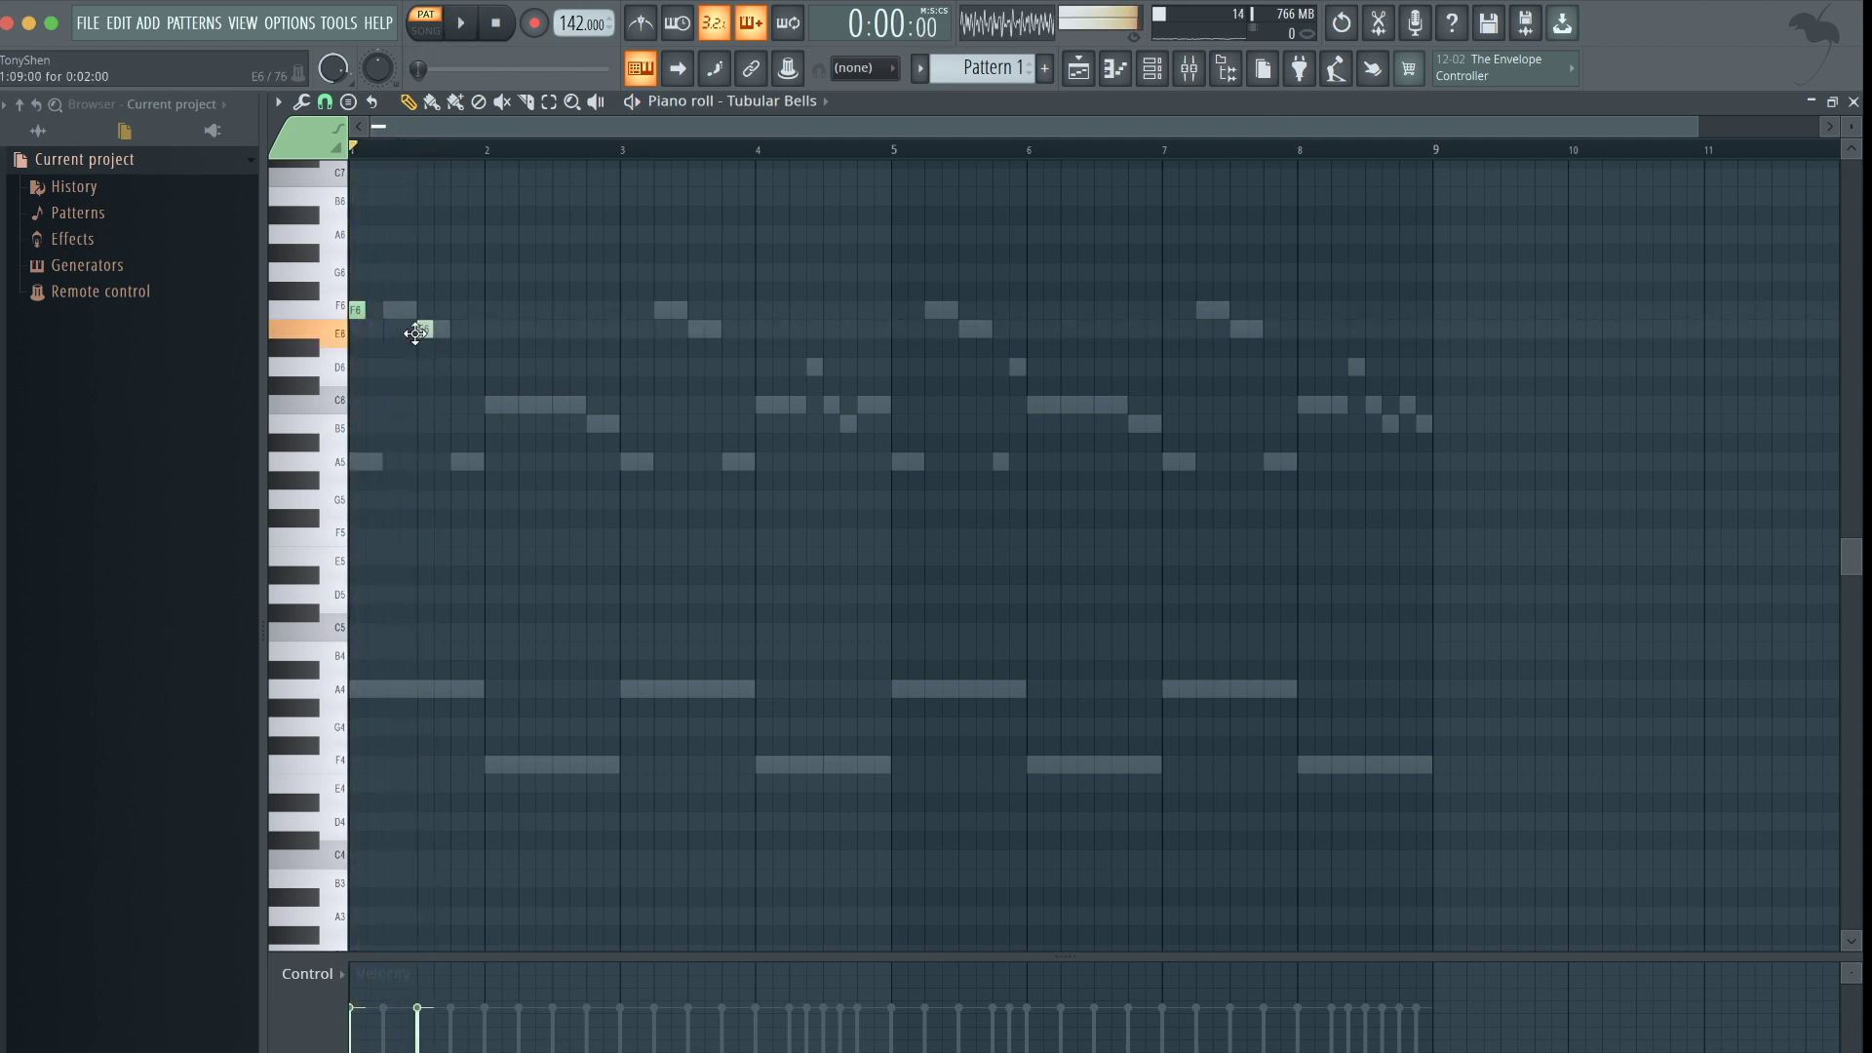
key("space")
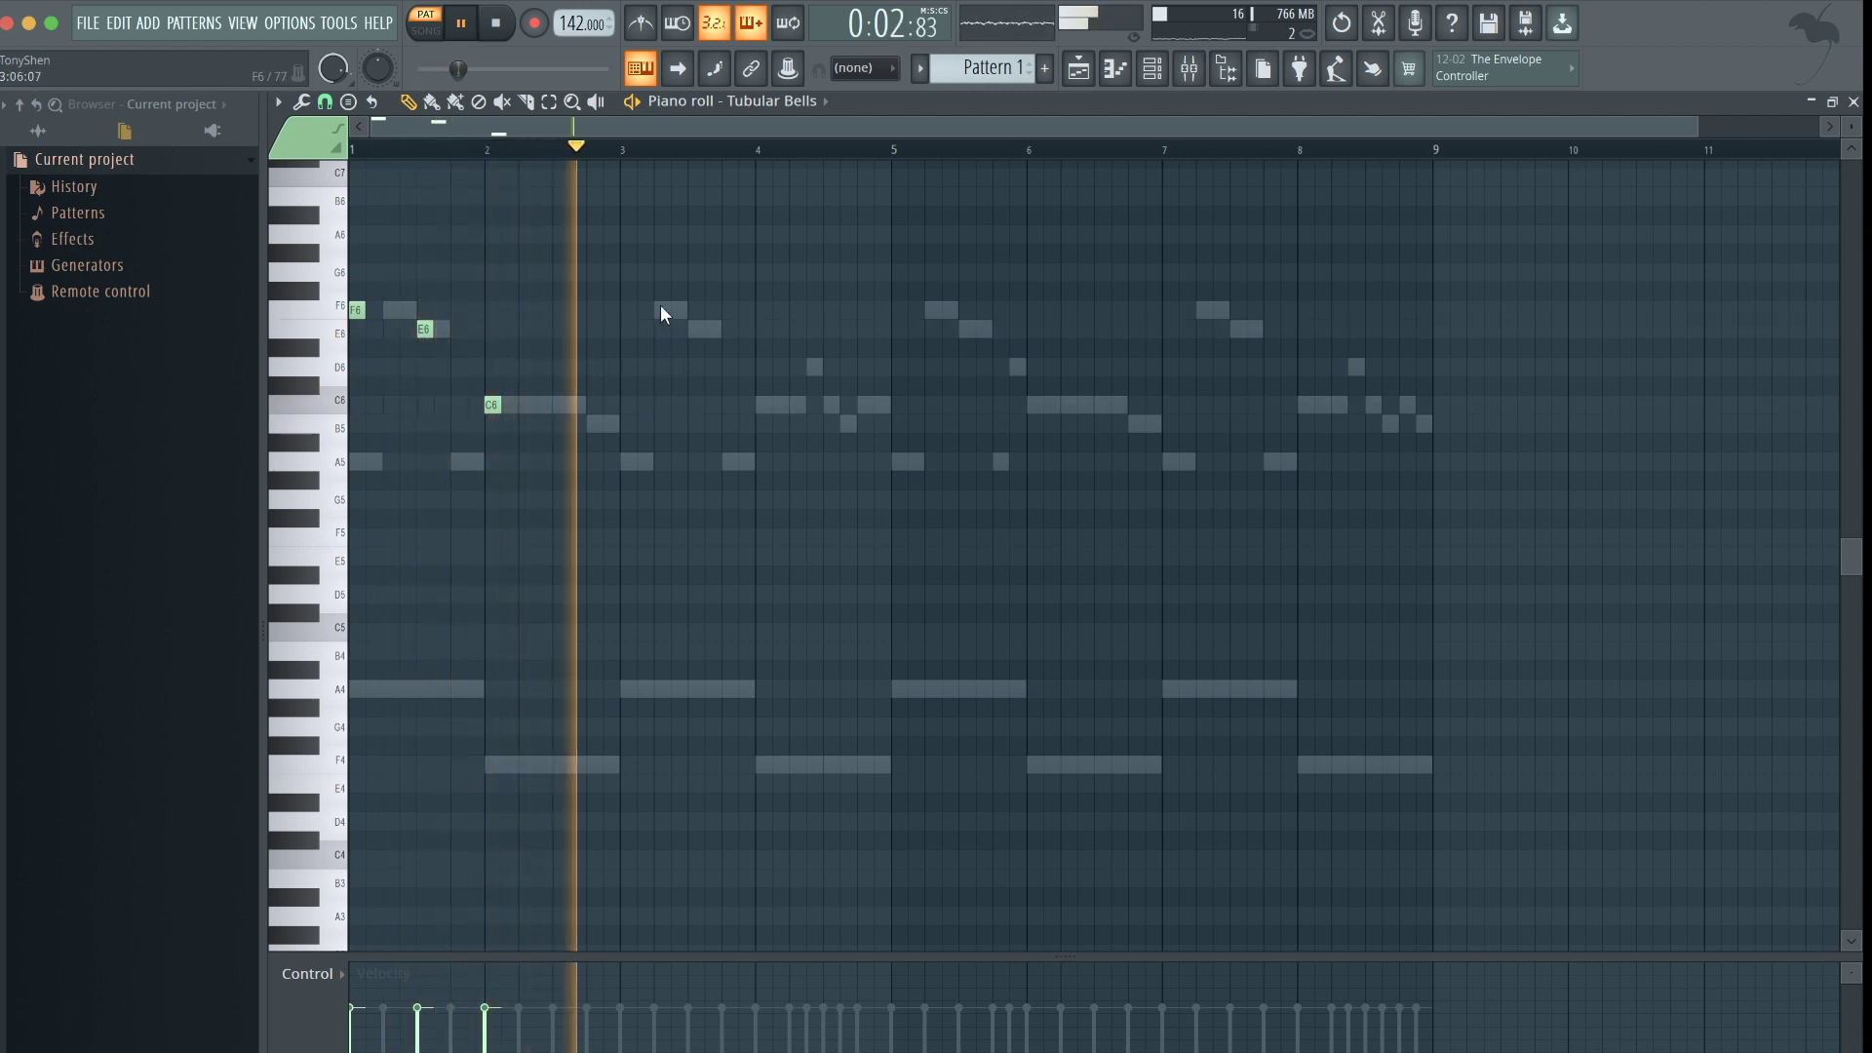
Add short bell notes: C6 on beats 1 and 3 of bar 4, F6, E6, E6 on bar 5's first three beats, and C6 at bar 6
left_click(761, 405)
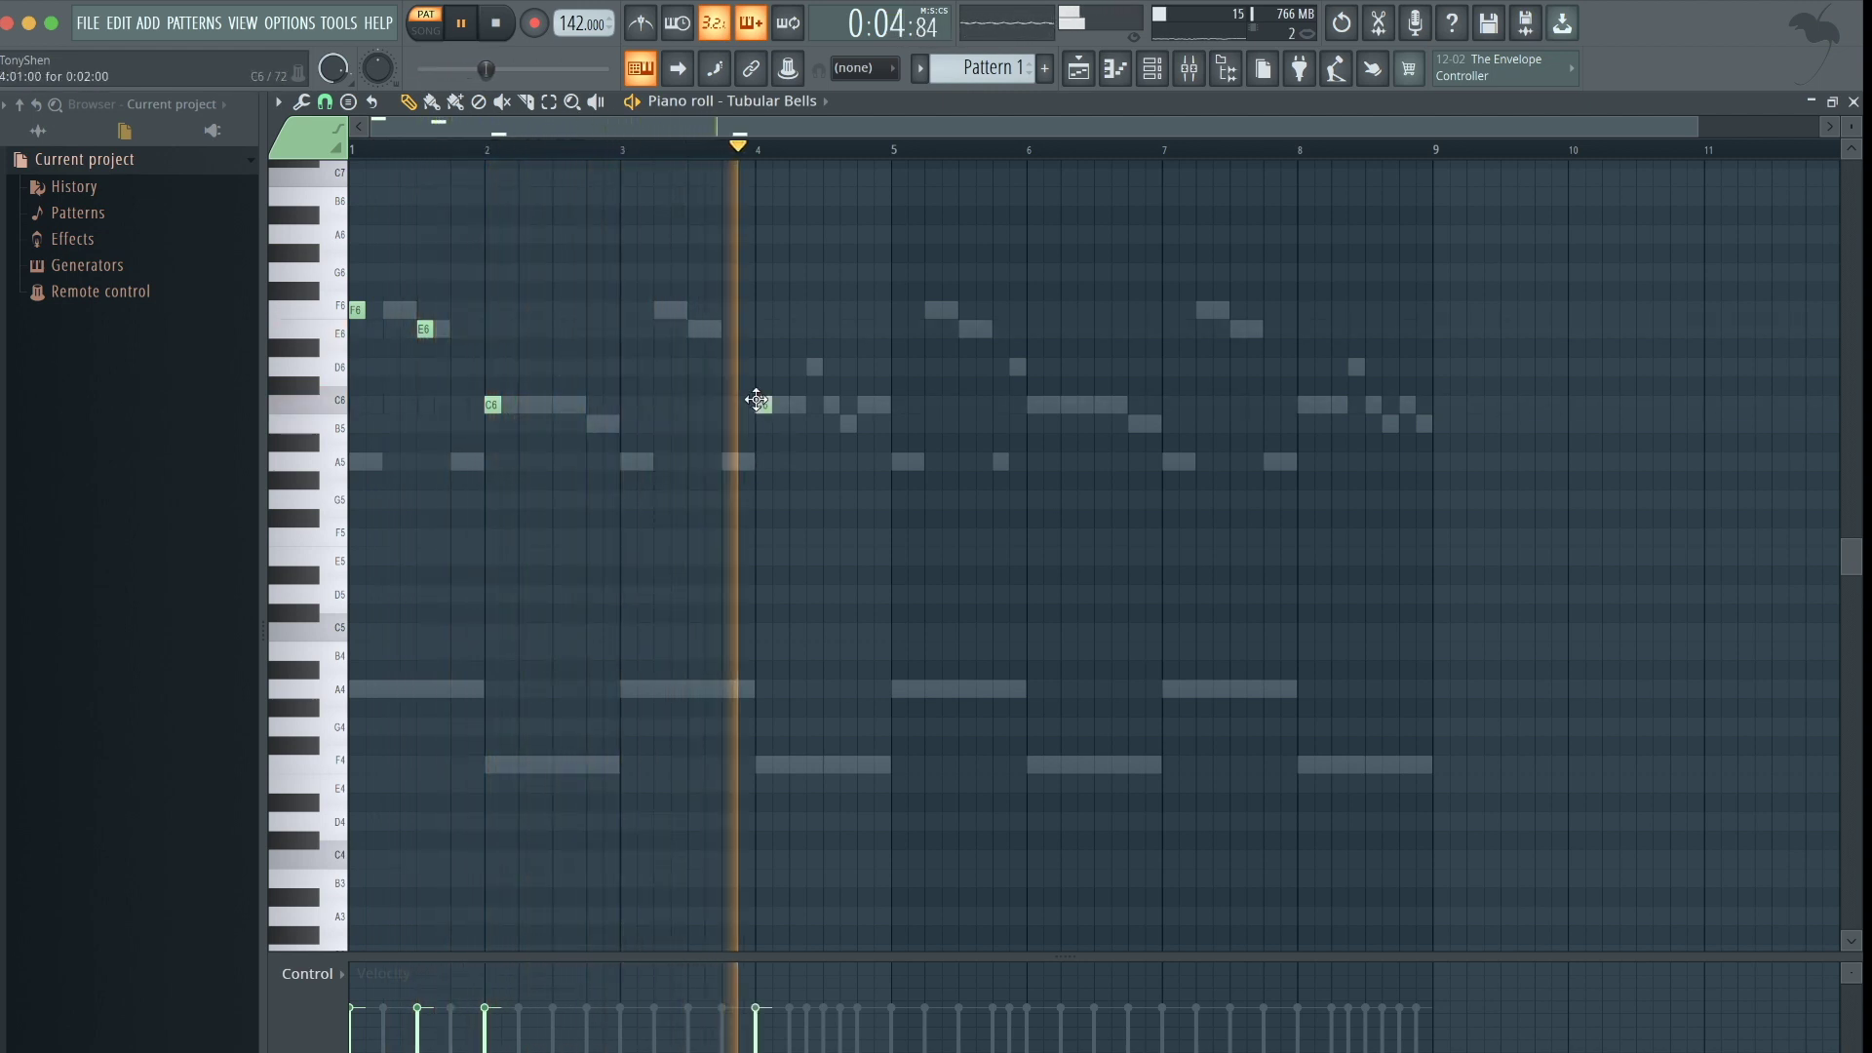
key("space")
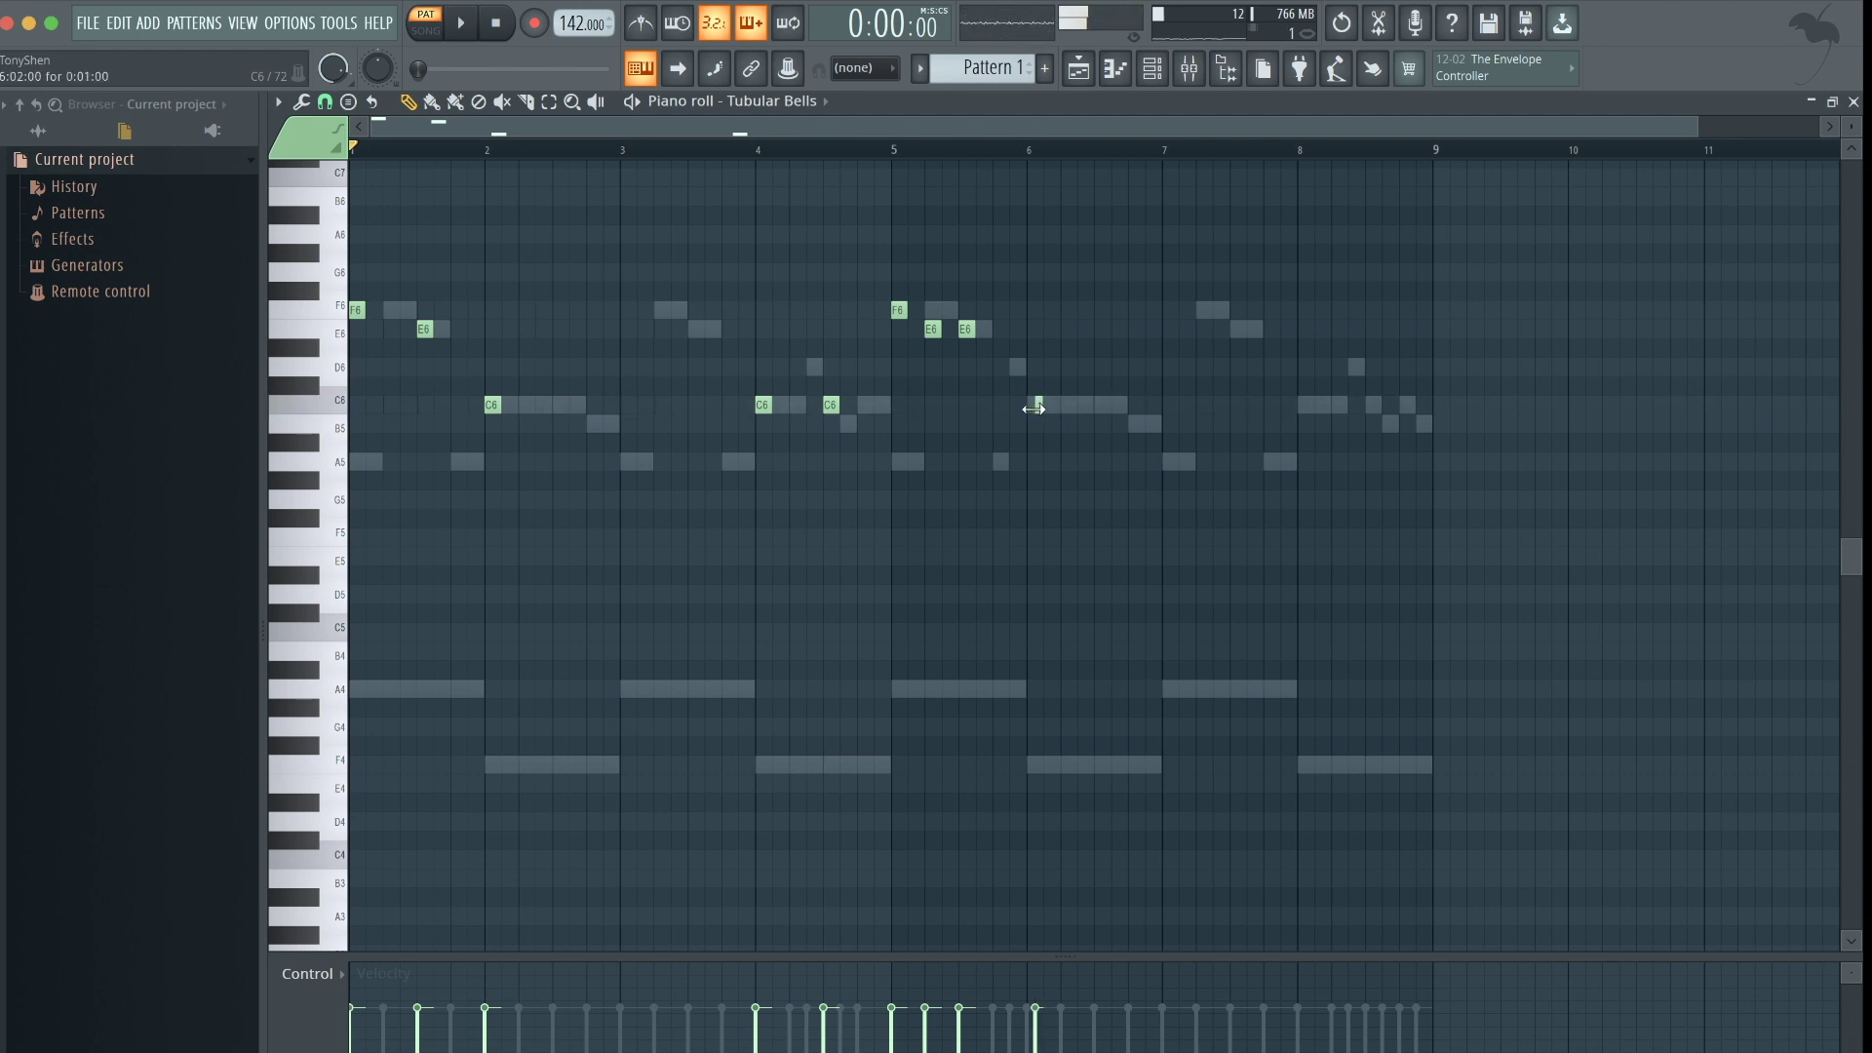
key("space")
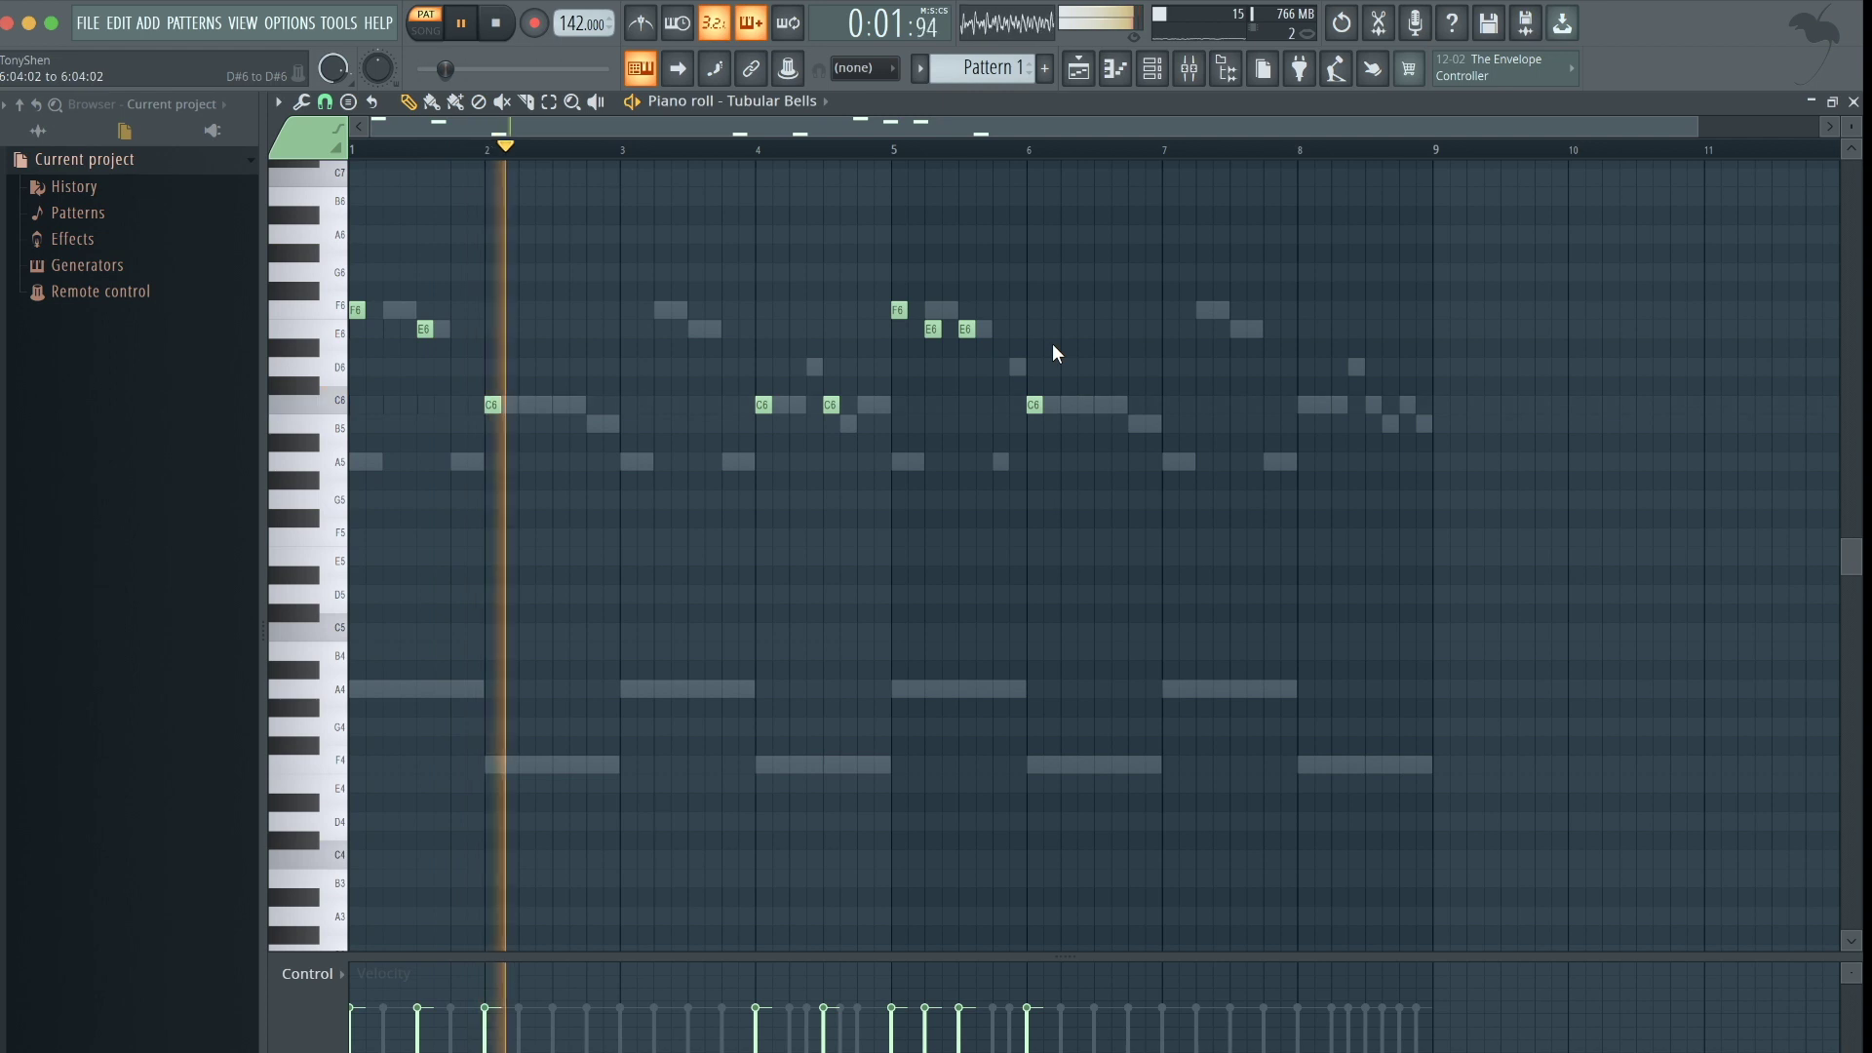
Try the bell notes one octave higher during playback, then return them to their original octave
key("ctrl+Up")
key("space")
key("space")
scroll(1056, 353, "up", 5)
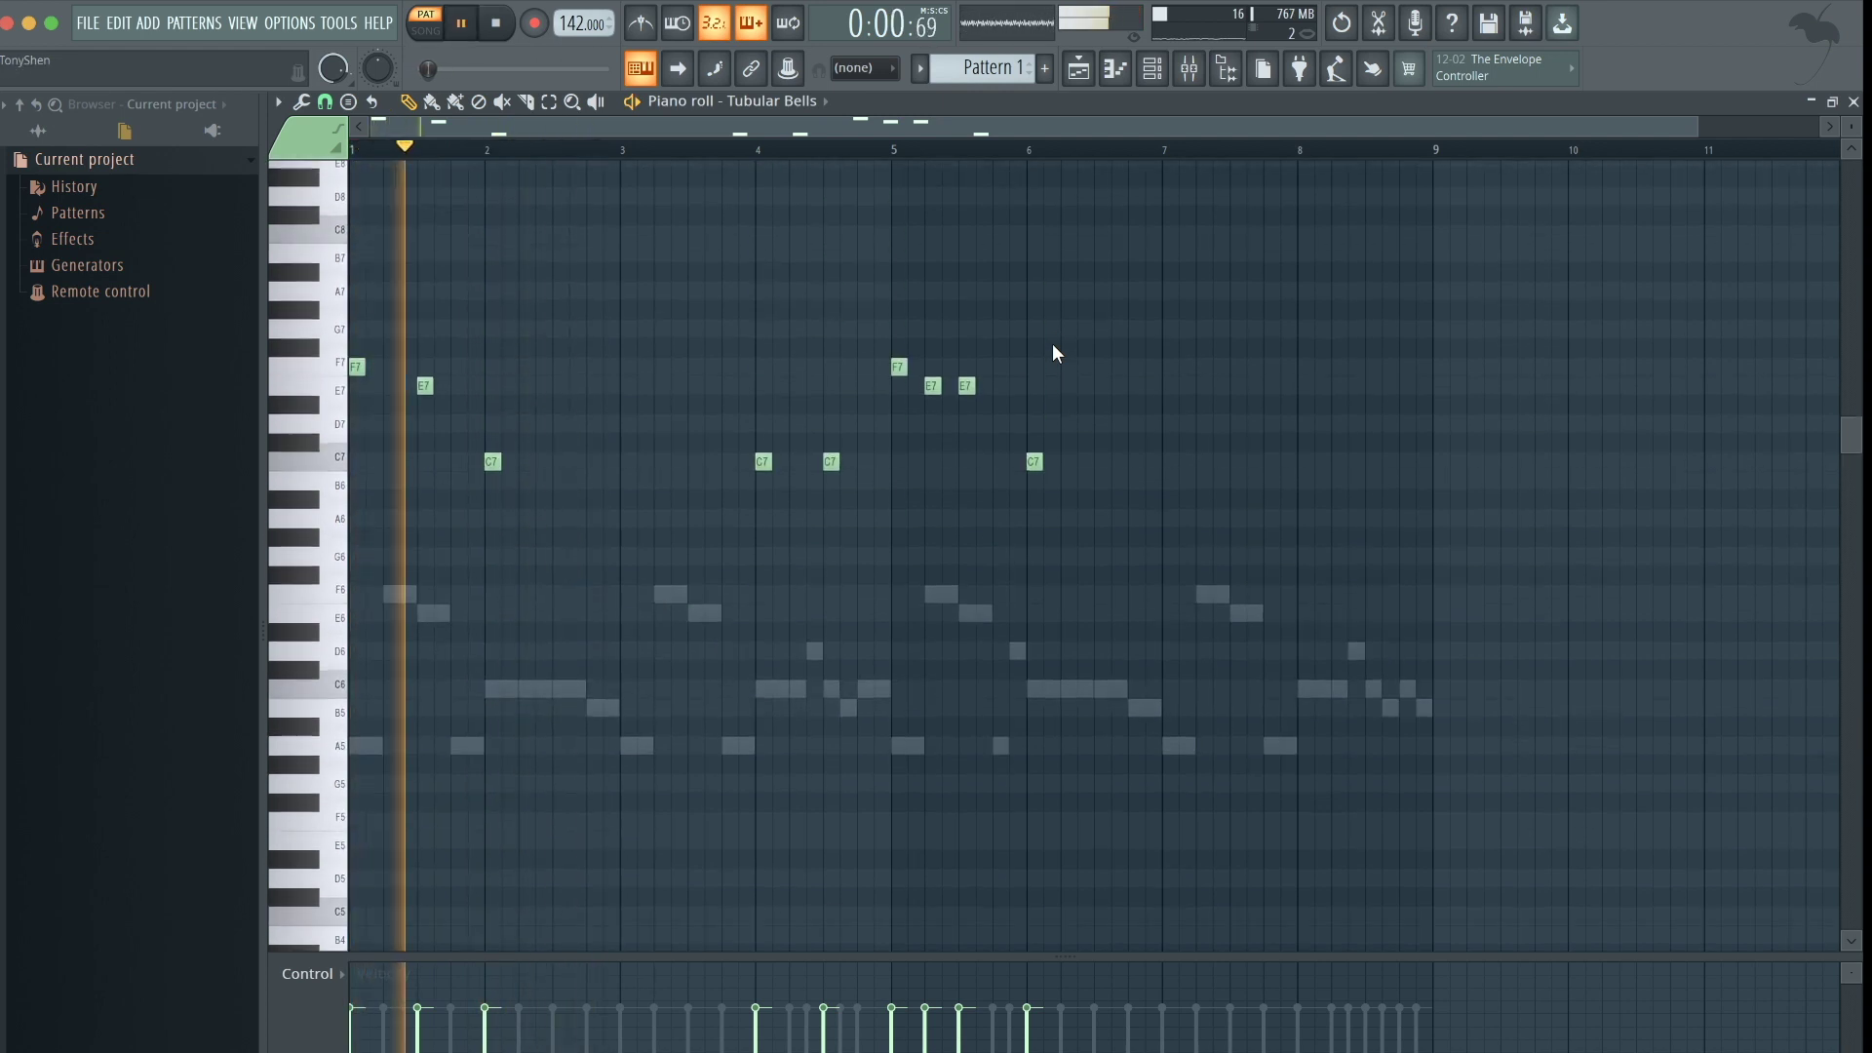
key("ctrl+Down")
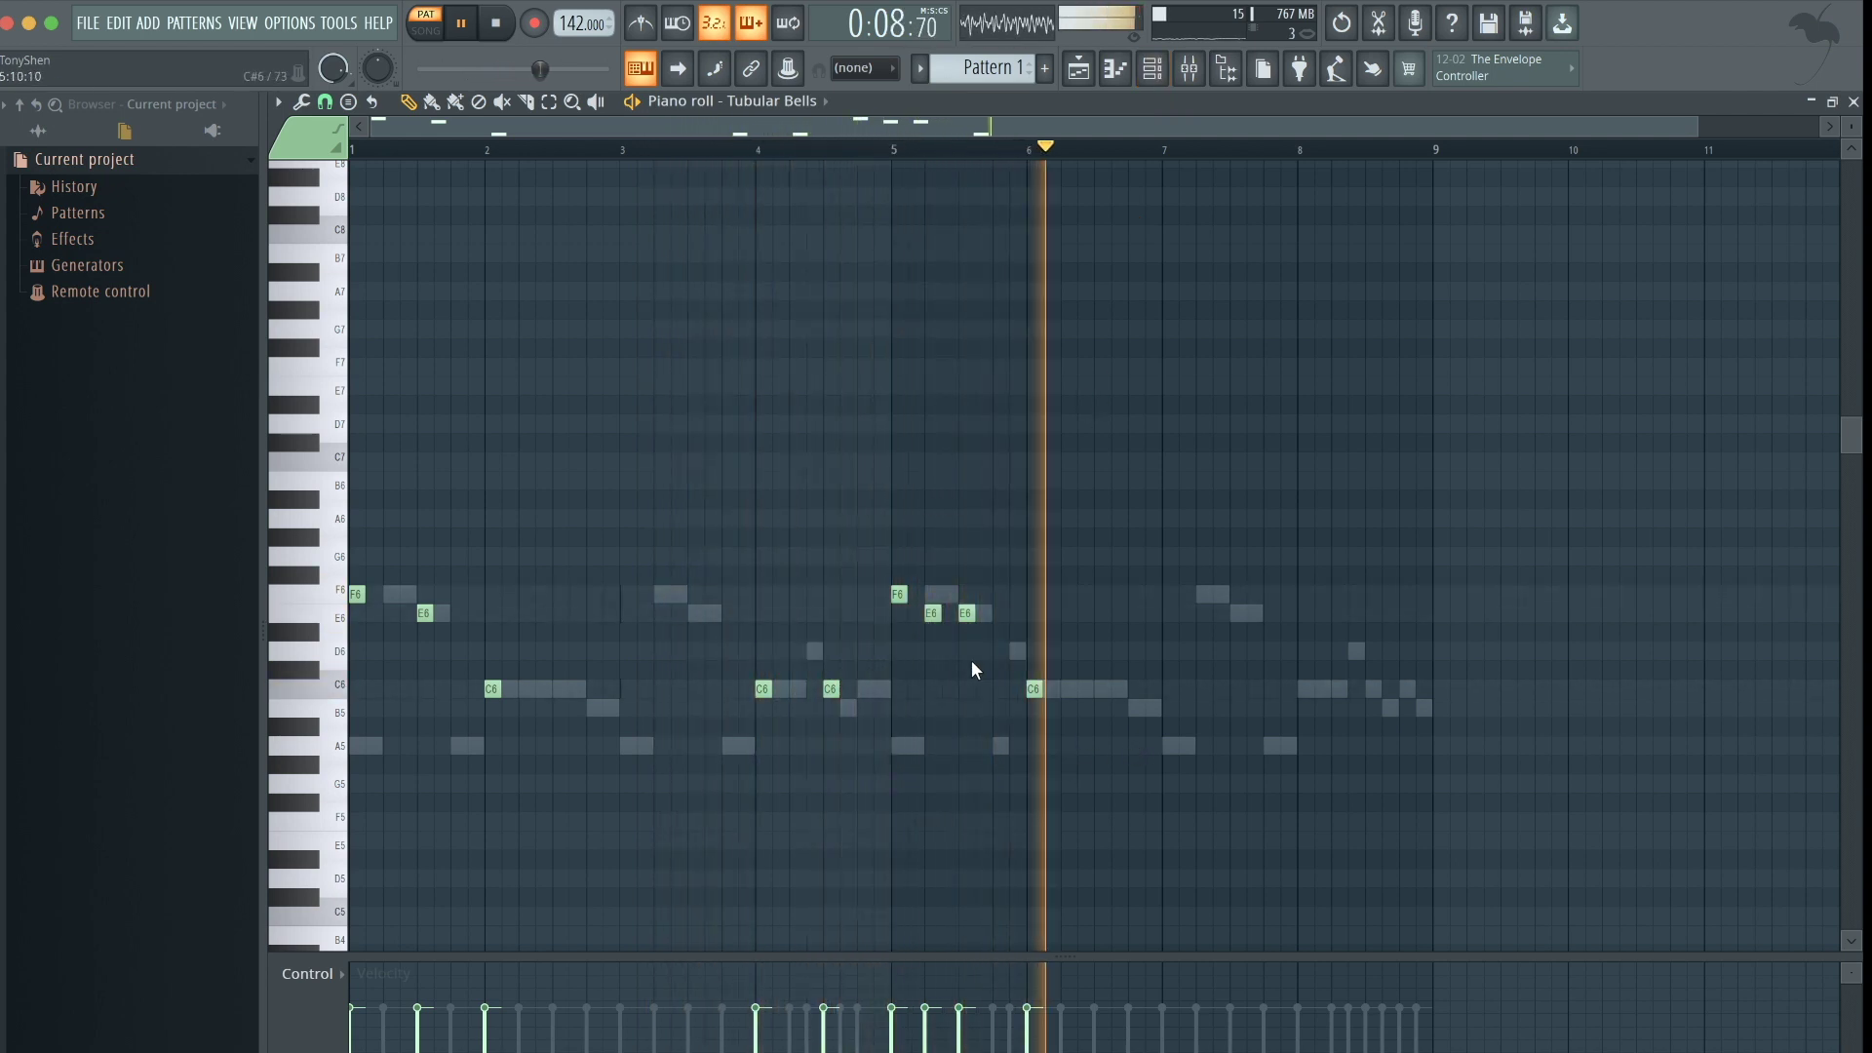
Fill bar 8 with four short bell notes, C6, C6, B5 and B5, one per beat, and play the pattern
left_click(1305, 690)
left_click(1338, 689)
left_click(1371, 689)
left_click_drag(1363, 691, 1363, 717)
key("space")
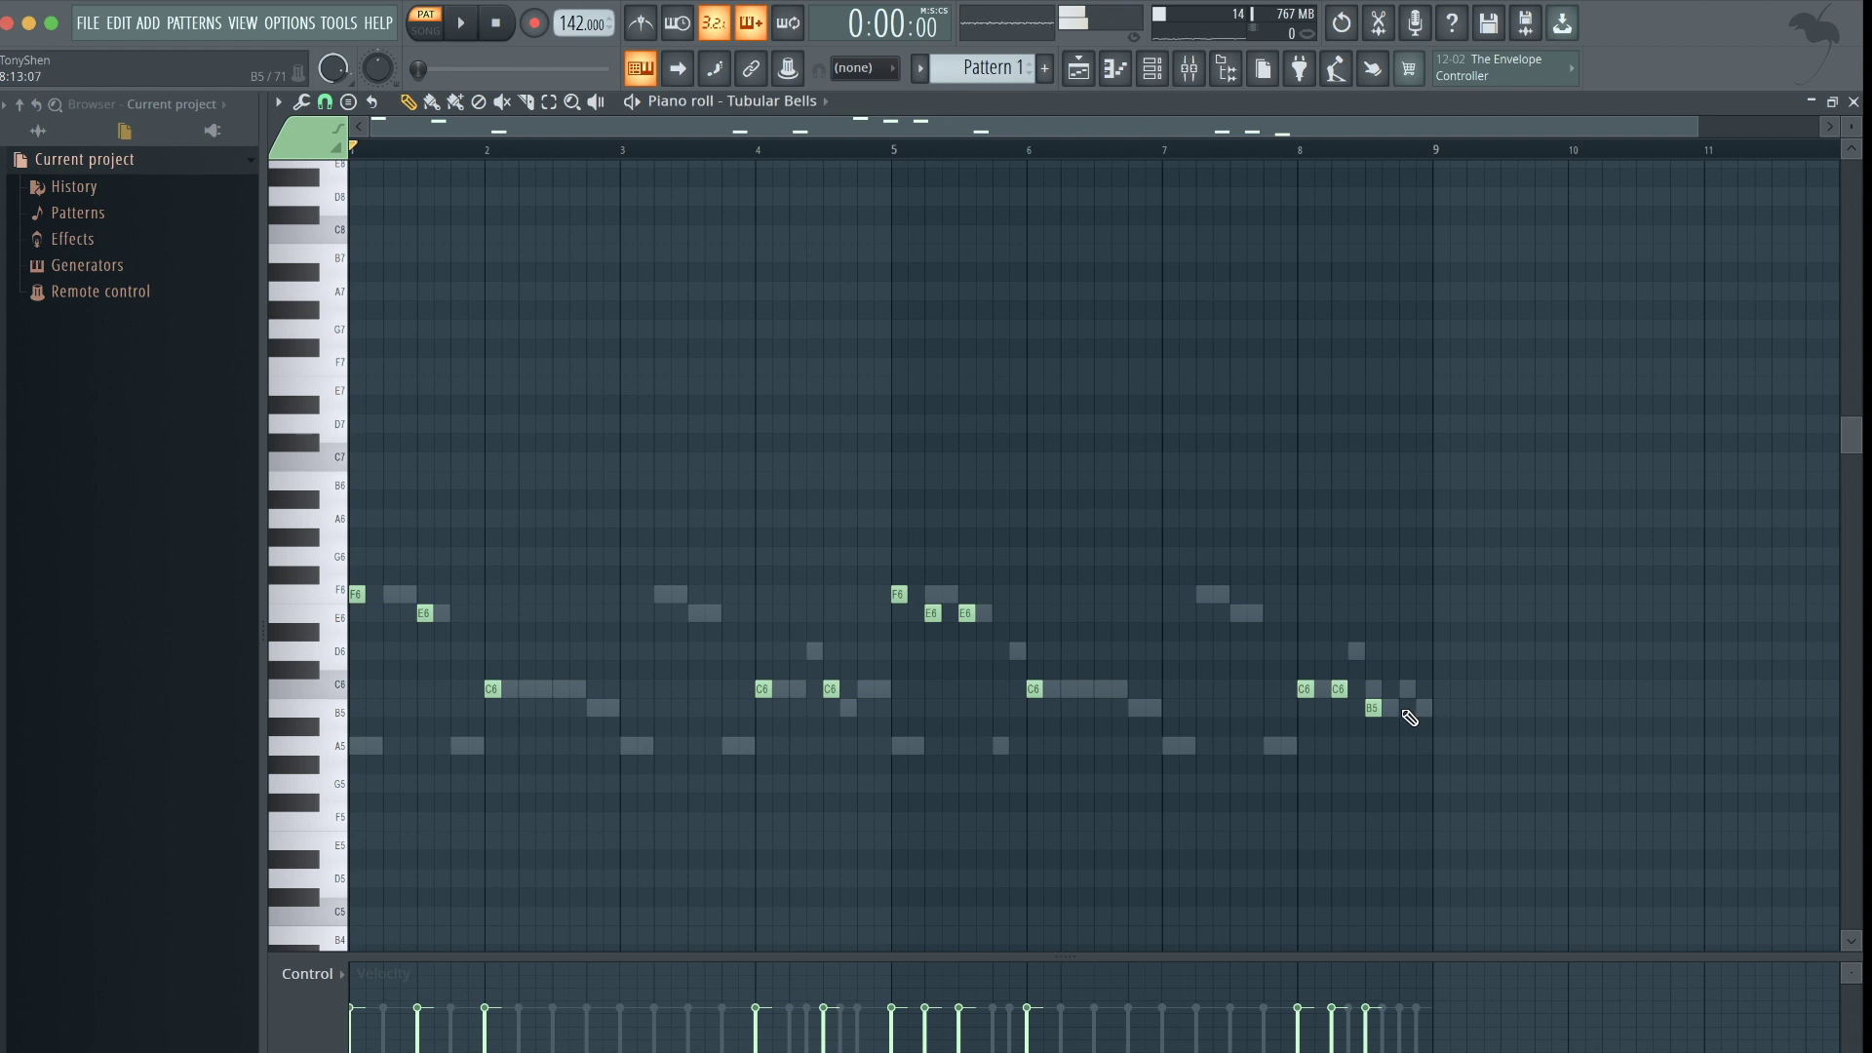
key("space")
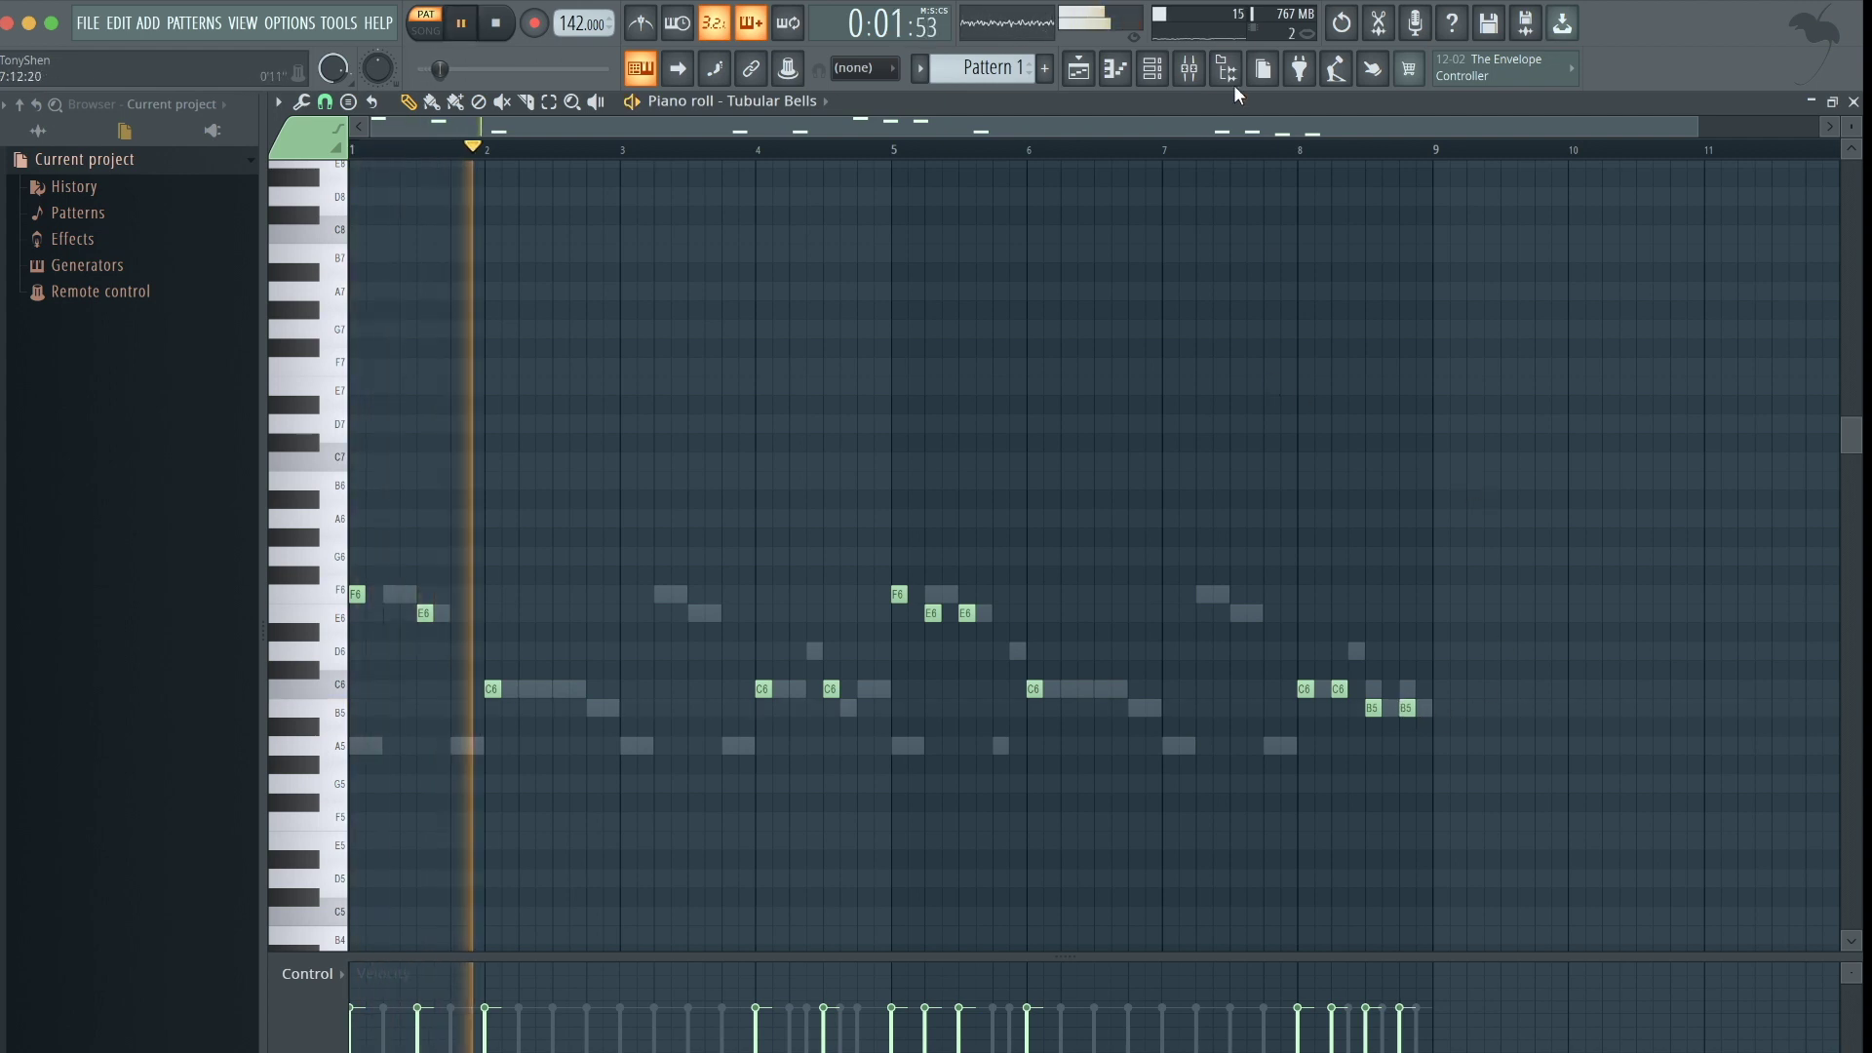
Load the Tubular Bells preset from the Saif Sameer Synthwave pack in the Tubular Bells FLEX instrument, audition it with the pattern and close the plugin
left_click(1166, 69)
key("space")
left_click(894, 189)
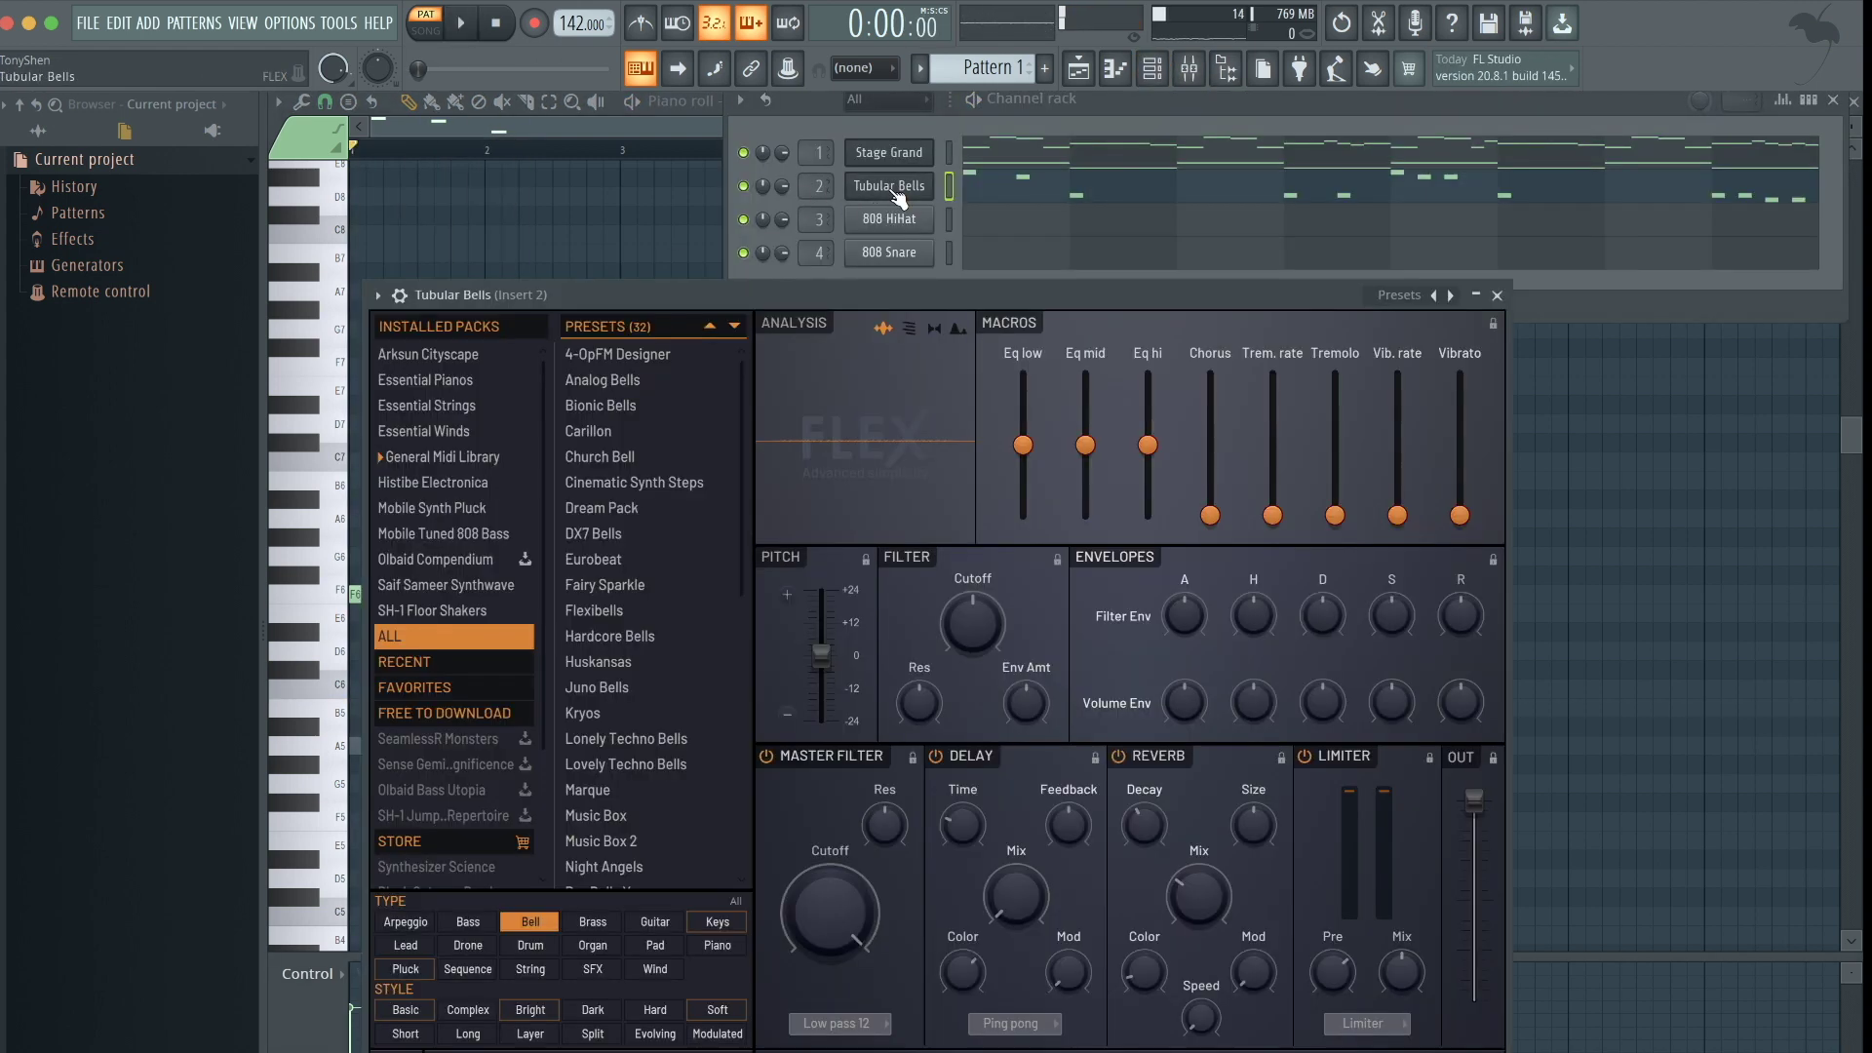
scroll(598, 764, "down", 4)
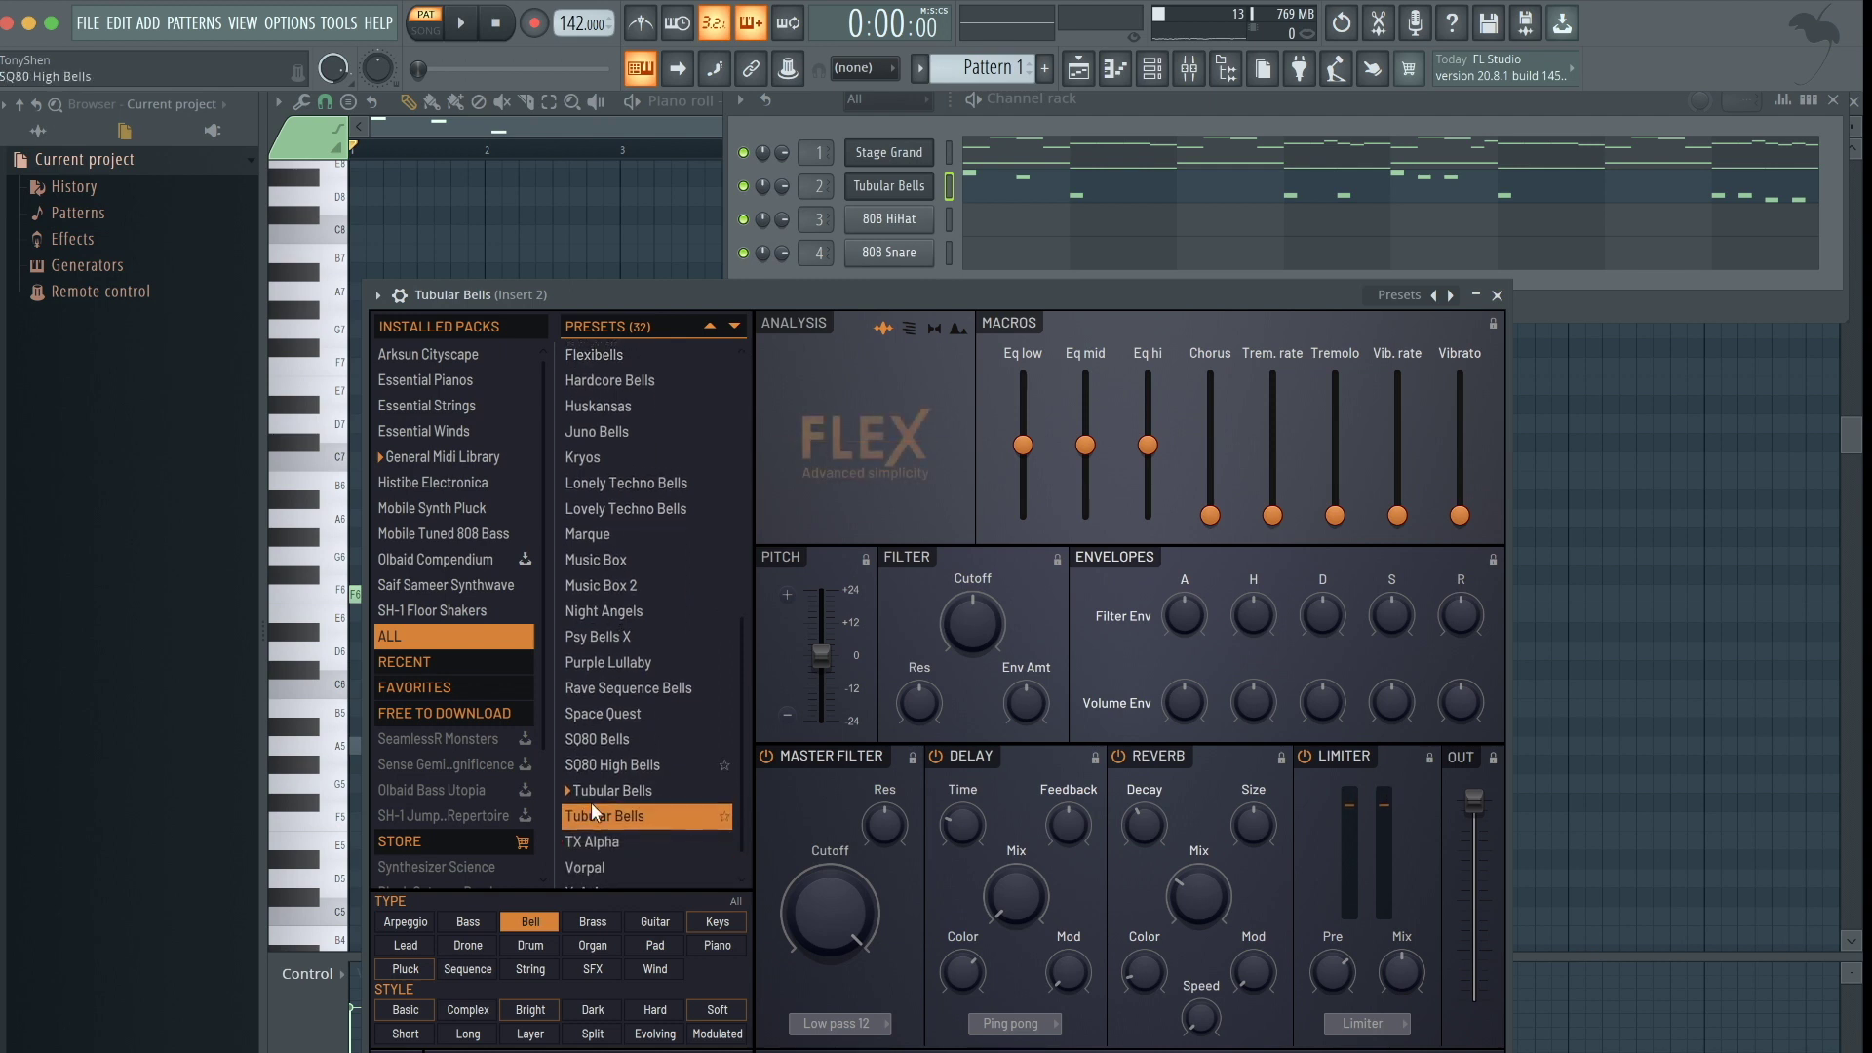
left_click(587, 821)
key("space")
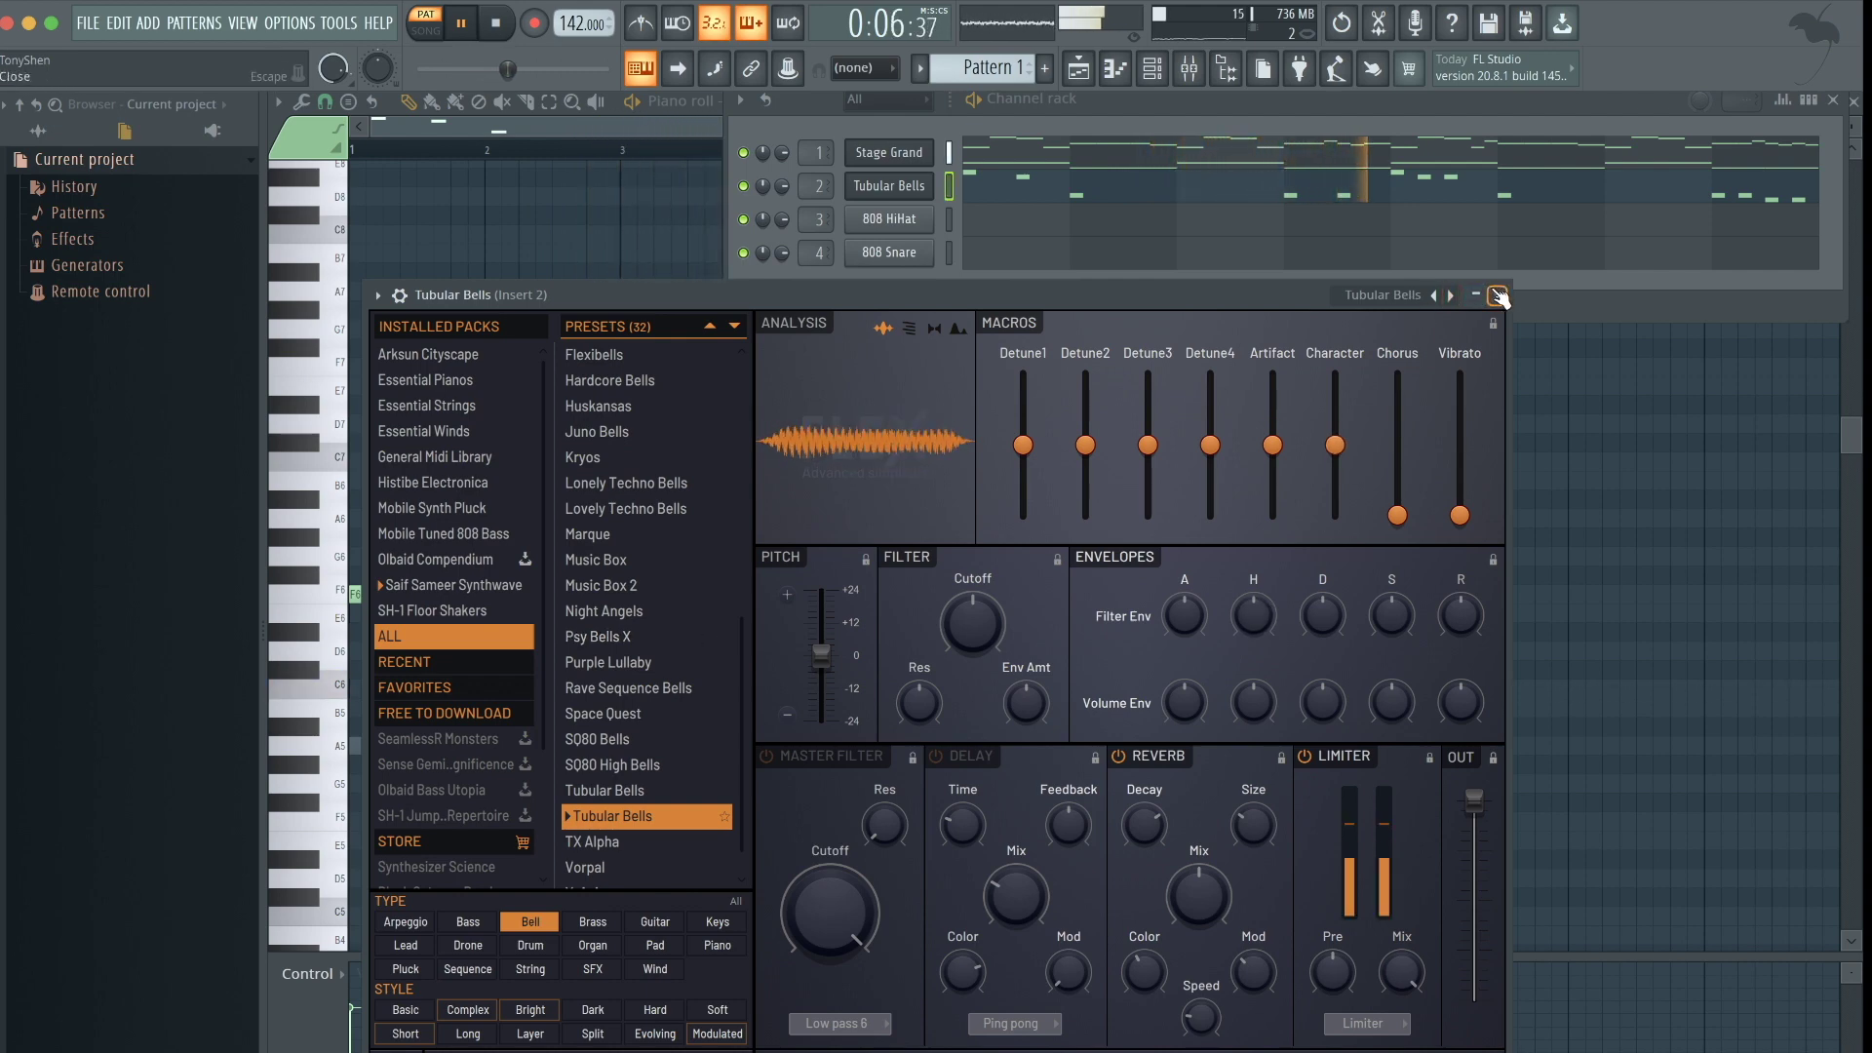
key("space")
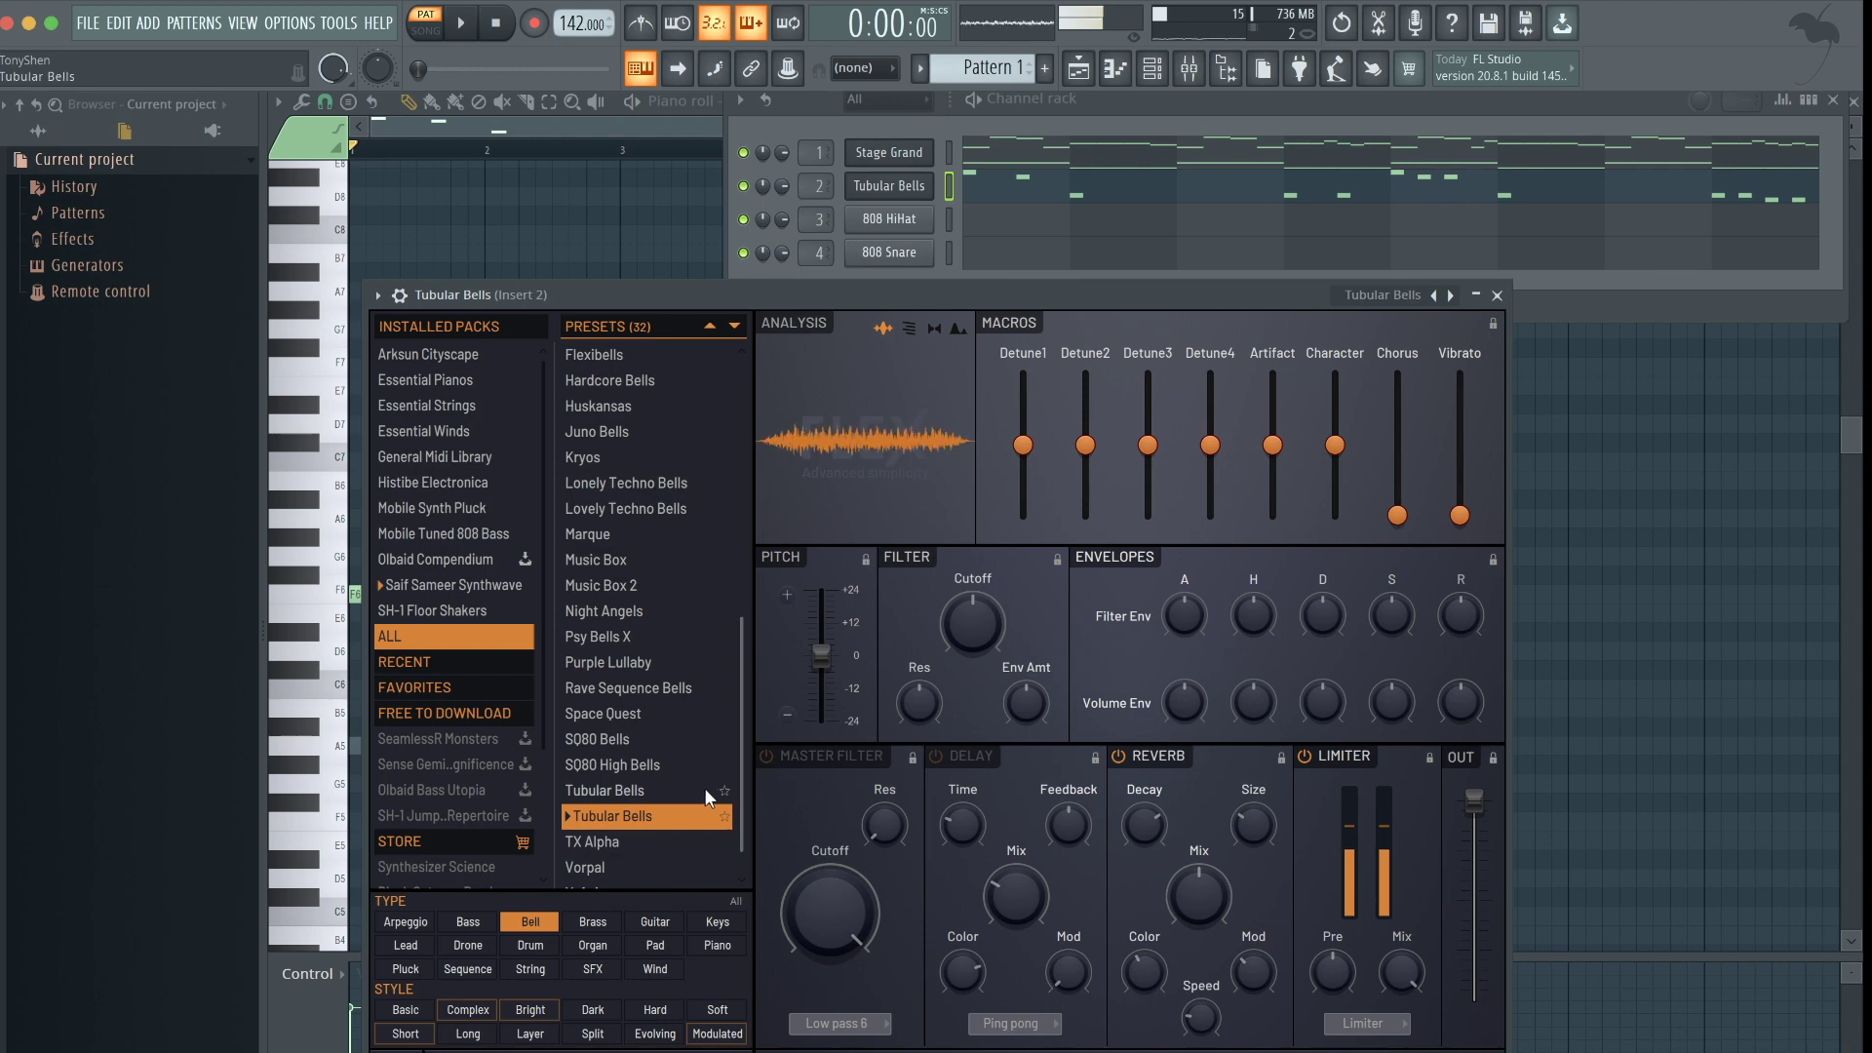
left_click(1497, 295)
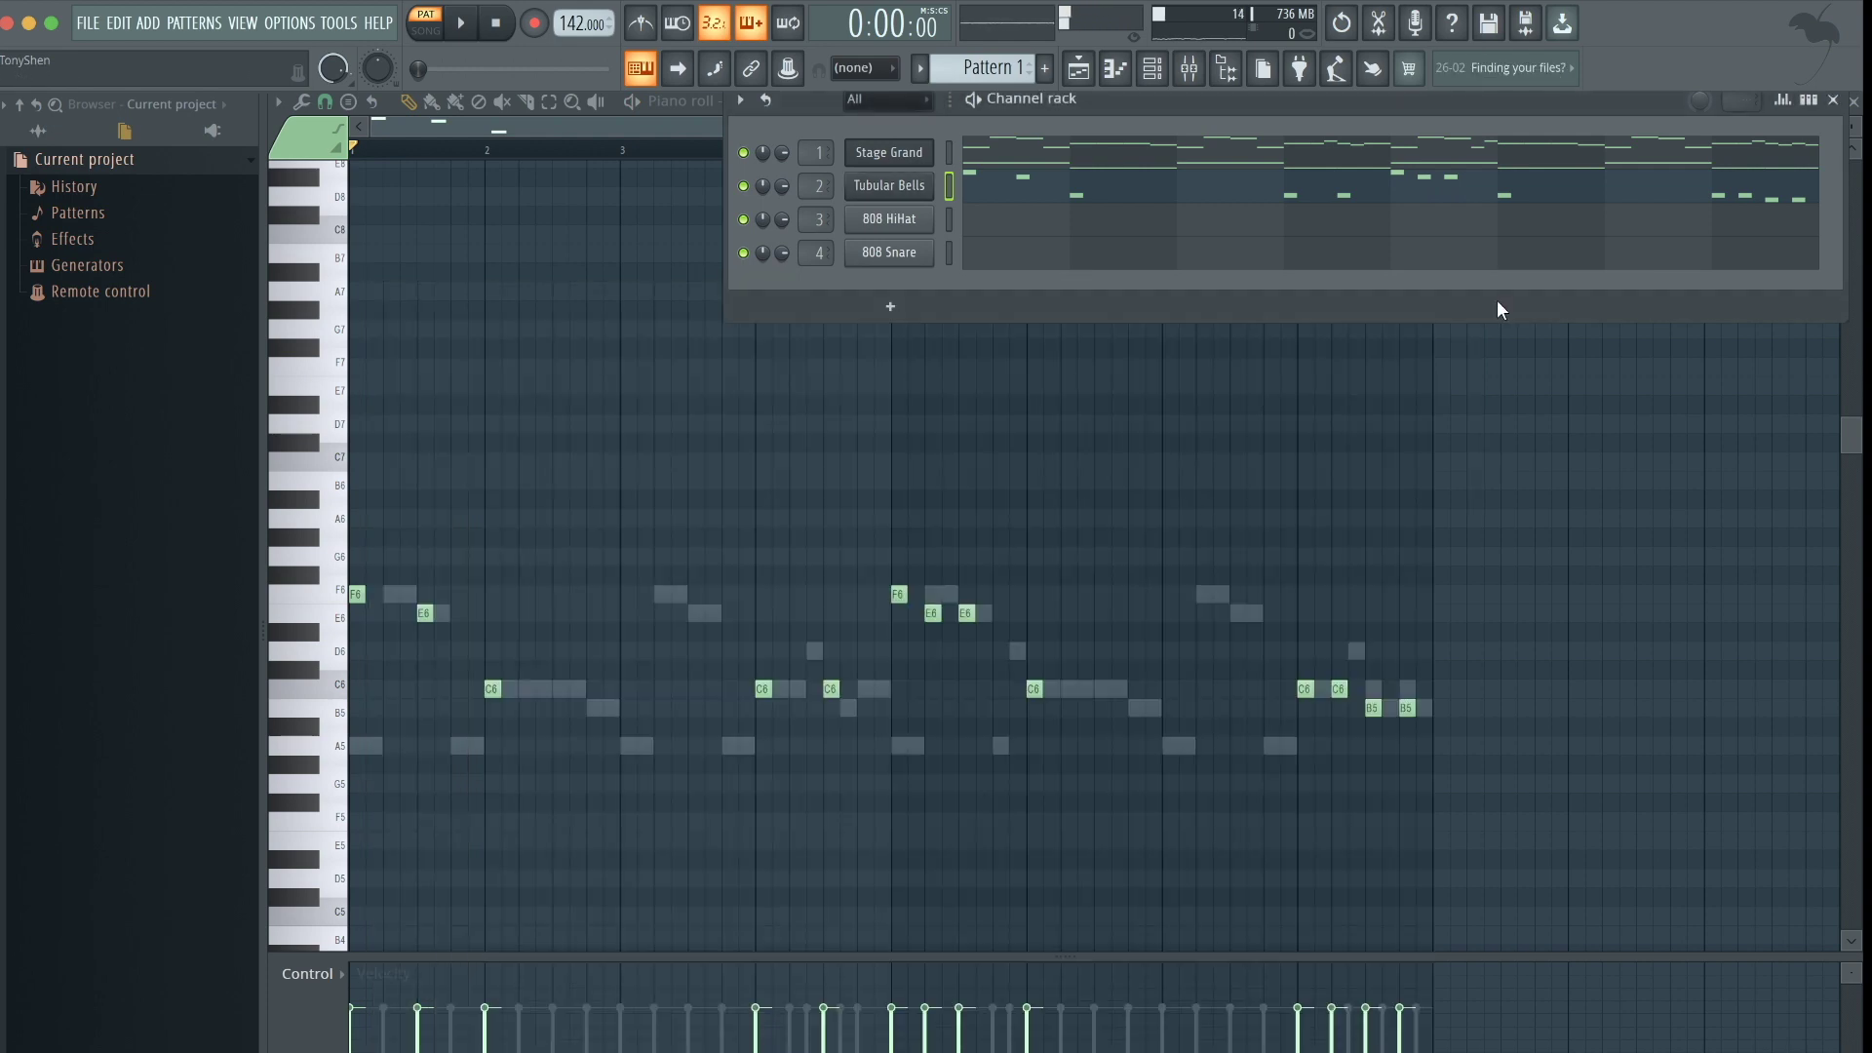
Link the selected Tubular Bells channel to mixer insert 2 so the track takes the channel's name
left_click(1257, 408)
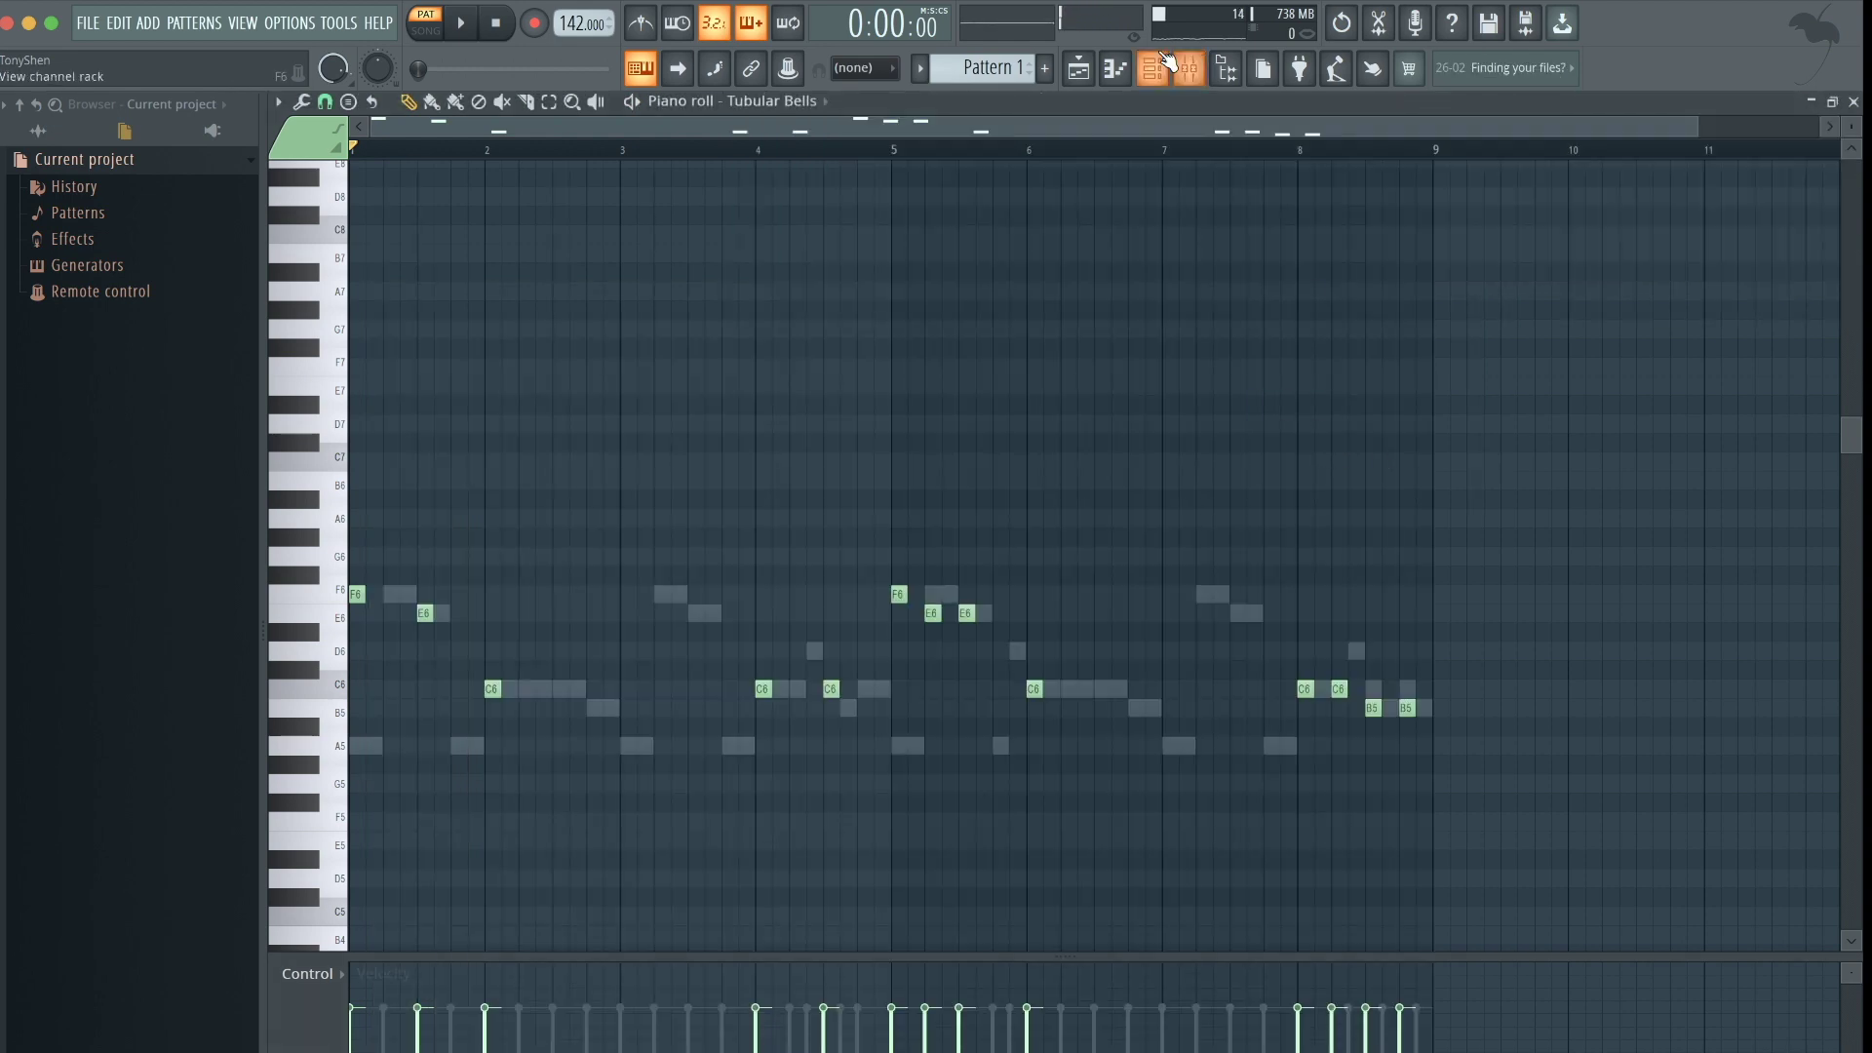
left_click(1166, 60)
left_click(1182, 69)
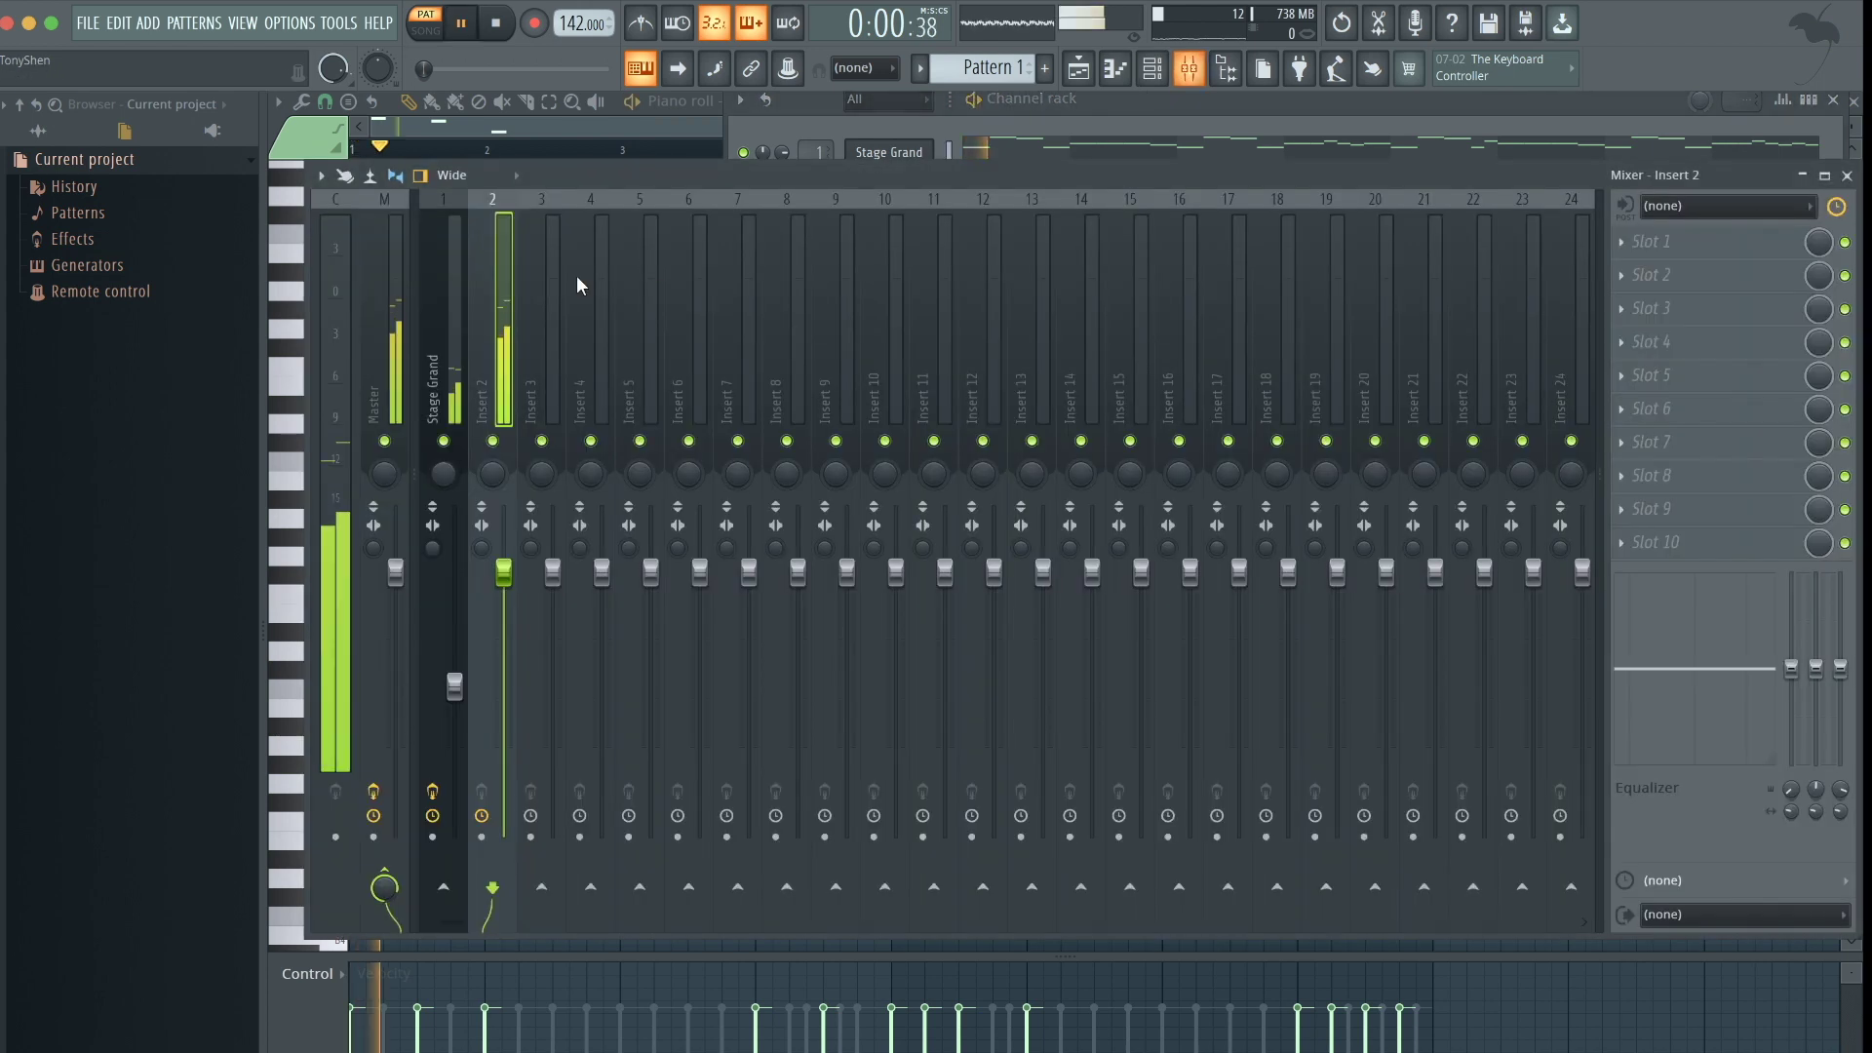
left_click(1011, 114)
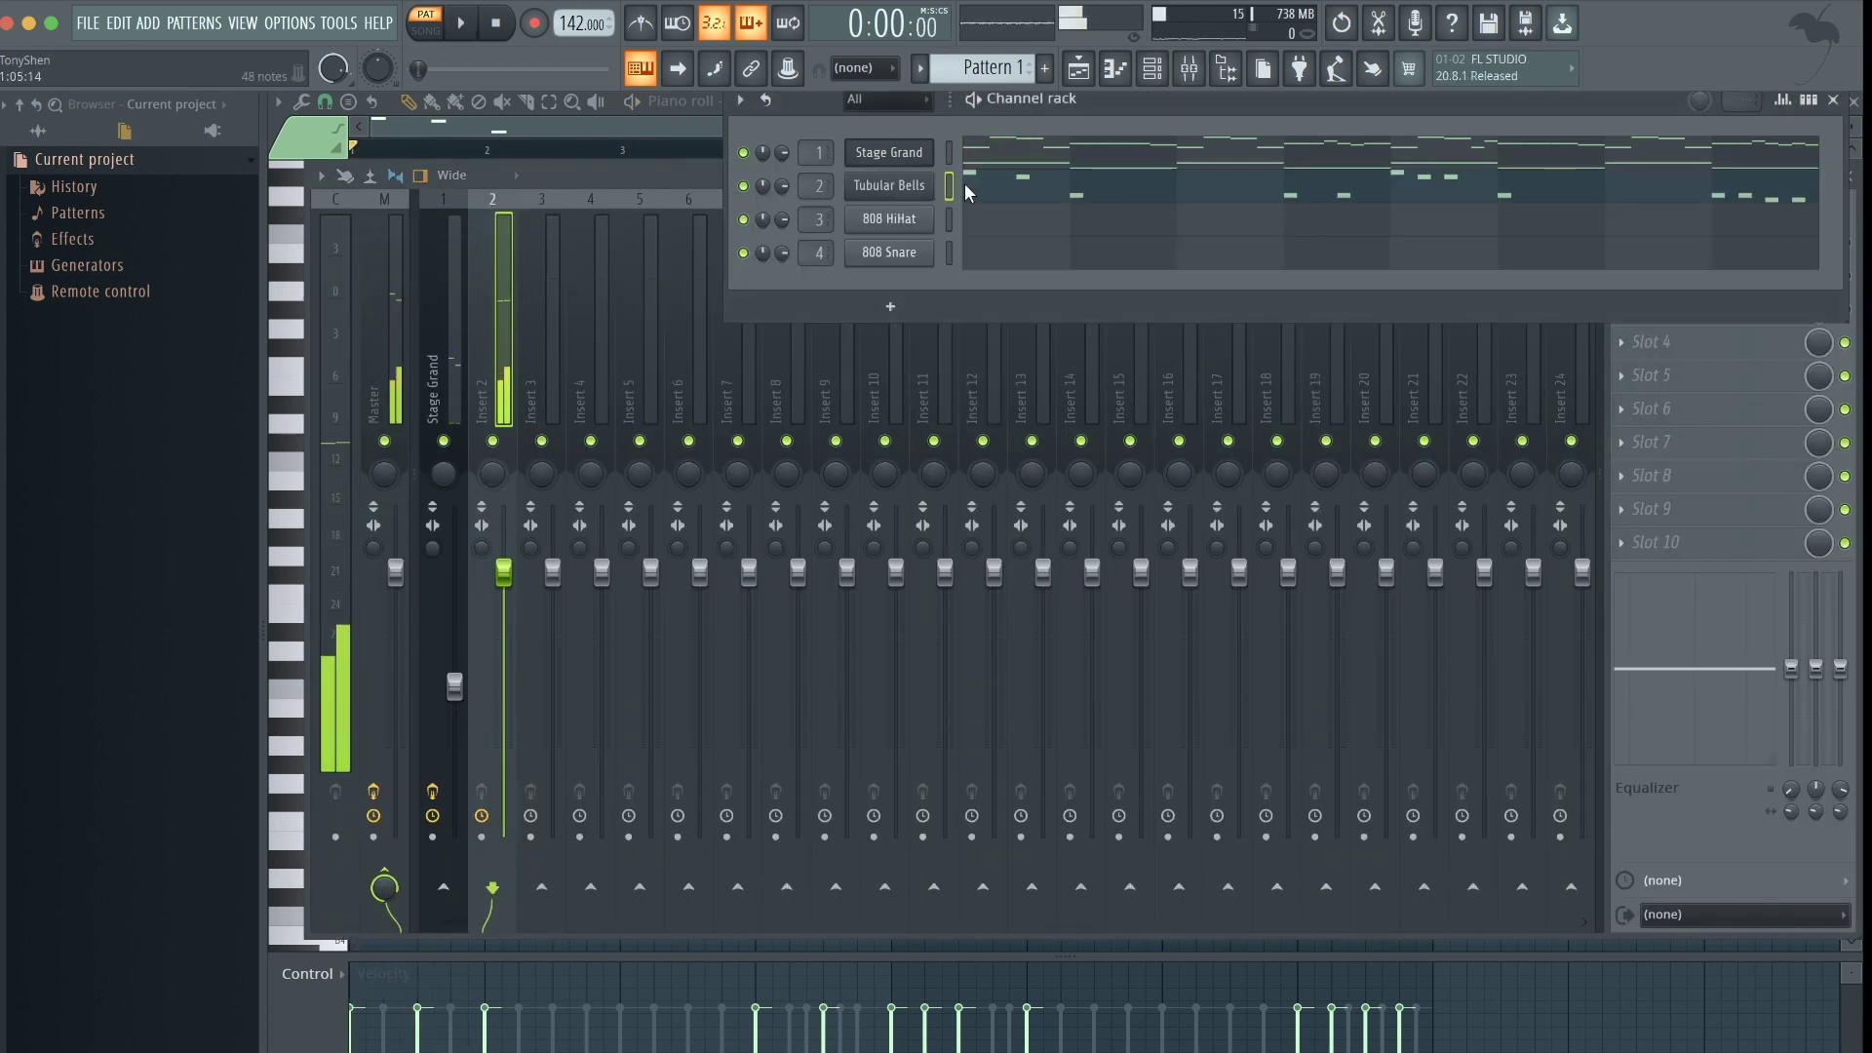
left_click(487, 304)
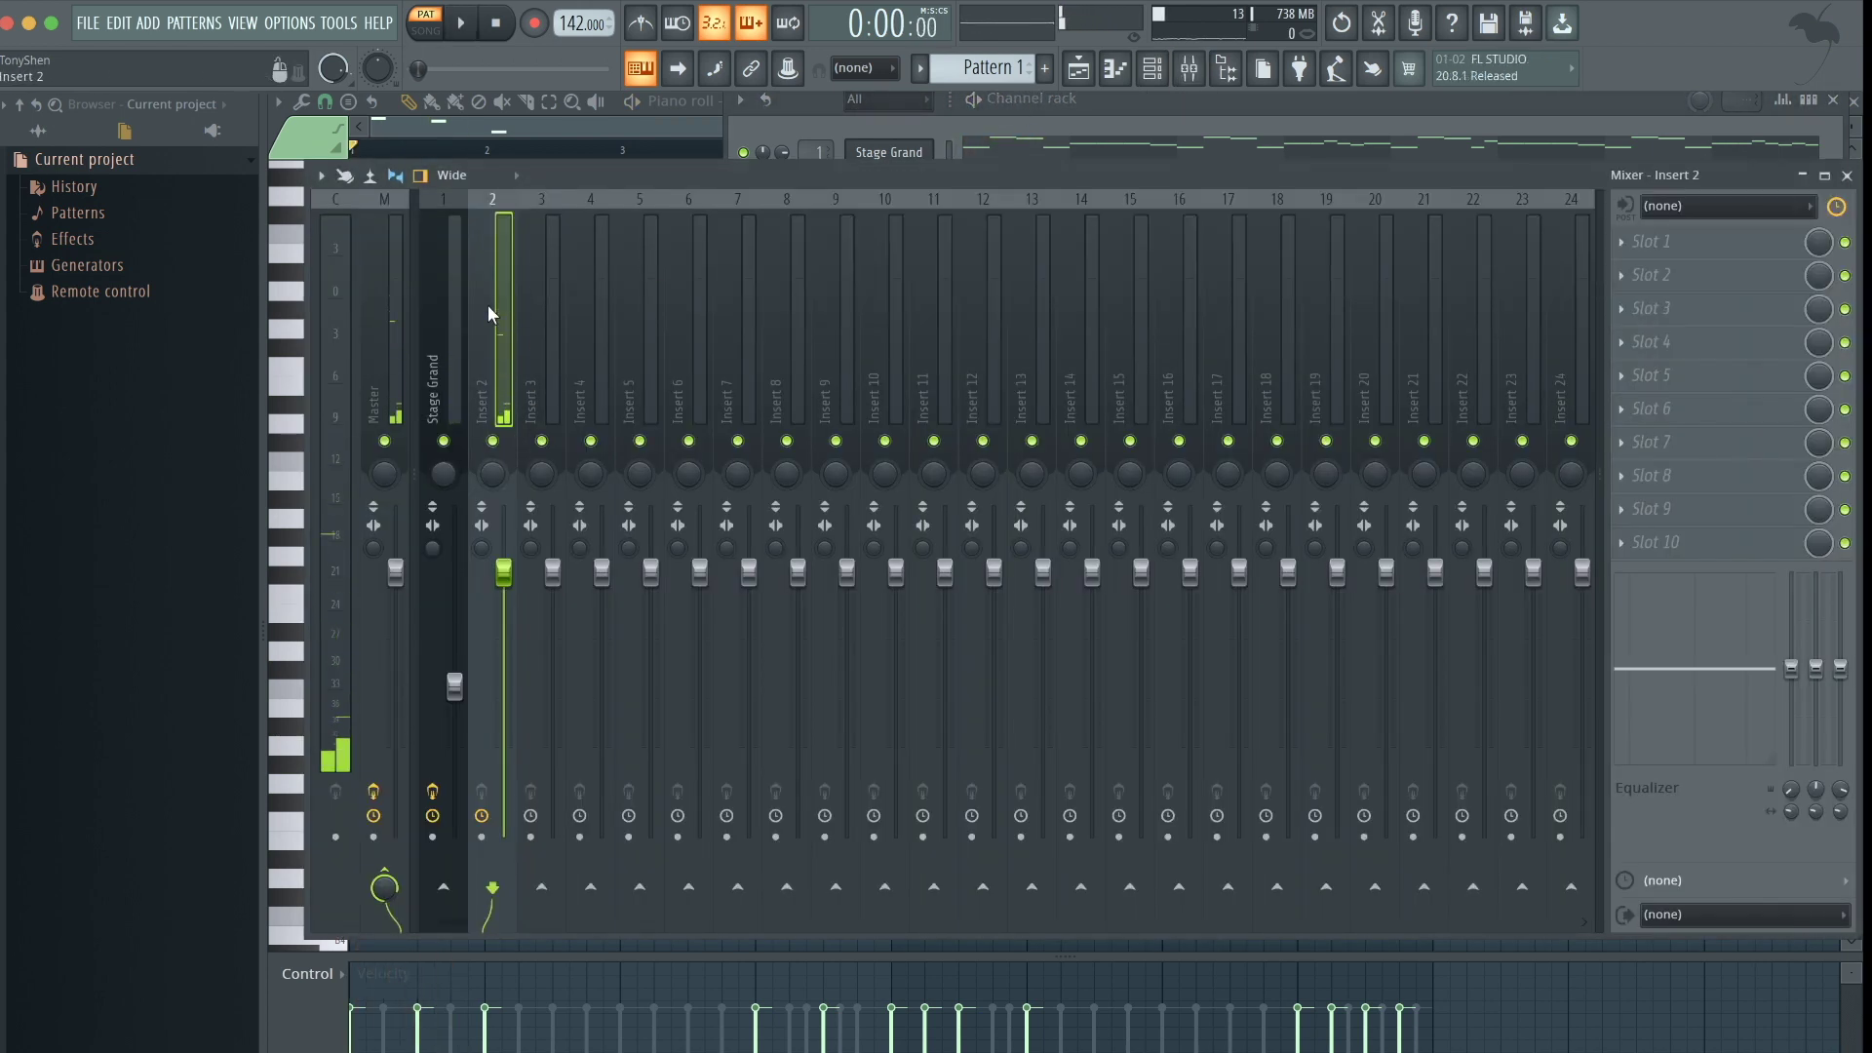
key("ctrl+l")
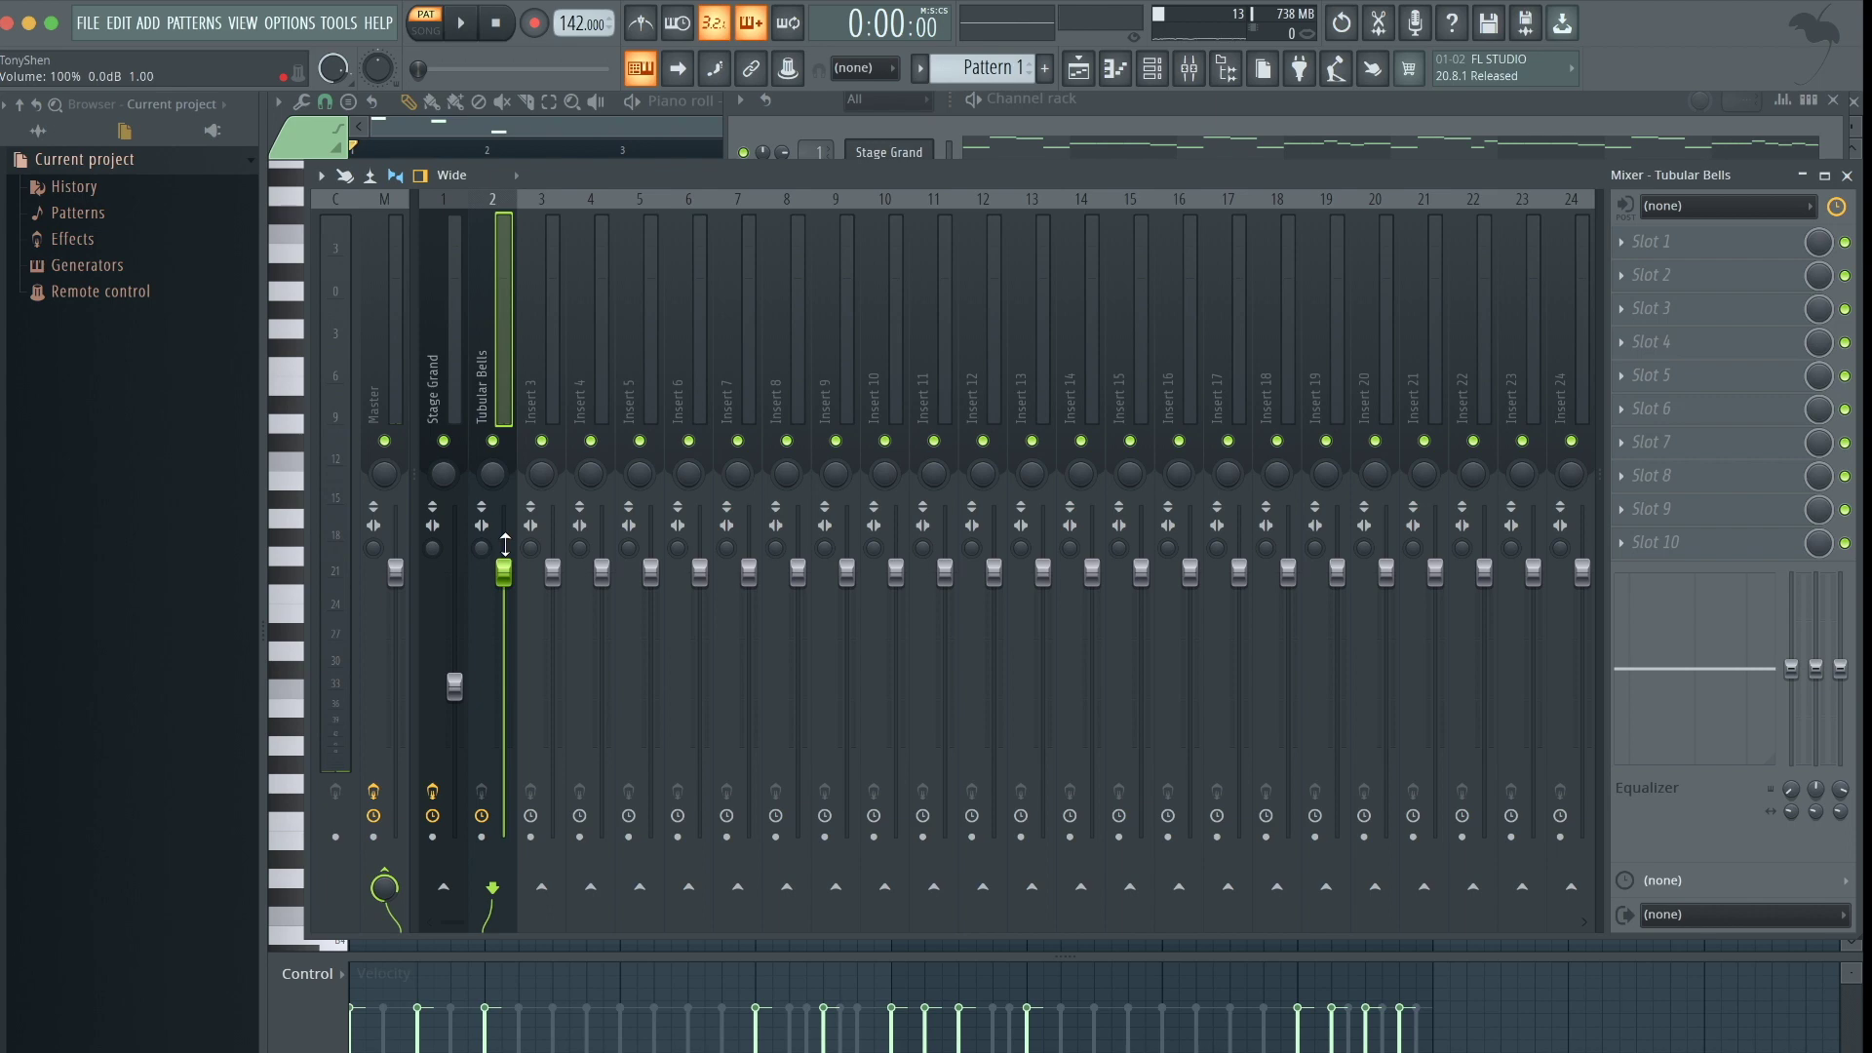
Add Fruity Parametric EQ 2 to the Tubular Bells track's first effect slot and pull band 1 down to -18 dB at about 1127 Hz
key("space")
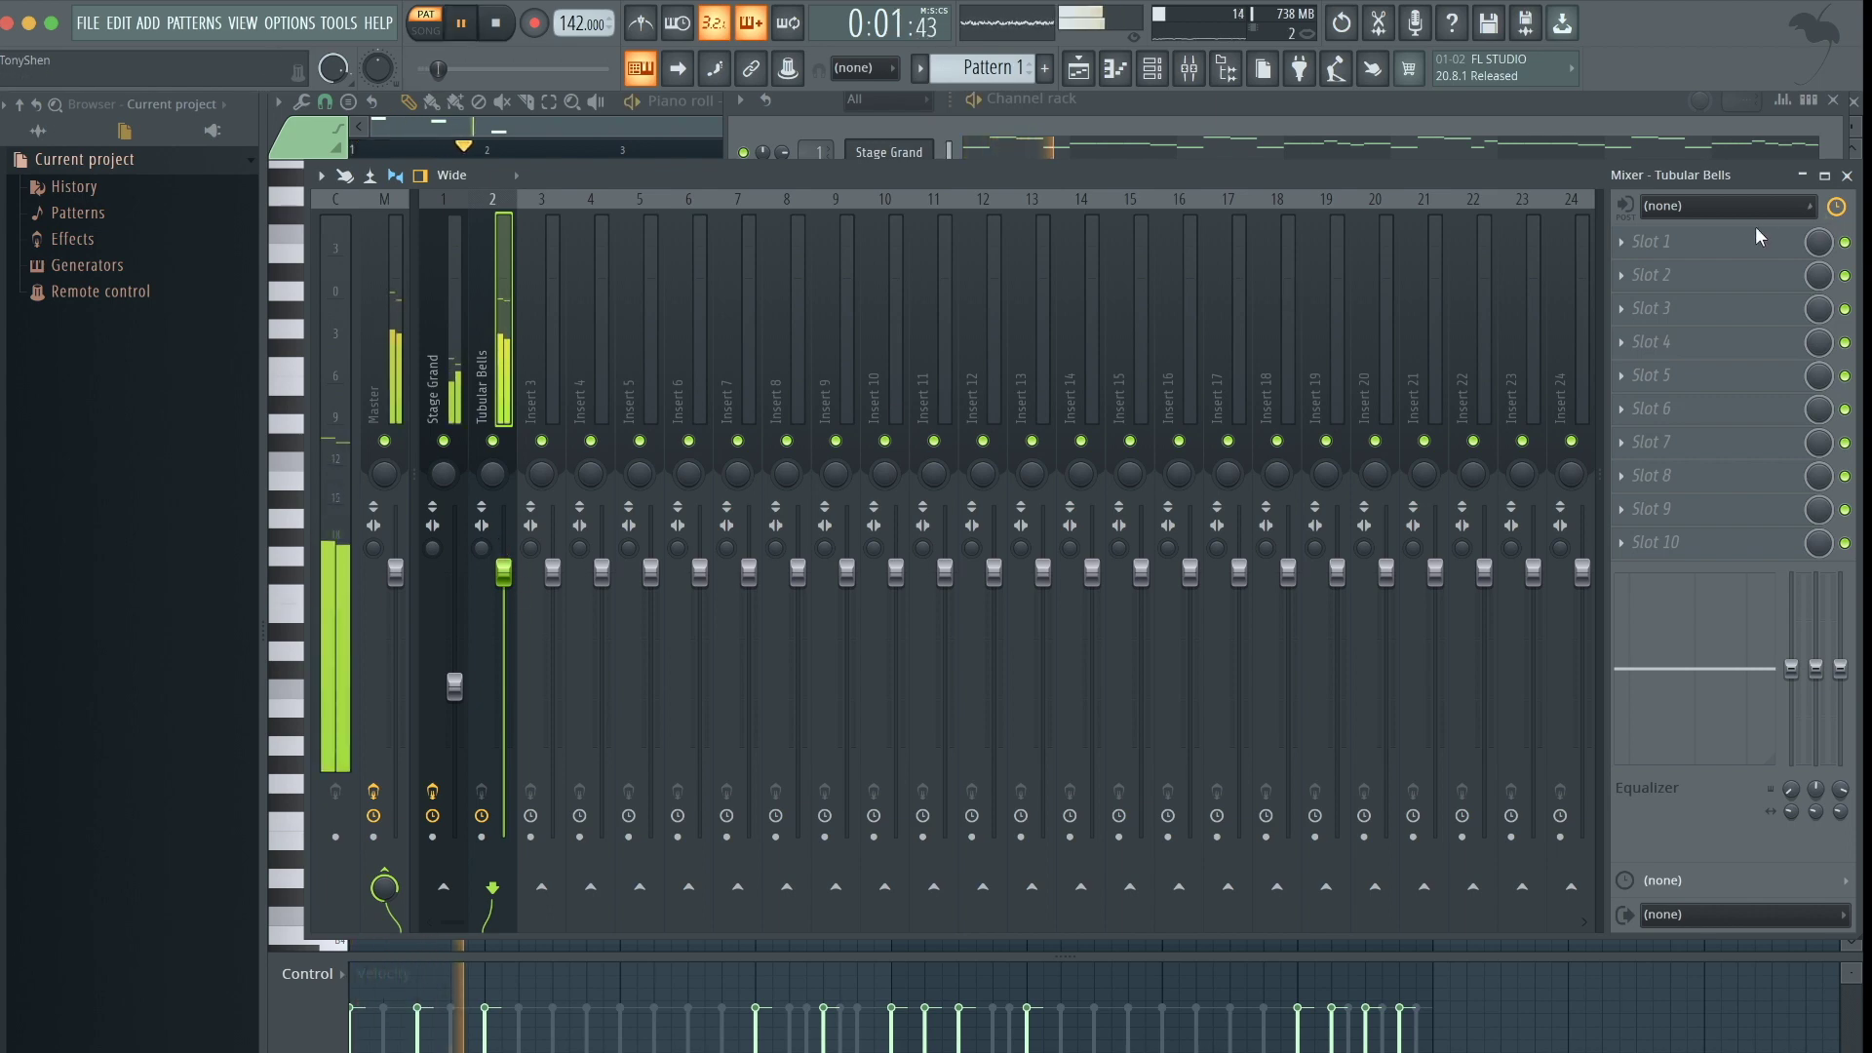
left_click(1676, 241)
left_click(1365, 601)
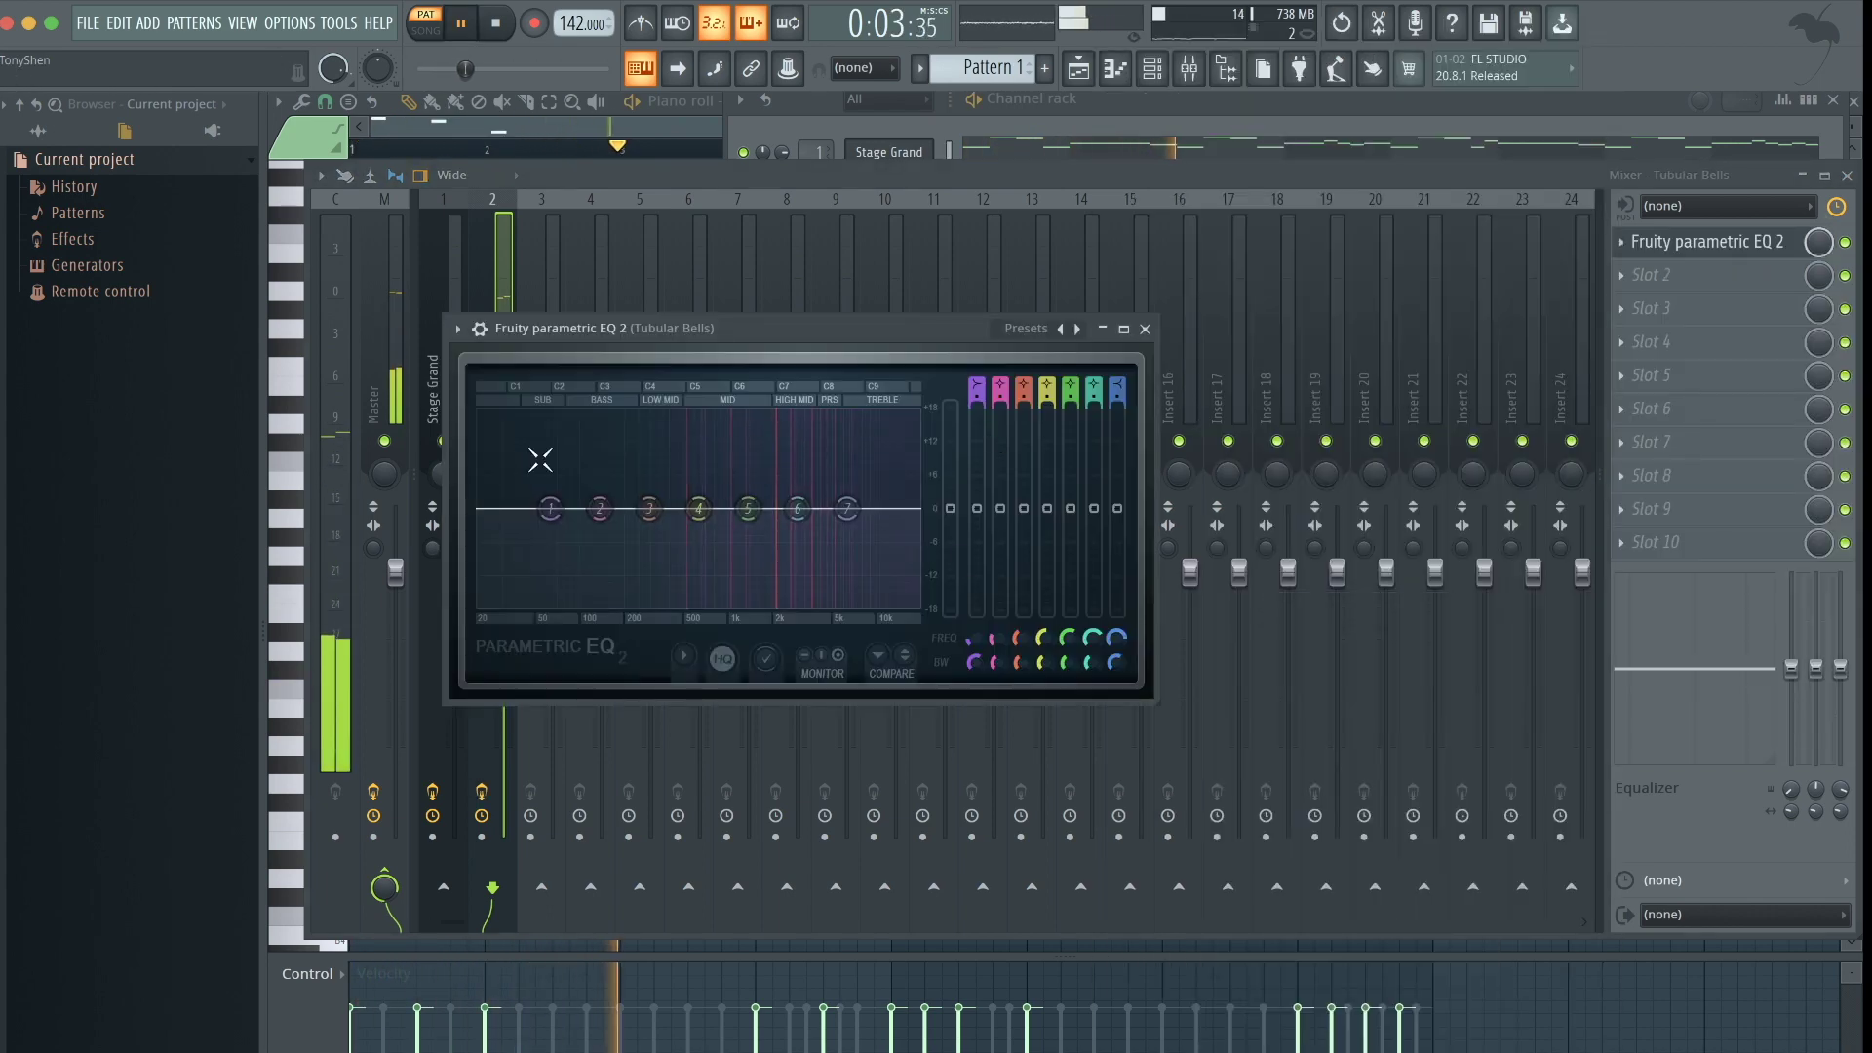
left_click_drag(560, 529, 736, 602)
key("space")
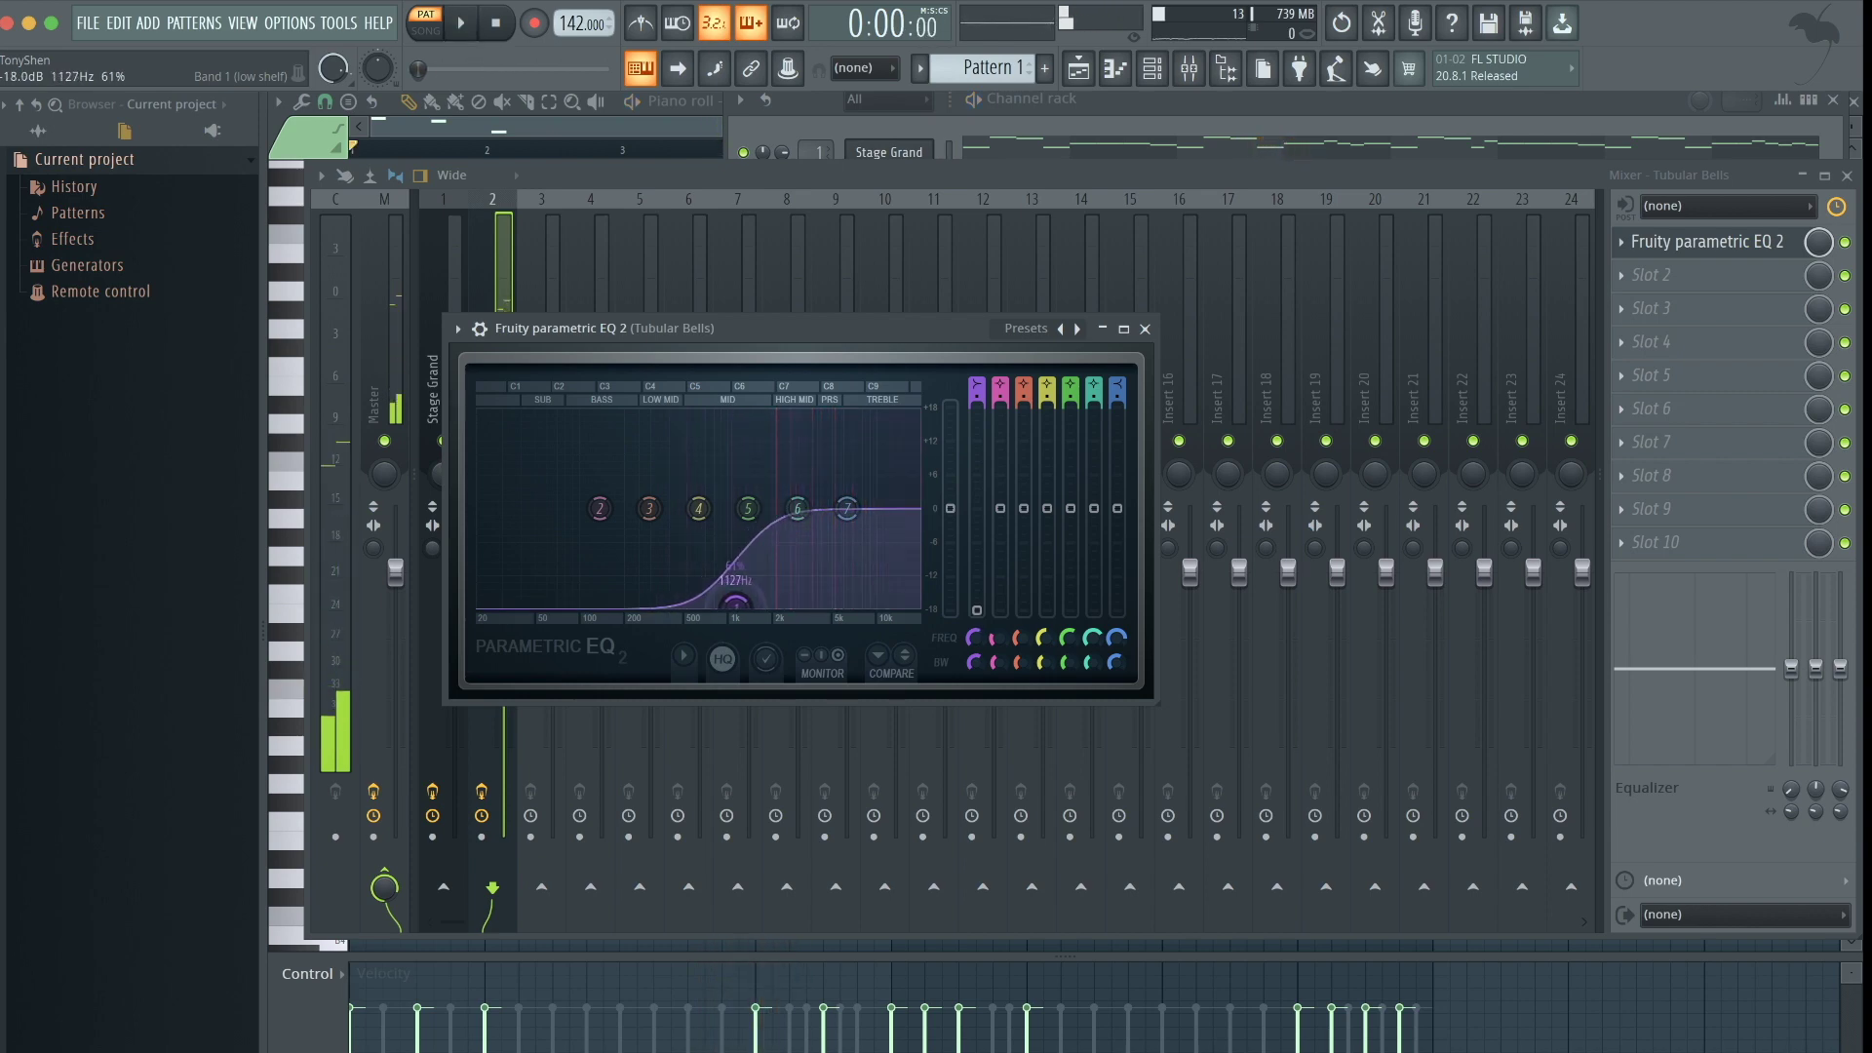
Shift the EQ's low cut slightly higher, lower the band 7 high shelf past -6 dB near 9 kHz and close the EQ
left_click_drag(733, 602, 751, 601)
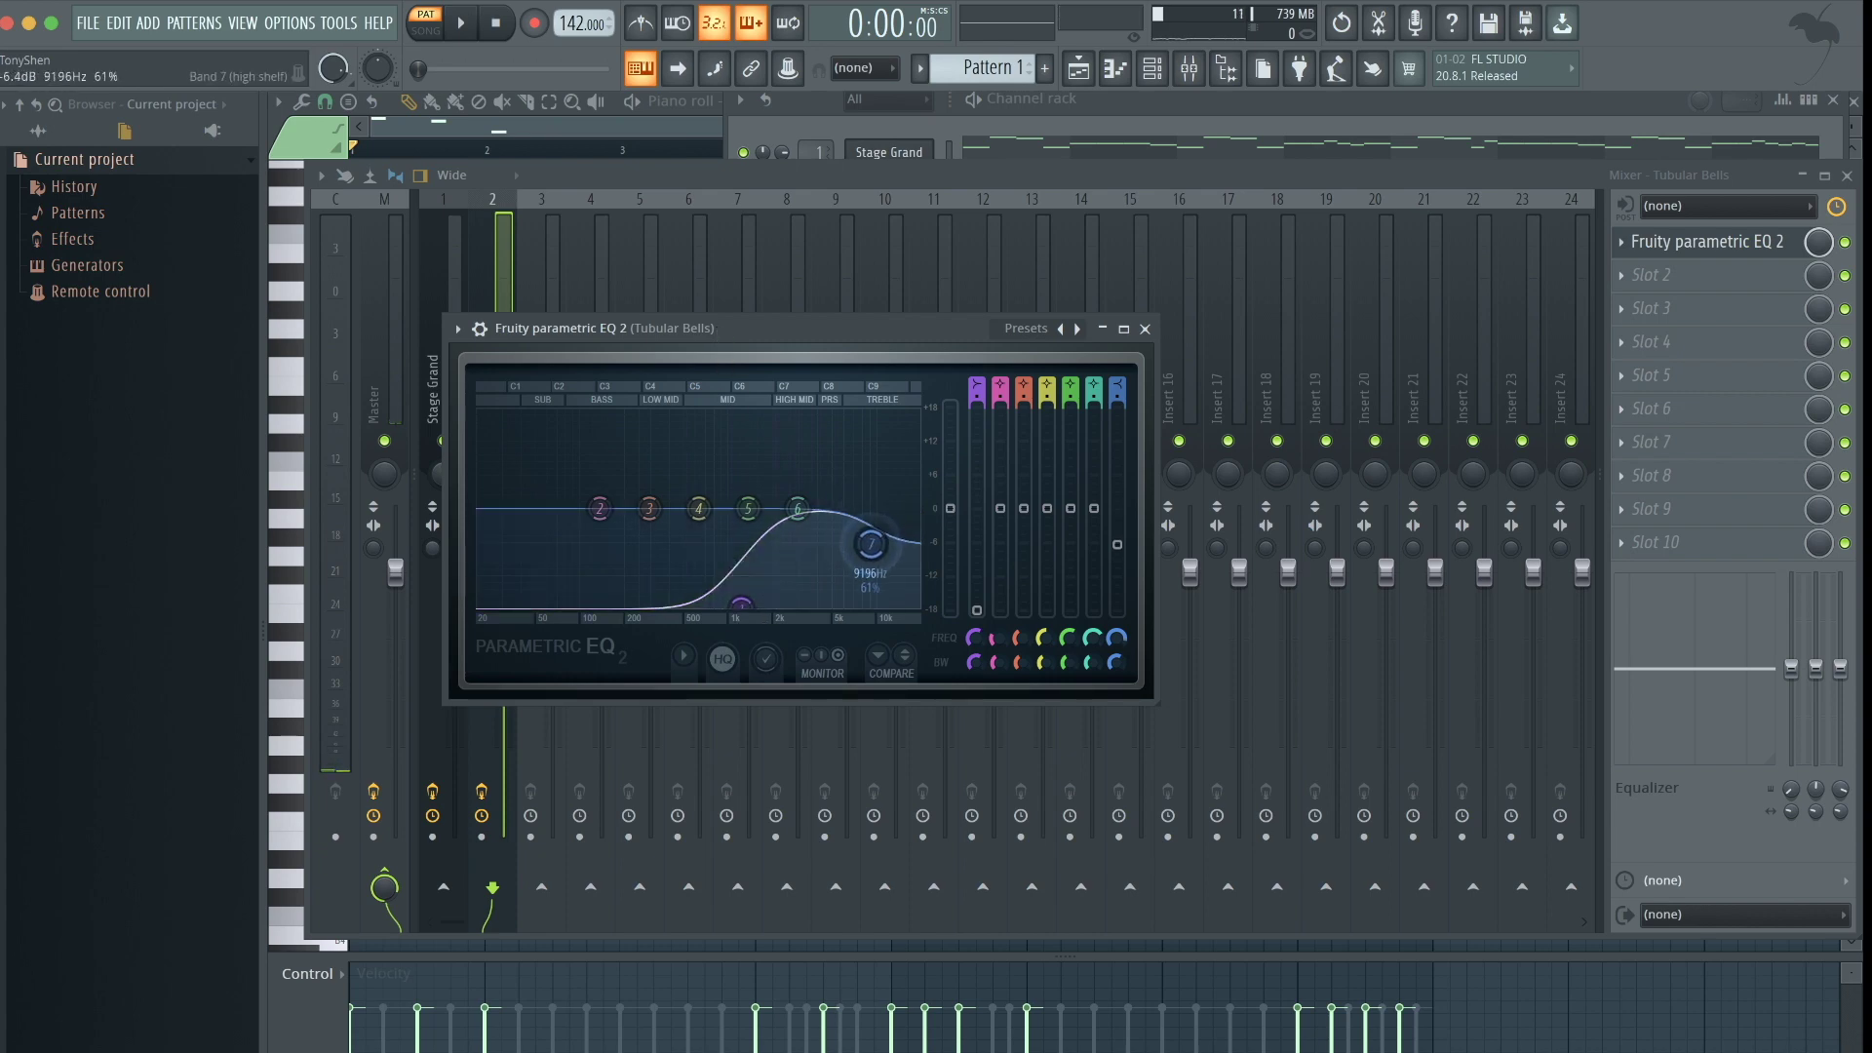
left_click_drag(877, 556, 876, 564)
left_click(1142, 328)
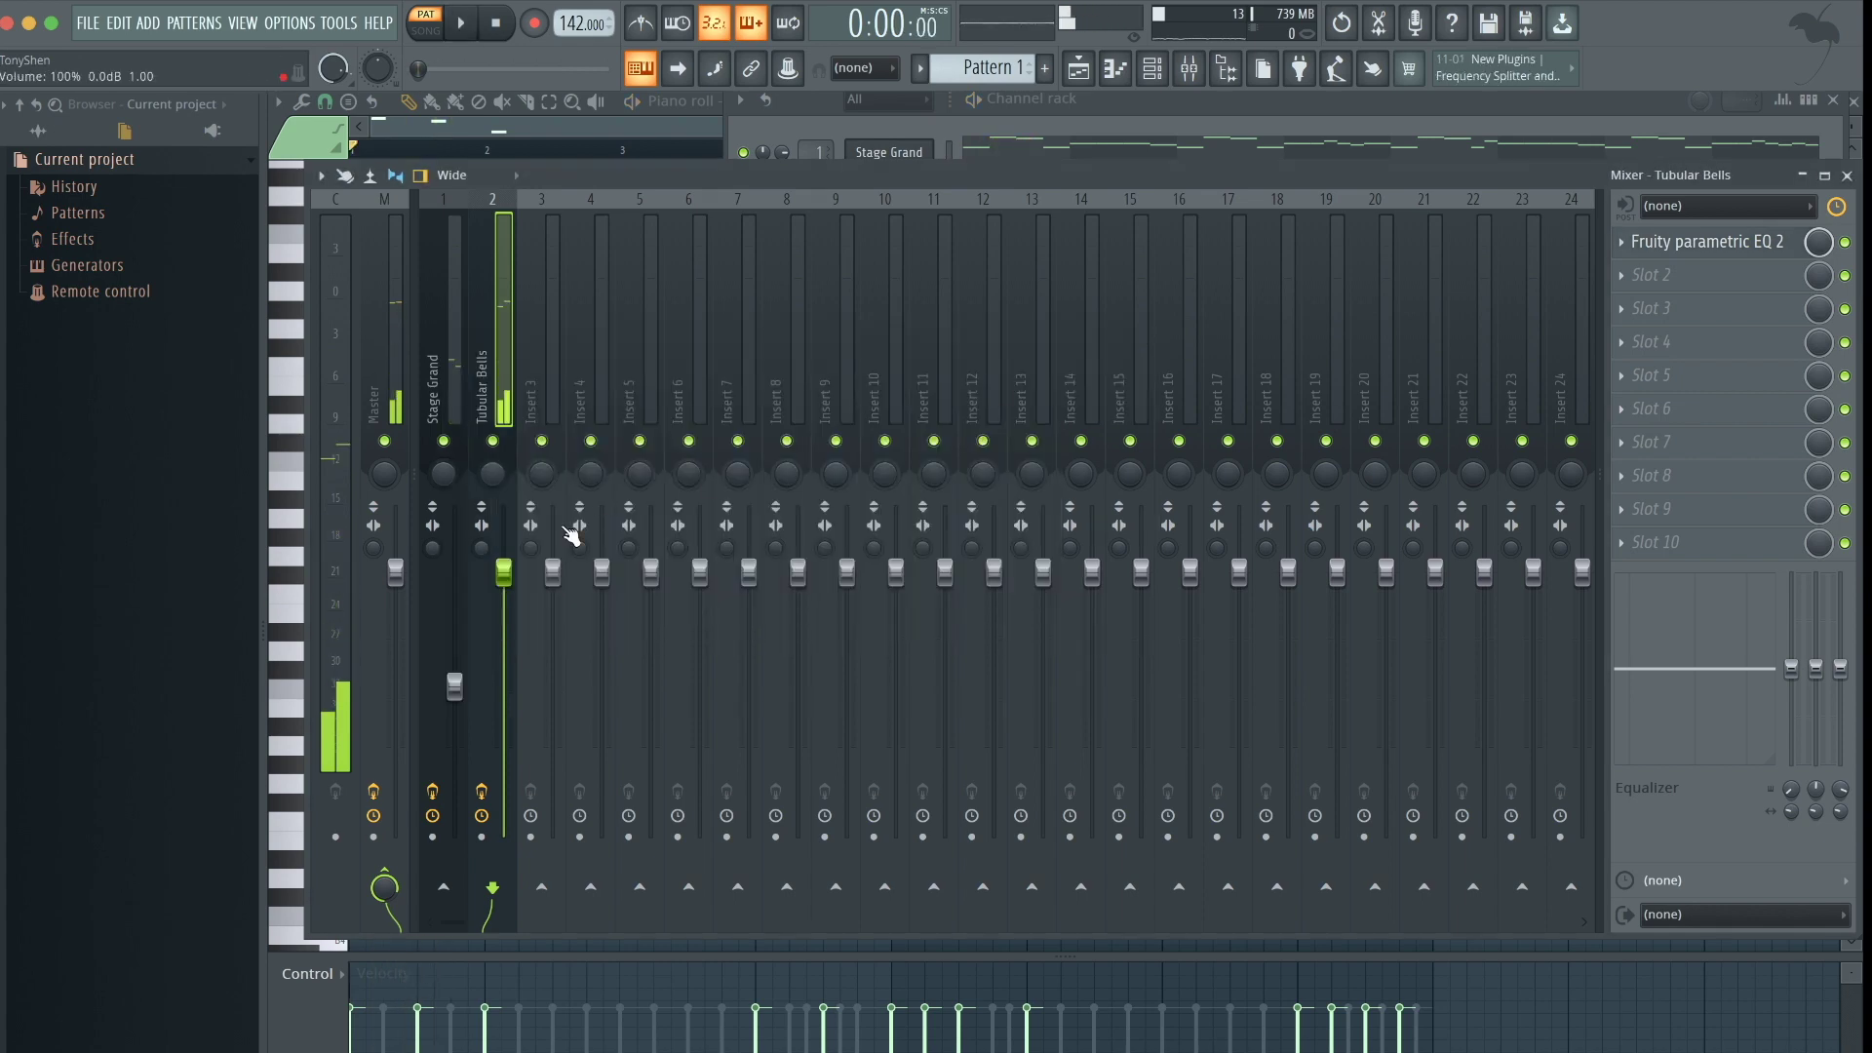
Balance the mix during playback: lower the Tubular Bells track to slightly below -12 dB and raise the Stage Grand track slightly
key("space")
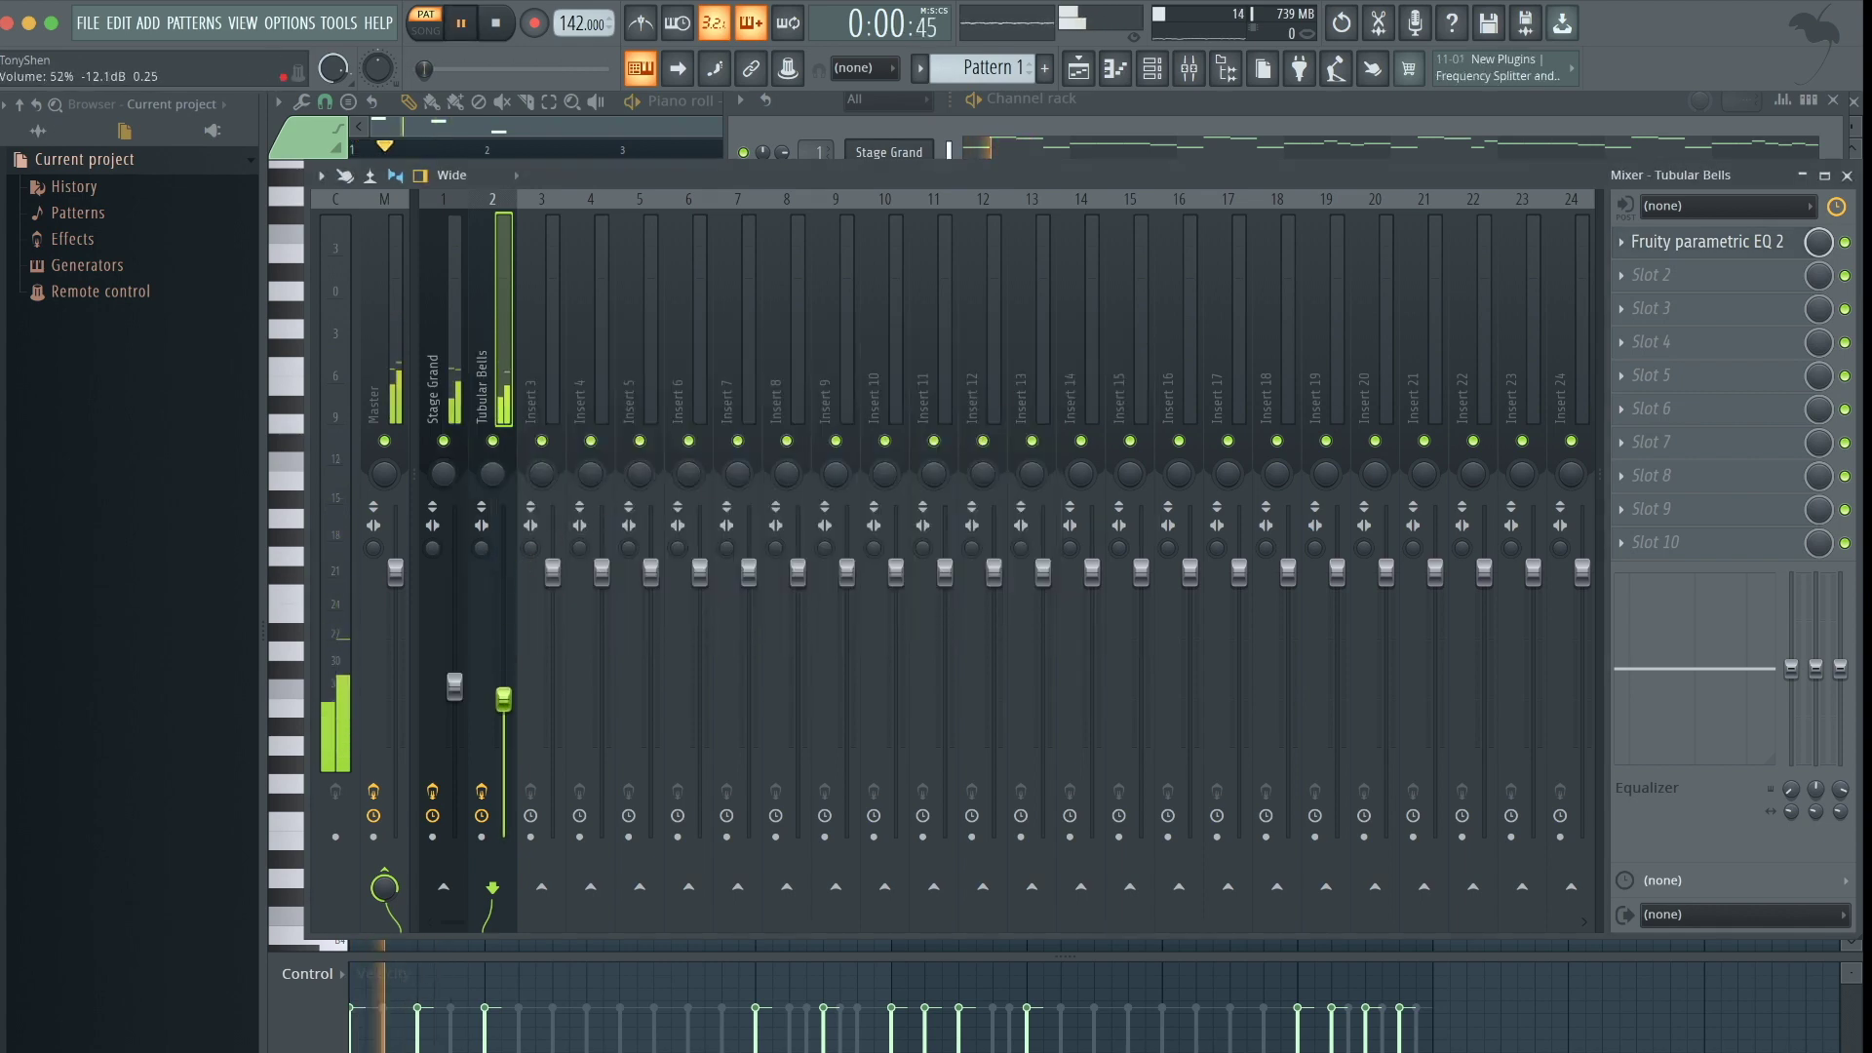
left_click(454, 686)
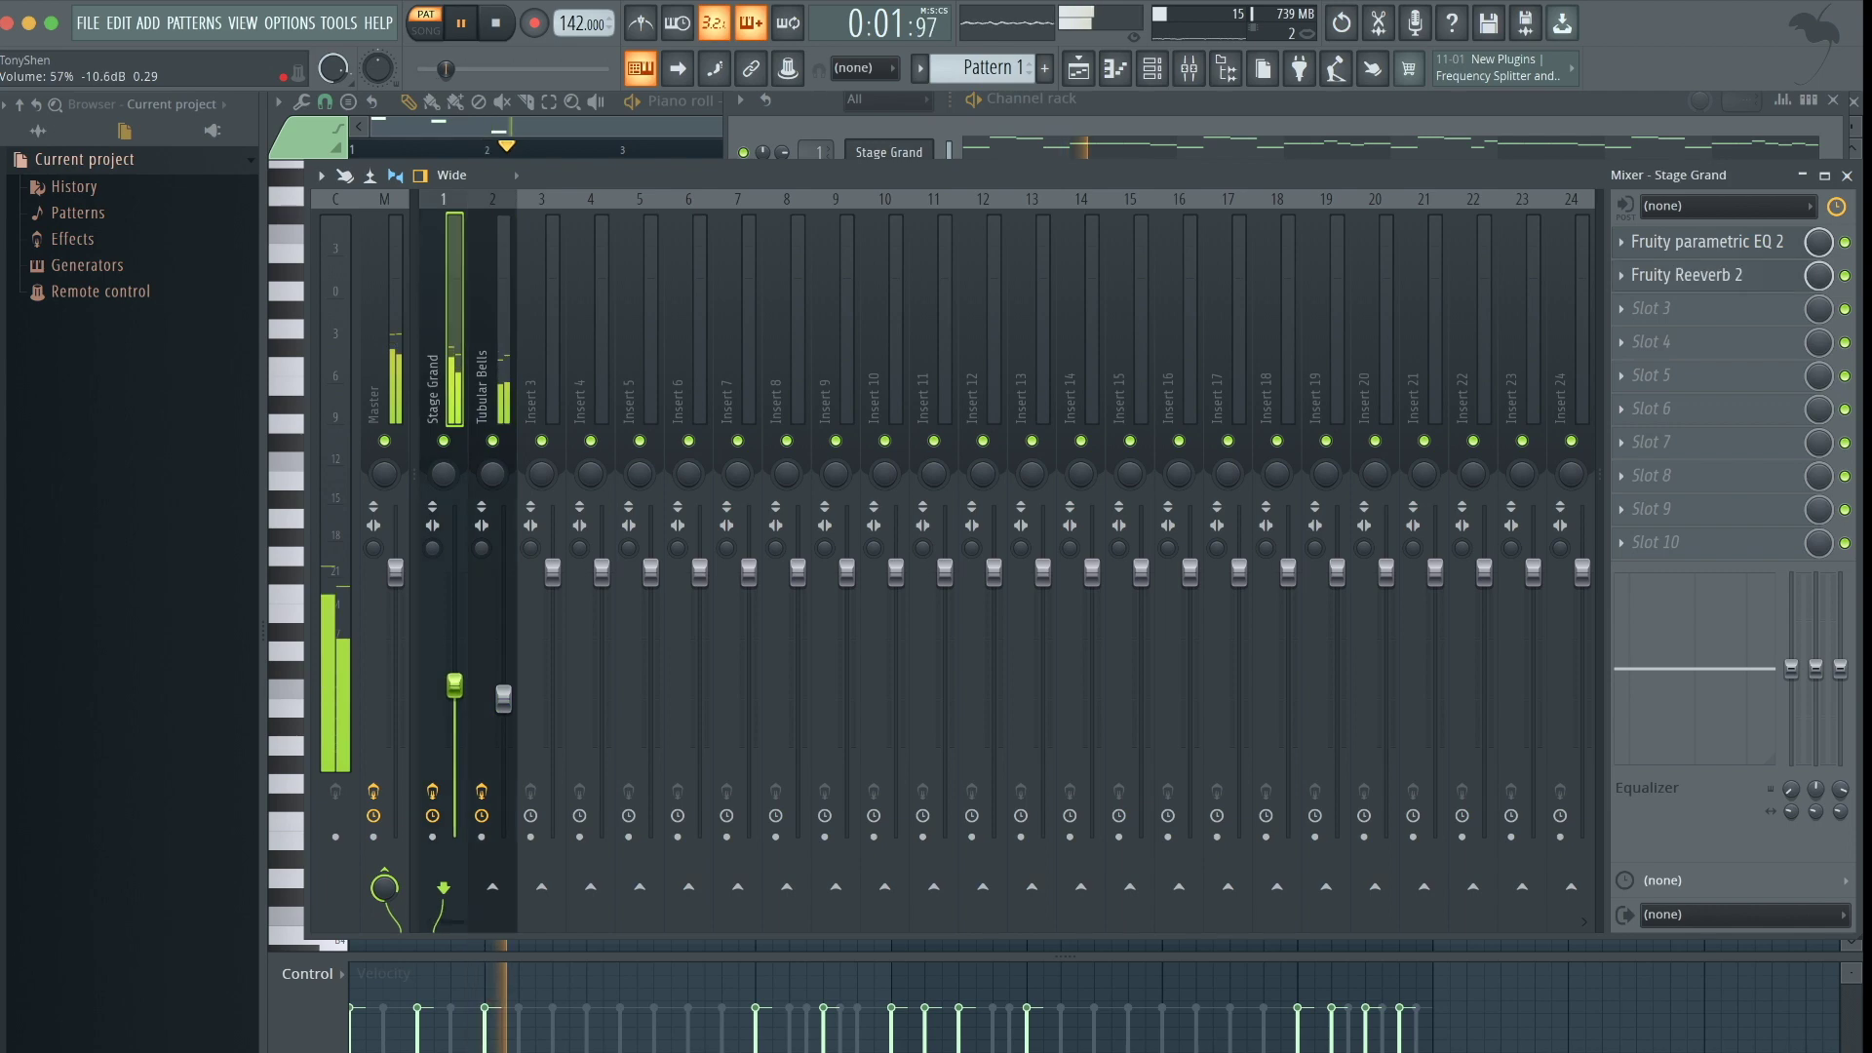
left_click(502, 698)
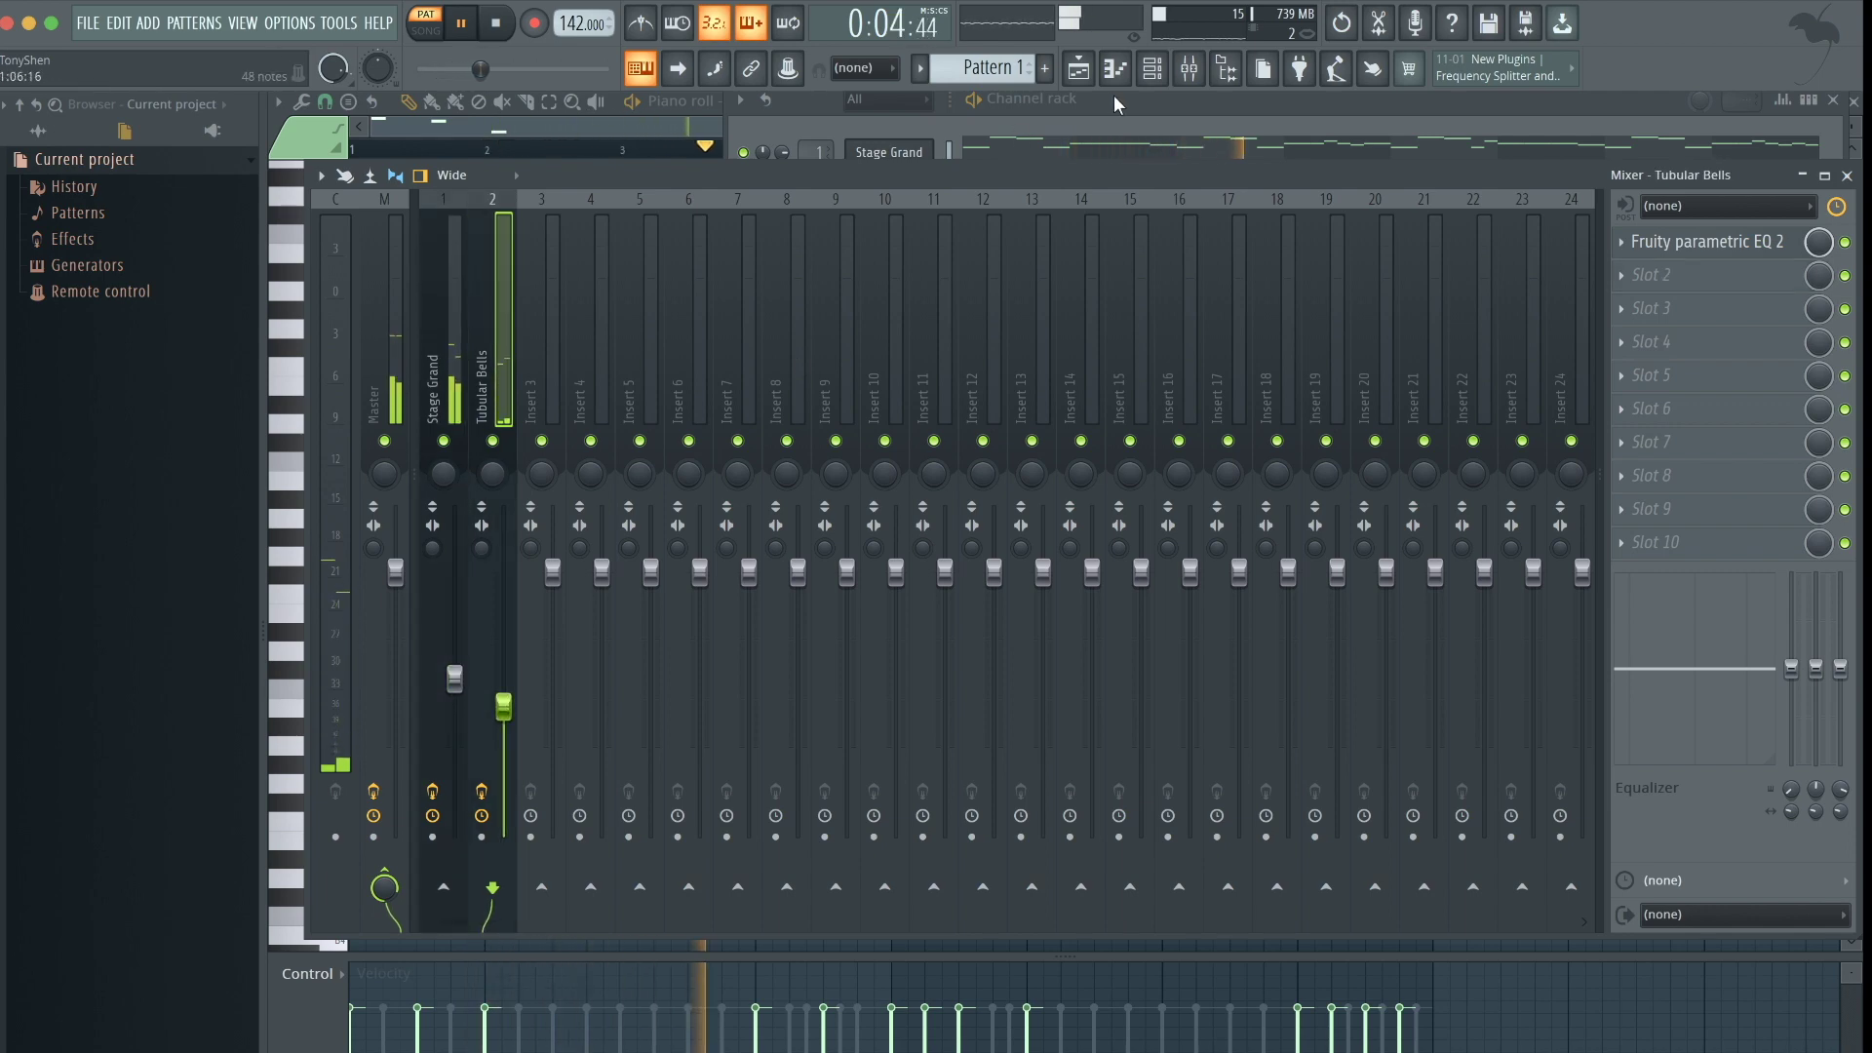
Bring the channel rack forward, switch the browser to all content and collapse the Patches folder
left_click(1008, 143)
left_click(44, 134)
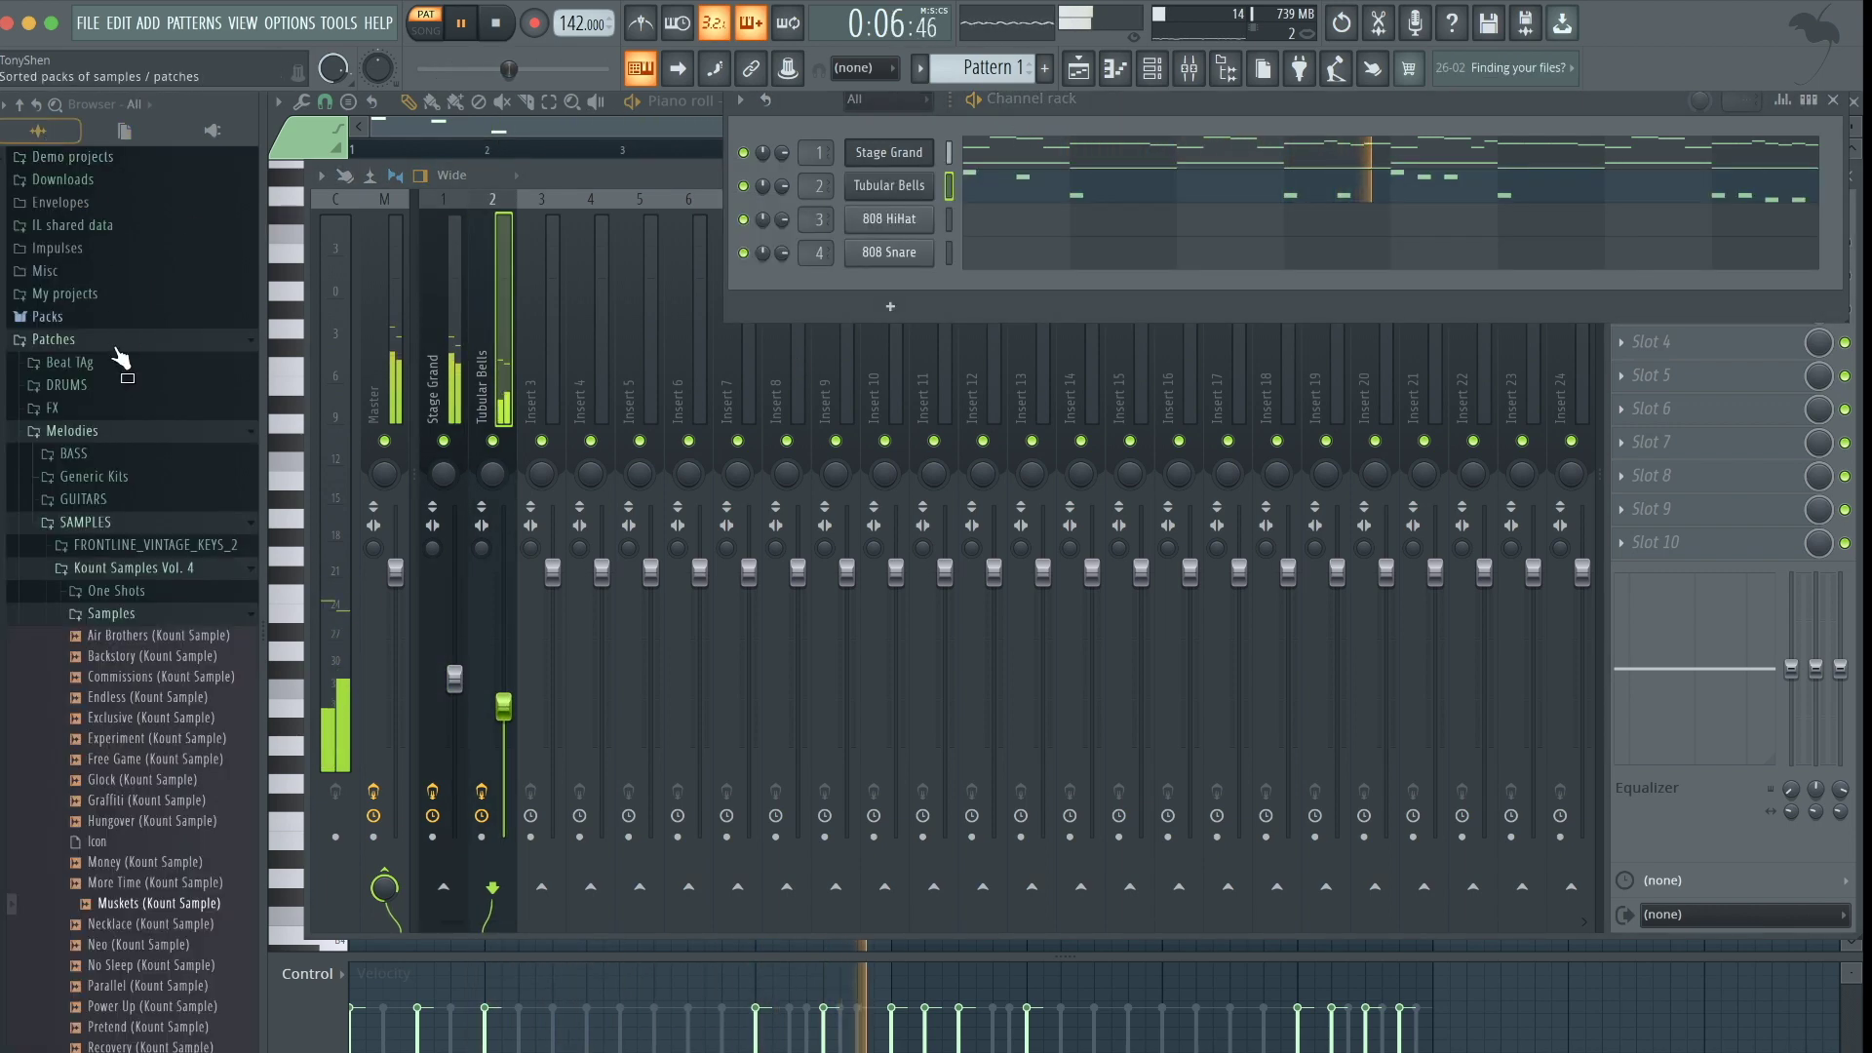
left_click(39, 340)
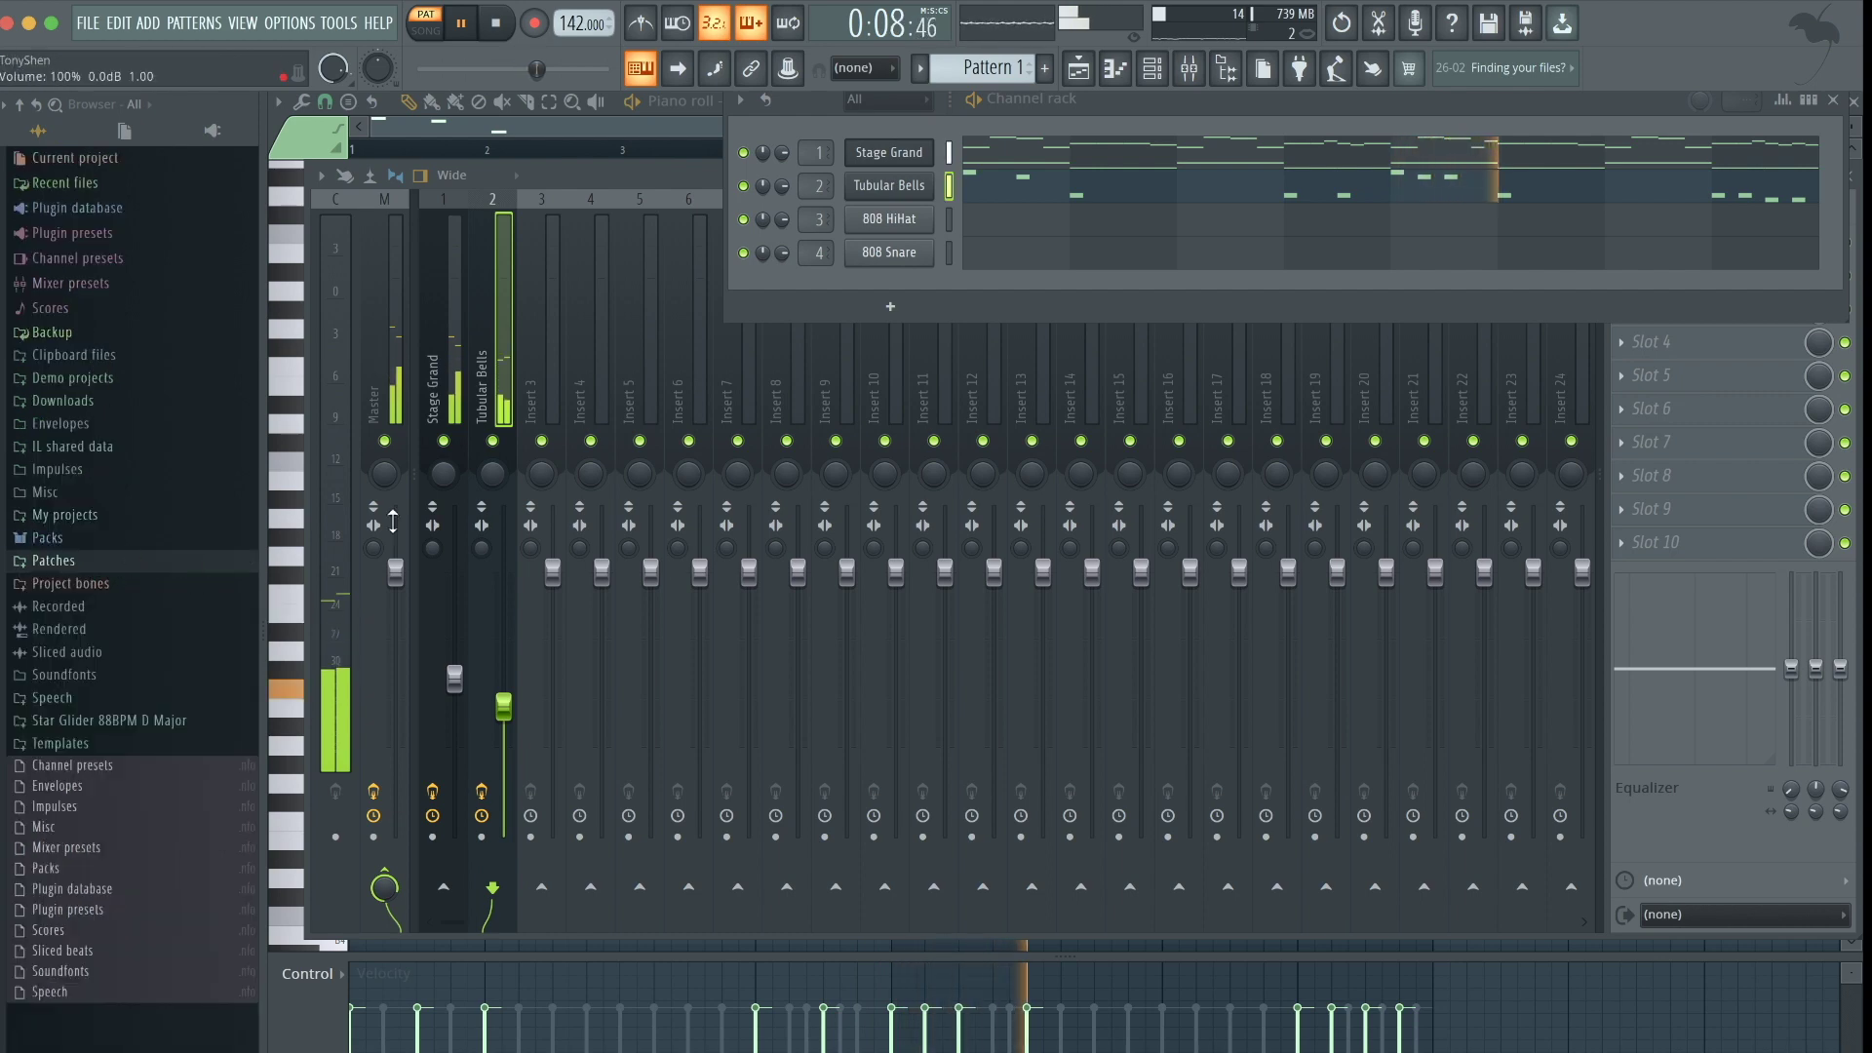
Lower the Tubular Bells track's volume a little more, expand the Patches folder in the browser and stop playback
left_click_drag(503, 706, 503, 724)
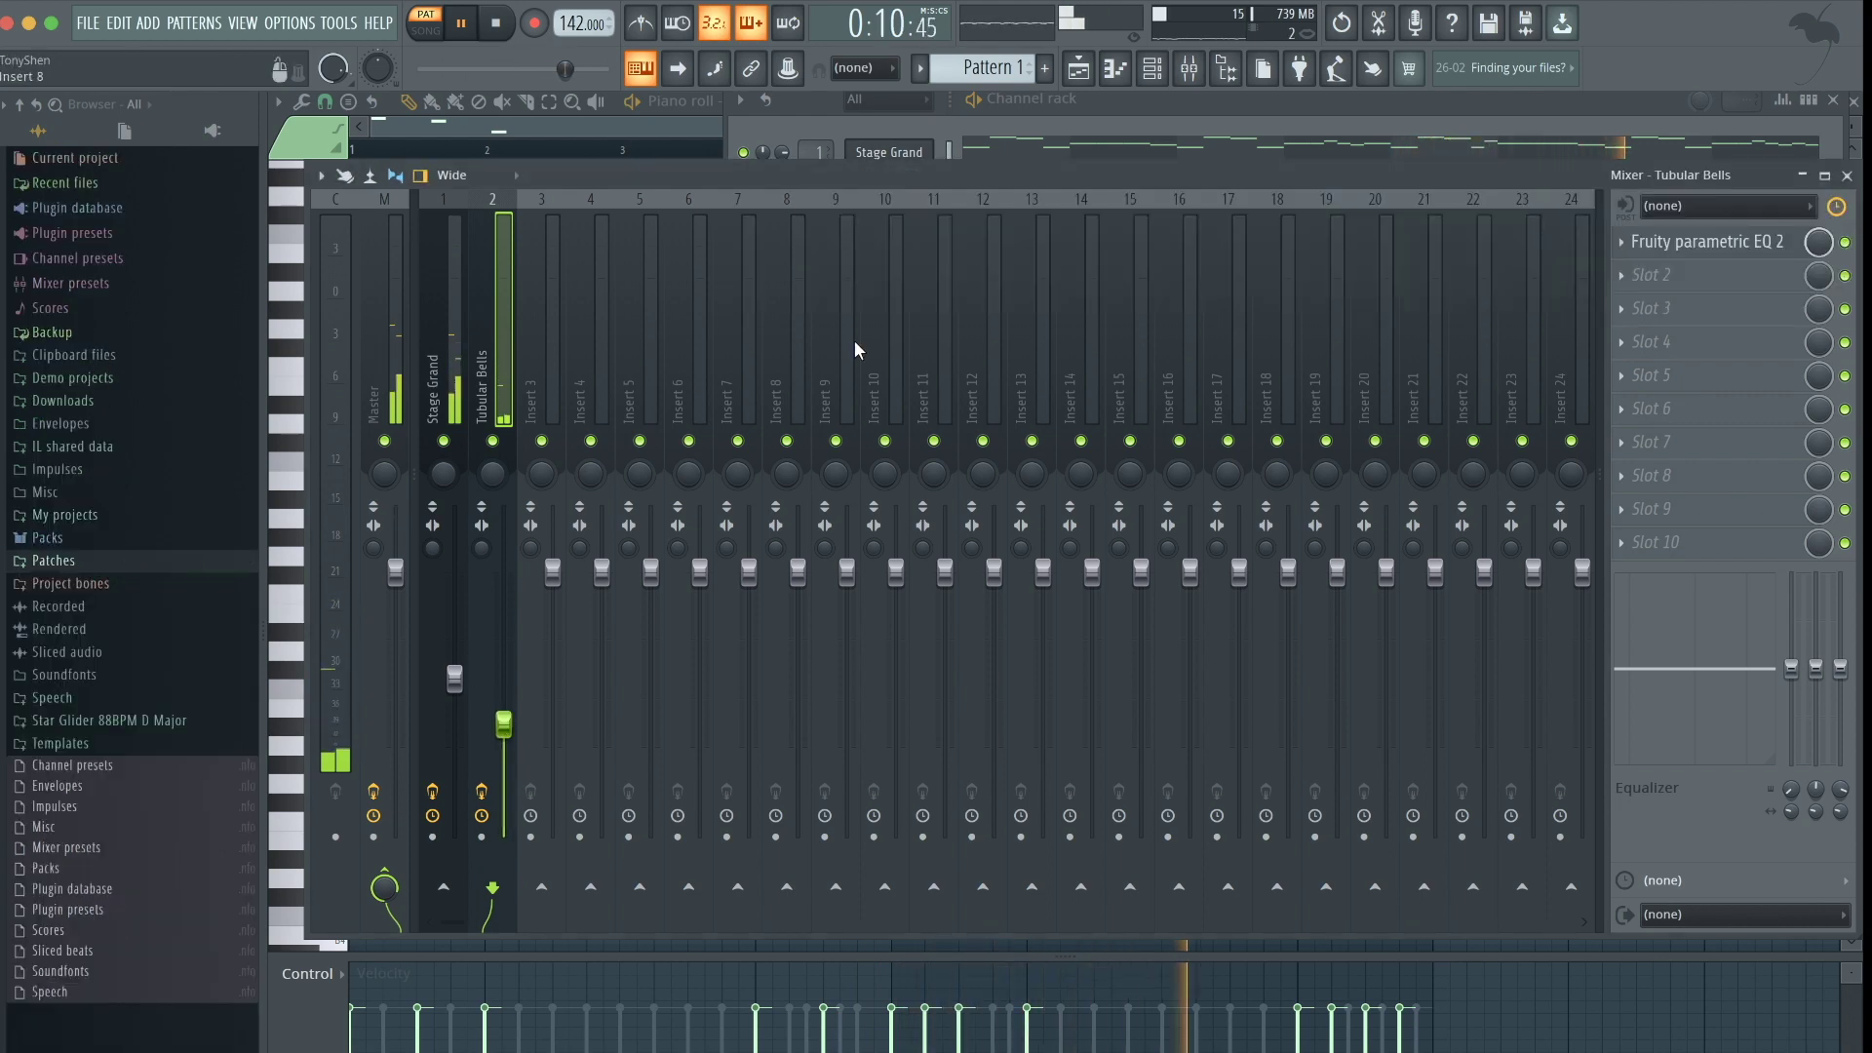
left_click(1120, 97)
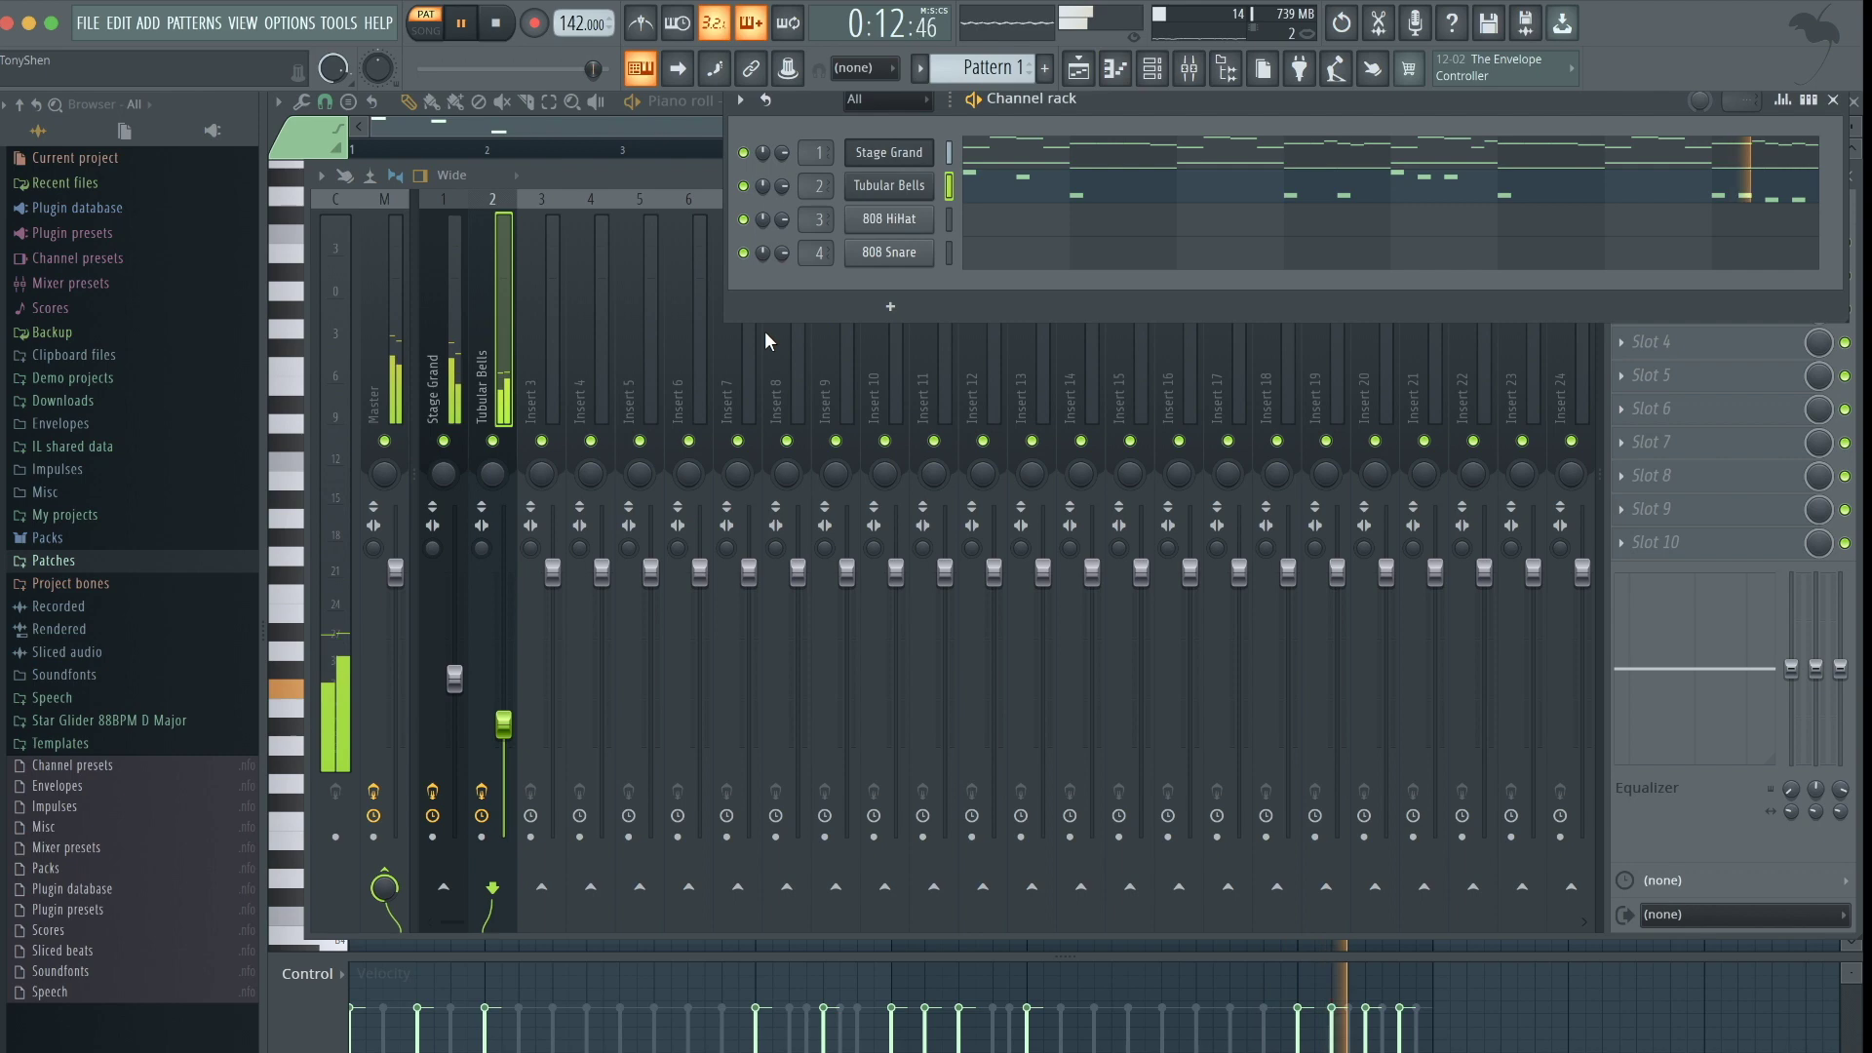
left_click(110, 560)
key("space")
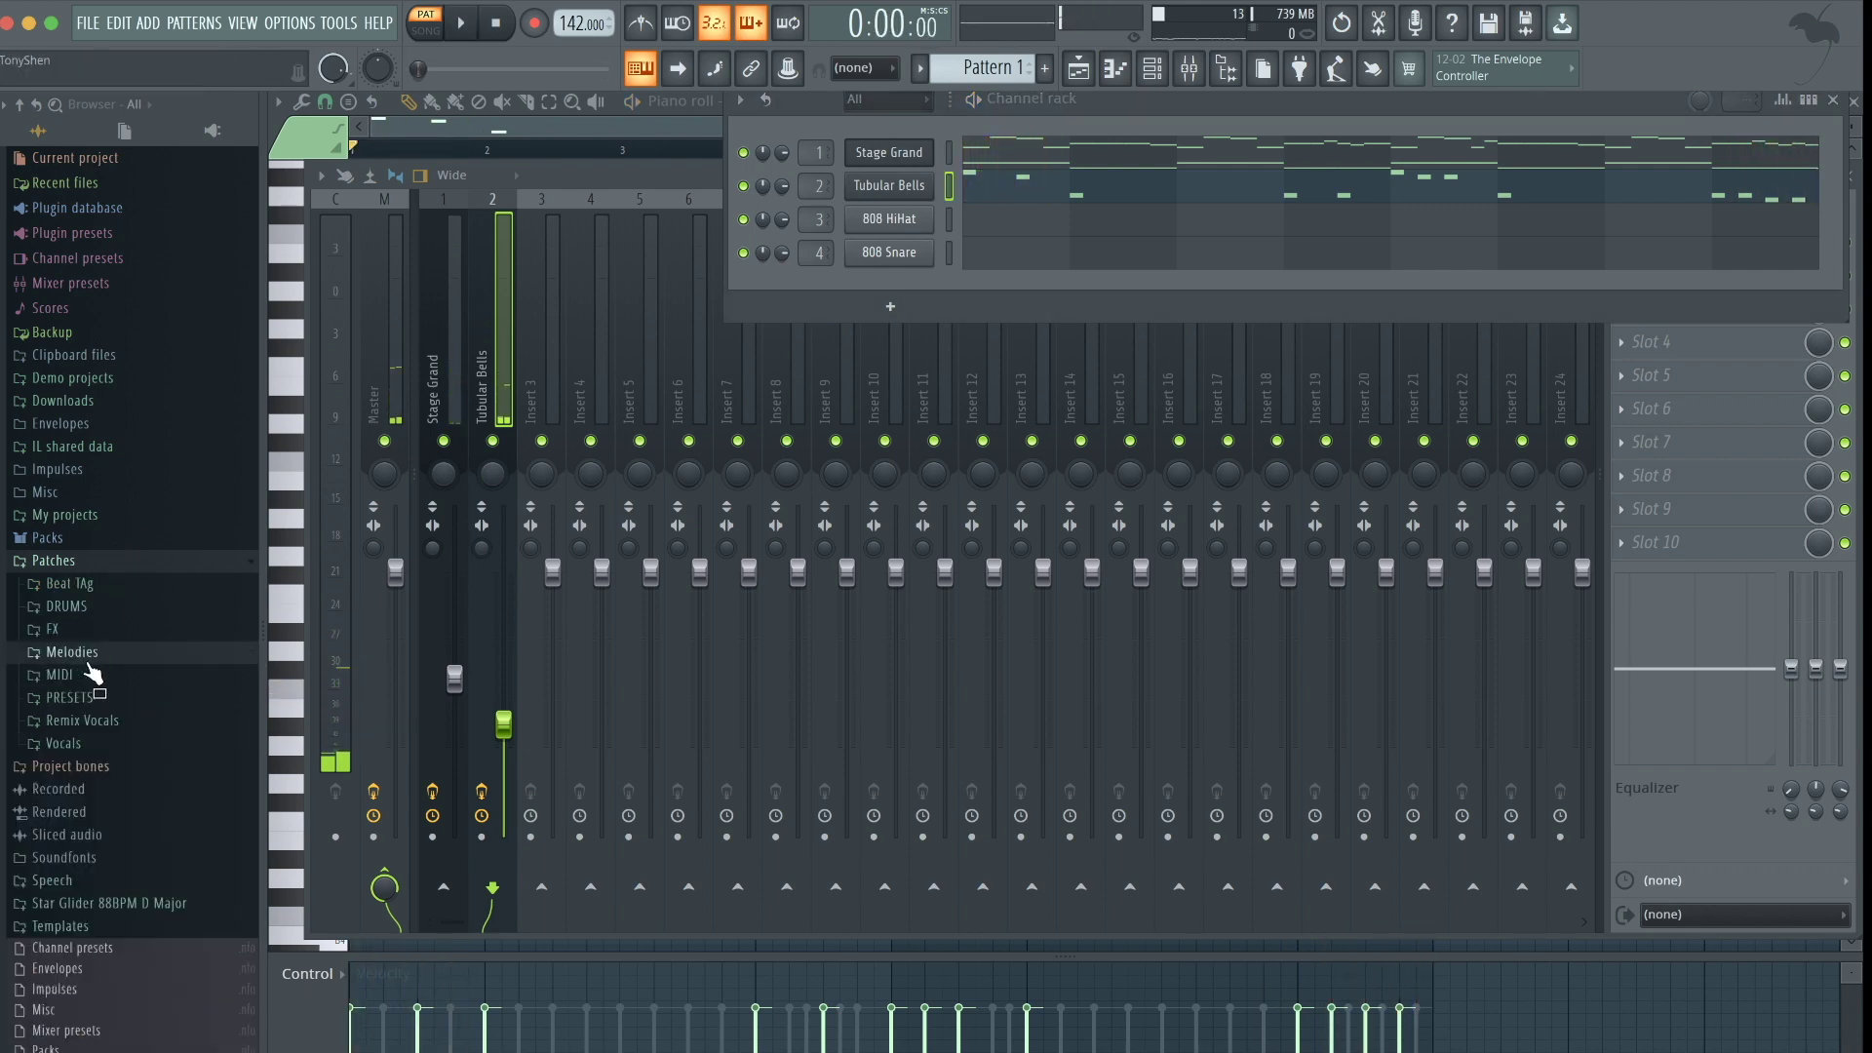
Load the swoop clap from Slap Pack VOL 3 in the DRUMS folder onto the 808 HiHat channel
left_click(106, 604)
scroll(110, 598, "down", 10)
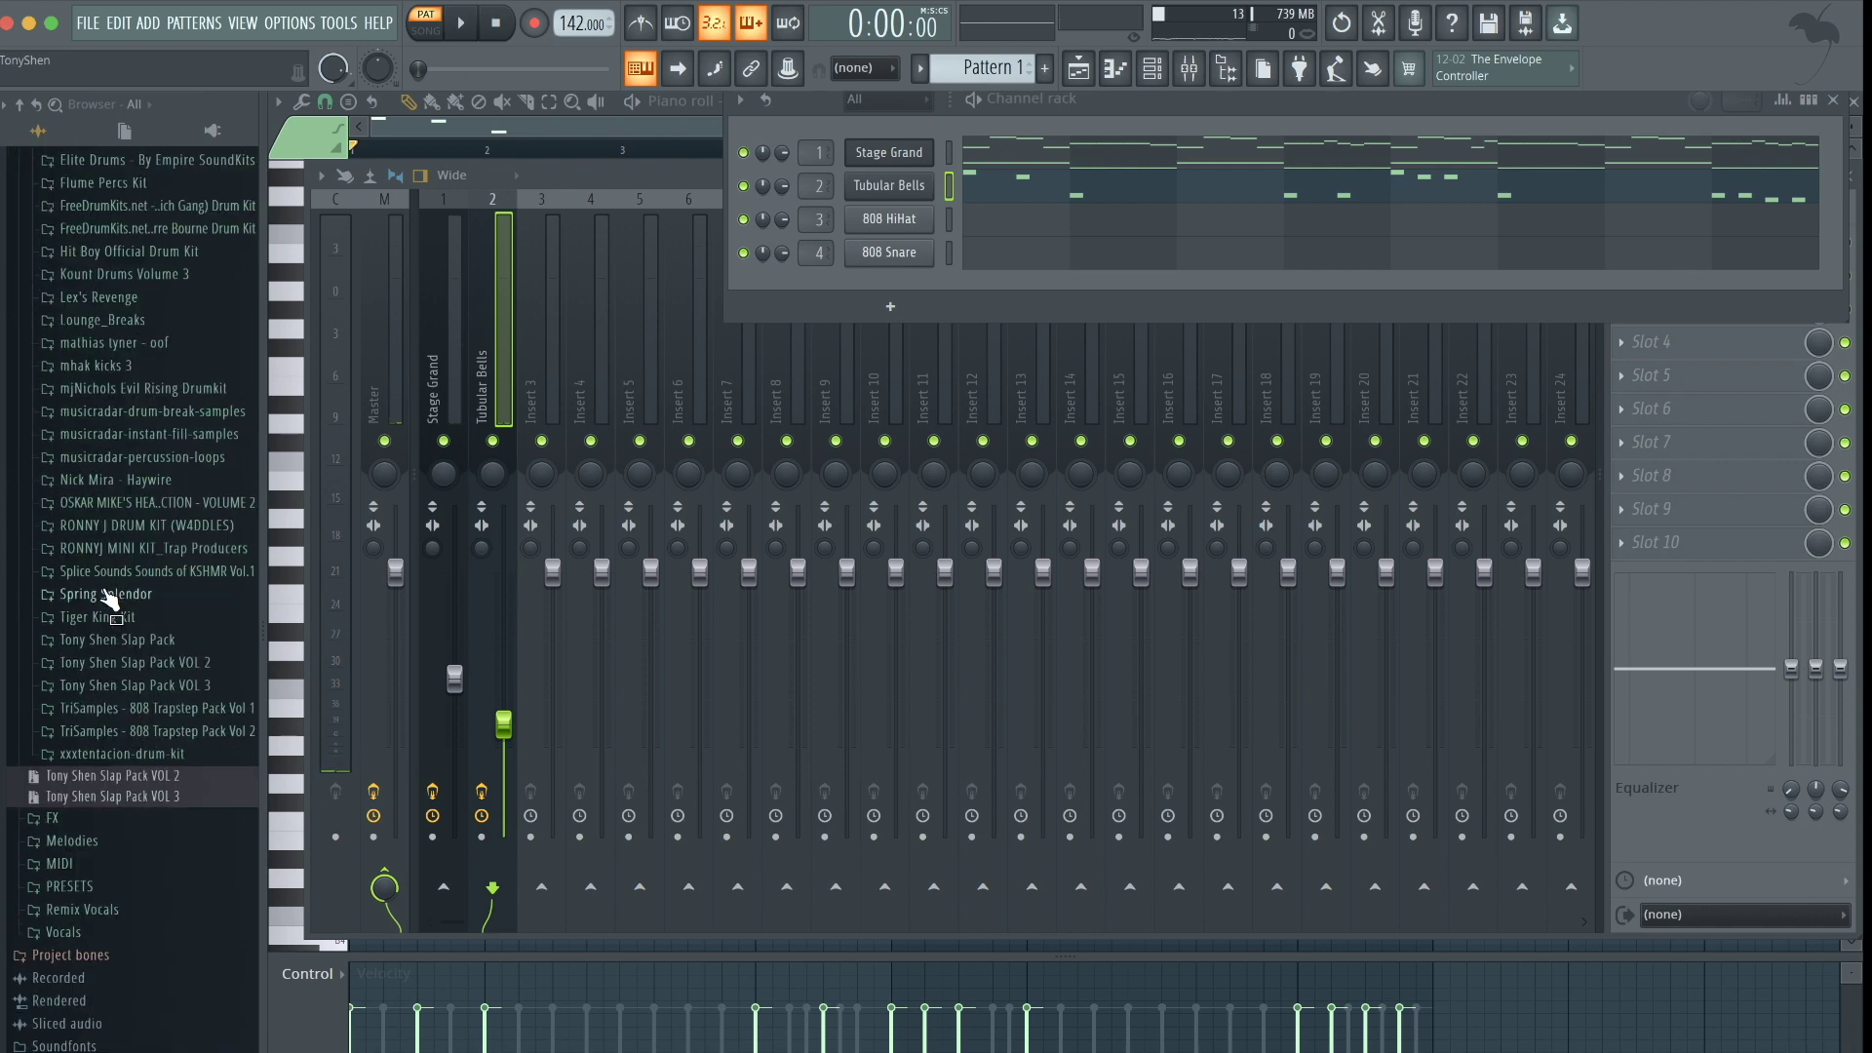
left_click(117, 686)
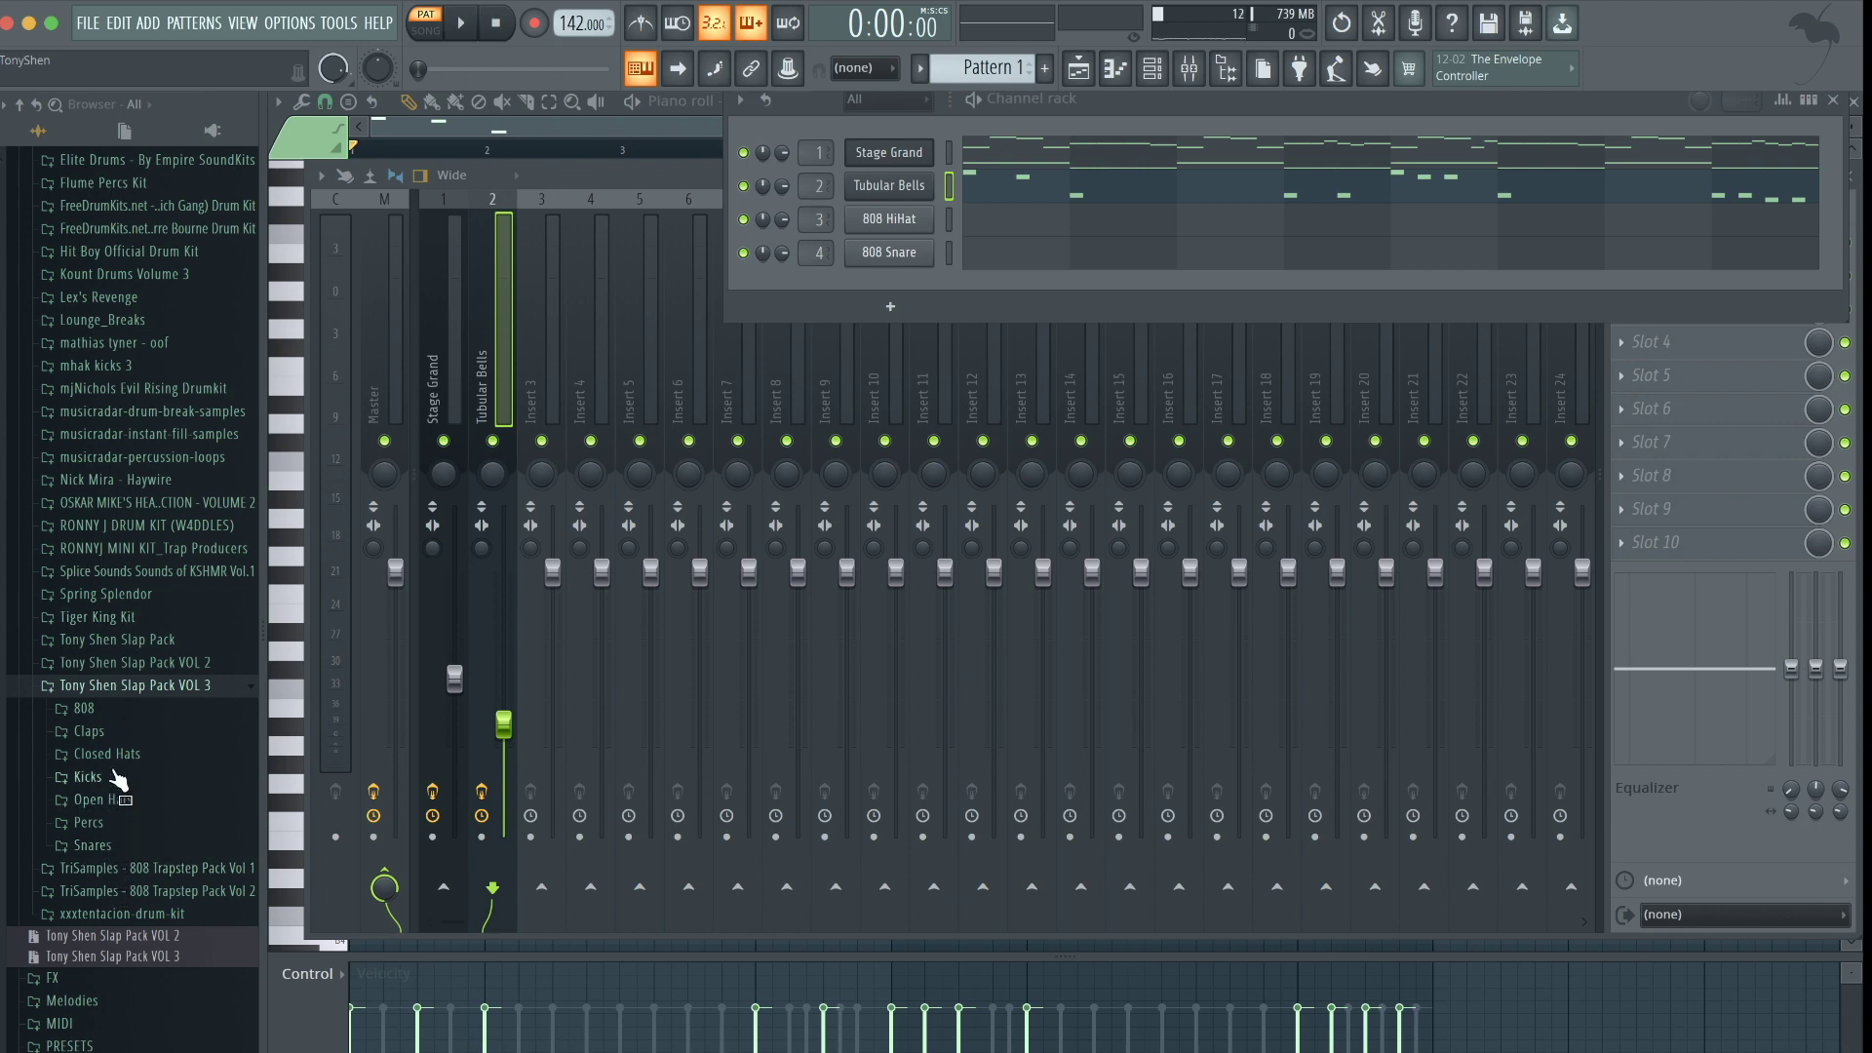
left_click(115, 733)
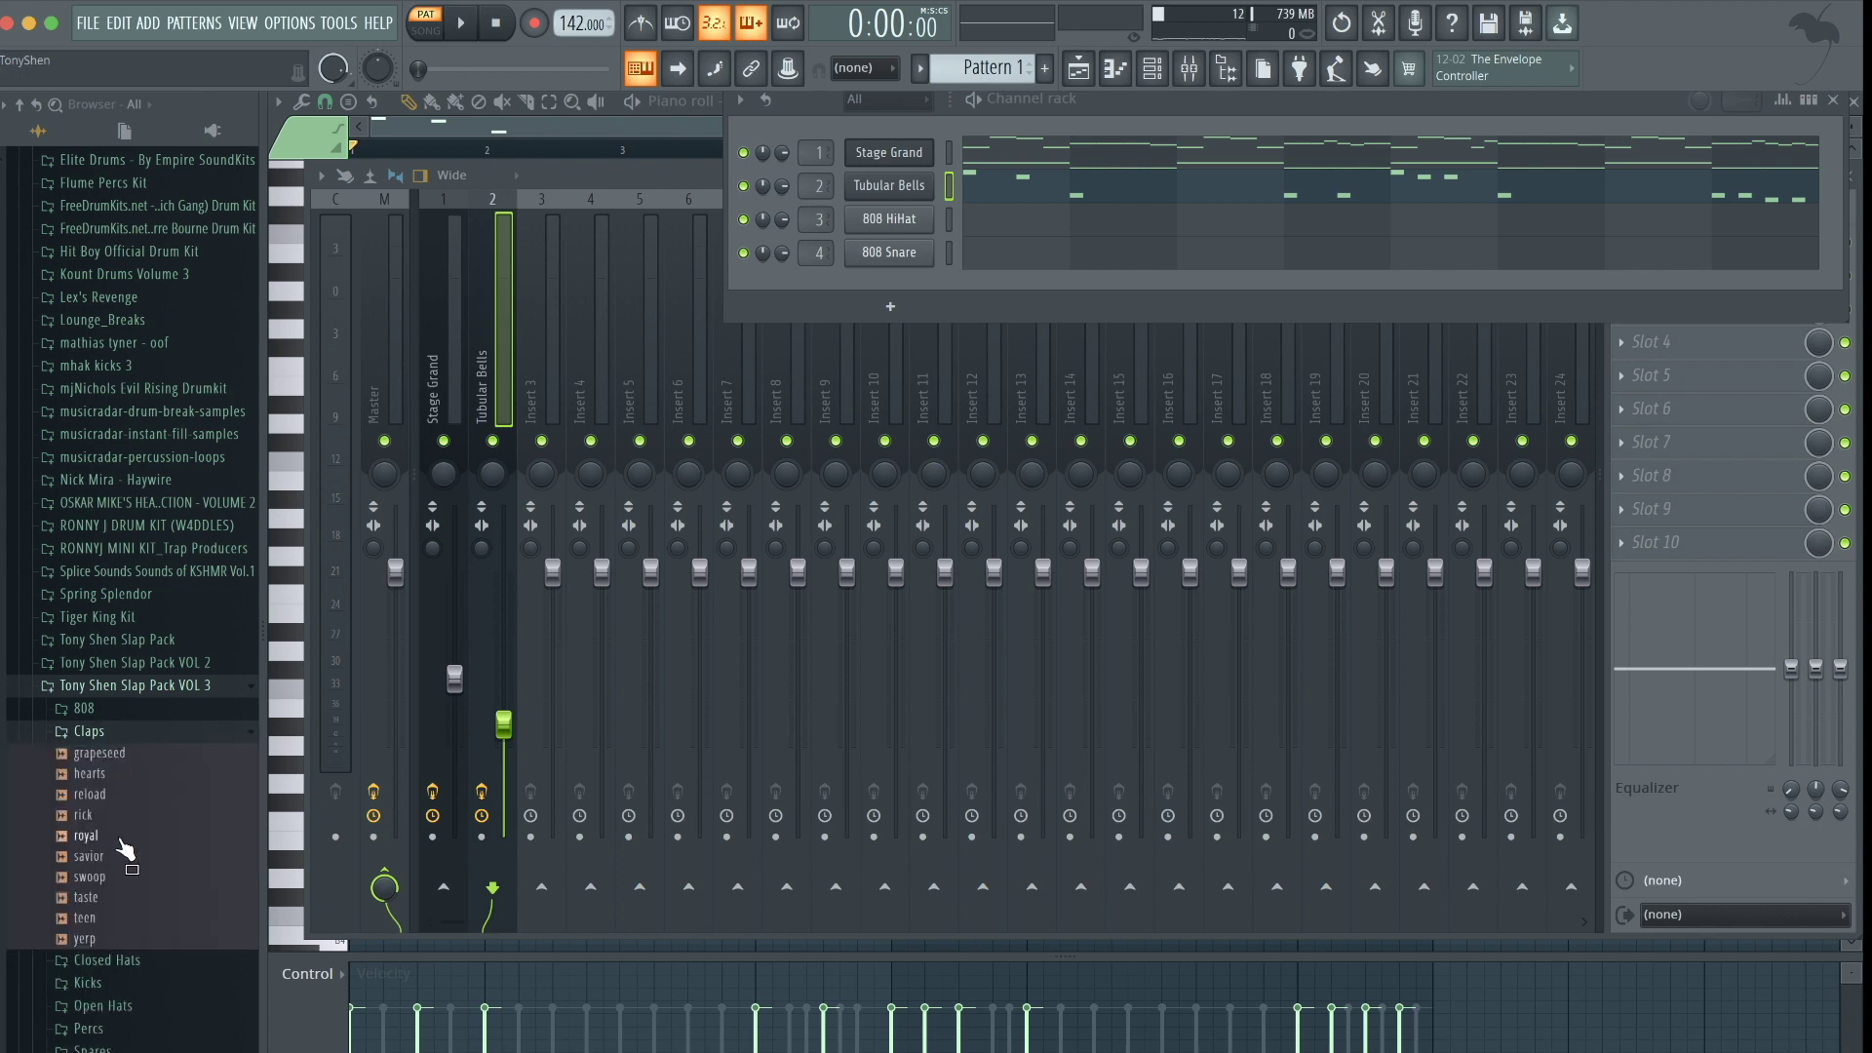
left_click(102, 876)
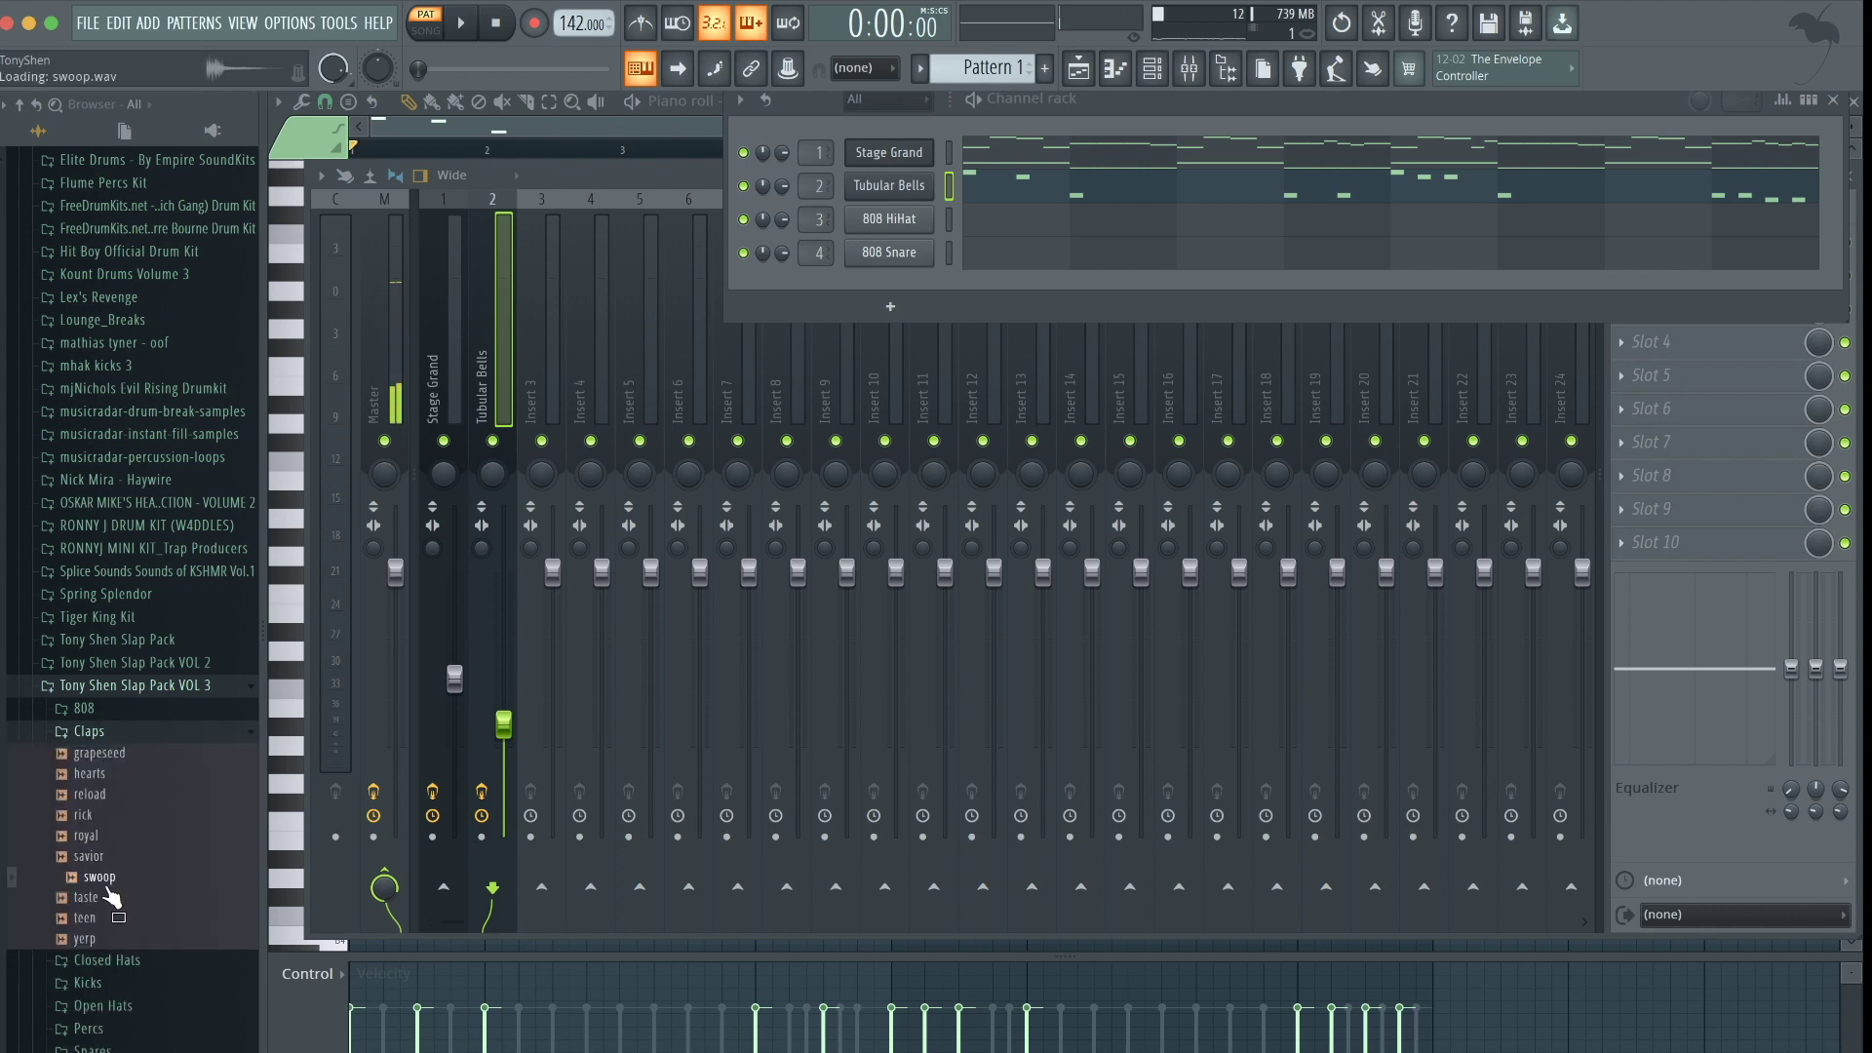
left_click_drag(898, 188, 889, 219)
Show the step sequencer and place swoop clap hits on step 9 of each of the first four bars
left_click(1810, 101)
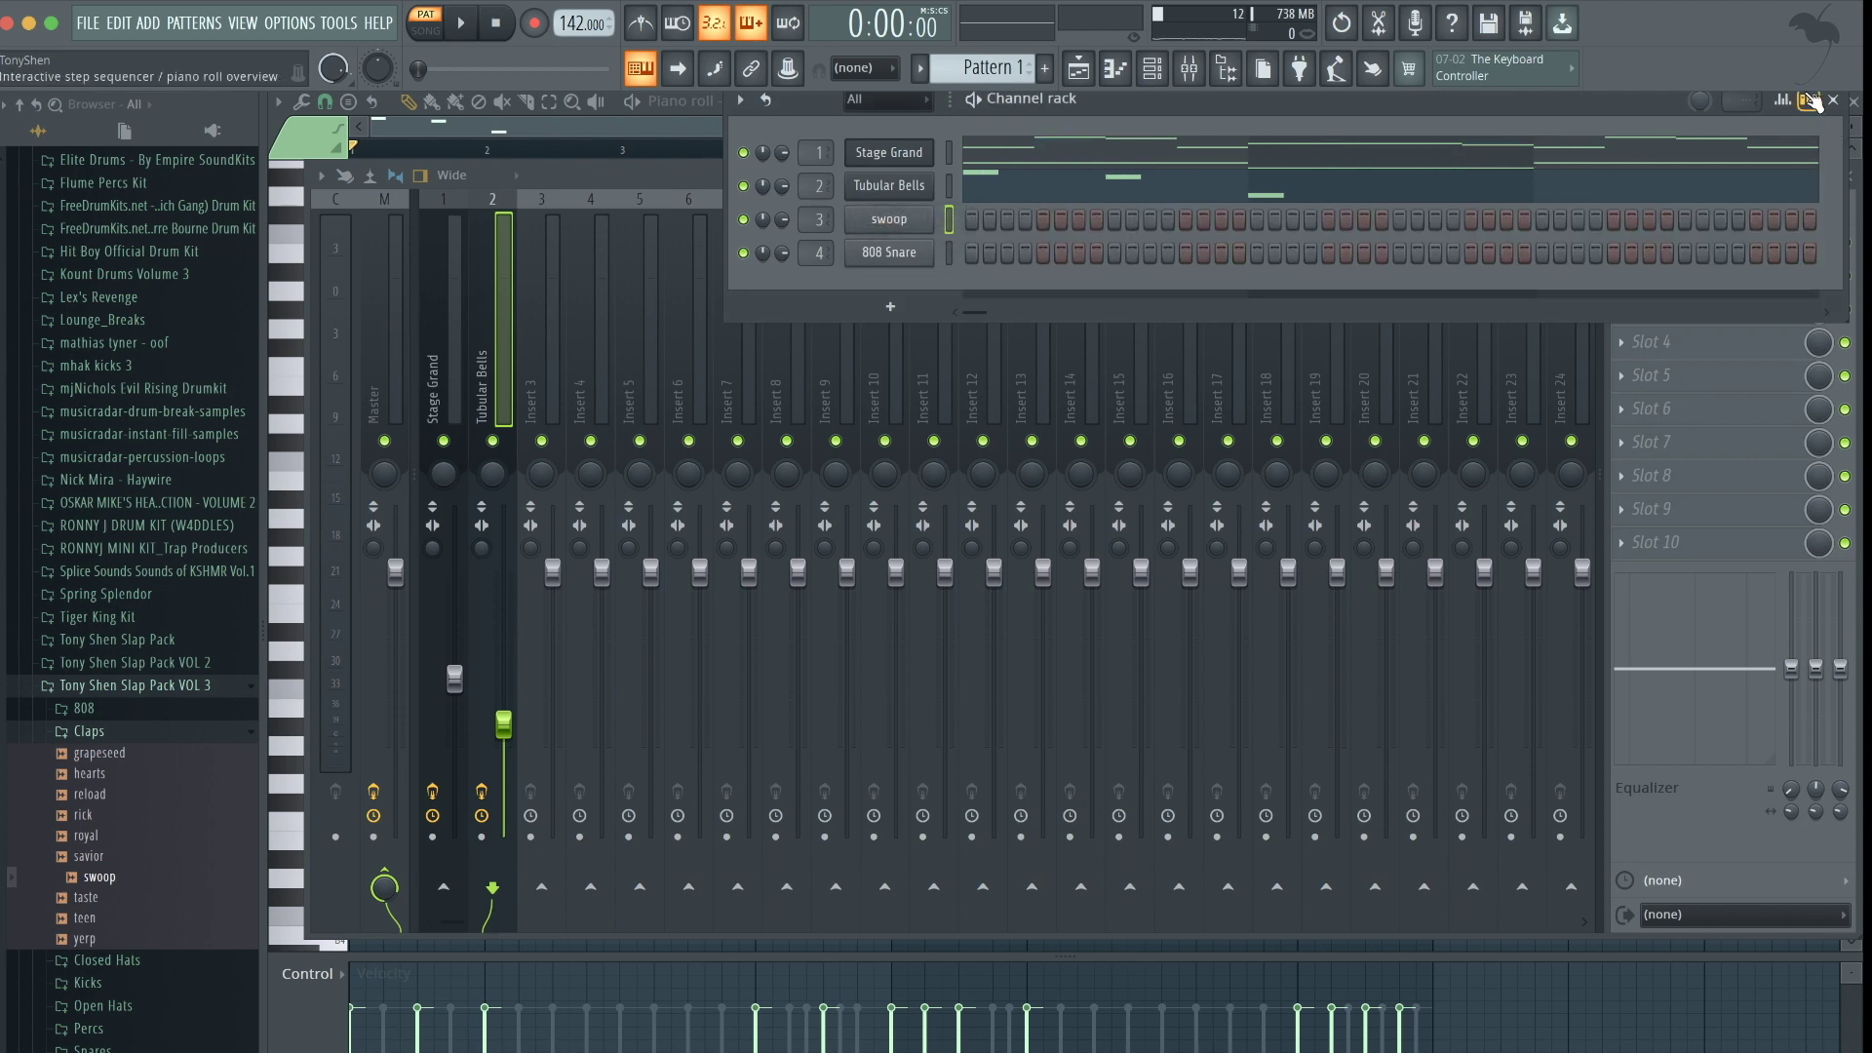
key("space")
left_click(1112, 220)
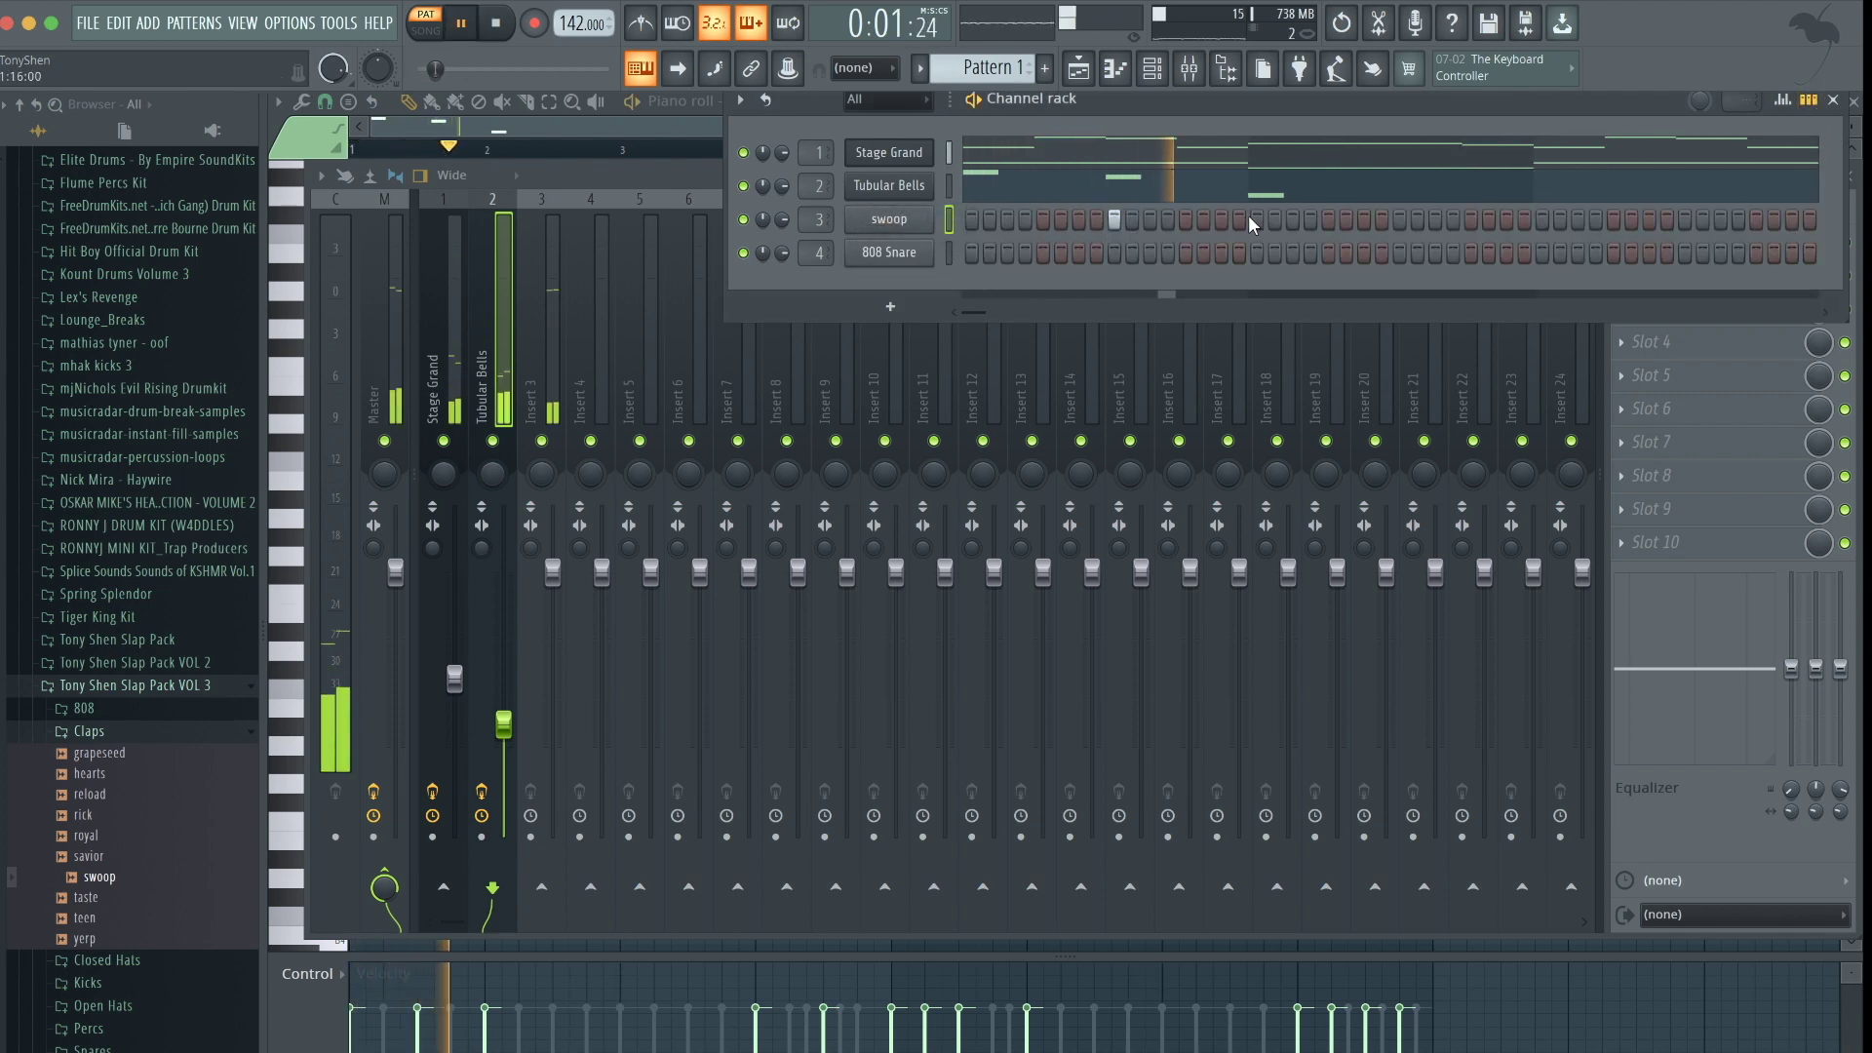
left_click(1397, 219)
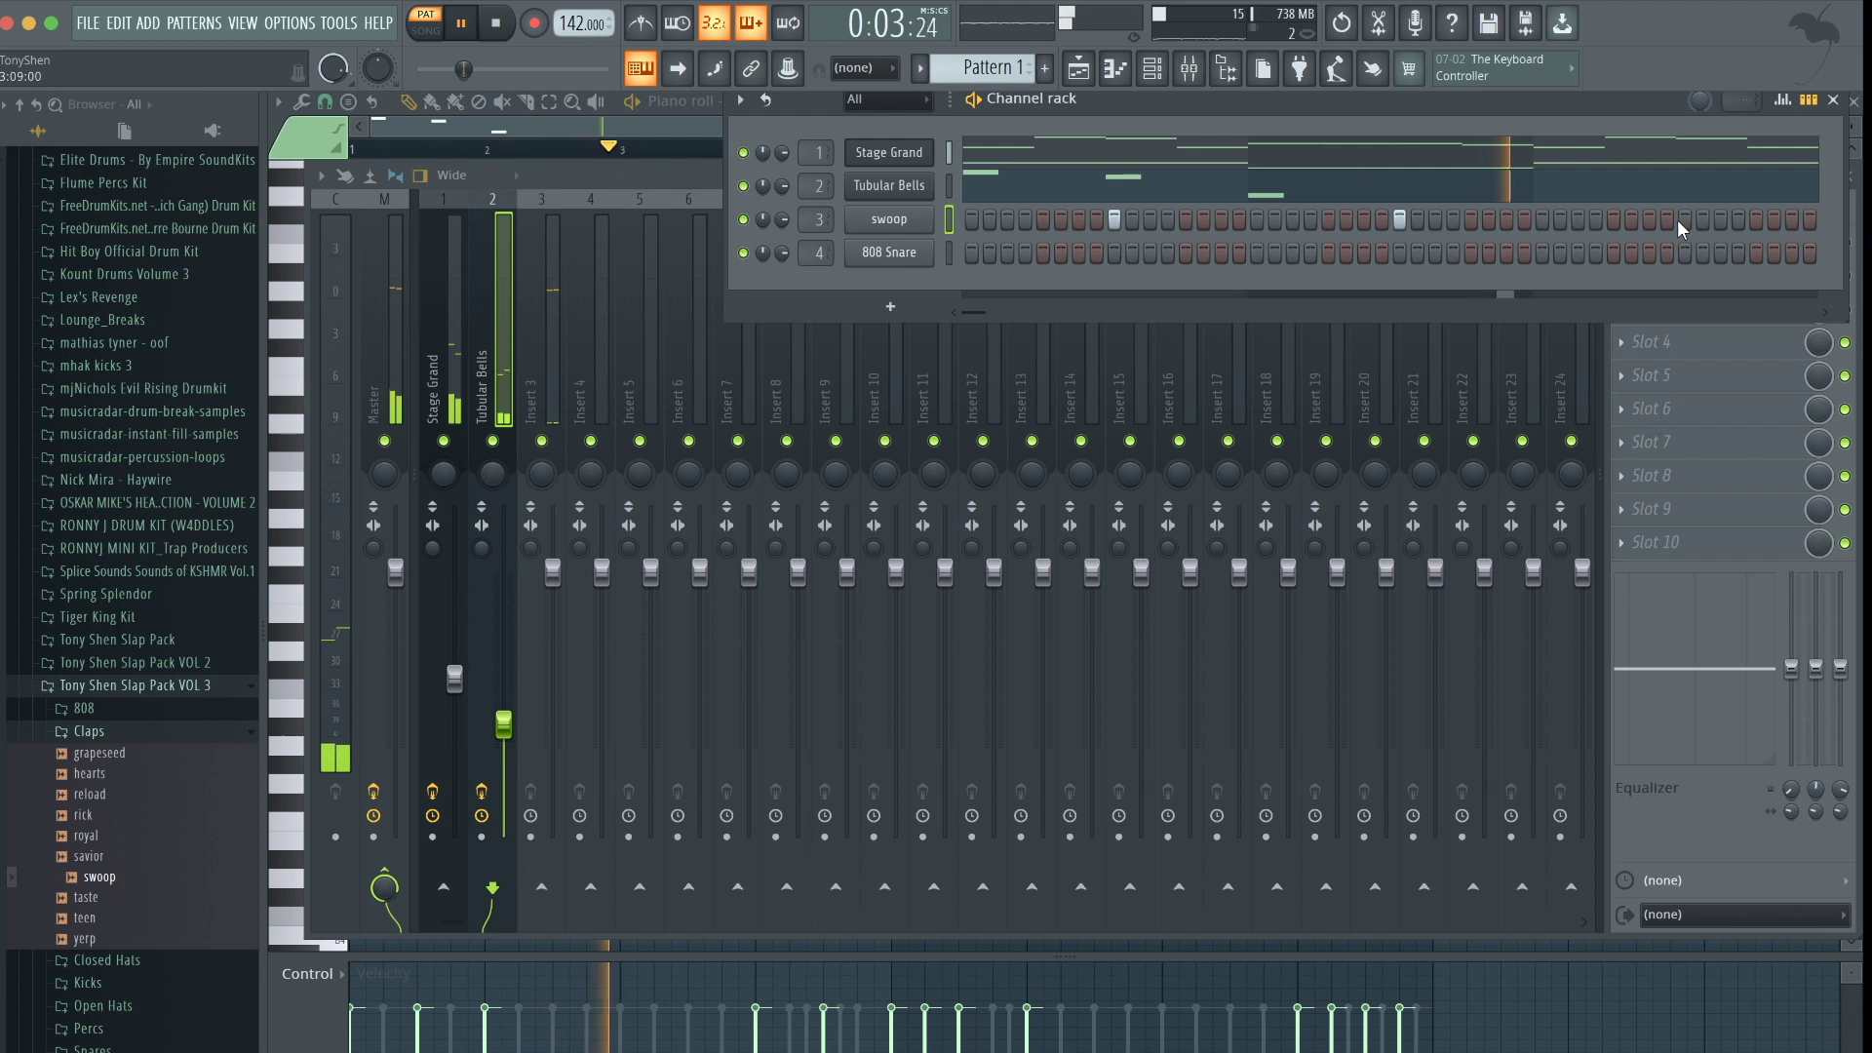
mouse_move(1019, 317)
left_mouse_down()
mouse_move(1035, 318)
mouse_move(992, 323)
left_mouse_up()
key("space")
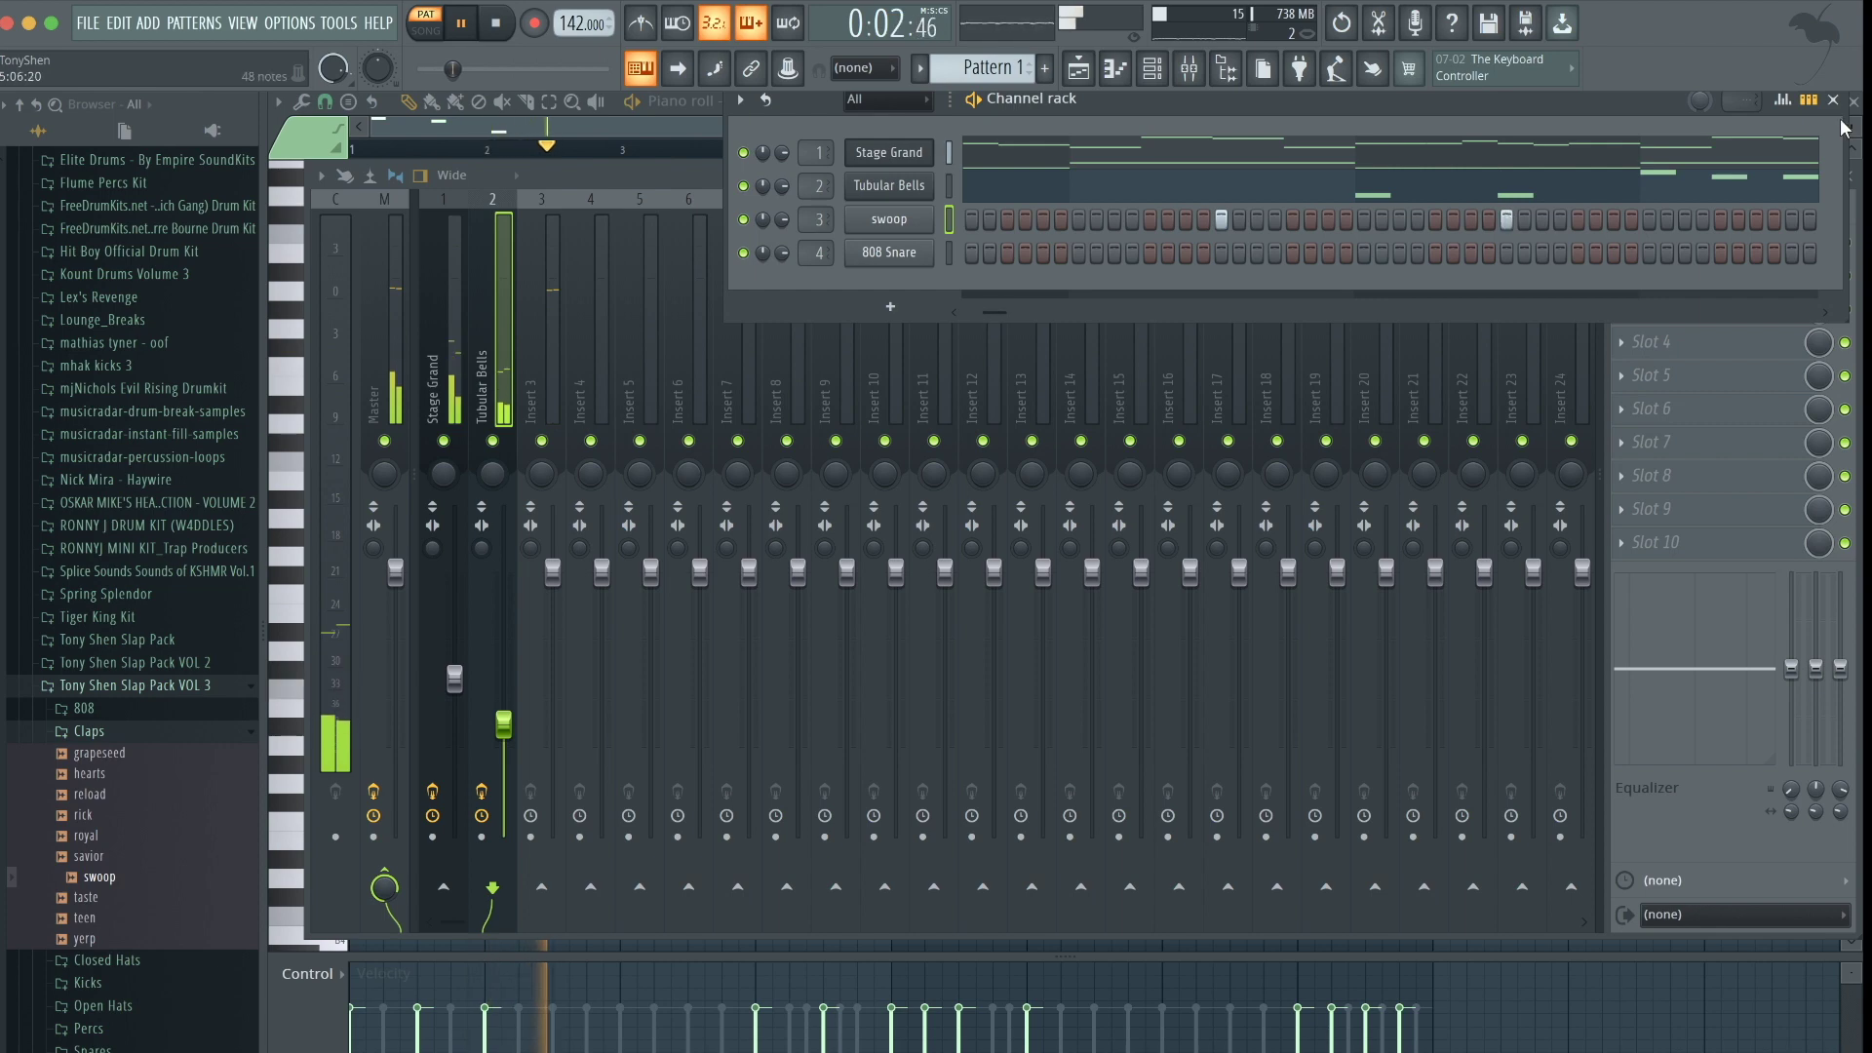
Duplicate the four swoop notes in the piano roll, align the copies mid-bar in bars 5 to 8, and reopen the channel rack
left_click(1811, 102)
left_click(1433, 224)
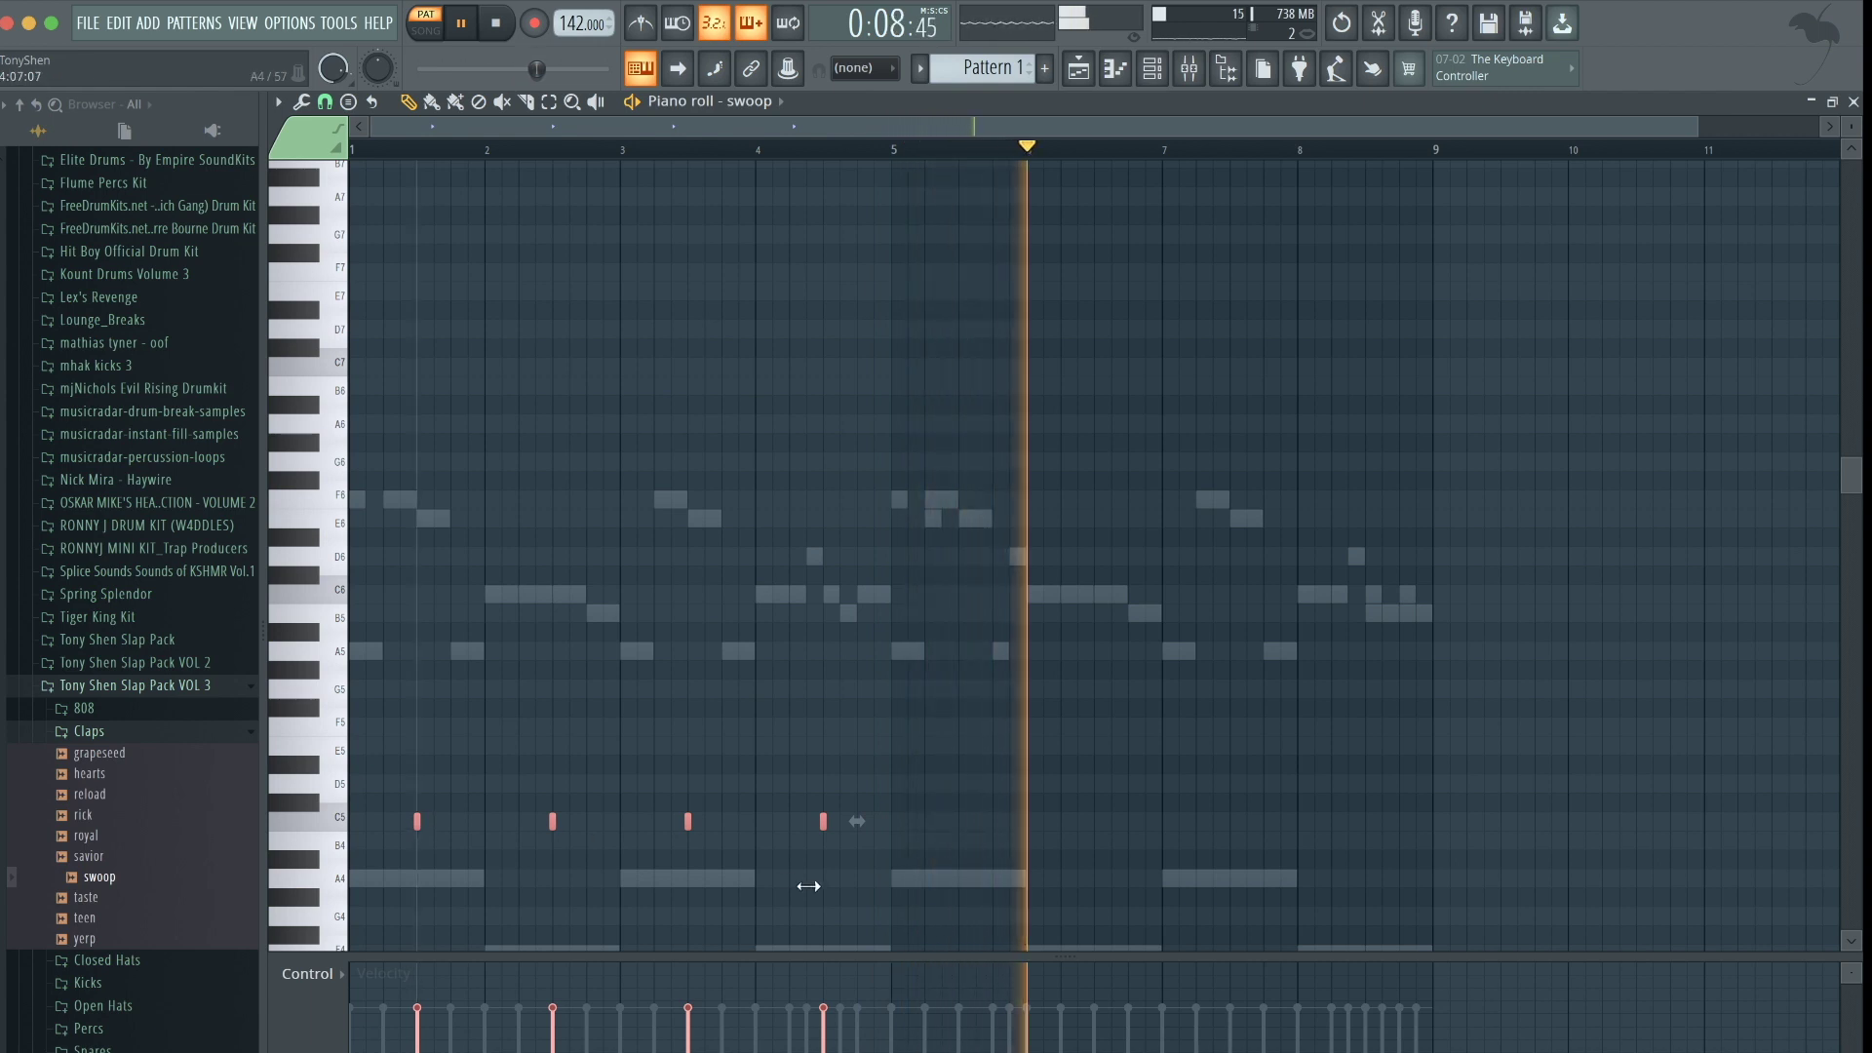
key("ctrl+b")
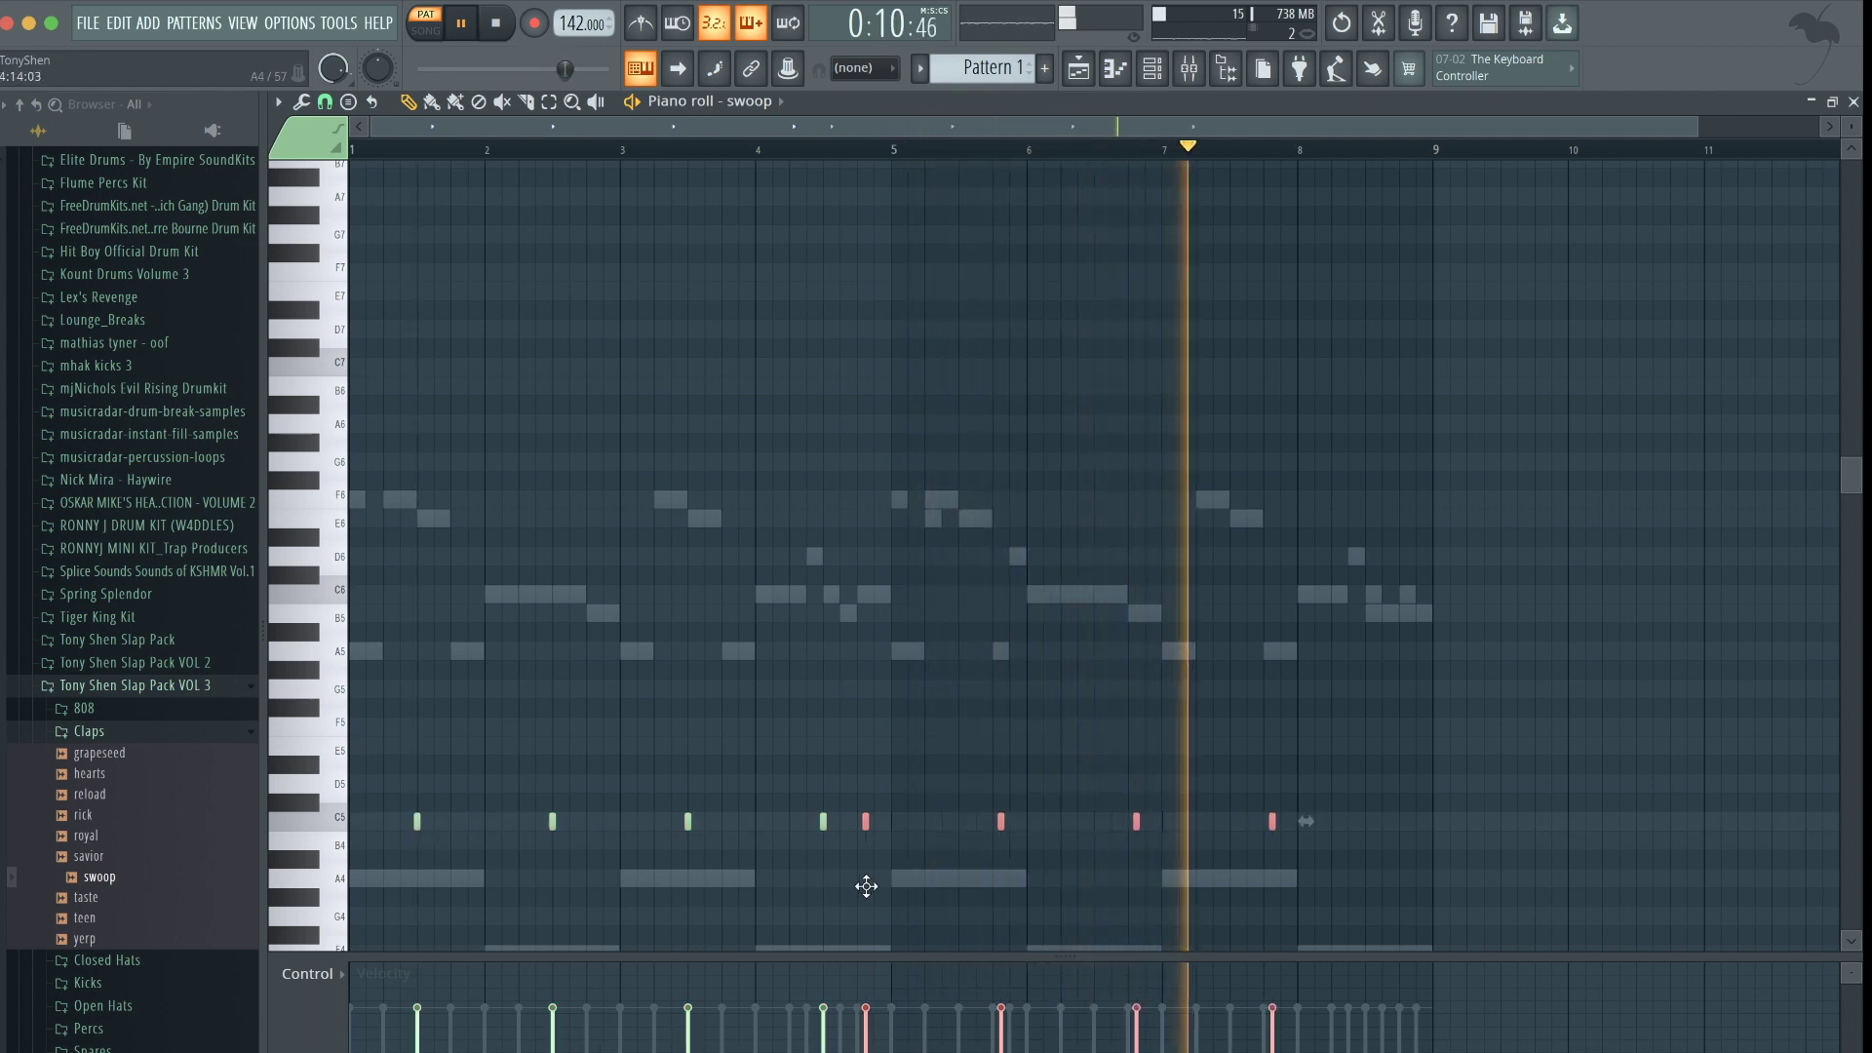
left_click(975, 605)
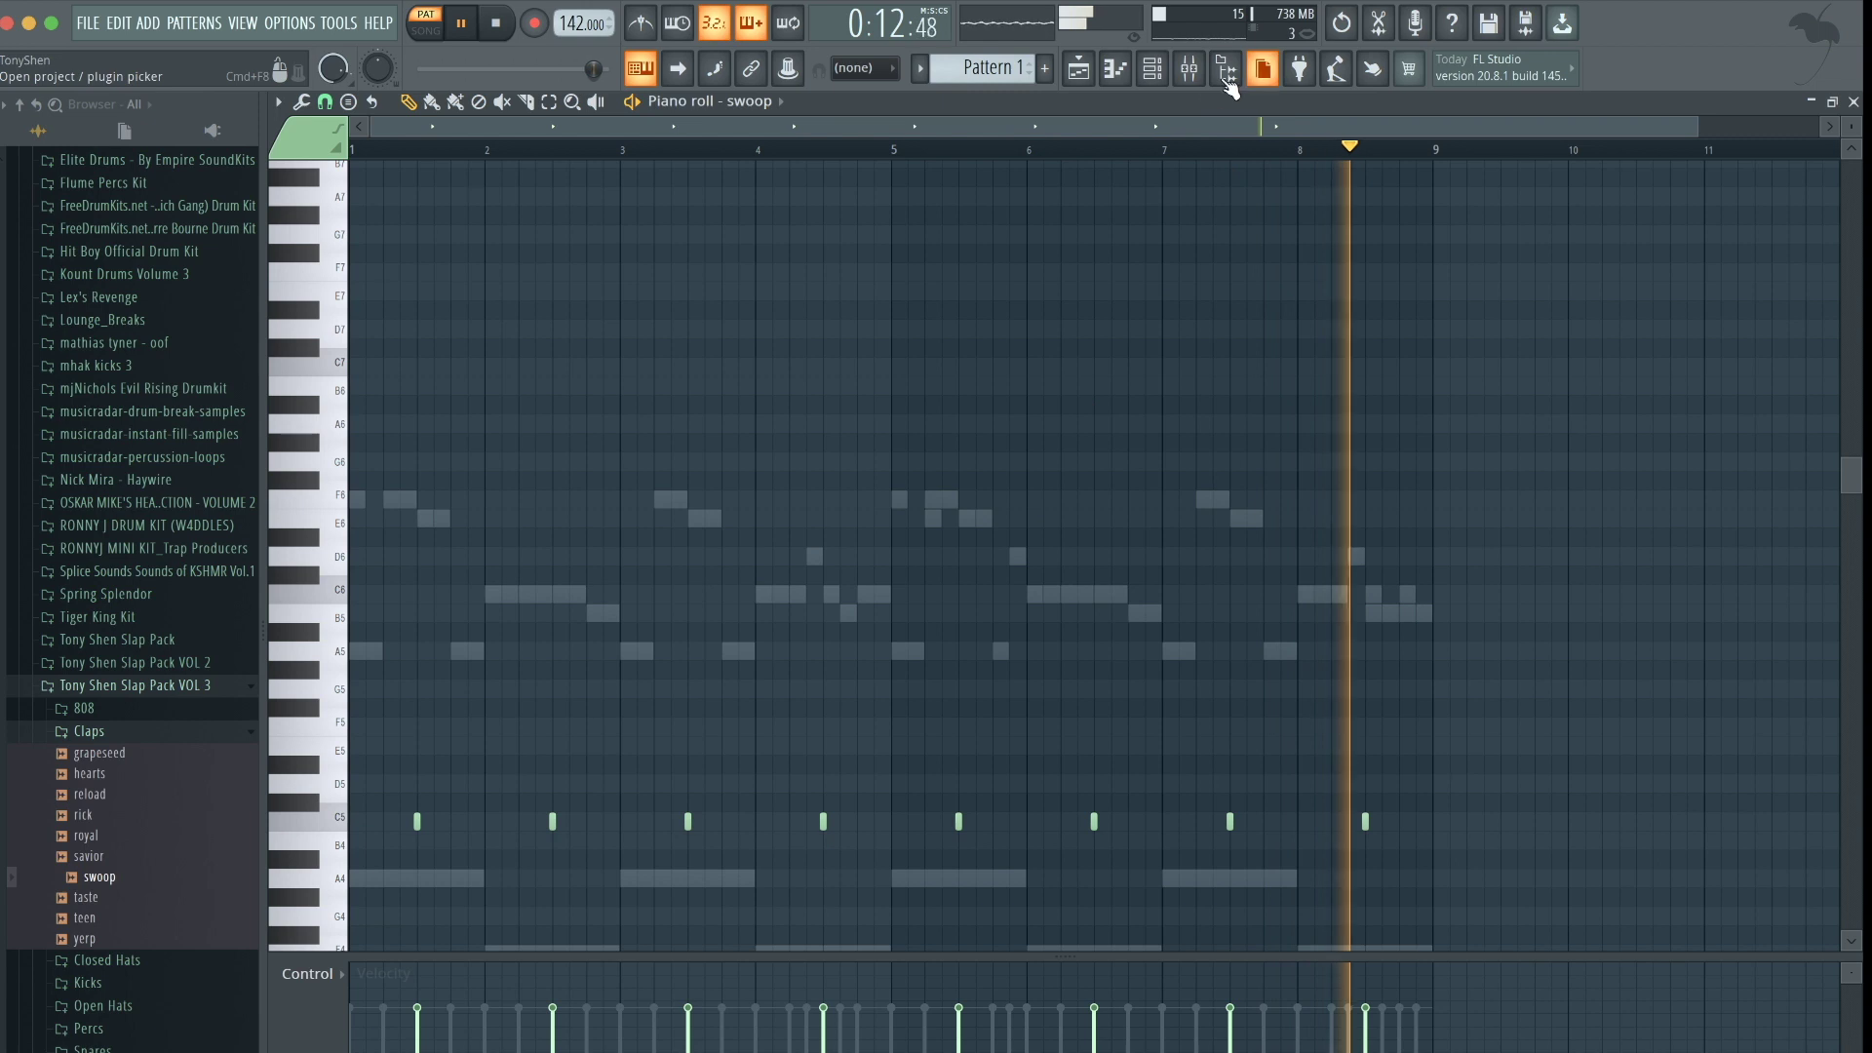
key("F6")
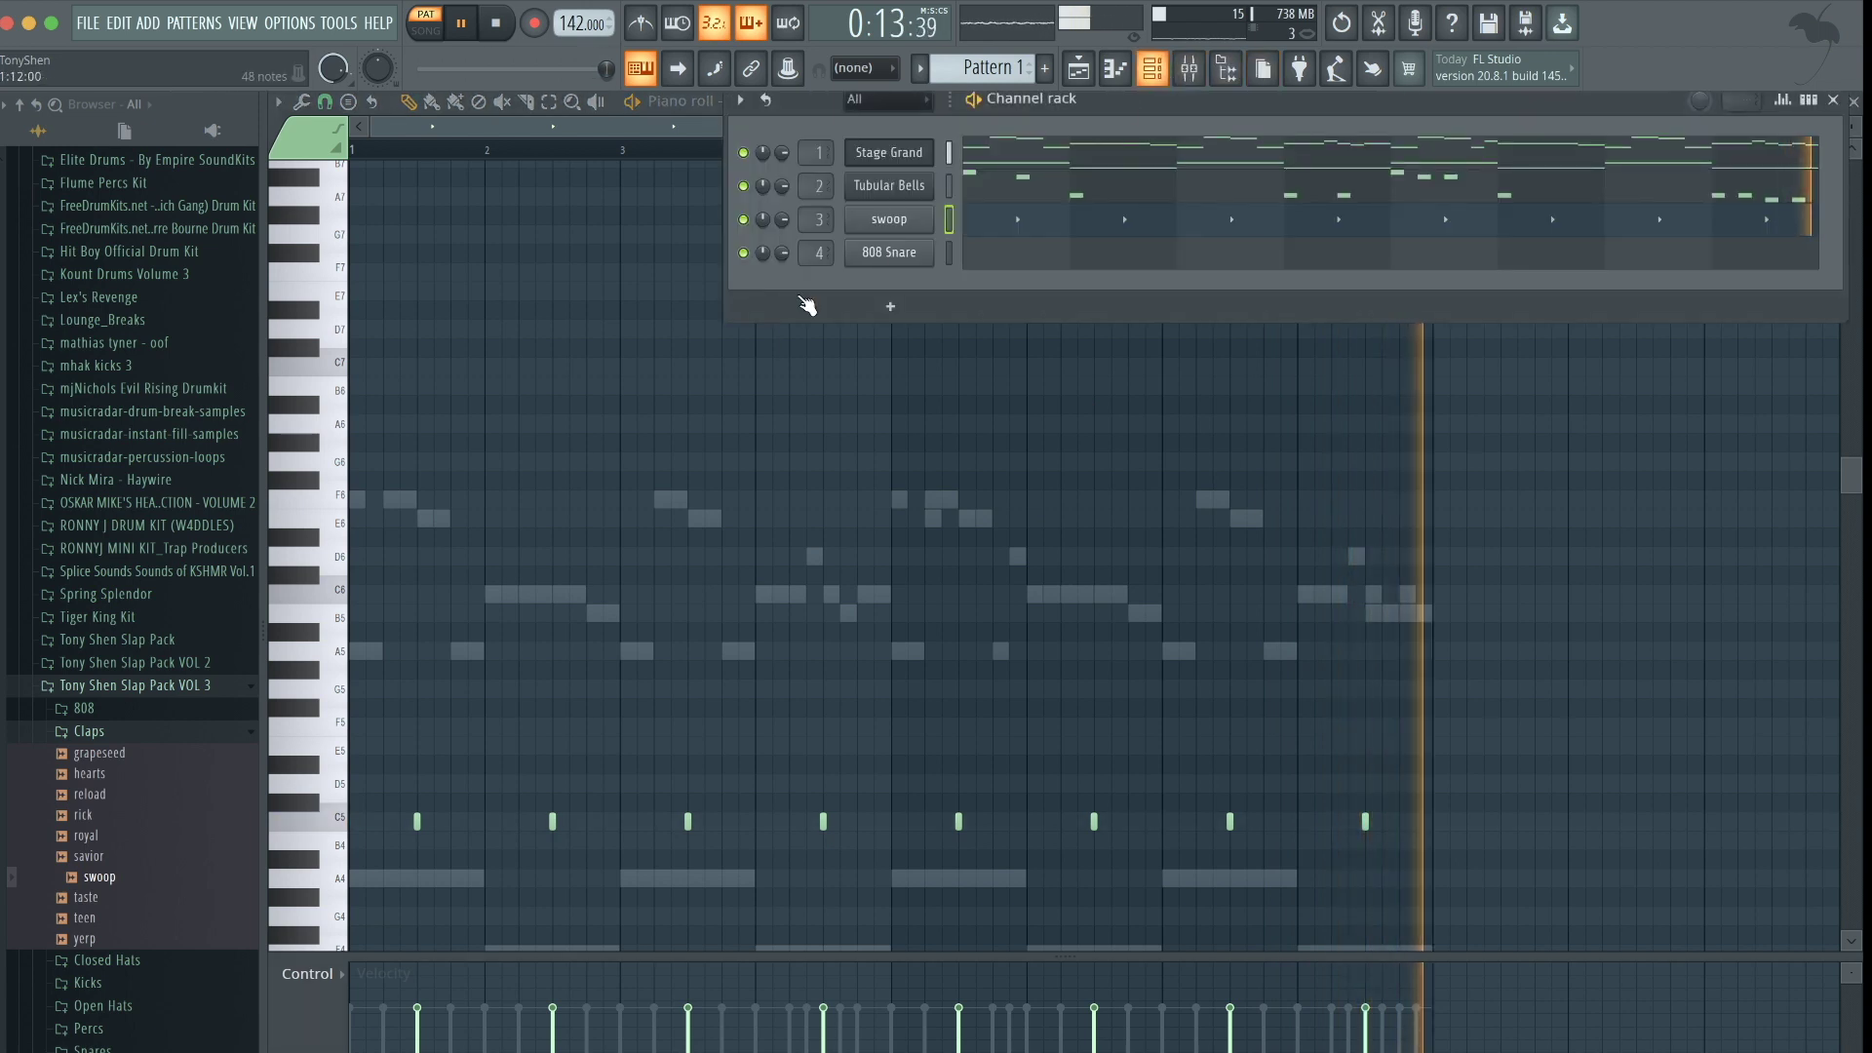
Stop playback and load the slimjim closed hat from Slap Pack VOL 3 onto the 808 Snare channel
left_click(117, 733)
key("space")
left_click(115, 755)
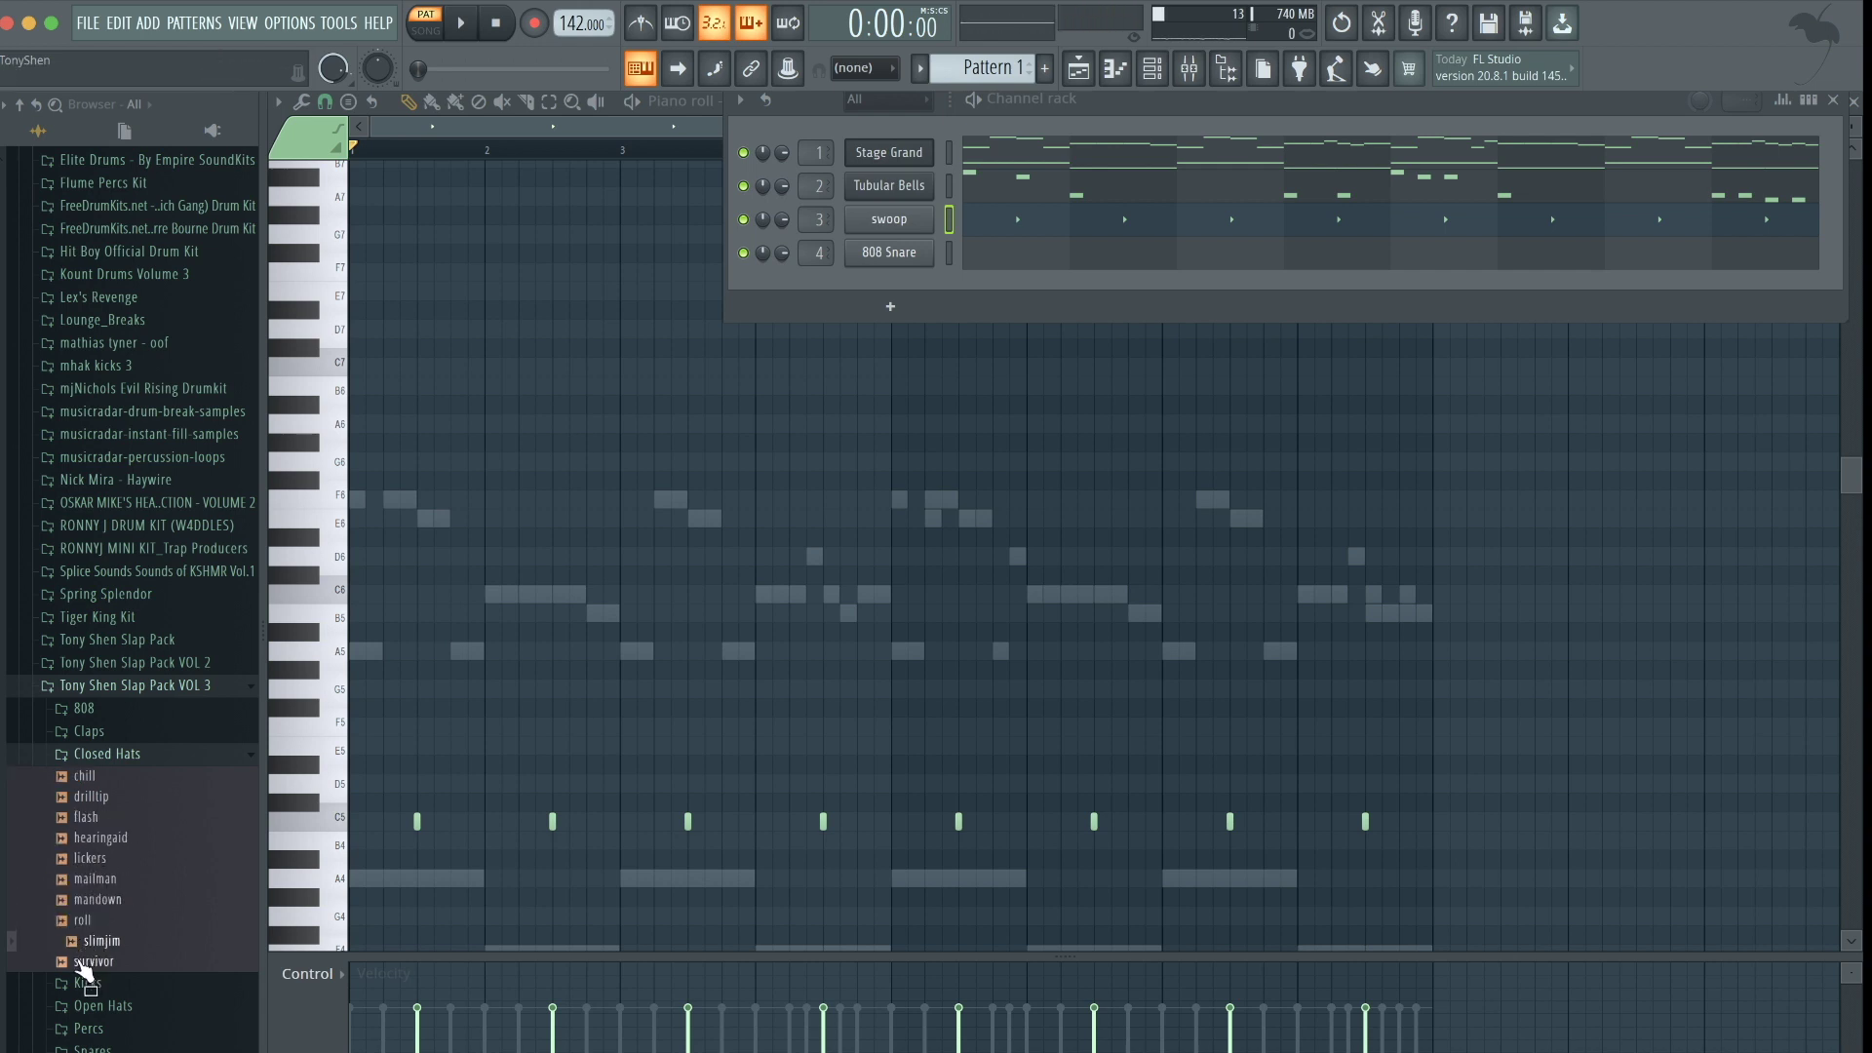
left_click_drag(904, 256, 904, 255)
Fill the slimjim channel on every 2 steps and show the step sequencer
right_click(904, 255)
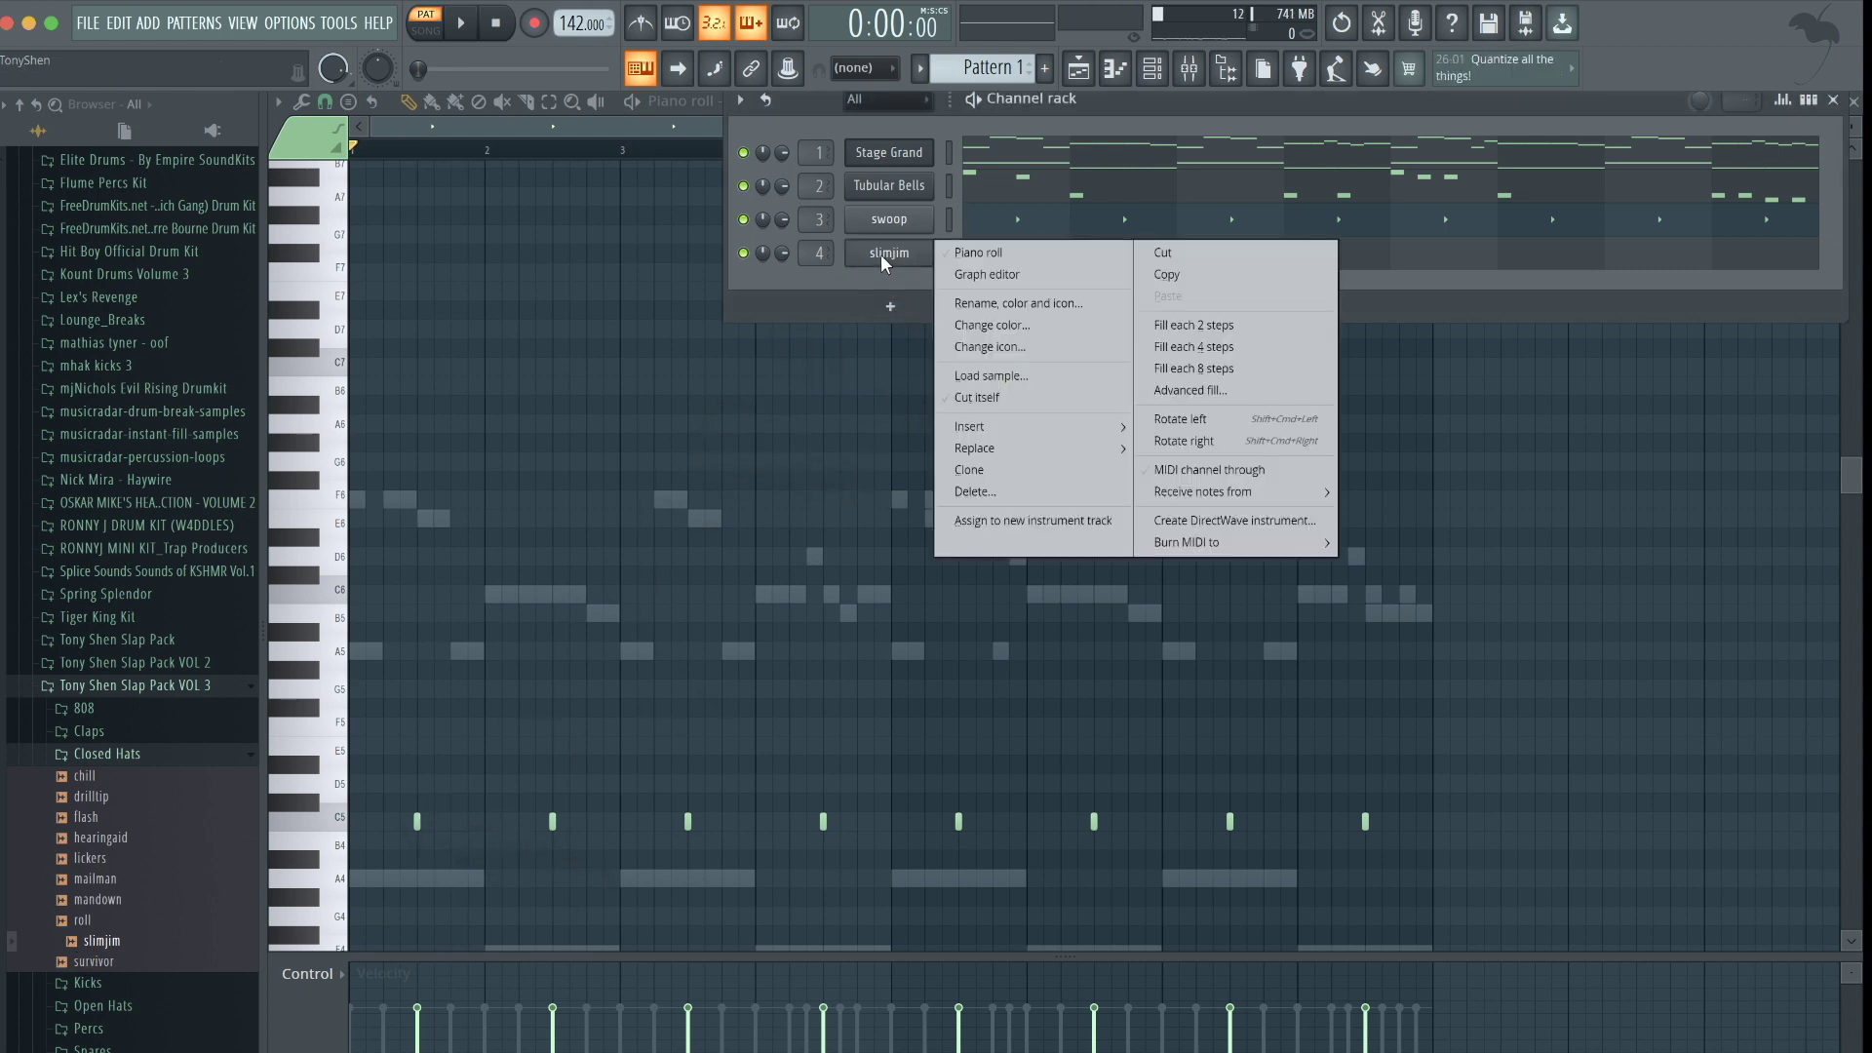
left_click(1210, 329)
left_click(1809, 102)
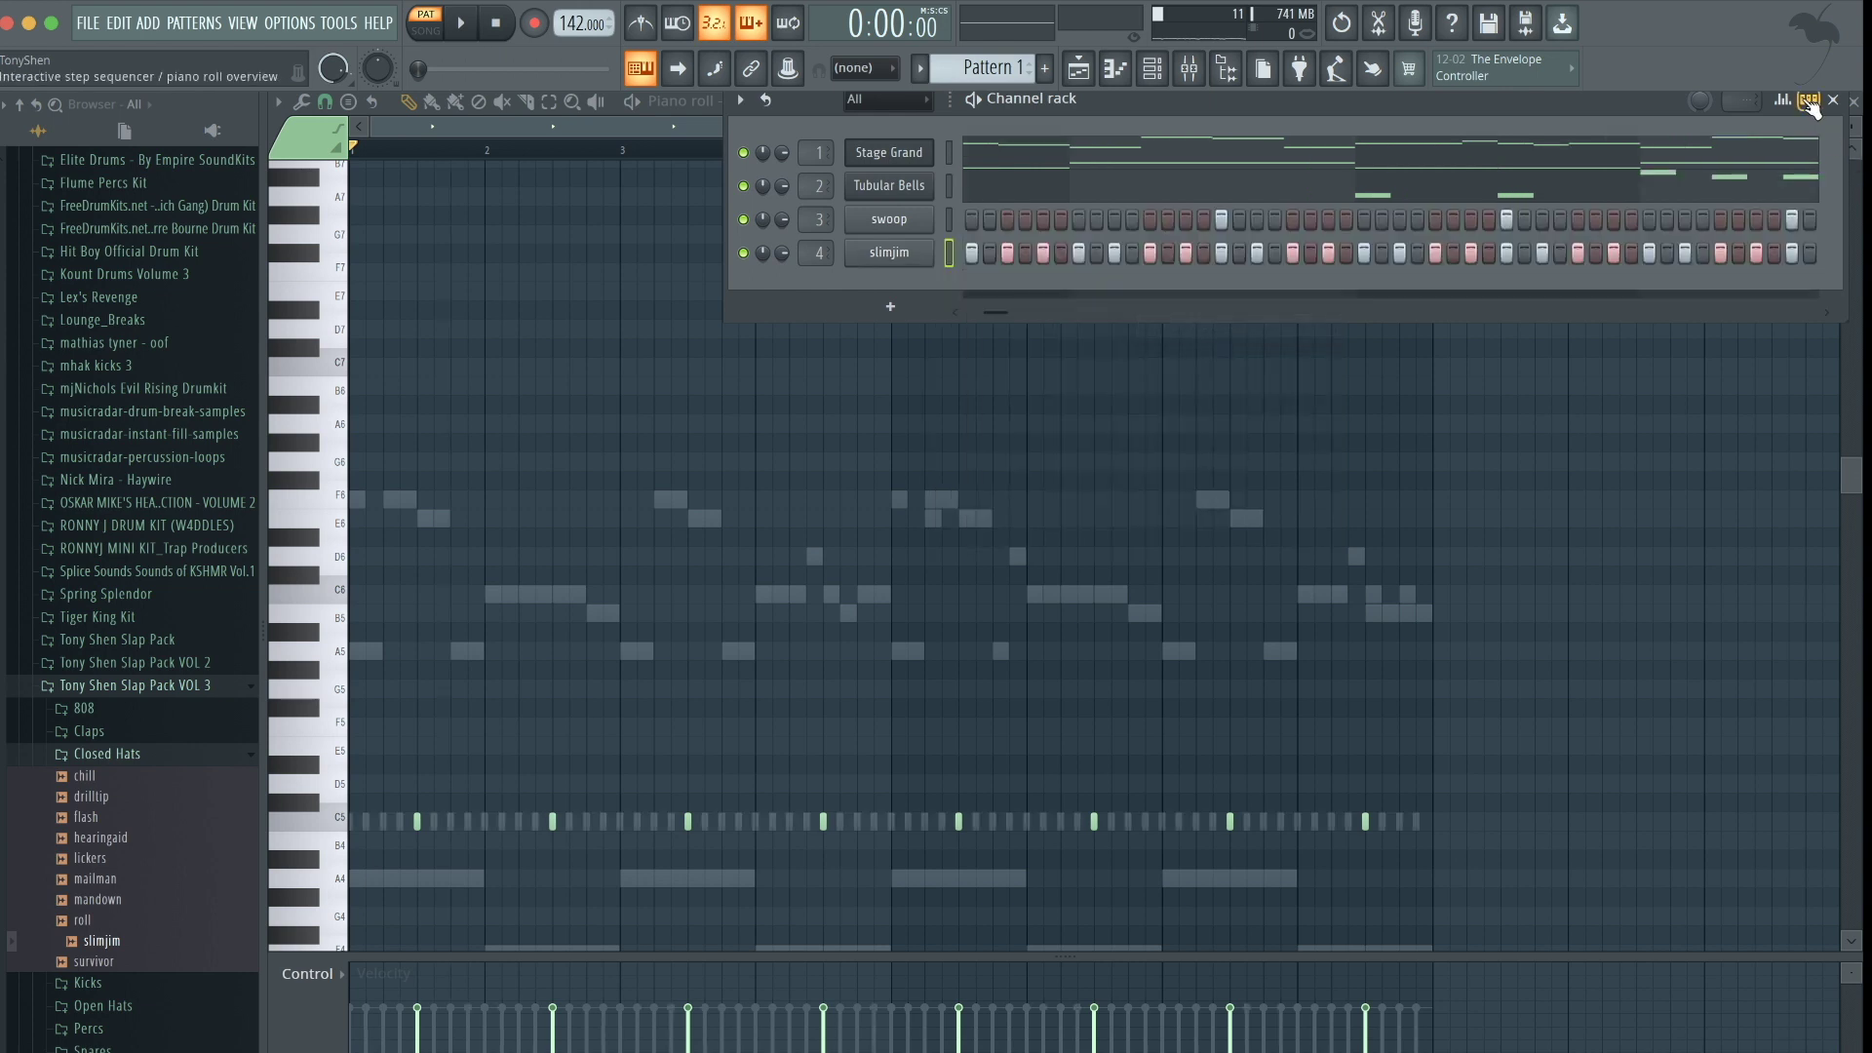
Add extra slimjim hits between the regular hats across the eight bars to form short hat rolls, checking with playback
key("space")
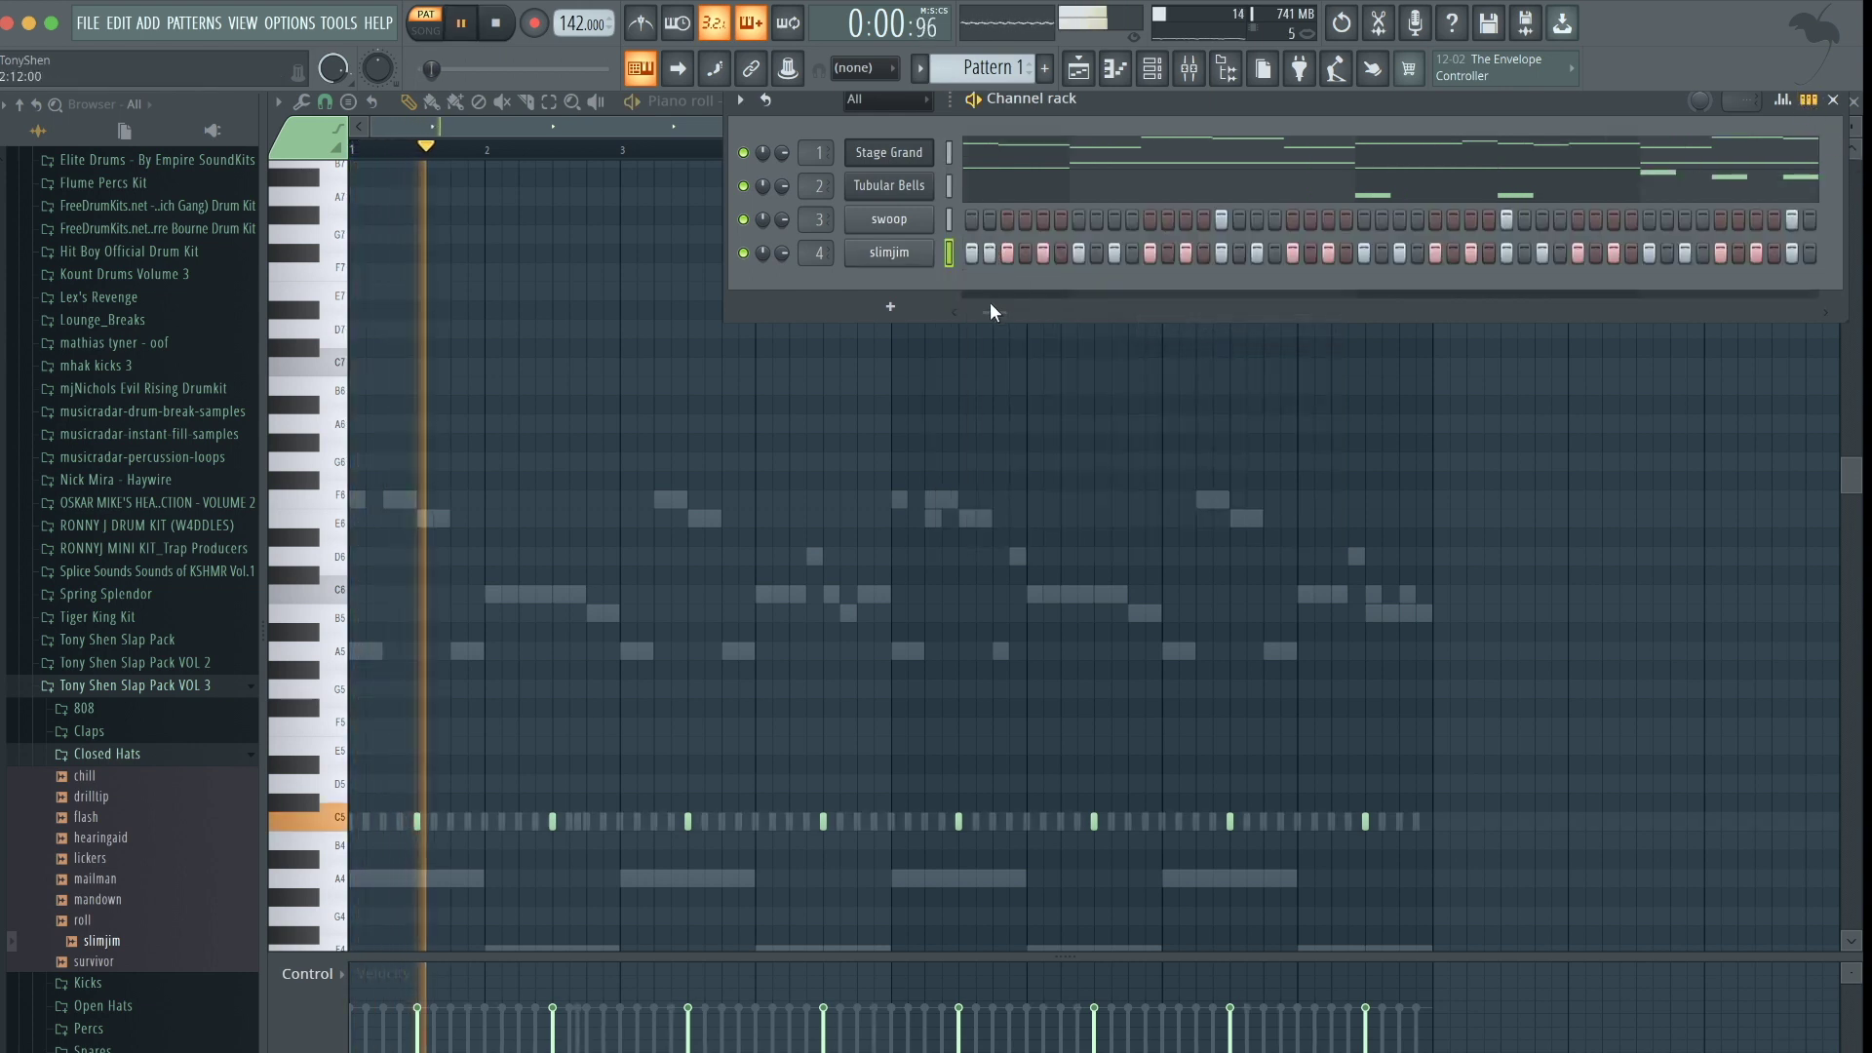
key("space")
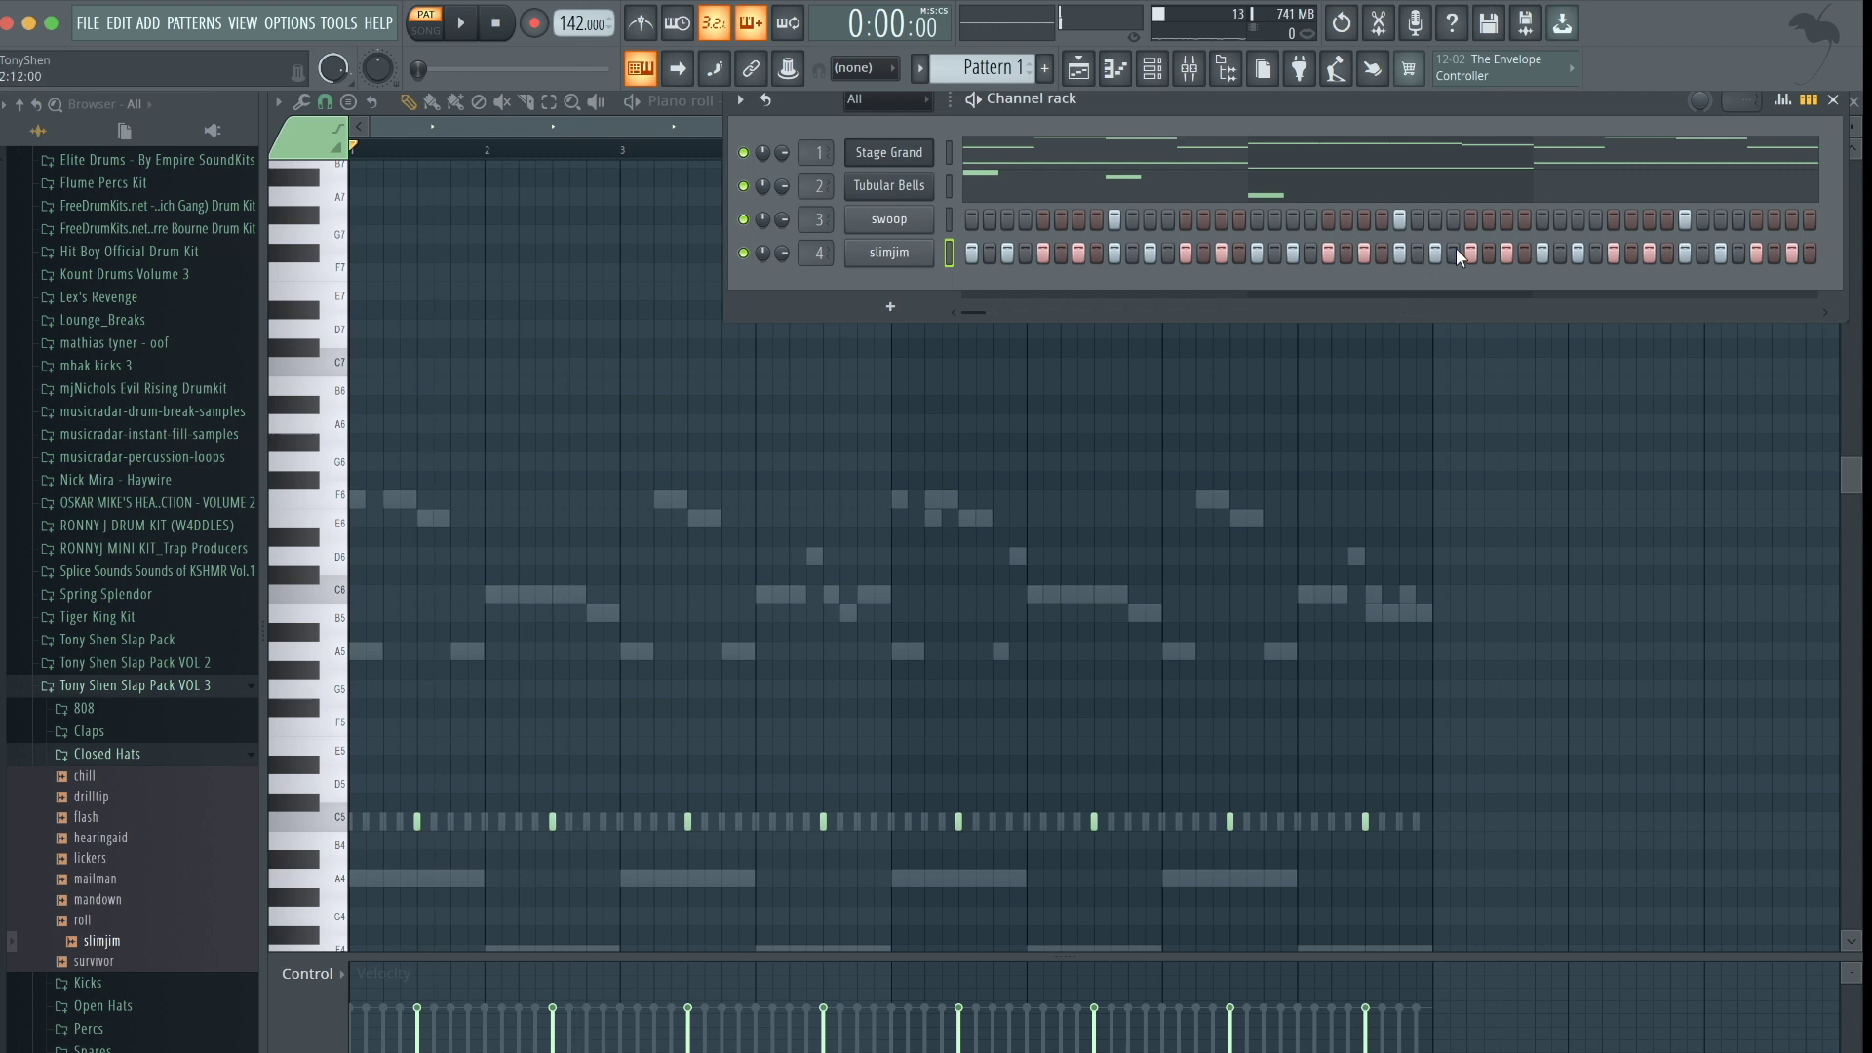
key("space")
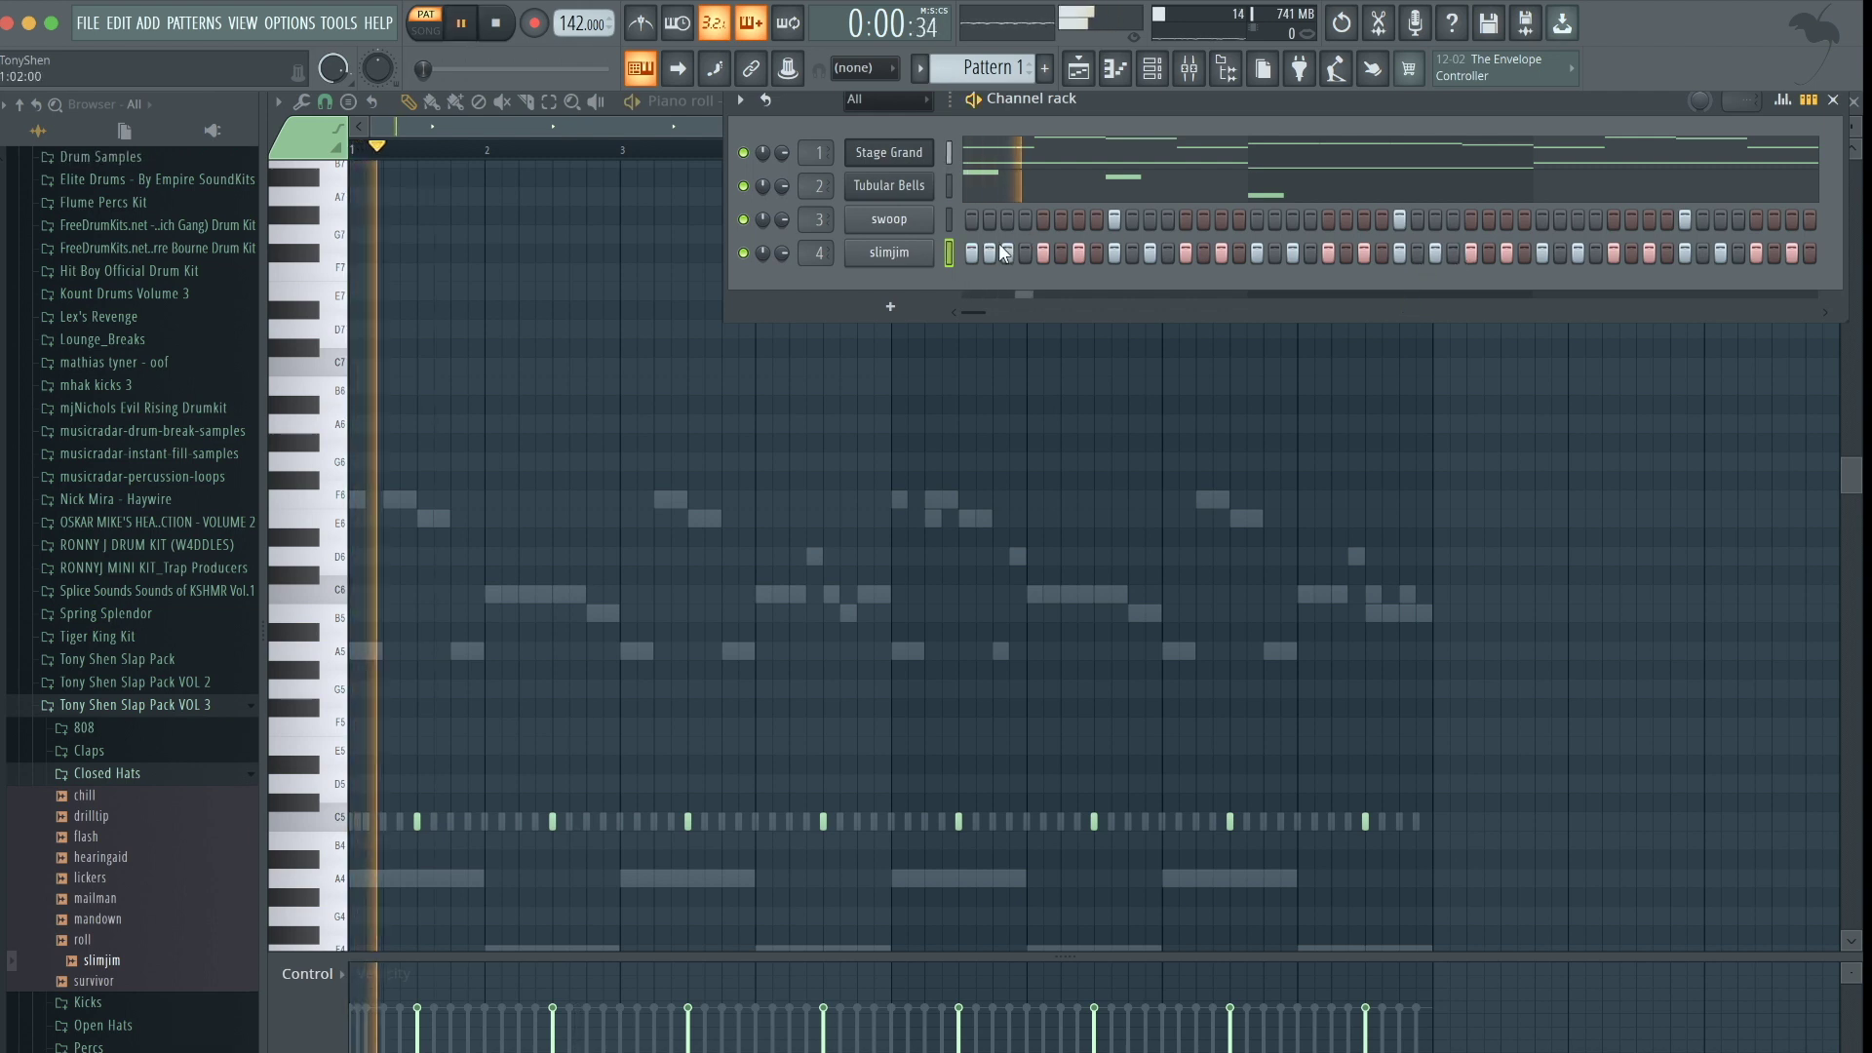
left_click(1344, 252)
left_click_drag(978, 310, 996, 308)
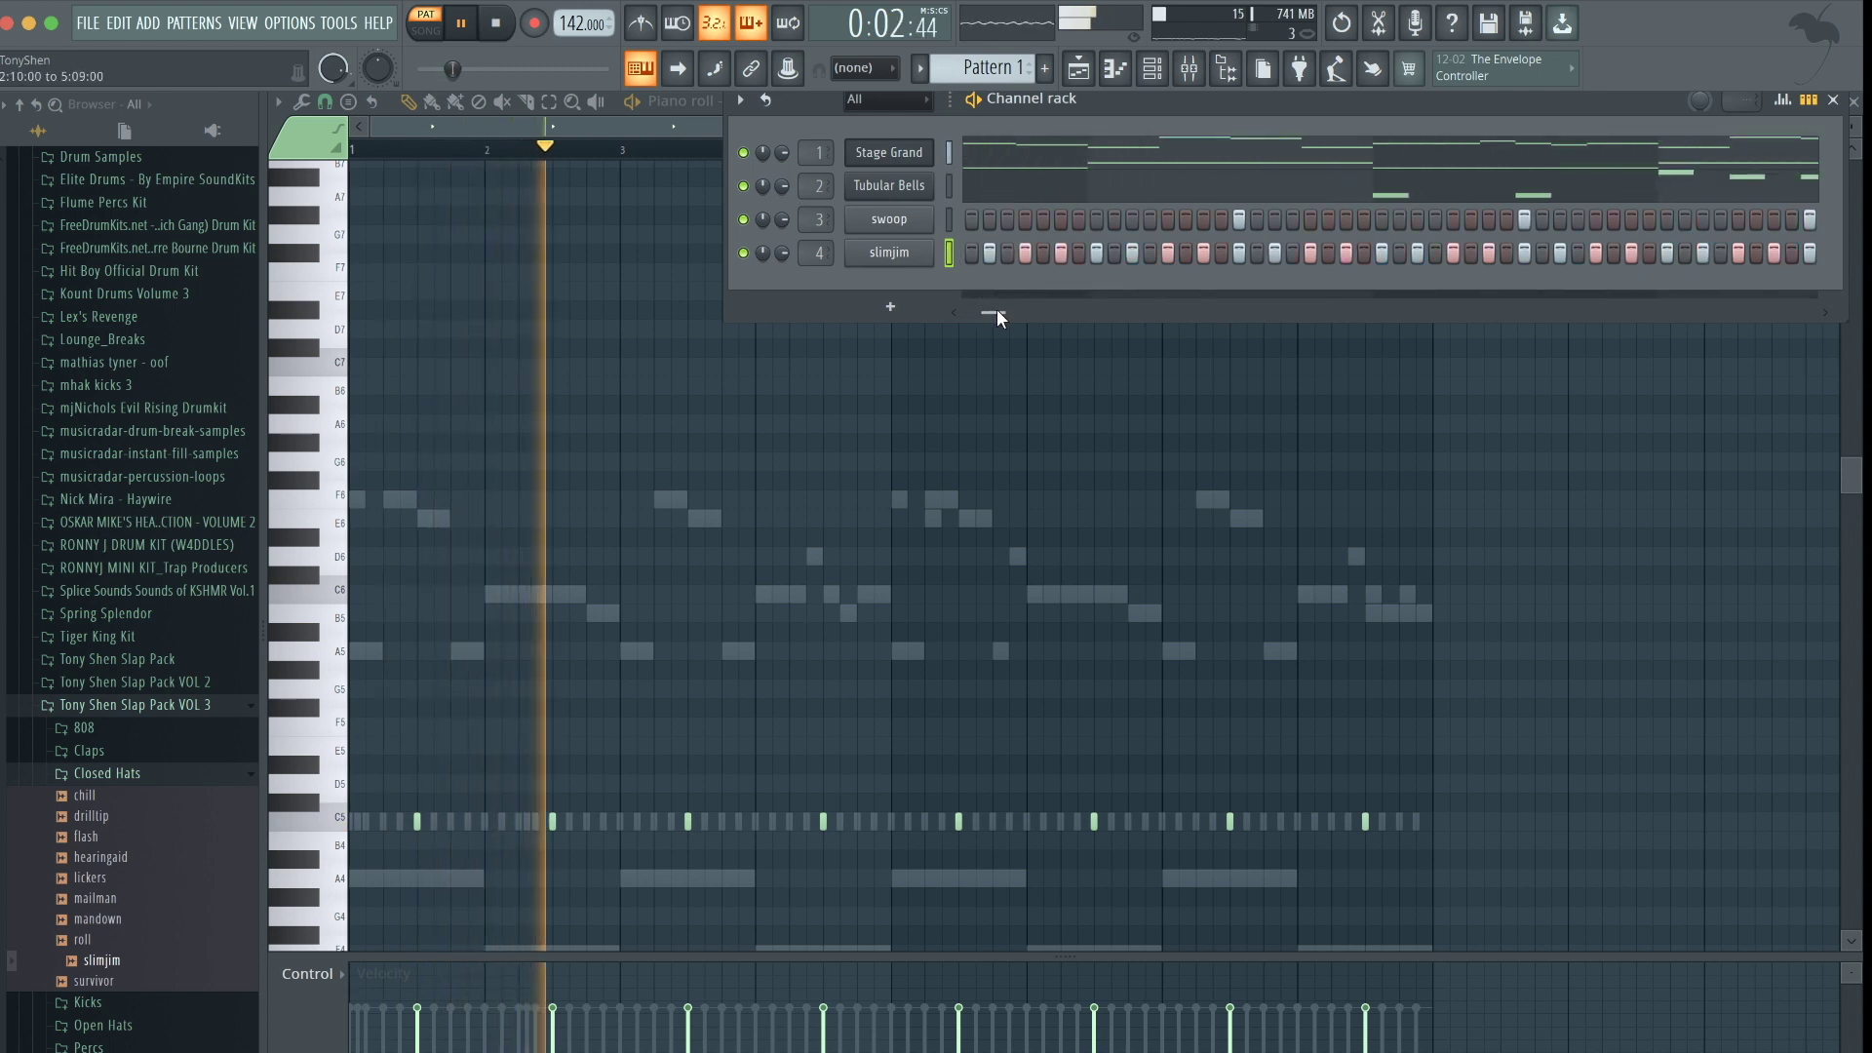
left_click(1256, 252)
key("space")
key("space")
left_click_drag(1004, 306, 1040, 307)
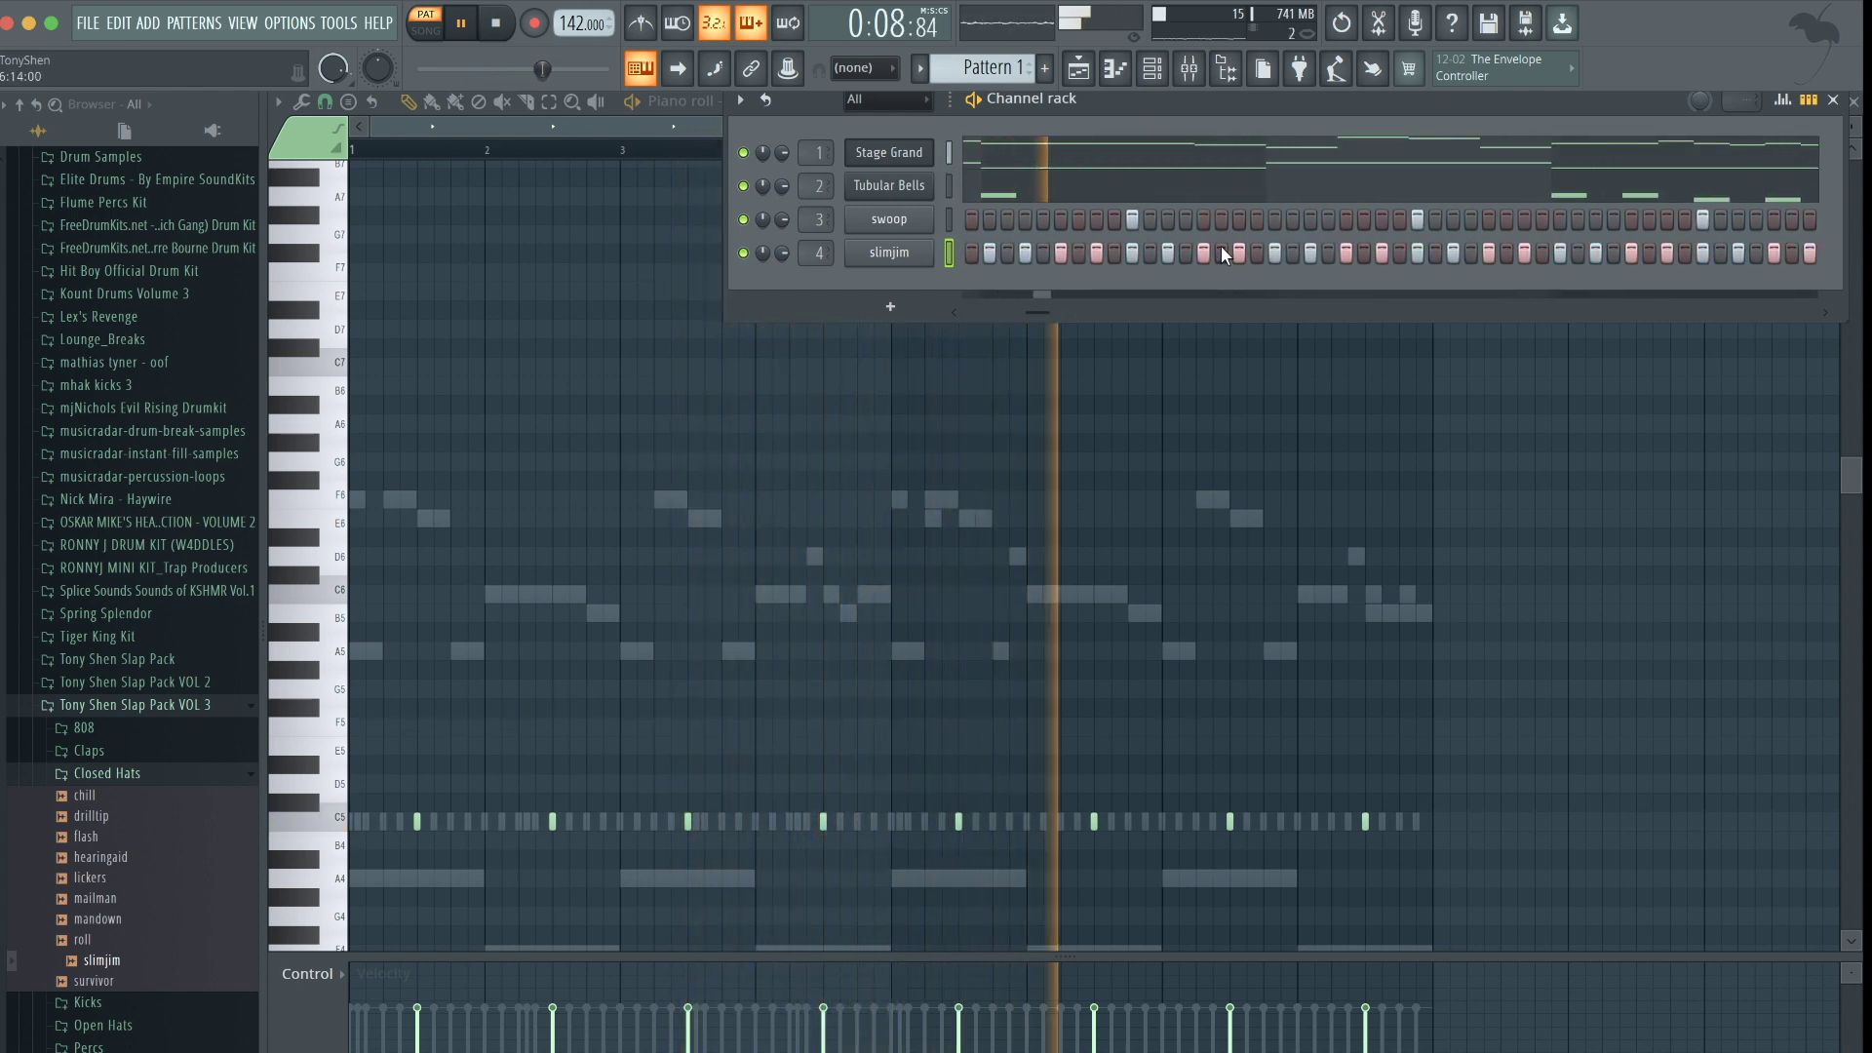
left_click_drag(1044, 308, 1061, 308)
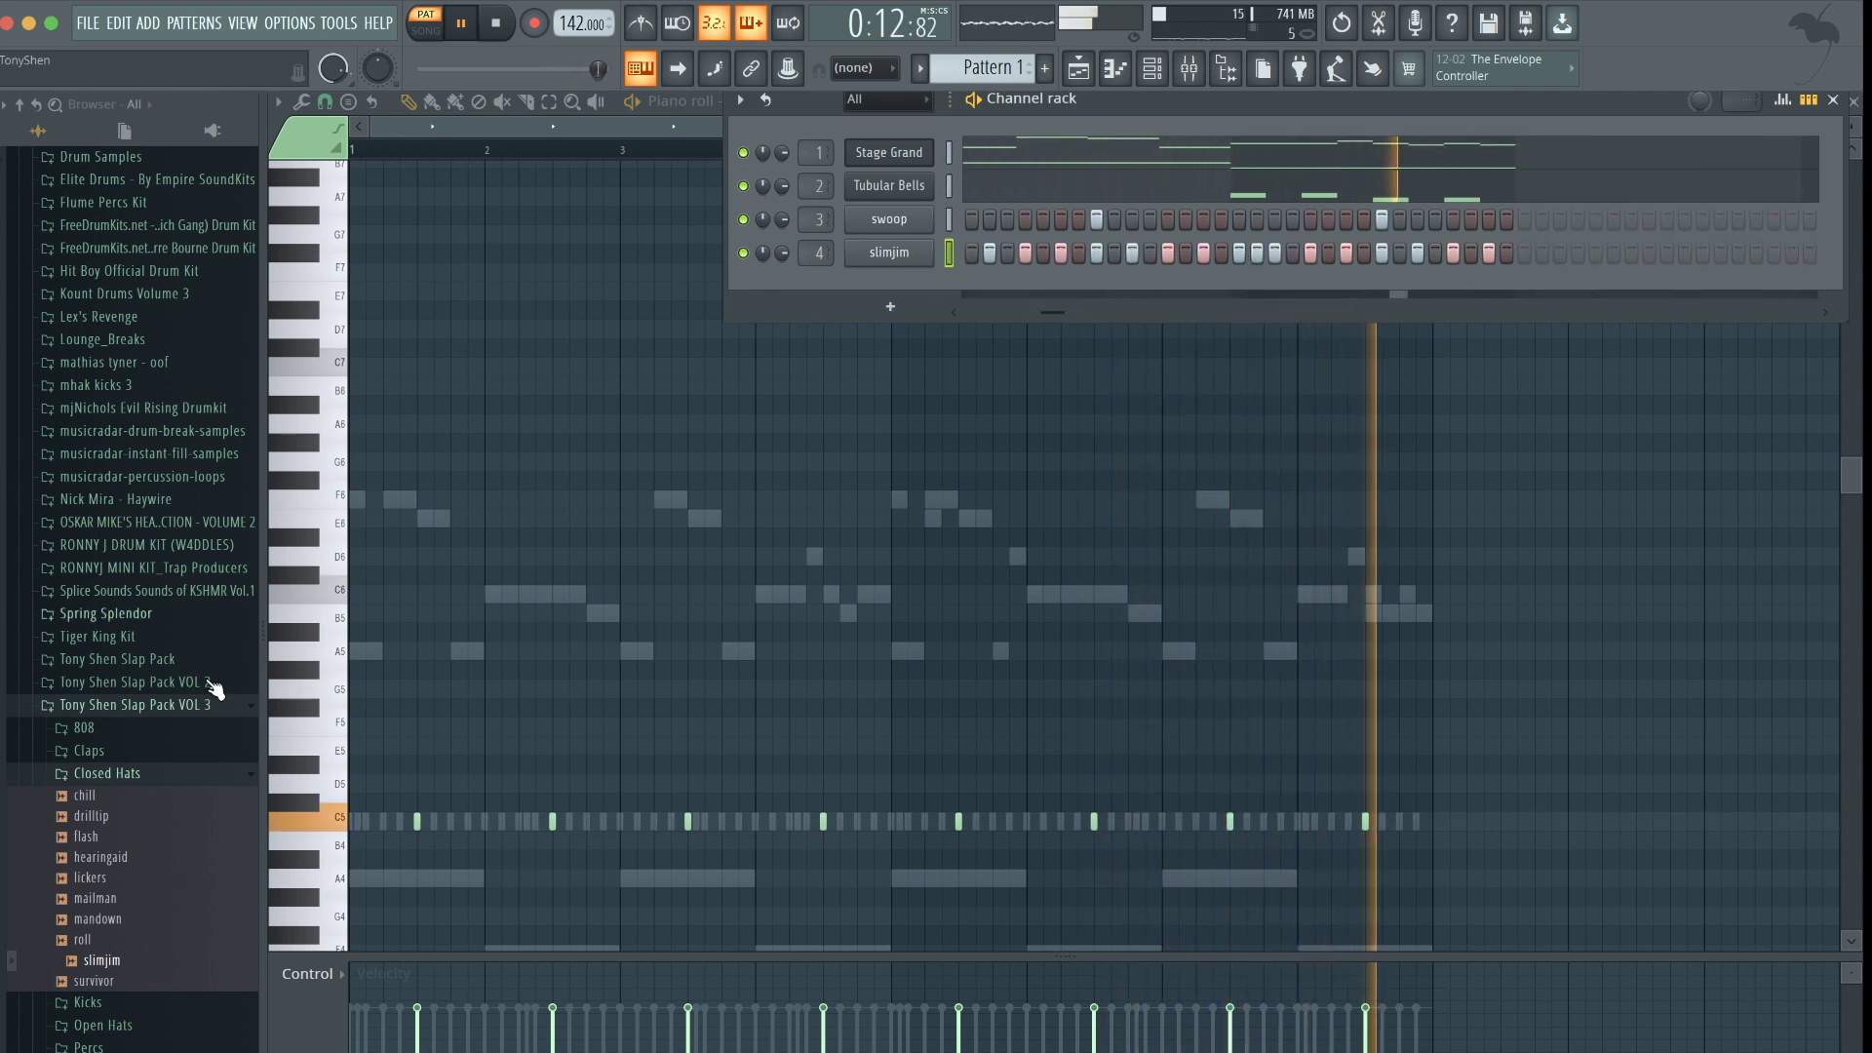
Add the Sniff snare from the pack's Snares folder as a new channel below slimjim
left_click(119, 775)
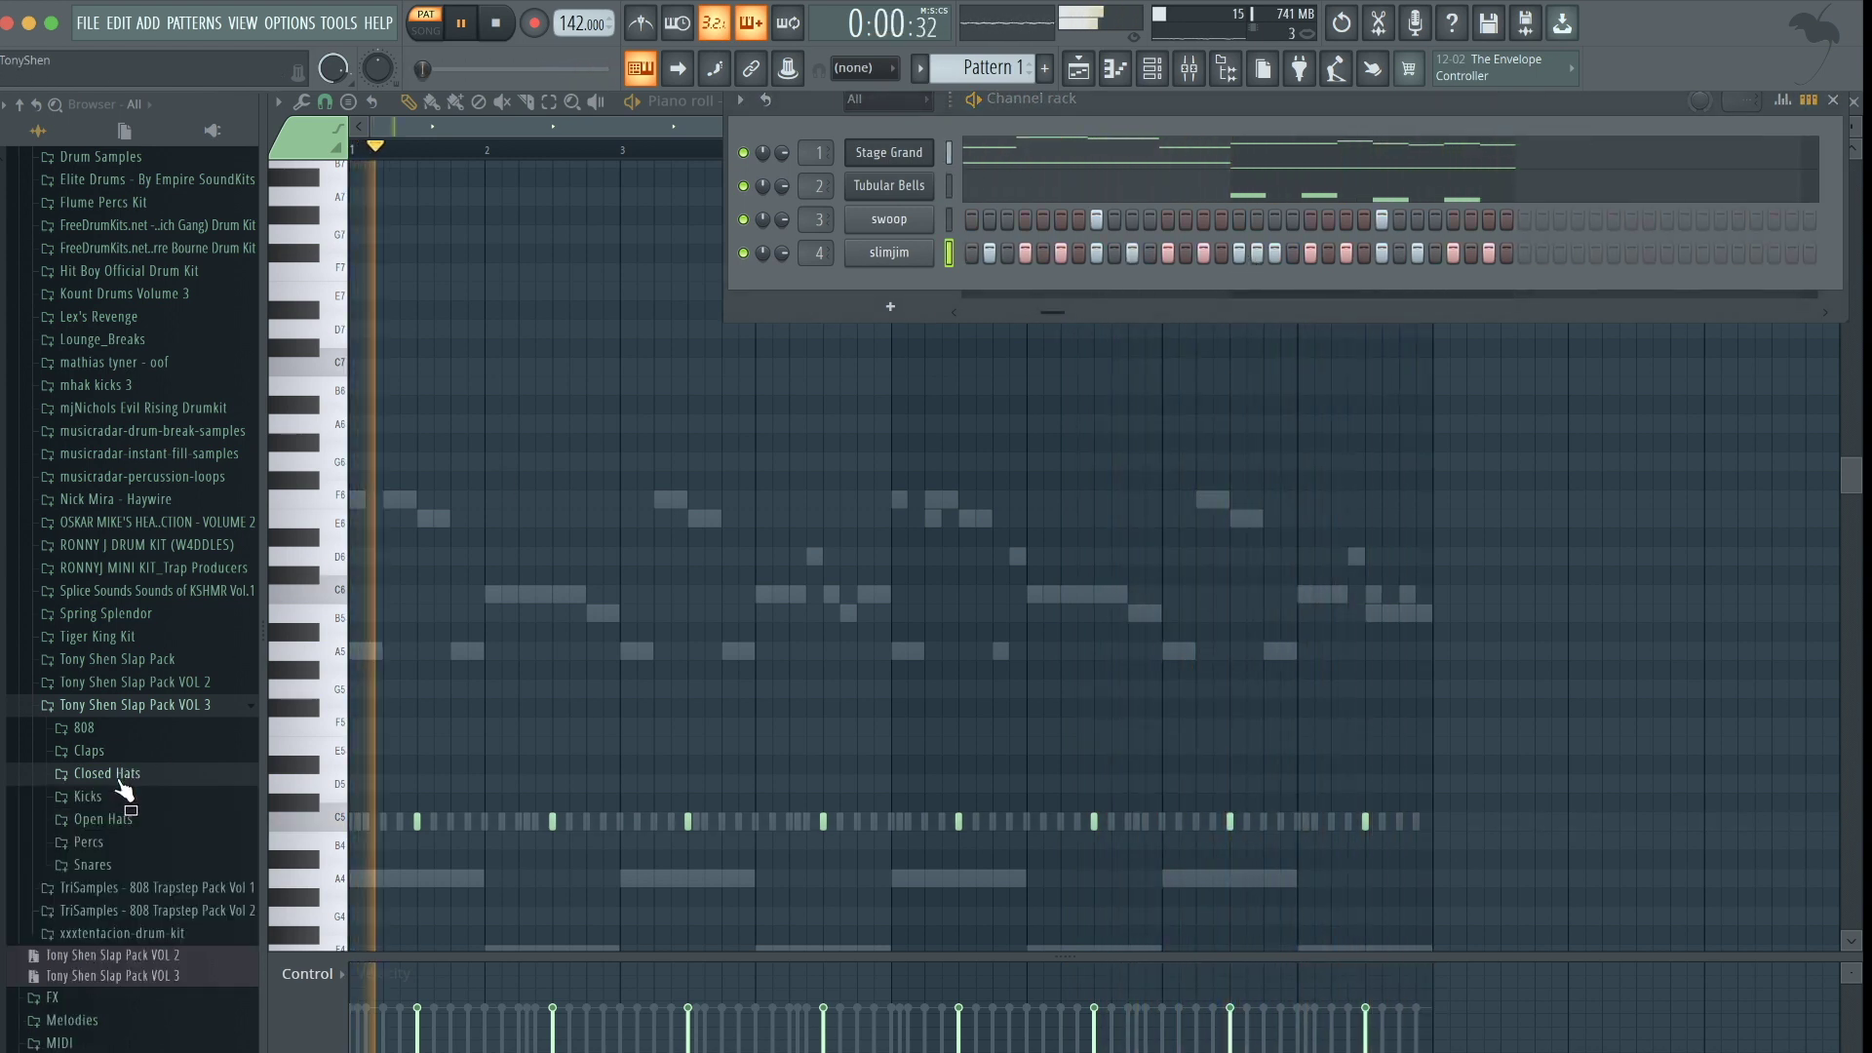
left_click(93, 864)
left_click(97, 908)
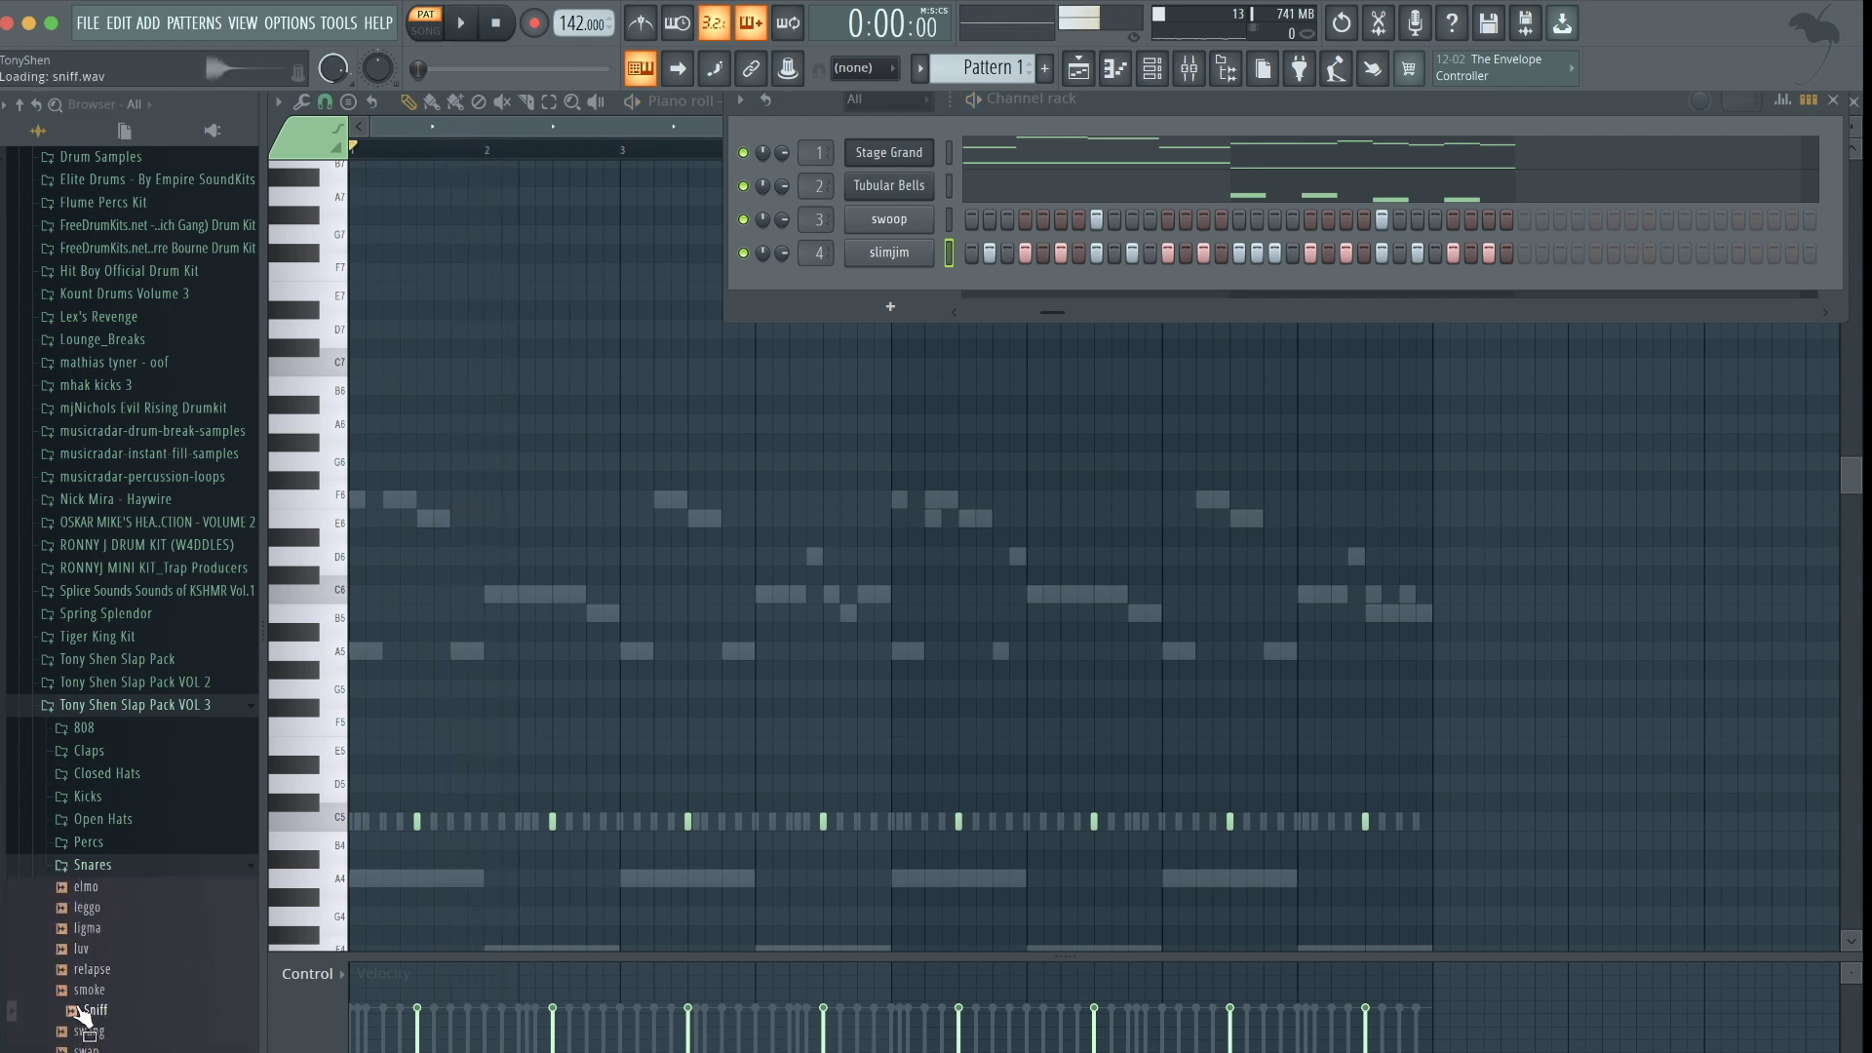
left_click_drag(810, 255, 881, 267)
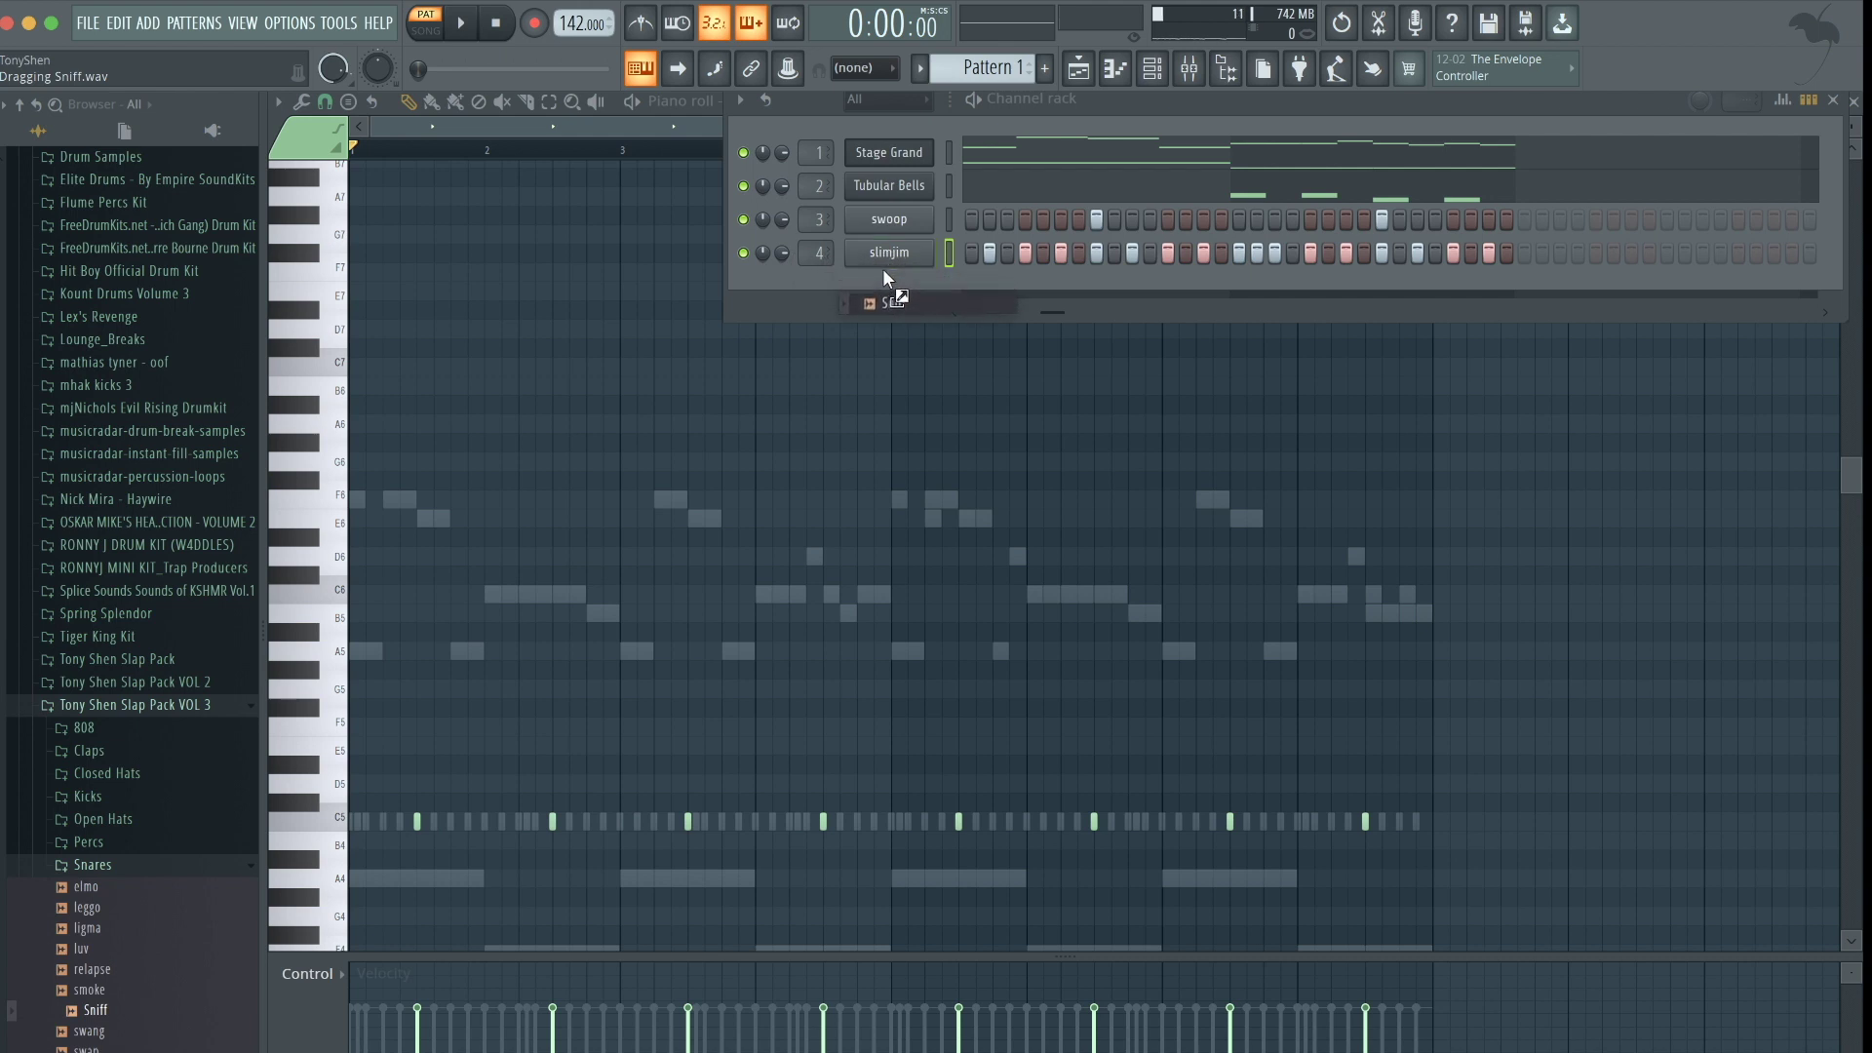
left_click_drag(1050, 341, 844, 317)
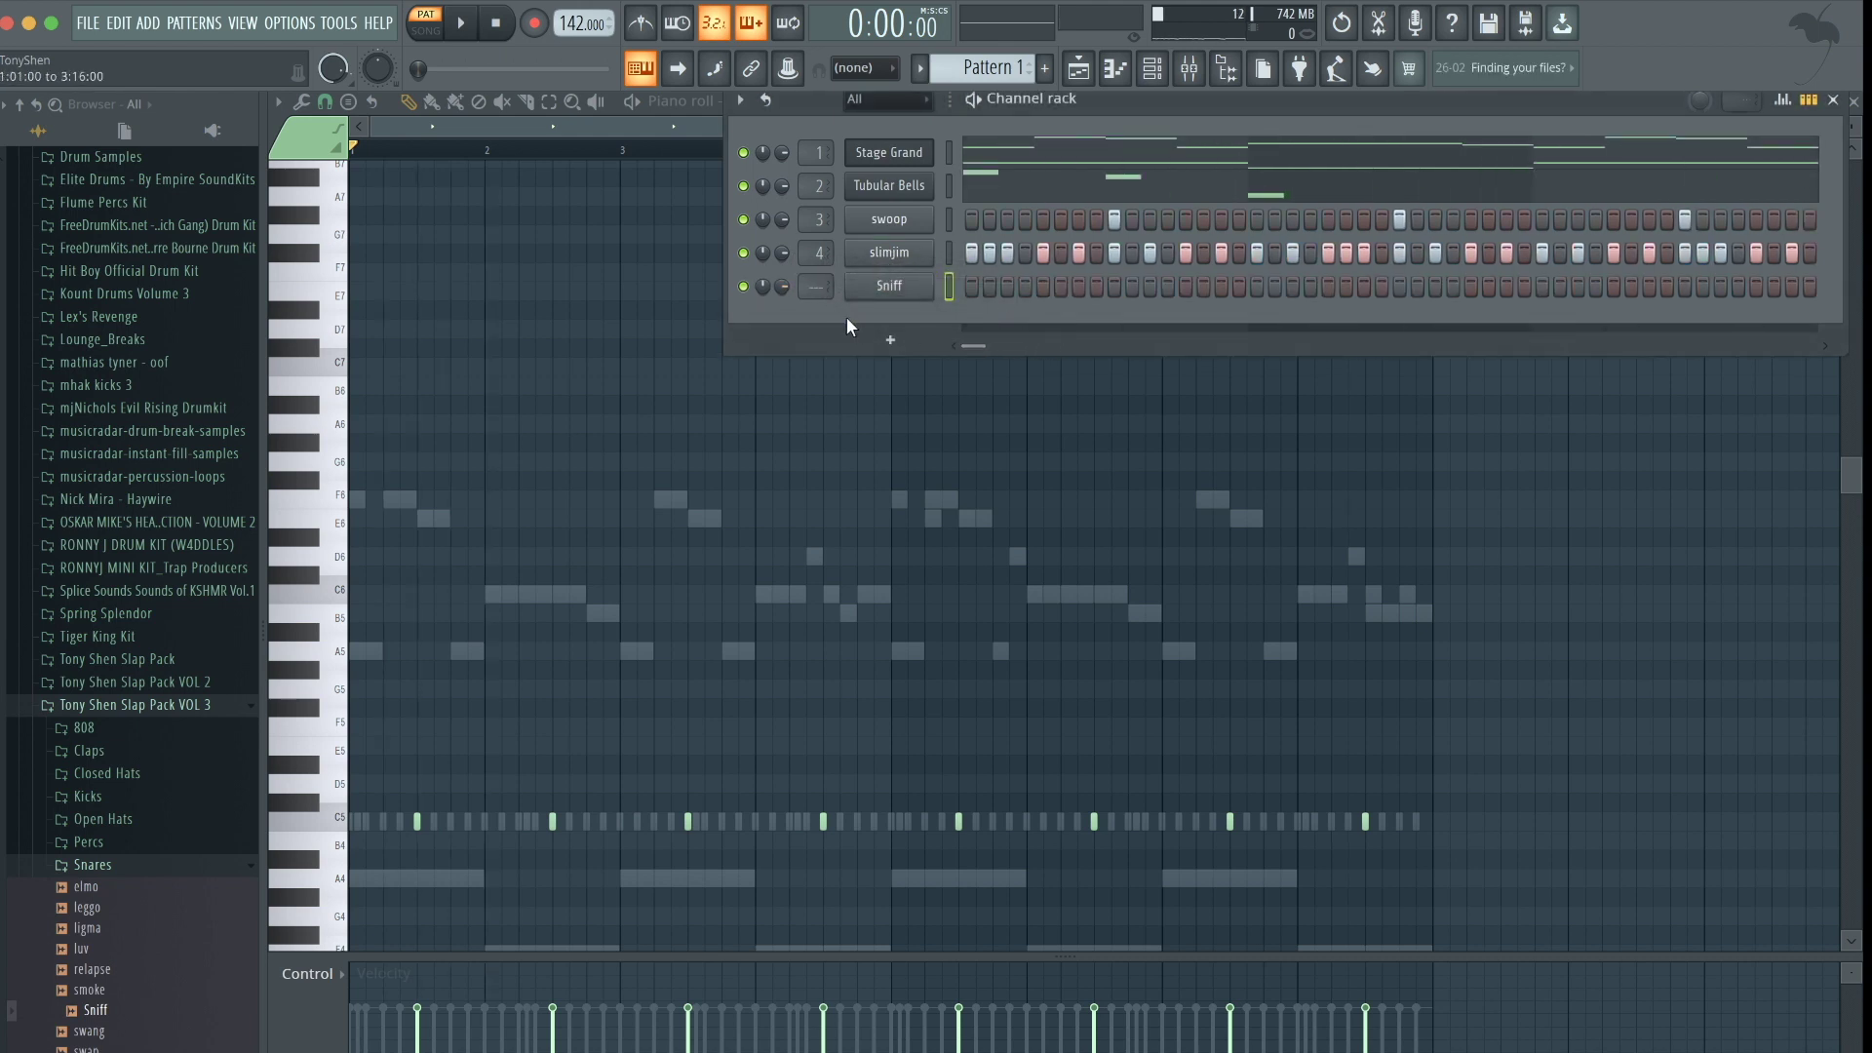
Place Sniff snare hits on steps 3, 15, 19, 39 and 51 of the first four bars during playback
left_click(1005, 284)
key("space")
left_click(1219, 283)
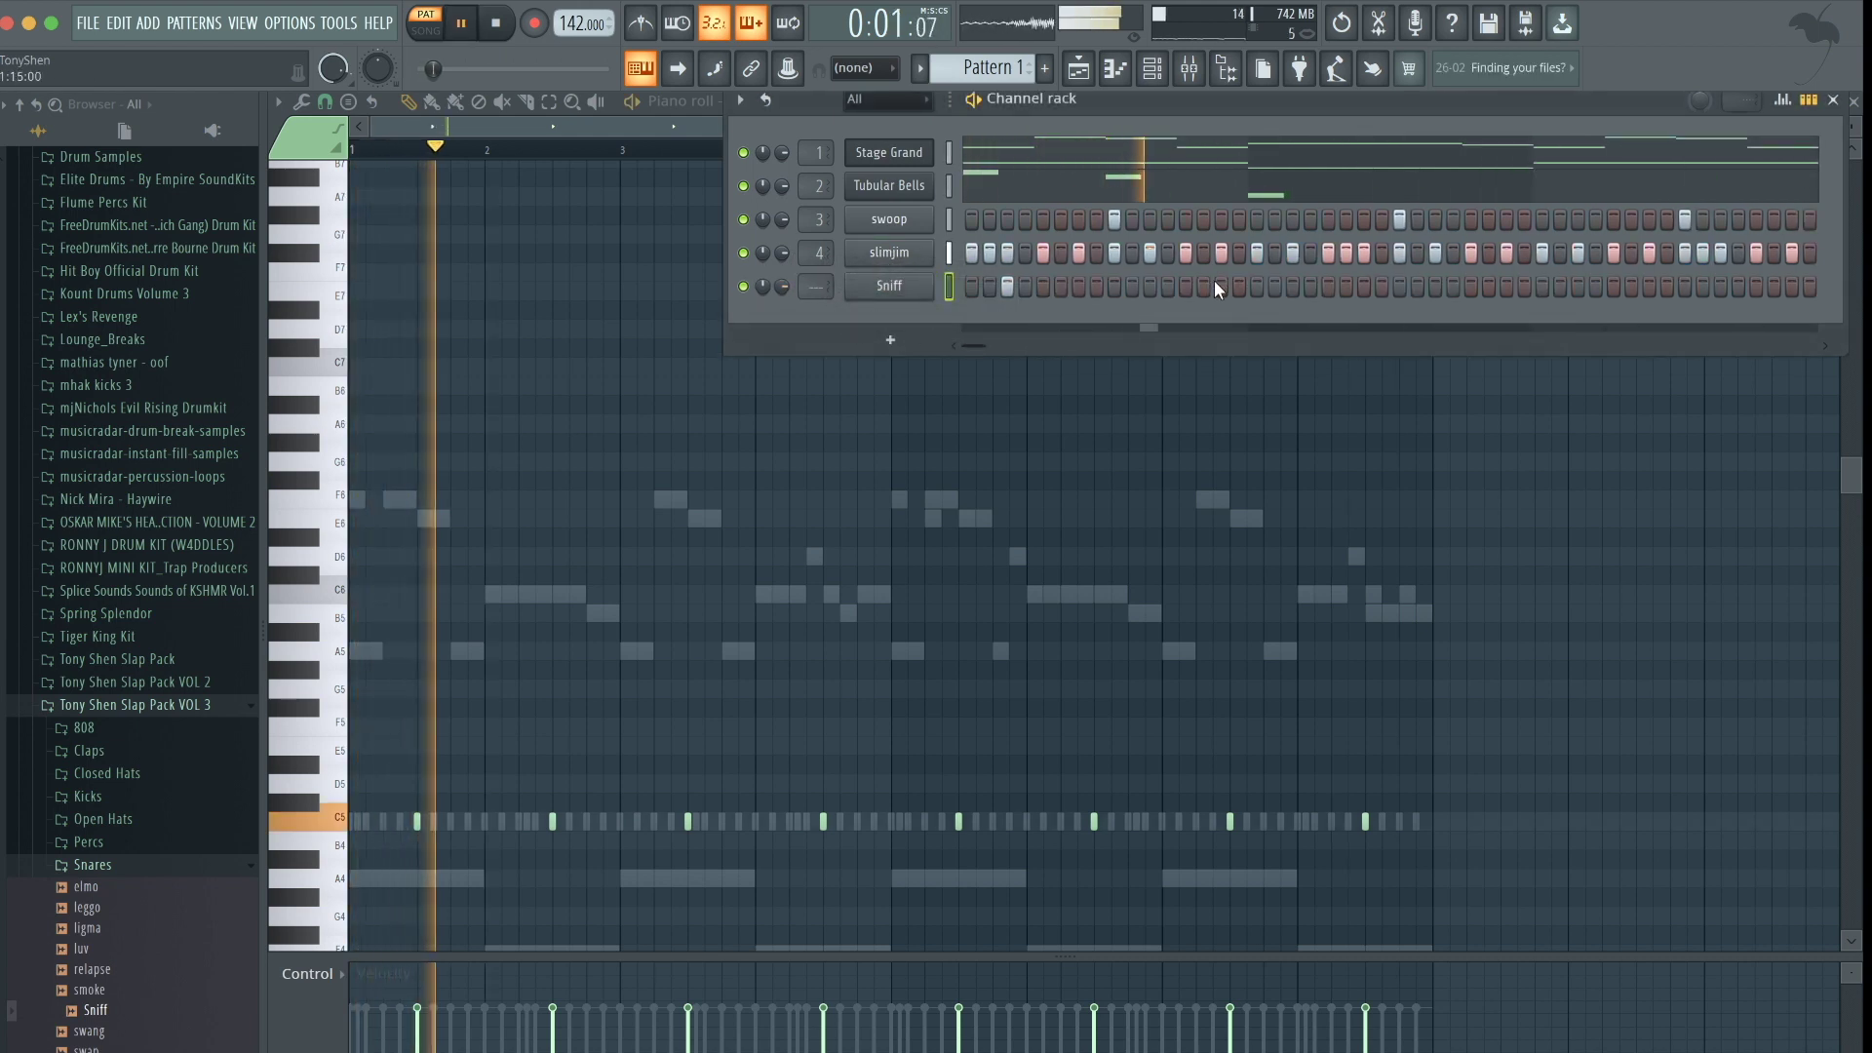
left_click(1292, 284)
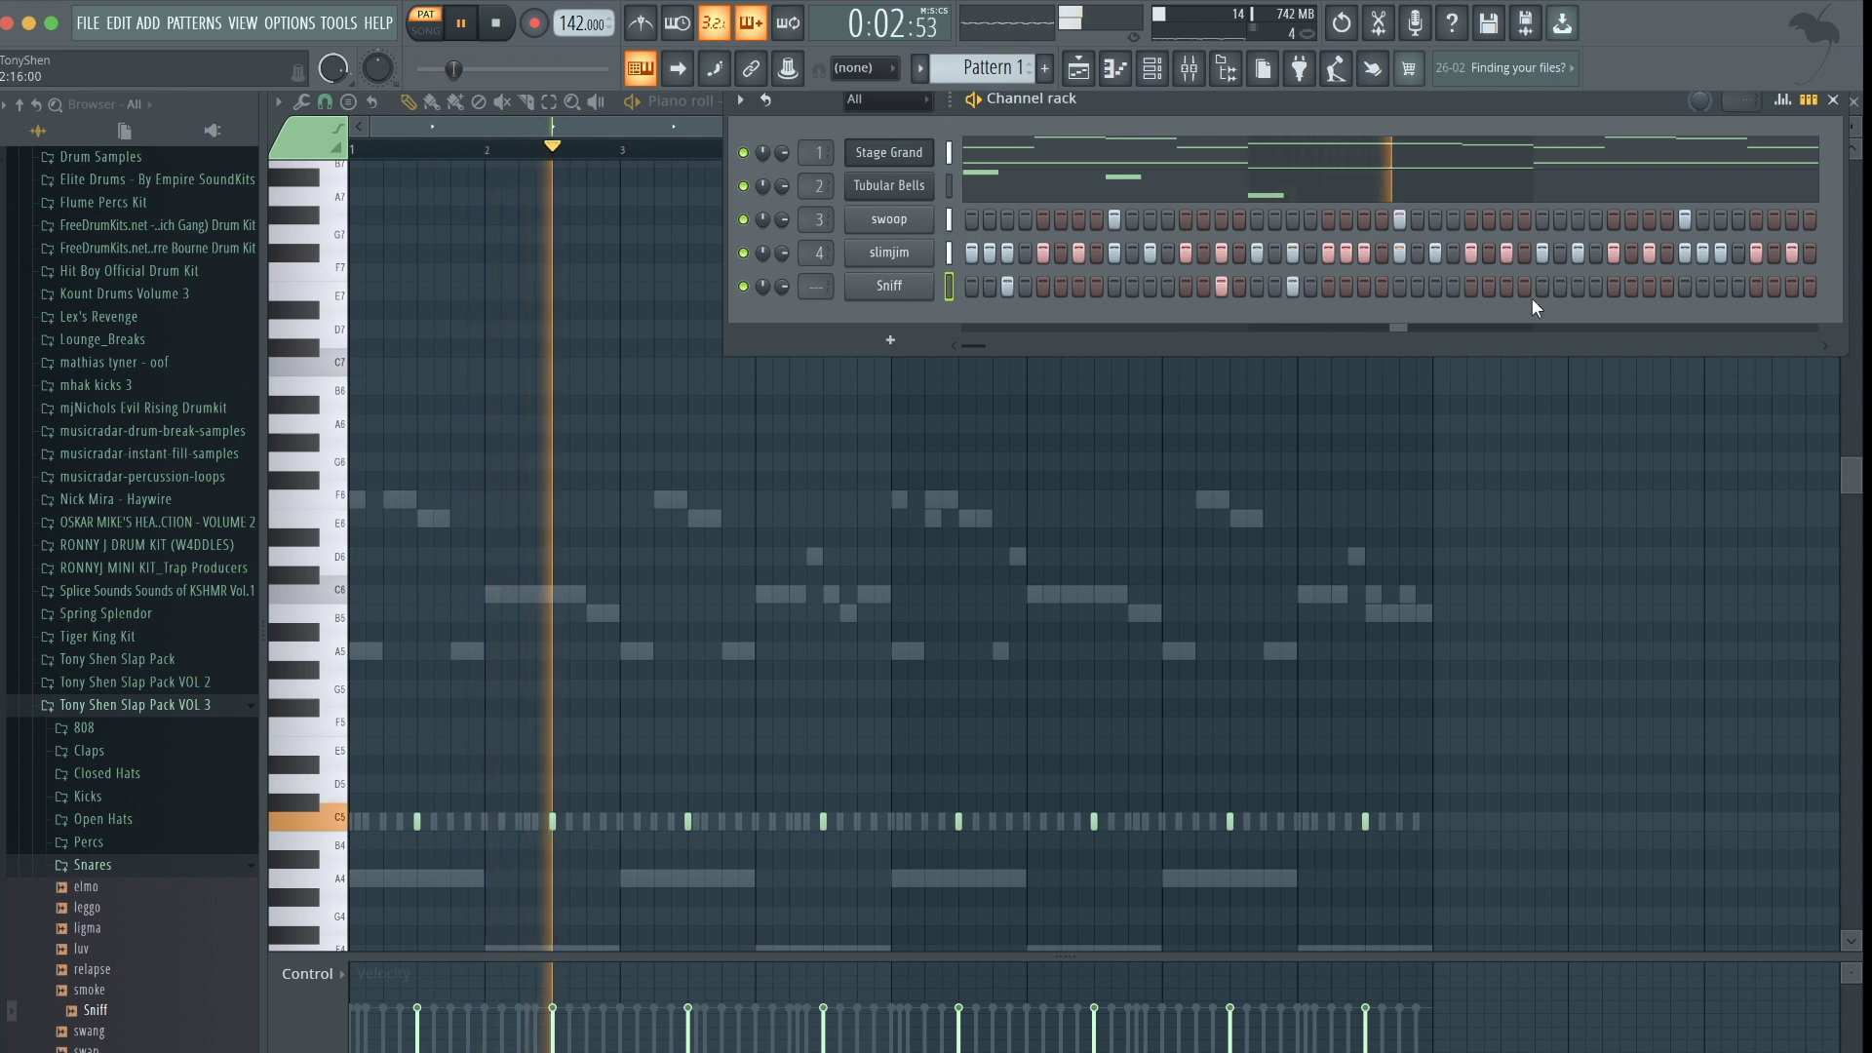
left_click(1647, 286)
mouse_move(977, 346)
left_mouse_down()
mouse_move(1032, 338)
mouse_move(997, 341)
left_mouse_up()
left_click(1450, 285)
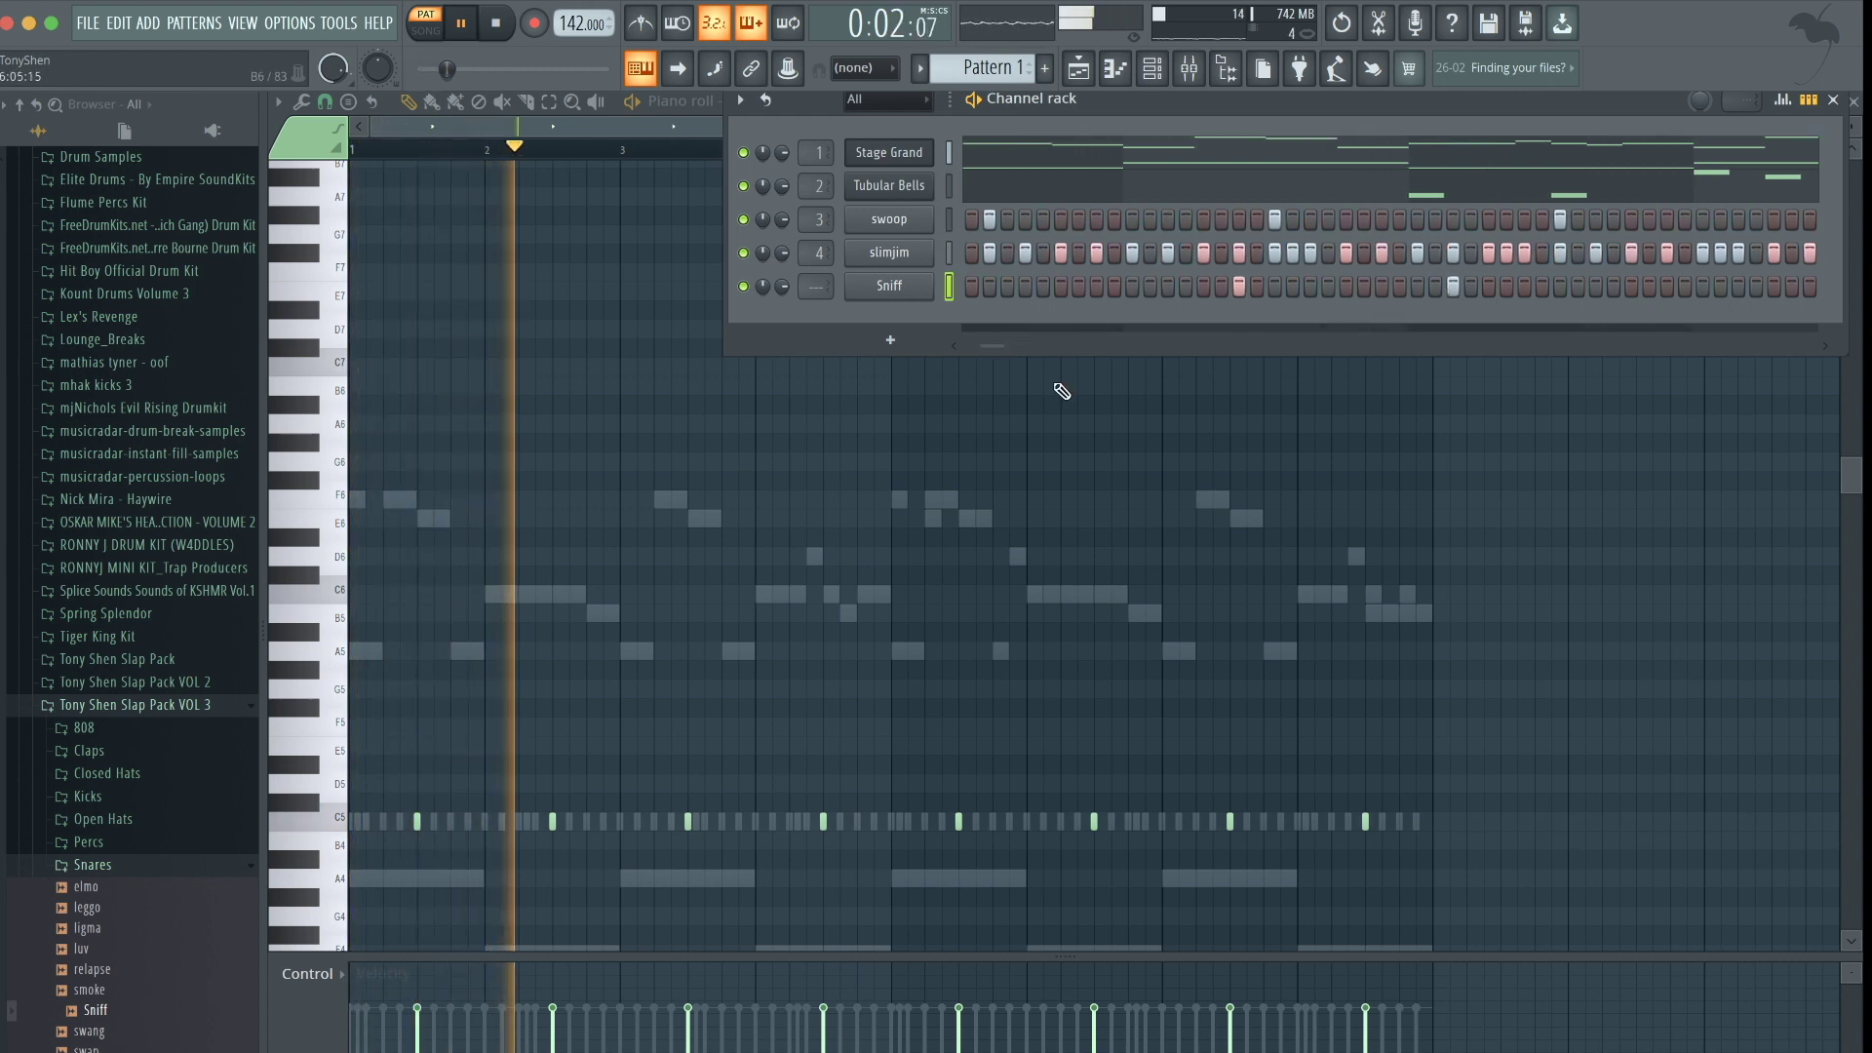
Add Sniff hits in the pattern's second half, including step 15 of bar 5, step 7 of bar 6 and step 3 of bar 7
mouse_move(992, 342)
left_mouse_down()
mouse_move(975, 343)
mouse_move(1020, 341)
left_mouse_up()
left_click(1343, 285)
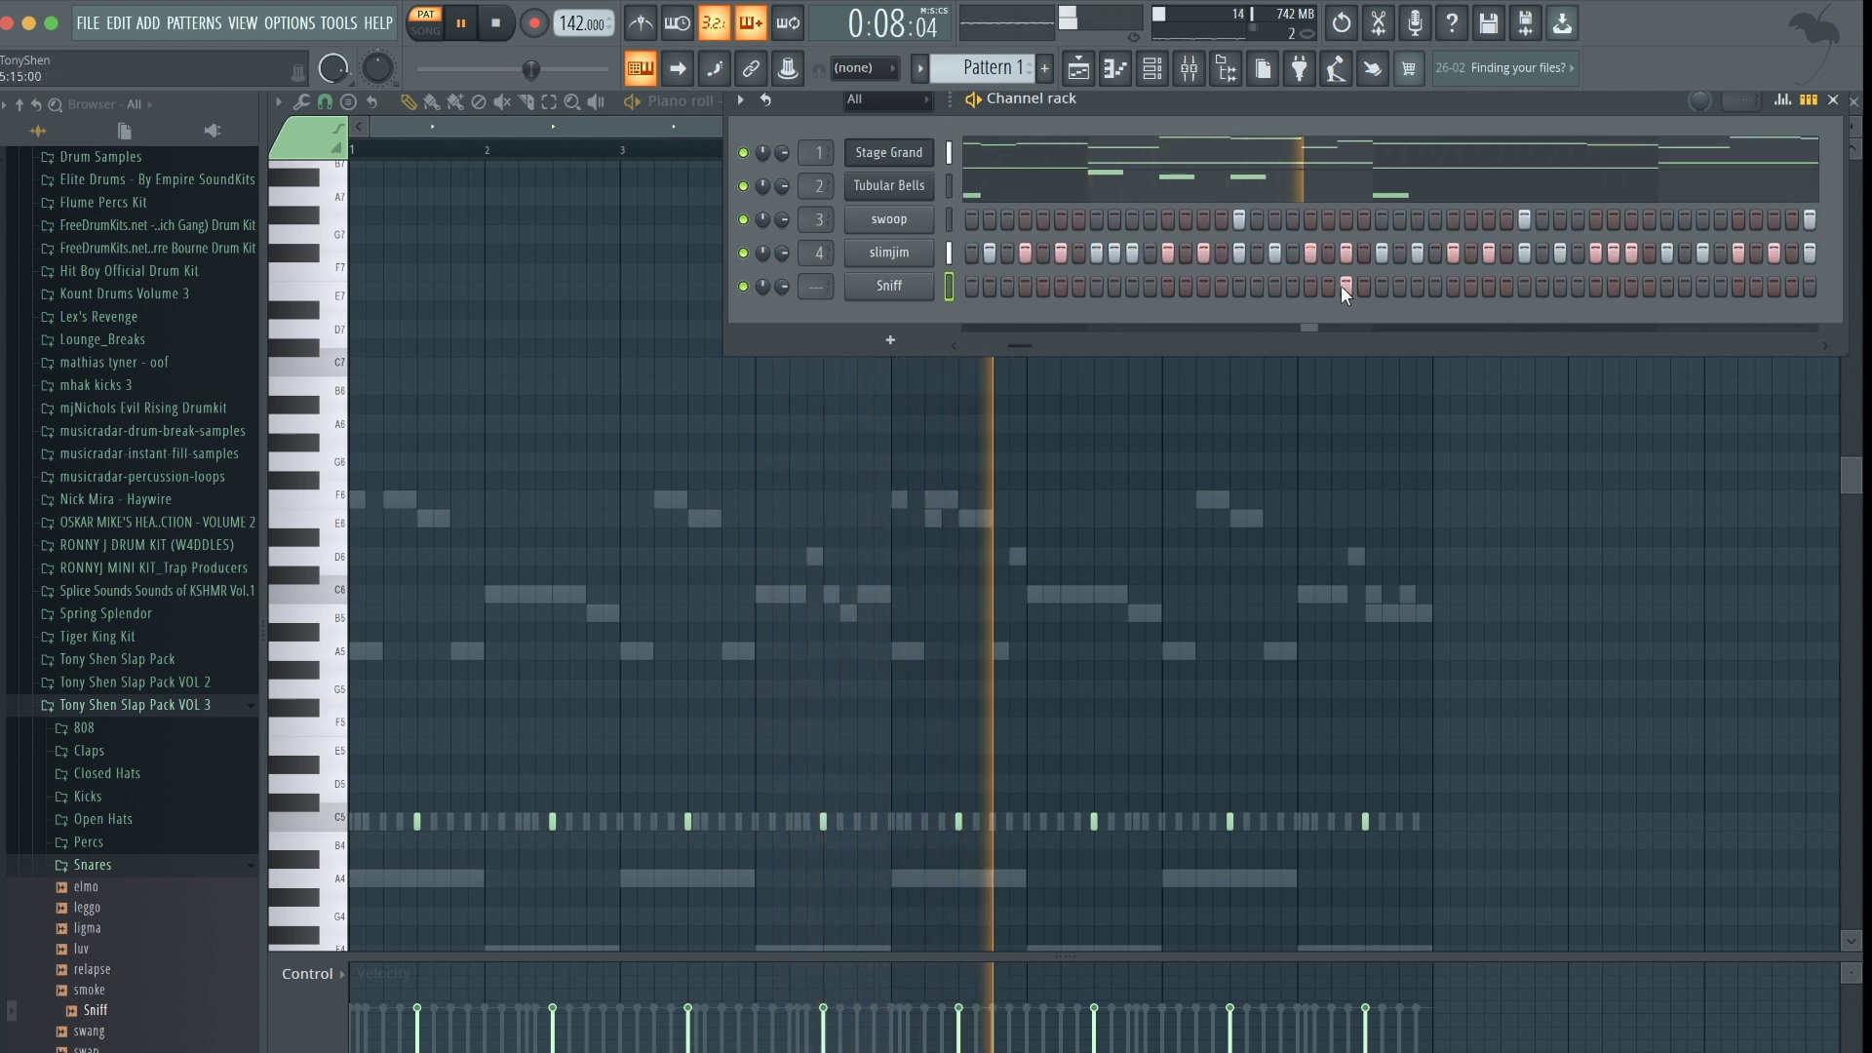
left_click(1487, 286)
left_click(1702, 285)
left_click_drag(1004, 341, 1058, 346)
left_click(1076, 283)
left_click(1068, 328)
left_click_drag(1010, 345, 144, 844)
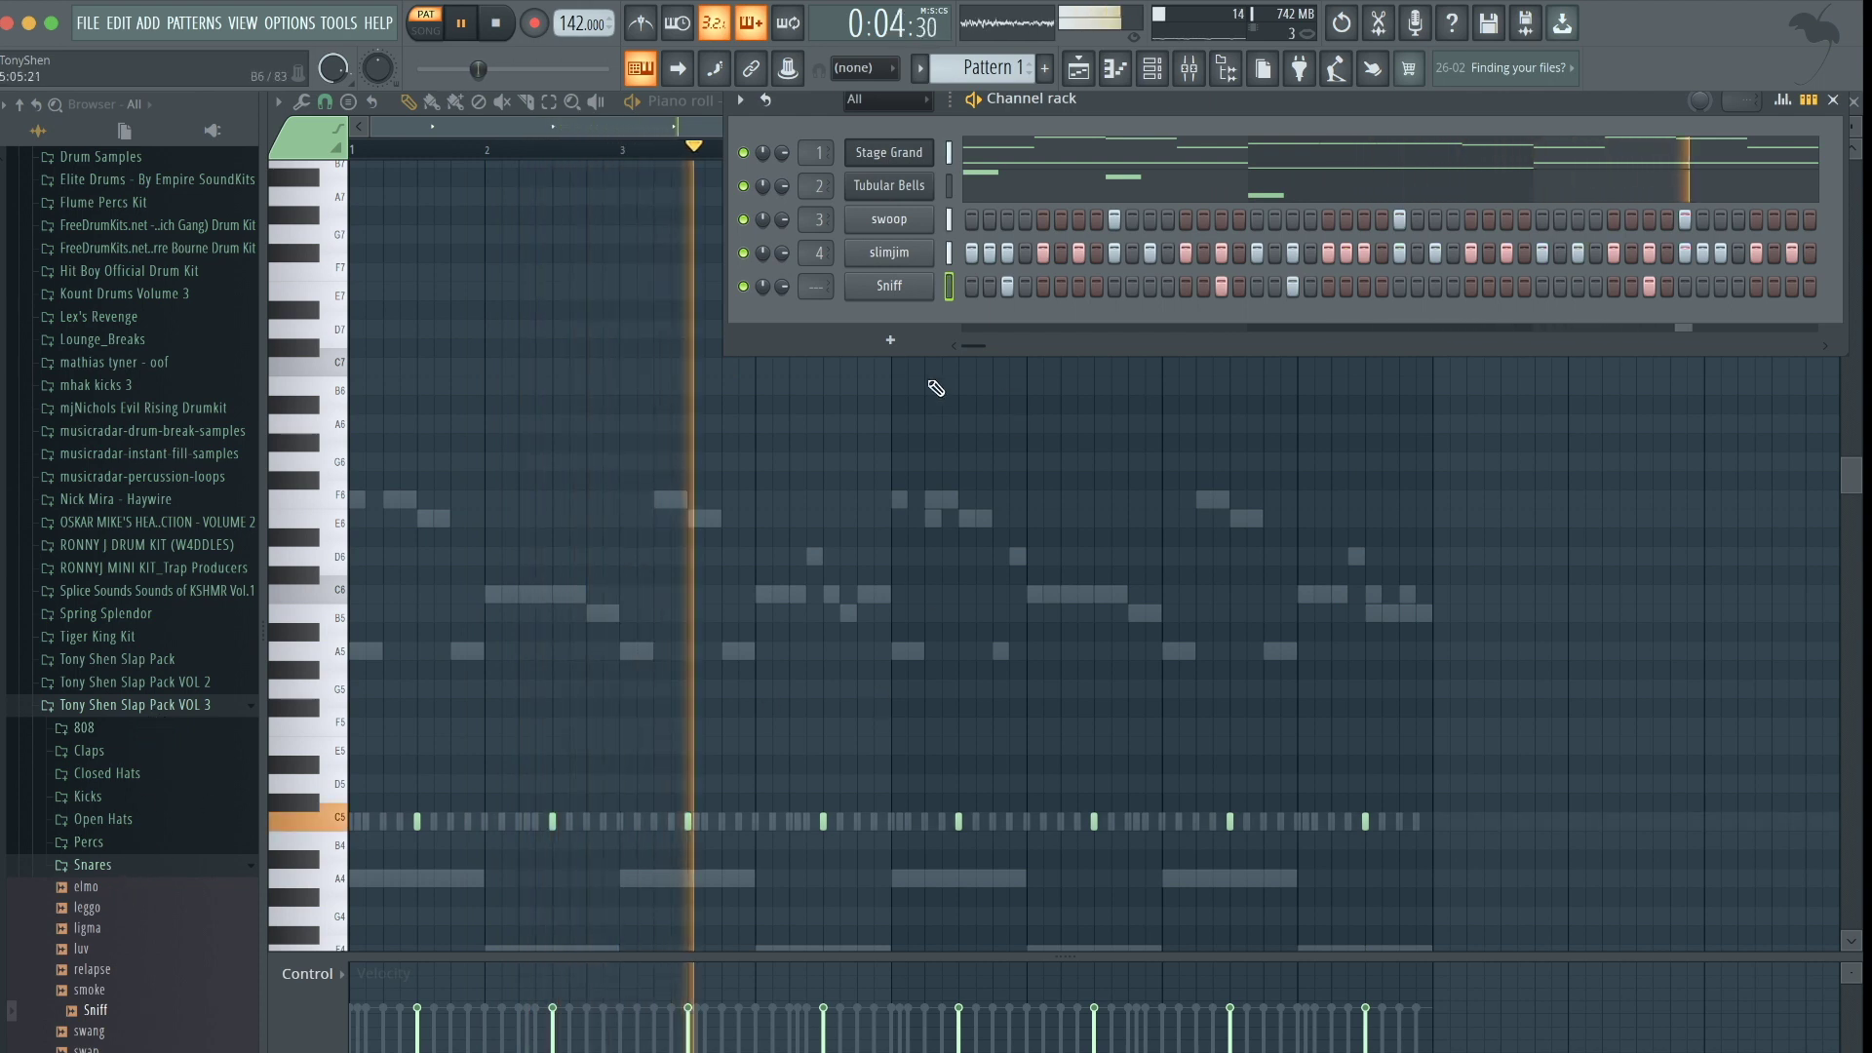
left_click_drag(974, 345, 1059, 325)
Stop playback and add the loco kick from the pack's Kicks folder as a new channel below Sniff
key("space")
left_click(181, 795)
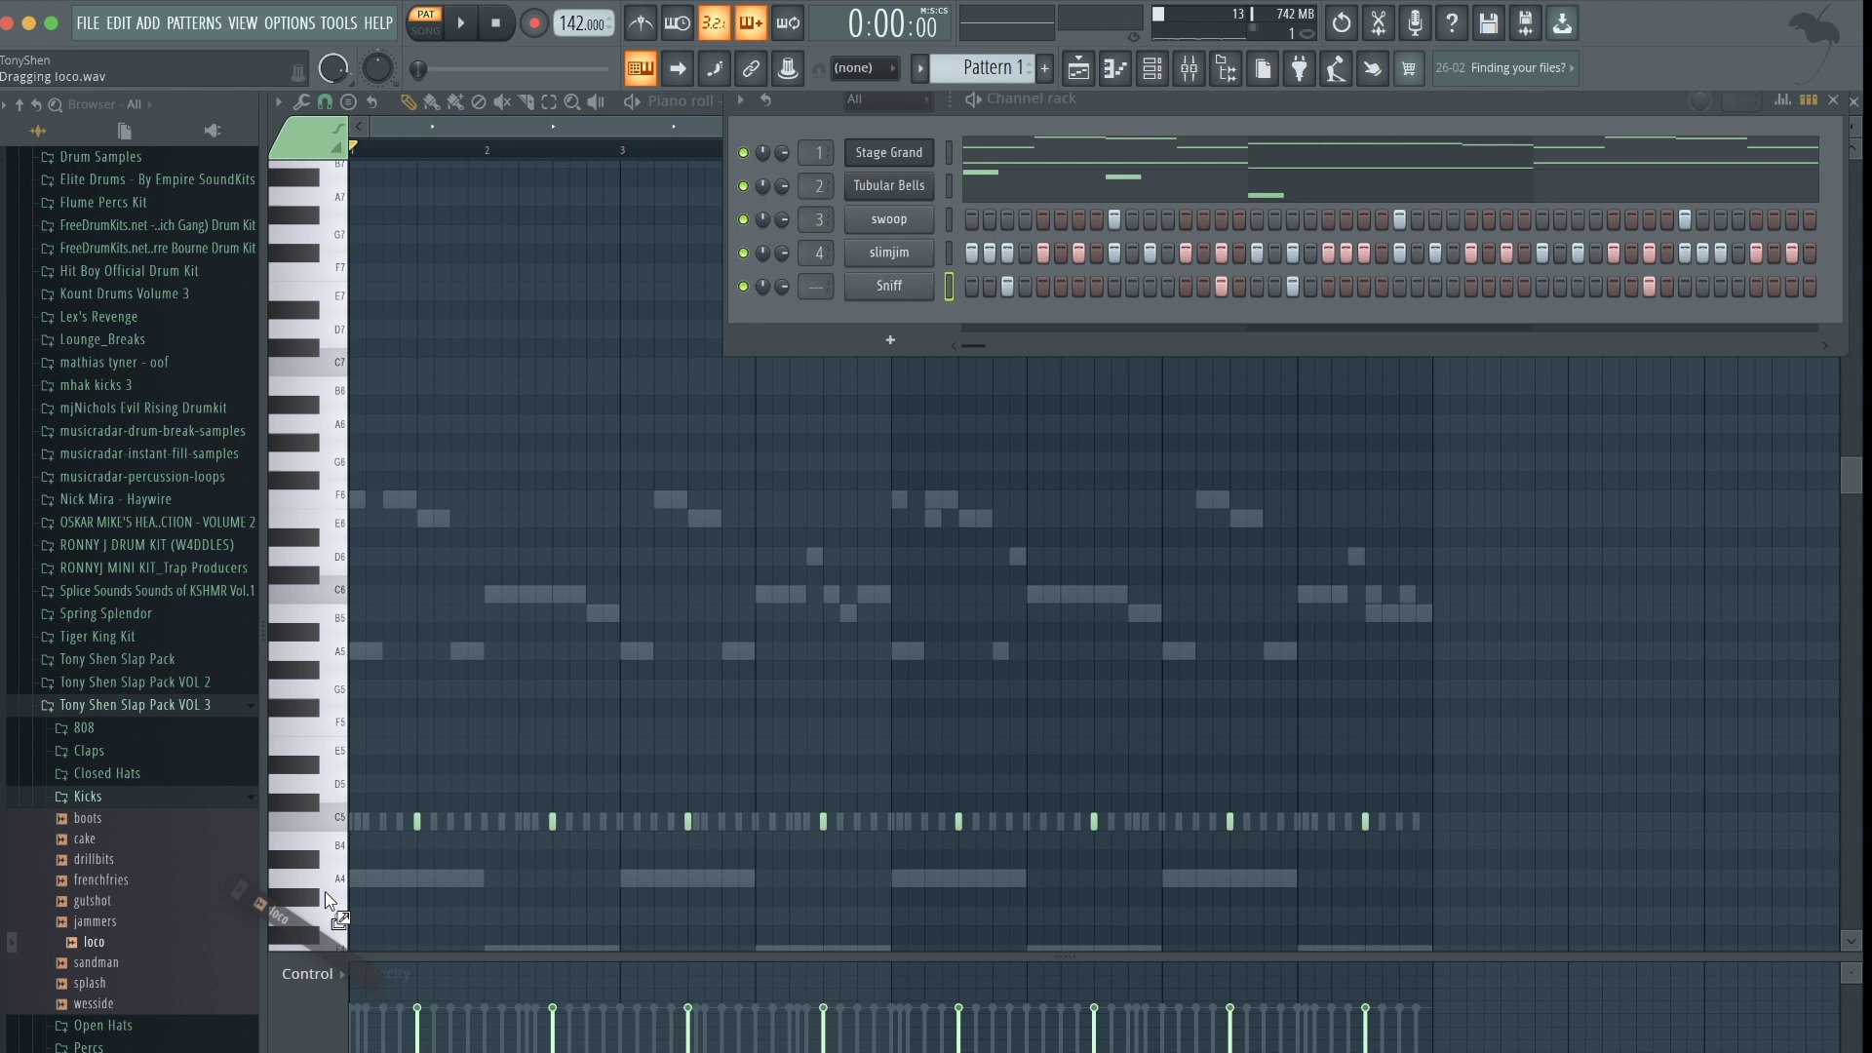
left_click_drag(890, 343, 891, 304)
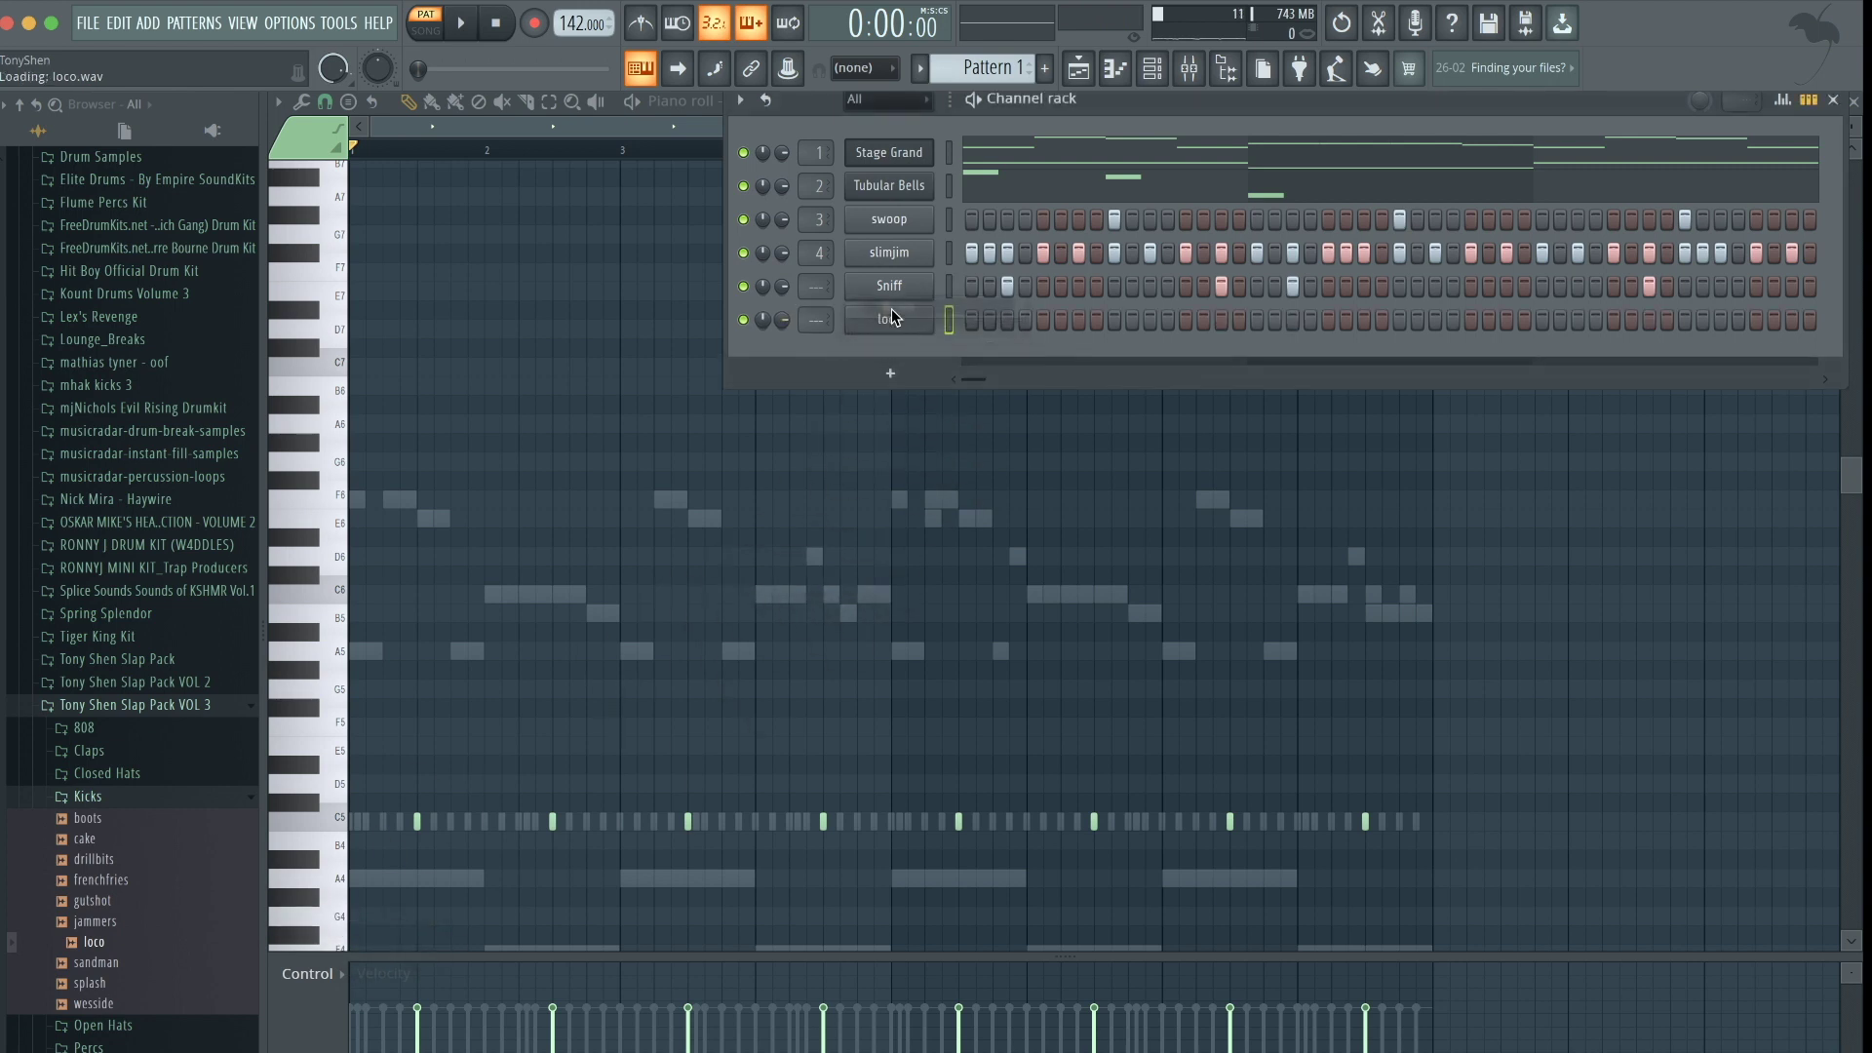
Place loco kick hits on steps 1, 7, 13 and 15 of the first bar while the pattern plays
left_click(971, 320)
key("space")
left_click(1079, 320)
left_click(1186, 320)
left_click(1220, 320)
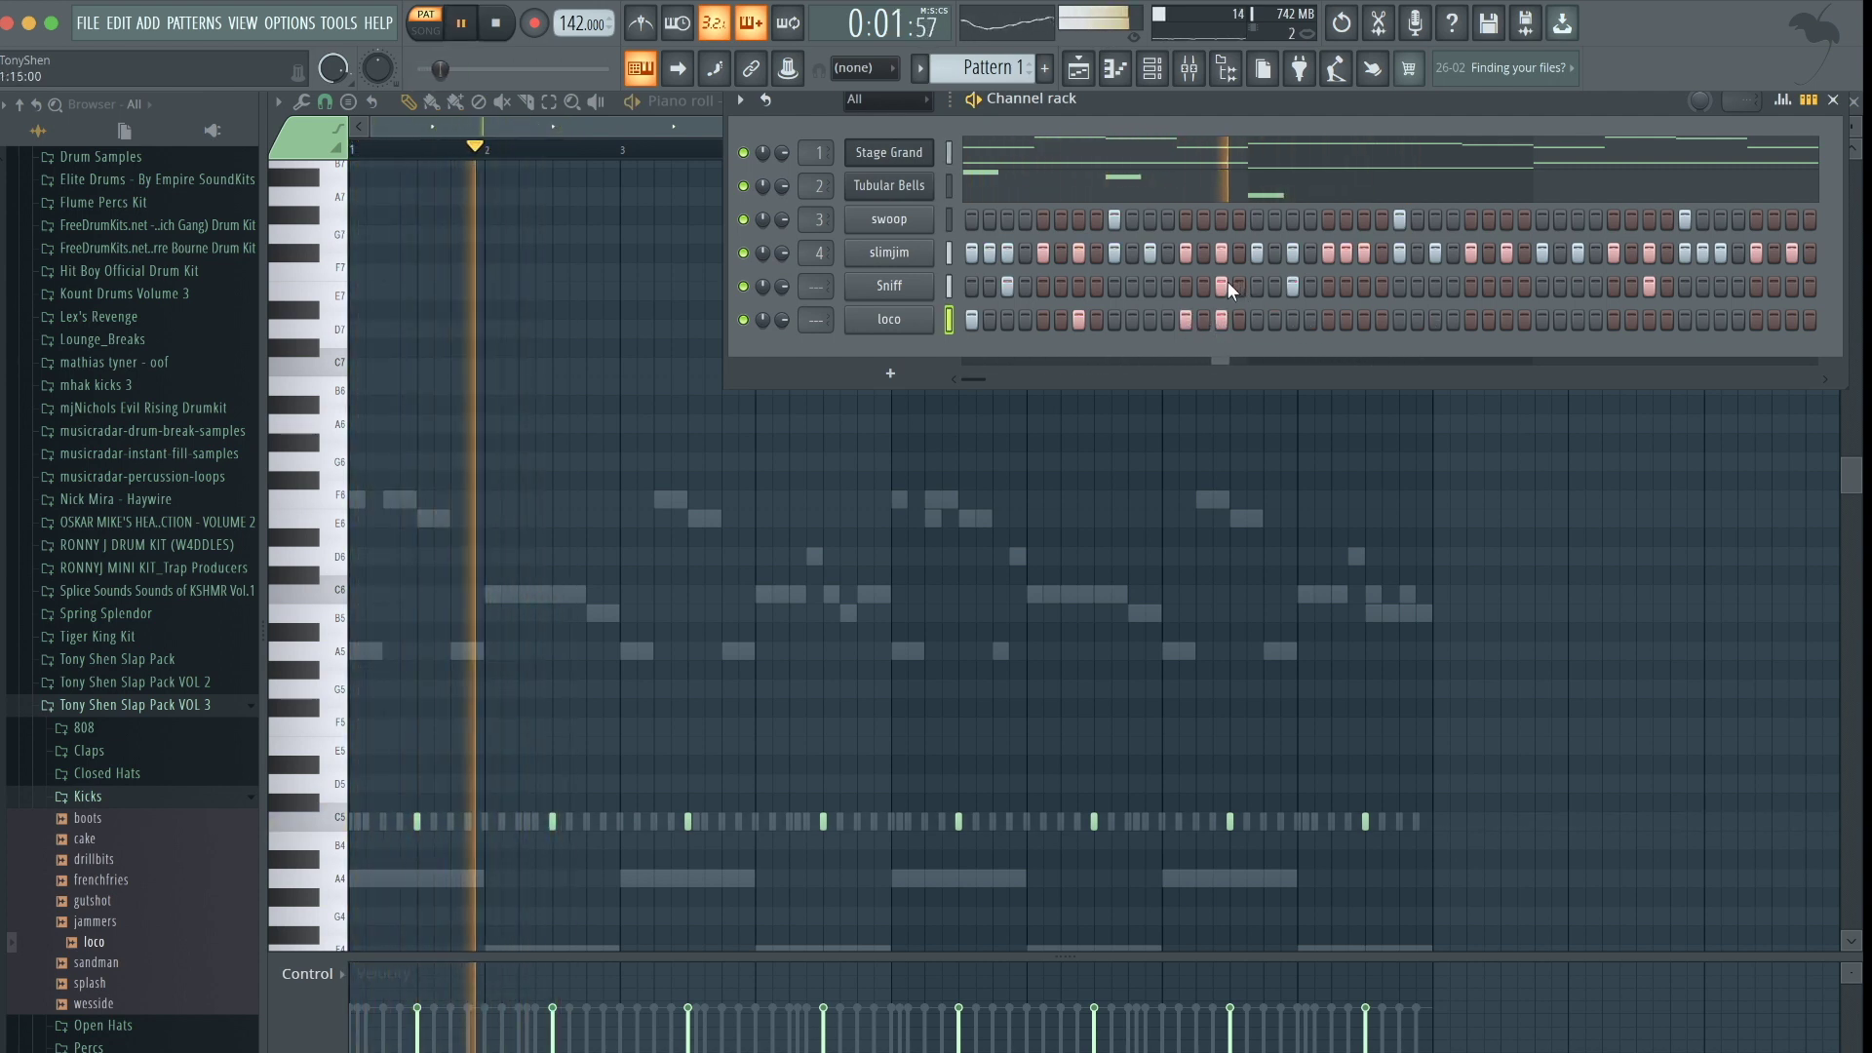
Replay the pattern, add a loco kick on step 23 and remove the Sniff hit on step 15
key("space")
key("space")
left_click(1361, 319)
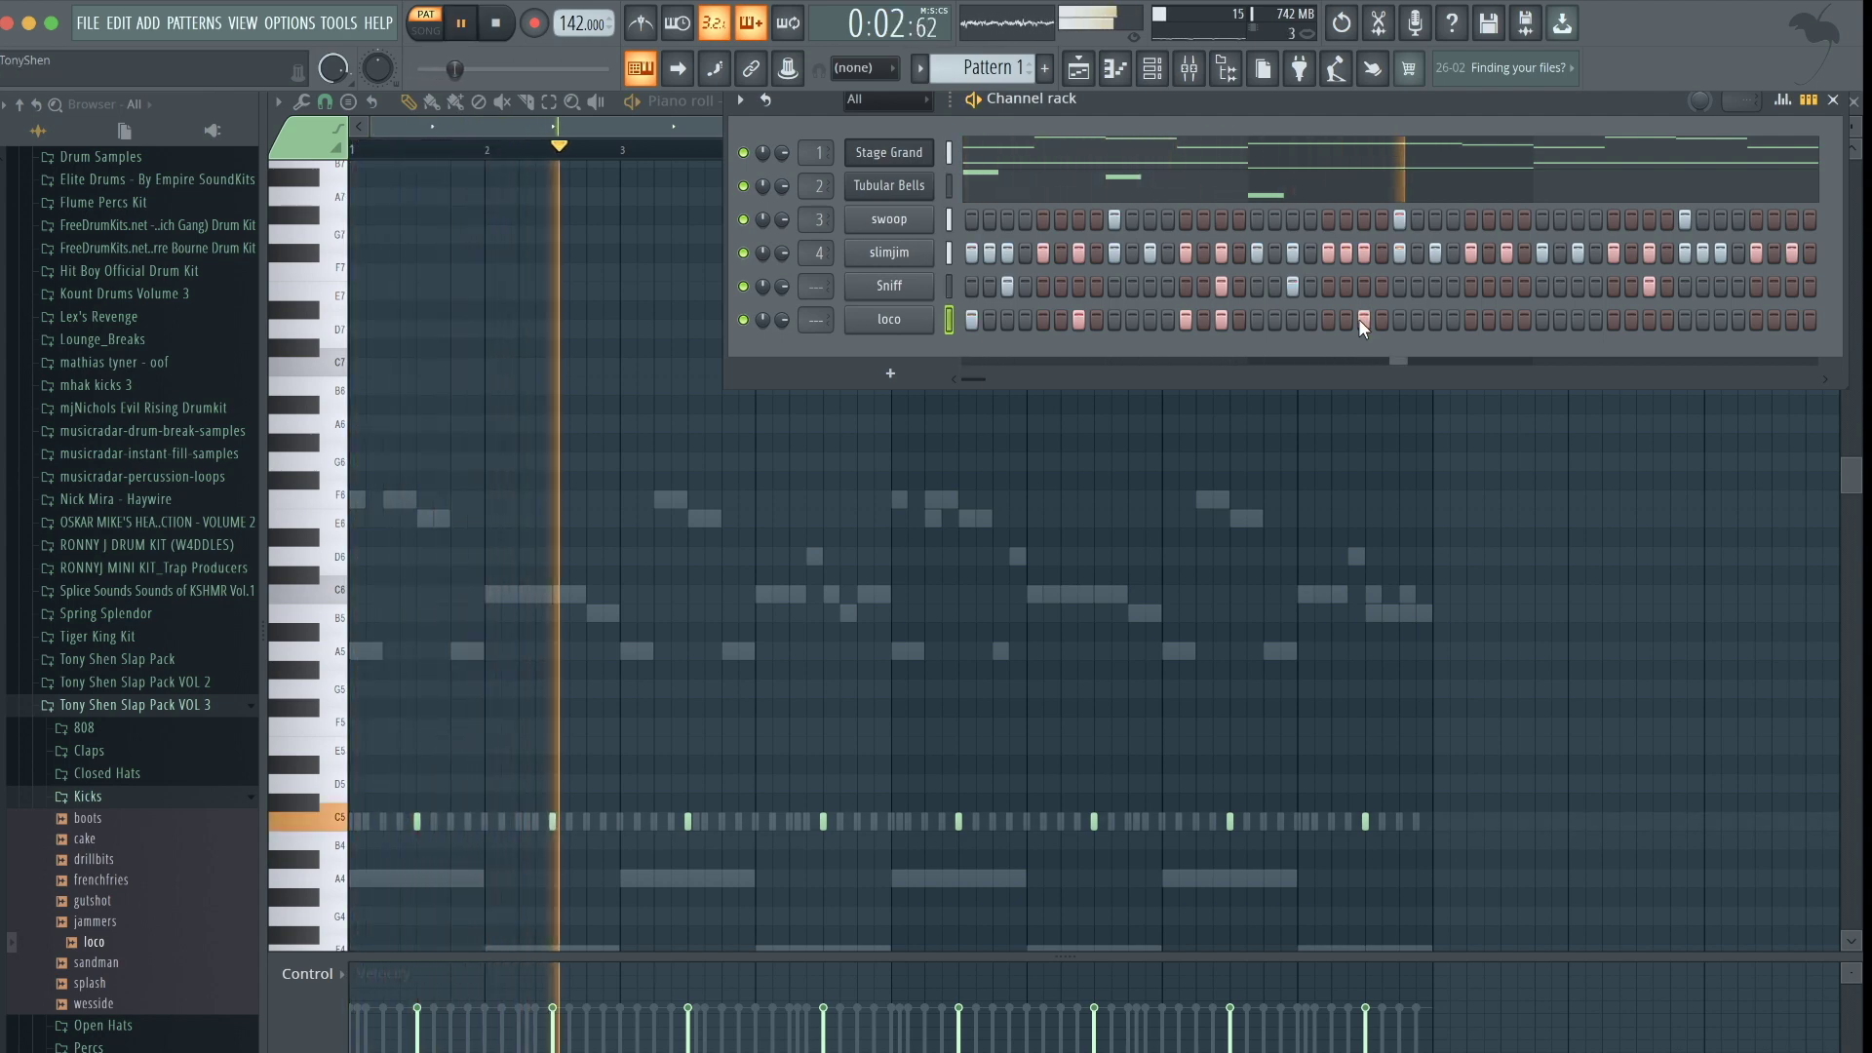
left_click(1220, 320)
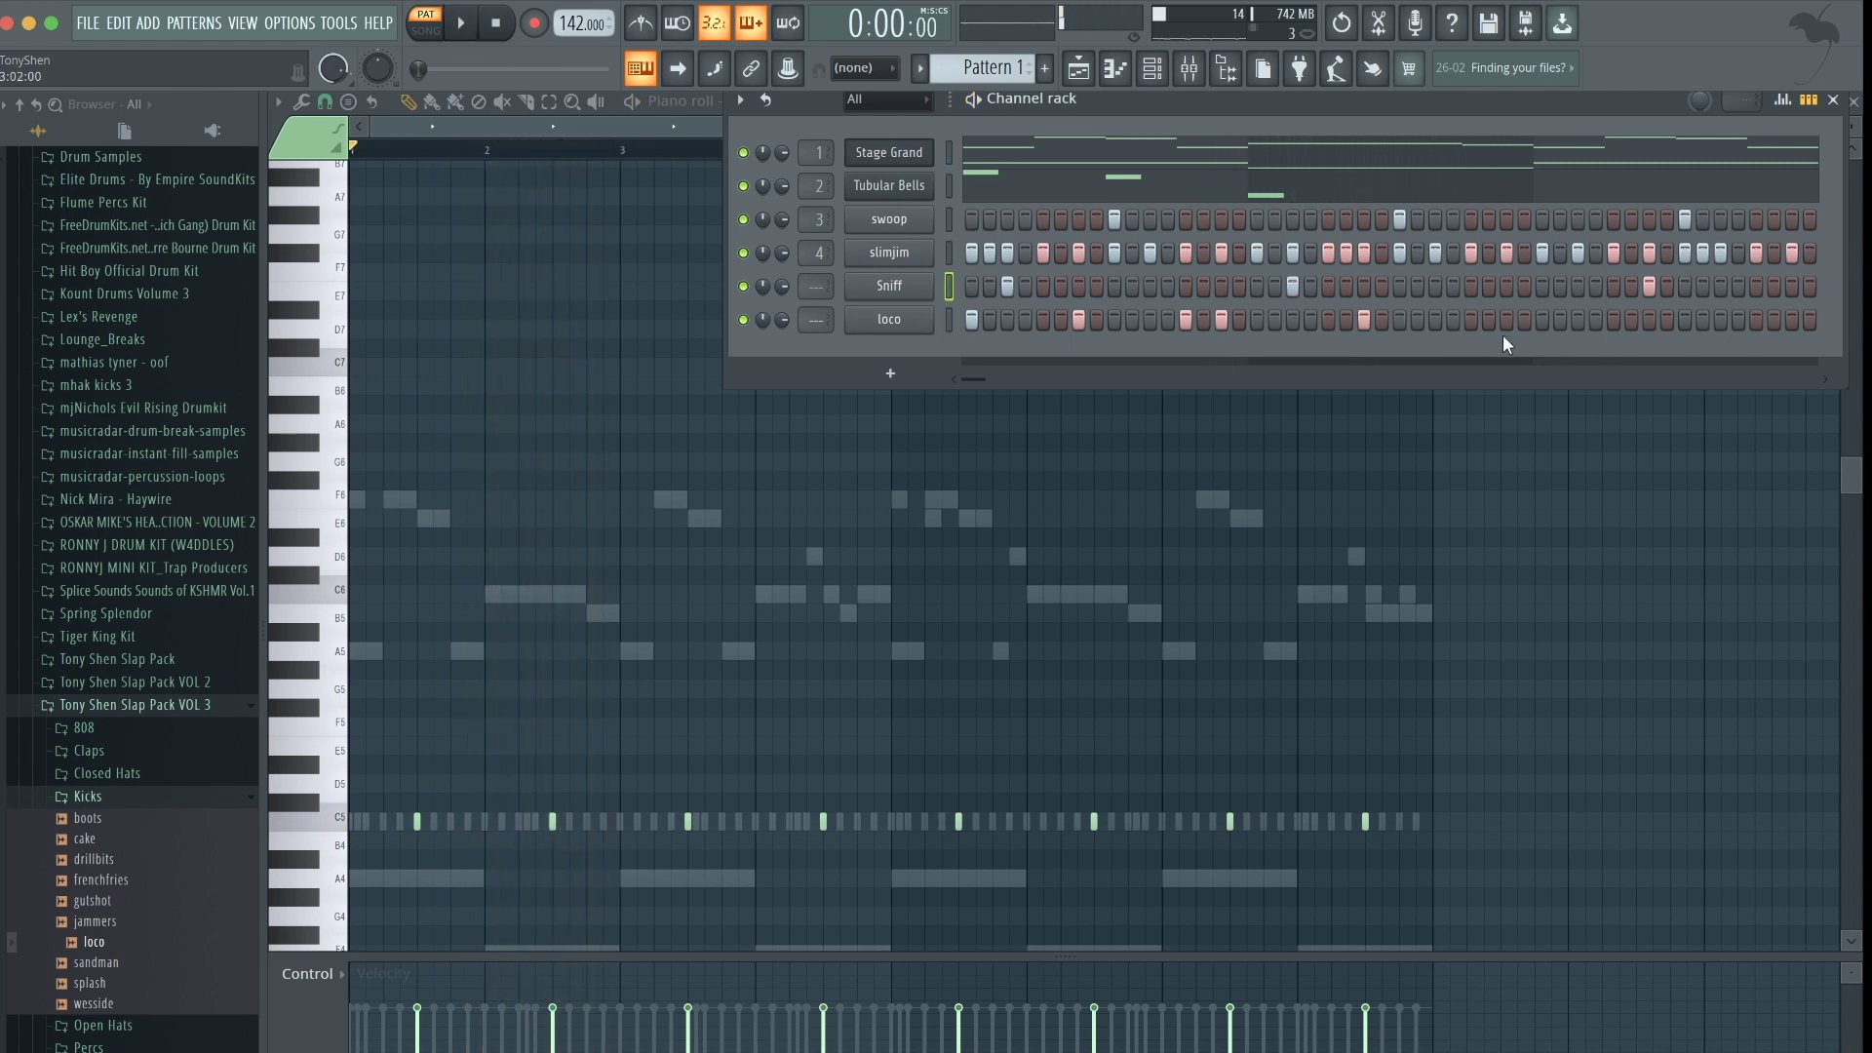
Place loco hits on steps 1, 7 and 15 of bar 3 and 7, 11 and 15 of bar 4, moving bar 3's Sniff hit to step 3
left_click_drag(981, 376, 1149, 337)
left_click(1060, 318)
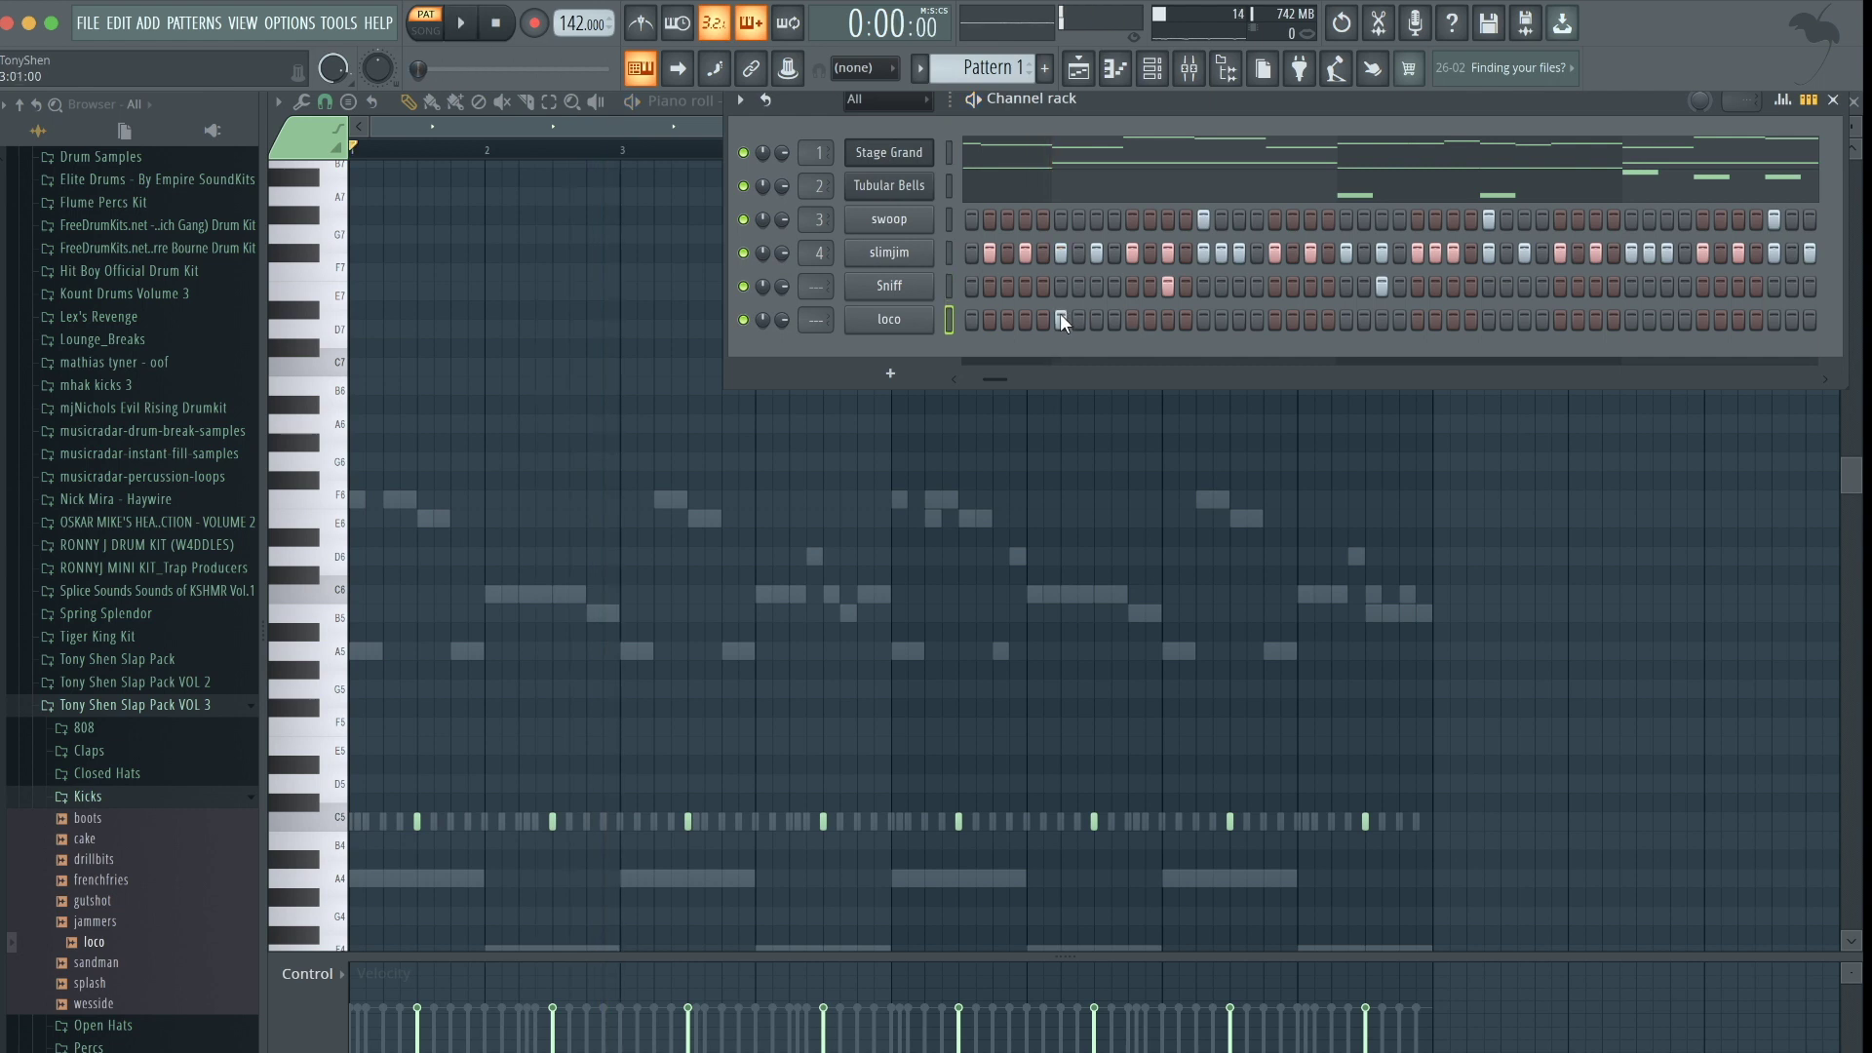
left_click(1167, 287)
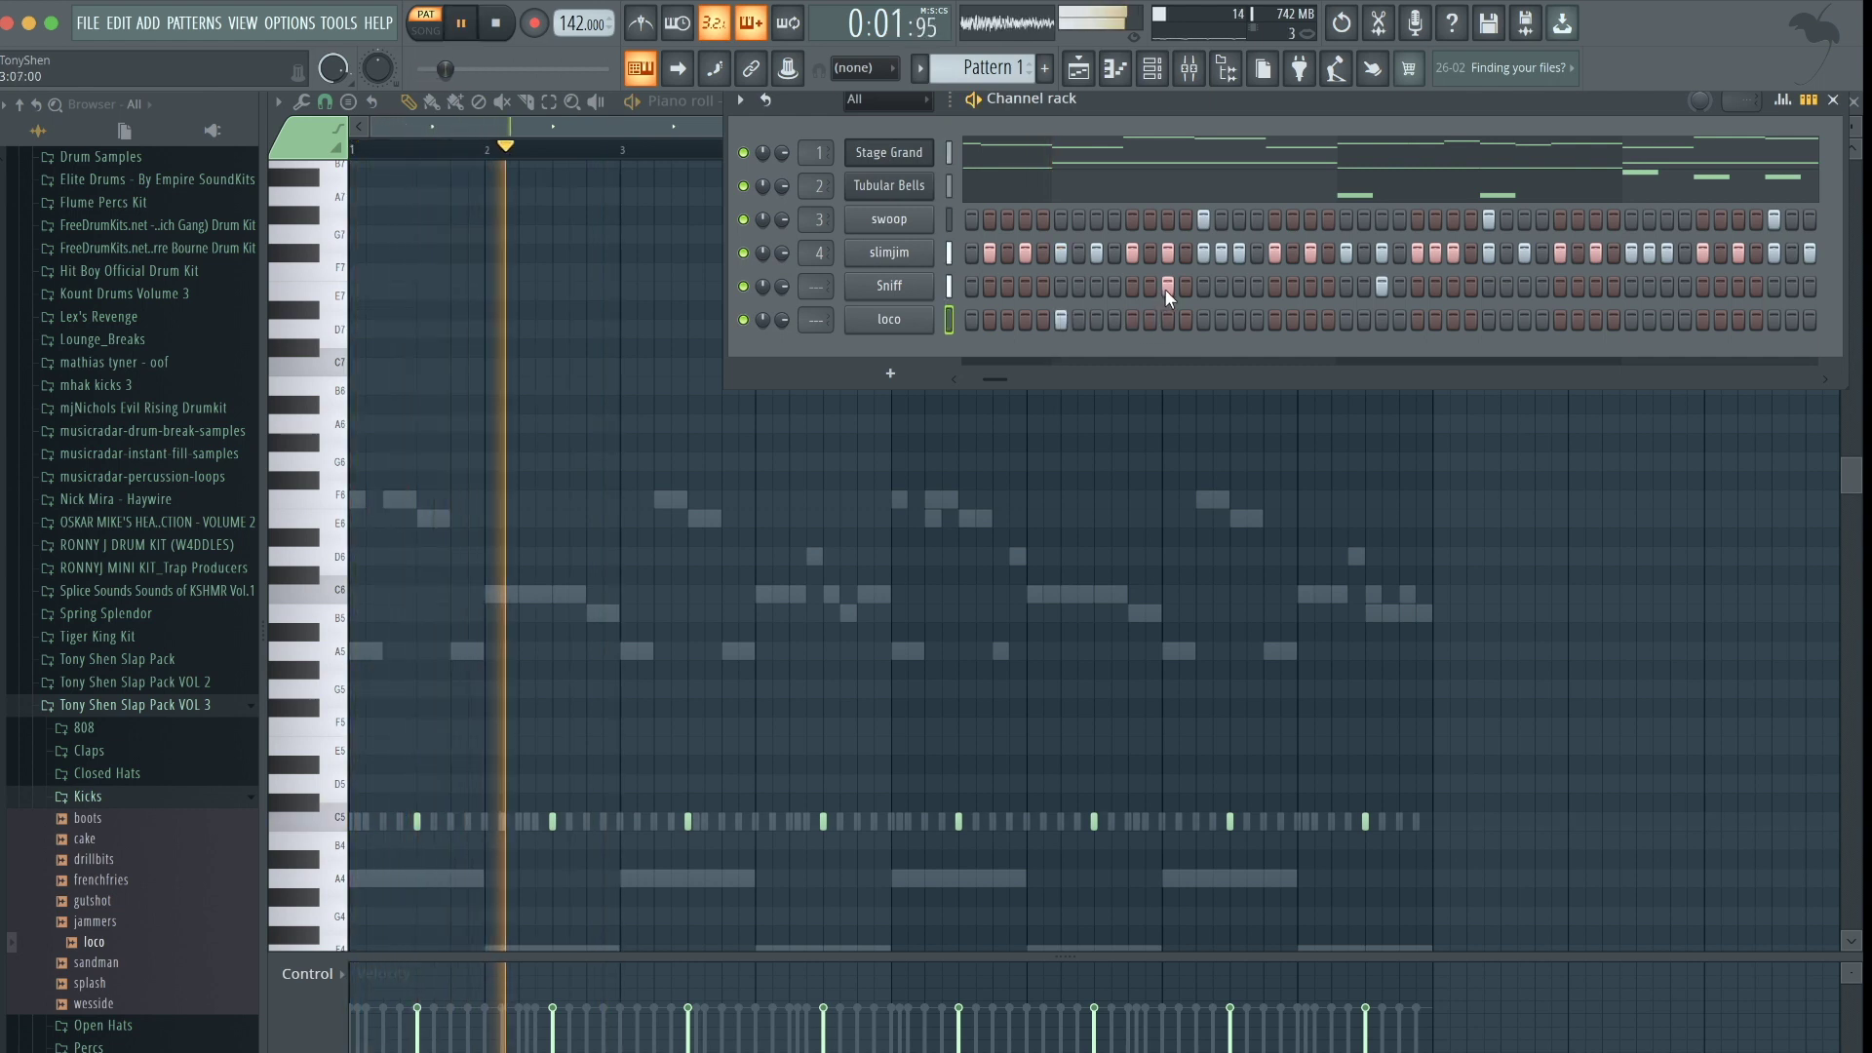
left_click(1094, 285)
left_click(1166, 319)
left_click(1310, 319)
key("space")
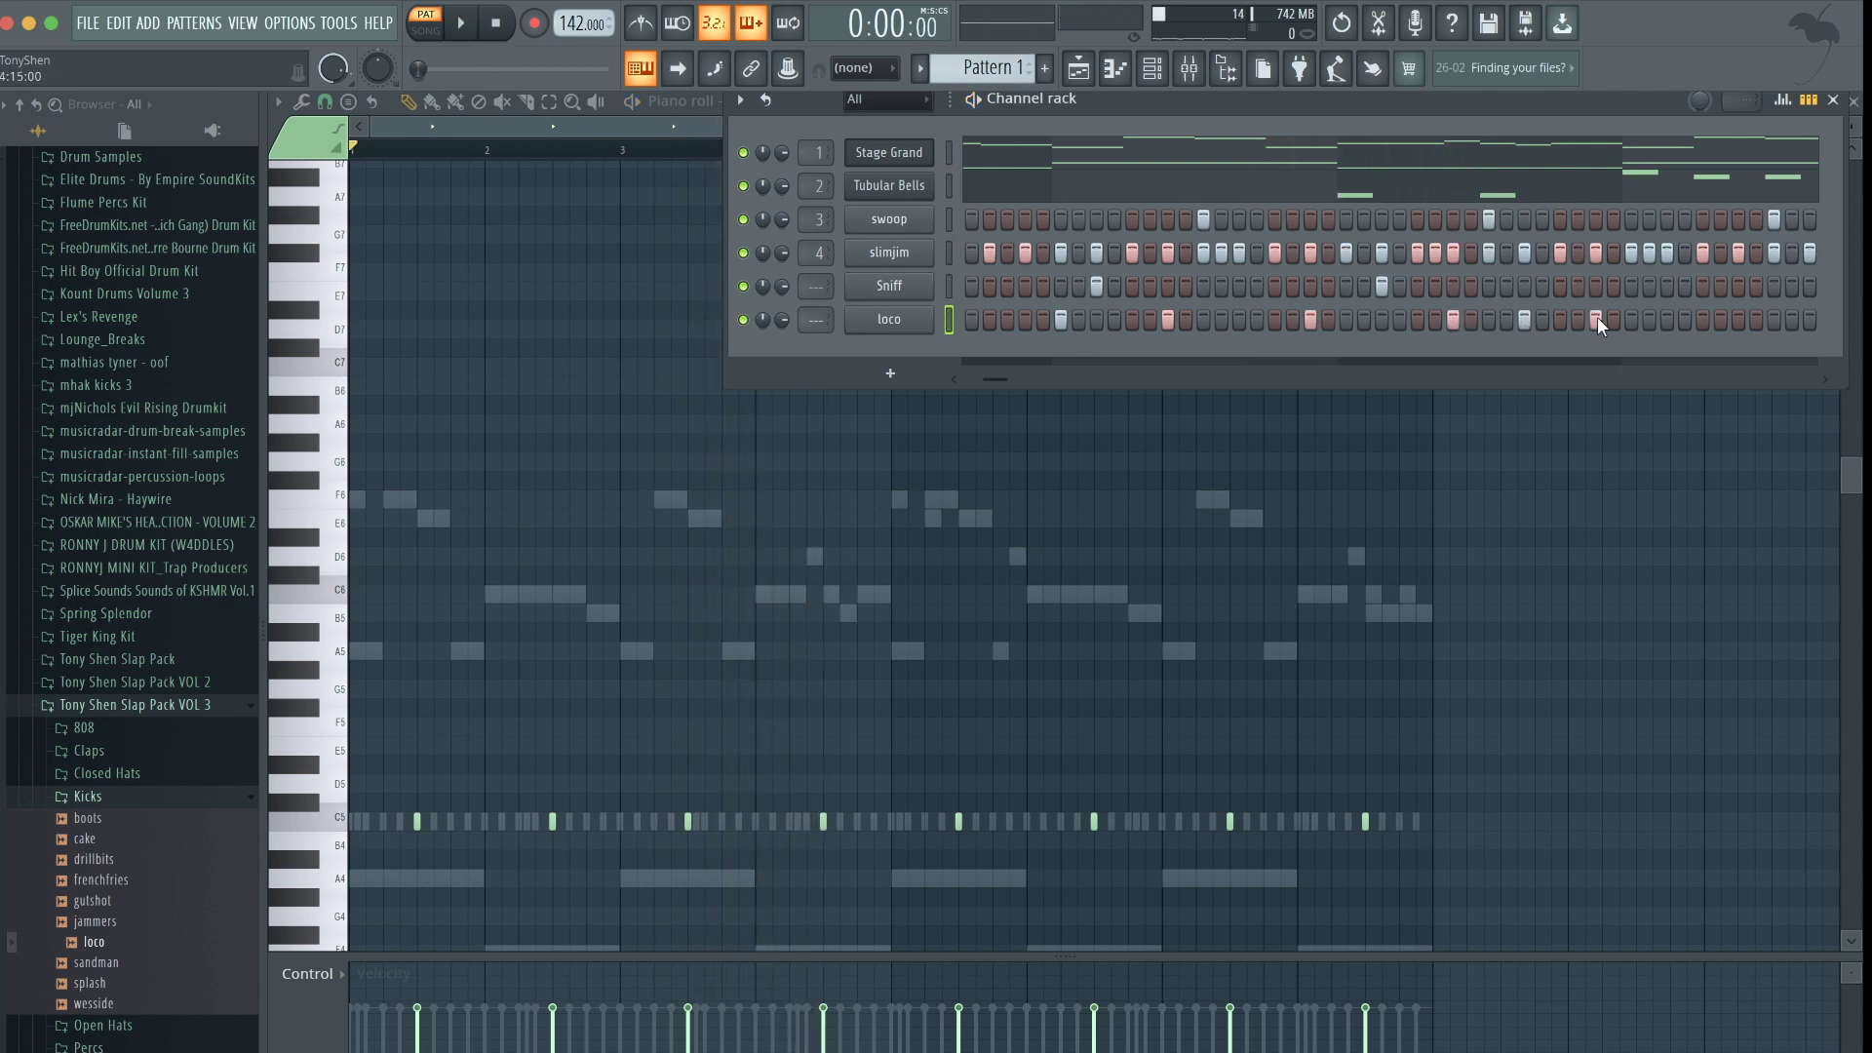
Place loco kick hits on steps 1, 7 and 13 of bar 5 while replaying the pattern
left_click_drag(1005, 378, 951, 380)
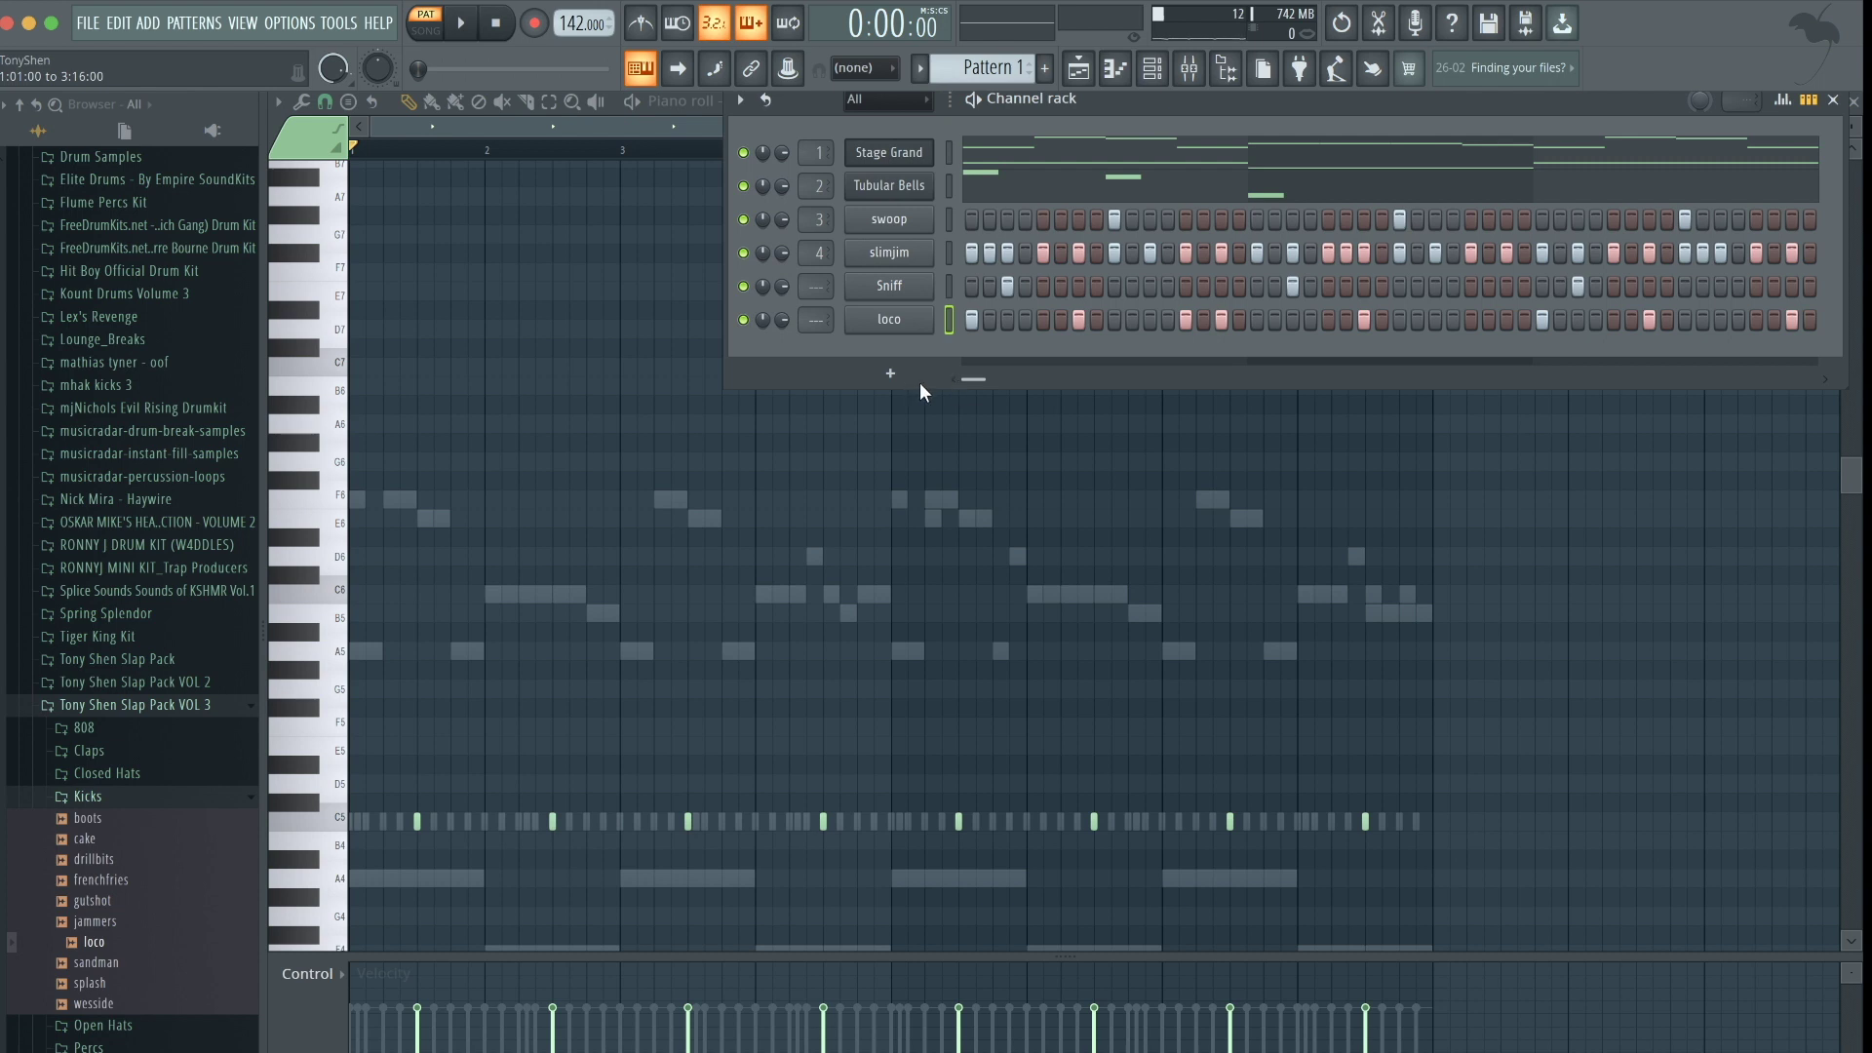
left_click_drag(972, 389, 1007, 378)
key("space")
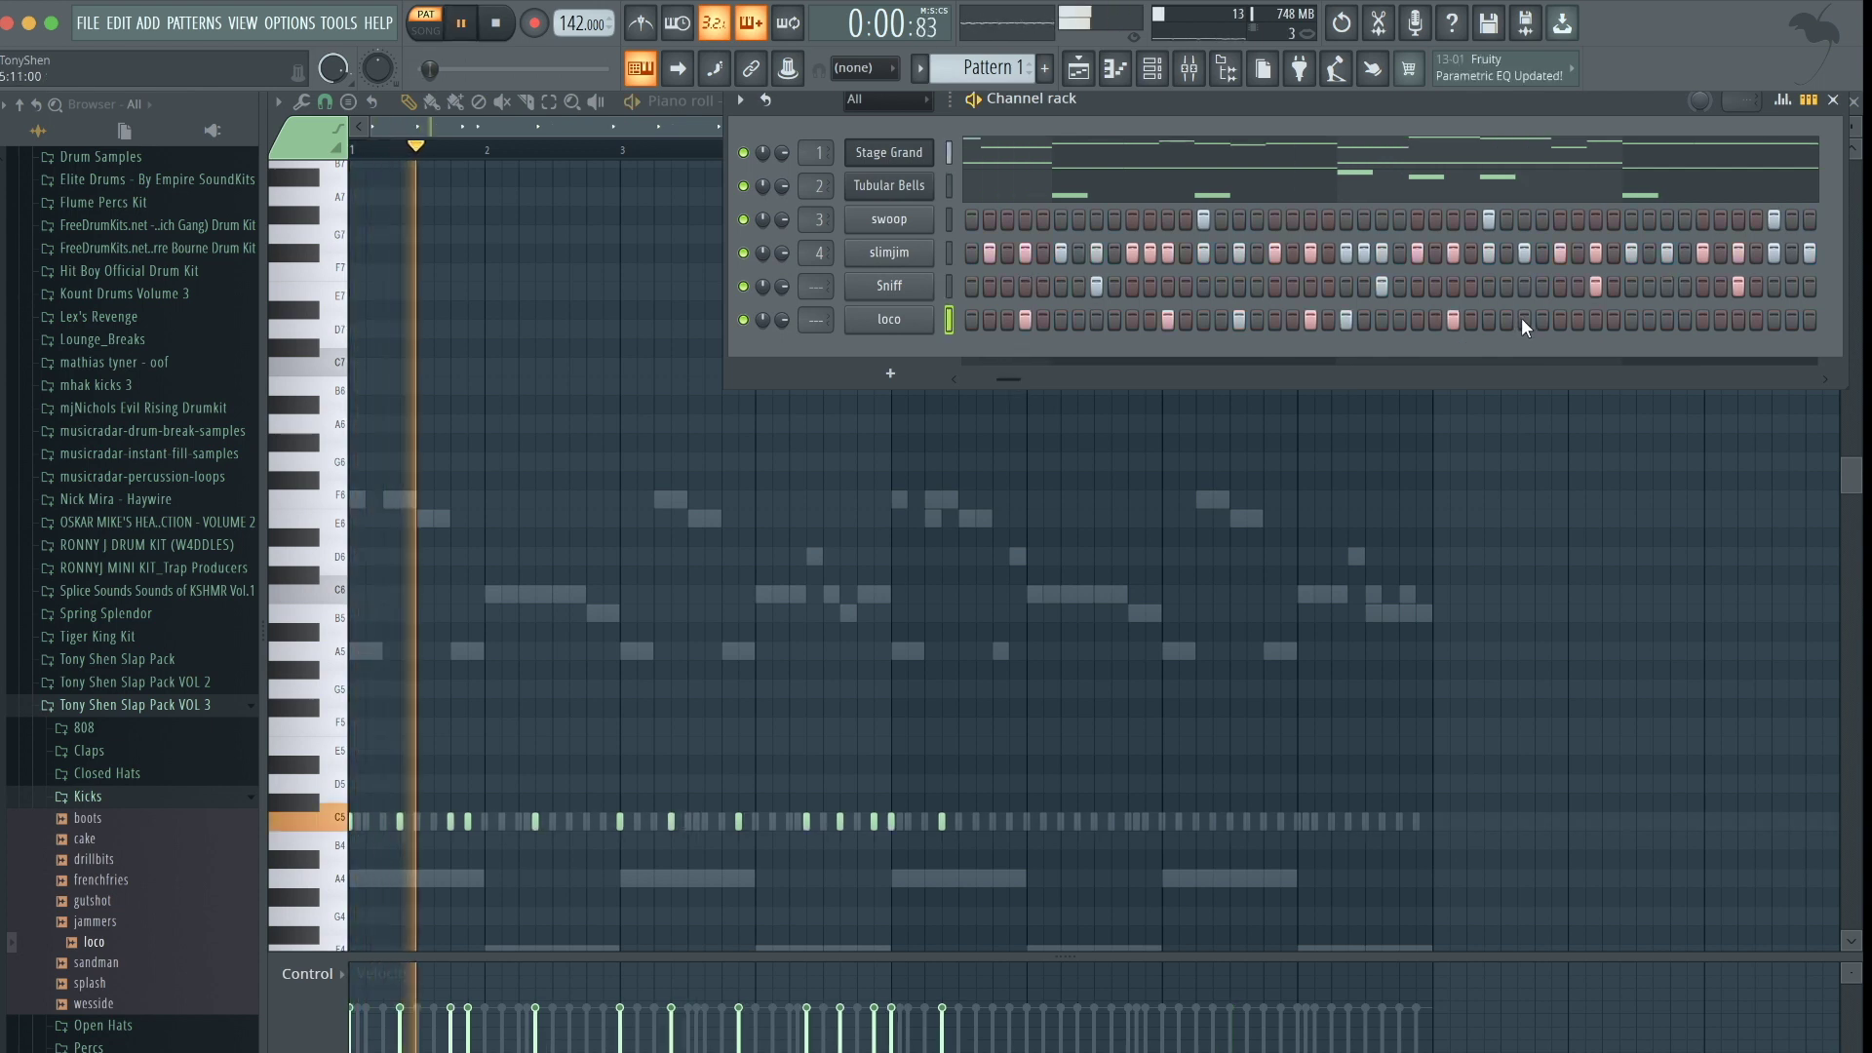
key("F6")
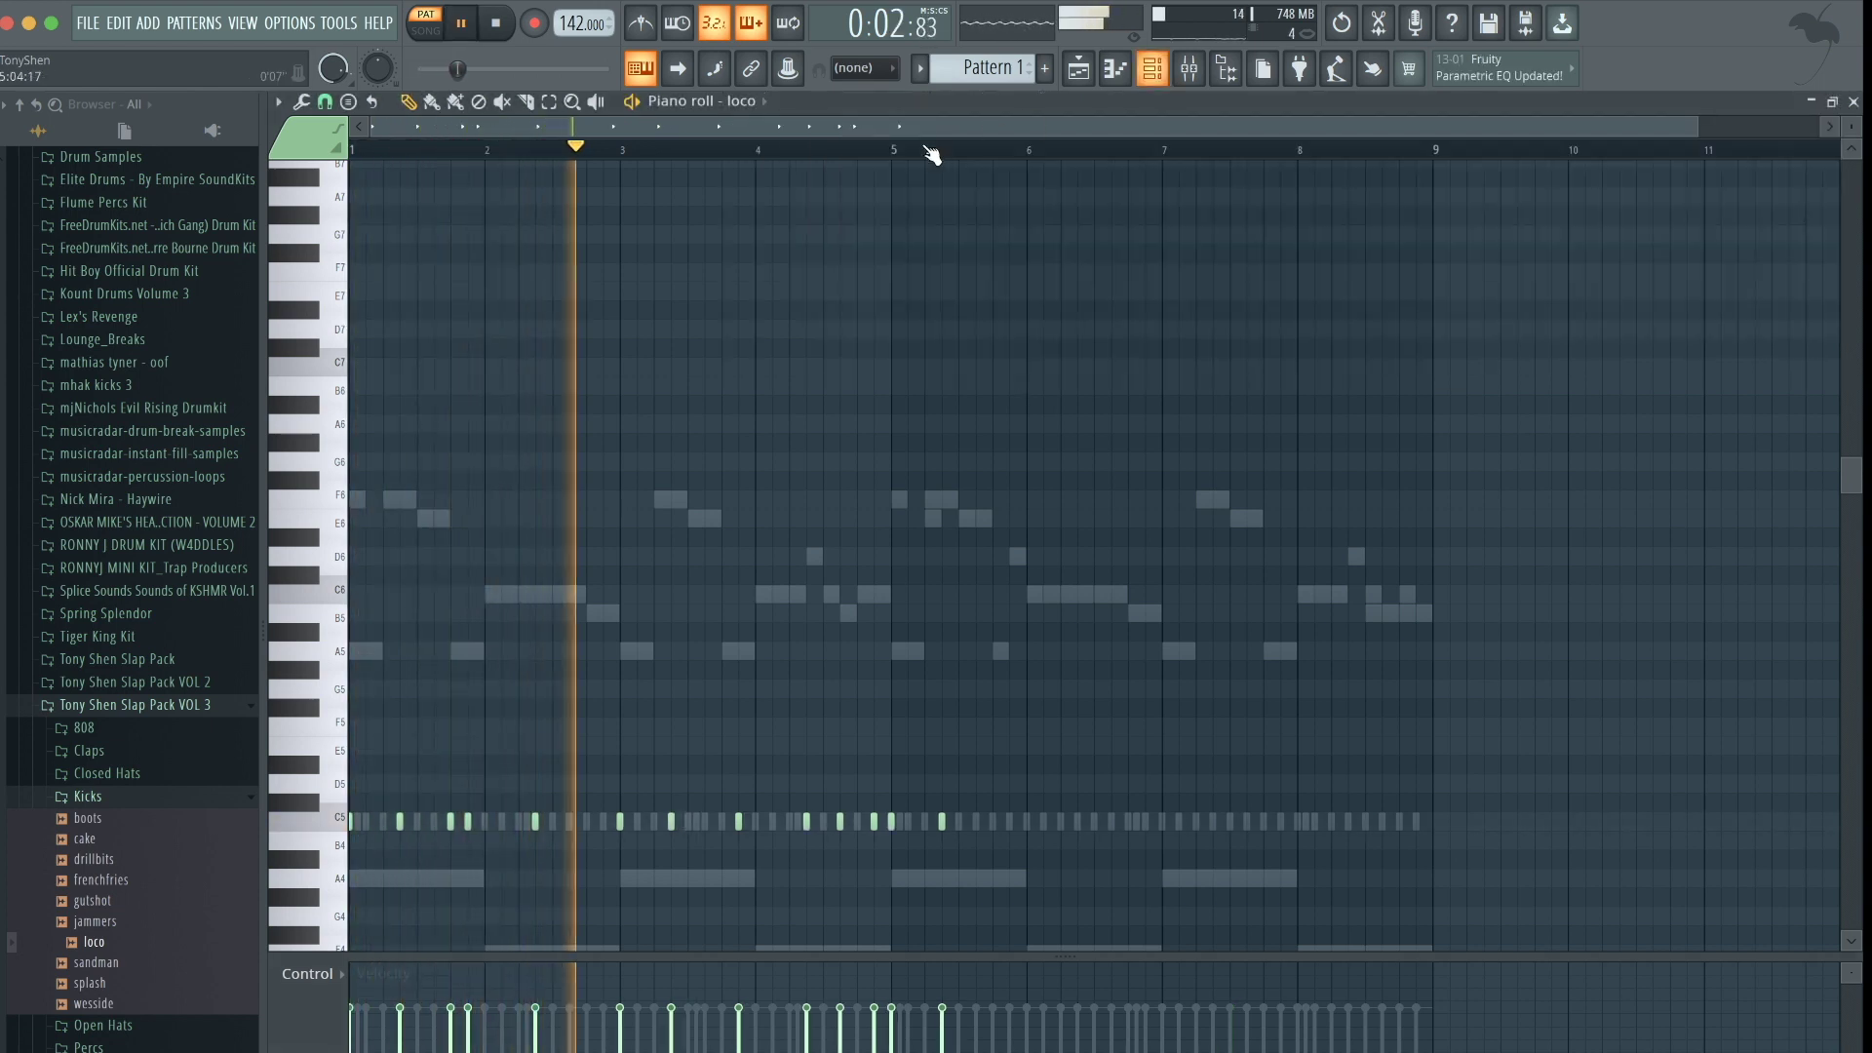
key("F6")
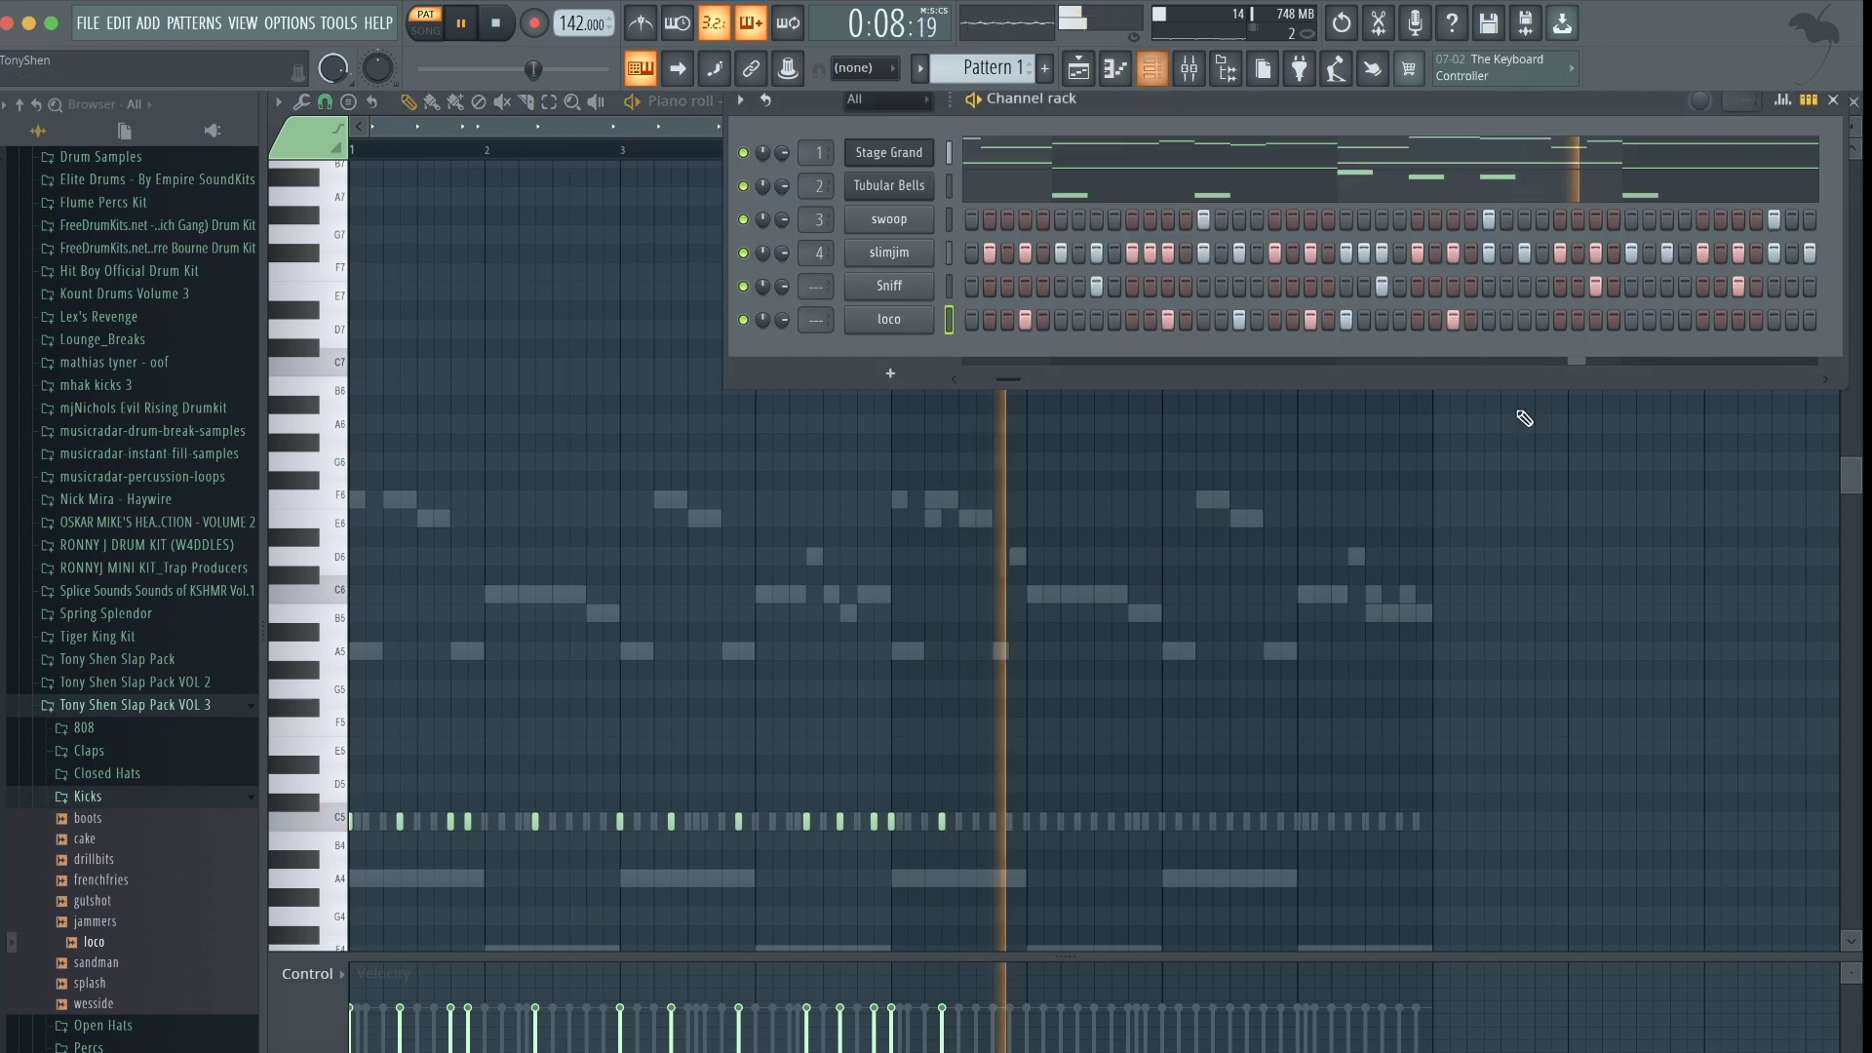
left_click(1524, 318)
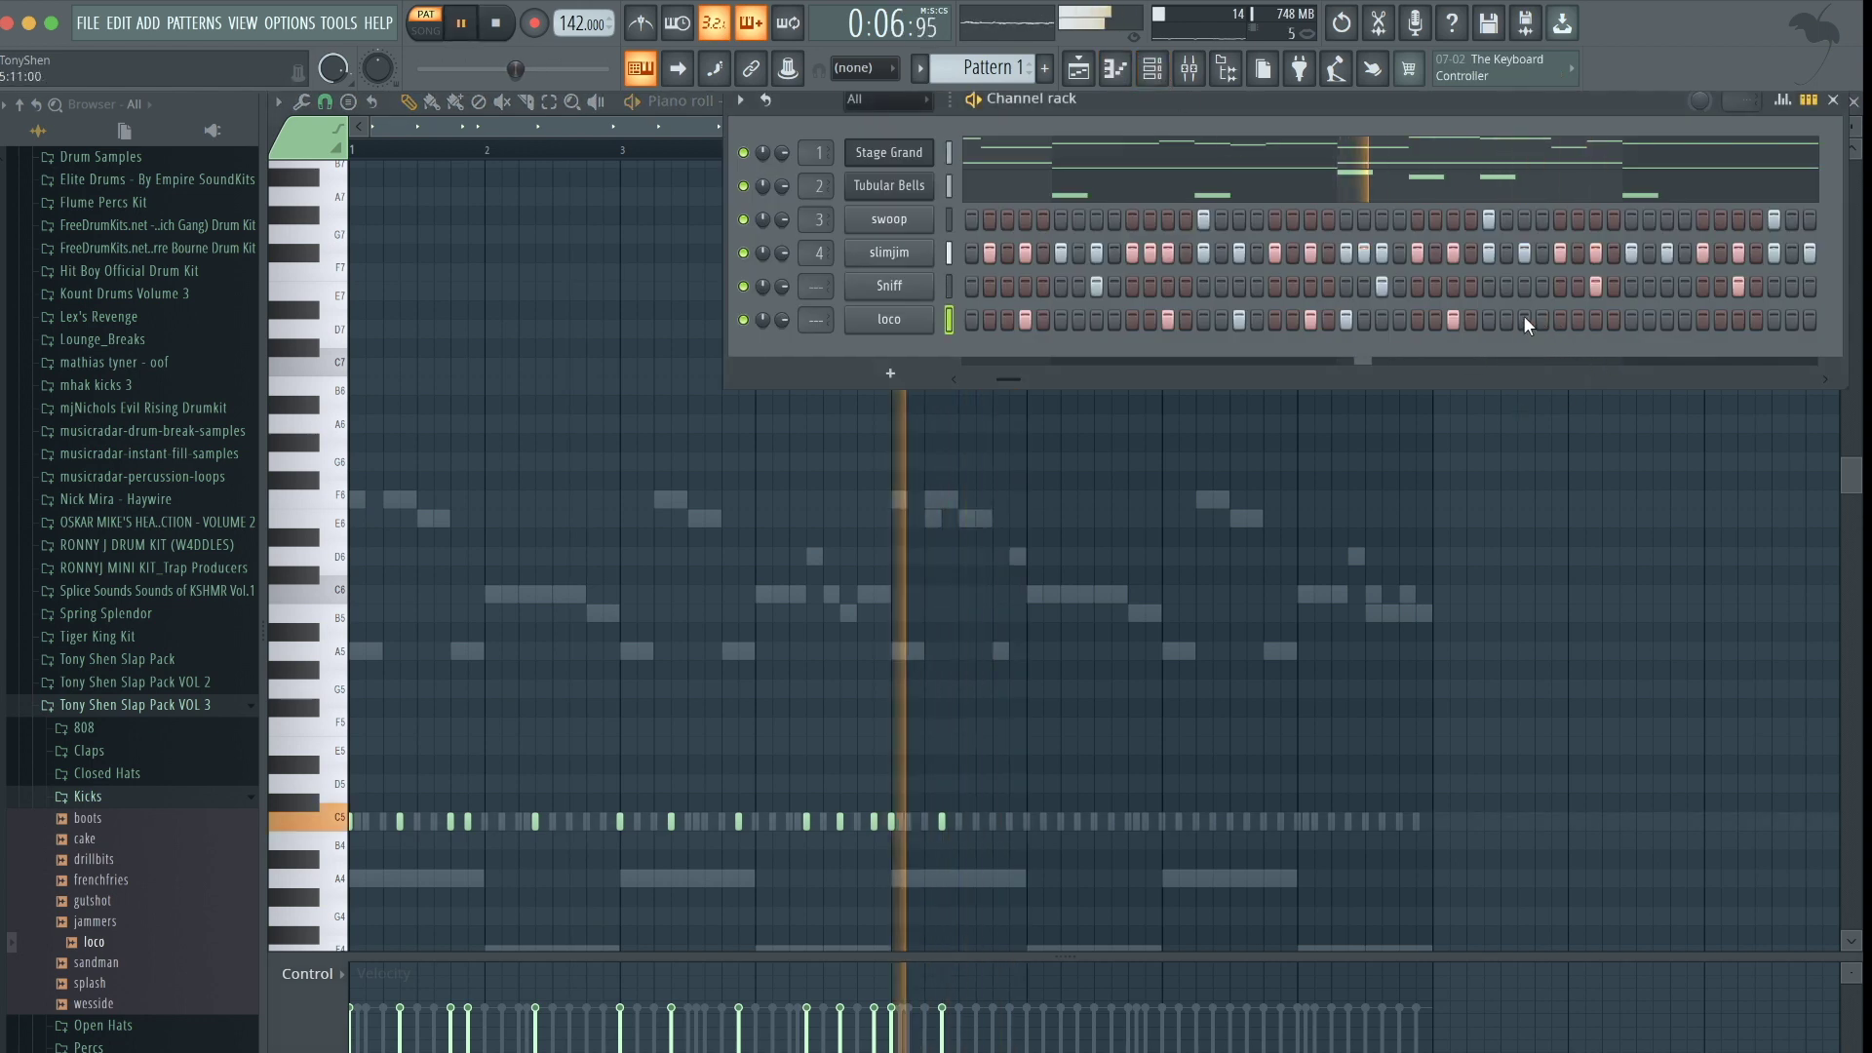
left_click(1523, 318)
left_click(1558, 317)
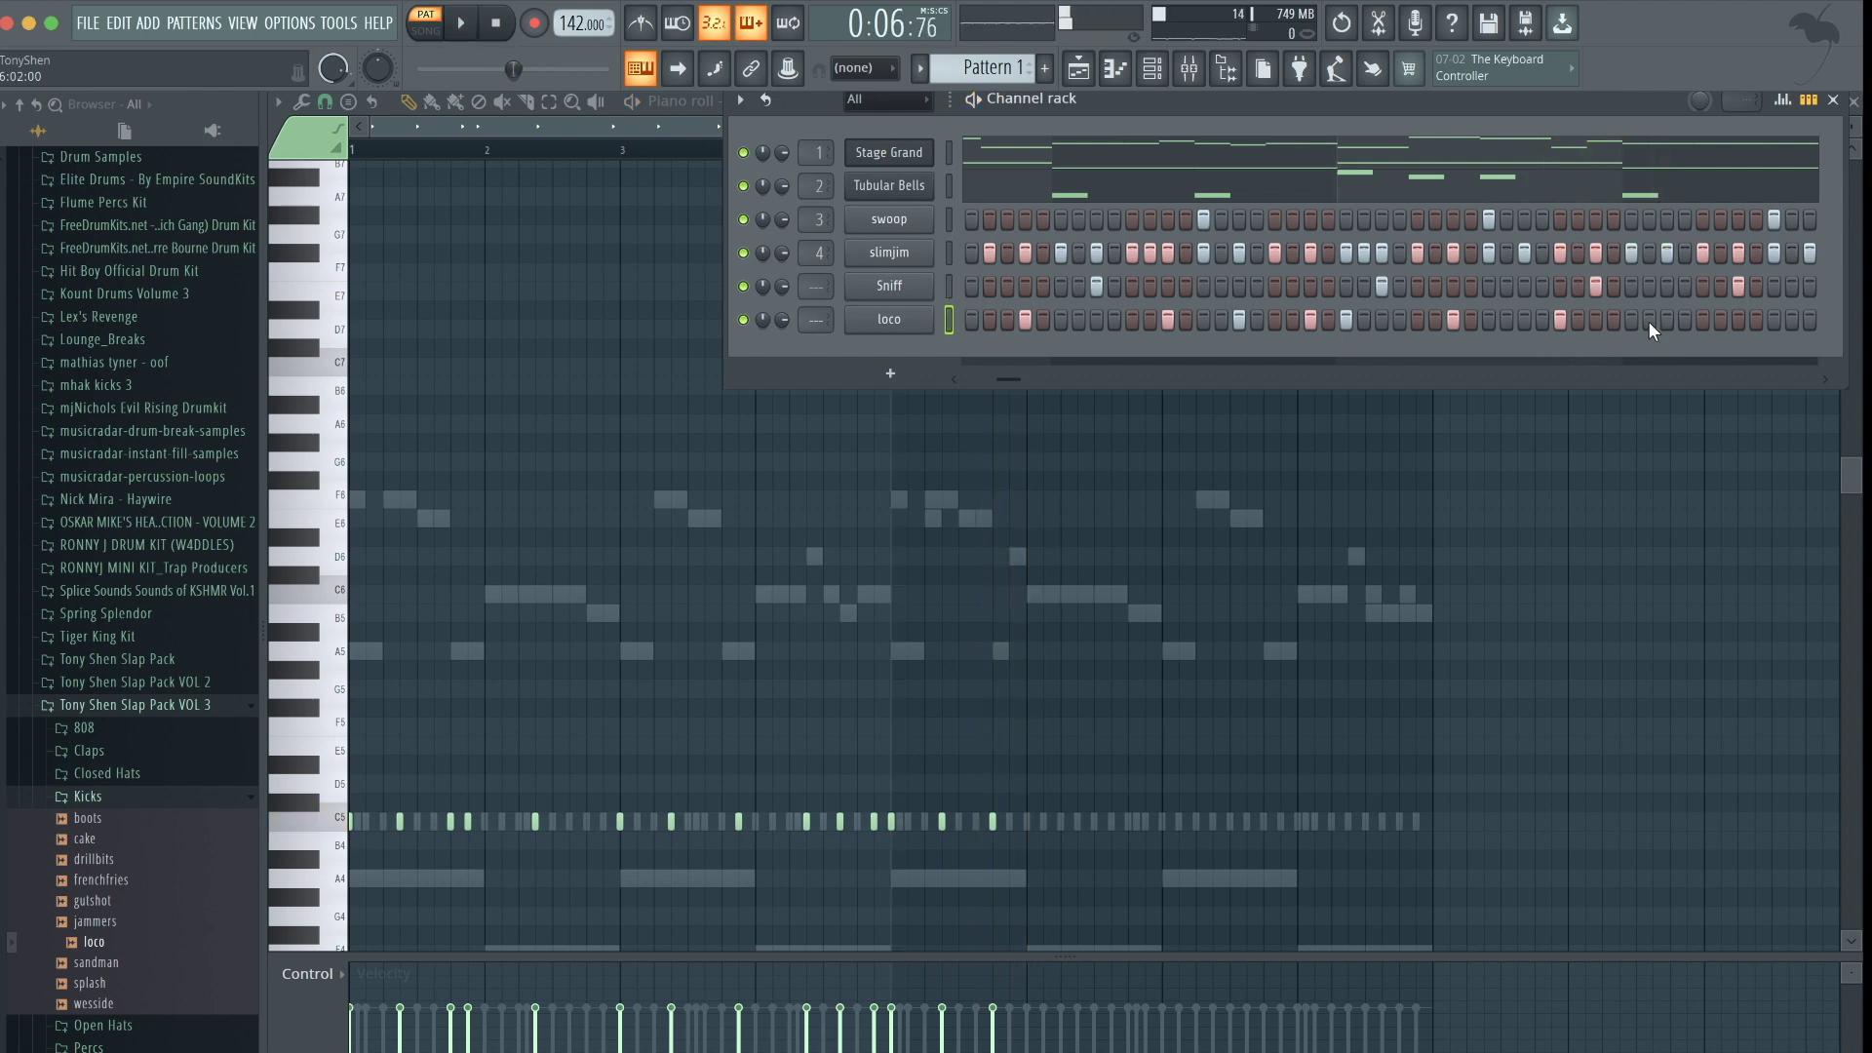
Set bar 6's Sniff hits to steps 3 and 15, and add loco kicks on step 7 of bar 6 and step 1 of bar 7
left_click(1666, 284)
key("space")
key("space")
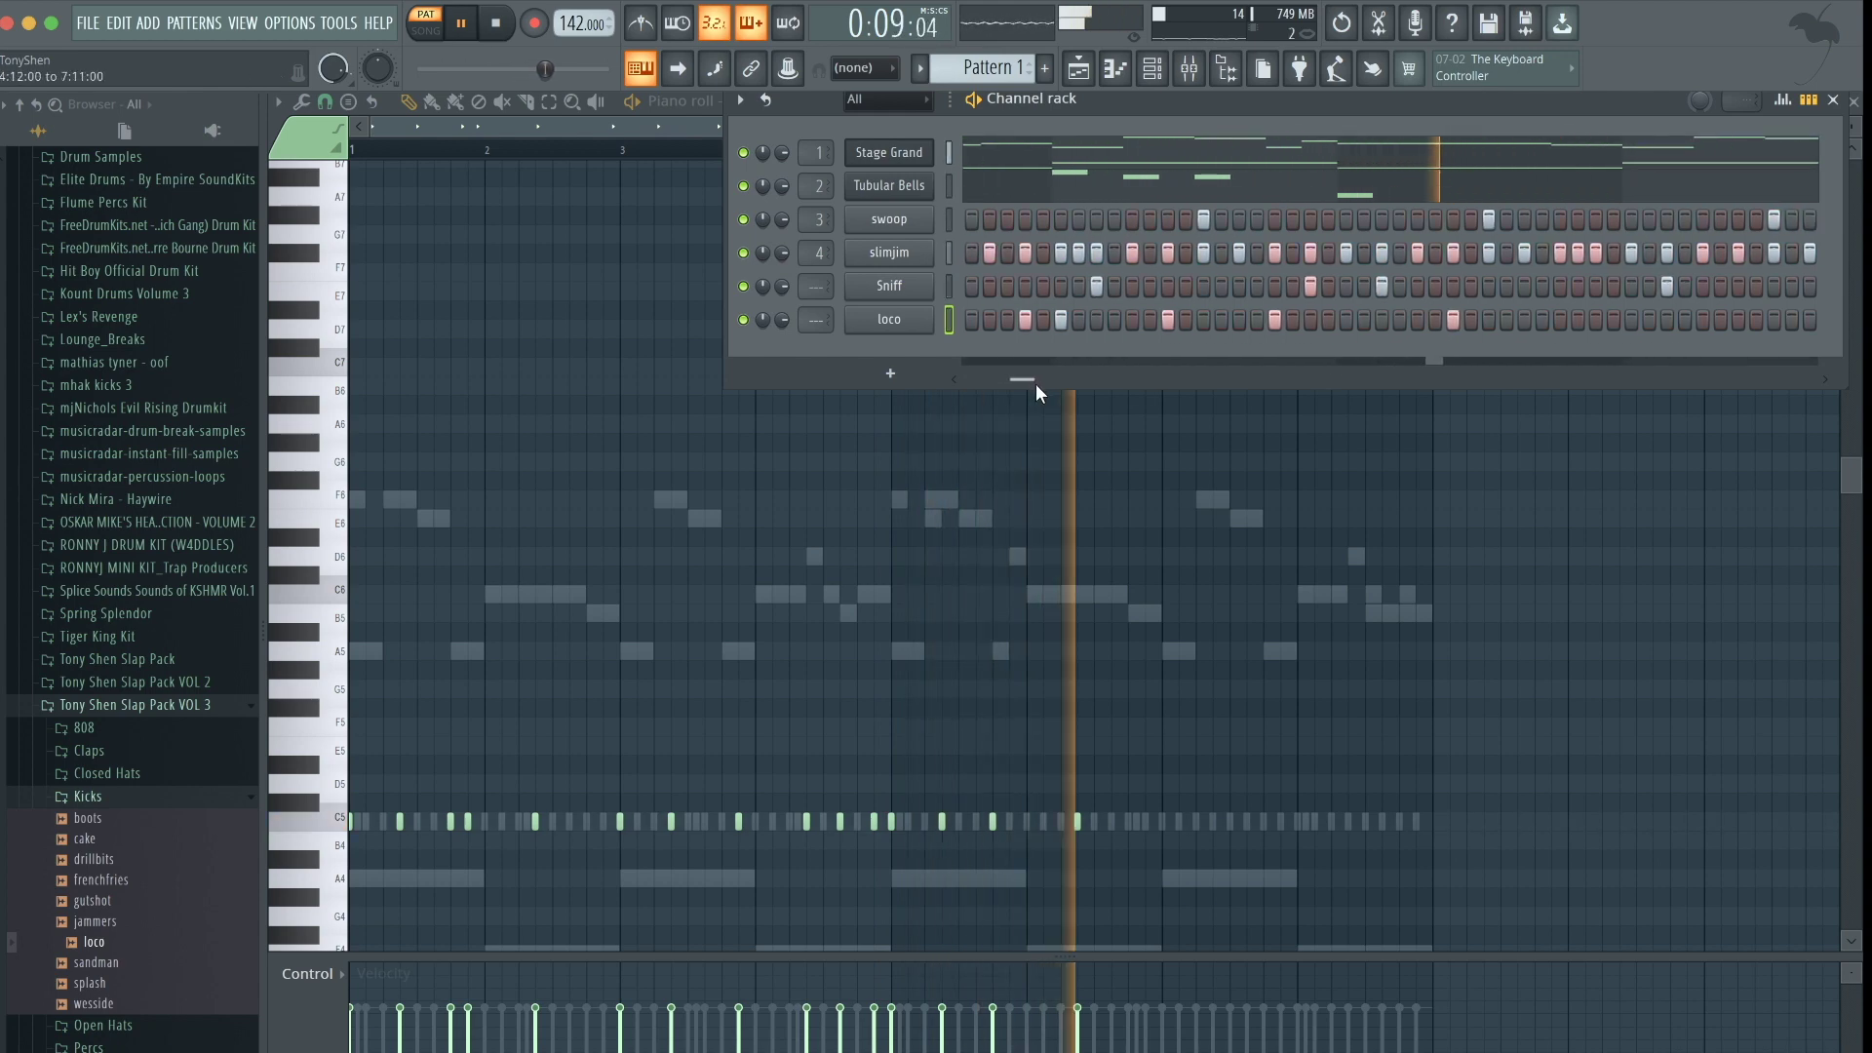
key("space")
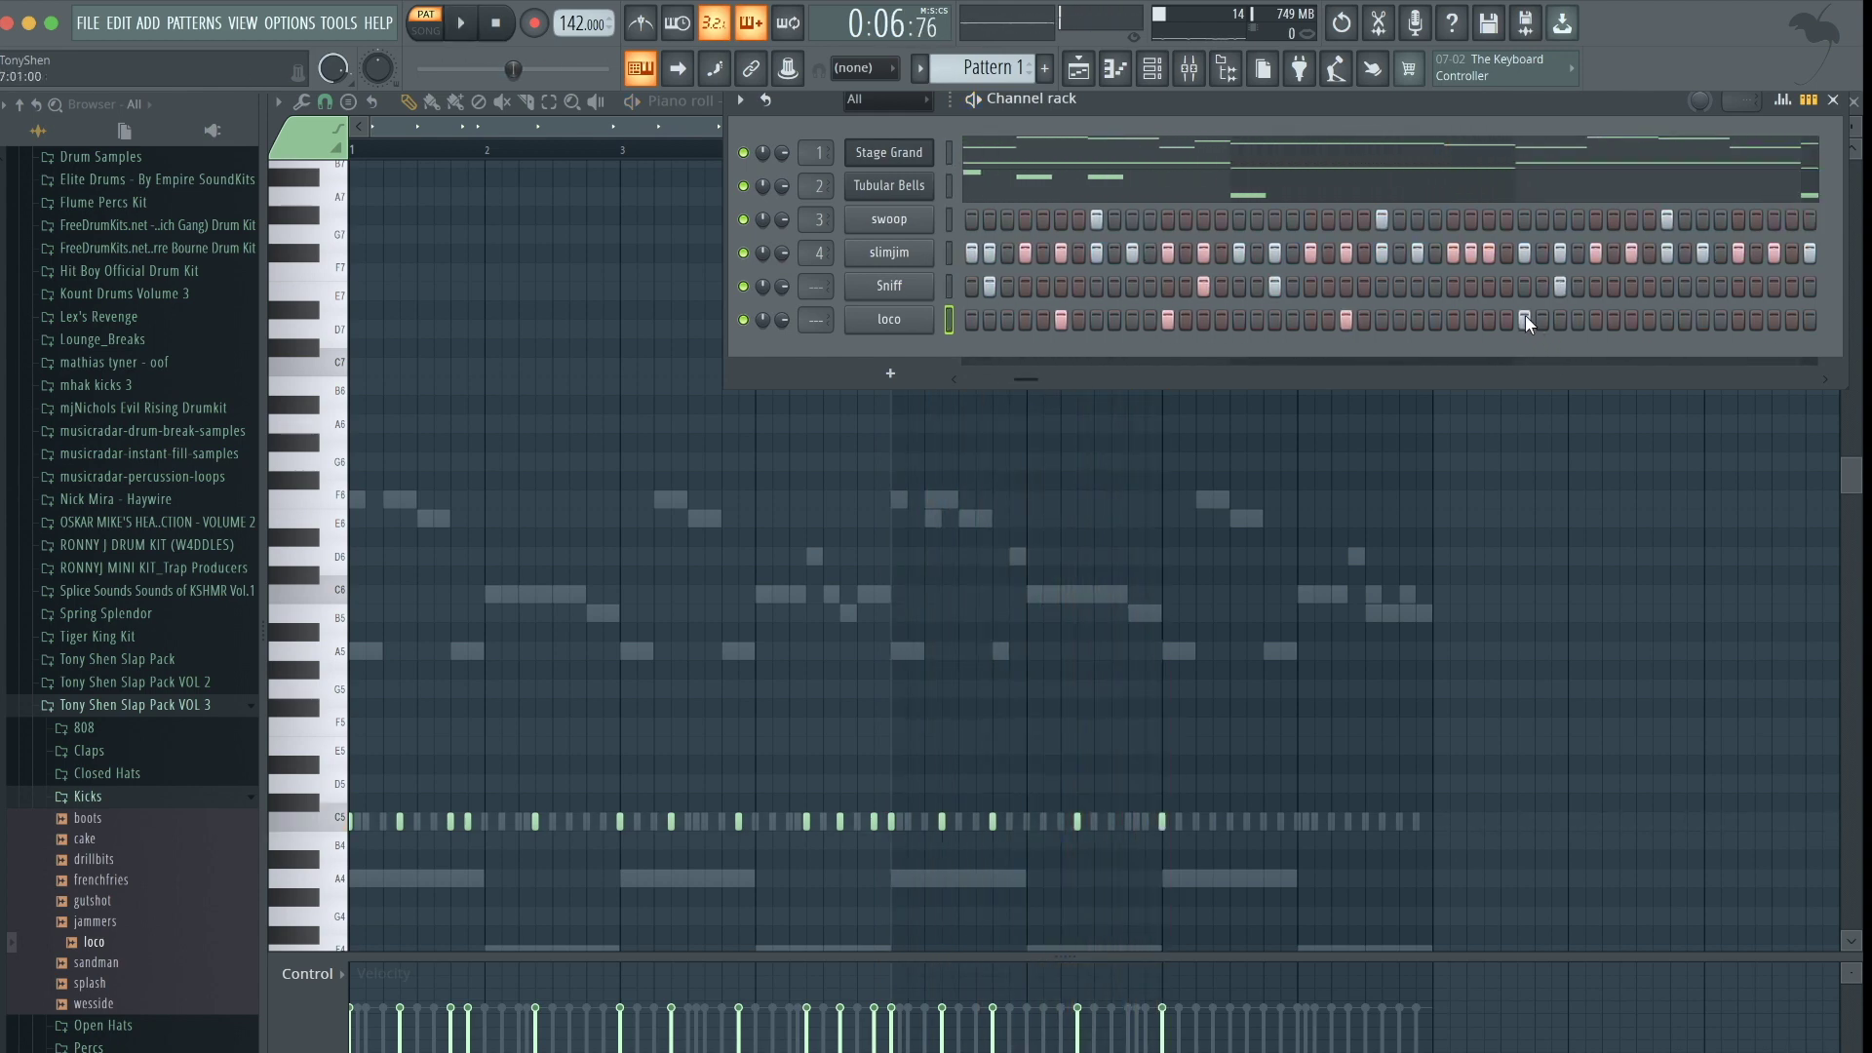
key("space")
left_click(1487, 285)
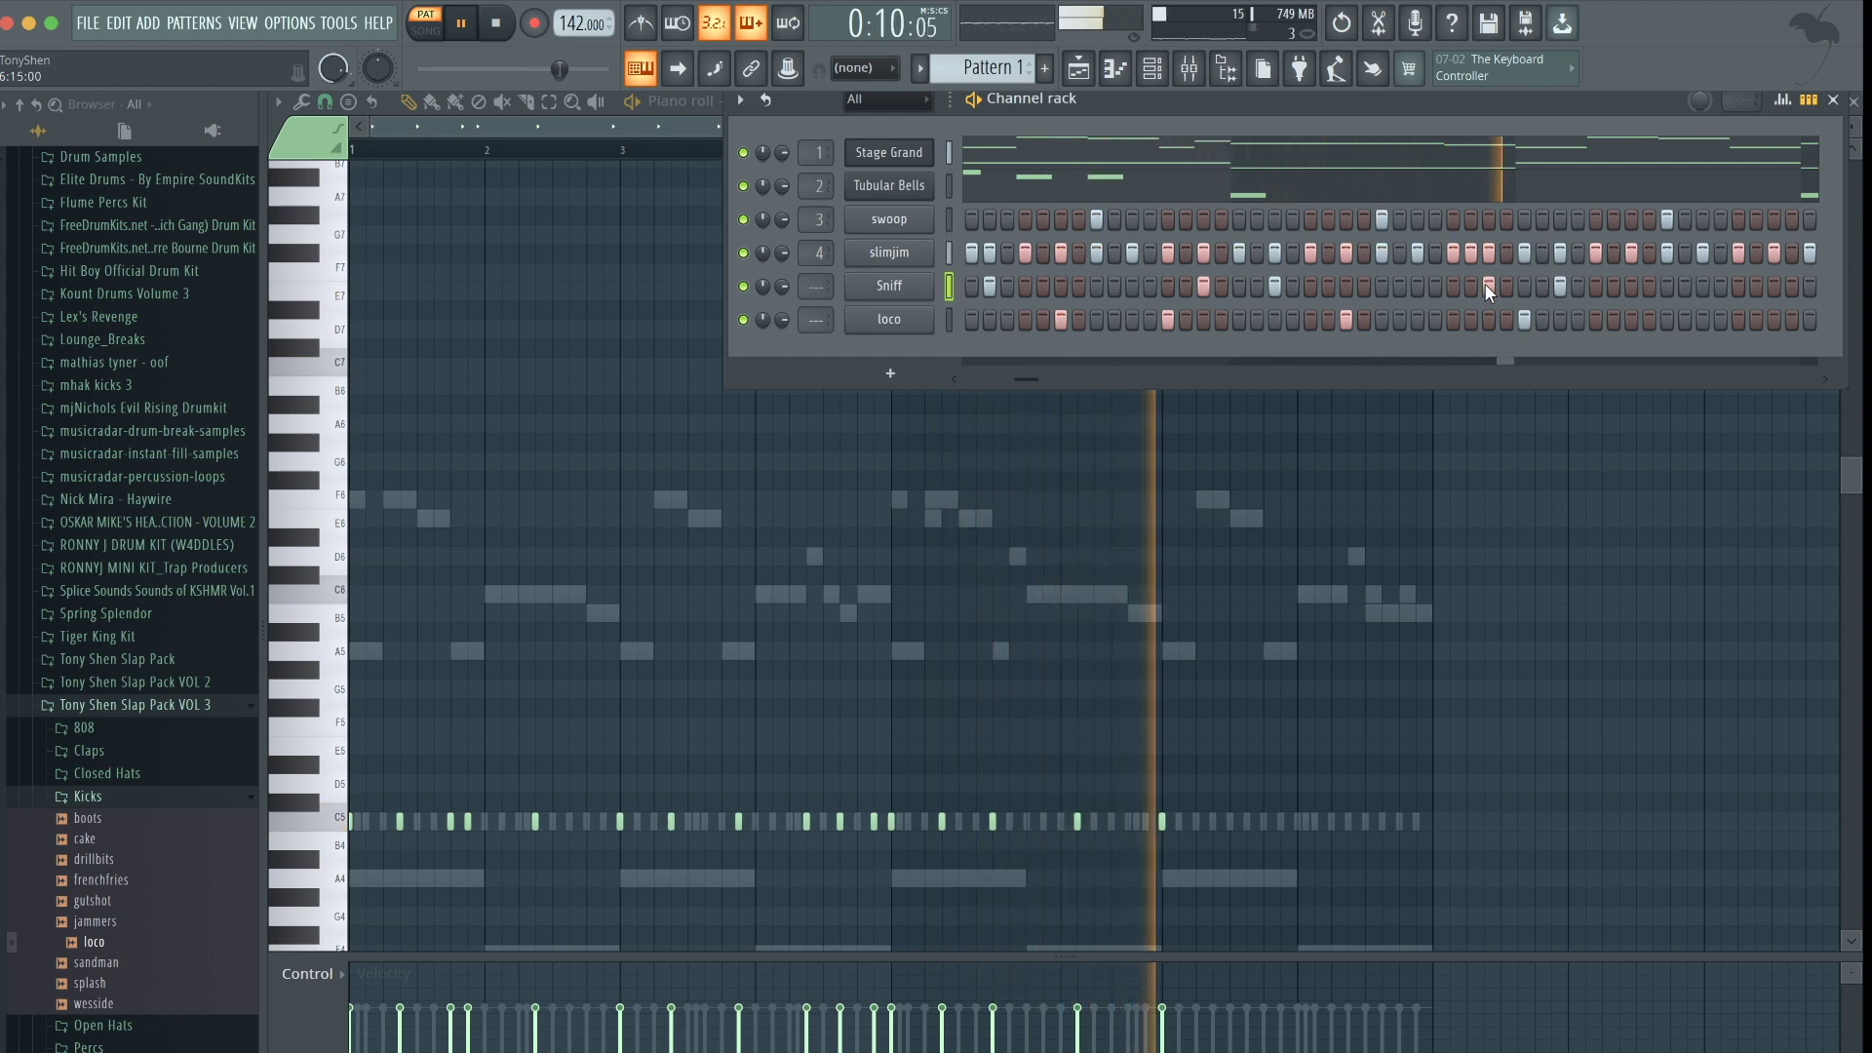
Add loco kick hits on step 7 of bar 7 and on steps 7, 11 and 15 of bar 8
key("space")
key("space")
left_click_drag(1026, 376, 1045, 378)
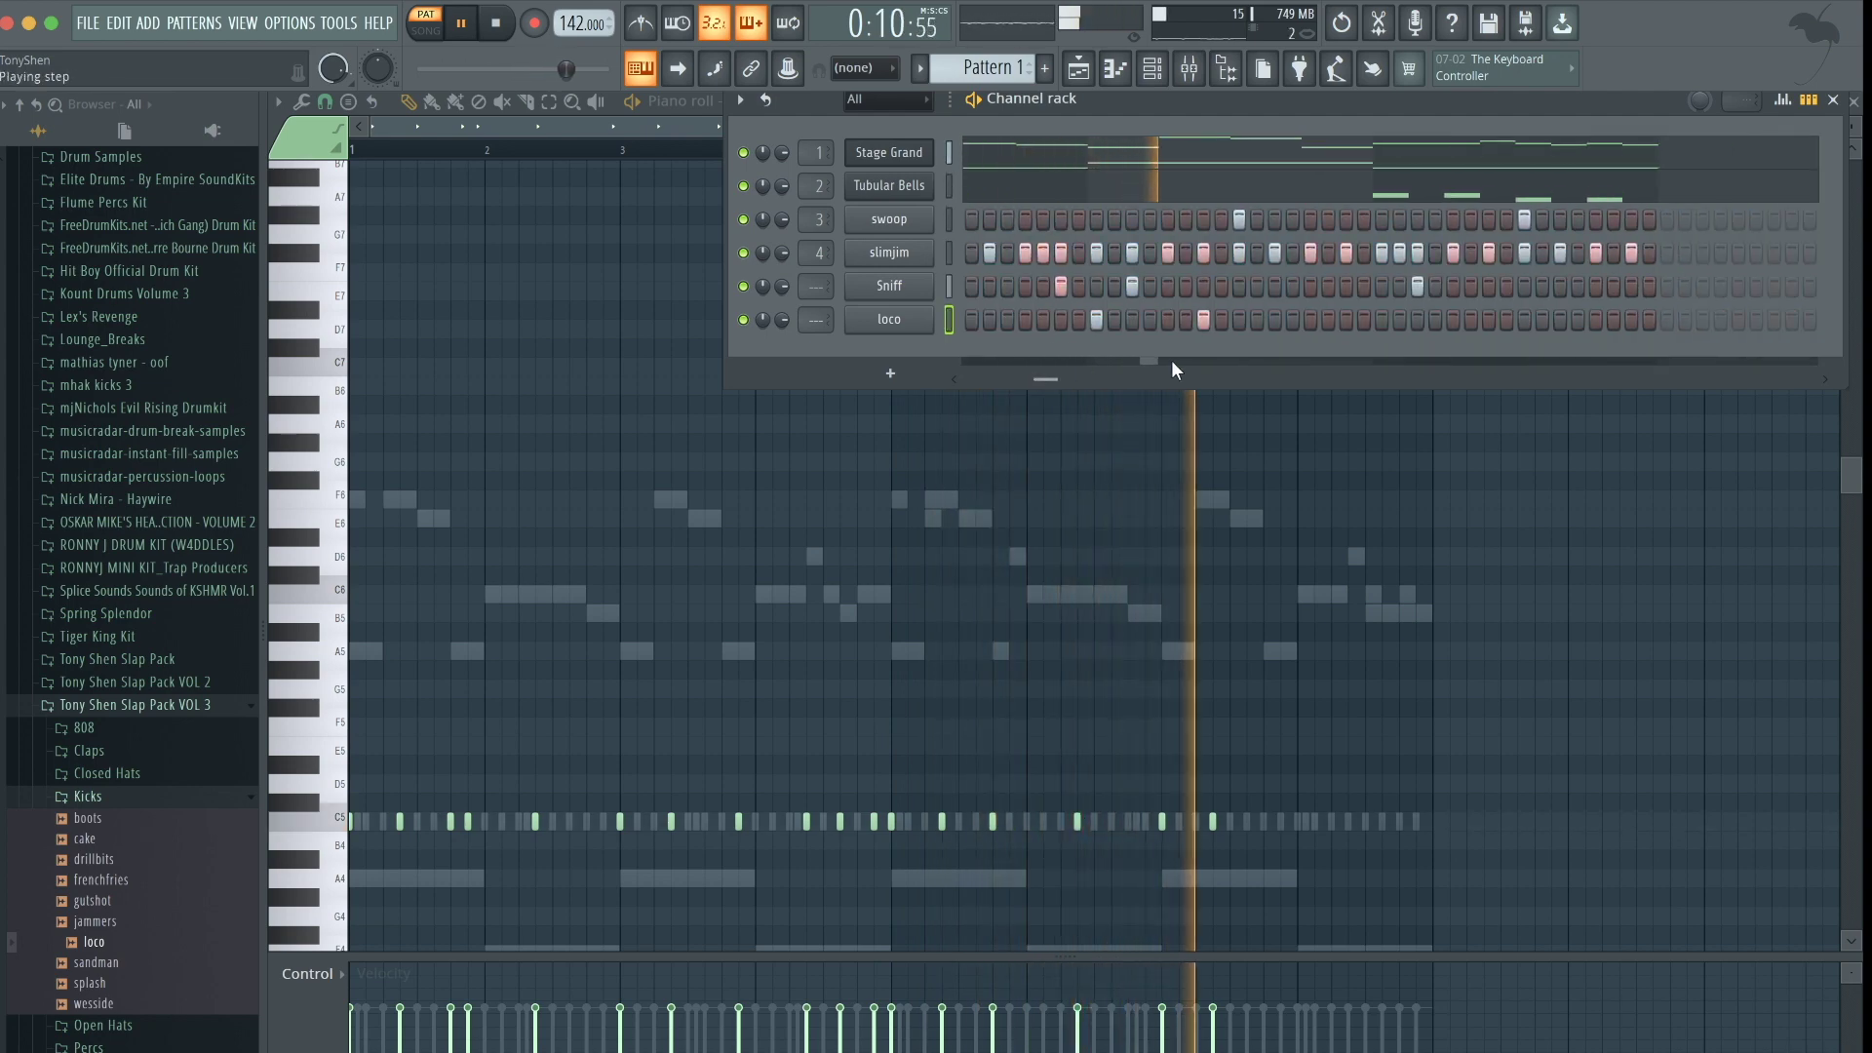
key("space")
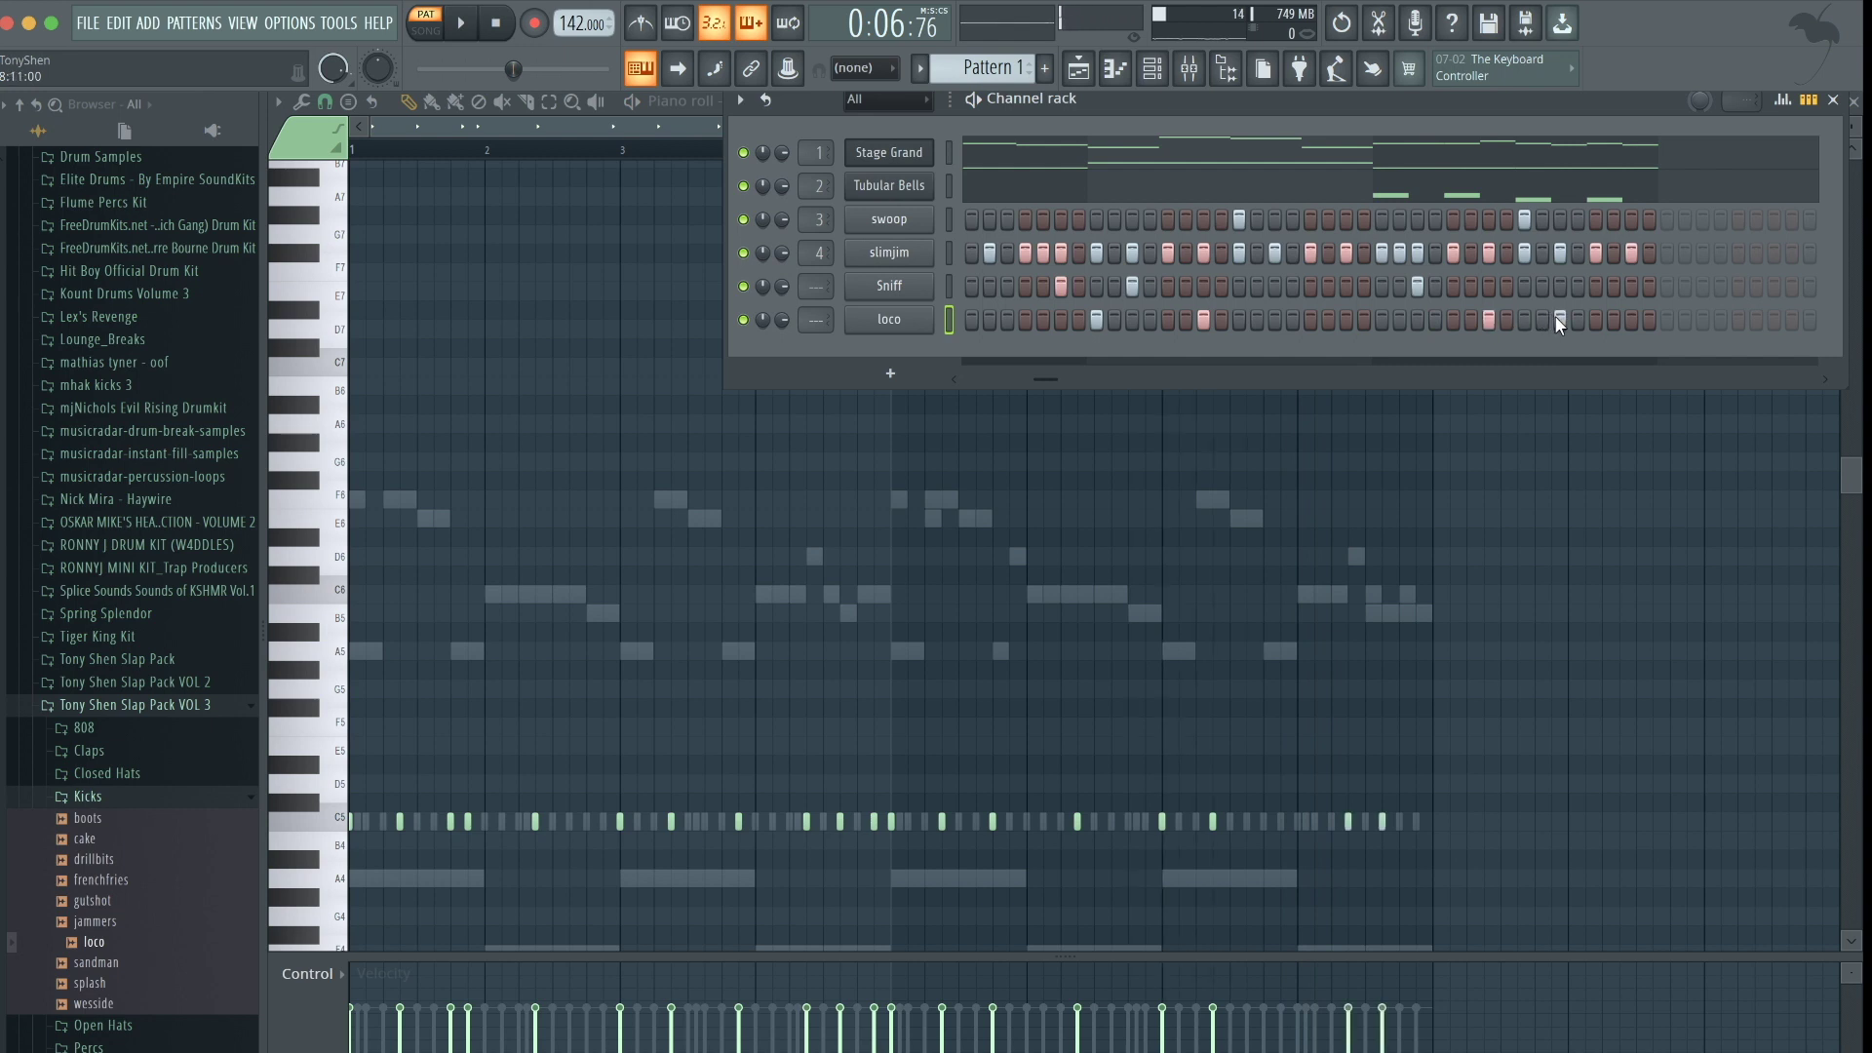
left_click(1625, 319)
key("space")
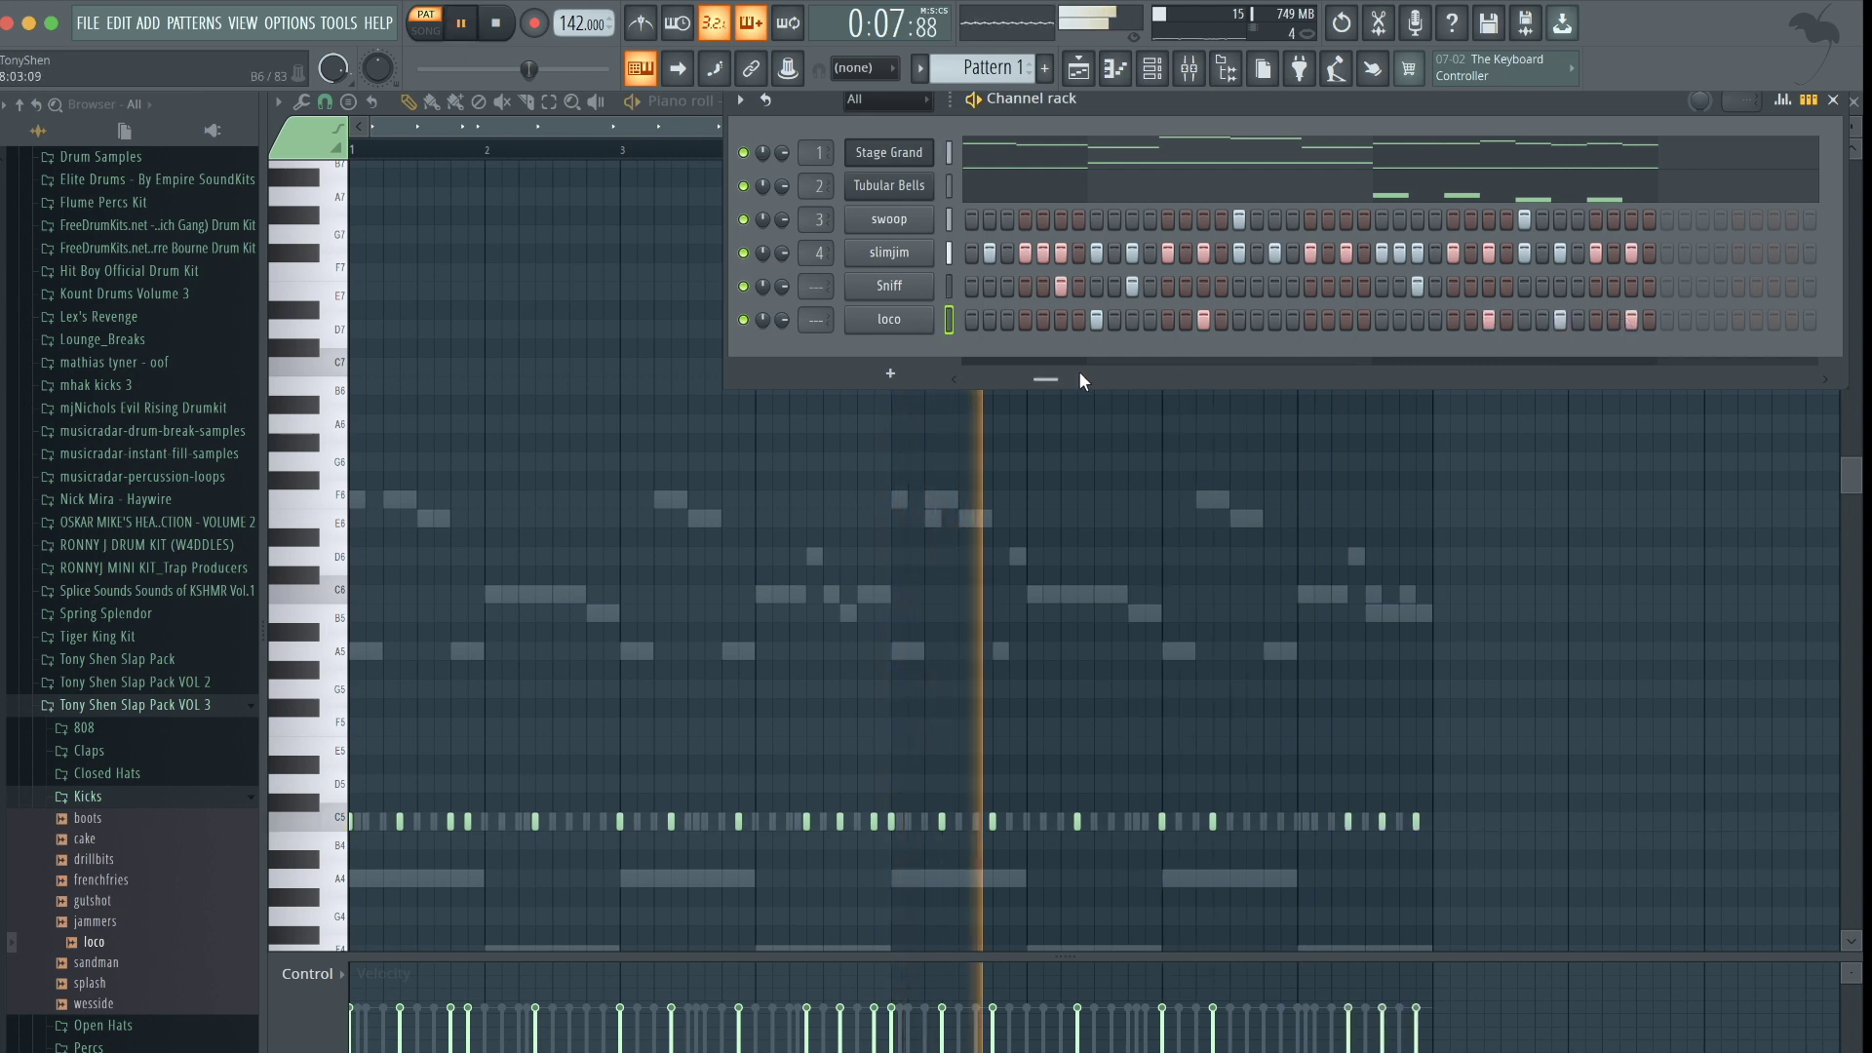
Stop playback and add the nemo sample from the pack's 808 folder as a new channel below loco
left_click_drag(1055, 378, 828, 376)
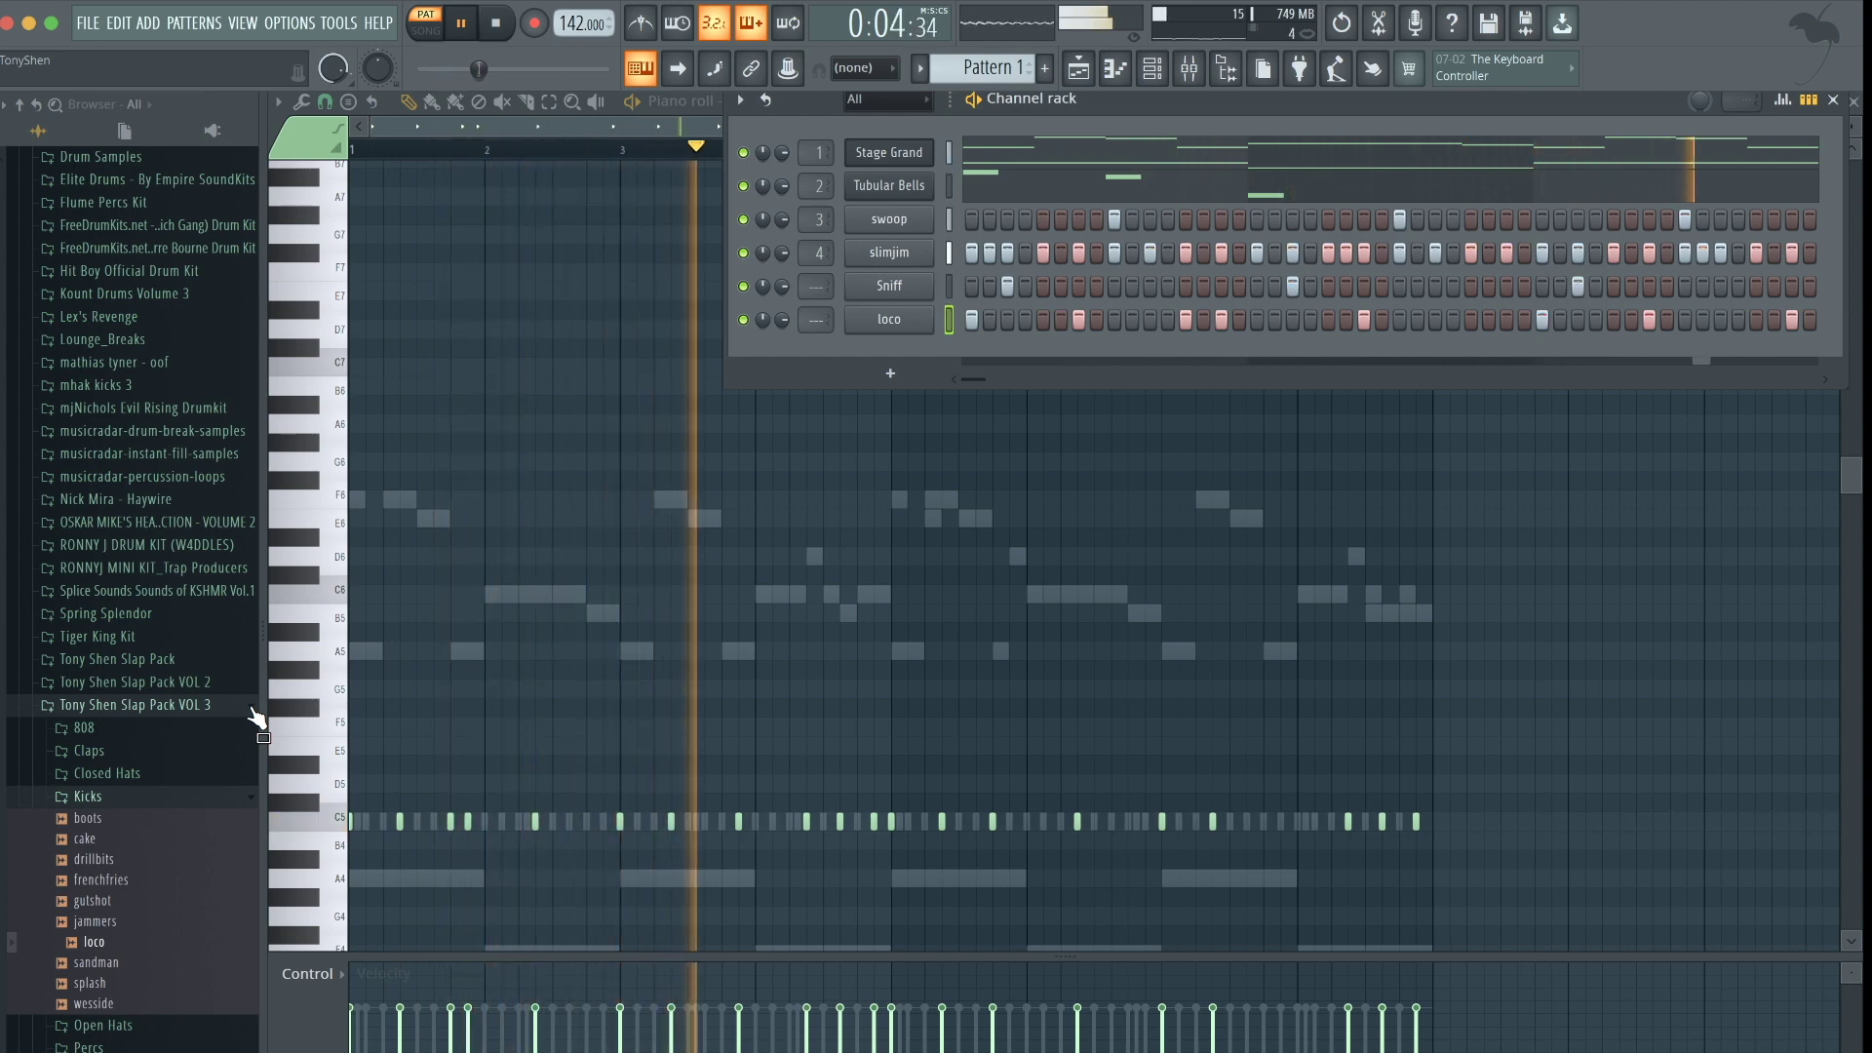
left_click(189, 797)
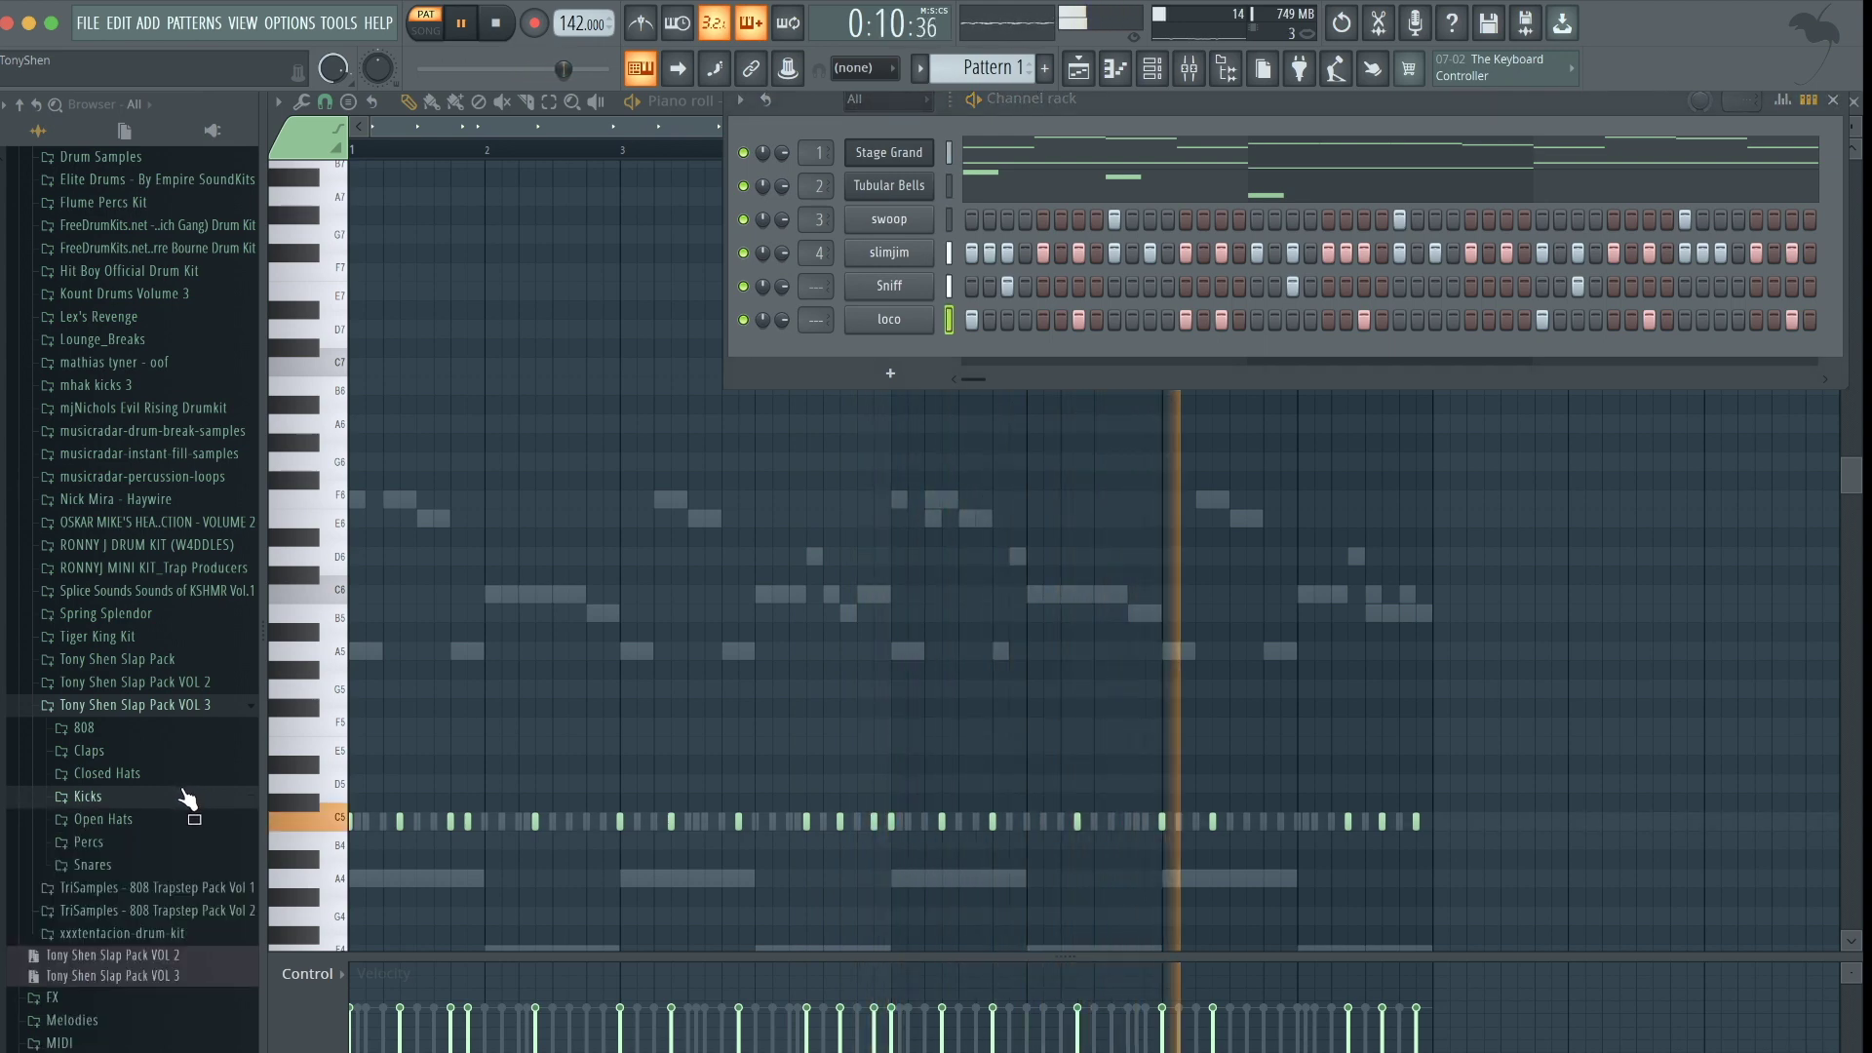
left_click(196, 730)
key("space")
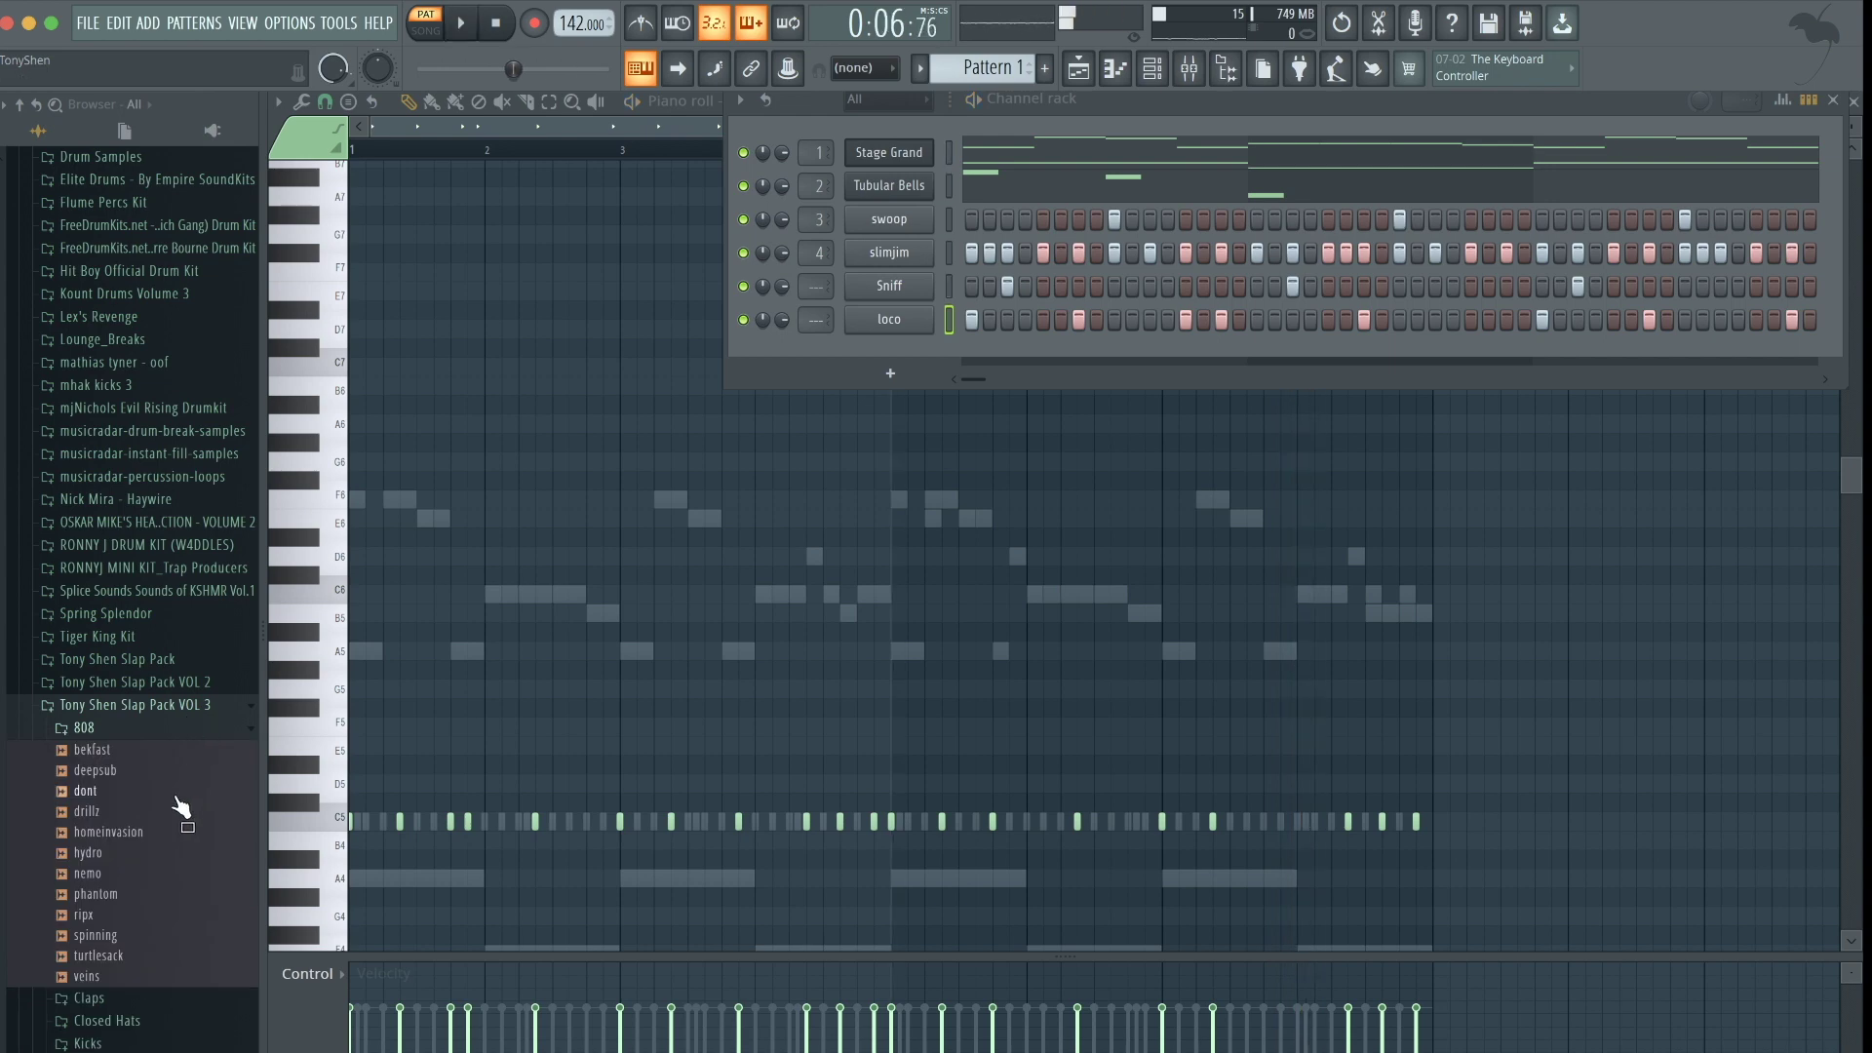
left_click(151, 877)
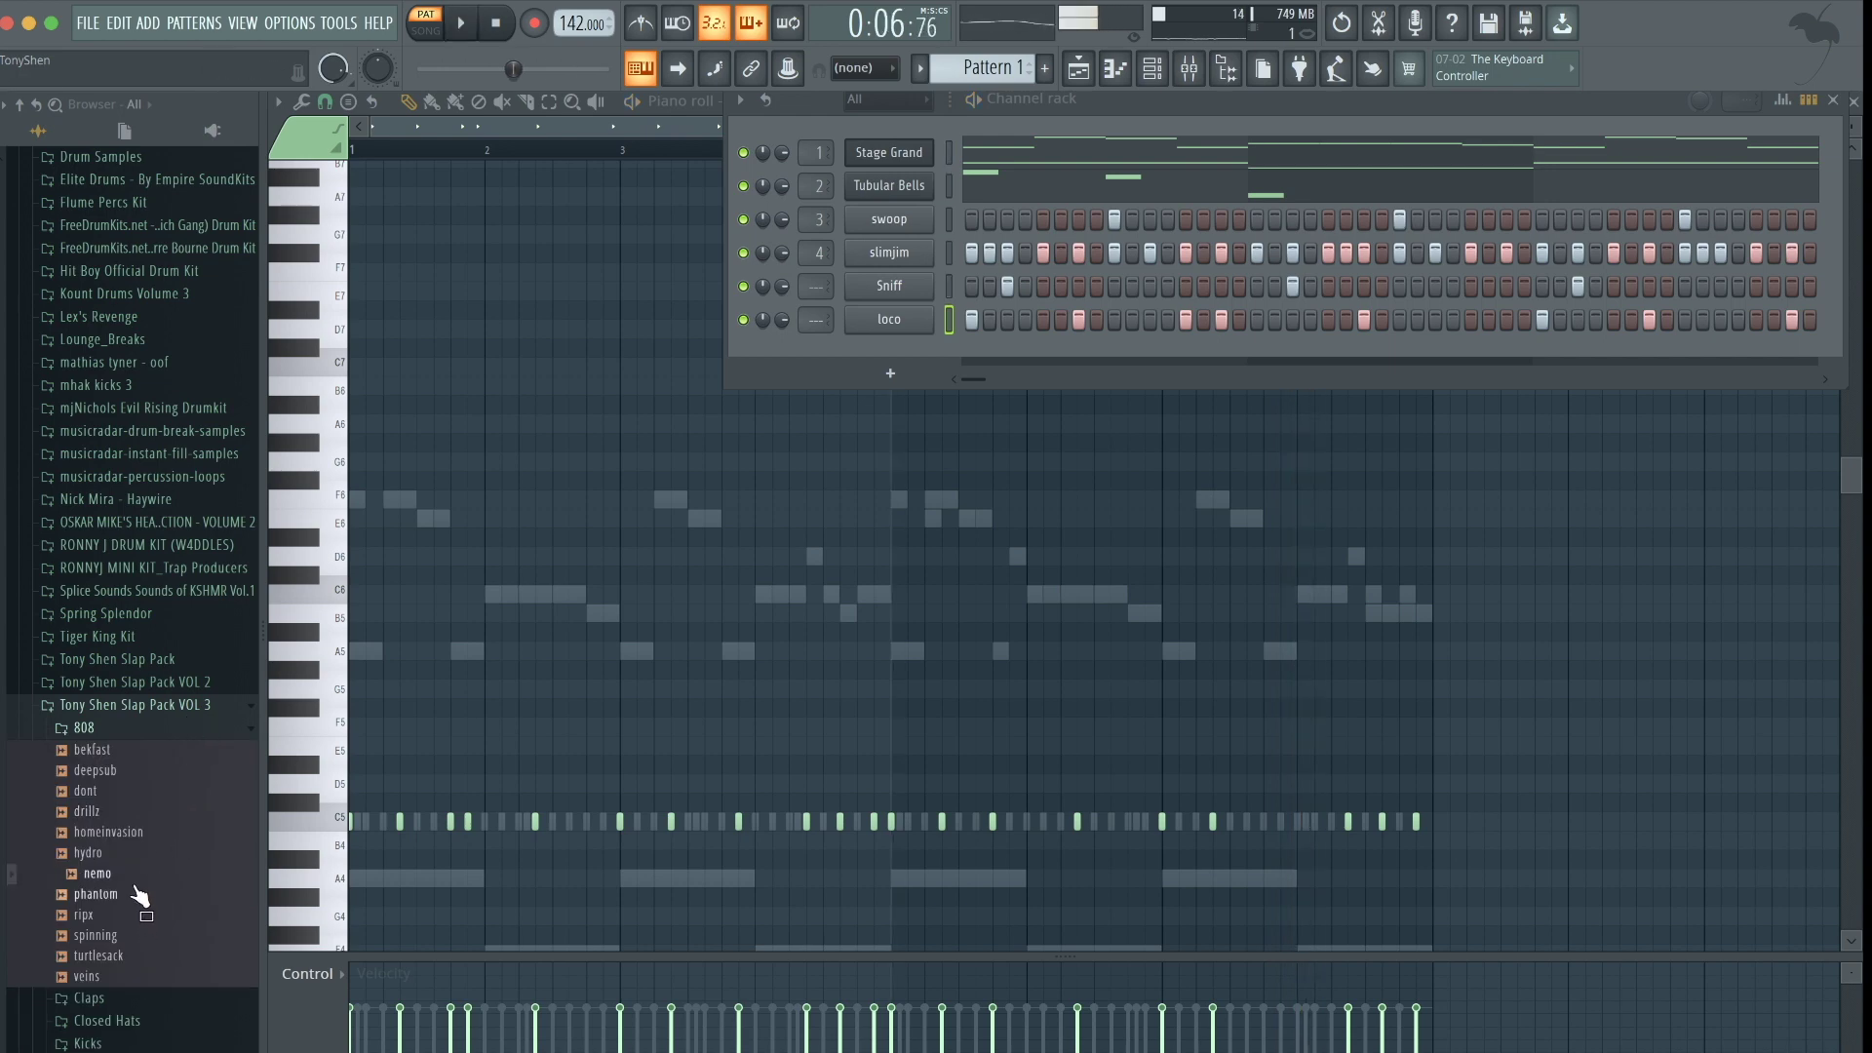
left_click(125, 874)
left_click_drag(126, 882, 885, 340)
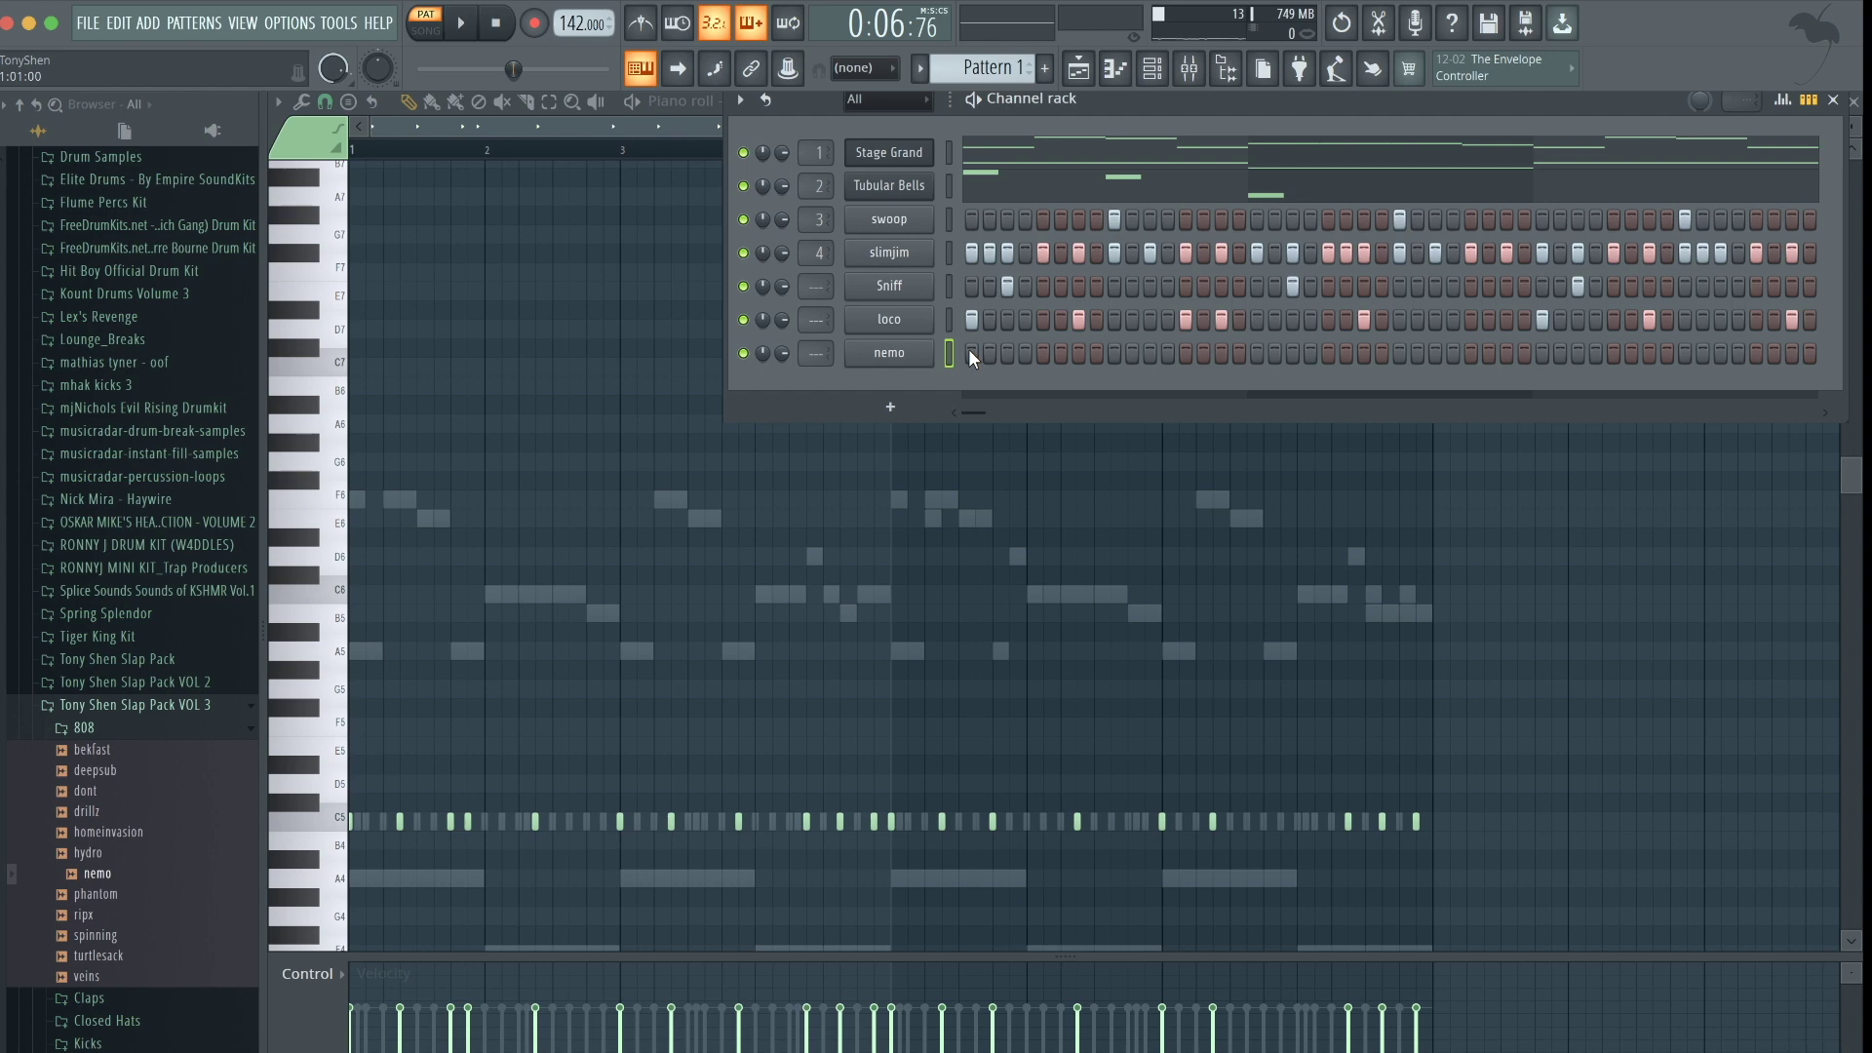
Place nemo 808 hits on steps 1 and 13 of bar 1 while checking them against the playing pattern
key("space")
key("space")
left_click(972, 353)
key("space")
key("space")
left_click(1185, 353)
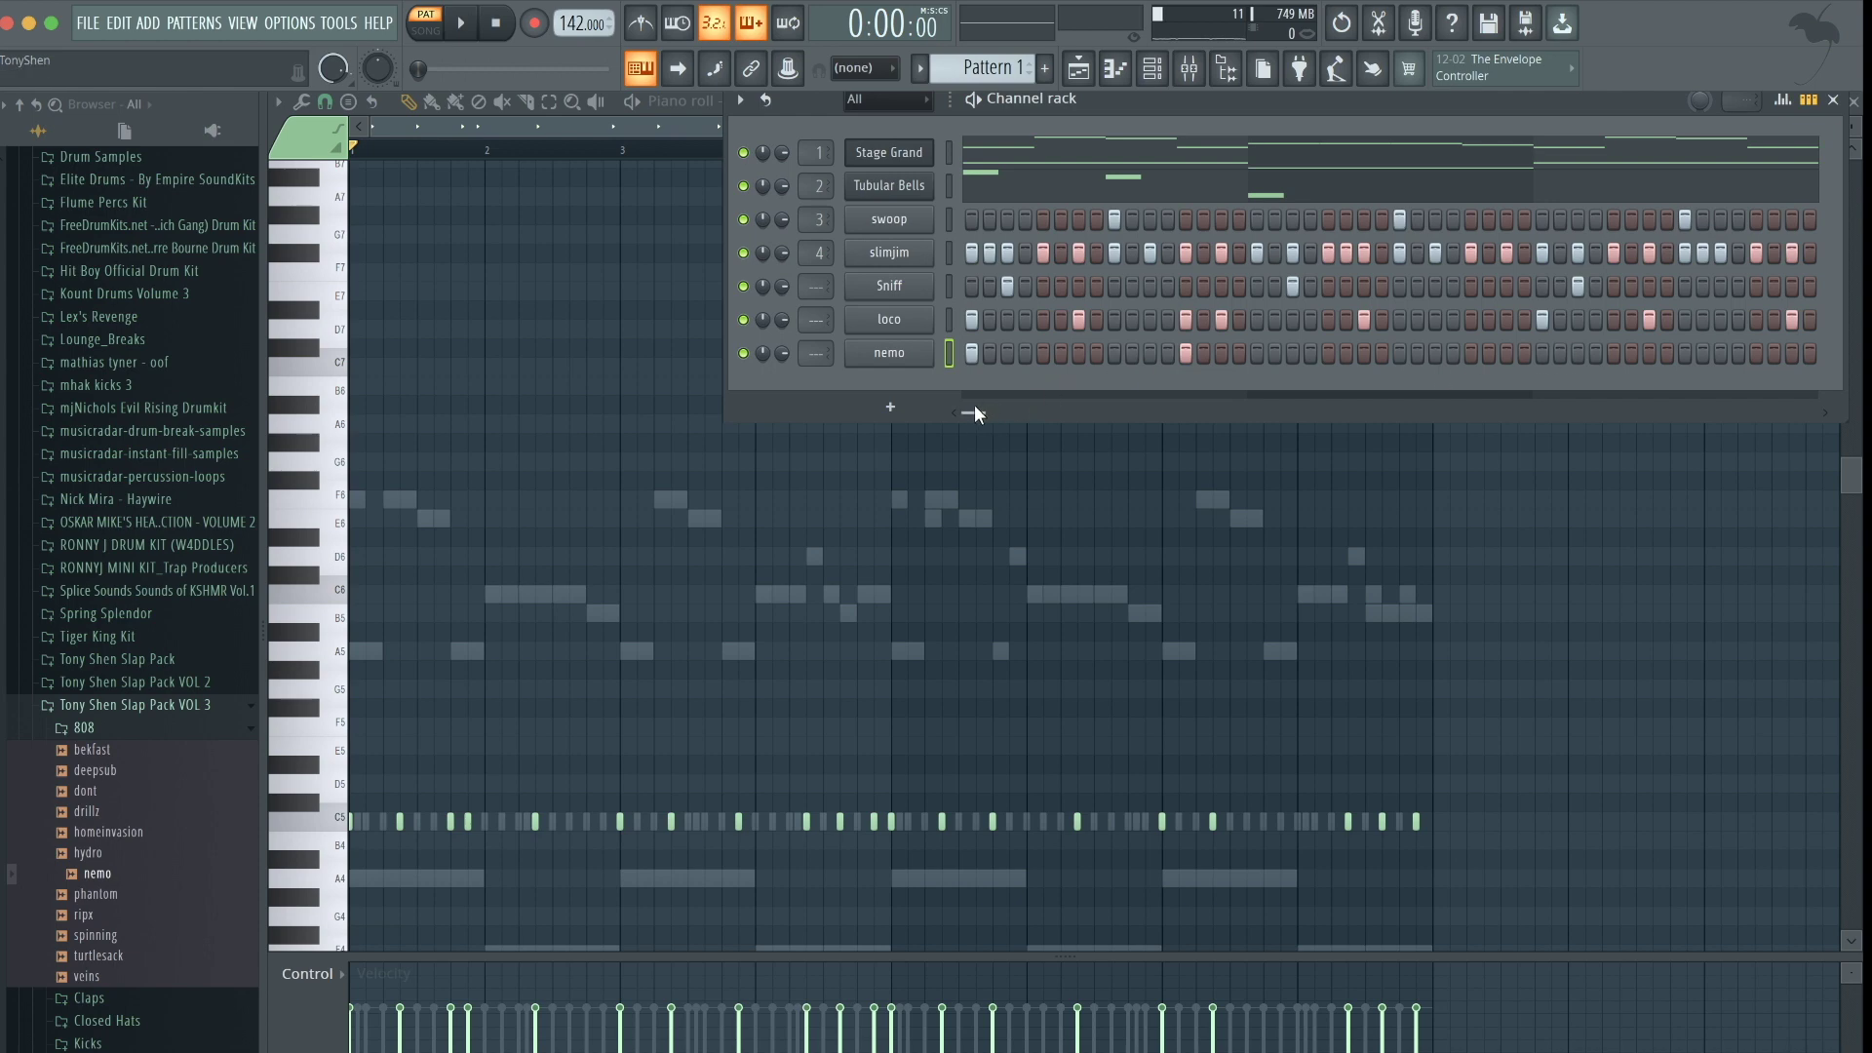
Play the pattern and place nemo 808 hits on steps 1 and 7 of bar 3
scroll(968, 408, "right", 1)
key("space")
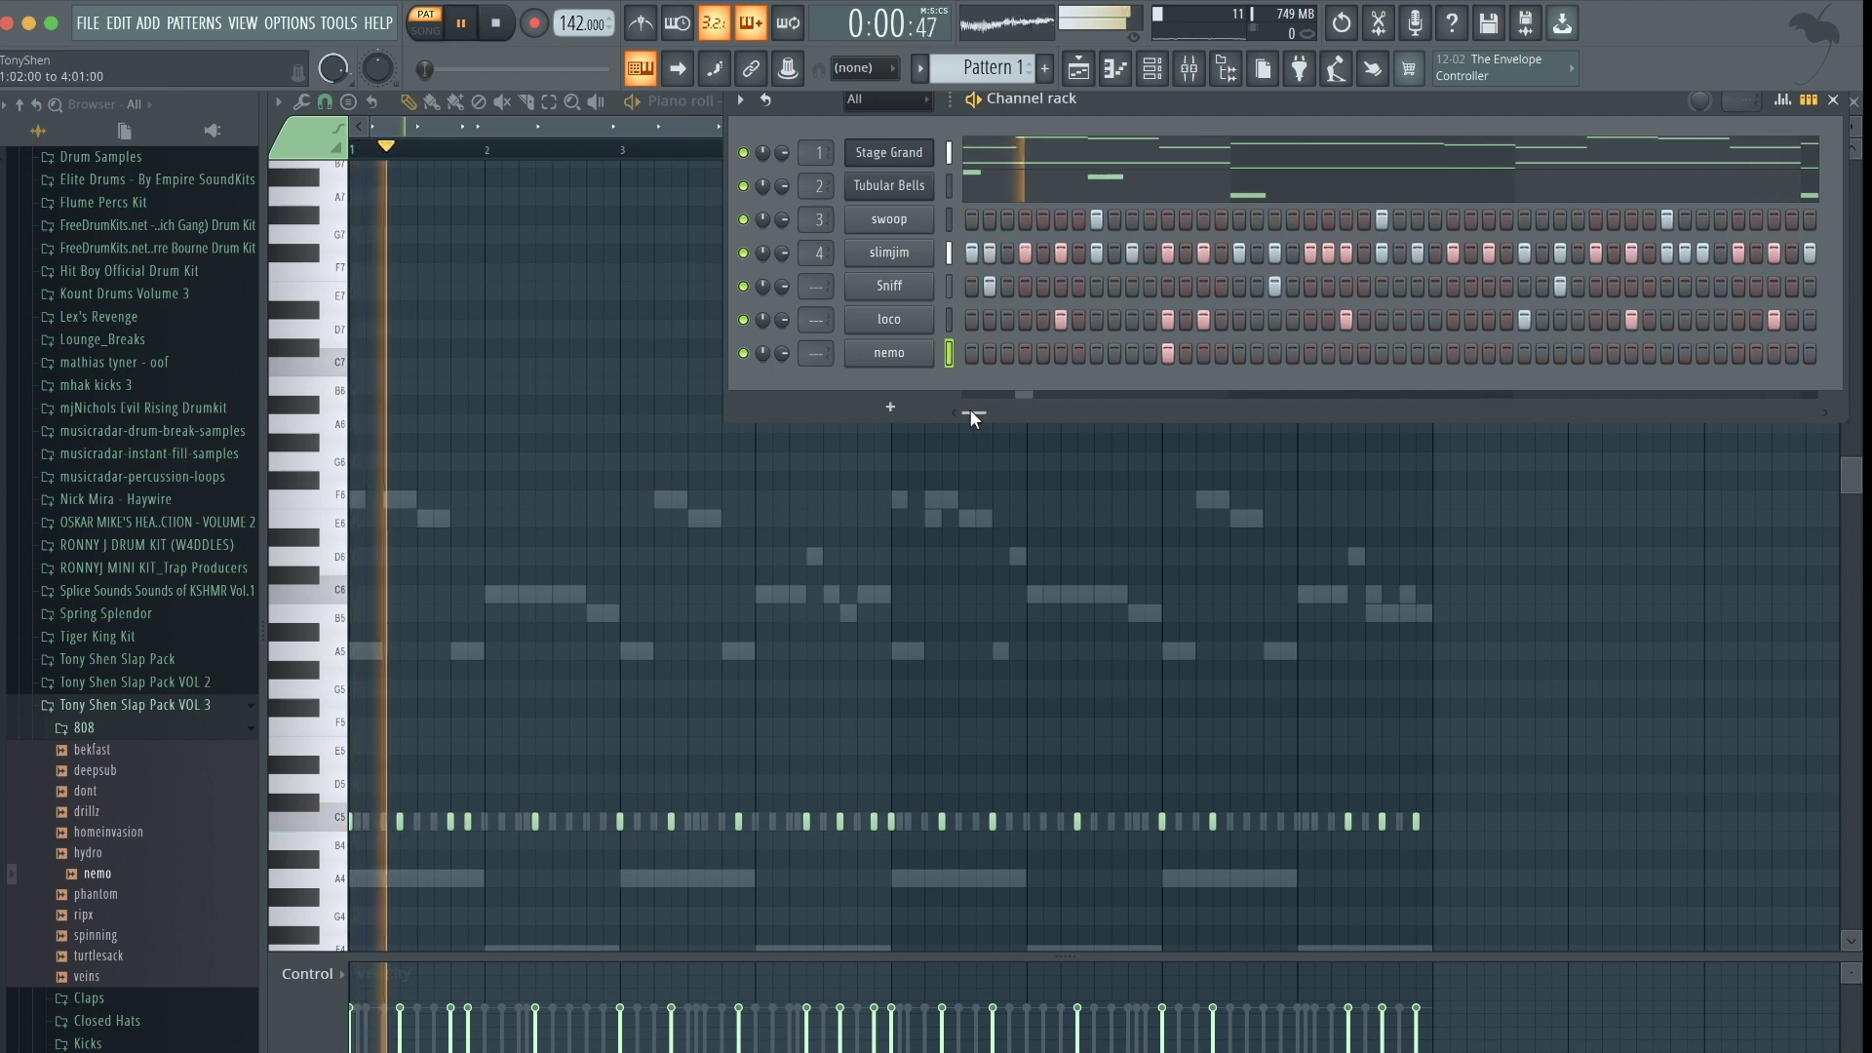
scroll(975, 407, "right", 11)
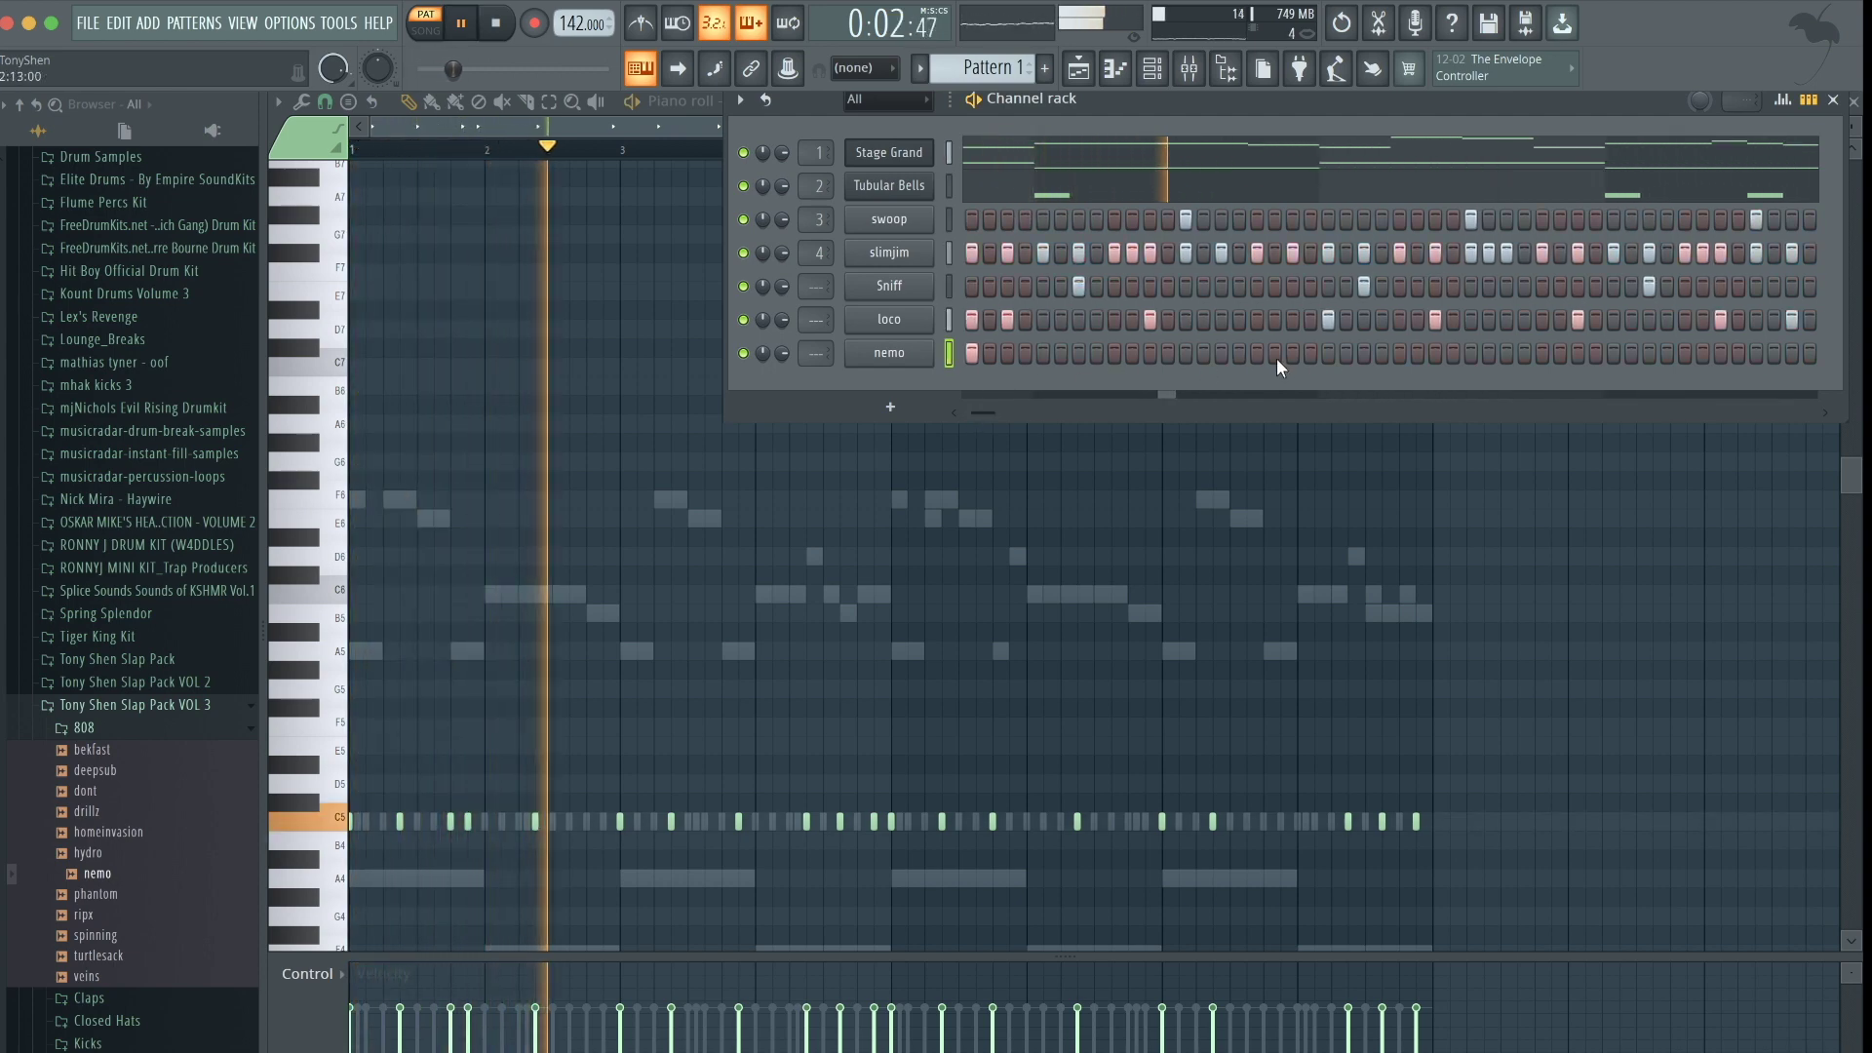
left_click(1328, 352)
left_click(1435, 352)
left_click(1576, 352)
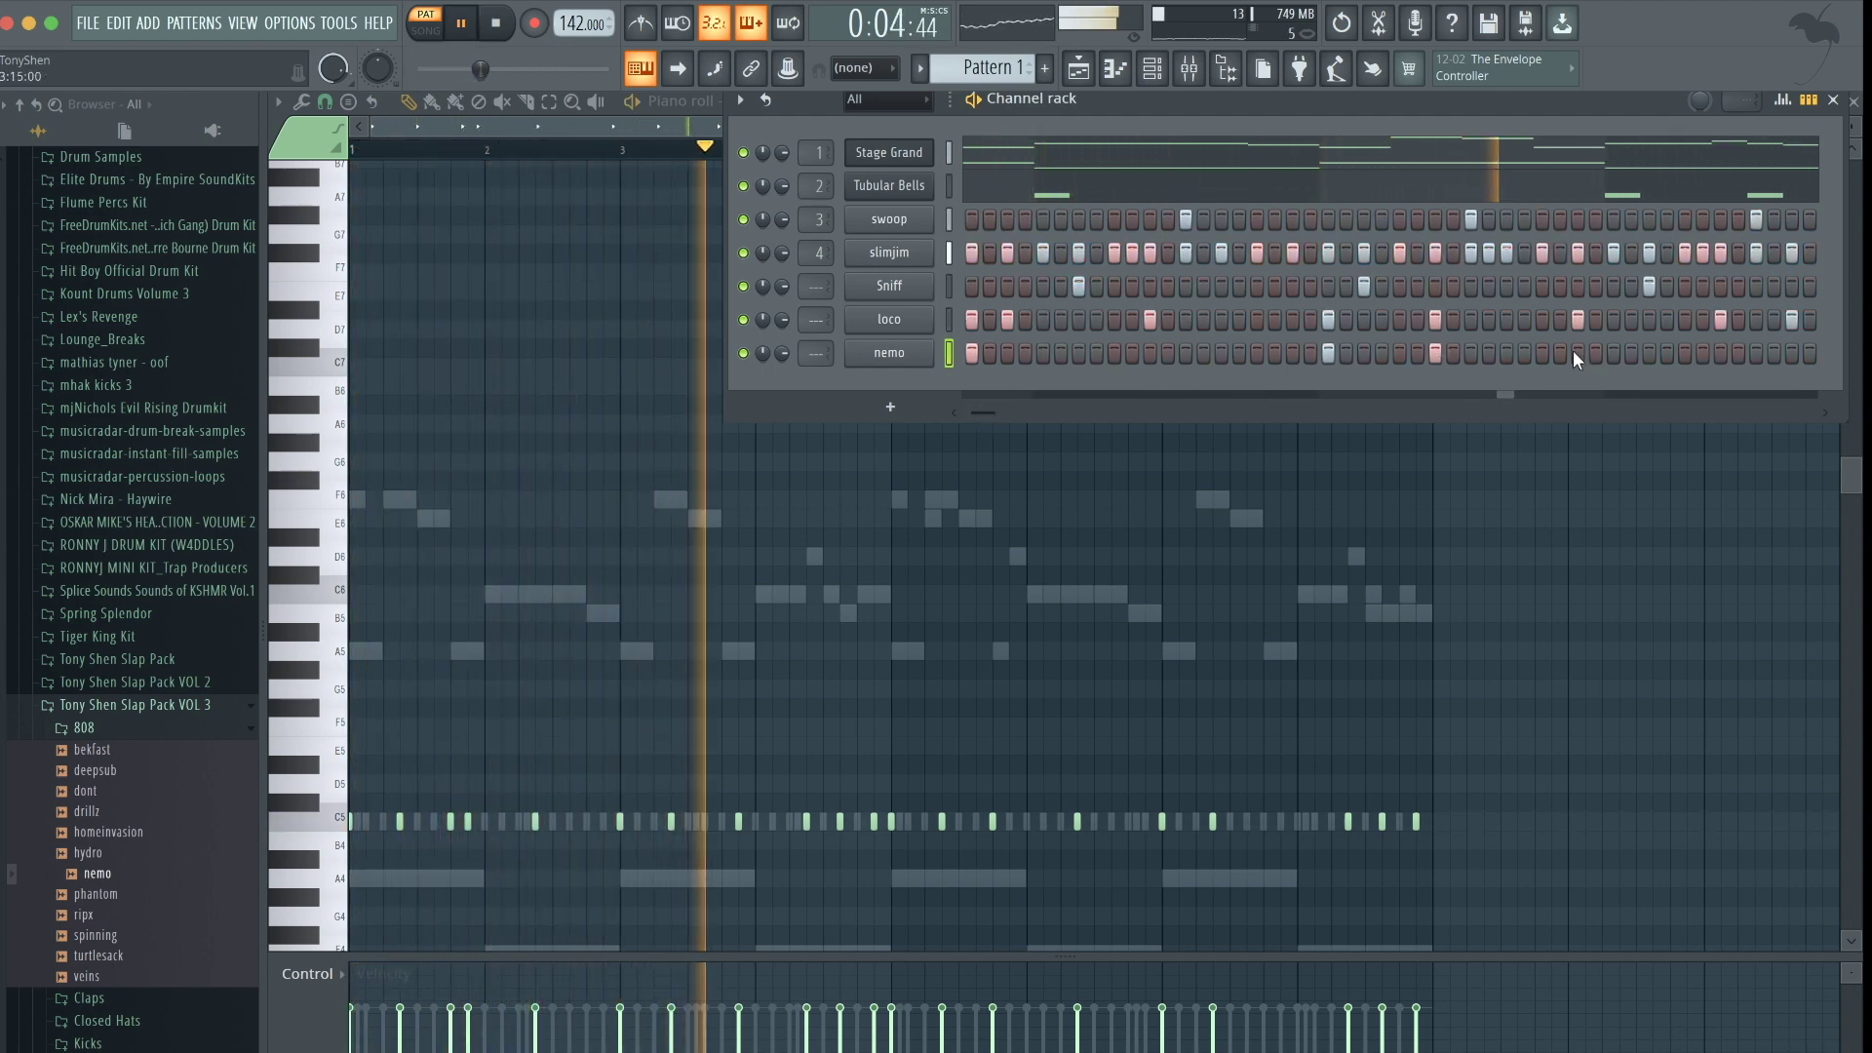
Replay the pattern and place nemo 808 hits on steps 7 and 11 of bar 4
left_click(1721, 352)
key("space")
key("space")
left_click(1721, 352)
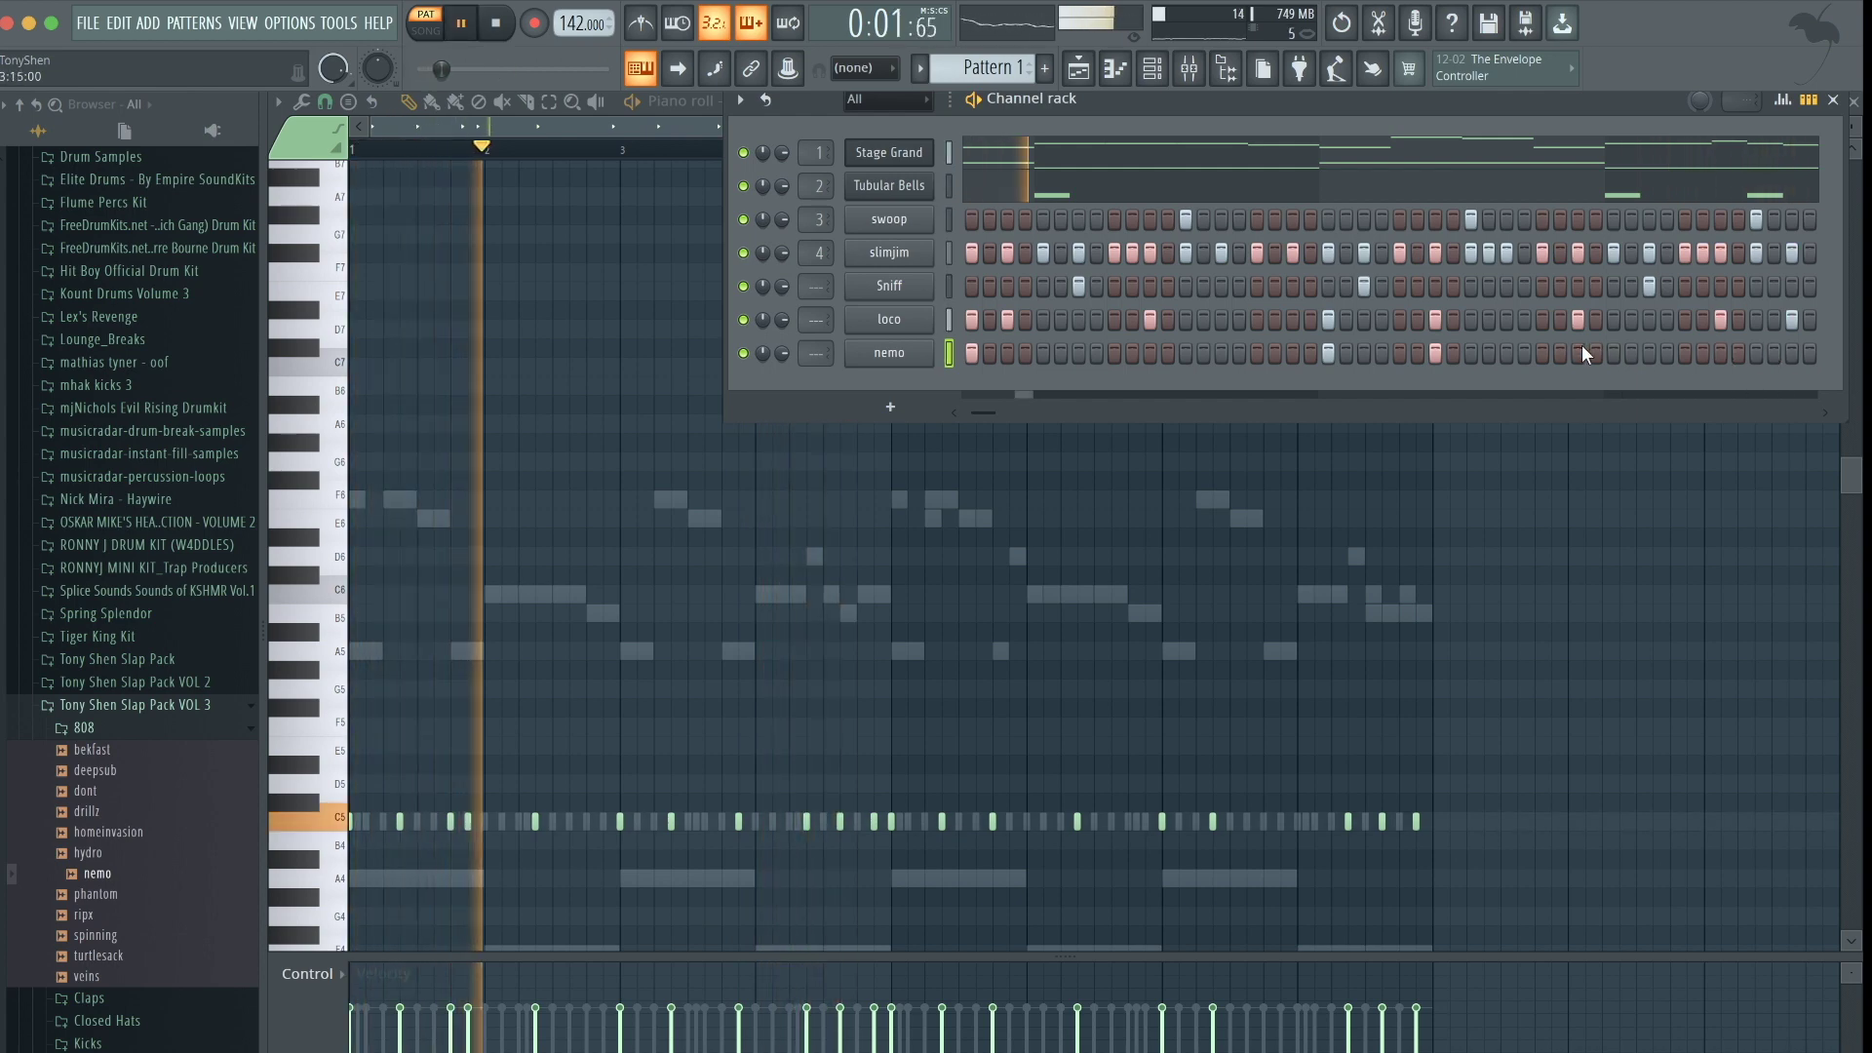
left_click(1719, 352)
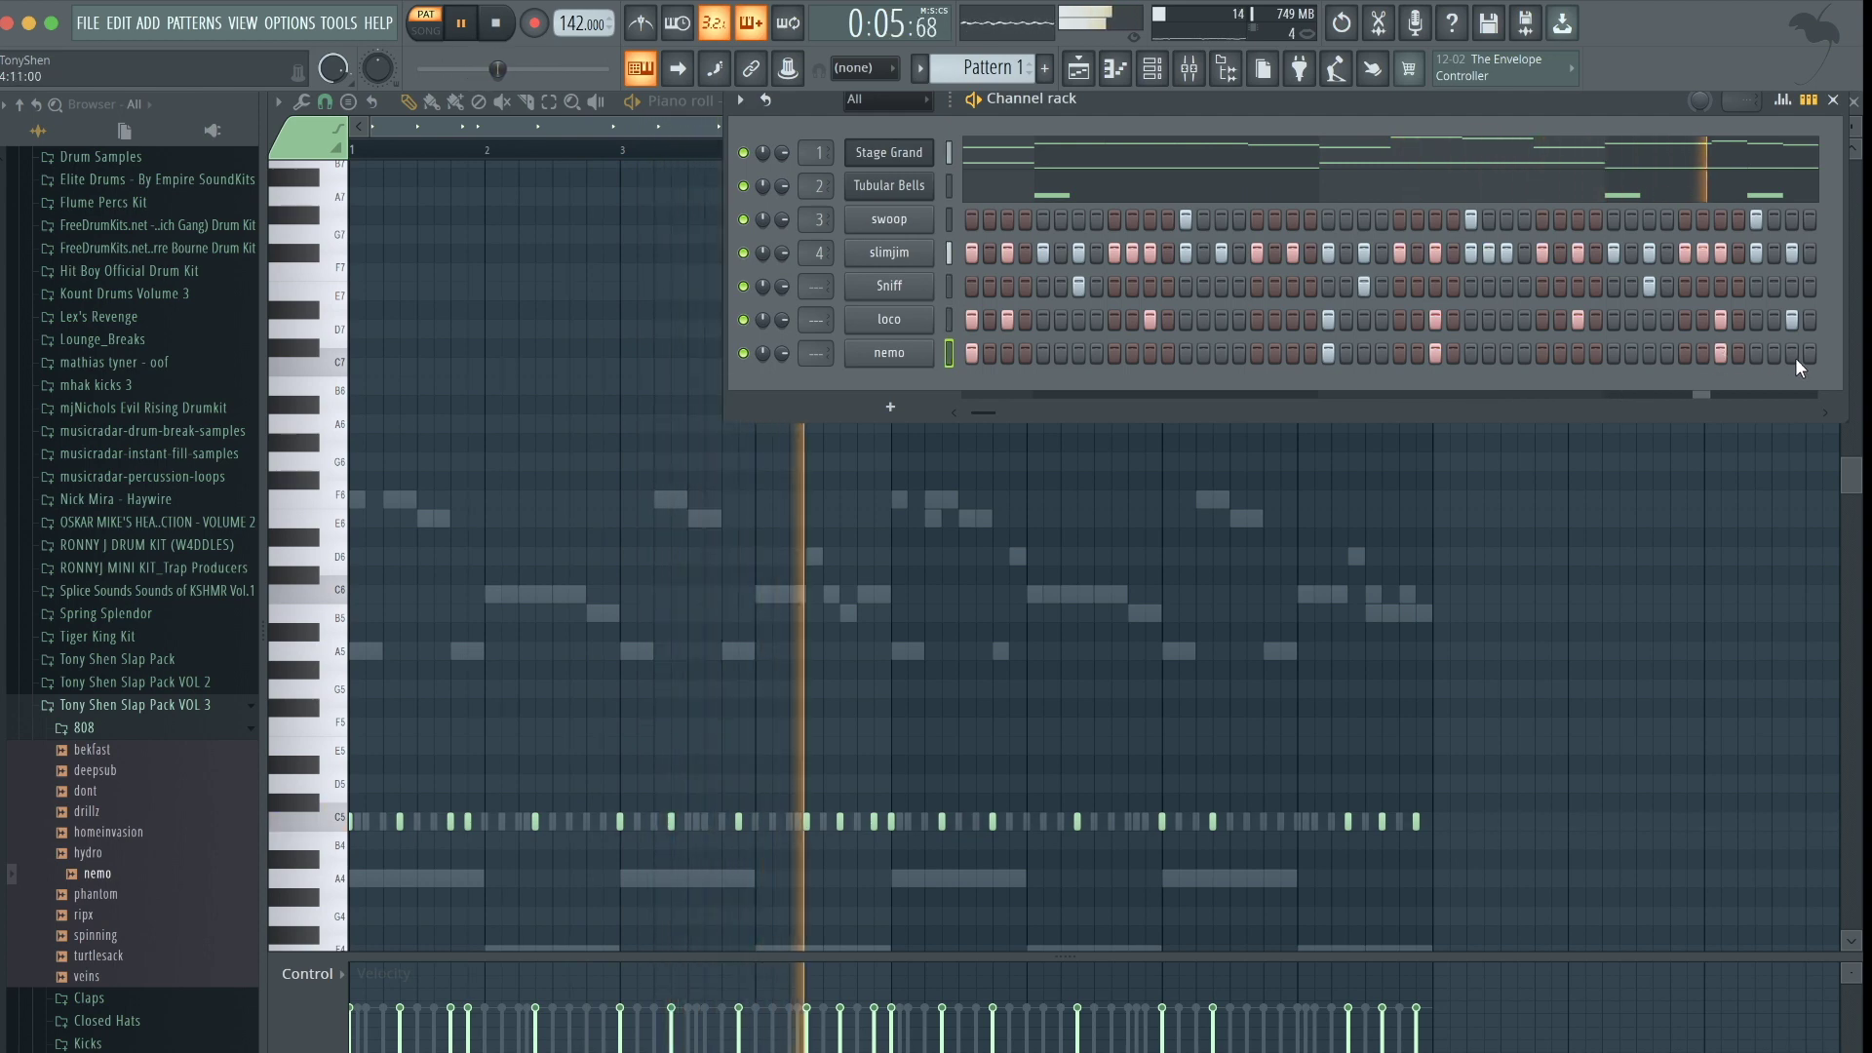
key("space")
Place nemo 808 hits on steps 1 and 13 of bar 5 and on step 7 of bar 6
left_click_drag(981, 409, 1018, 413)
key("space")
left_click(1293, 352)
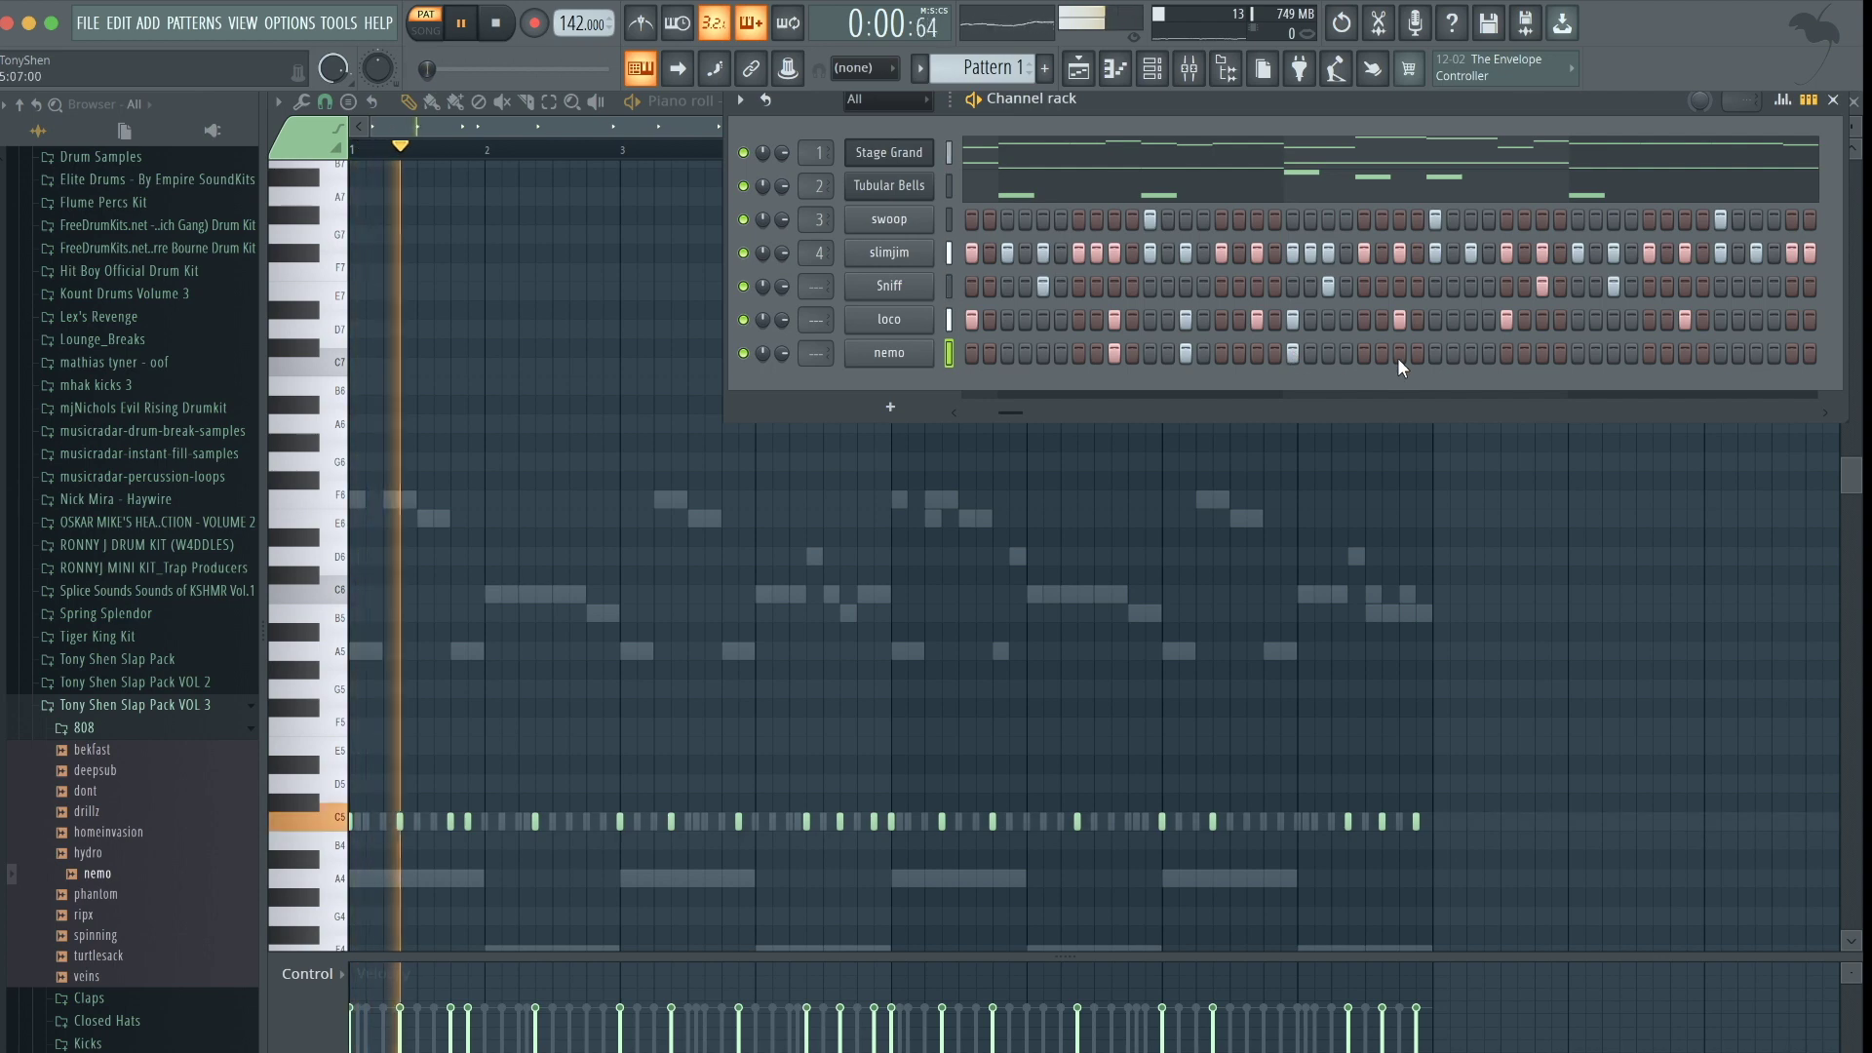
left_click(1506, 352)
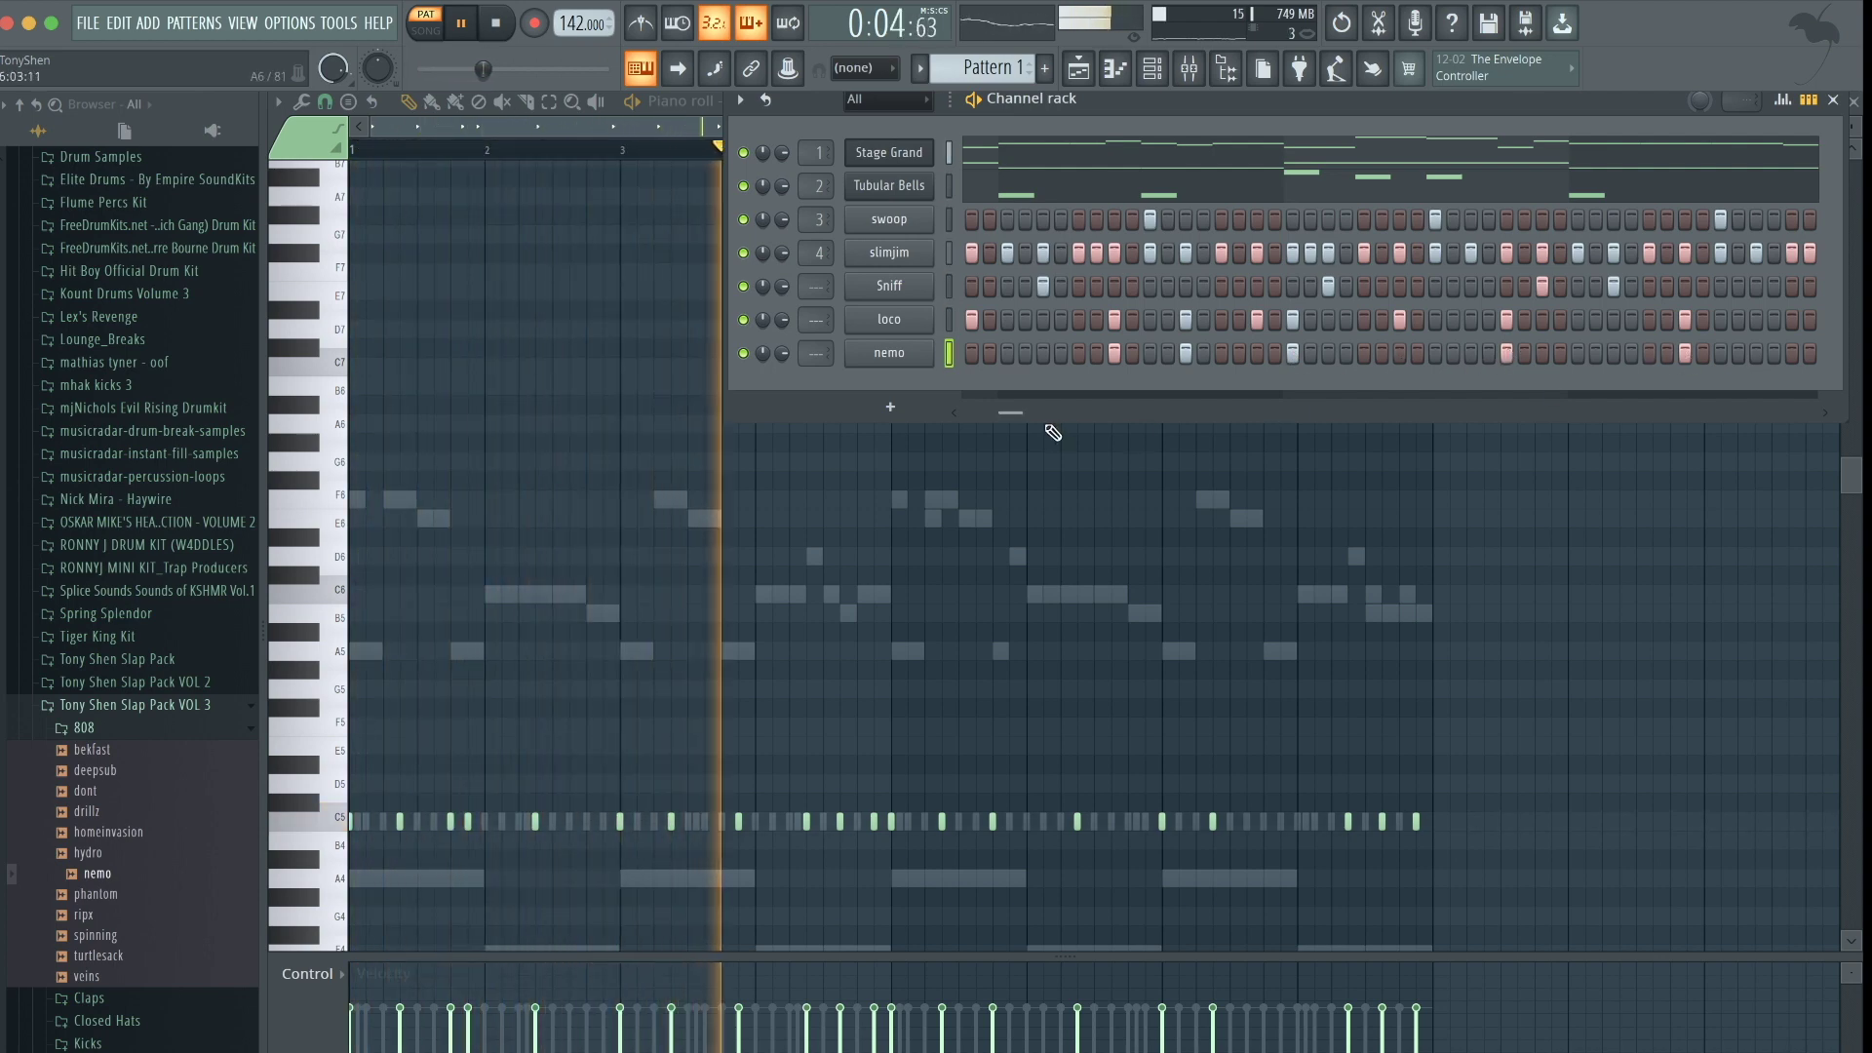
Place nemo 808 hits on steps 1 and 7 of bar 7 and step 7 of bar 8, and stop playback
left_click_drag(1019, 408, 1034, 411)
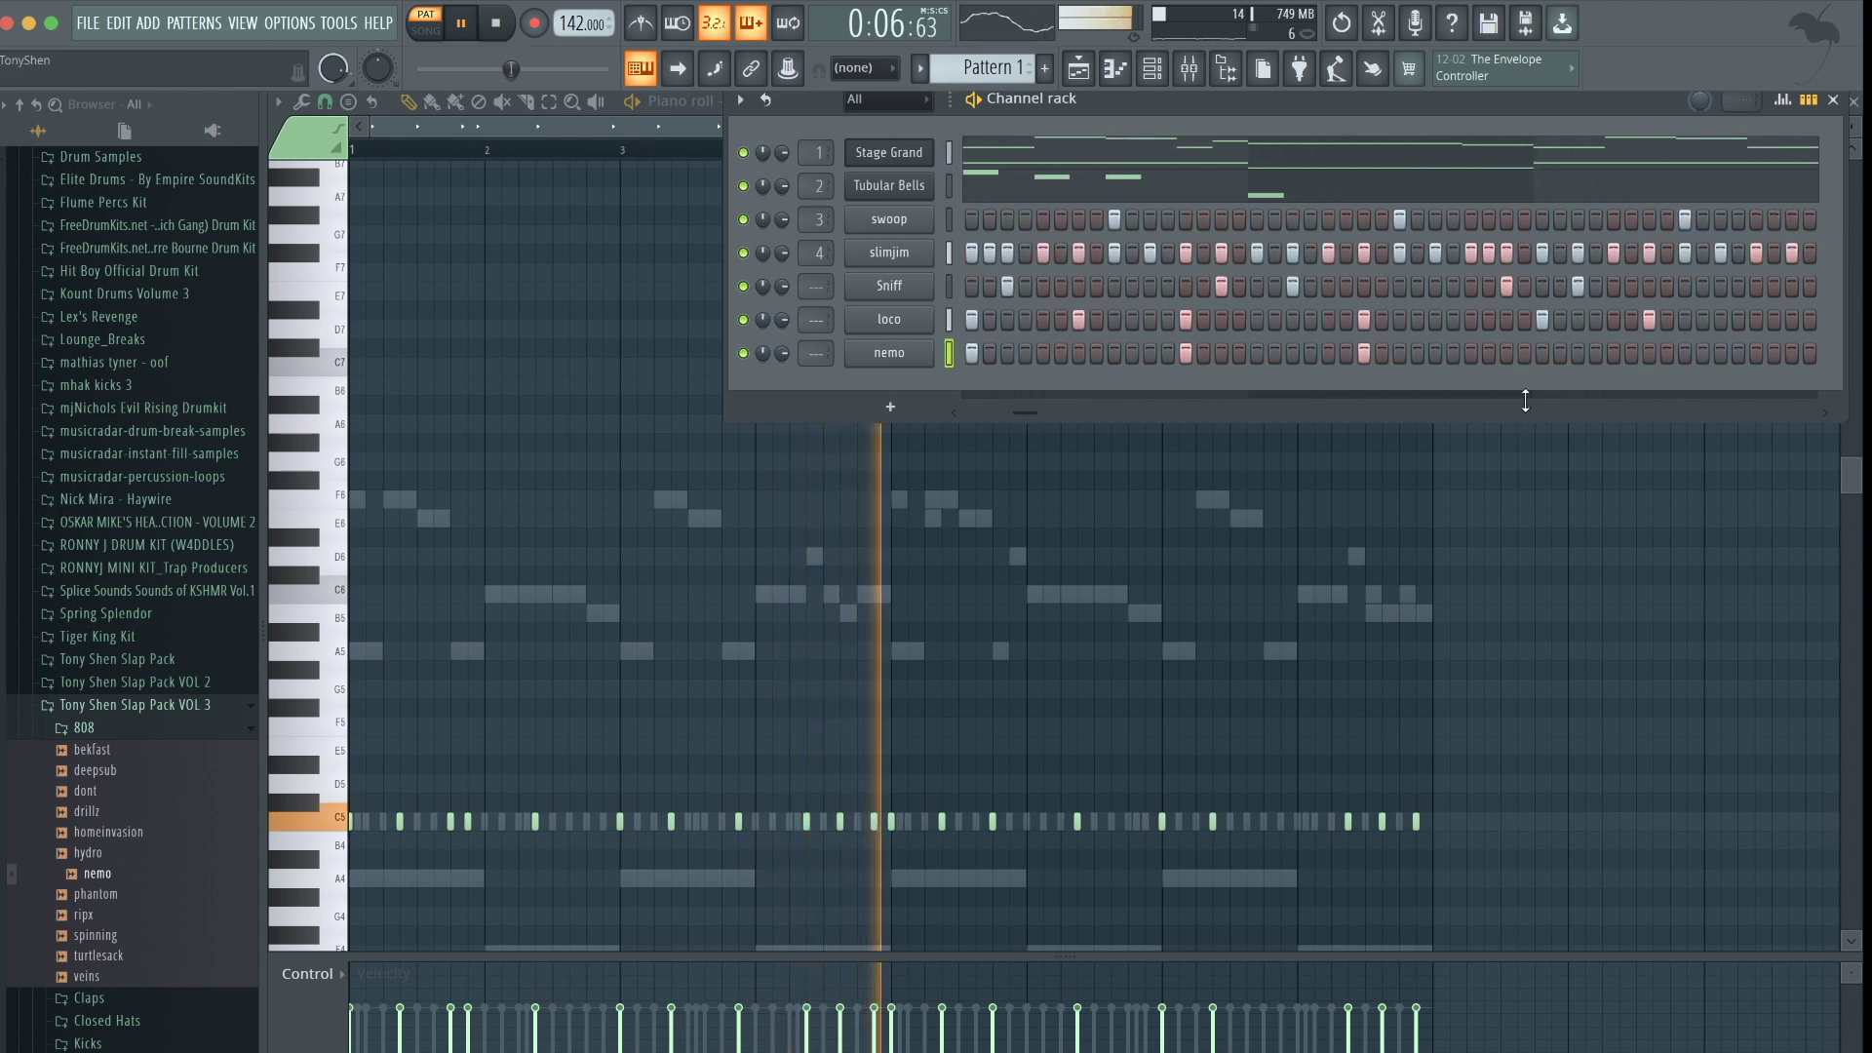
left_click(1542, 352)
left_click(1649, 352)
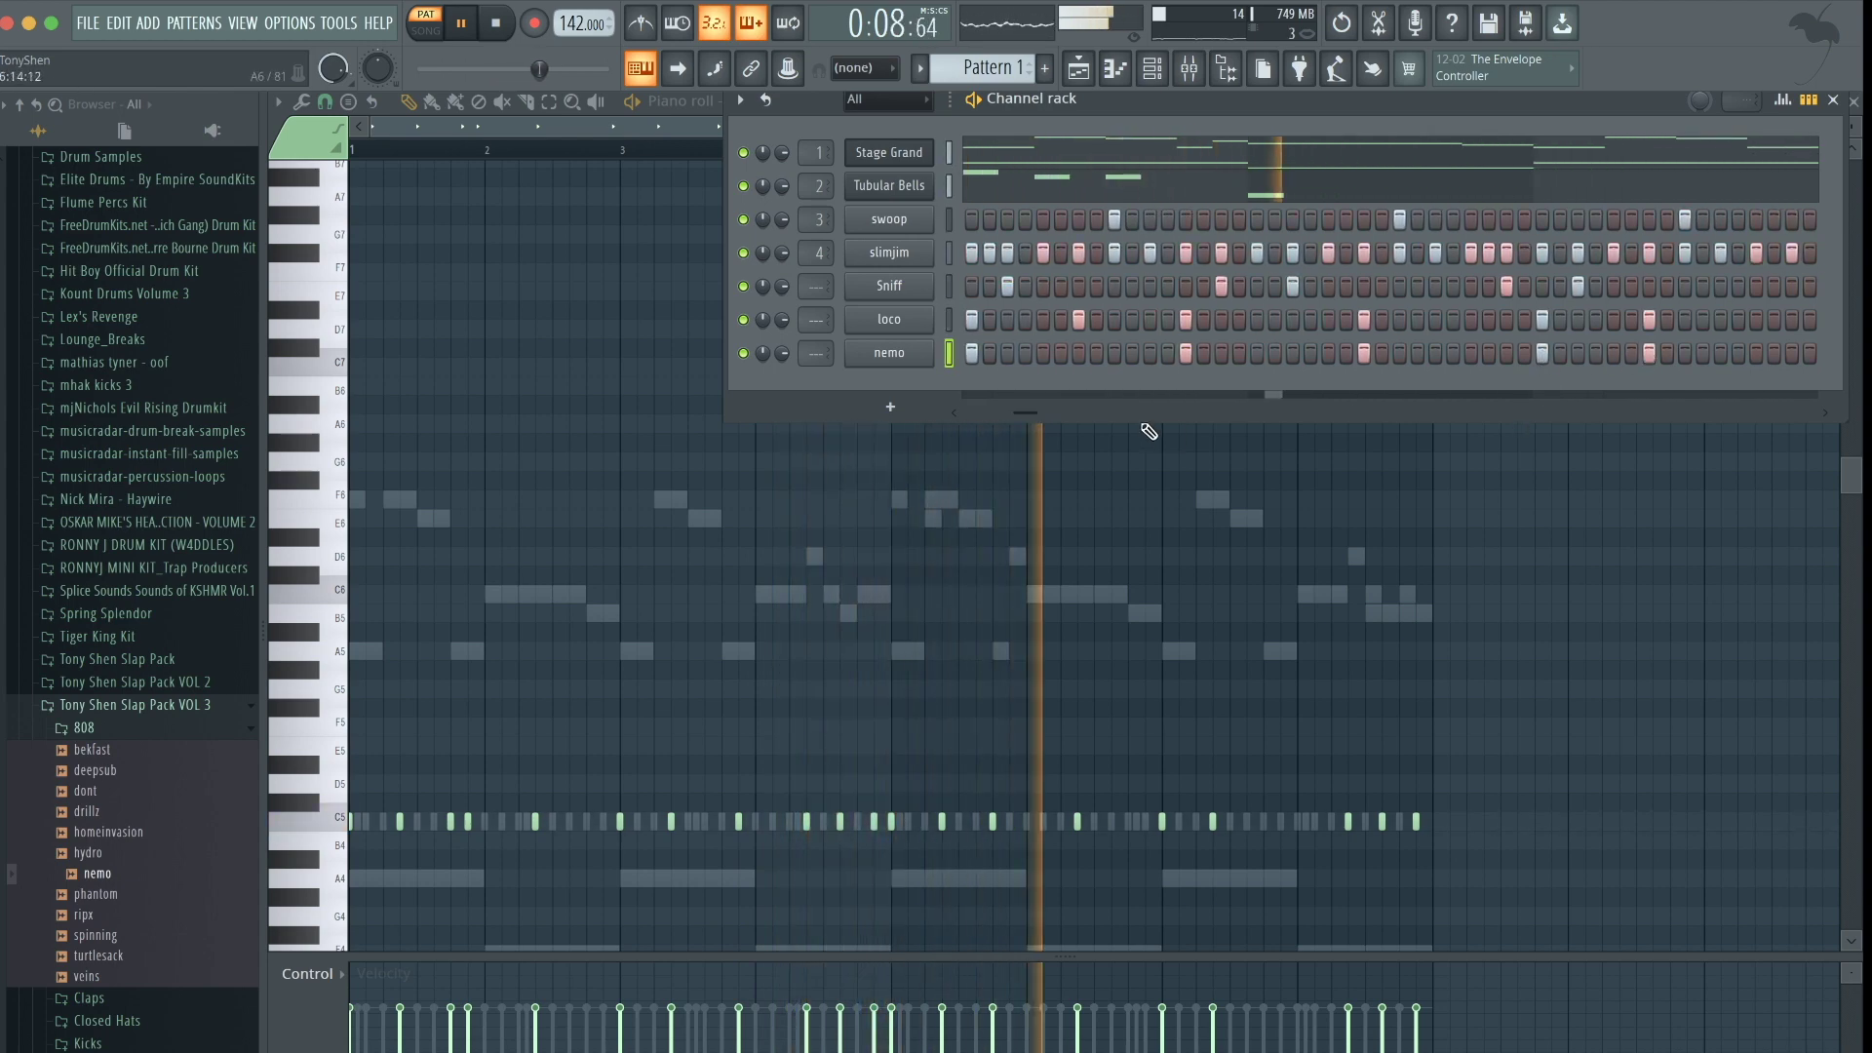
left_click_drag(1033, 411, 1066, 407)
left_click(1257, 352)
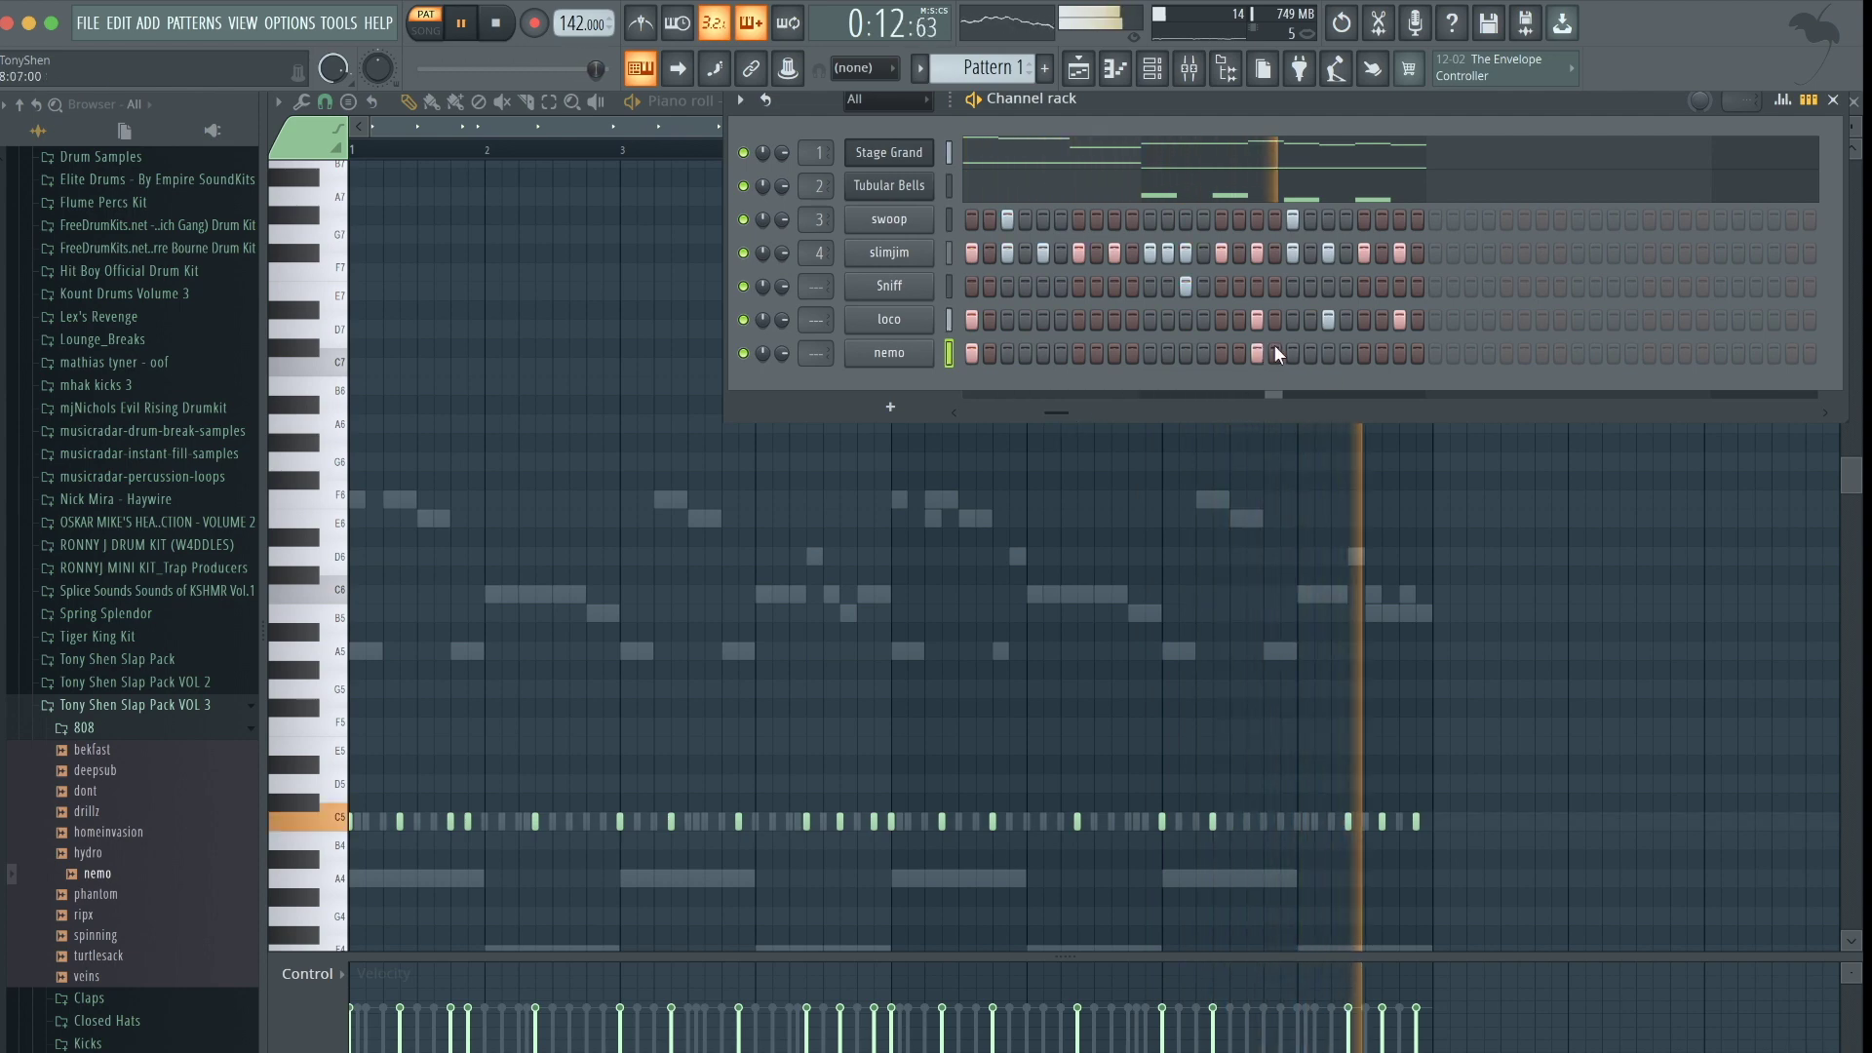
key("space")
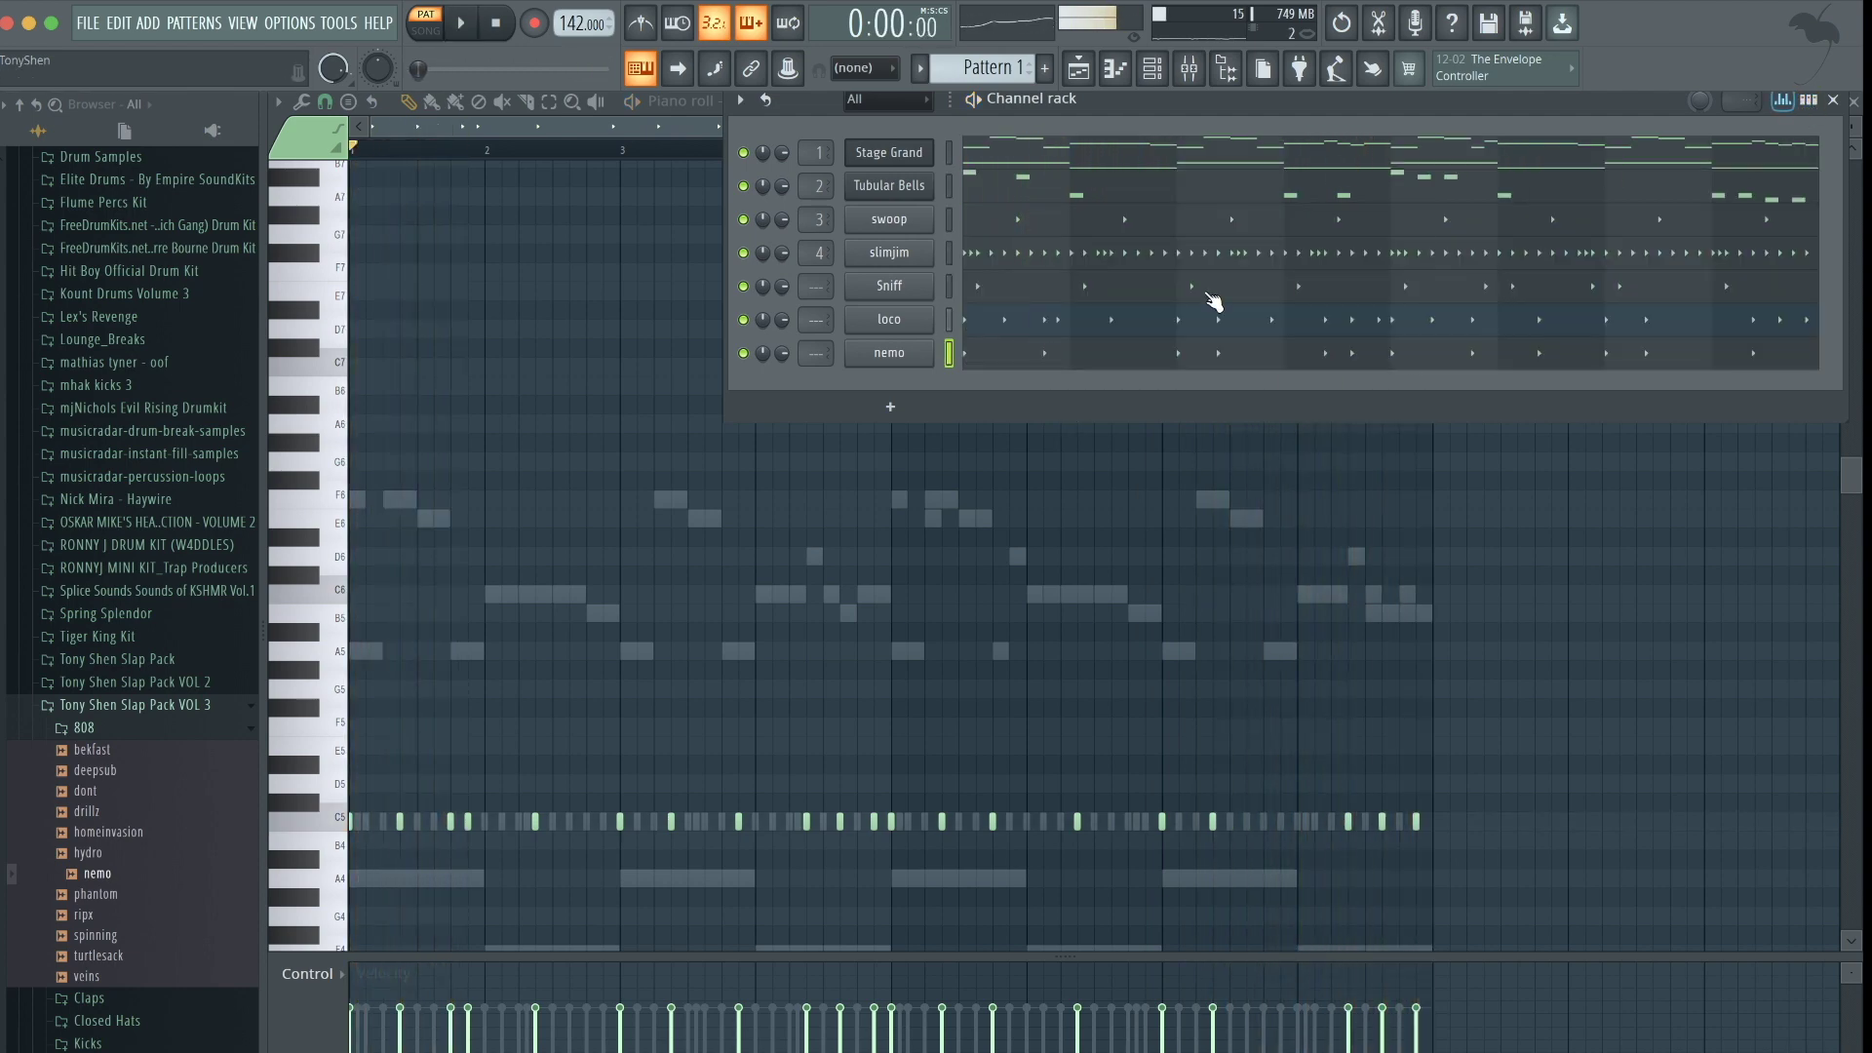
Open the nemo channel's sampler settings and load its sample into Edison on the Master track
left_click(889, 353)
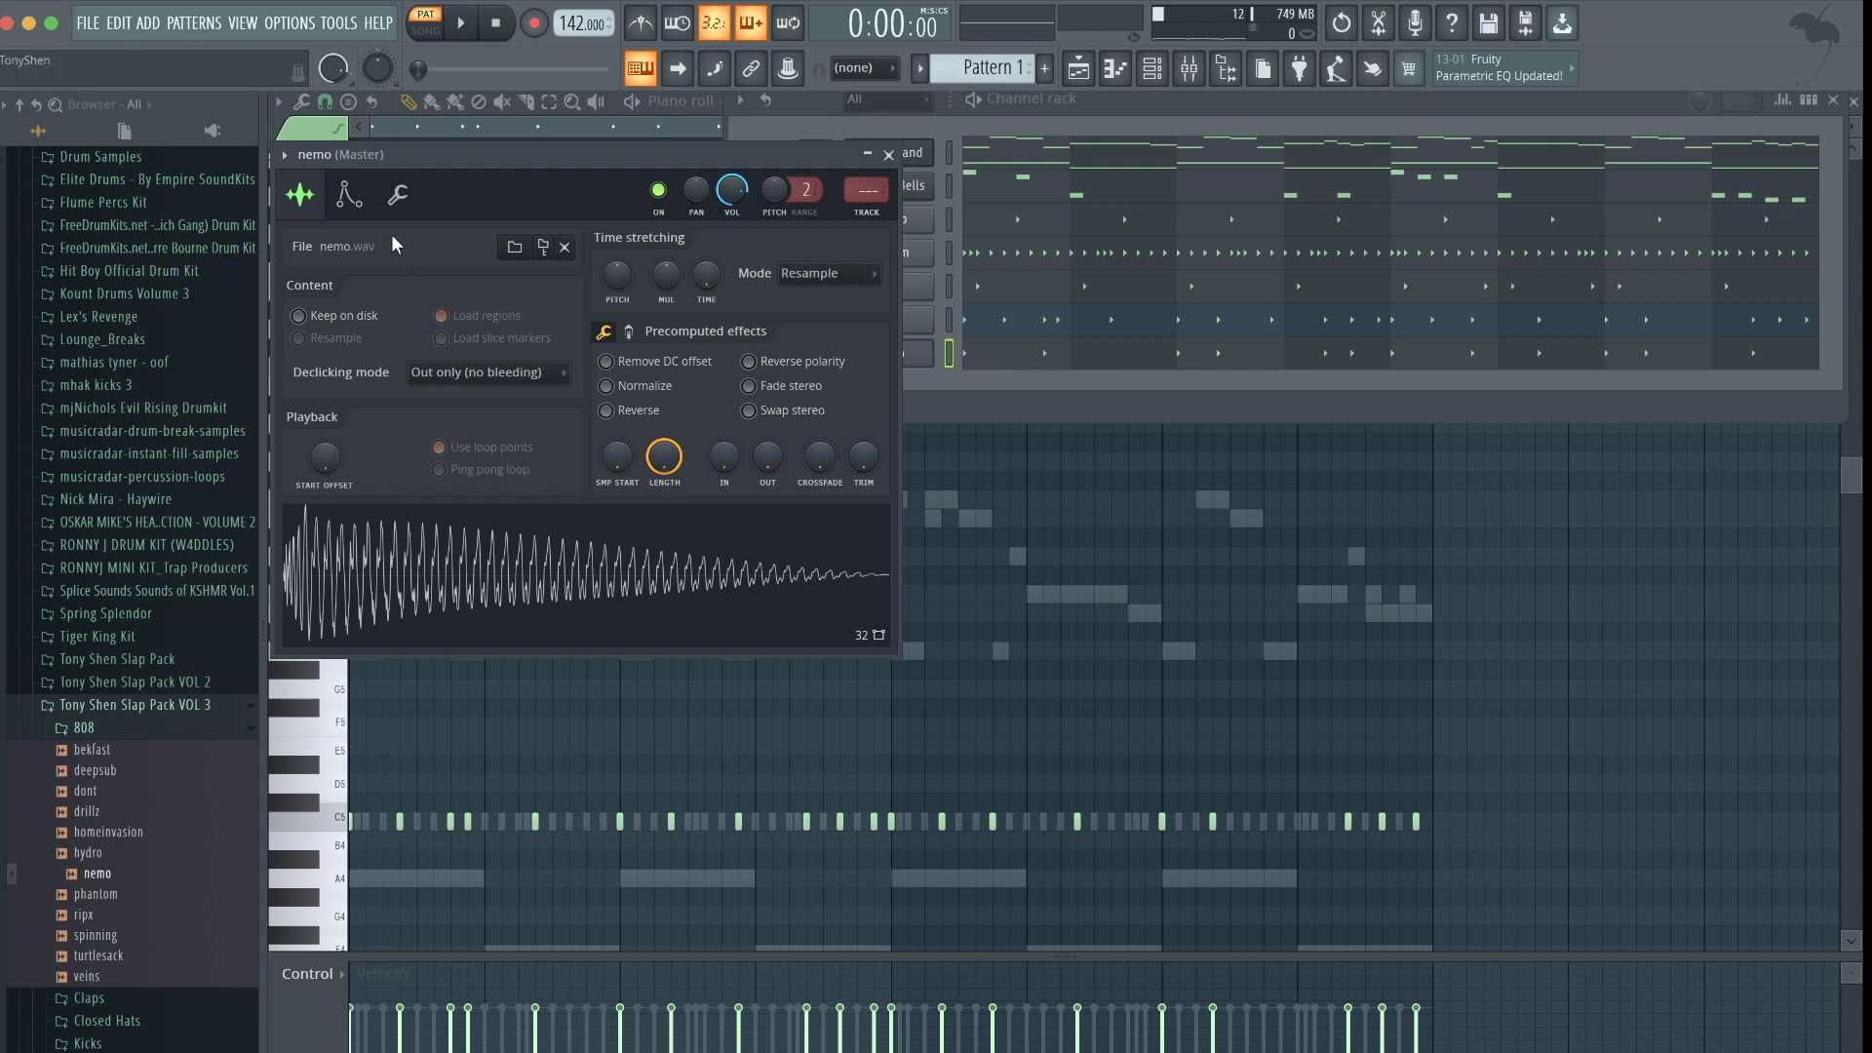
key("ctrl+e")
left_click_drag(495, 314, 505, 573)
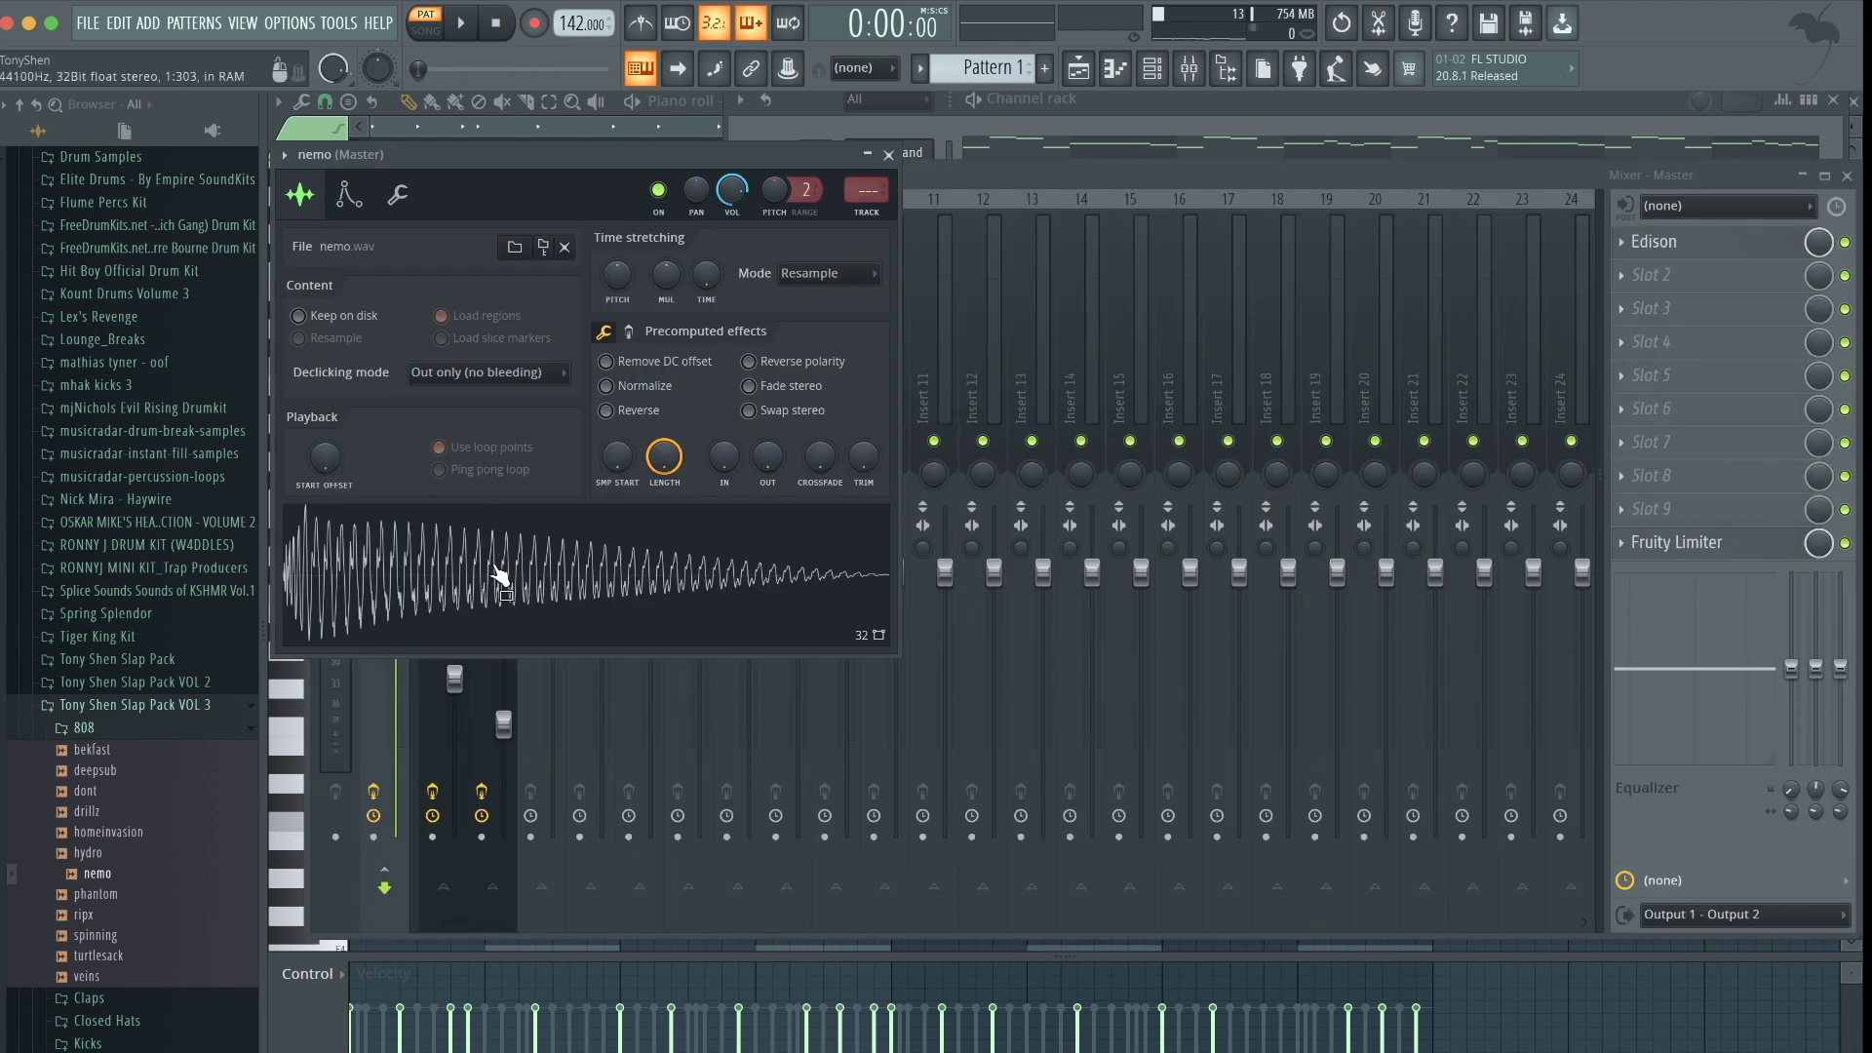
left_click_drag(499, 573, 502, 575)
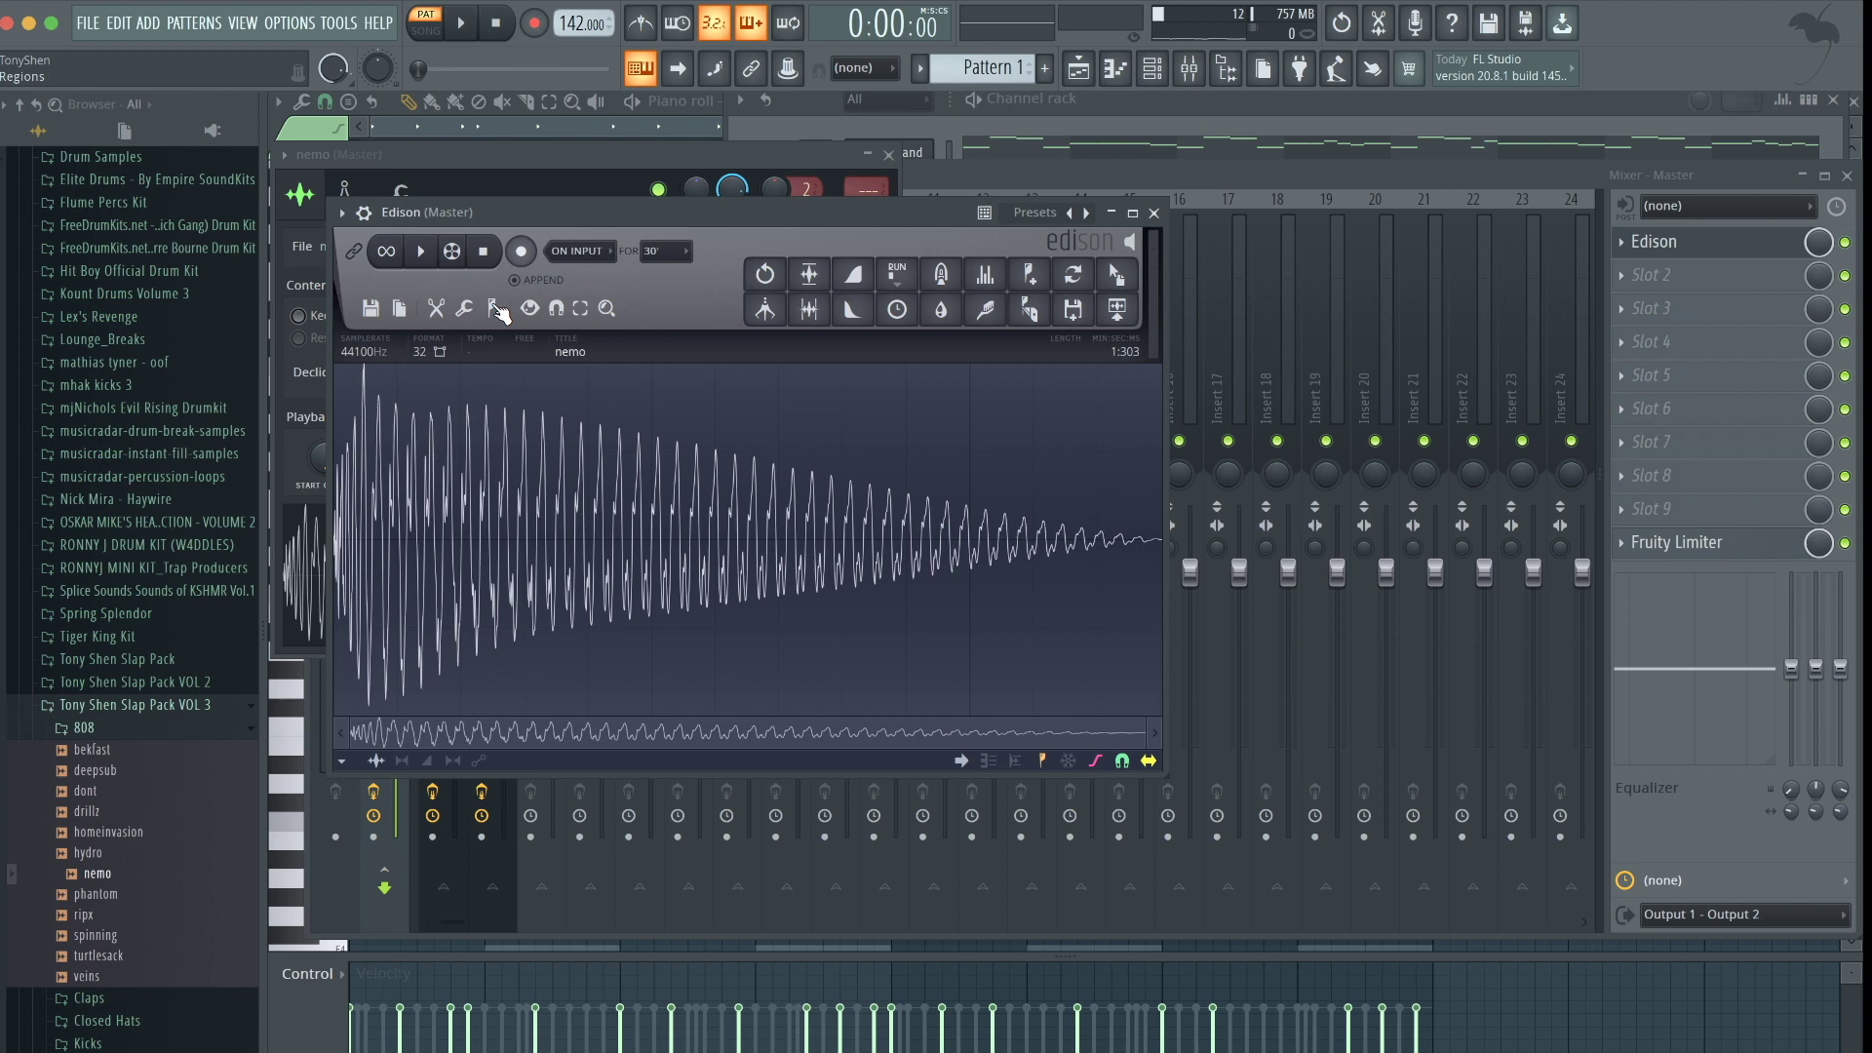
Detect pitch regions in the nemo sample in Edison, and set the nemo channel's root note to C5
left_click(499, 313)
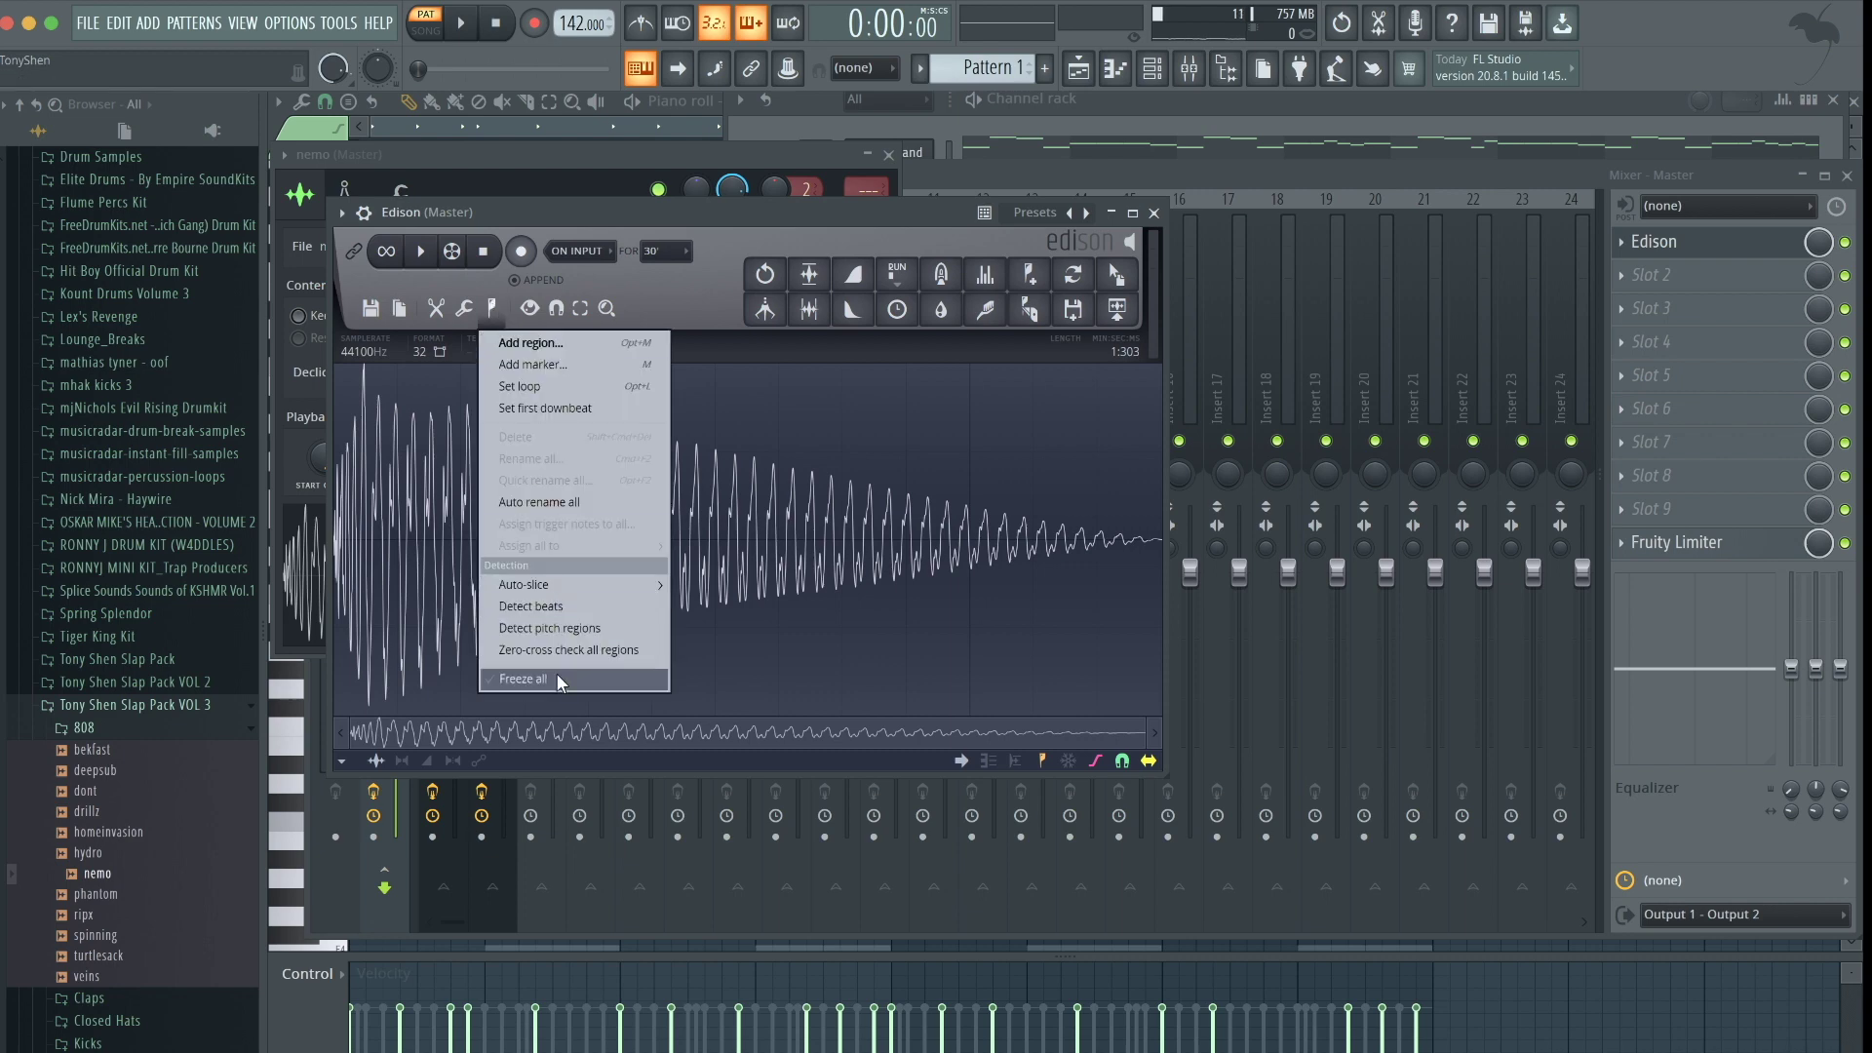
left_click(565, 634)
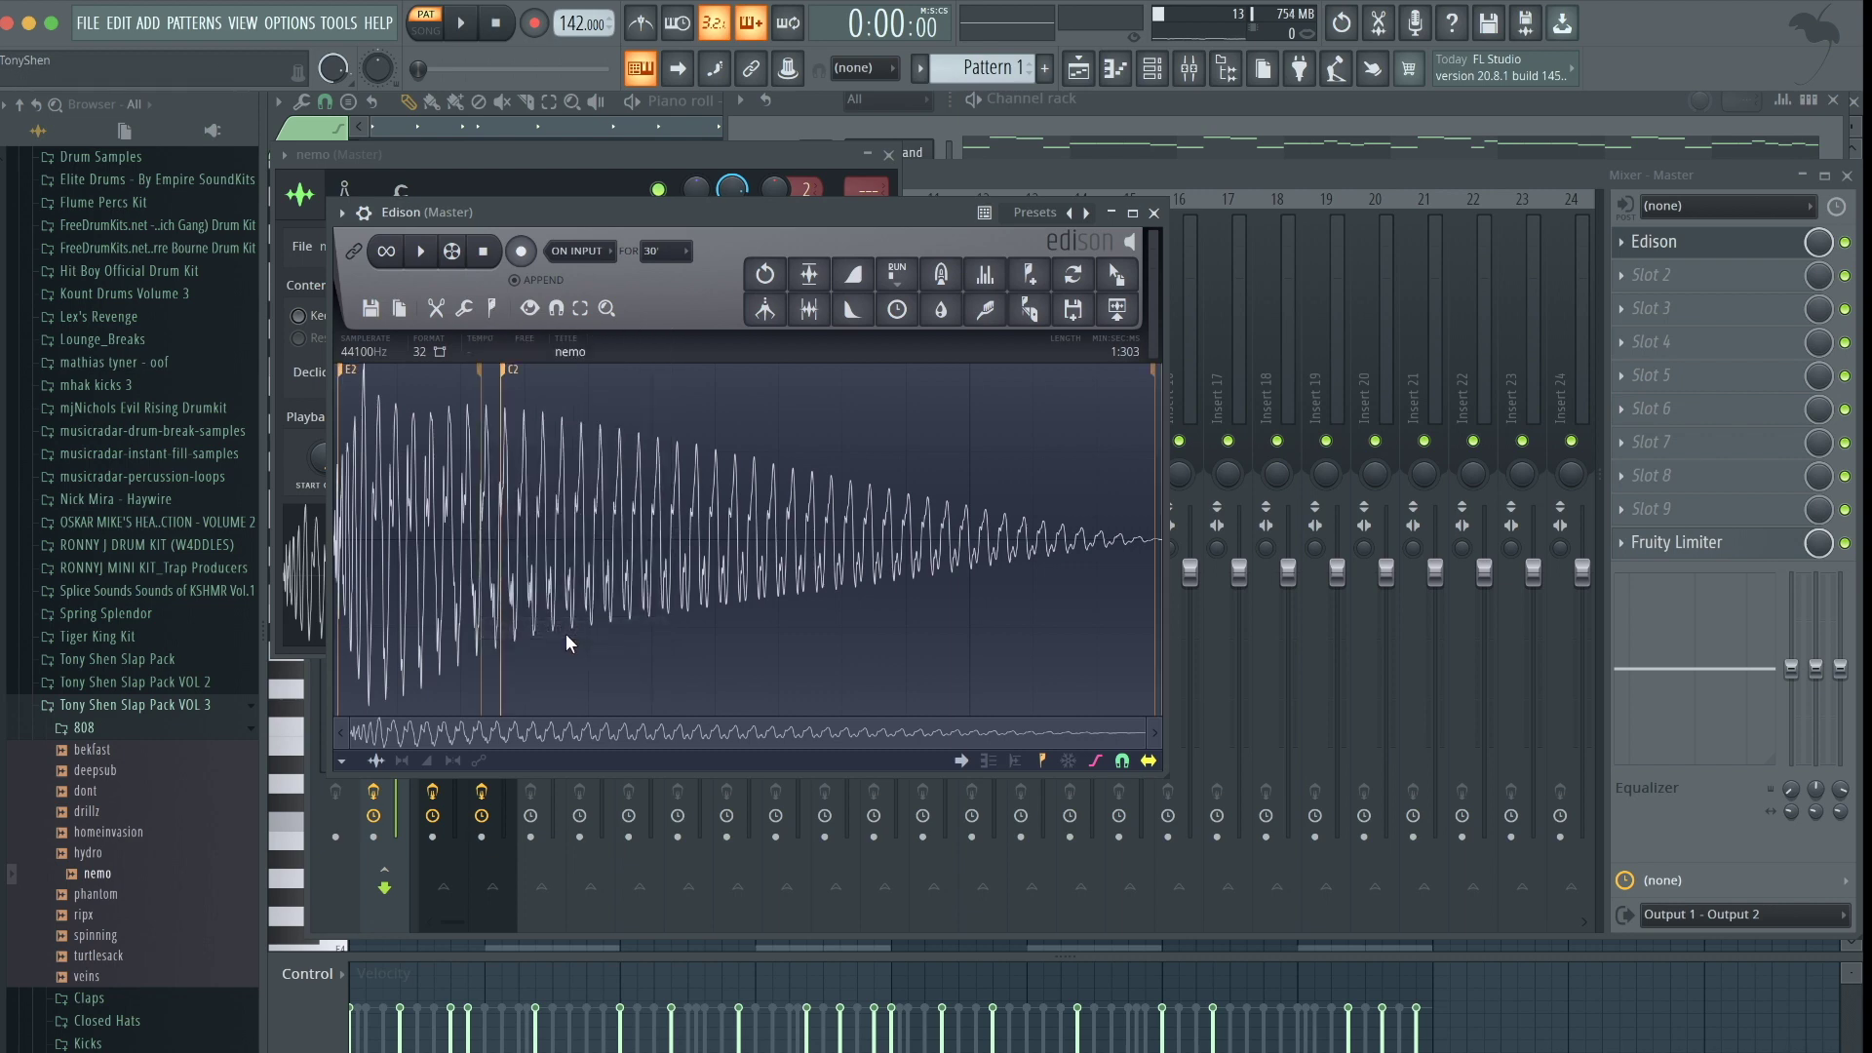
left_click_drag(571, 210, 581, 264)
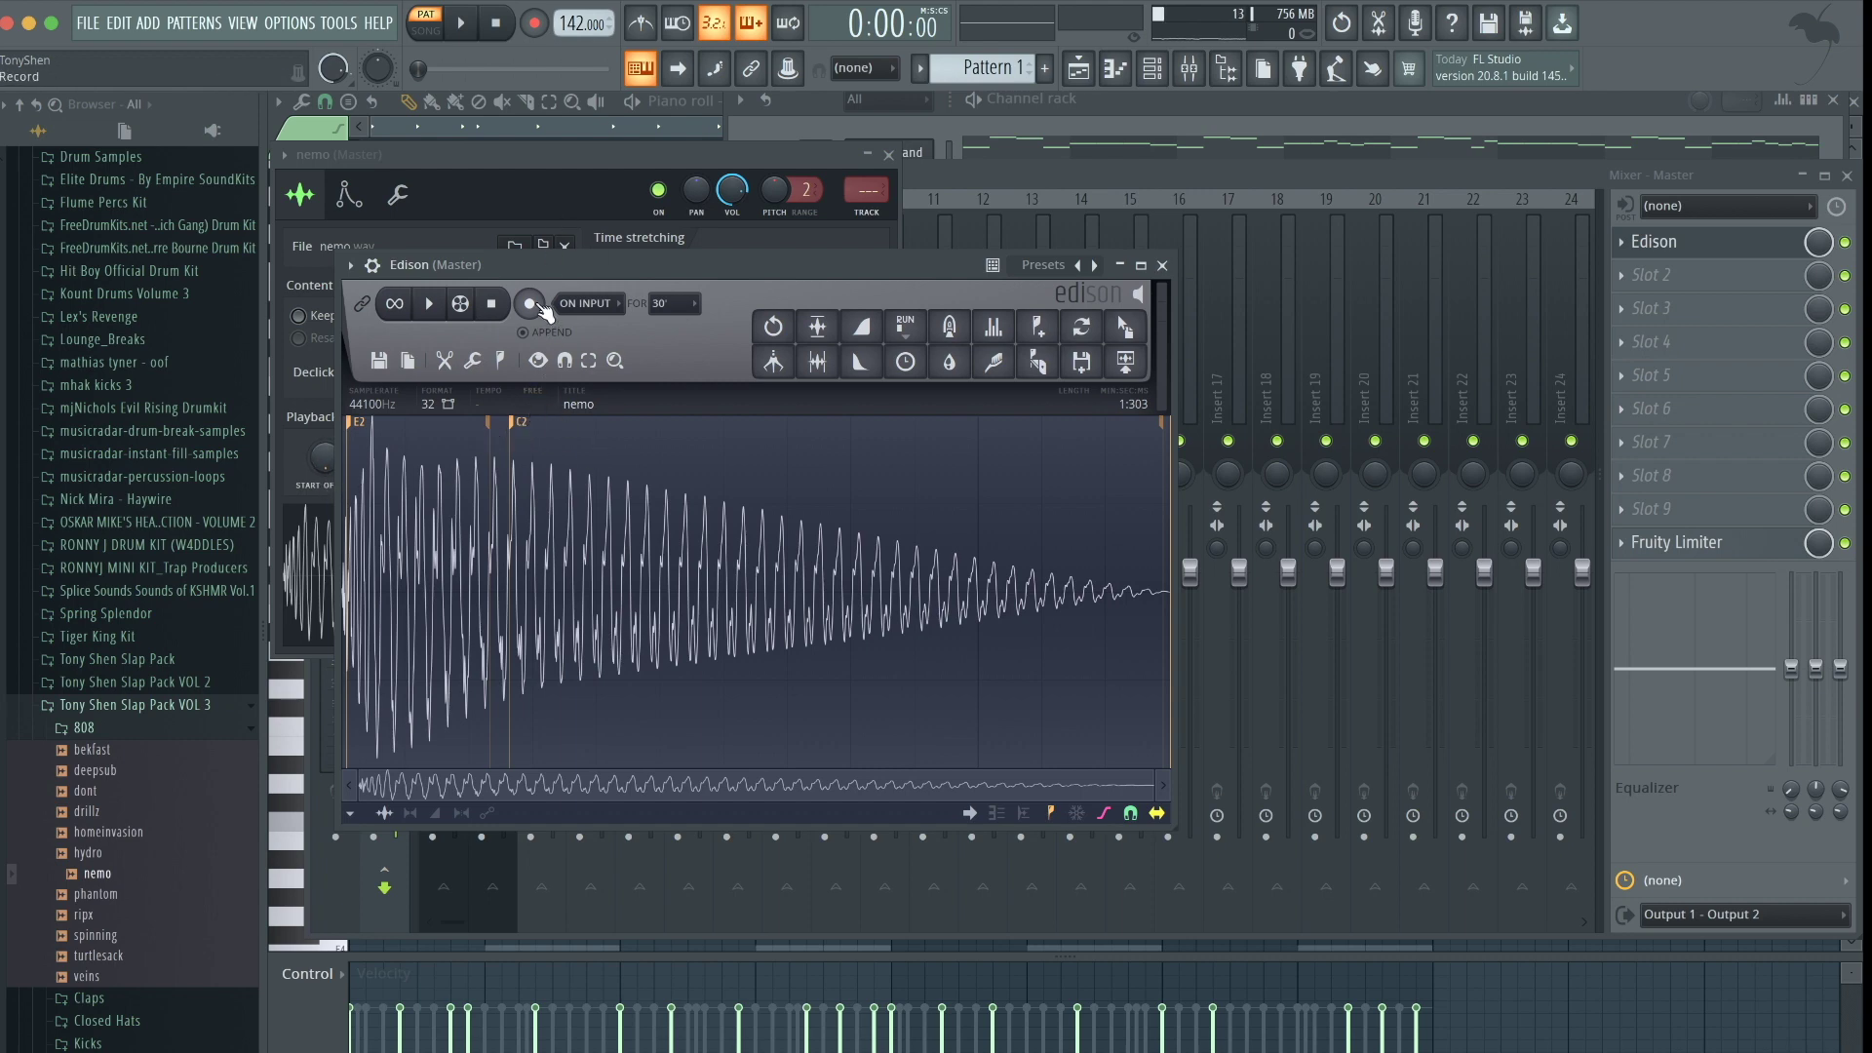
left_click(398, 194)
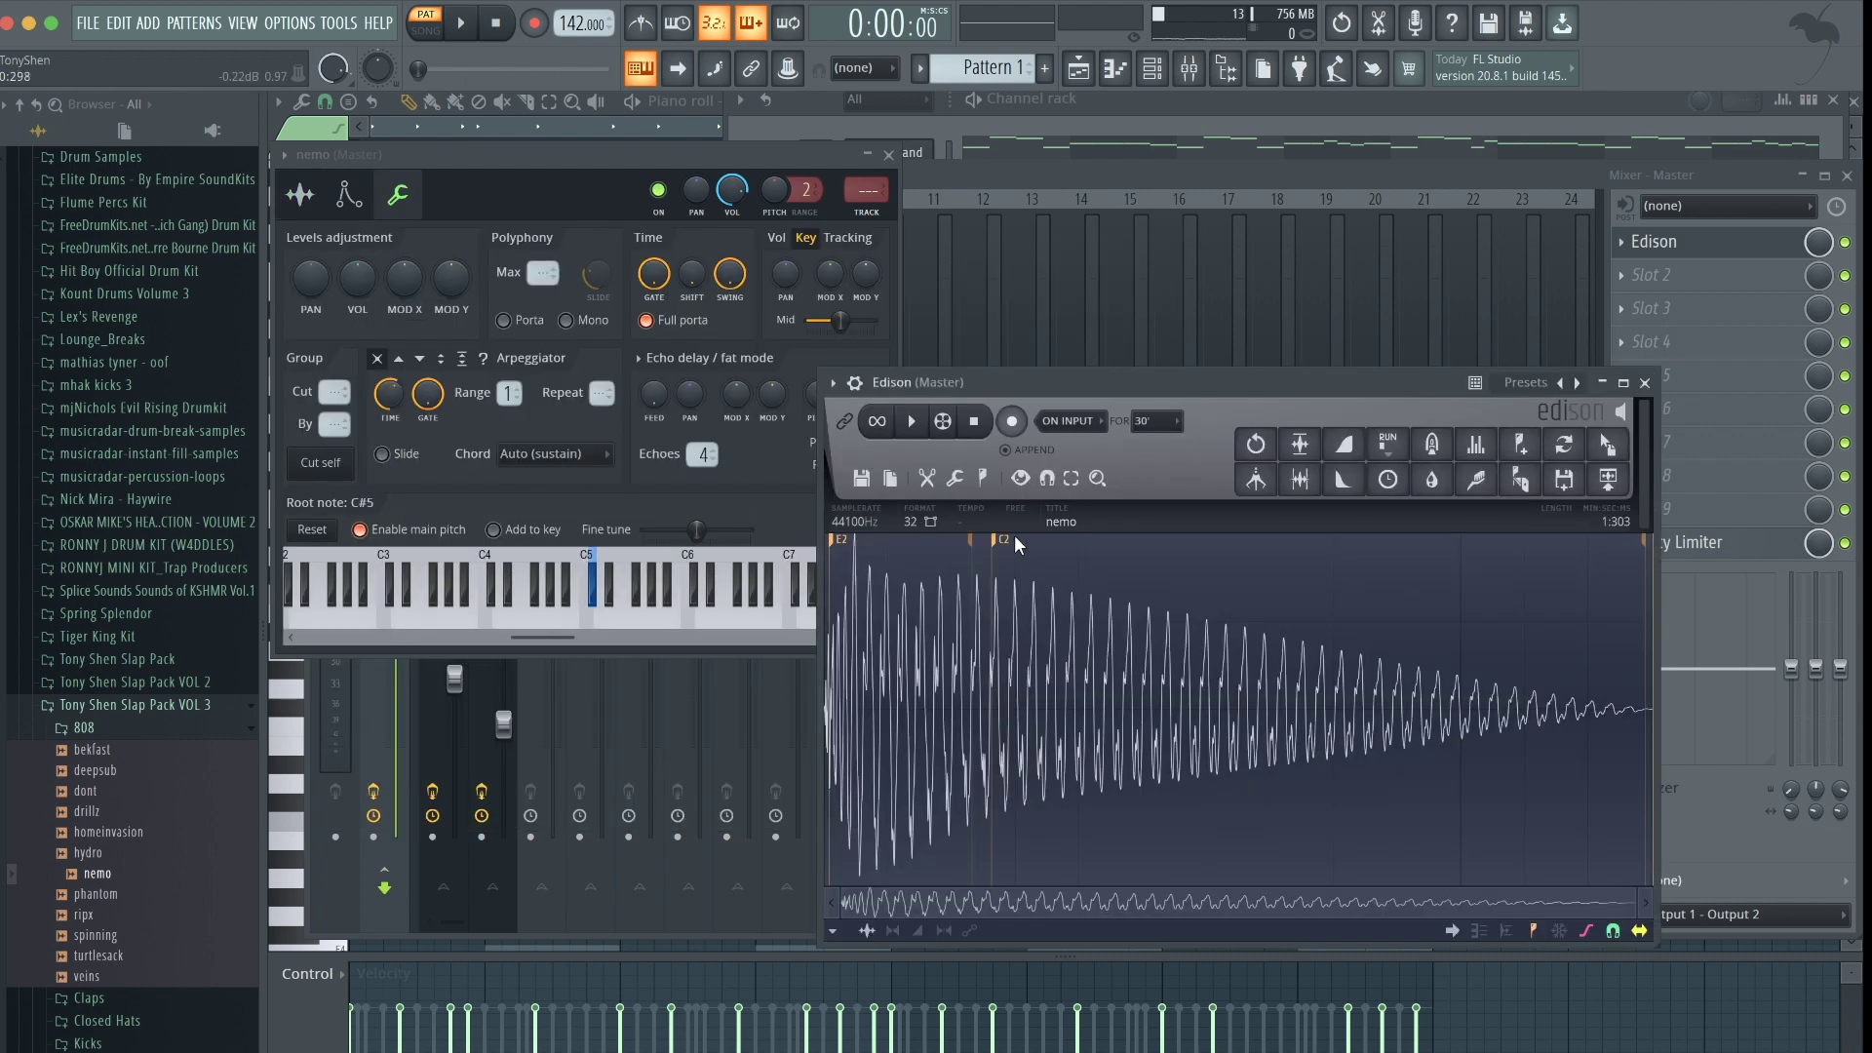
left_click(594, 622)
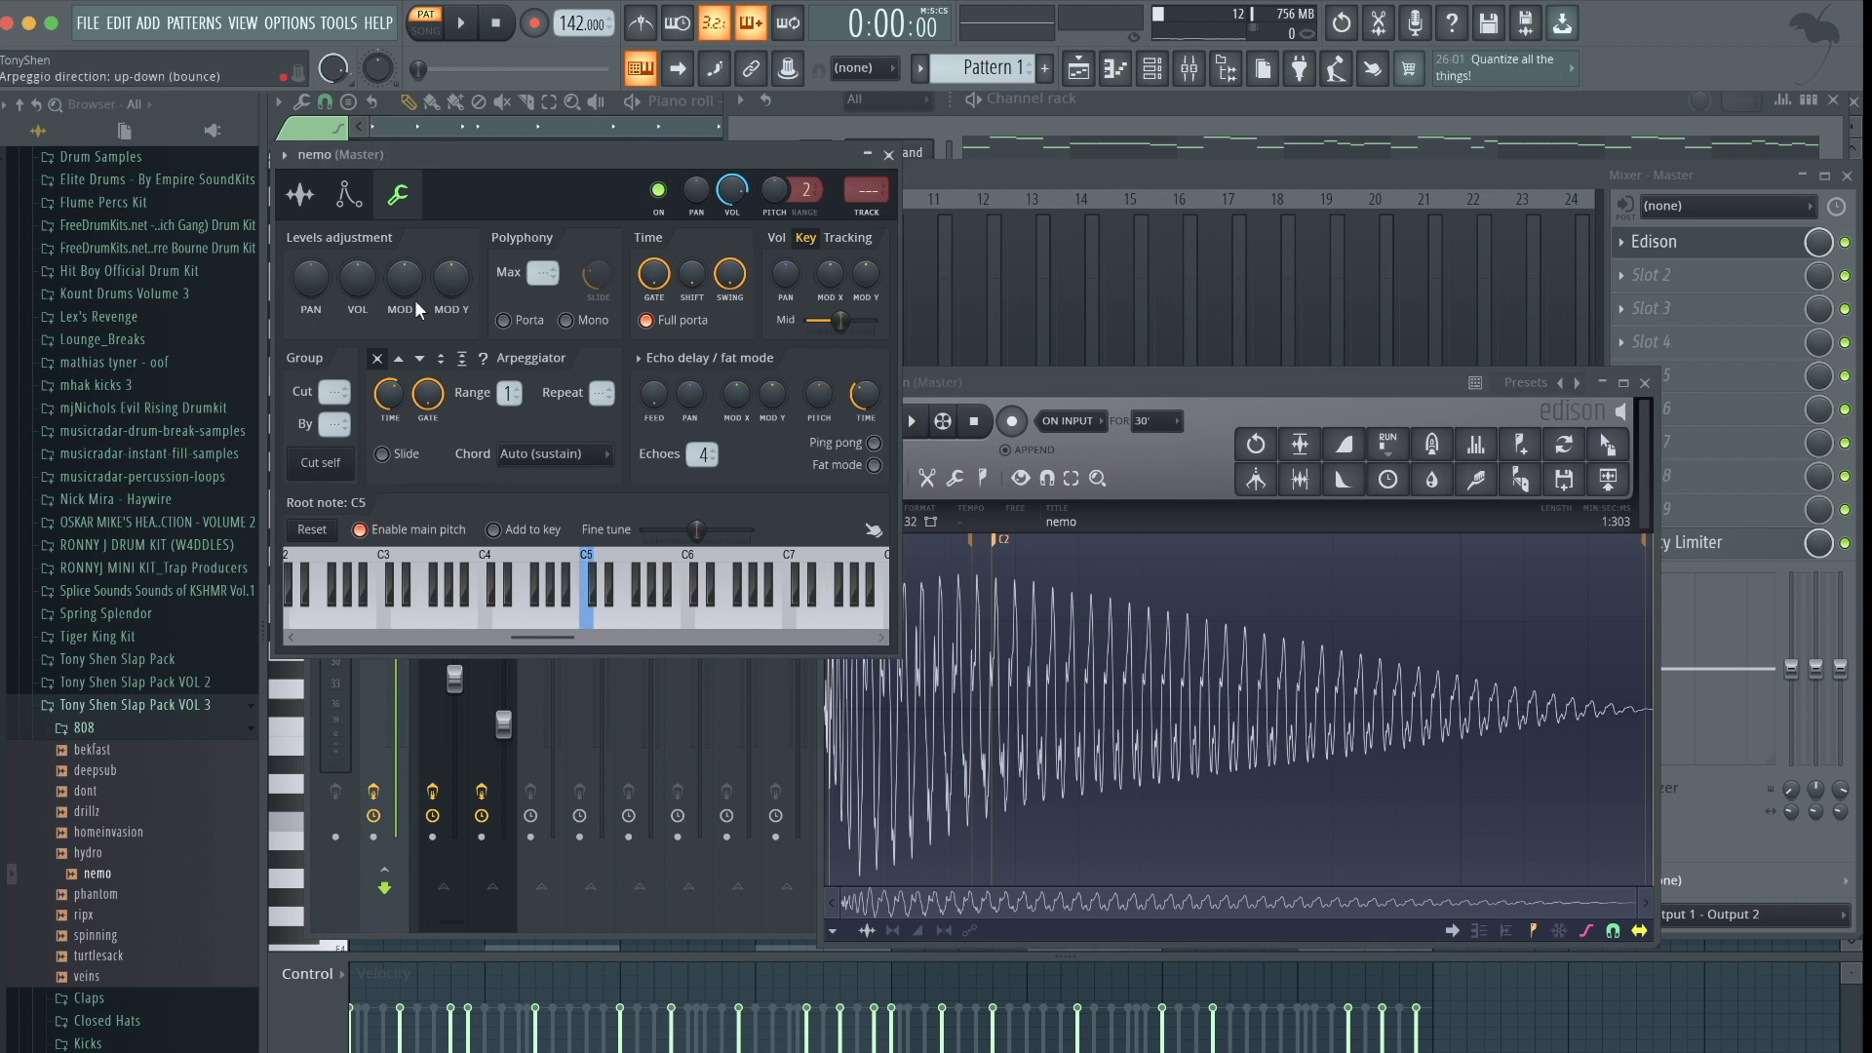
Set nemo's volume envelope to maximum hold with zero attack, decay, sustain and release, and close the sampler and Edison windows
left_click(304, 195)
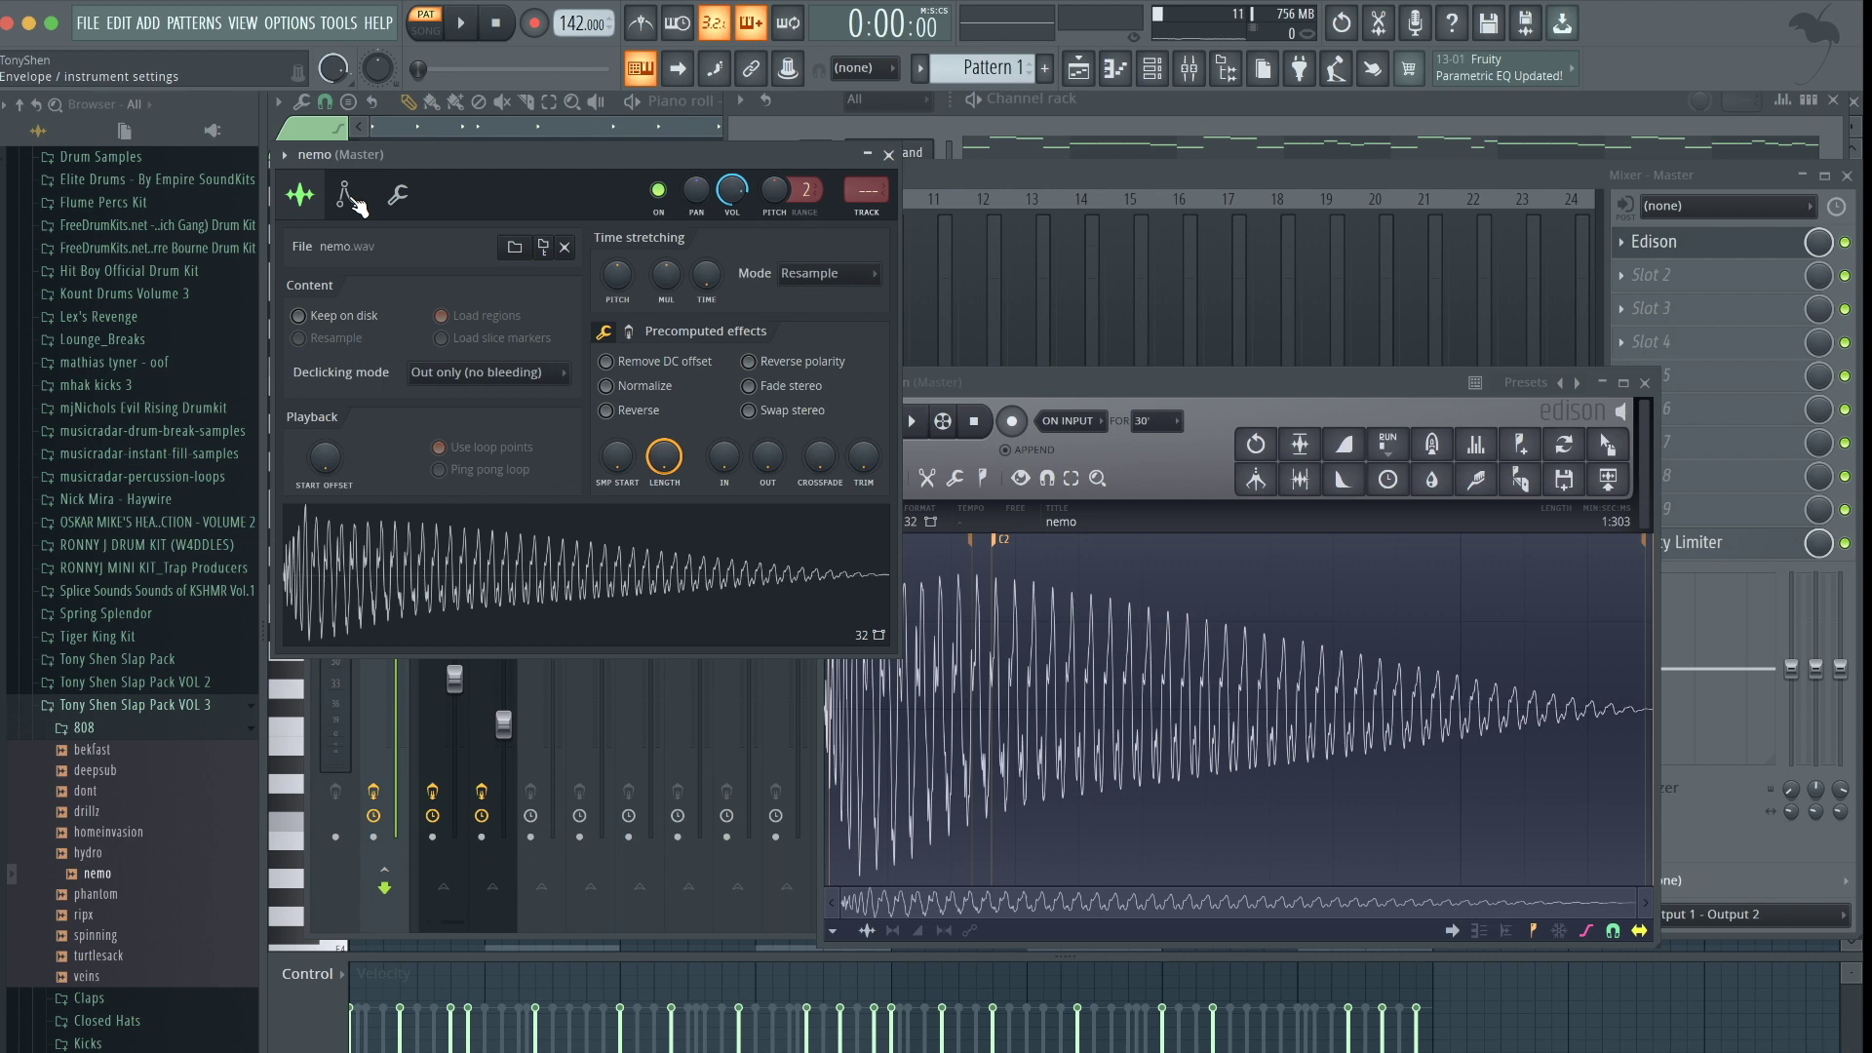
left_click(346, 195)
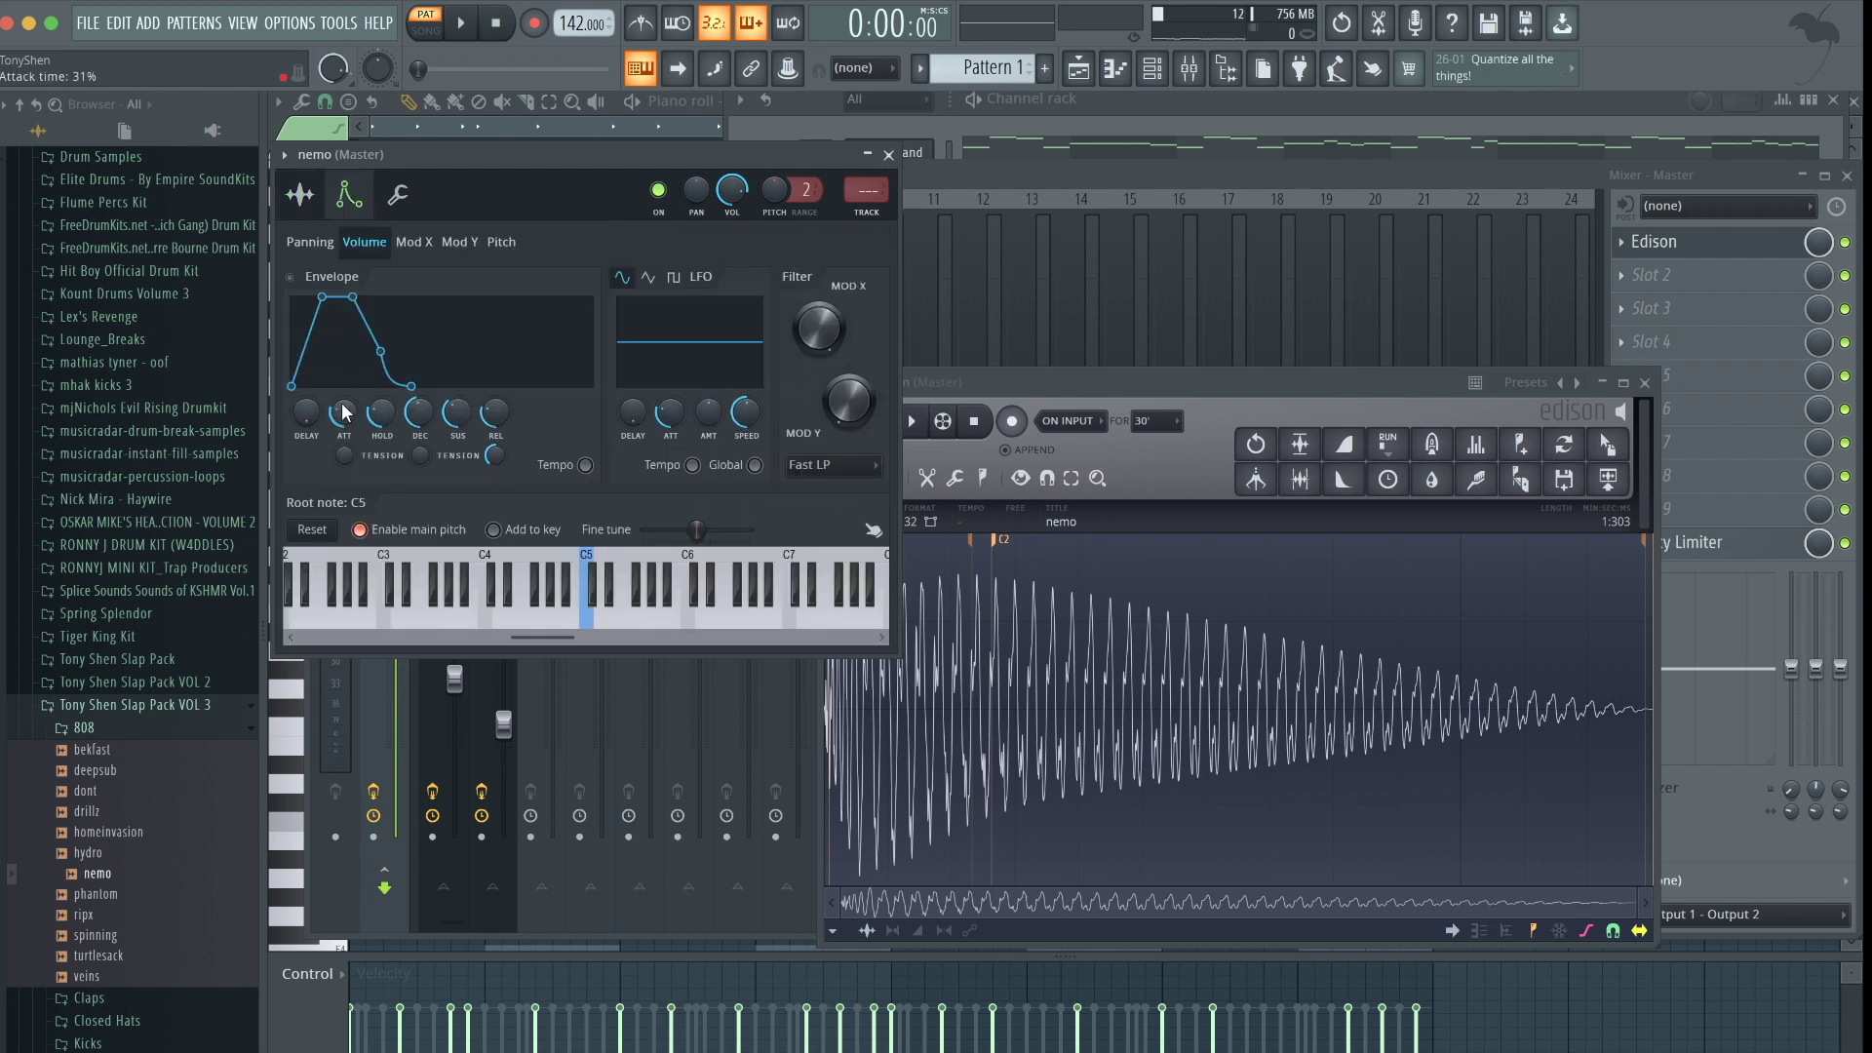
left_click_drag(343, 413, 495, 458)
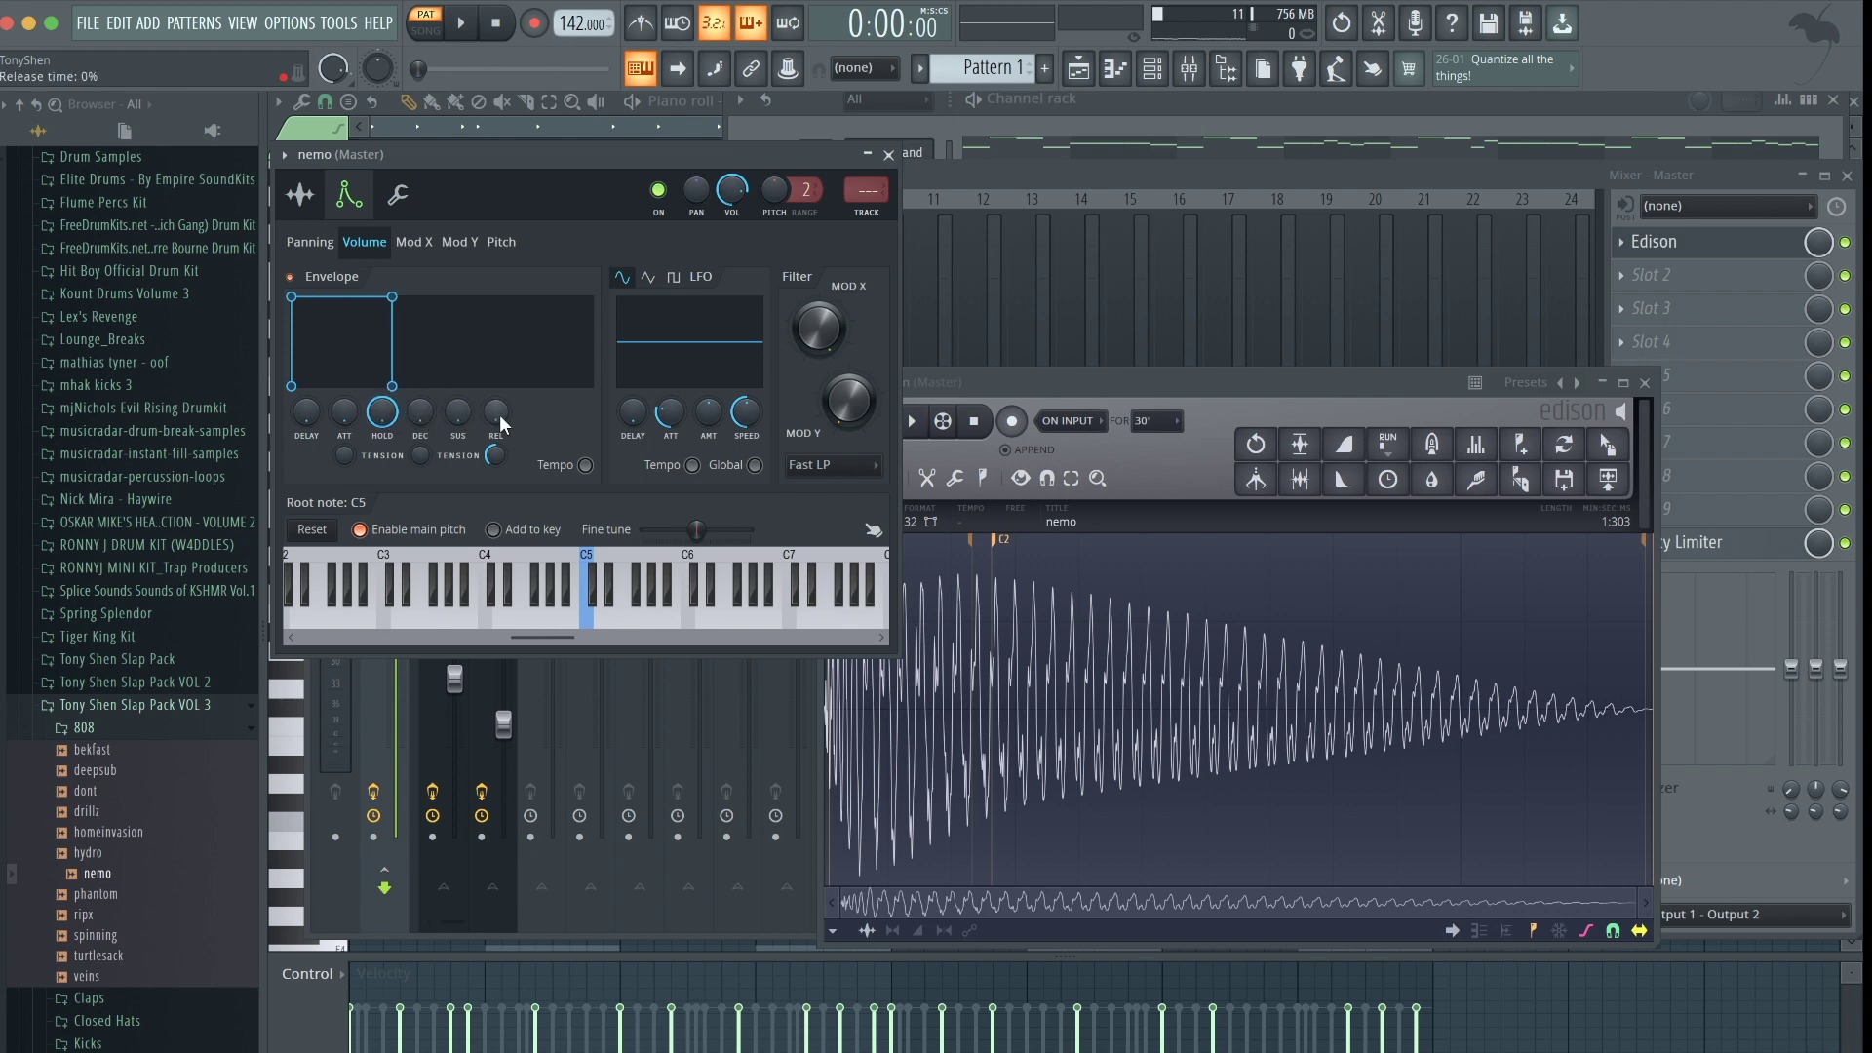
key("z")
key("z")
left_click(888, 155)
left_click(1645, 383)
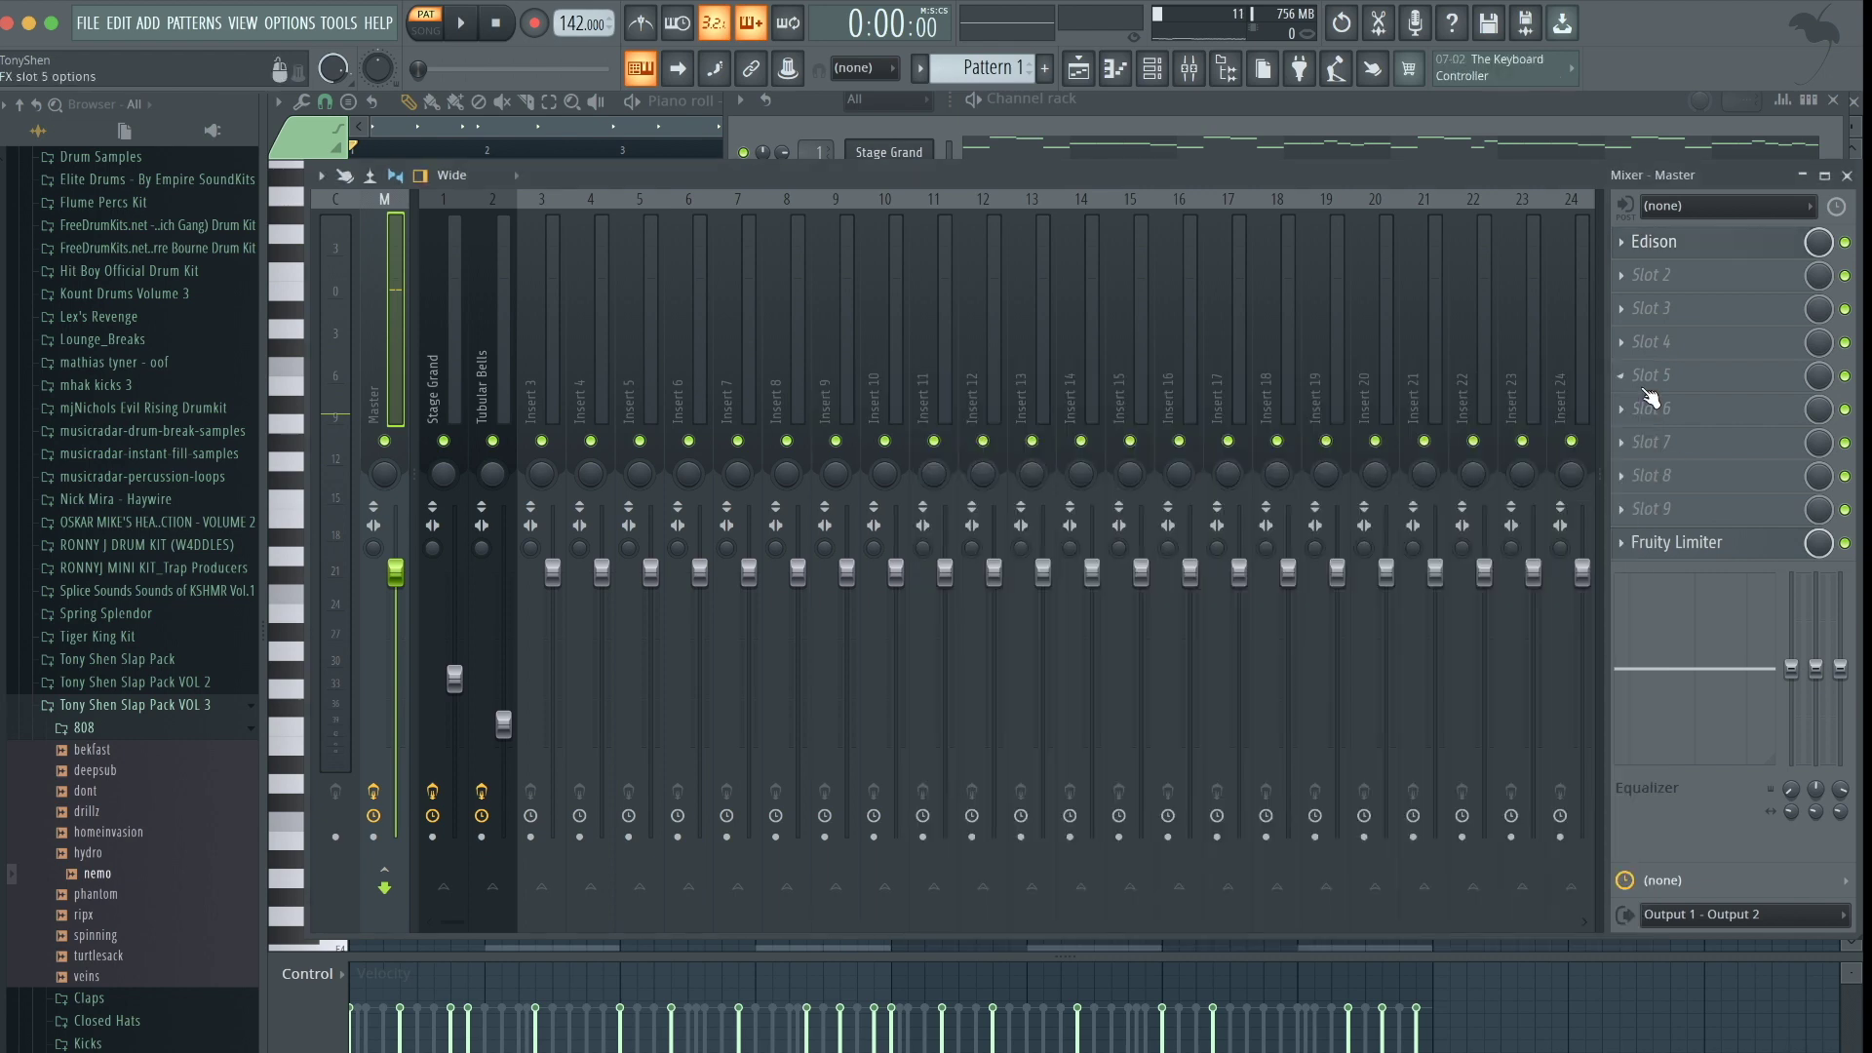
Make the nemo notes legato in the piano roll and extend the last one to the end of bar 8
left_click(1289, 109)
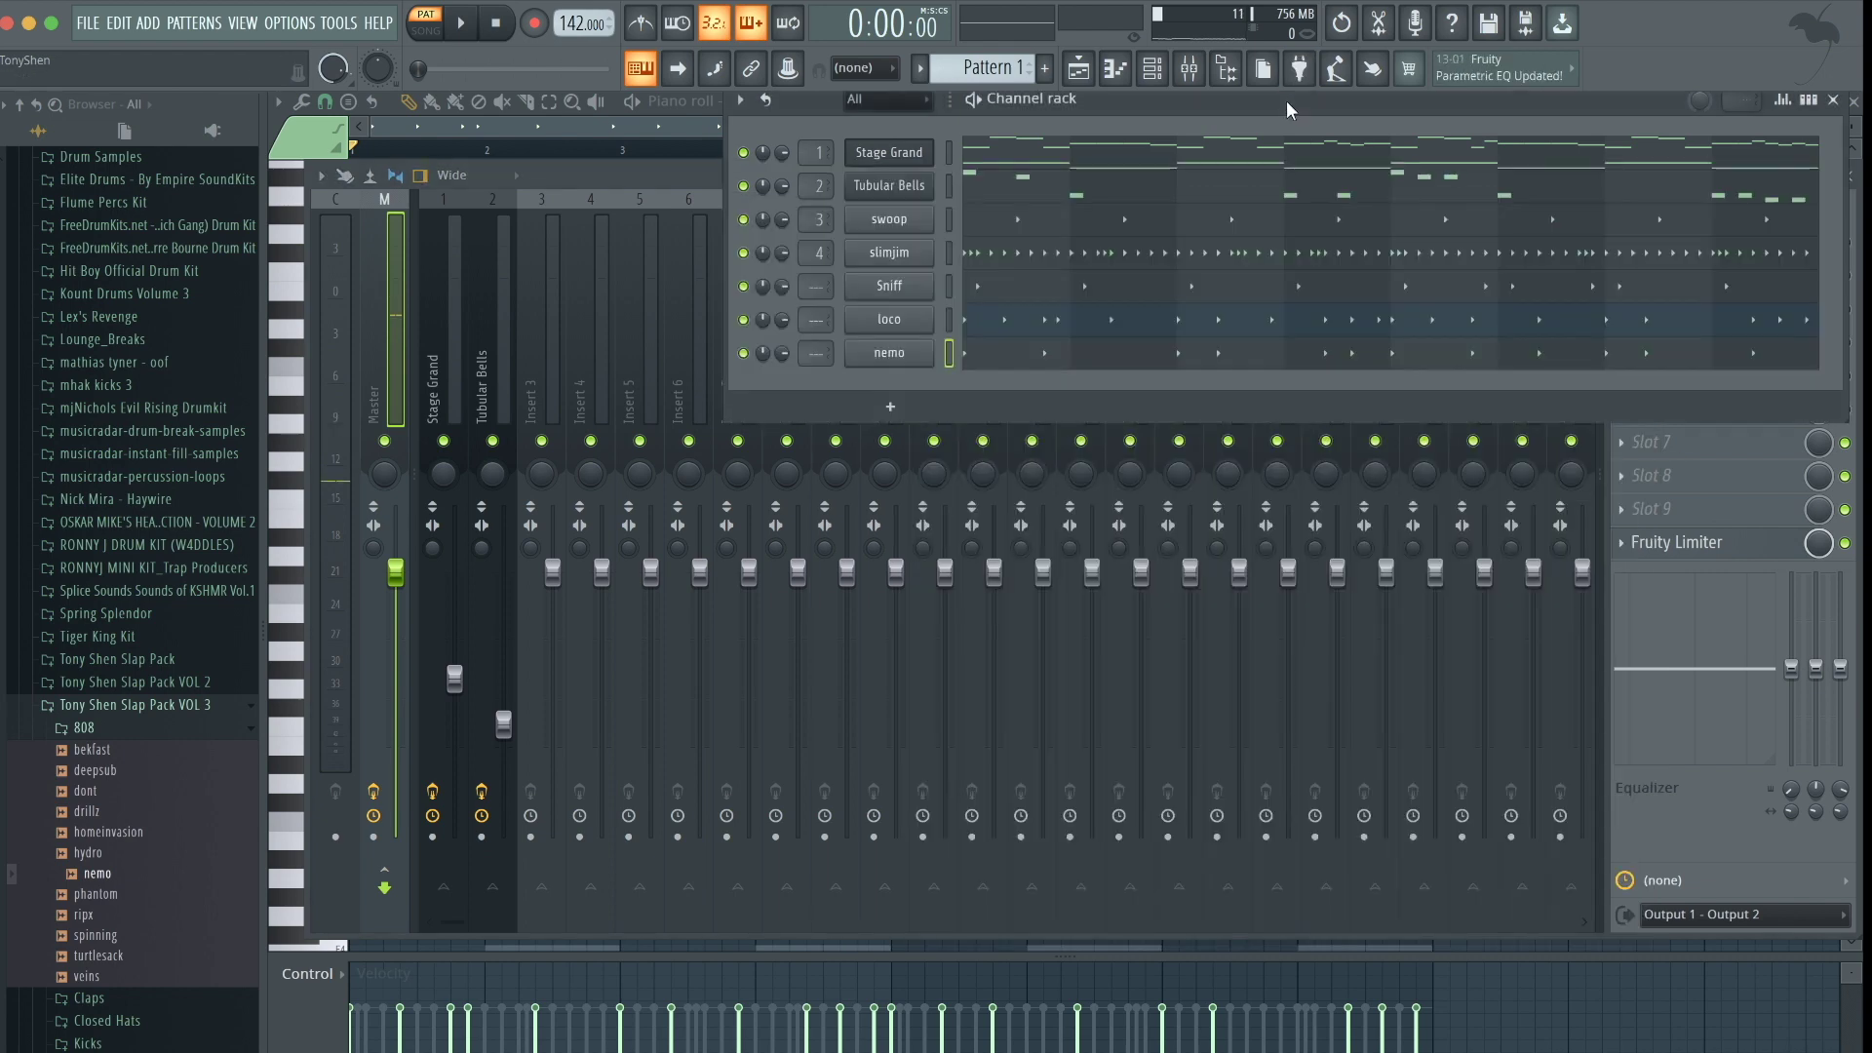
left_click(1001, 361)
scroll(1004, 363, "down", 6)
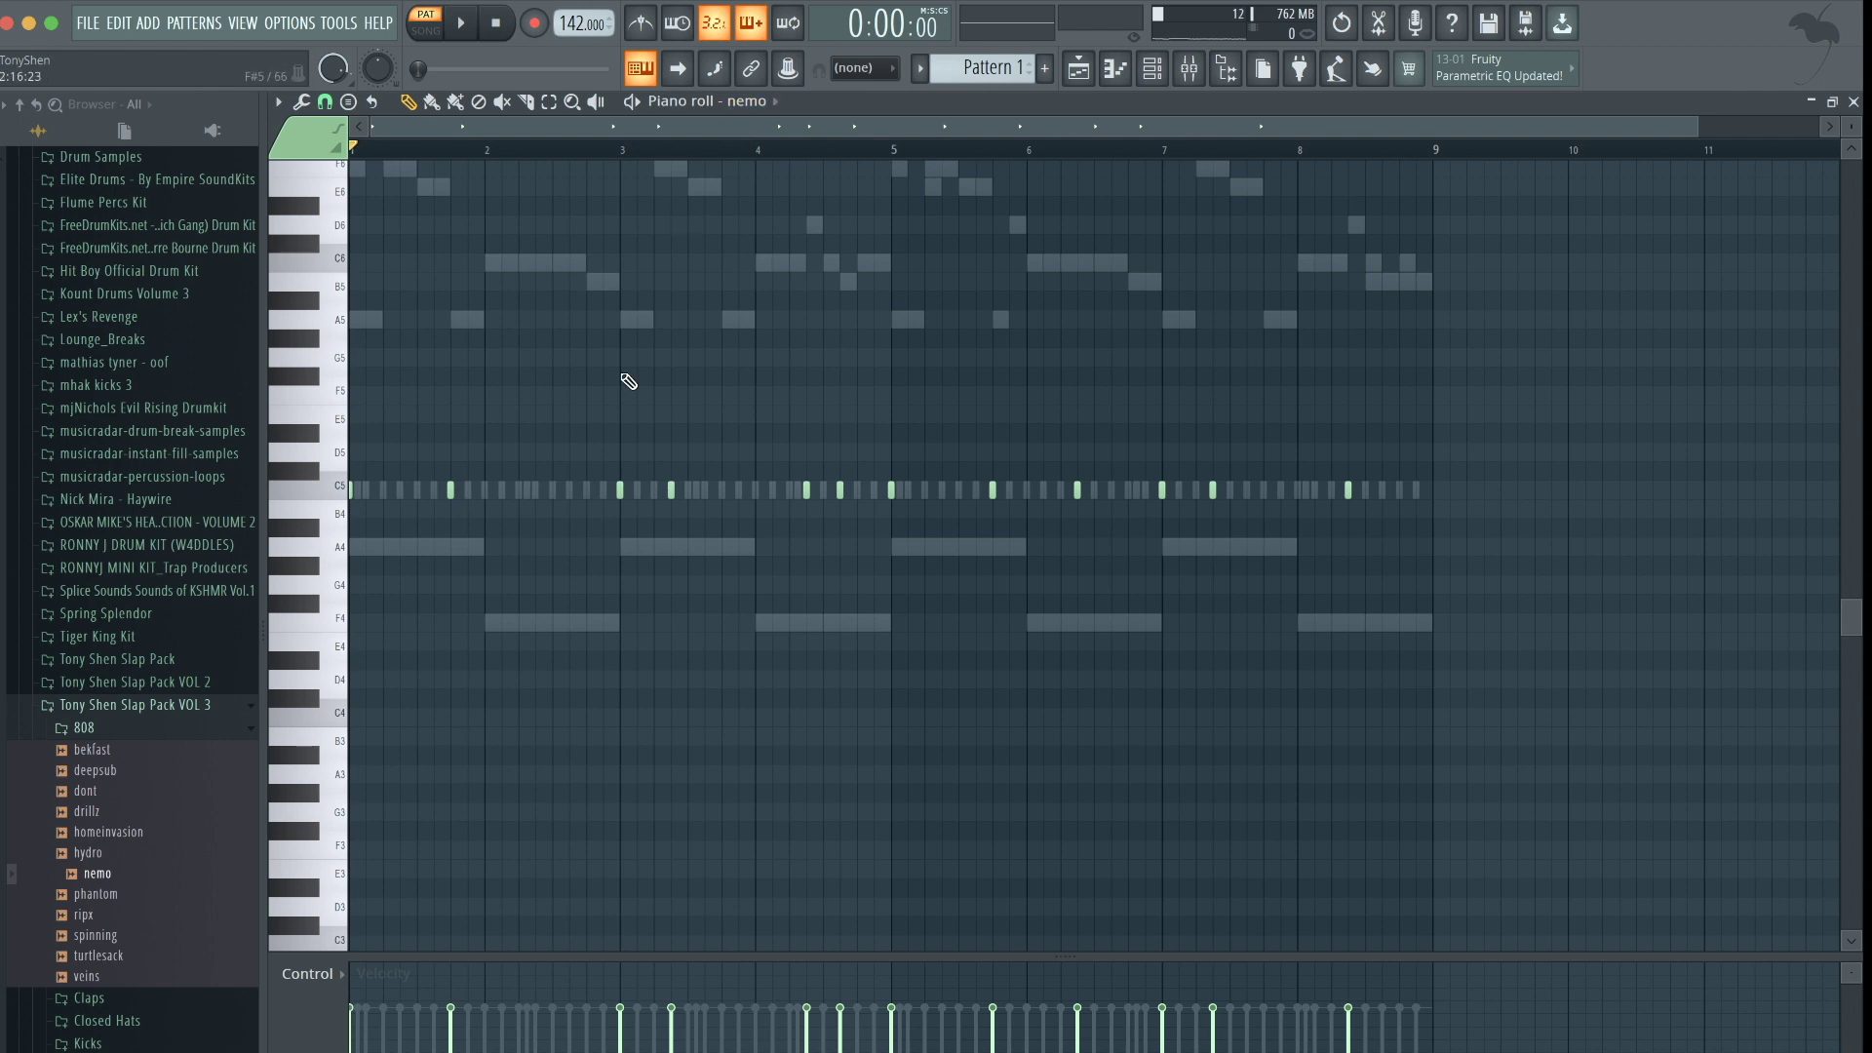
key("ctrl+l")
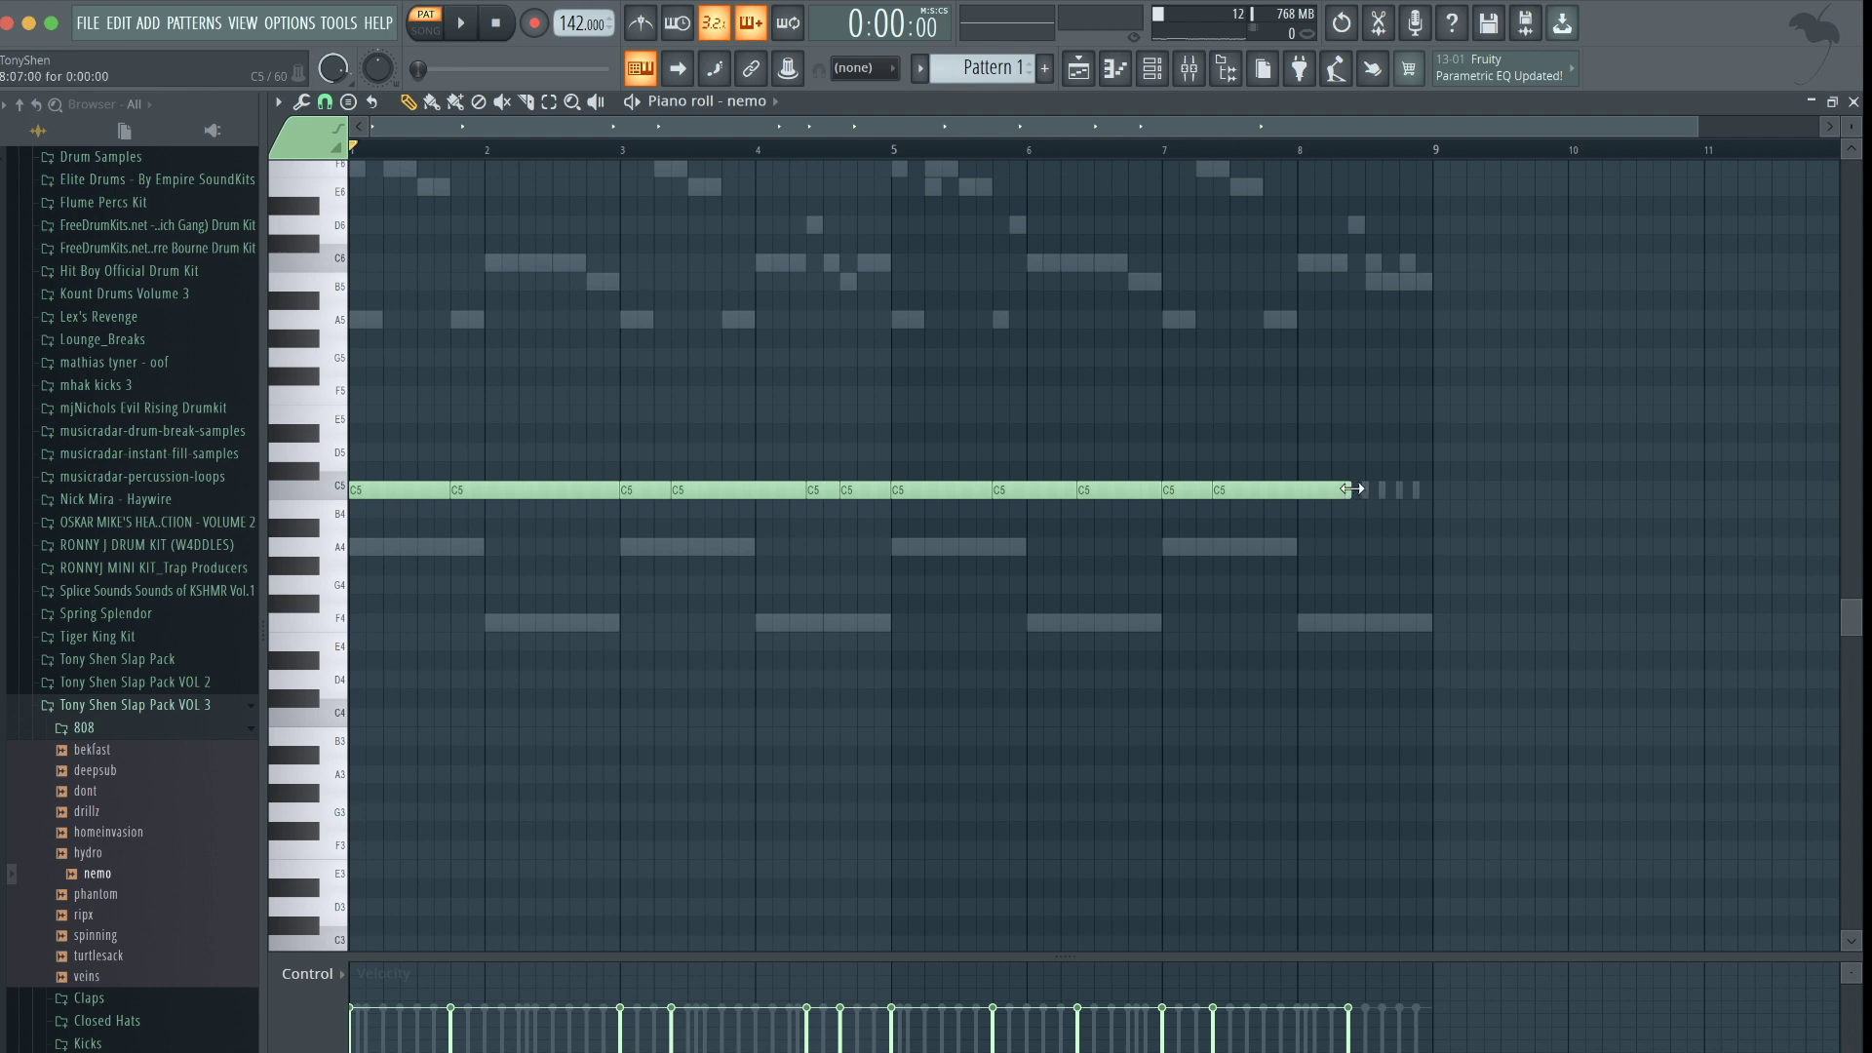
left_click_drag(1354, 488, 1432, 494)
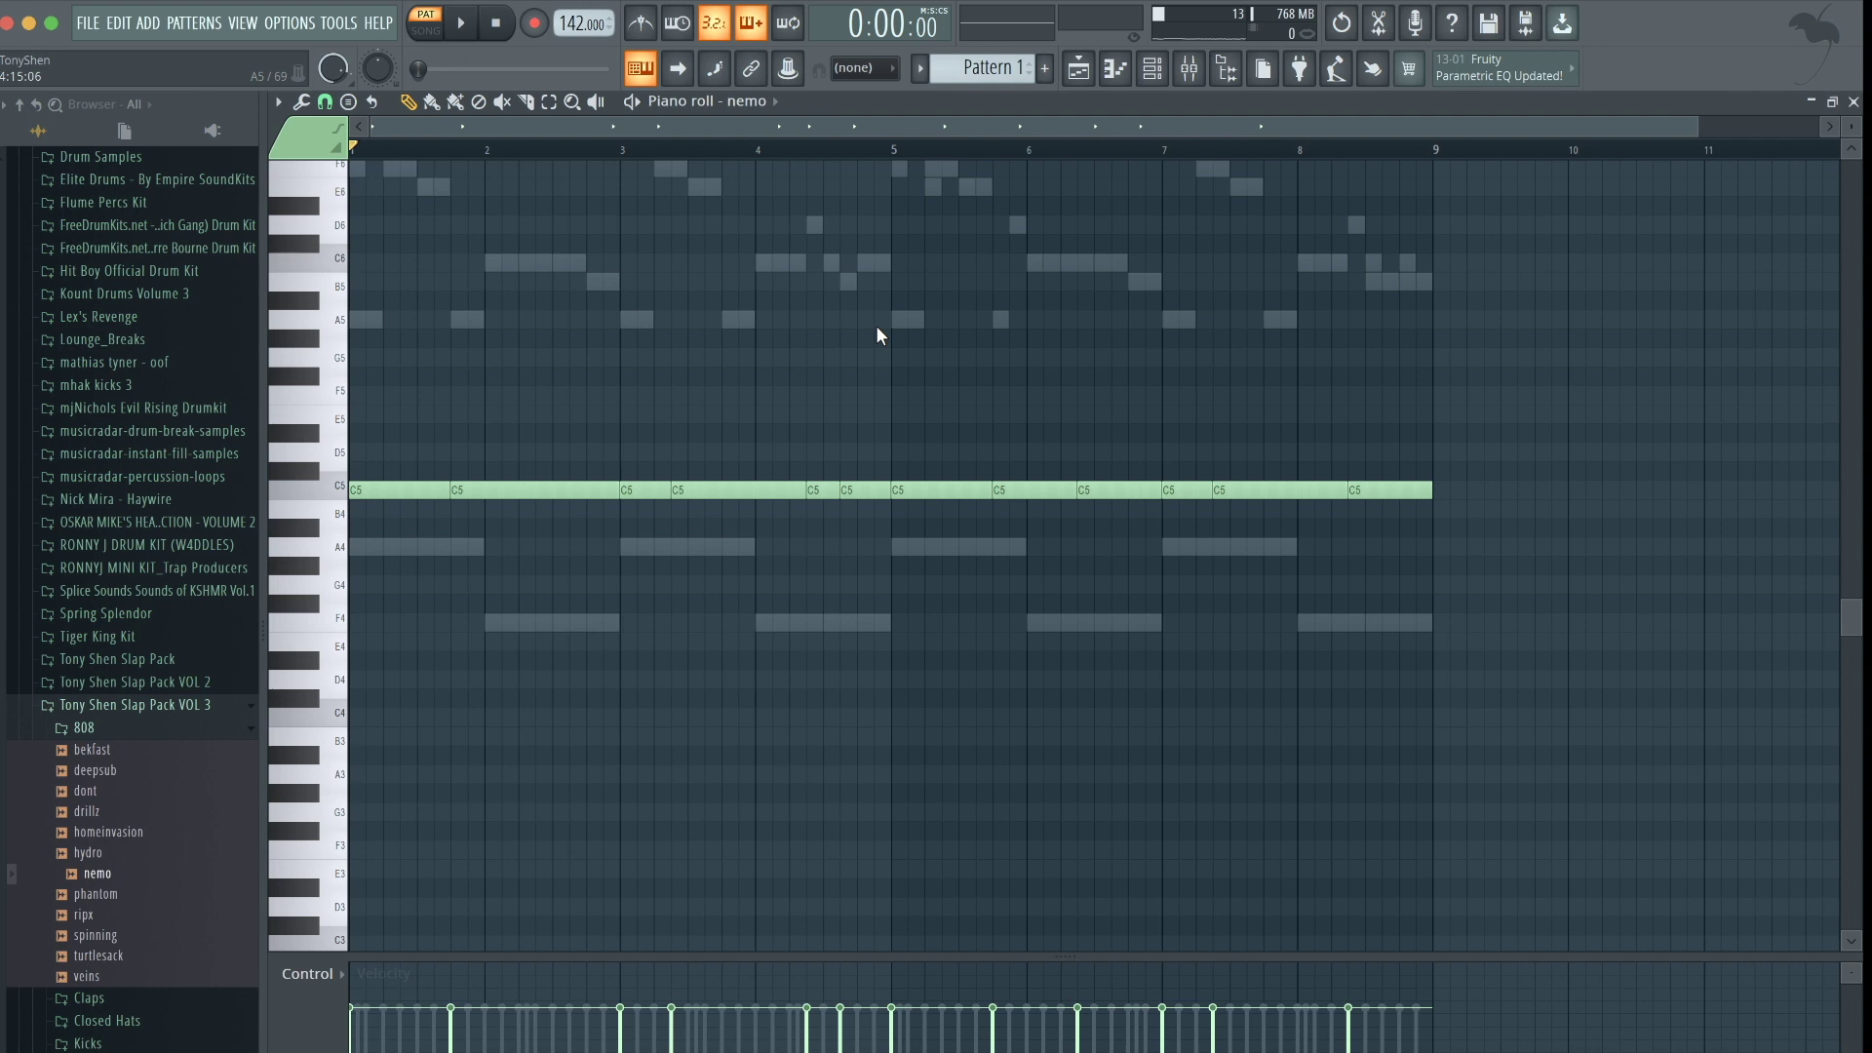
Transpose all nemo notes down to A4, and lower the note spanning bars 1 and 2 to F4
key("Down")
key("Down")
key("Down")
left_click(501, 547)
key("Down")
key("Down")
key("Down")
key("Down")
Lower the last two nemo notes of bar 4 to F4, keeping their original timing
left_click(819, 506)
left_click_drag(819, 507, 877, 565)
key("shift+Right")
key("shift+Left")
key("shift+Left")
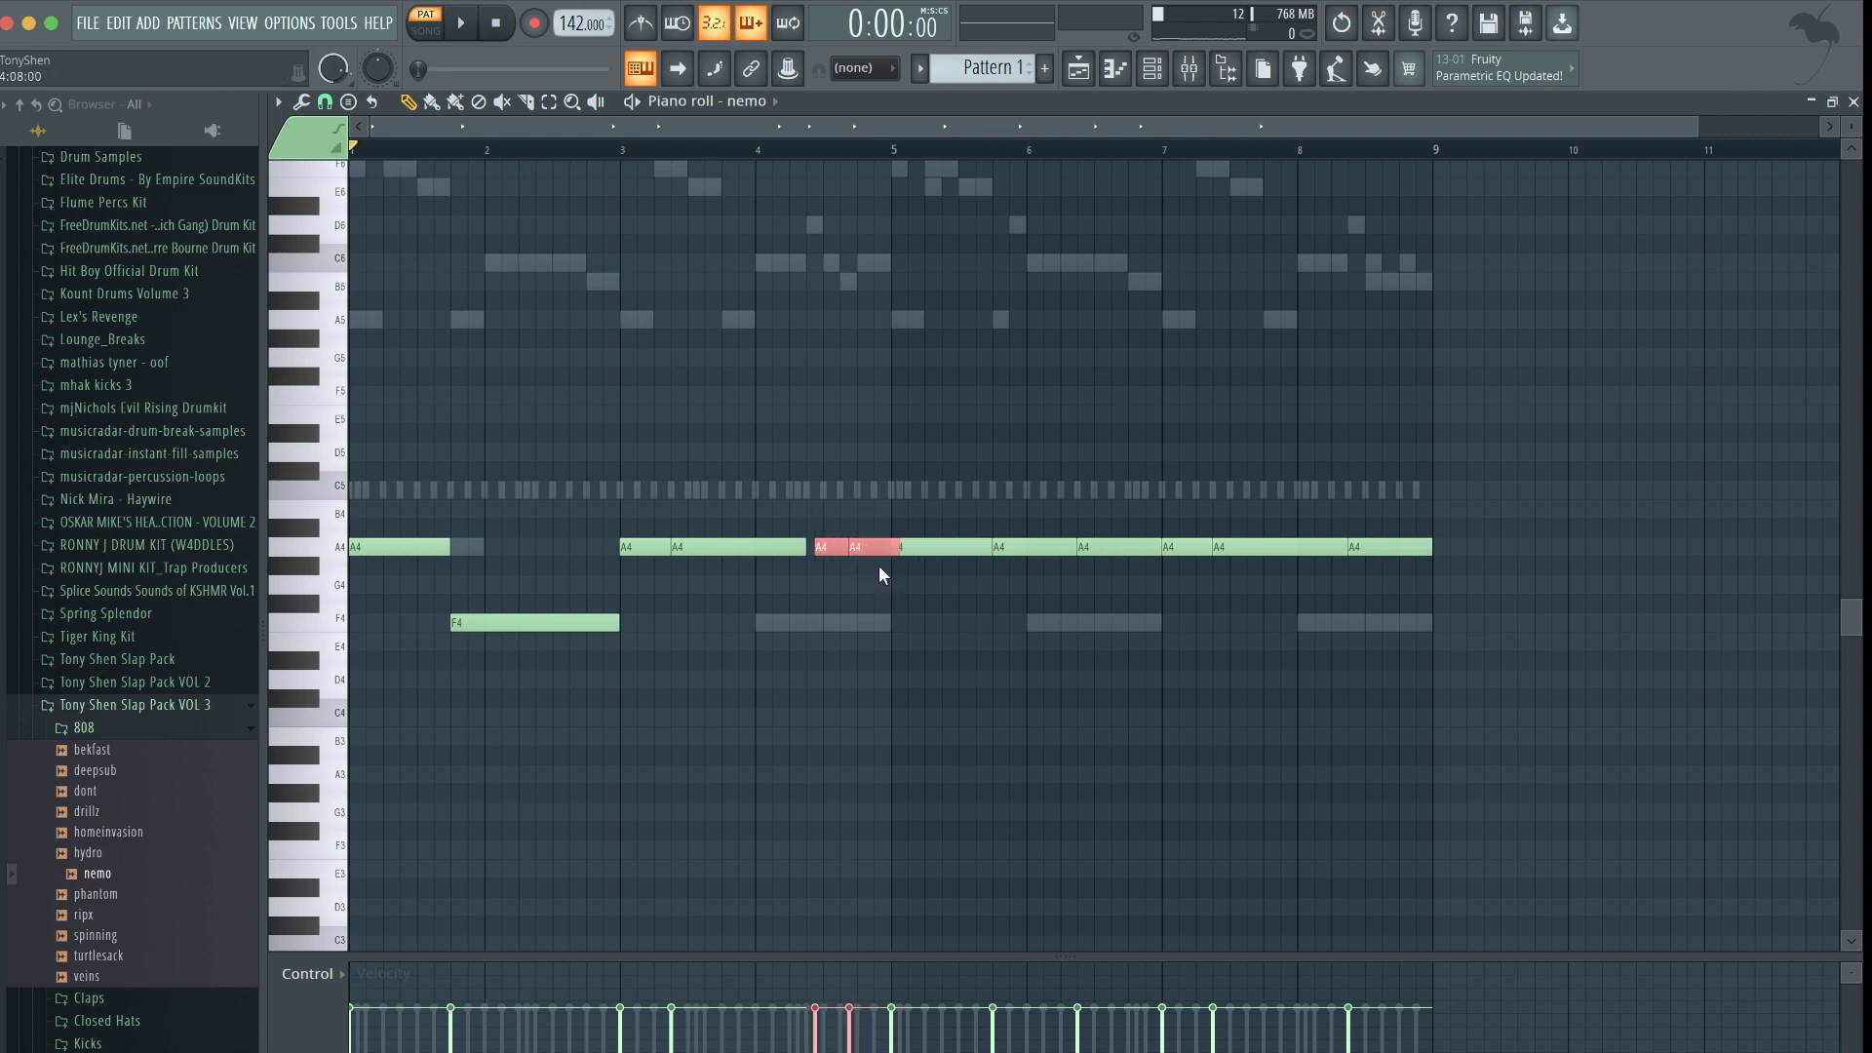
key("Down")
key("Down")
key("Down")
key("Down")
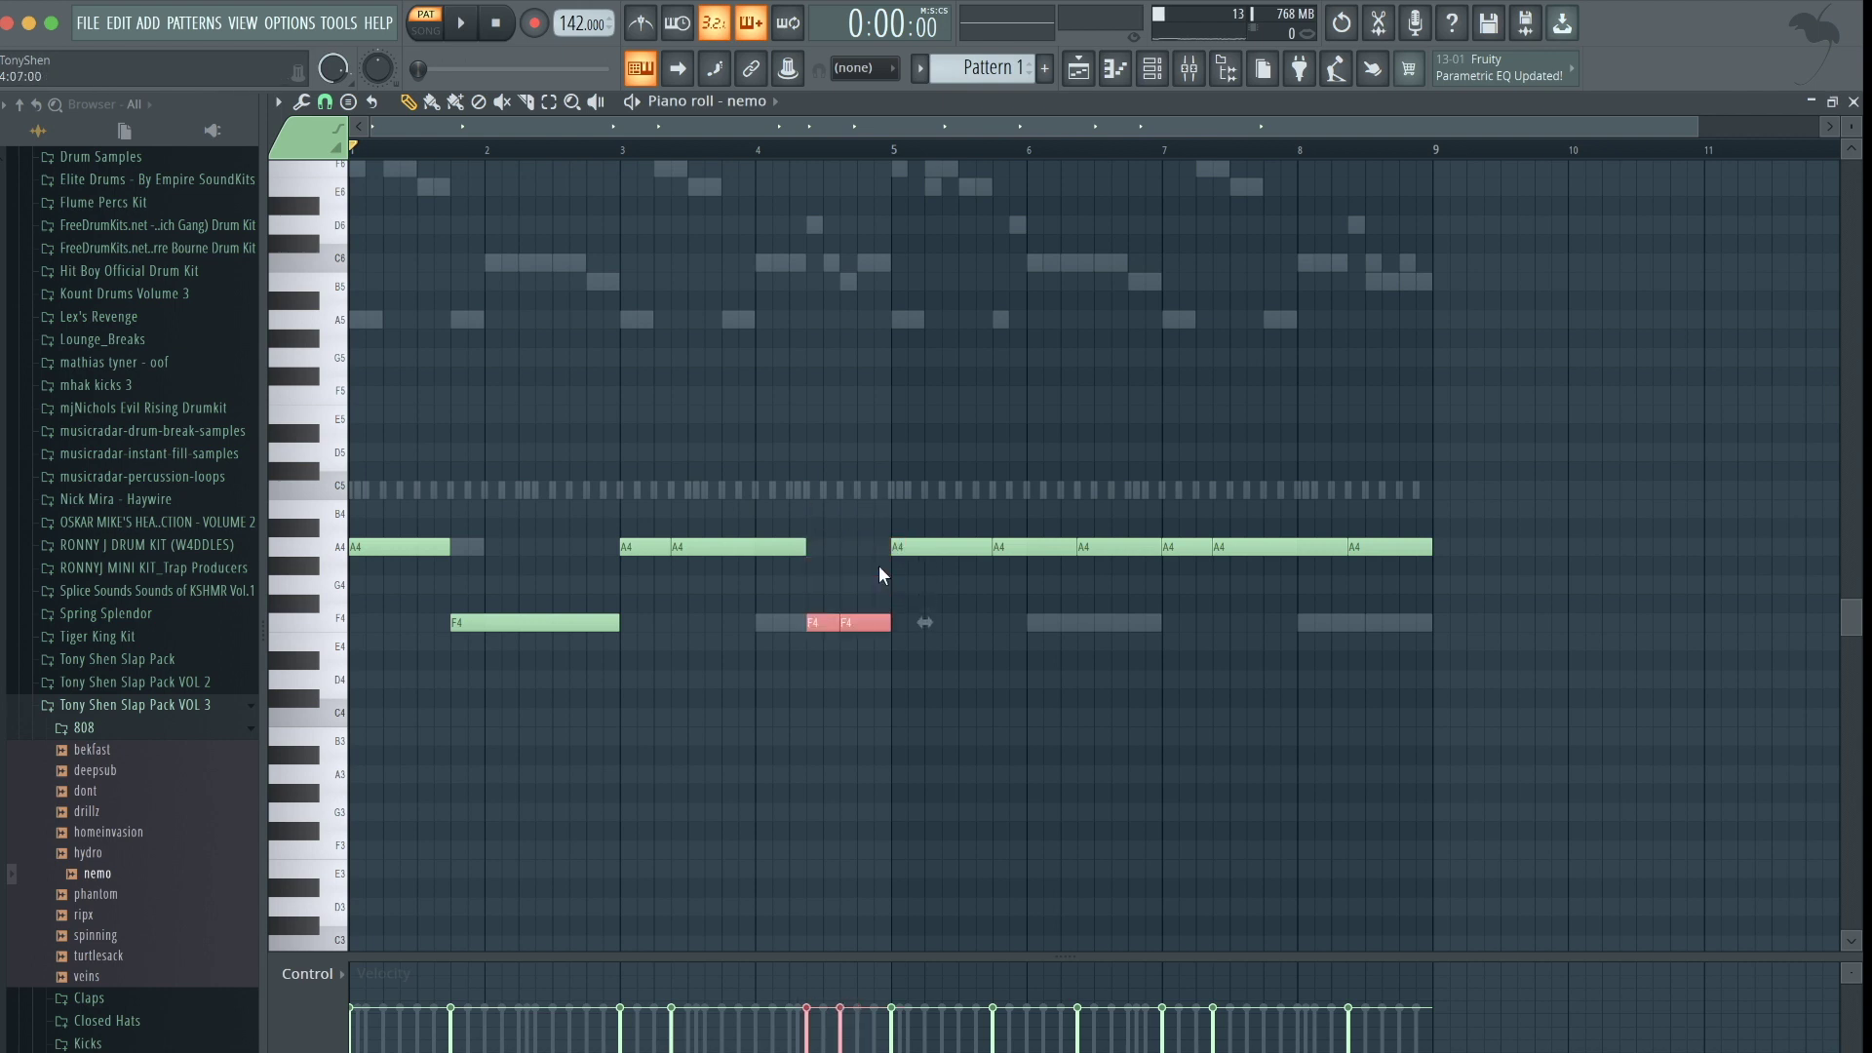
Lower the nemo notes starting late in bar 5, midway through bar 6 and in bar 8 to F4
left_click(1072, 480)
left_click_drag(1073, 481, 1131, 575)
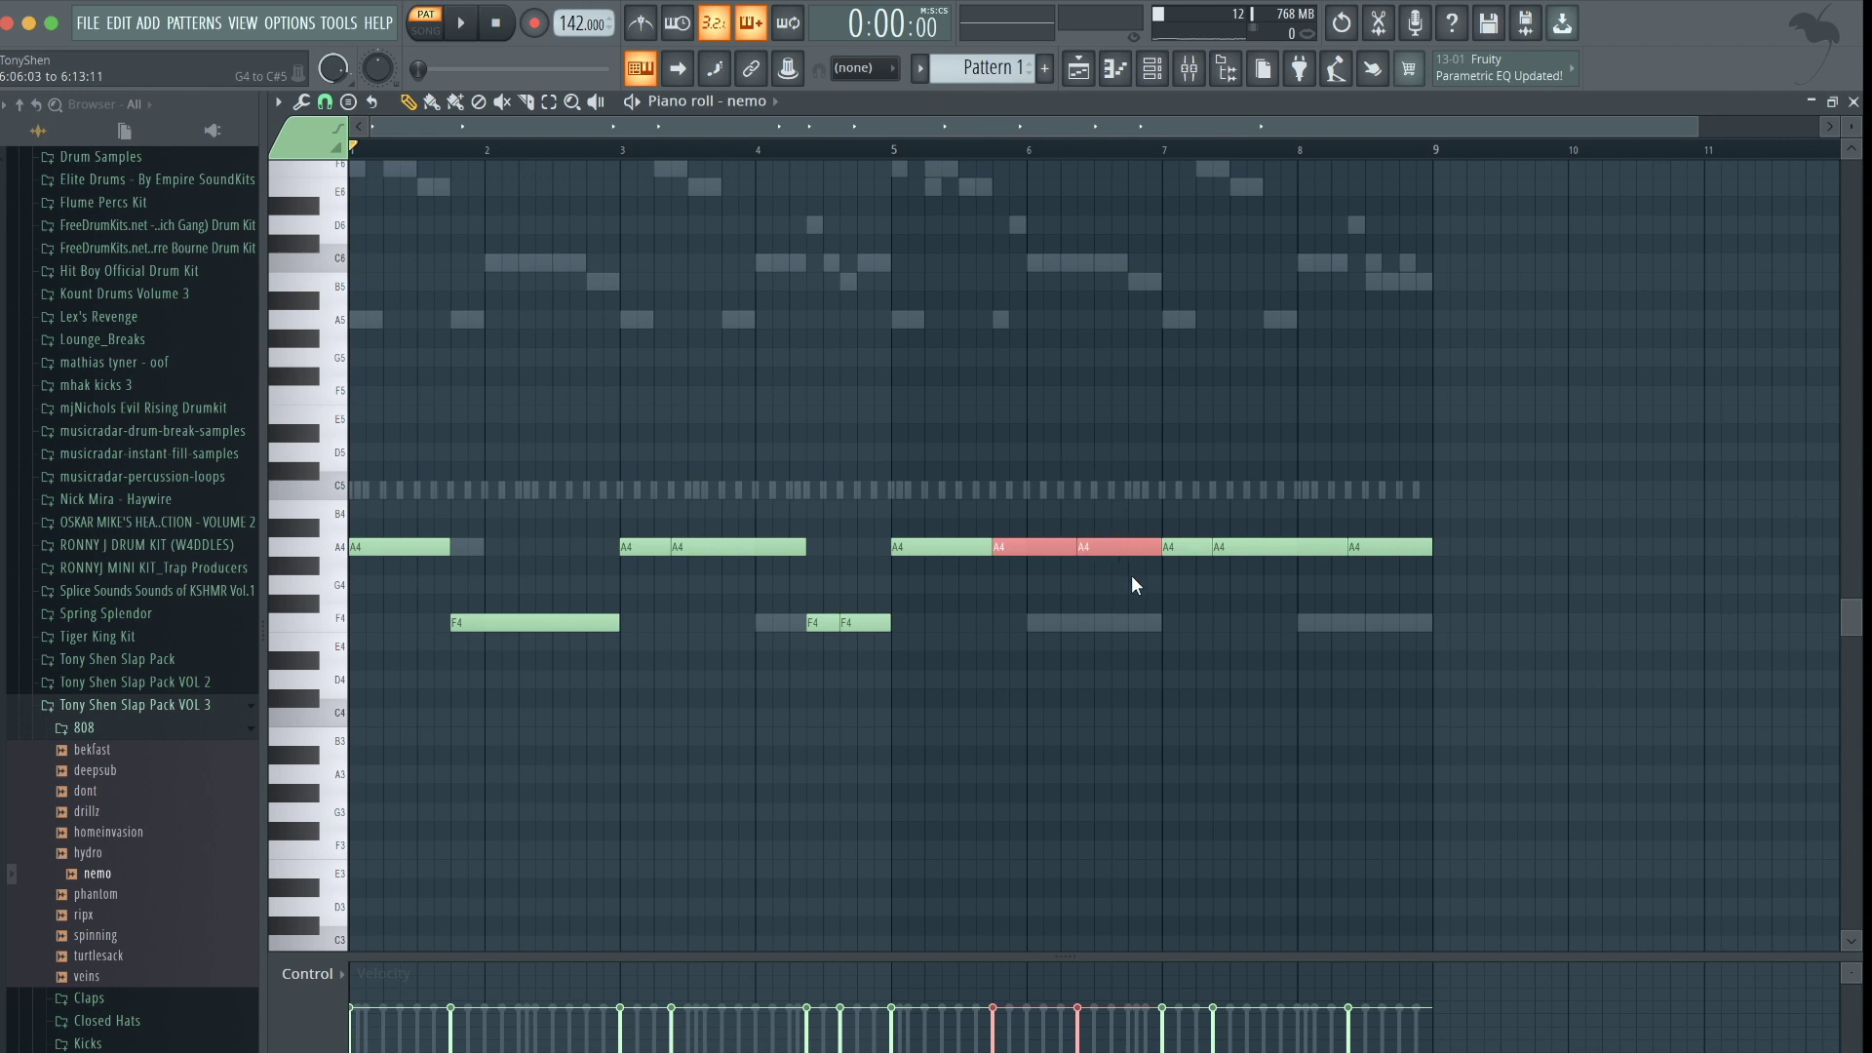
key("Down")
key("Down")
key("Down")
key("Down")
left_click_drag(1387, 514, 1395, 581)
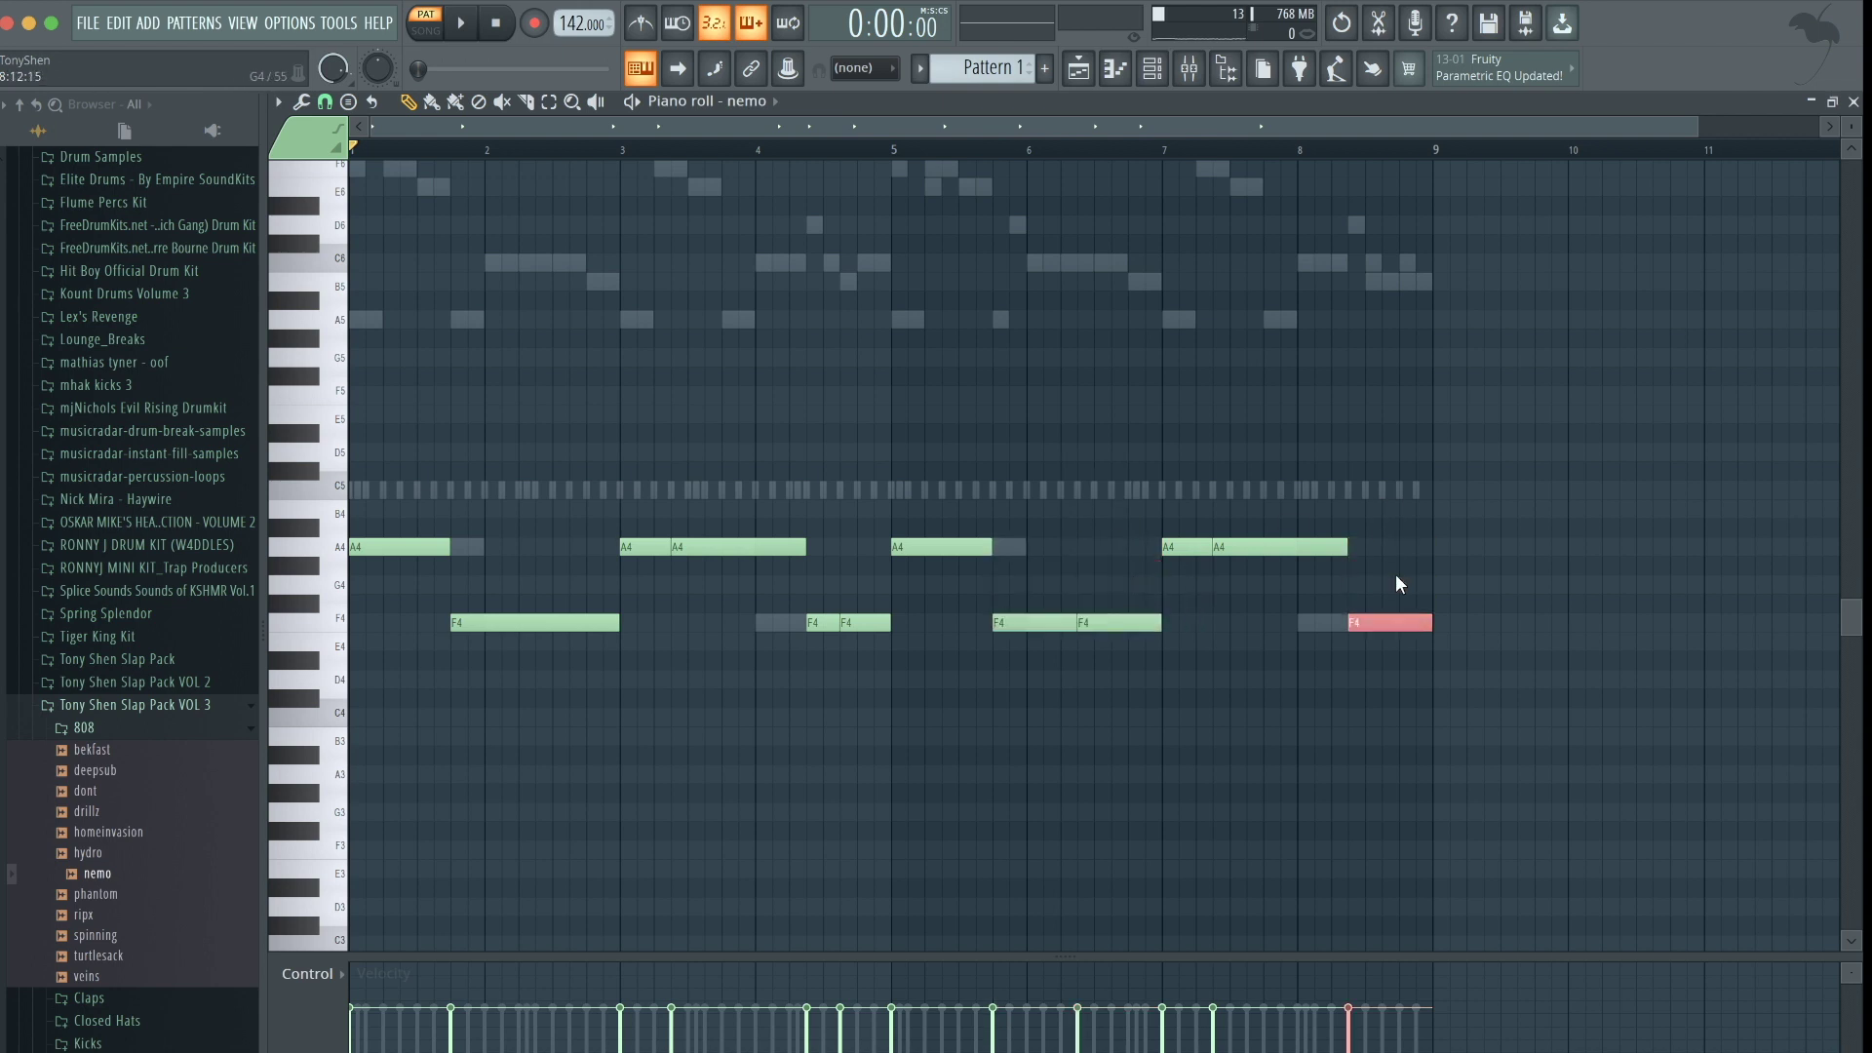
Select all F4 nemo notes, raise them one octave to F5, and deselect them
left_click_drag(1445, 706, 403, 651)
left_click_drag(403, 650, 1608, 708)
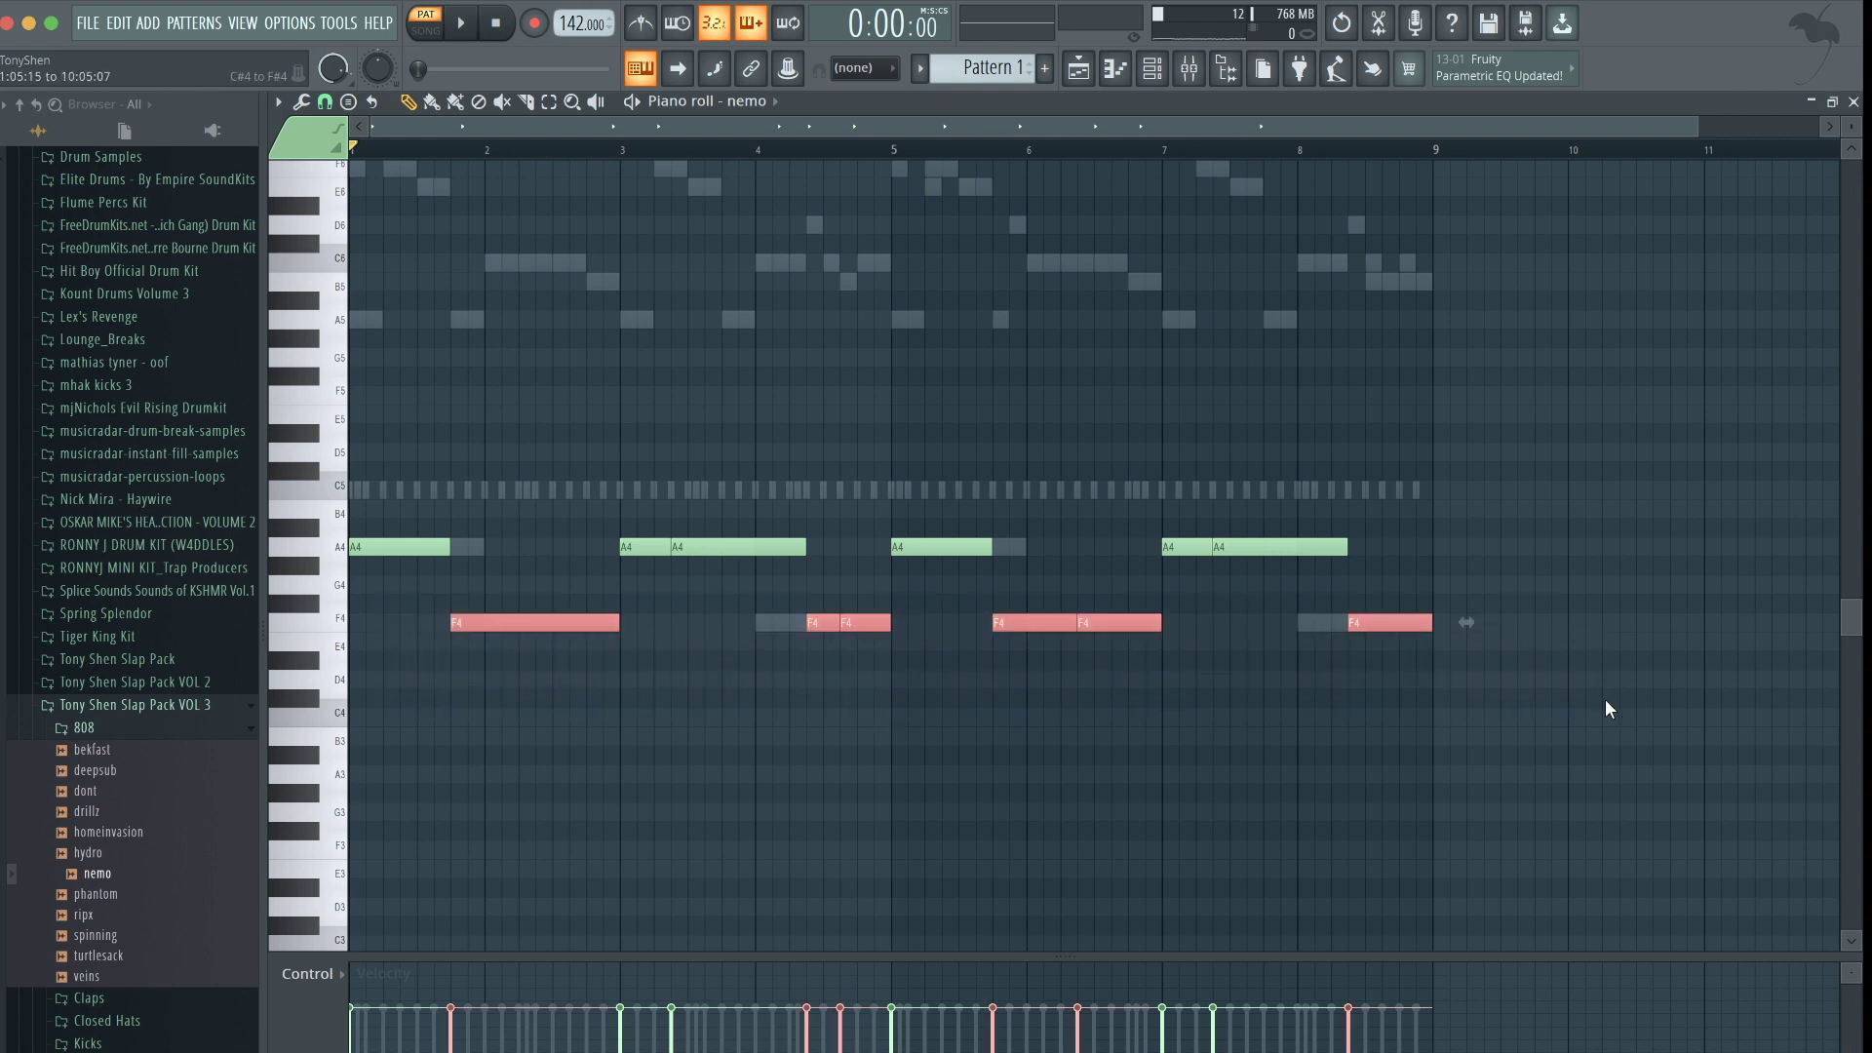
key("ctrl+Up")
key("ctrl+d")
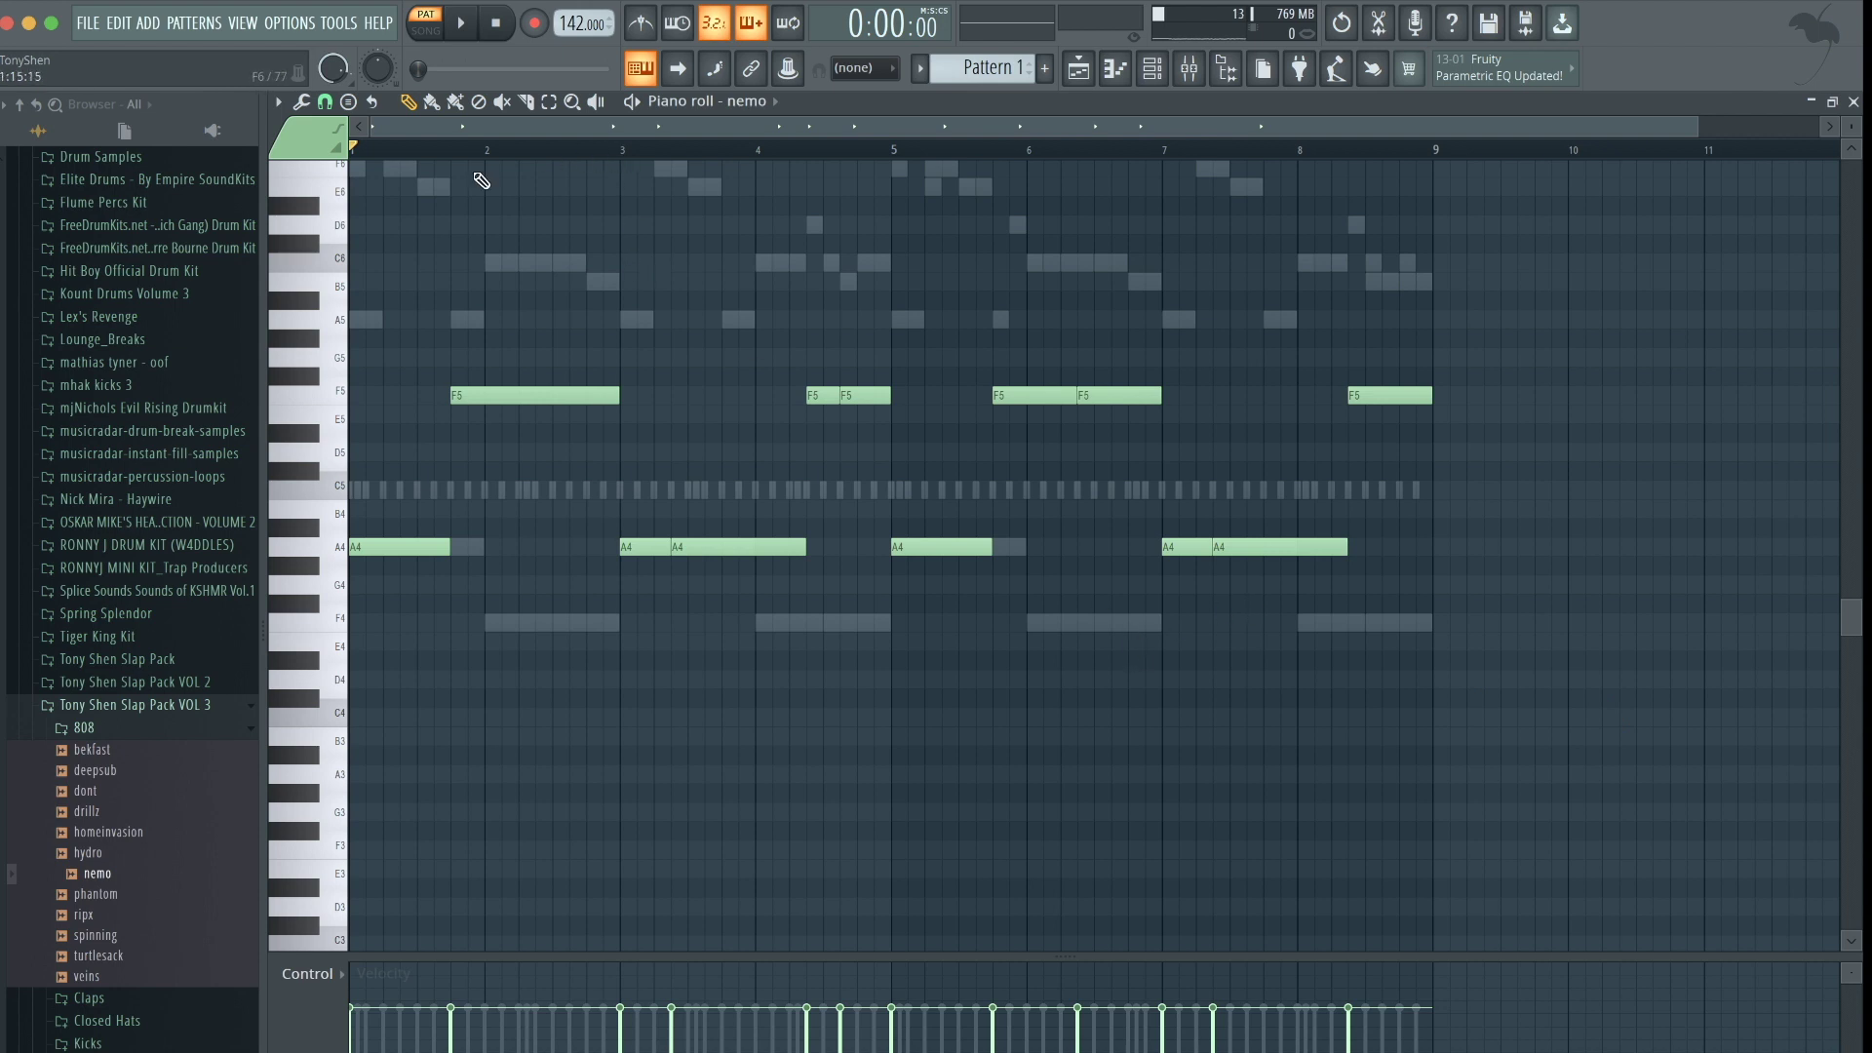
Audition the pattern, and route the swoop, slimjim, Sniff, loco and nemo channels to mixer tracks 3 through 7
key("space")
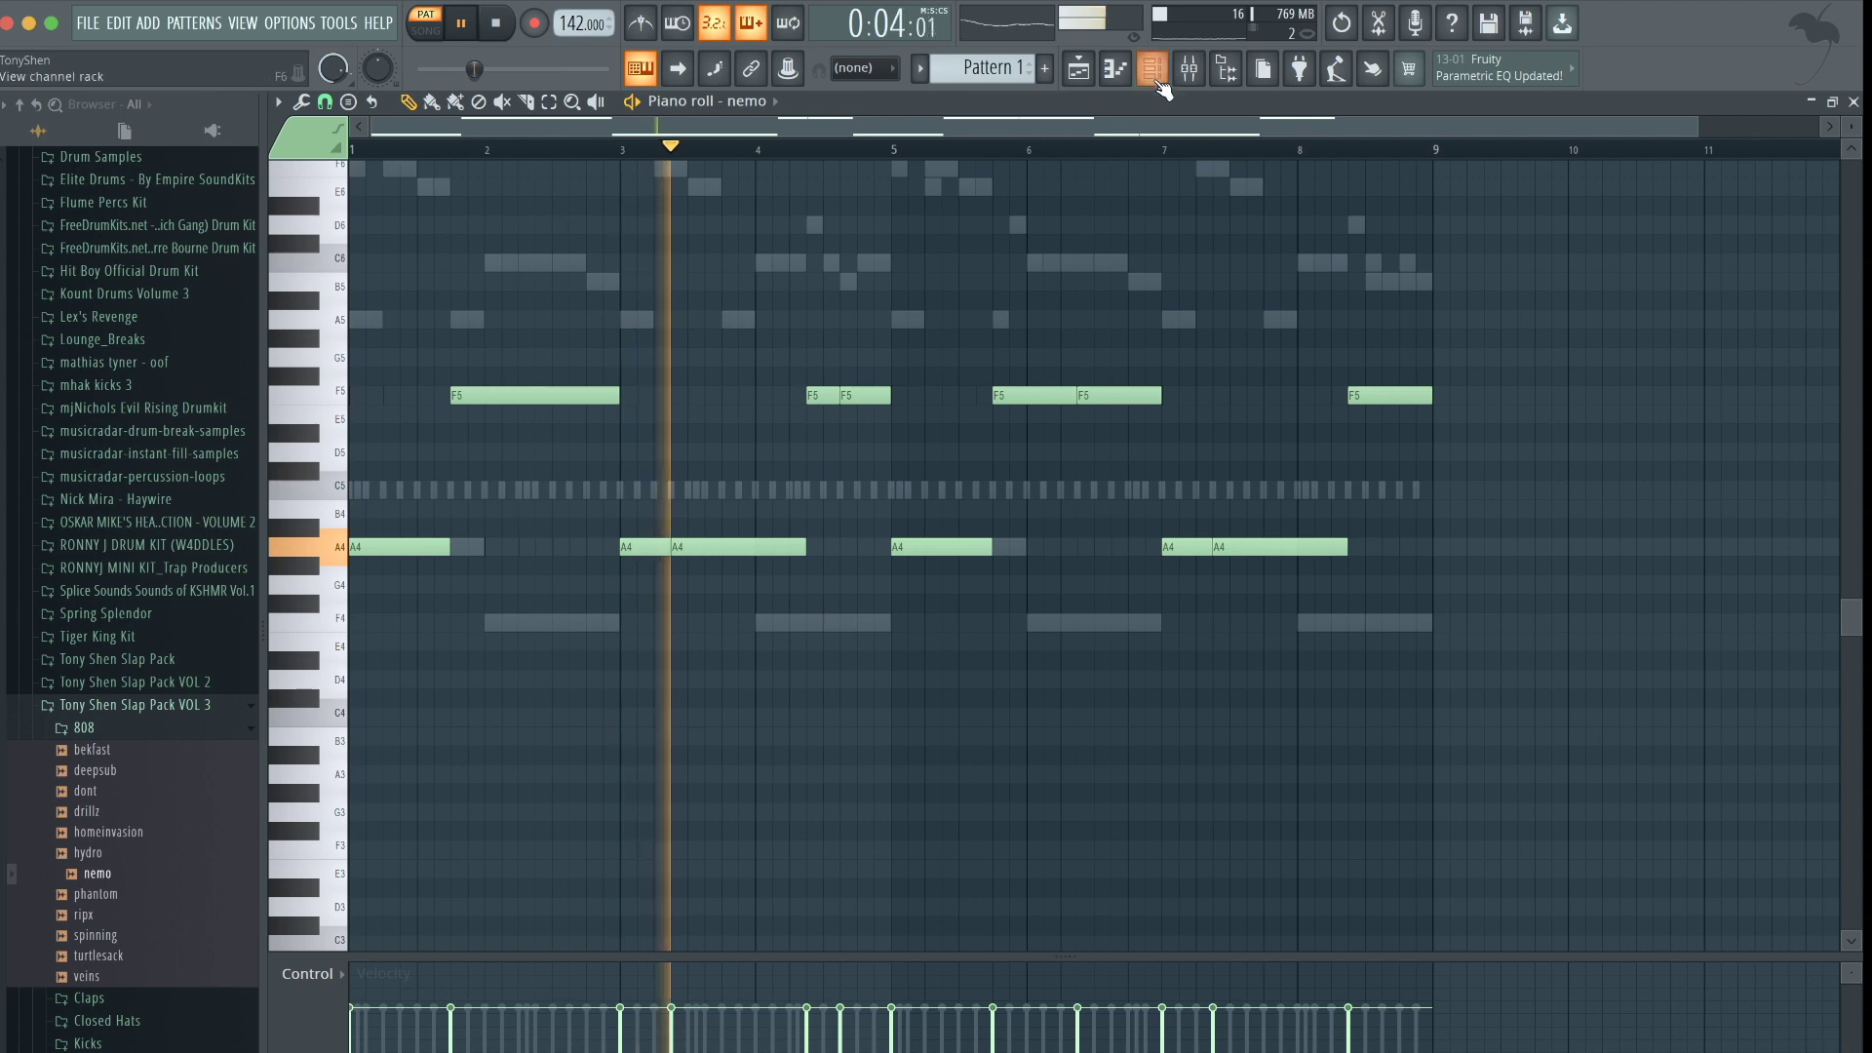
key("F6")
key("F9")
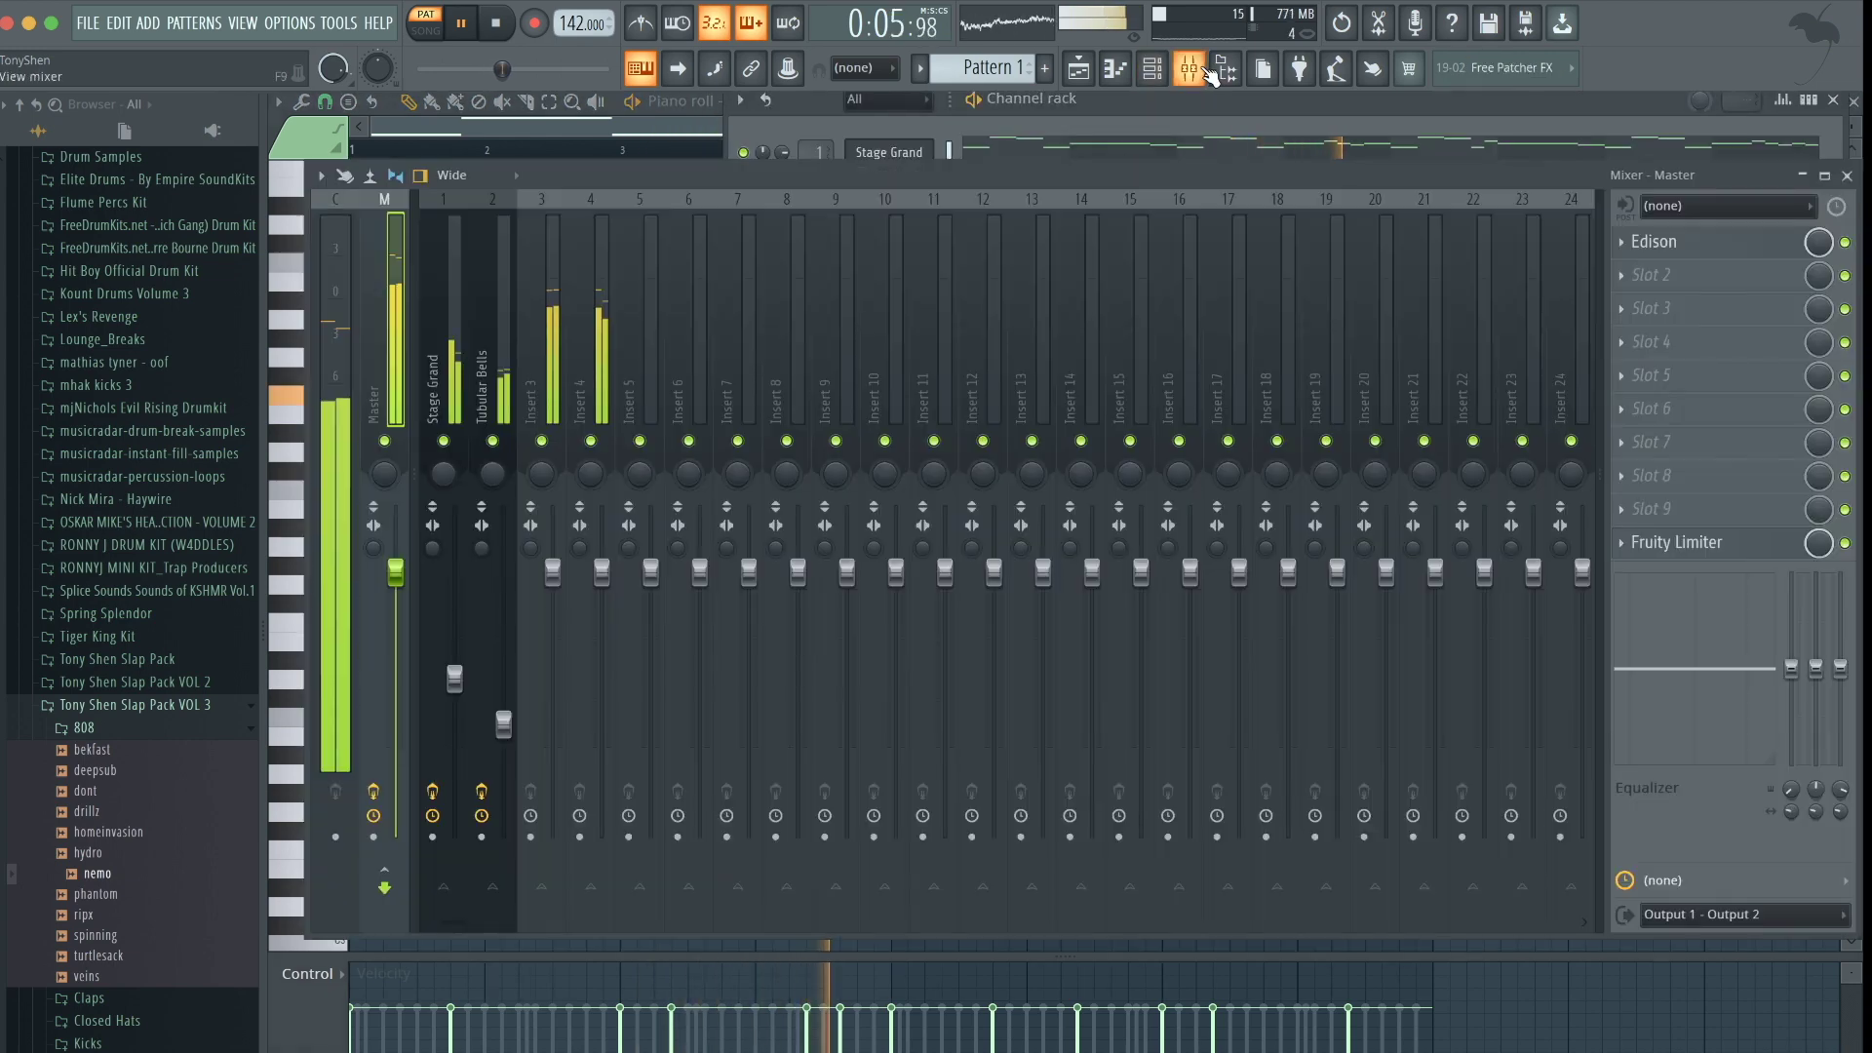
left_click(950, 220)
key("space")
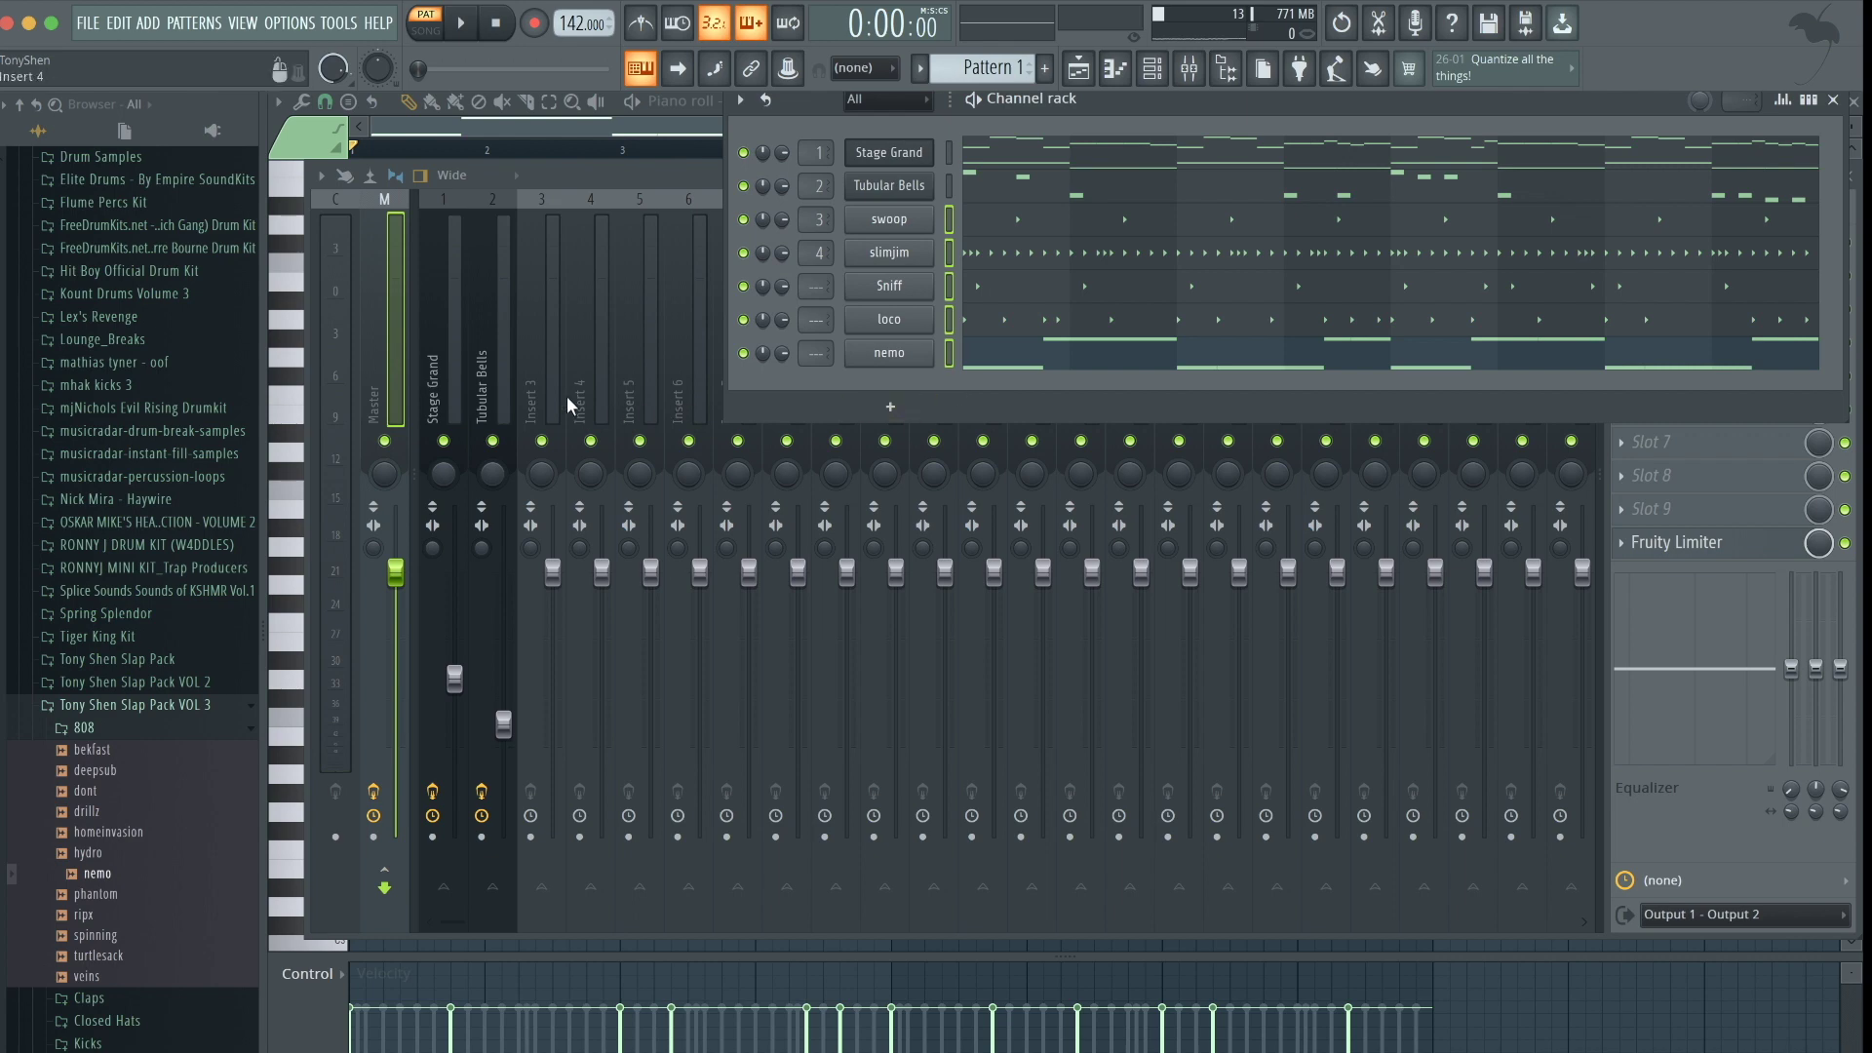
left_click(535, 364)
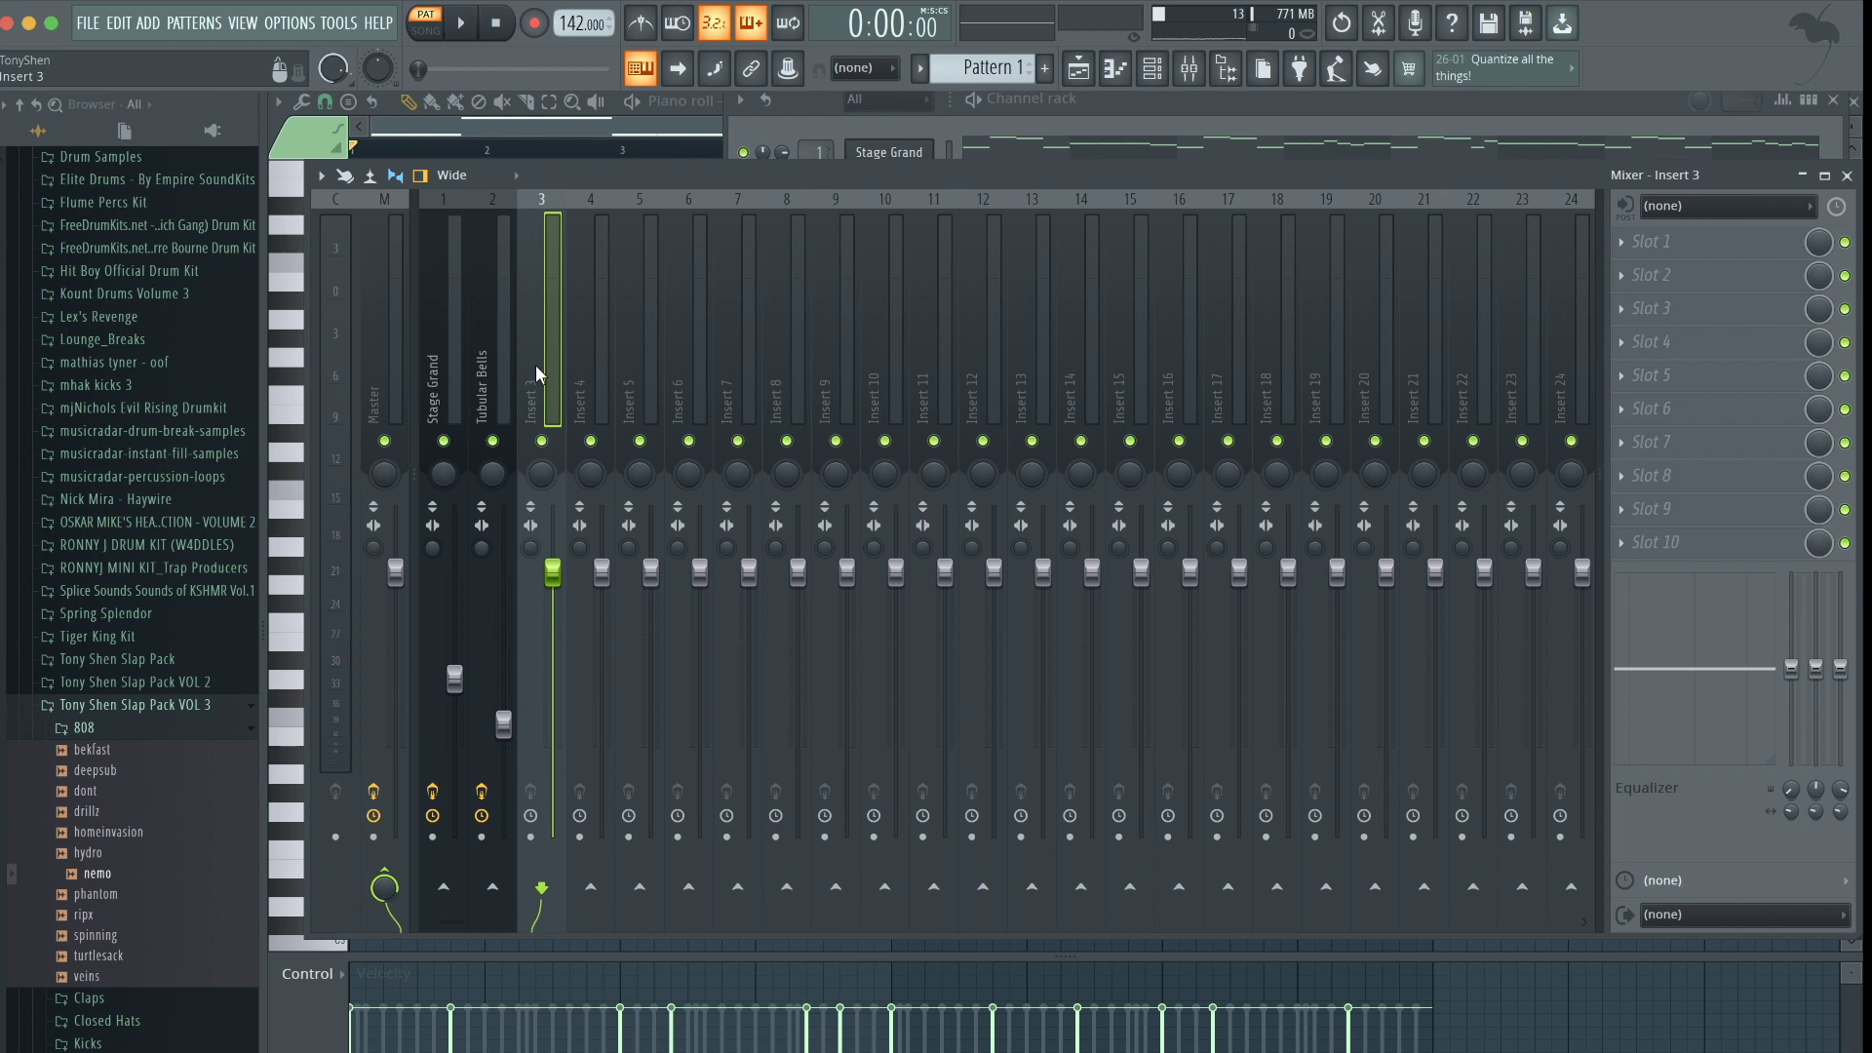
key("ctrl+shift+l")
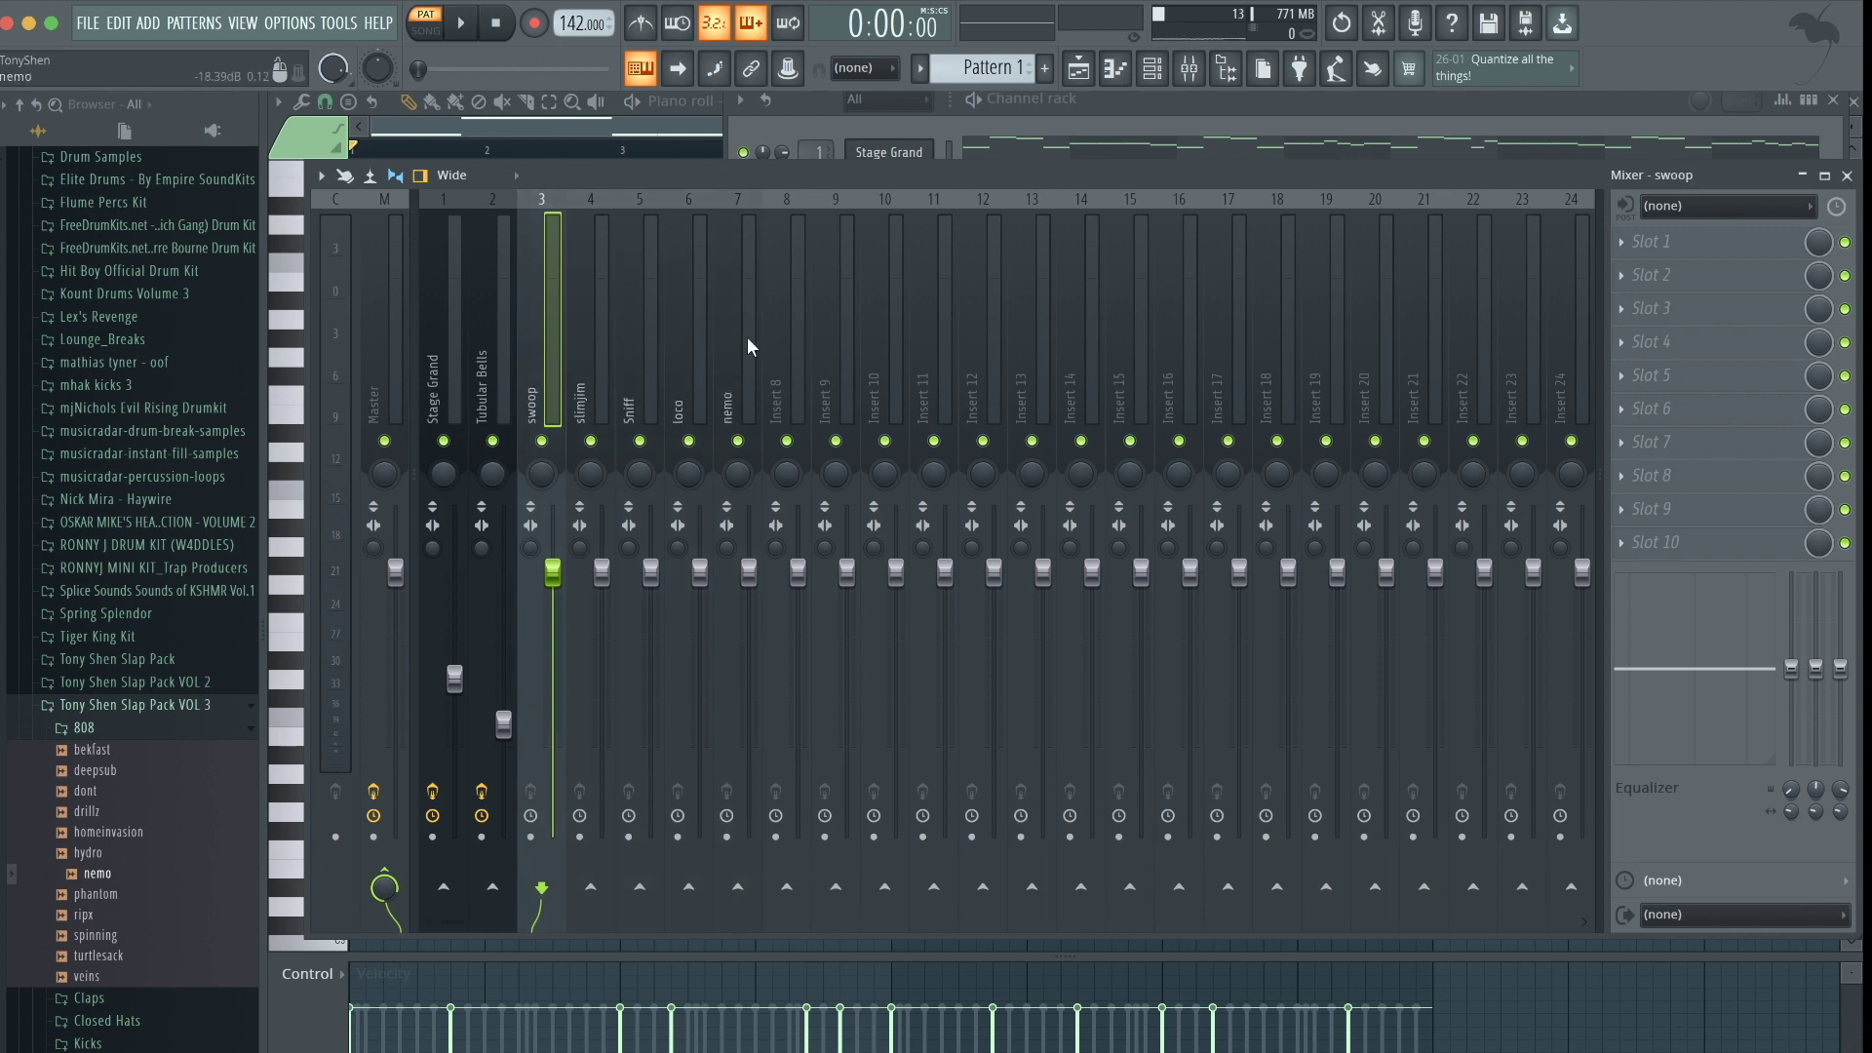
Lower the slimjim mixer track's volume to just under 90% while auditioning the pattern
key("space")
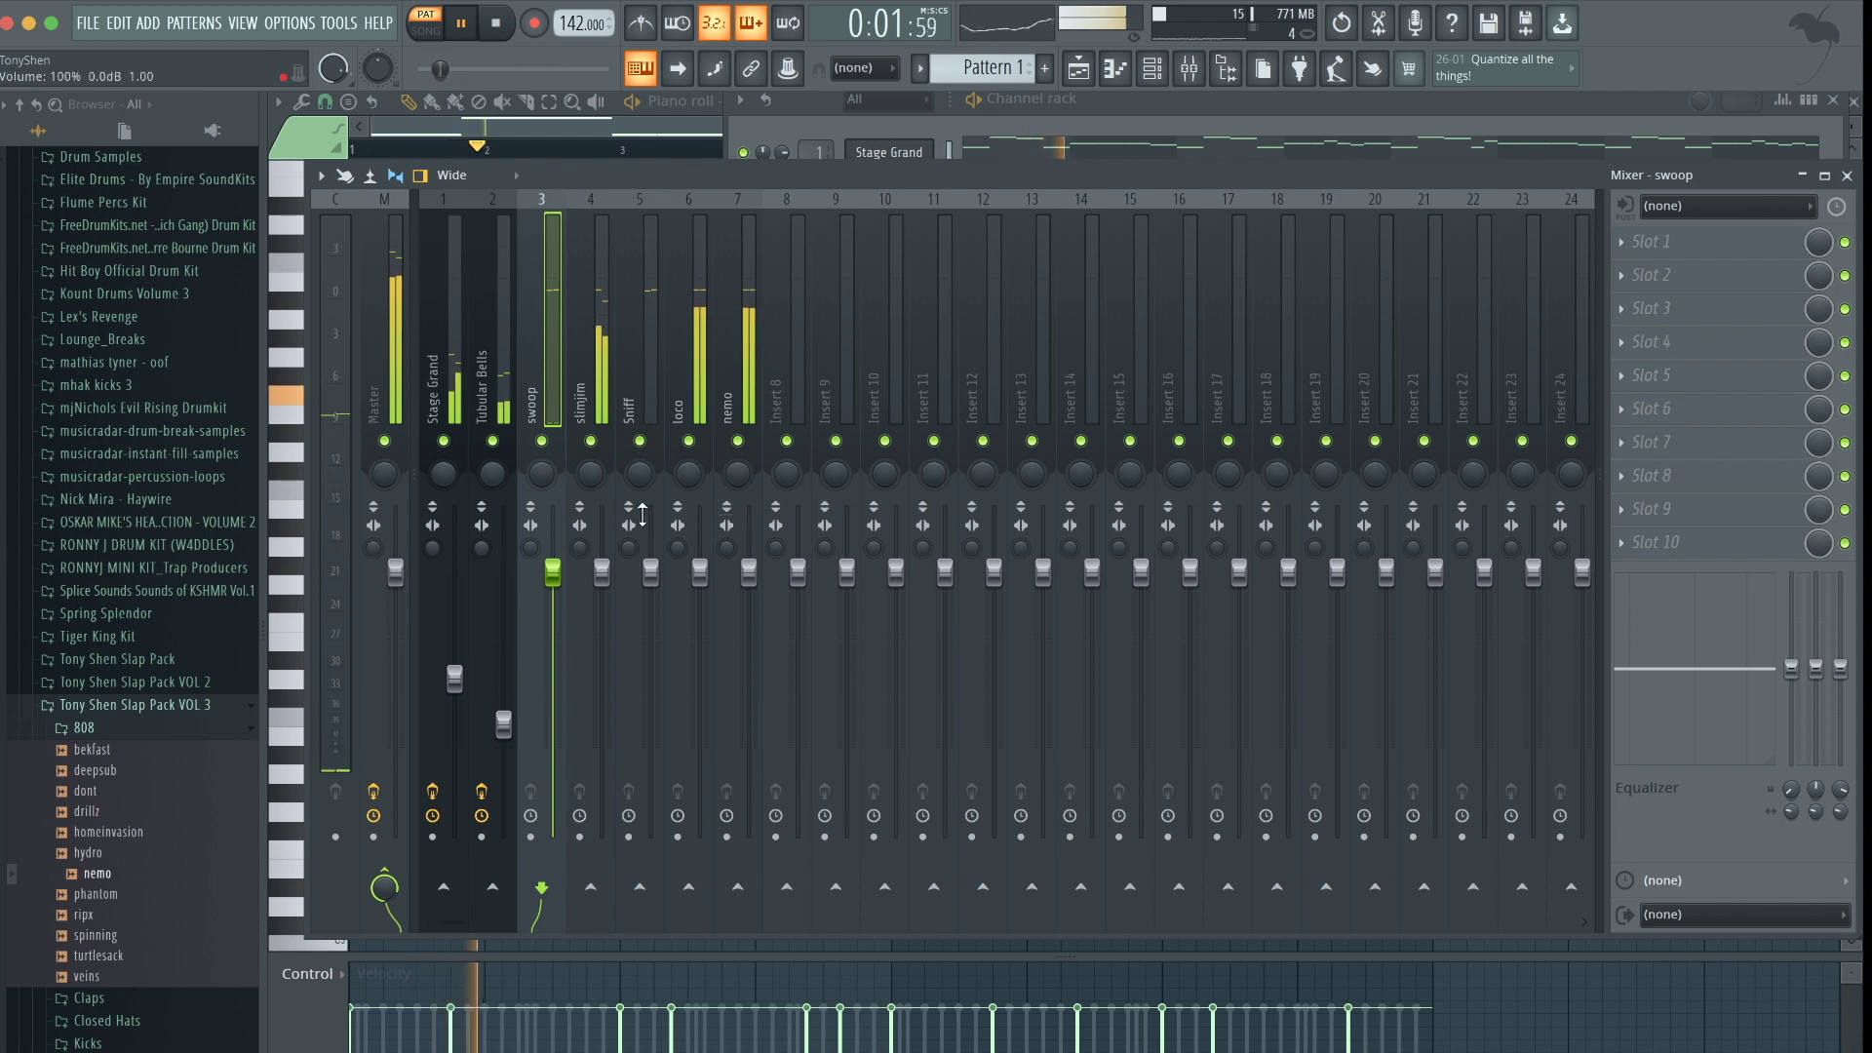
key("space")
left_click(605, 305)
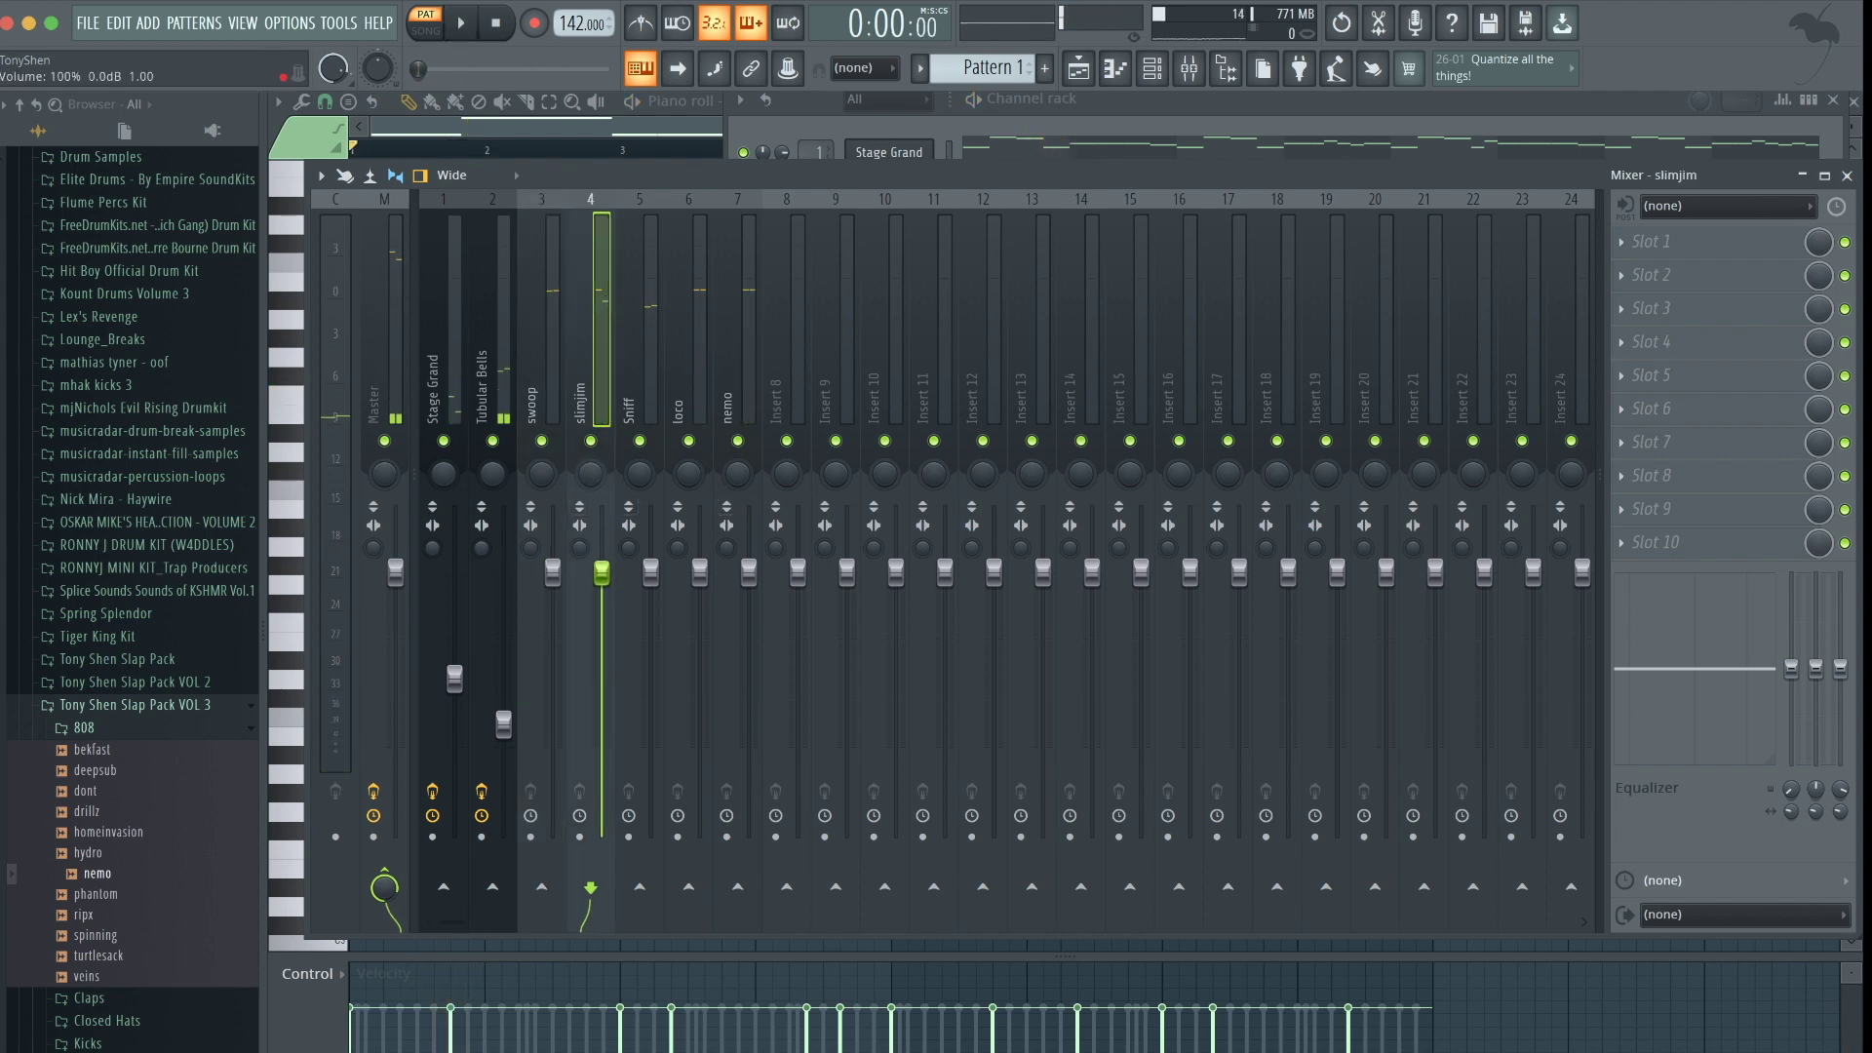
key("space")
scroll(602, 582, "down", 3)
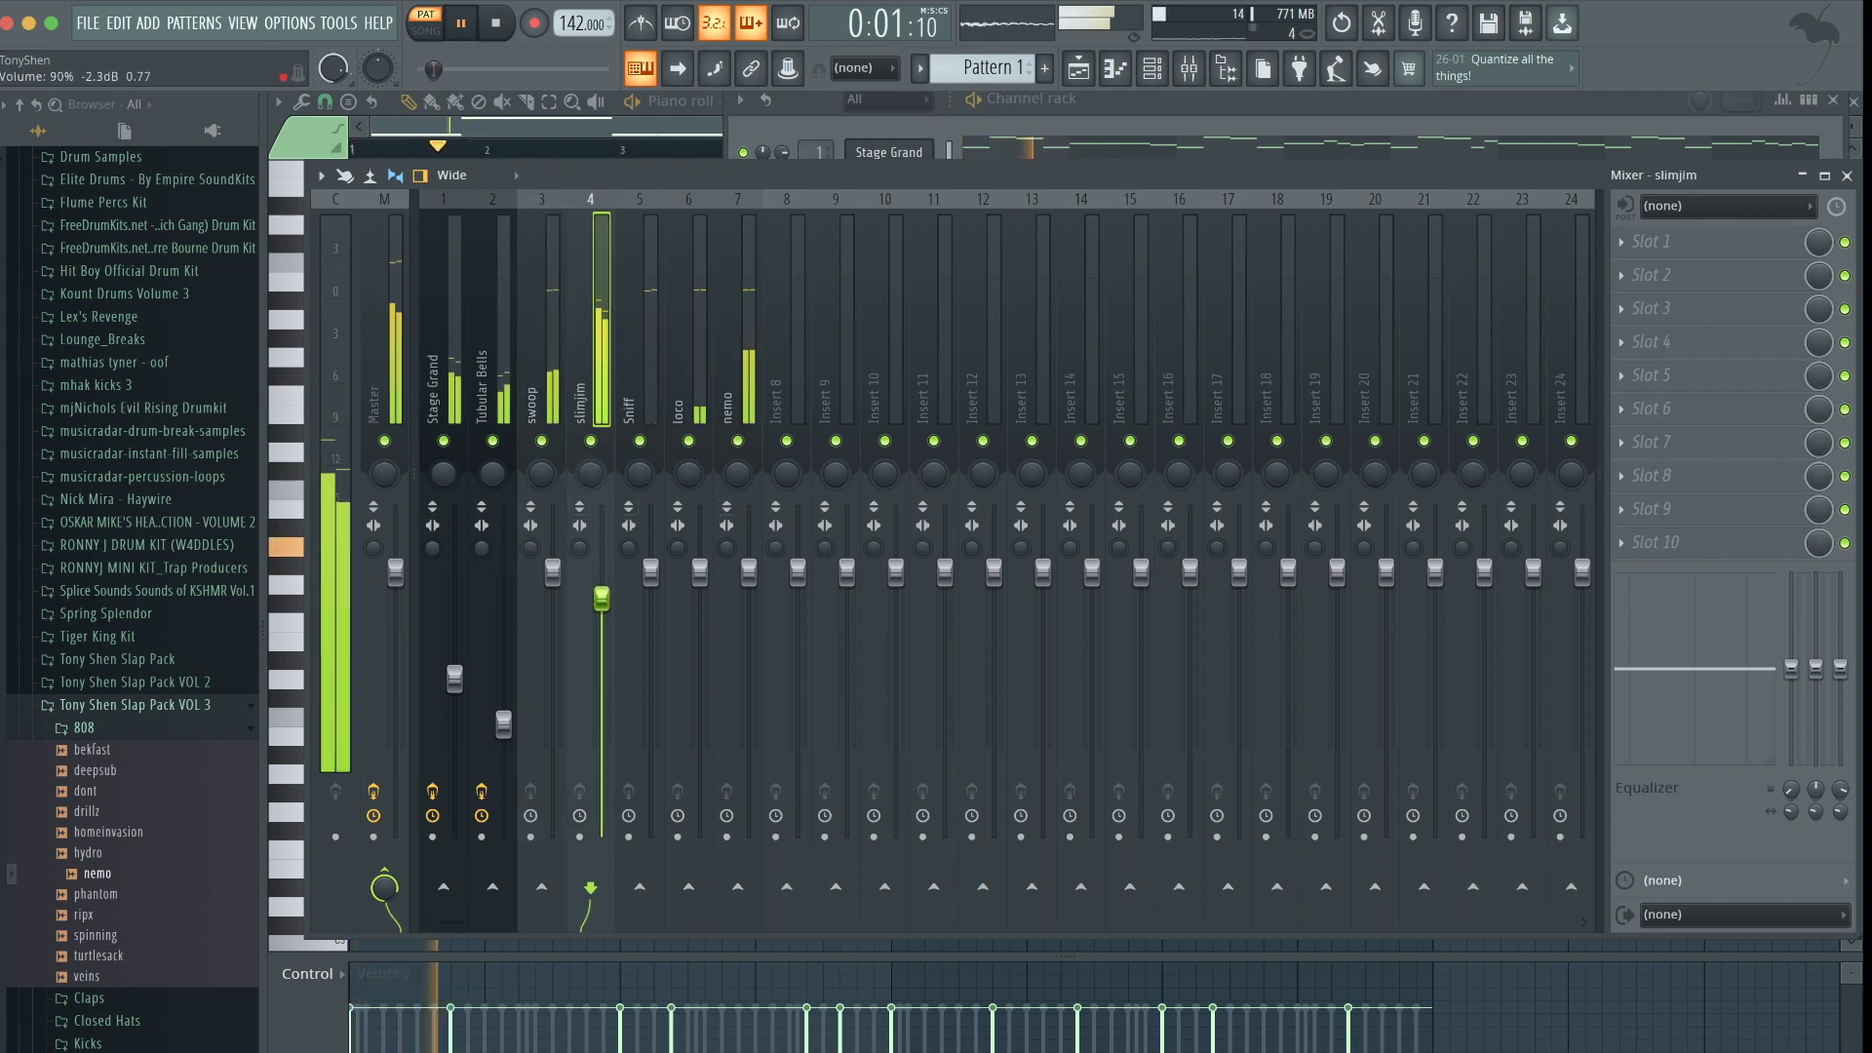
key("space")
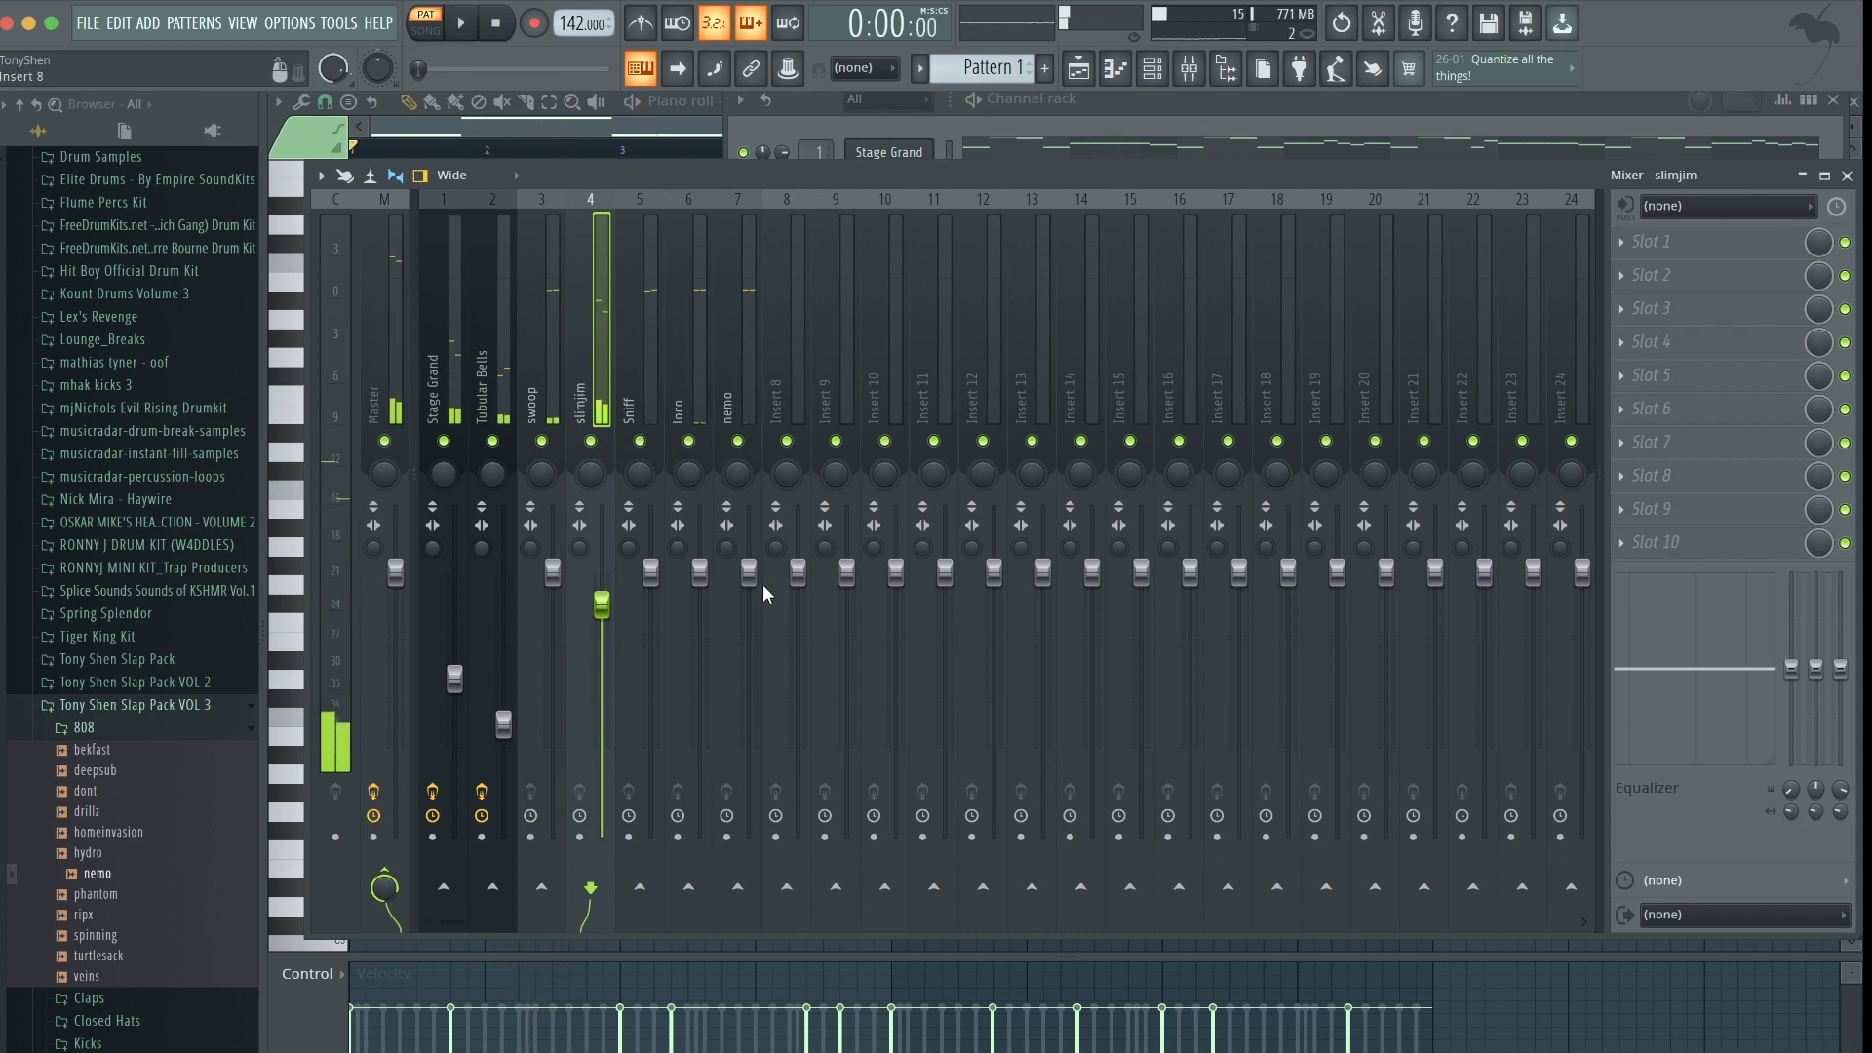
Lower the nemo mixer track's volume to 96% (-1.0 dB) during playback
left_click(748, 572)
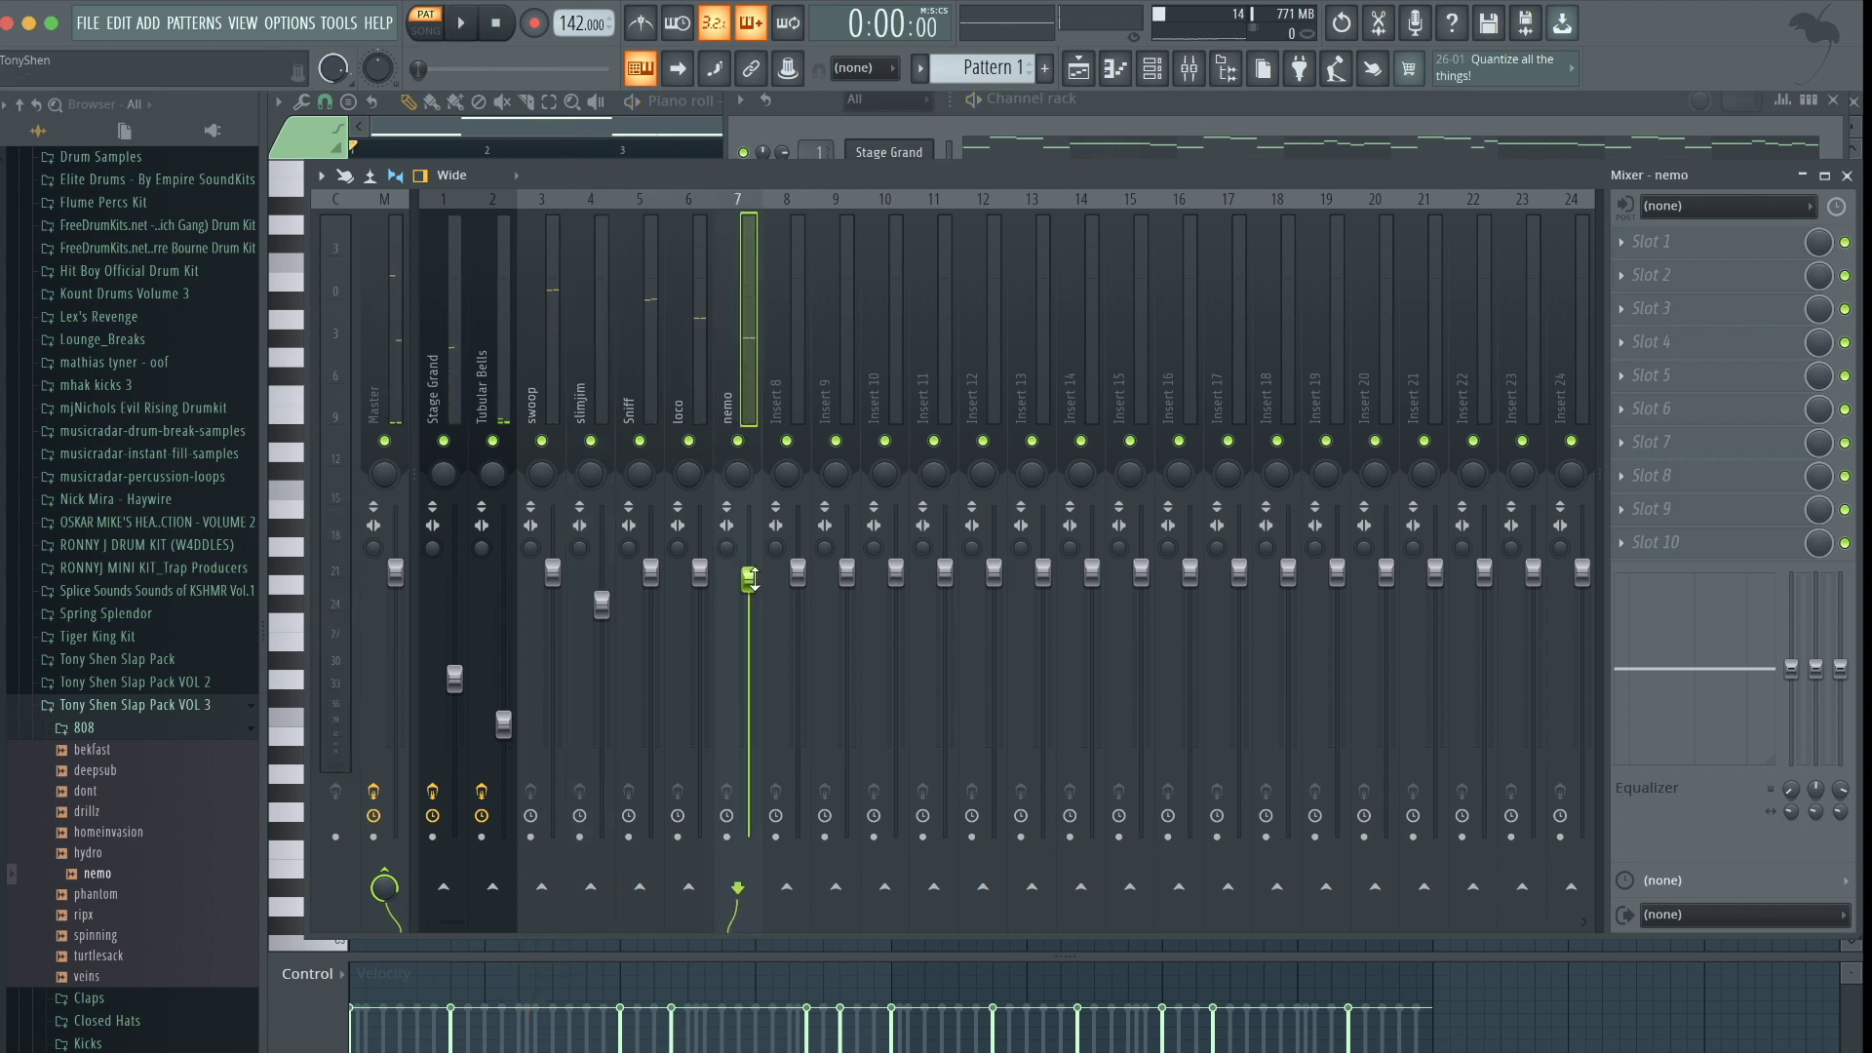
key("space")
left_click_drag(749, 580, 748, 584)
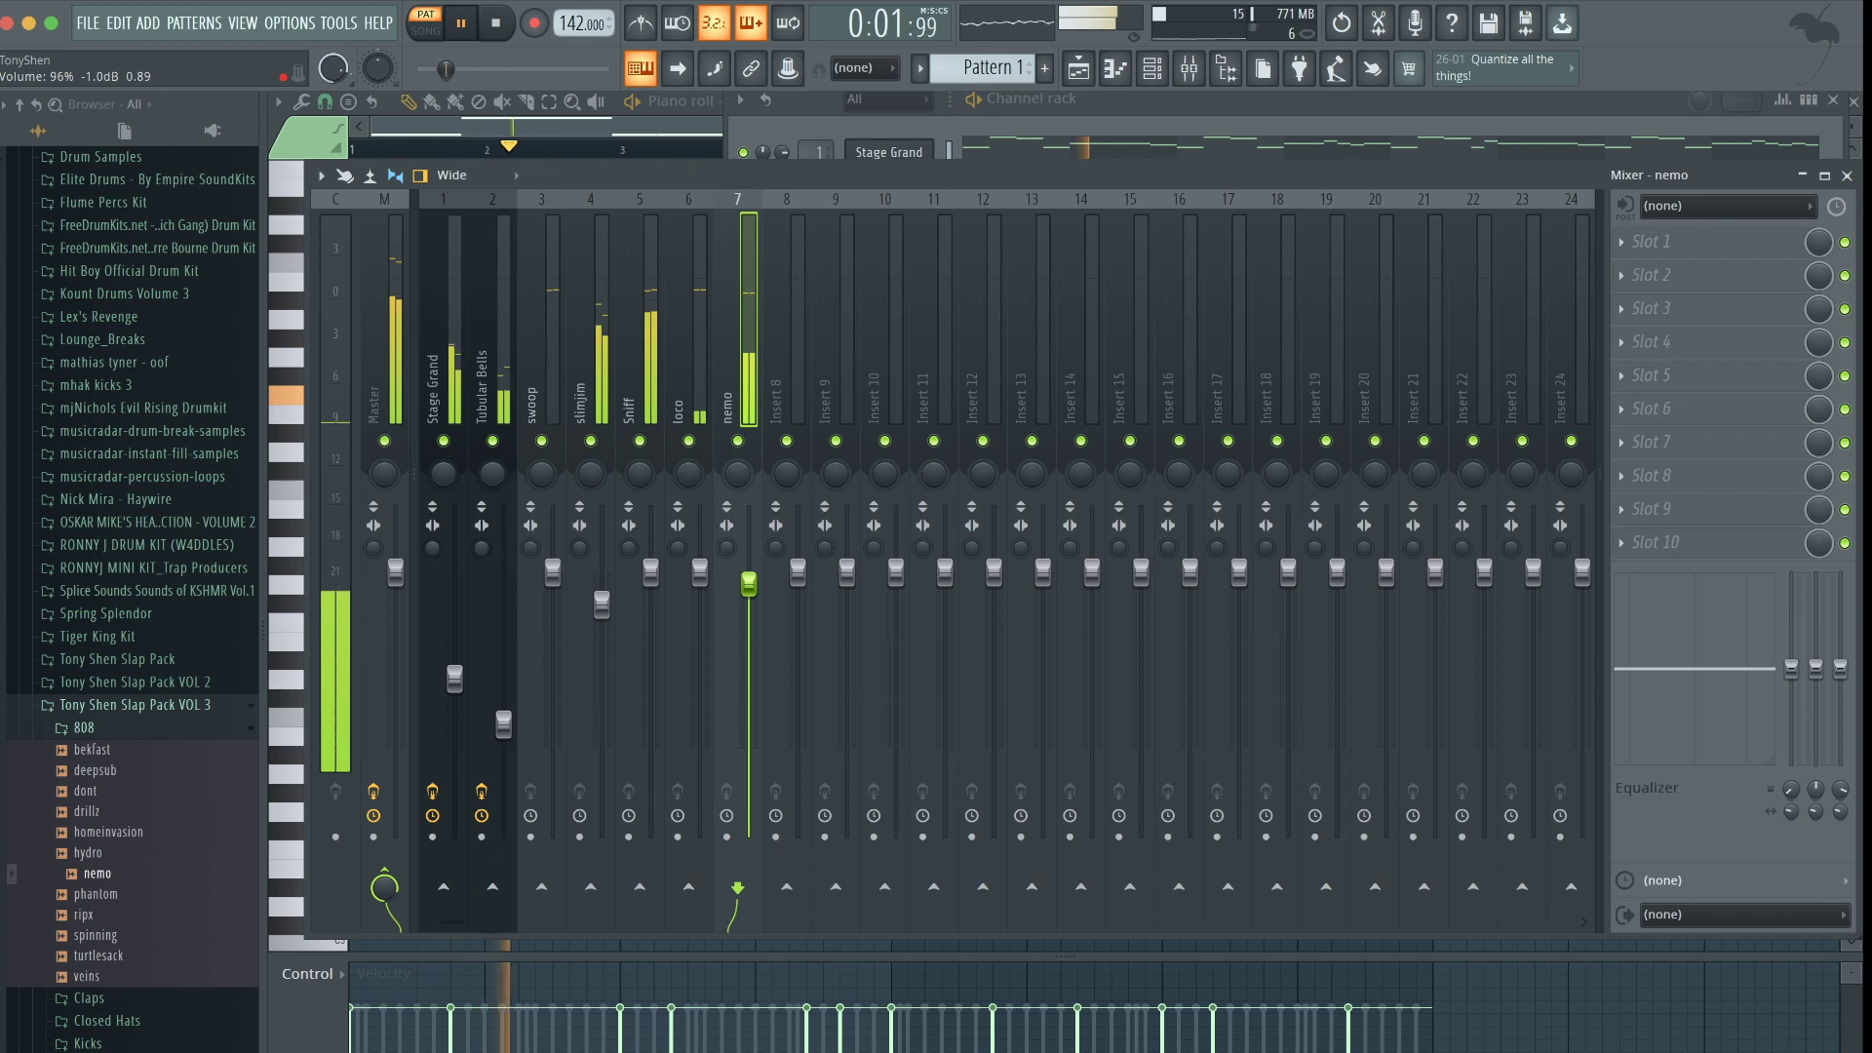
Split Pattern 1 into one pattern per channel, and clear its clip from Track 1 of the playlist
left_click(1089, 81)
key("space")
left_click(591, 203)
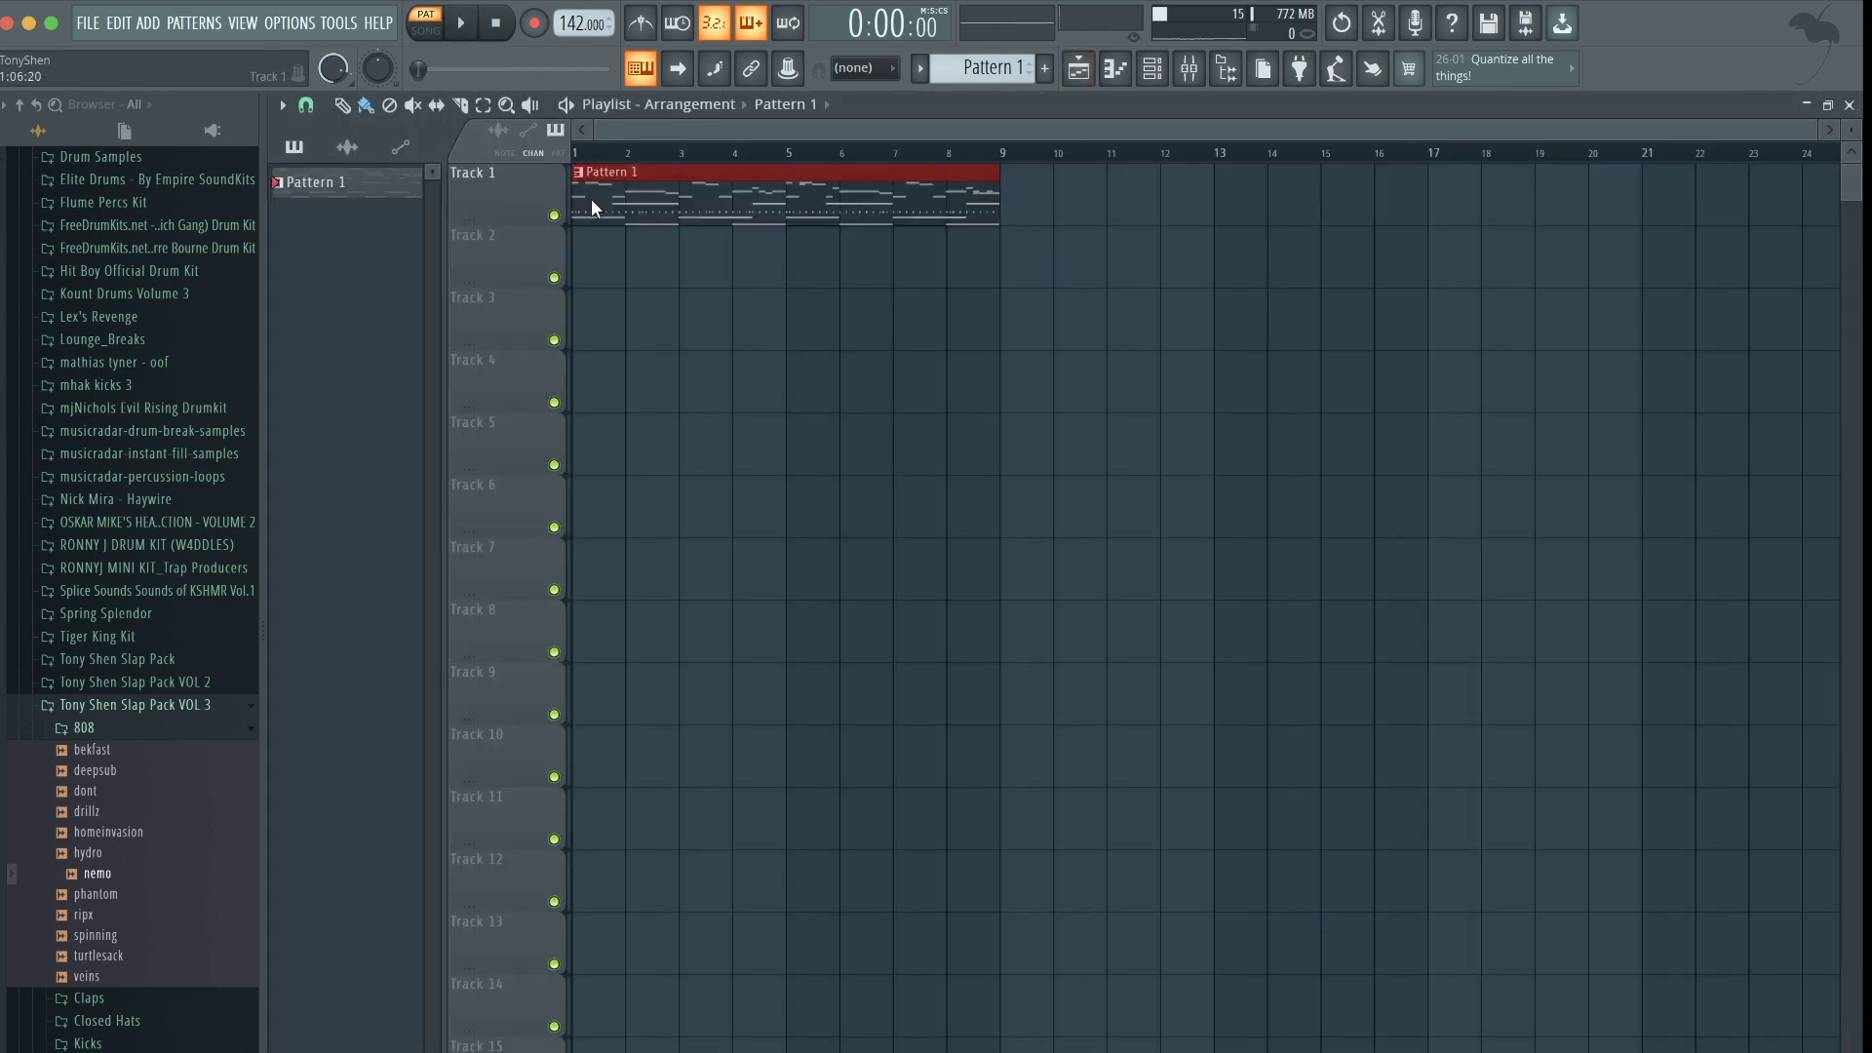
left_click(959, 67)
left_click(1129, 414)
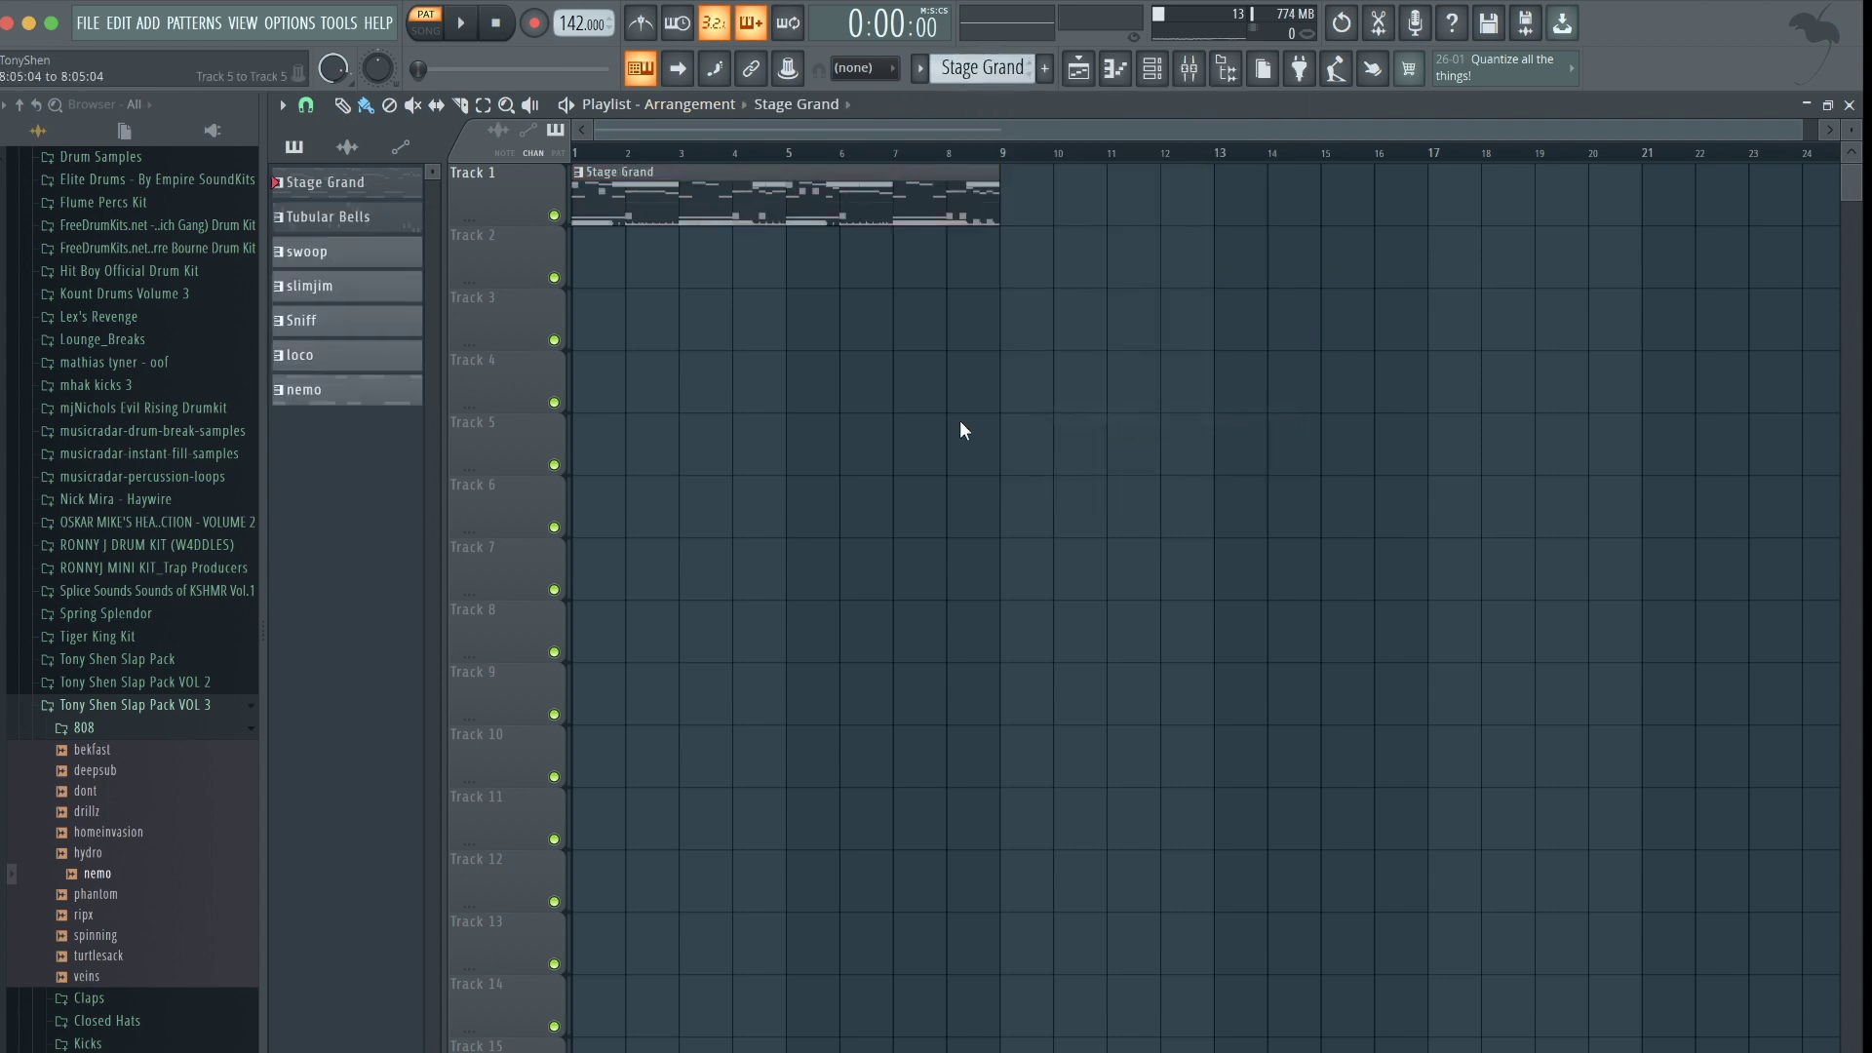
left_click(681, 166)
key("Delete")
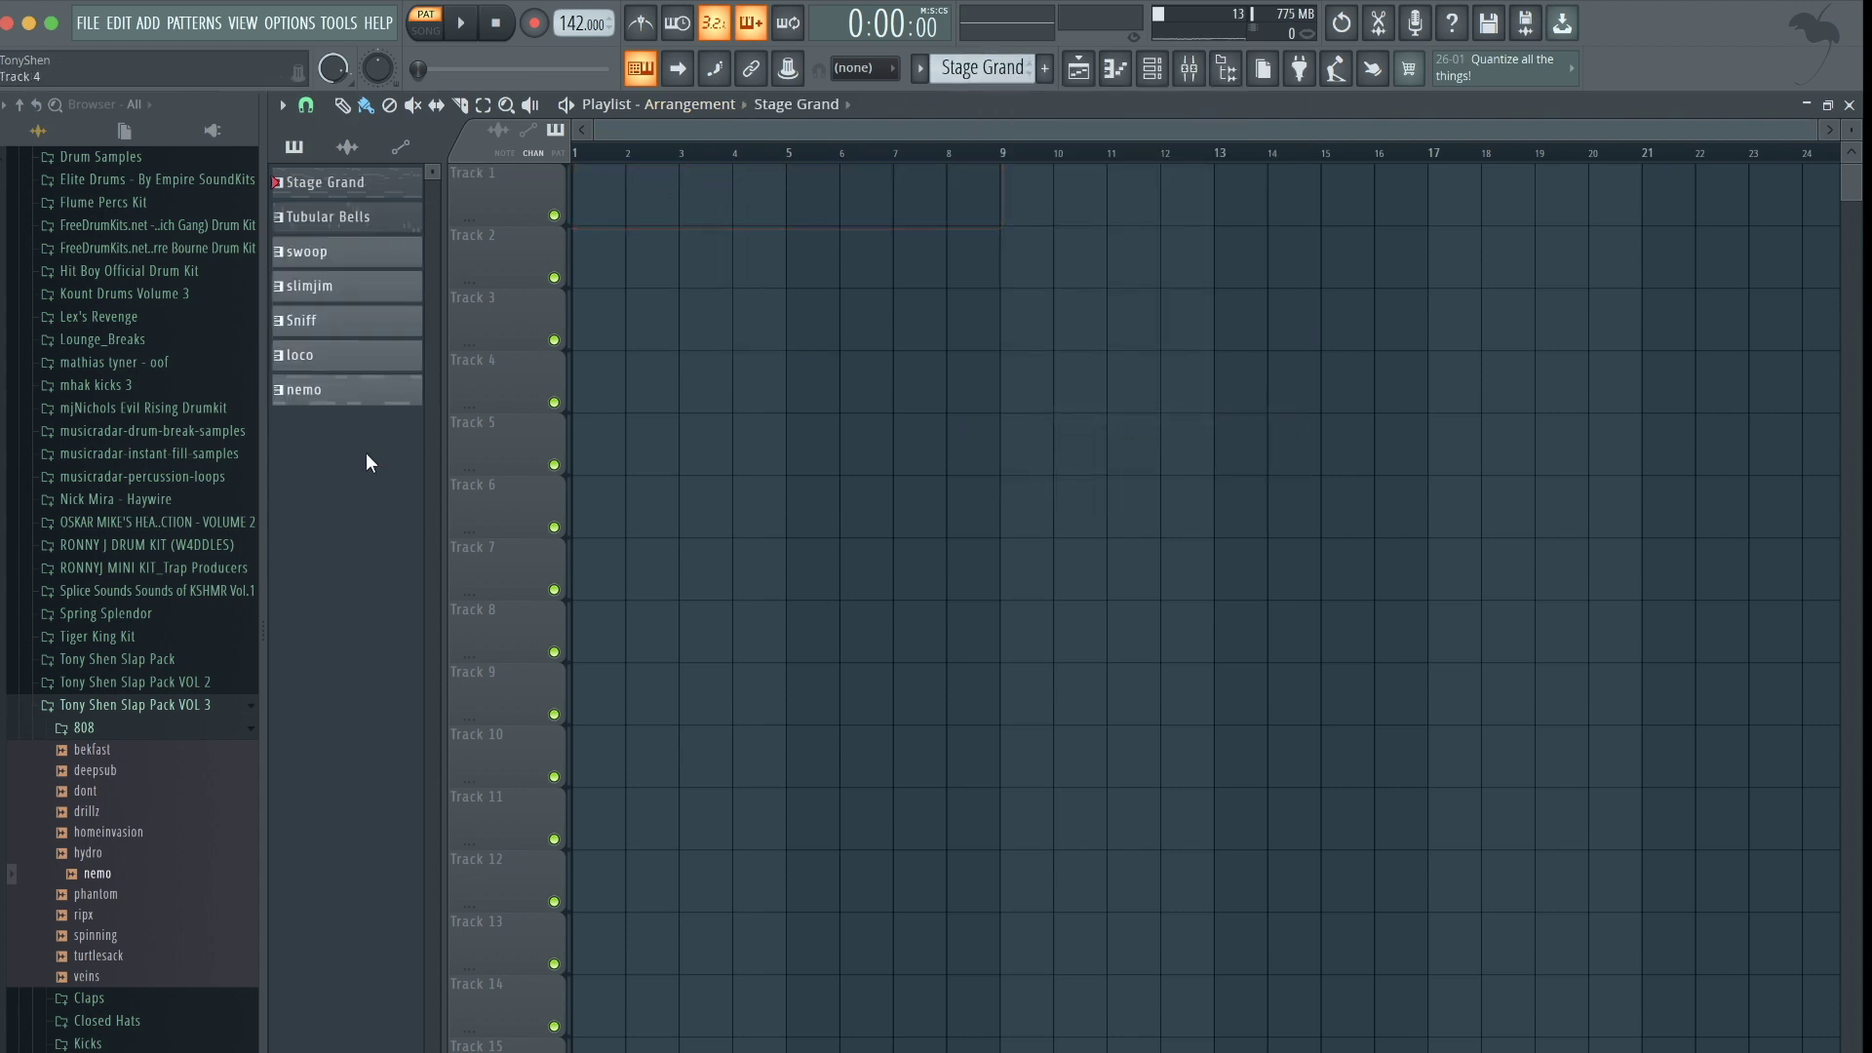
Arrange Stage Grand on Track 1 from bar 1, and the Tubular Bells through nemo patterns on Tracks 2–7 from bar 9
left_click(339, 216)
left_click(304, 388)
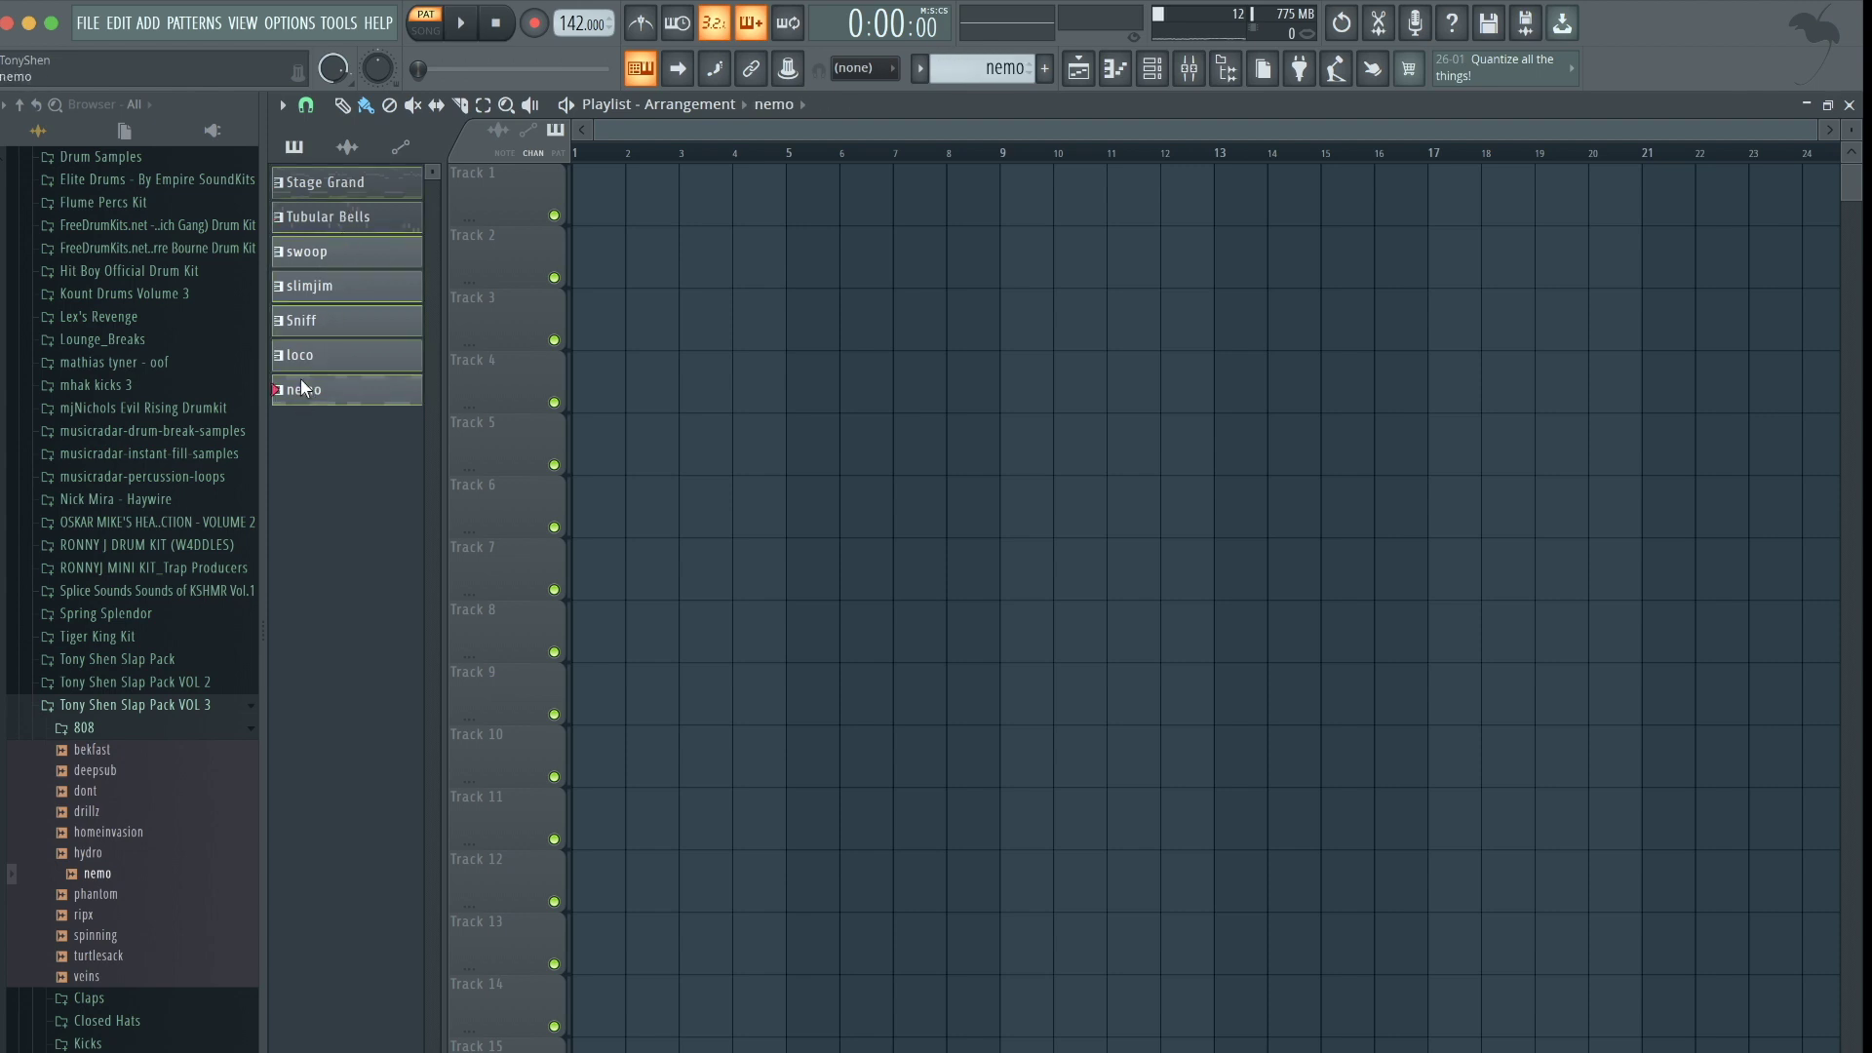
left_click_drag(349, 175, 581, 202)
left_click(1099, 503, "ctrl")
left_click_drag(1020, 718, 1023, 267)
left_click(927, 302)
scroll(921, 300, "down", 3, "ctrl")
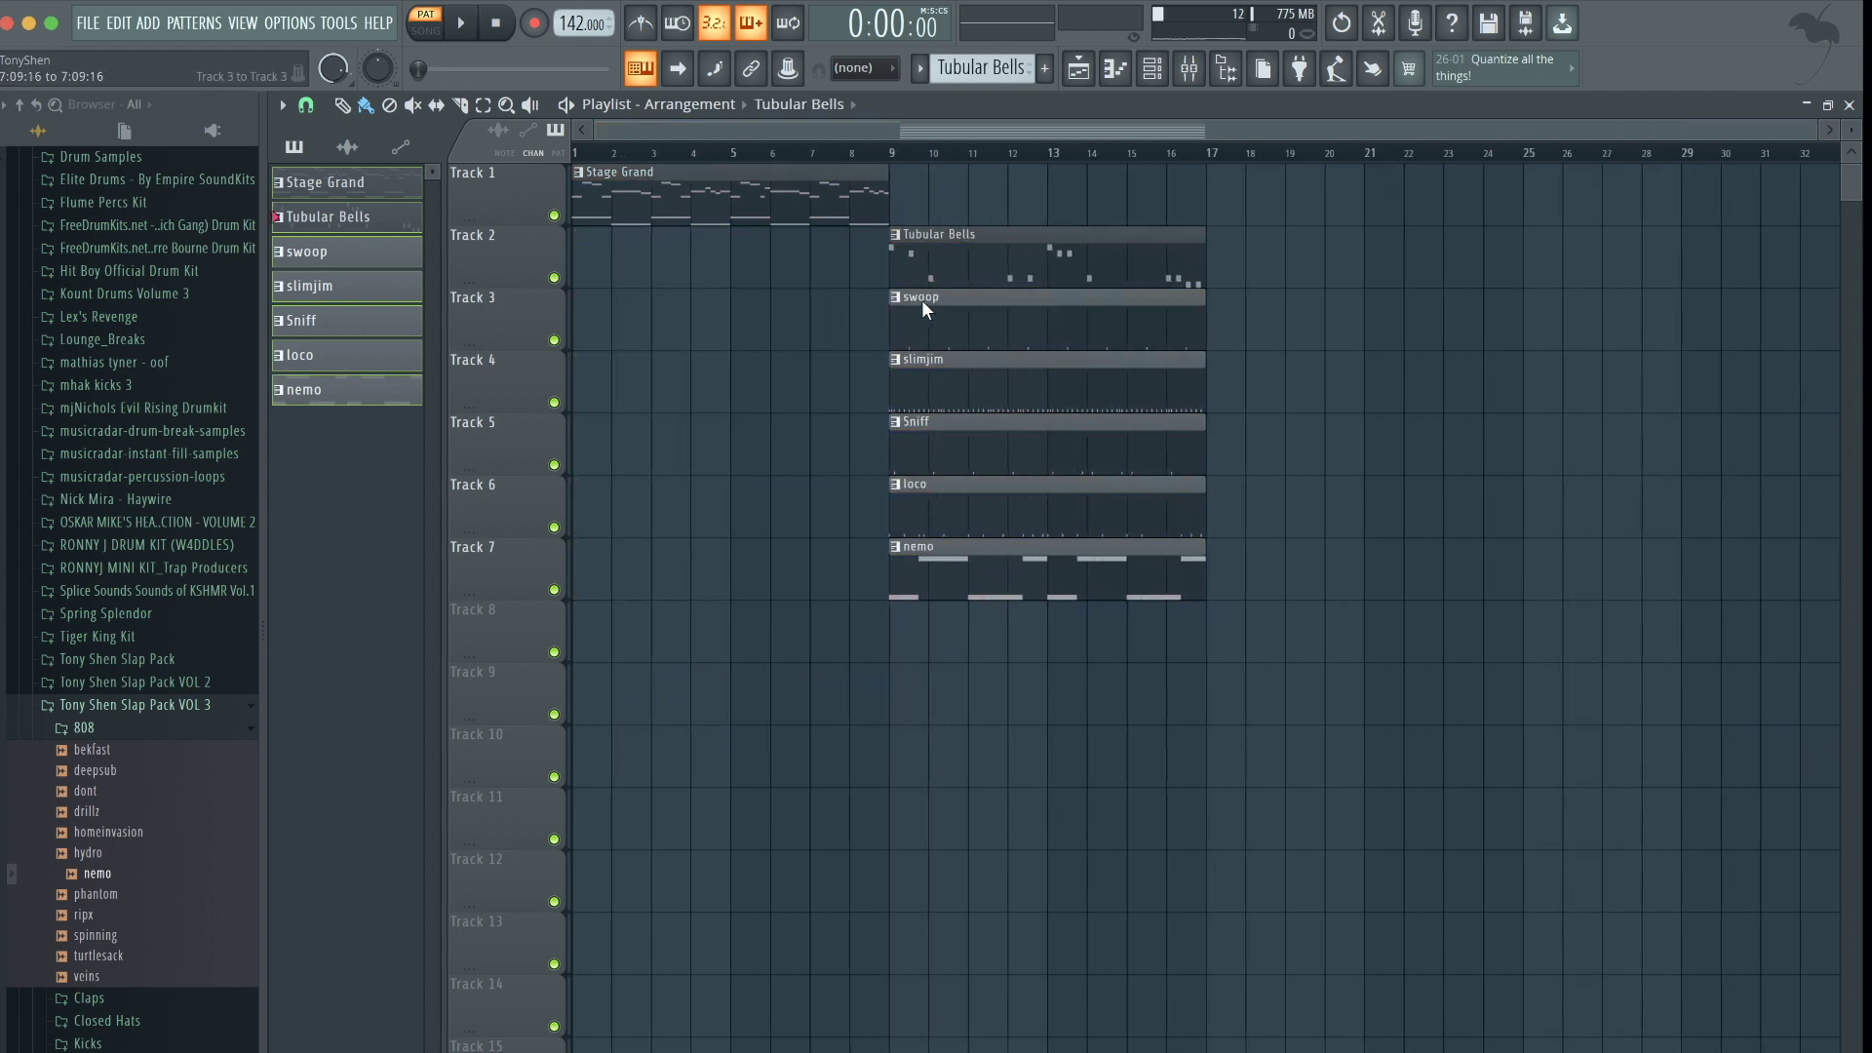
Copy the Stage Grand clip to bar 9 on Track 1, and move the Tubular Bells through nemo clips on Tracks 2–7 to bar 25
left_click_drag(614, 192, 932, 192)
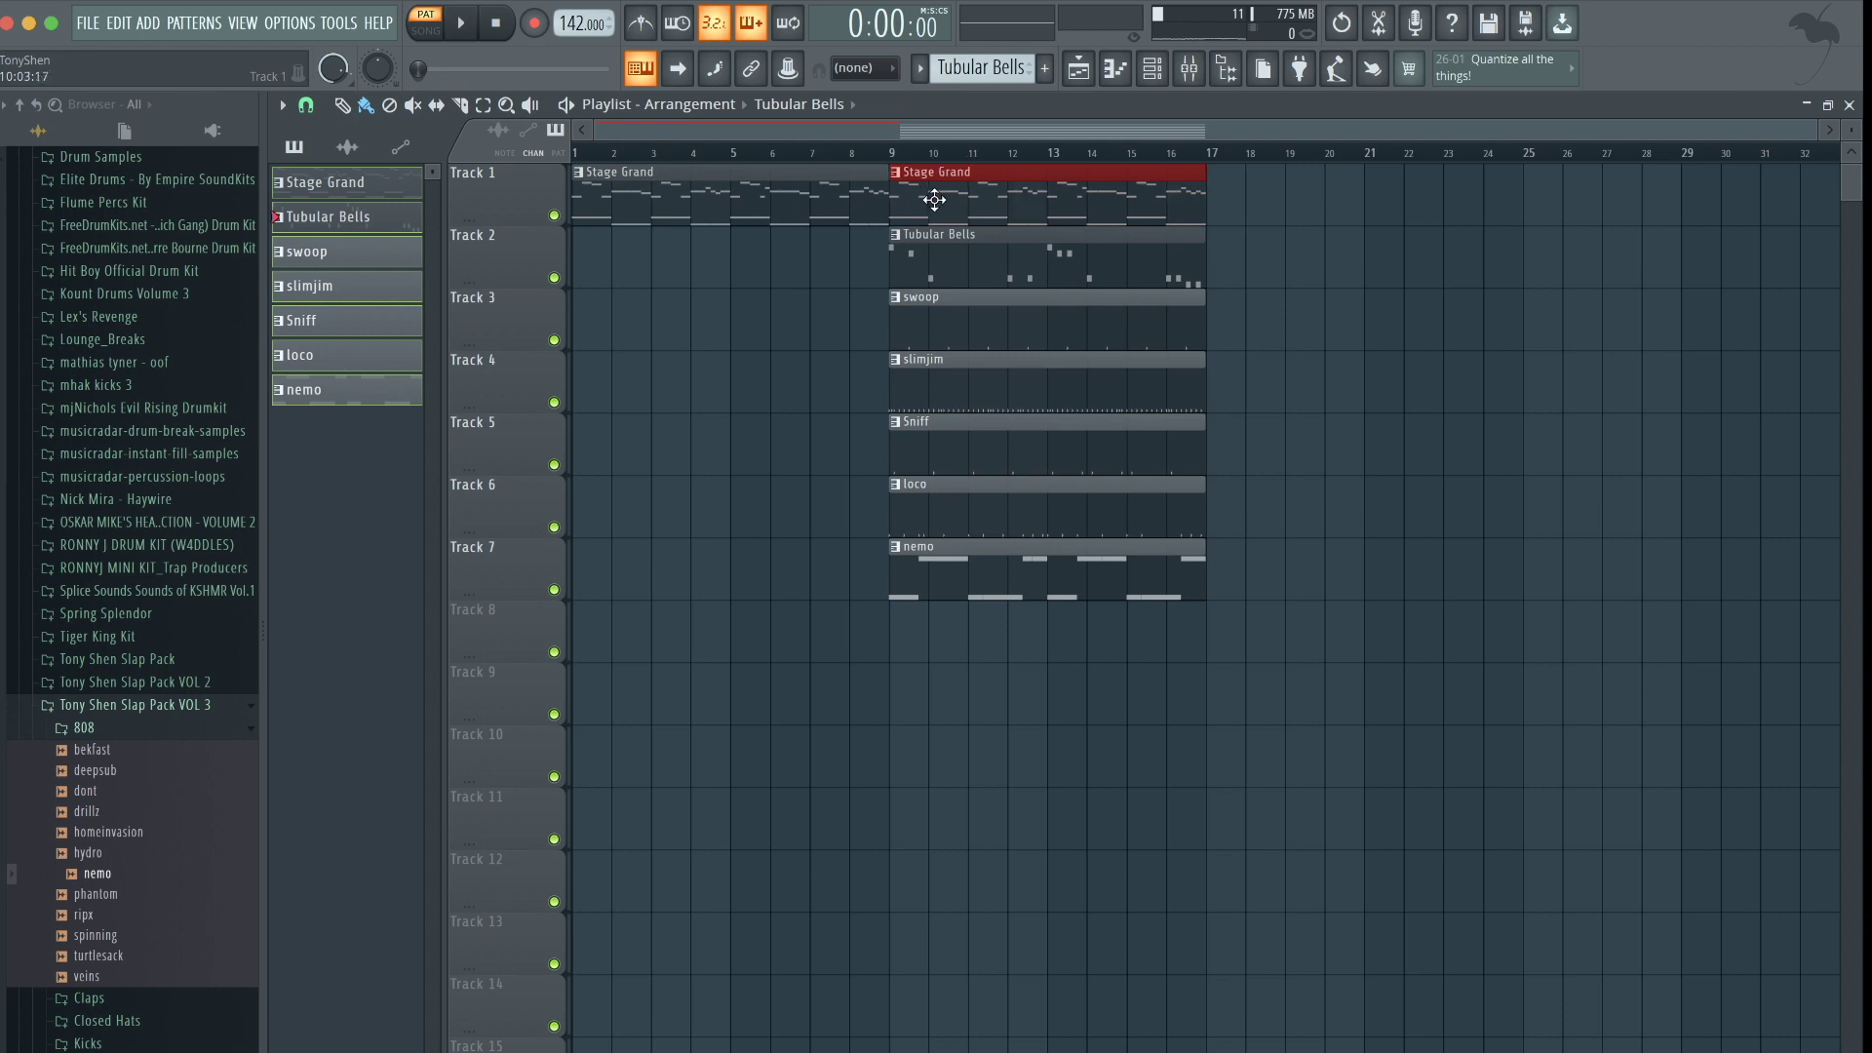
left_click(769, 379, "ctrl")
left_click_drag(1331, 661, 858, 278)
left_click_drag(1011, 262, 1640, 259)
Copy Stage Grand to bar 17 on Track 1, and swoop, slimjim and Sniff to bars 9 and 17 on Tracks 3–5
left_click_drag(999, 205, 1740, 448)
left_click(1532, 431)
left_click_drag(1533, 431, 1521, 285)
left_click_drag(1618, 342, 1313, 314)
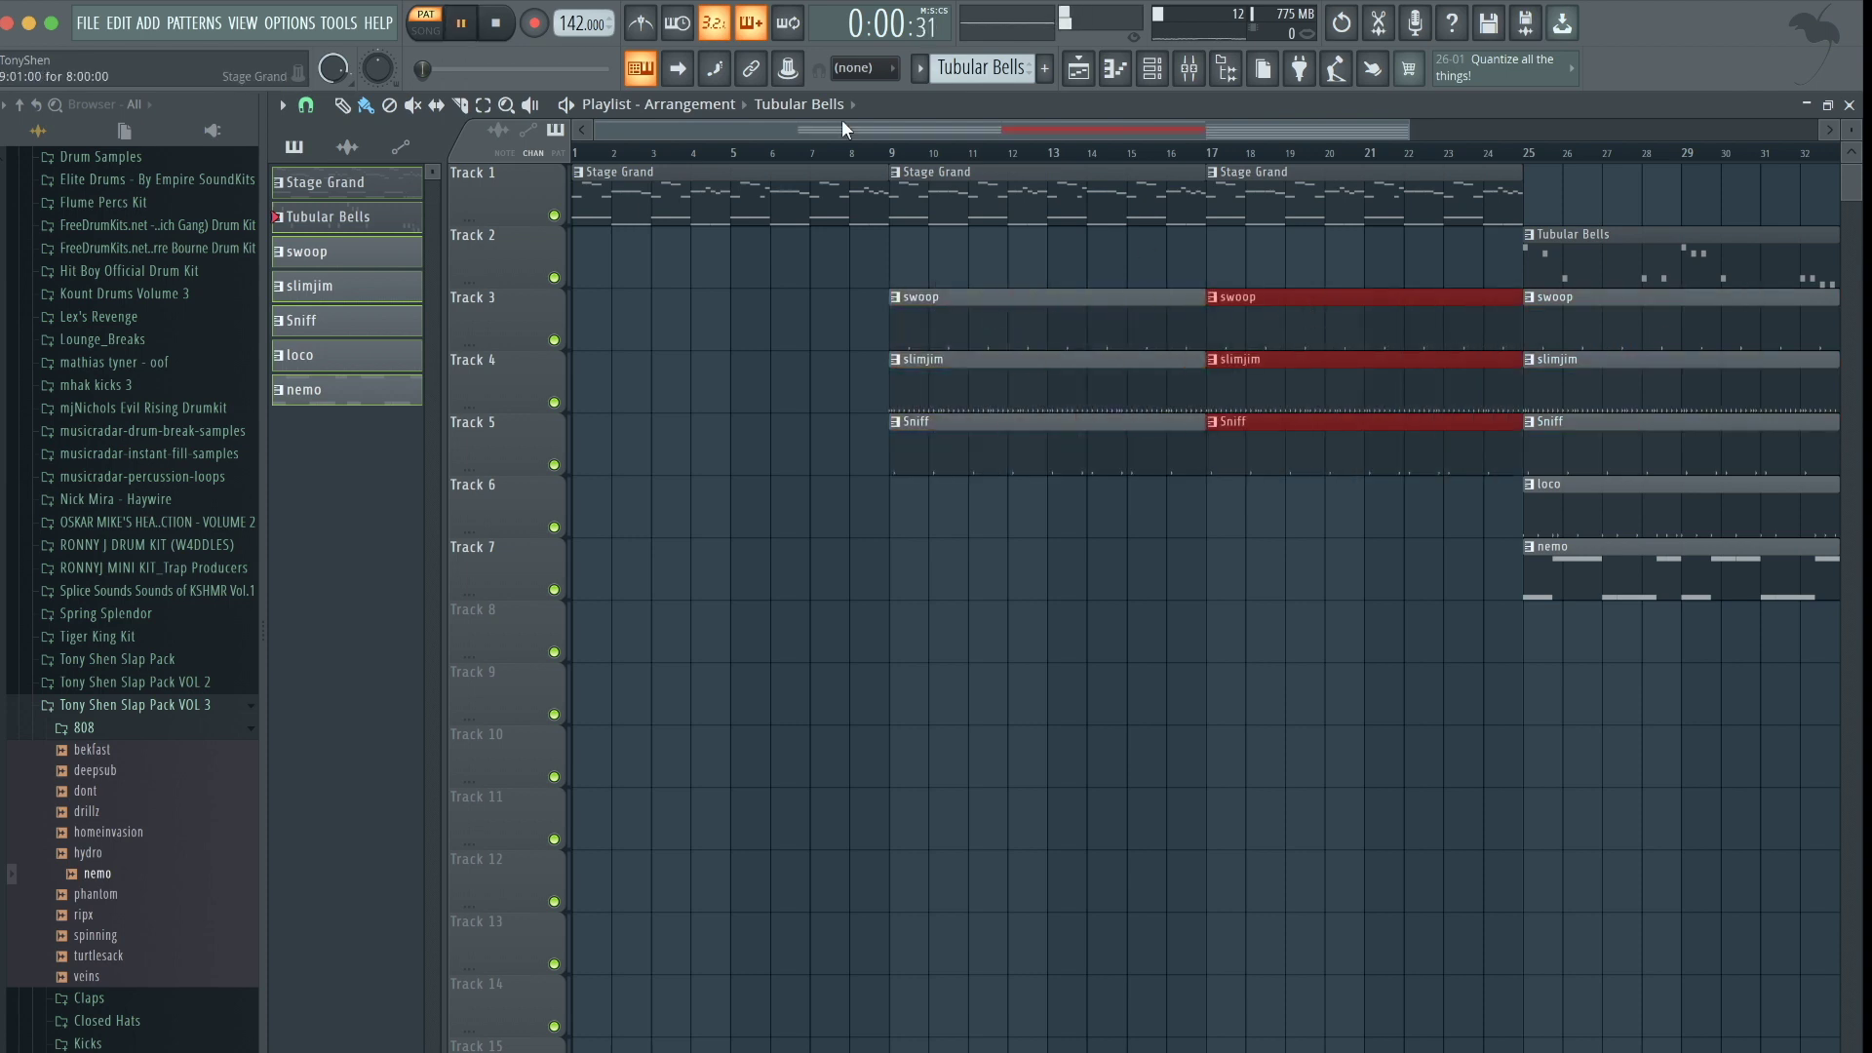
Play the song from bar 9 while copying nemo to bars 9 and 17 on Track 7 and loco to bar 17 on Track 6
left_click(890, 154)
left_click(868, 236)
scroll(868, 236, "down", 3)
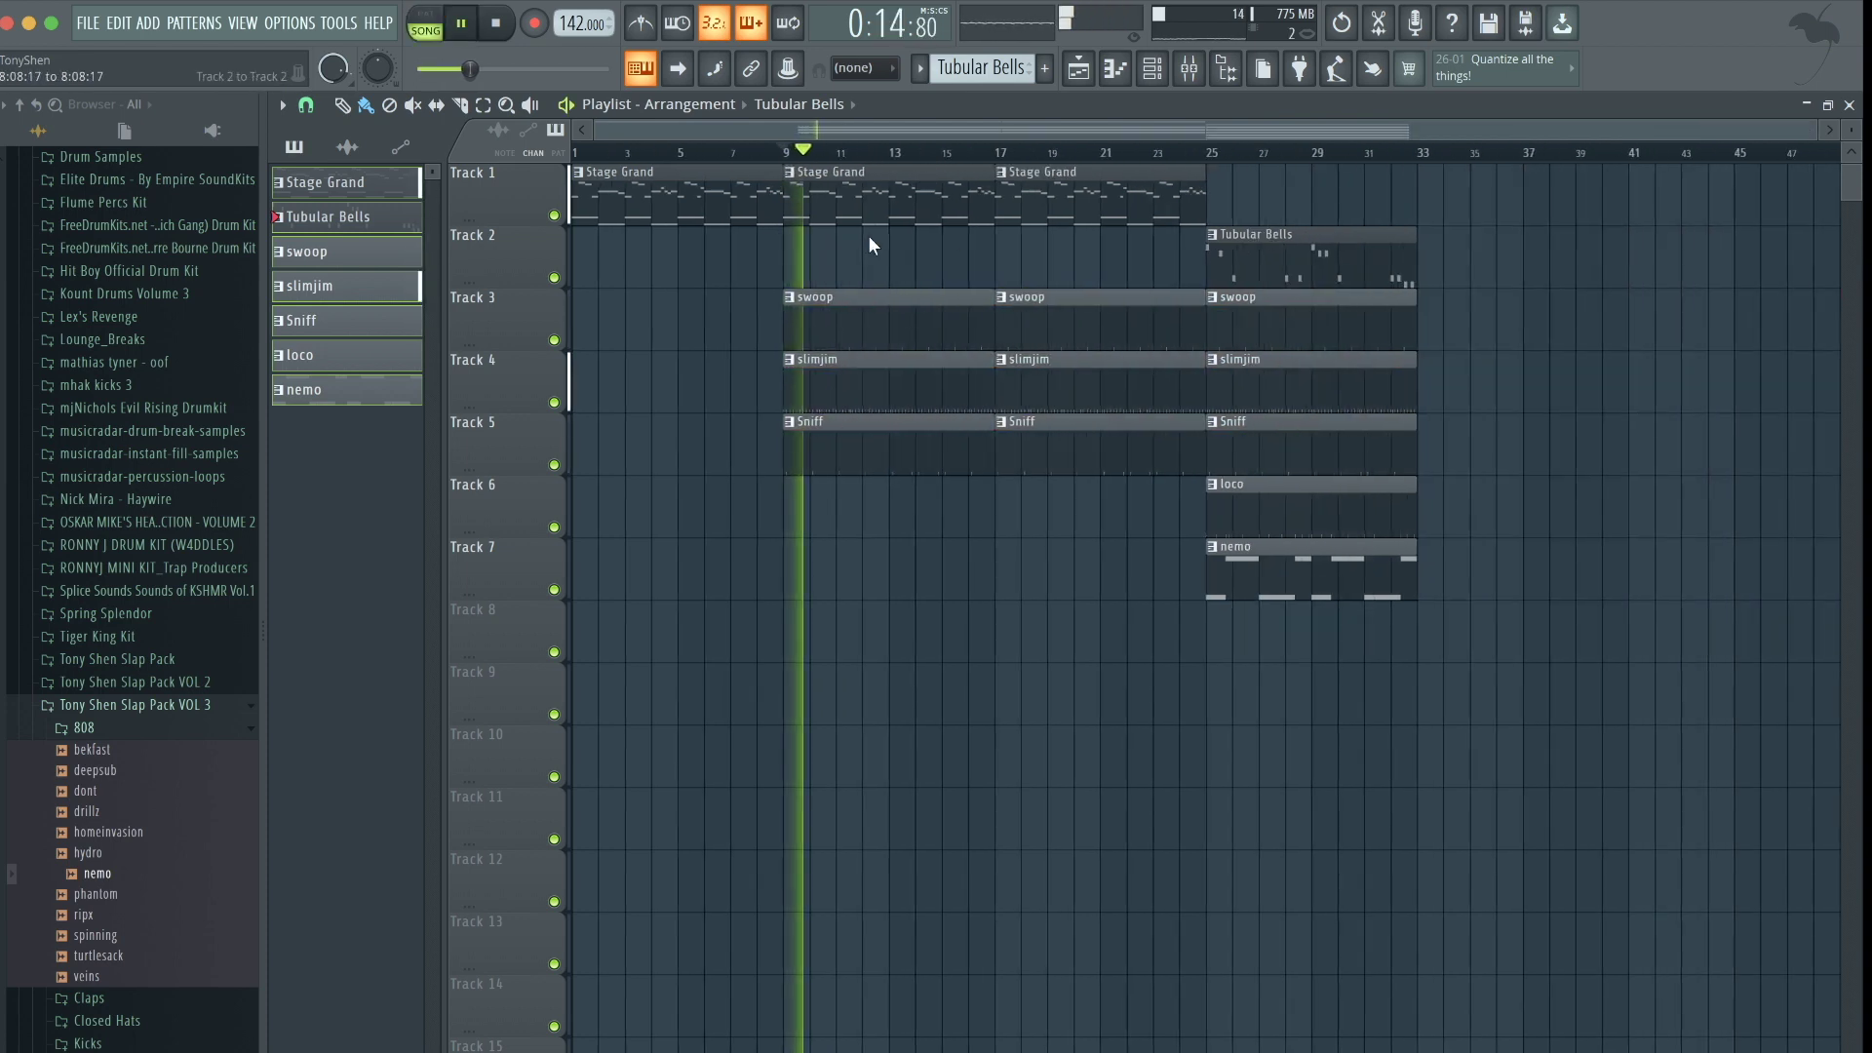
left_click_drag(1296, 571, 1073, 565)
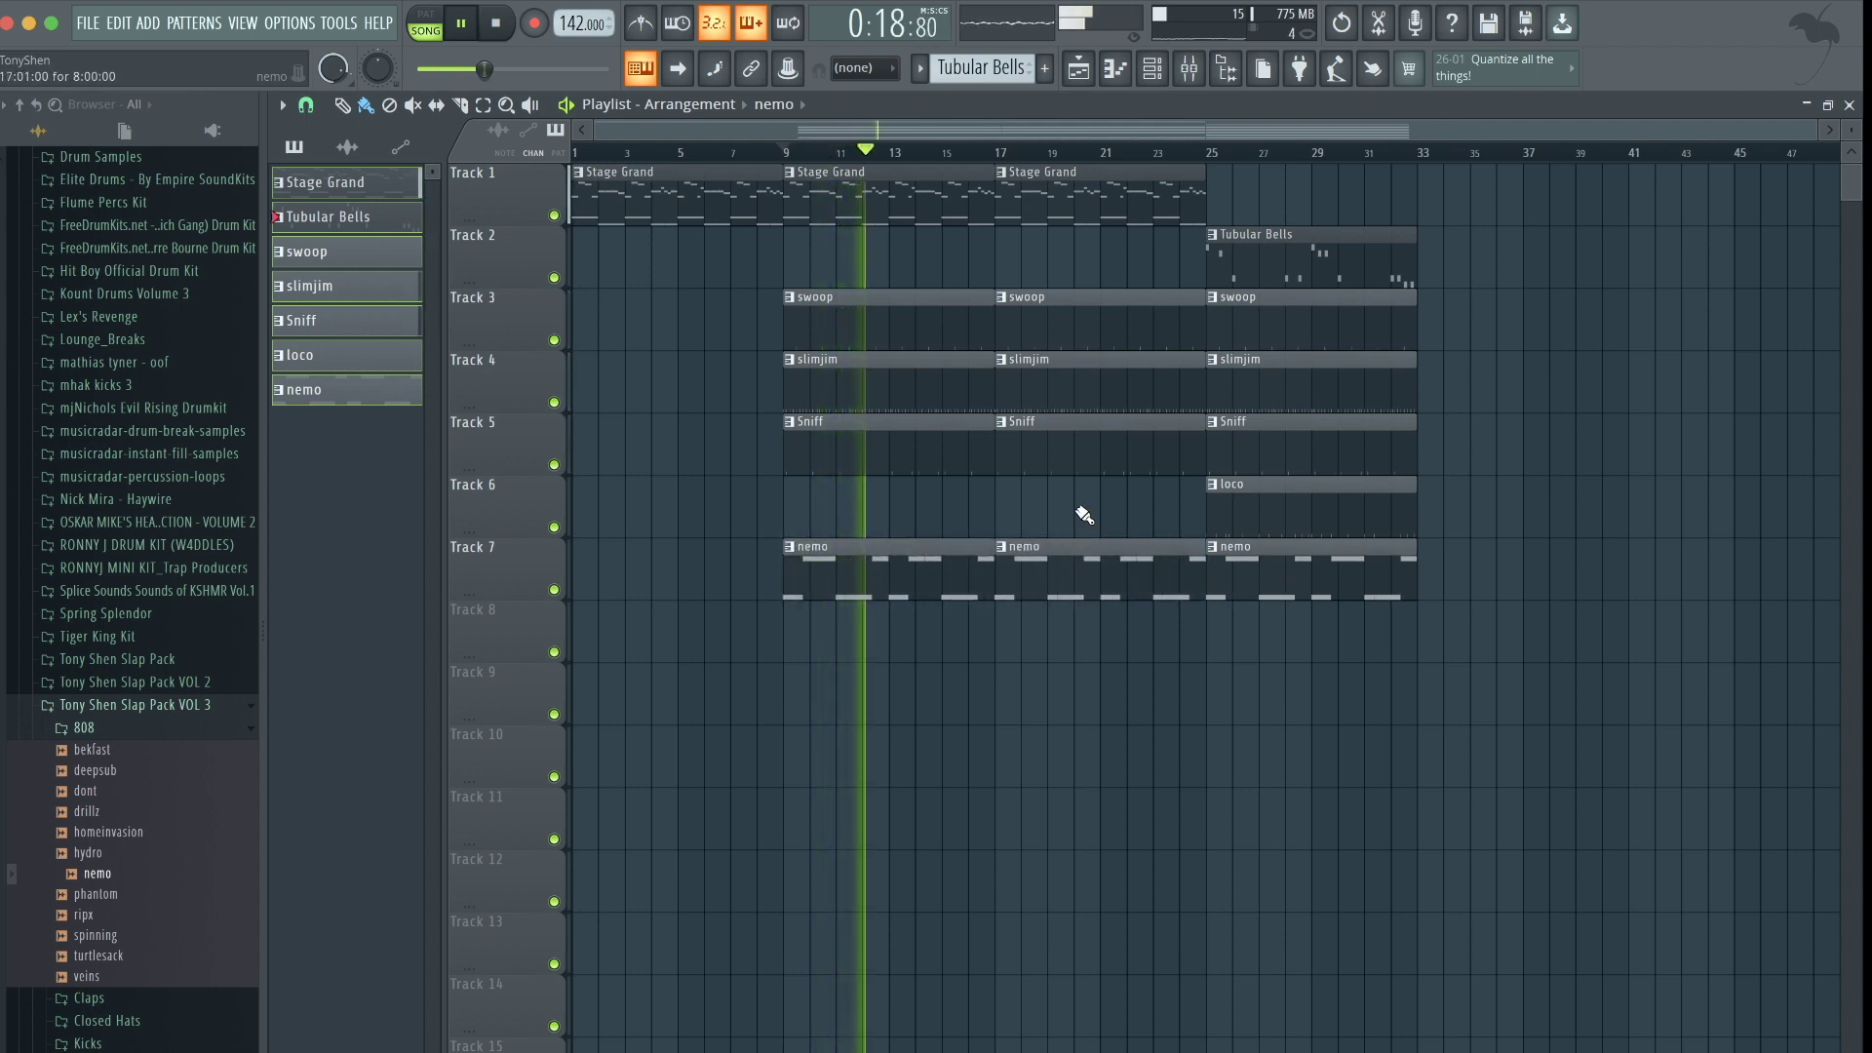
left_click_drag(1287, 521, 1074, 520)
Add Stage Grand at bars 25 and 33 on Track 1, and copy the bar 25 clips on Tracks 2–7 to bar 33
left_click_drag(1265, 222, 1300, 188)
left_click_drag(1399, 683, 1471, 259)
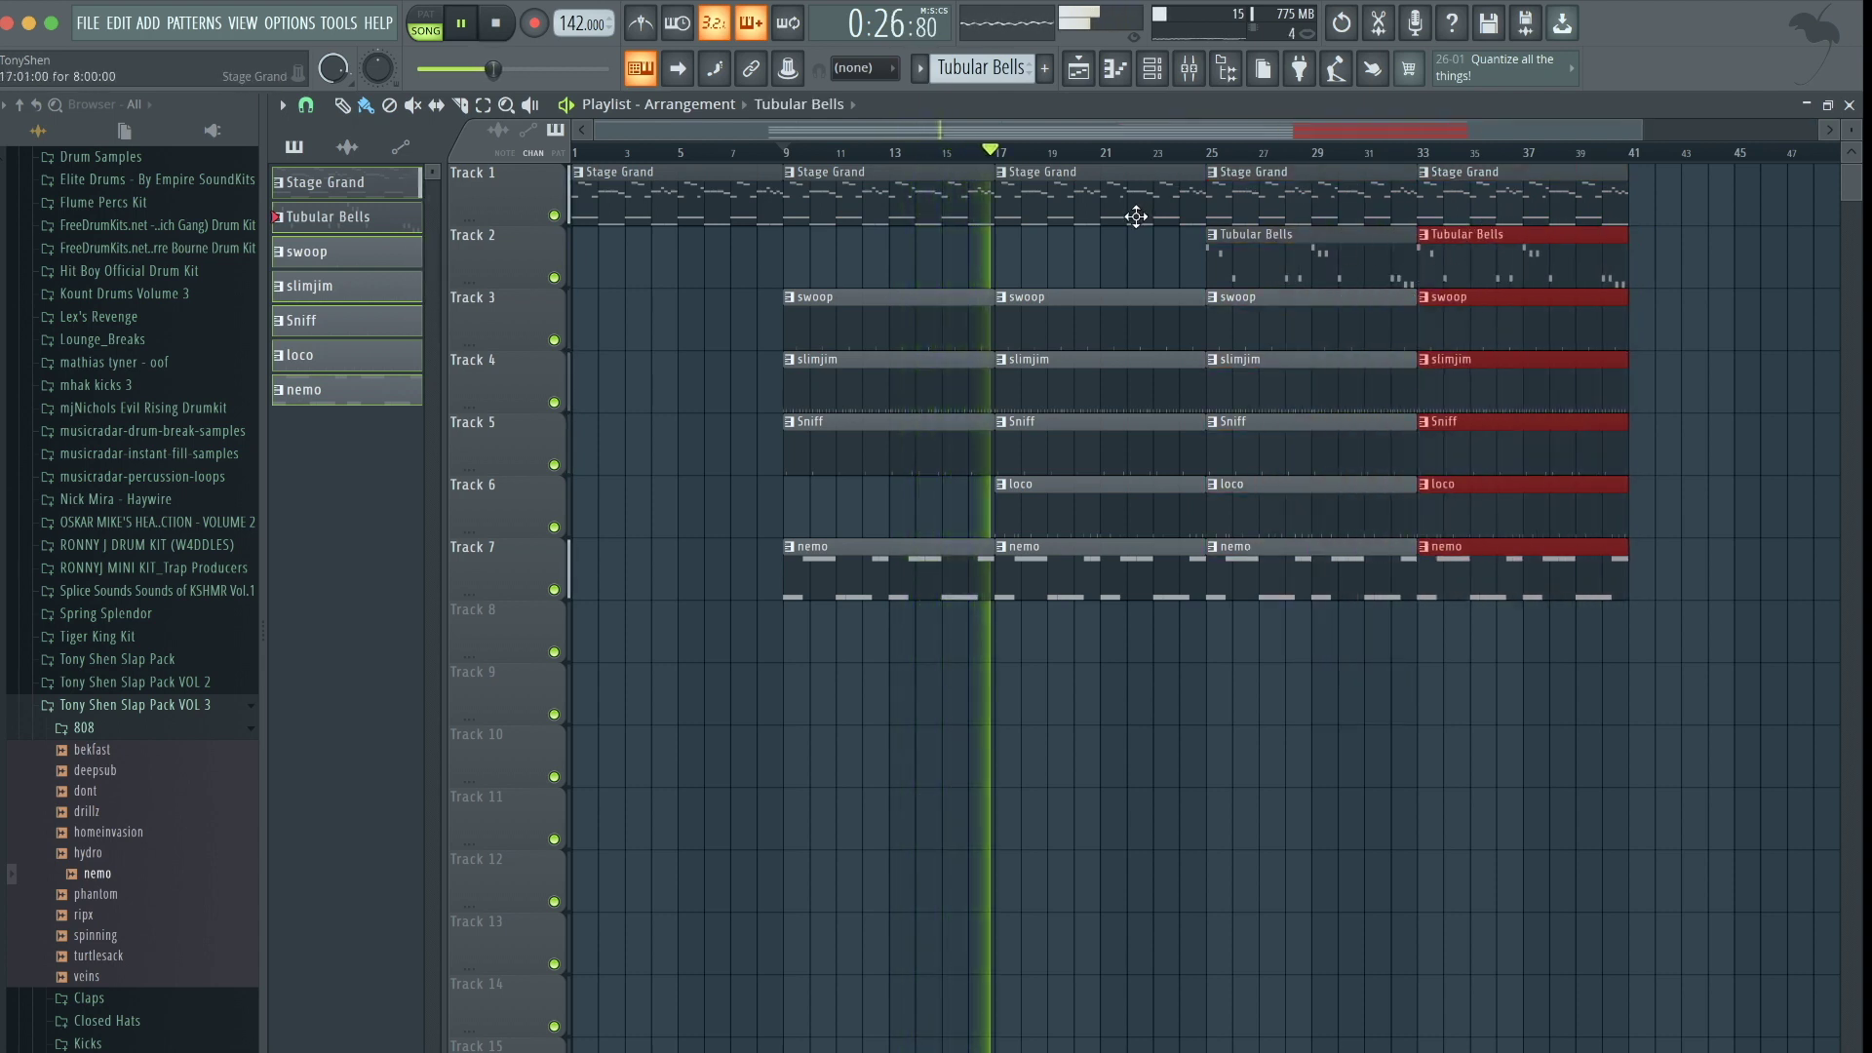
left_click(1060, 305)
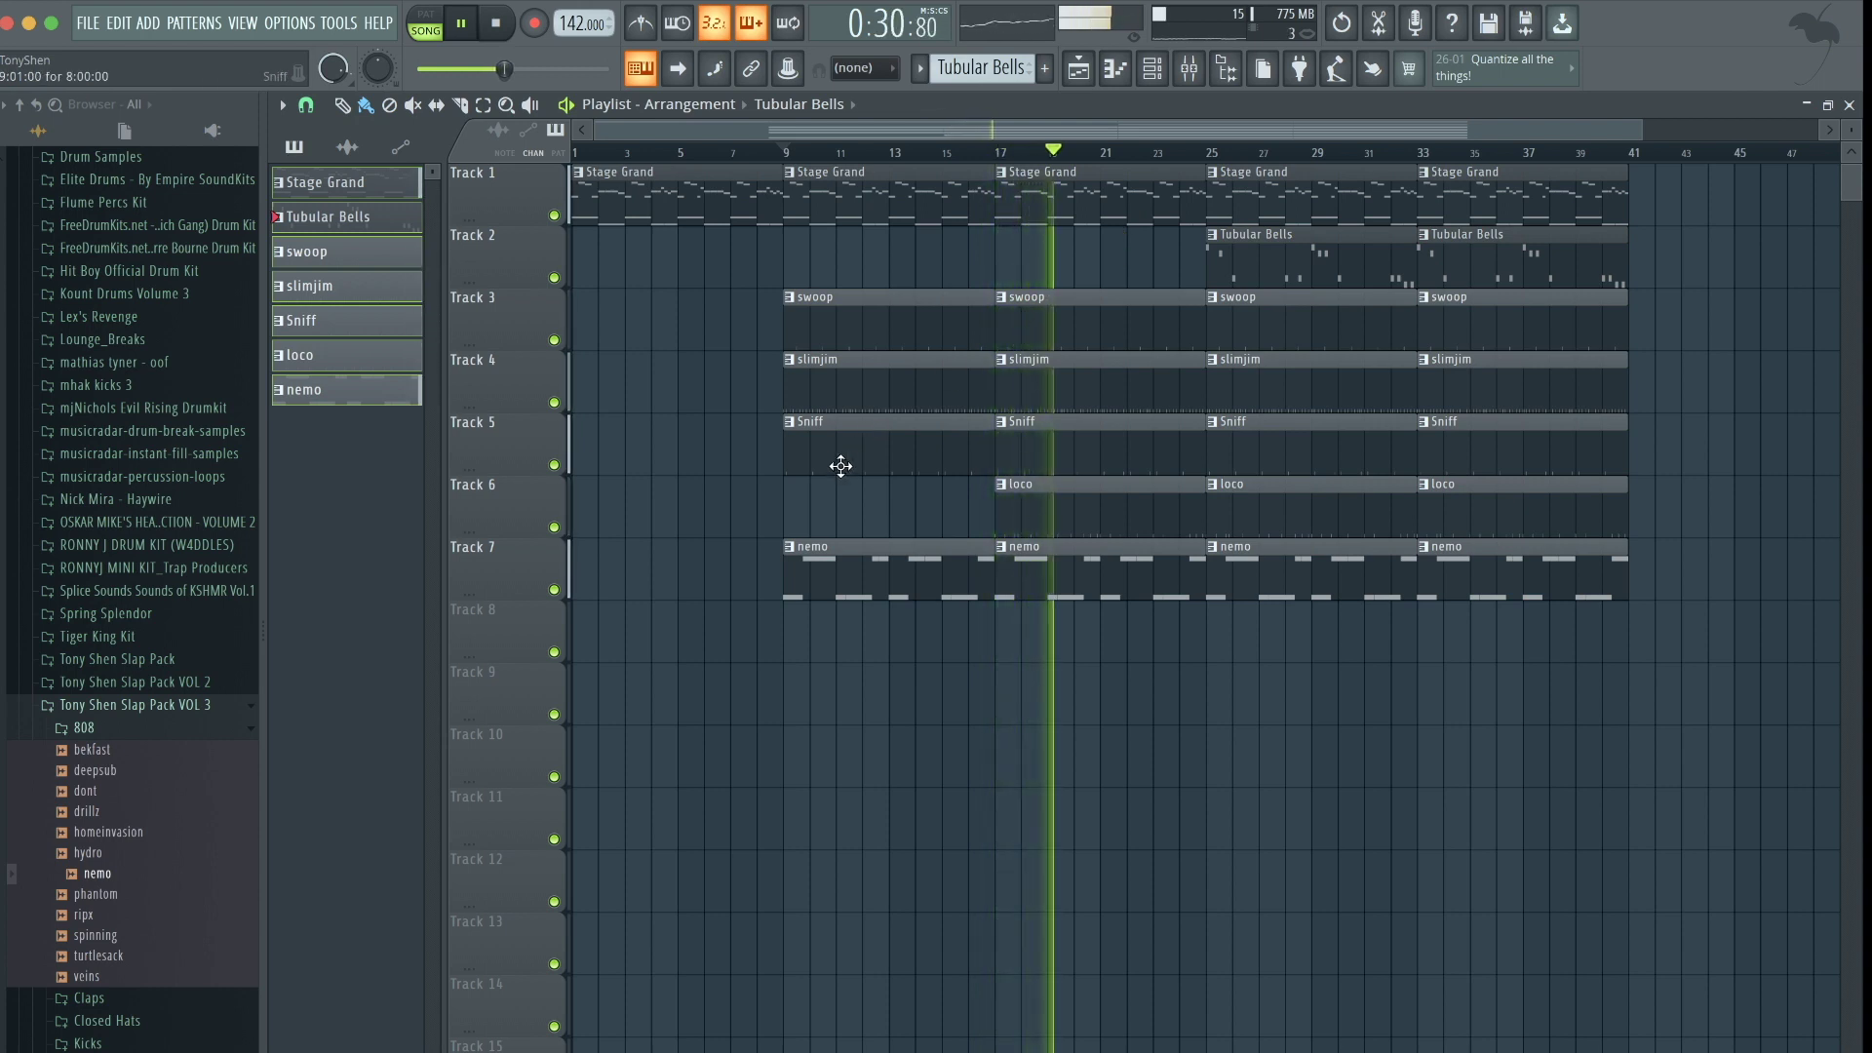
Delete the Sniff, loco, slimjim and swoop clips in the section starting at bar 25
right_click(1307, 459)
right_click(1304, 493)
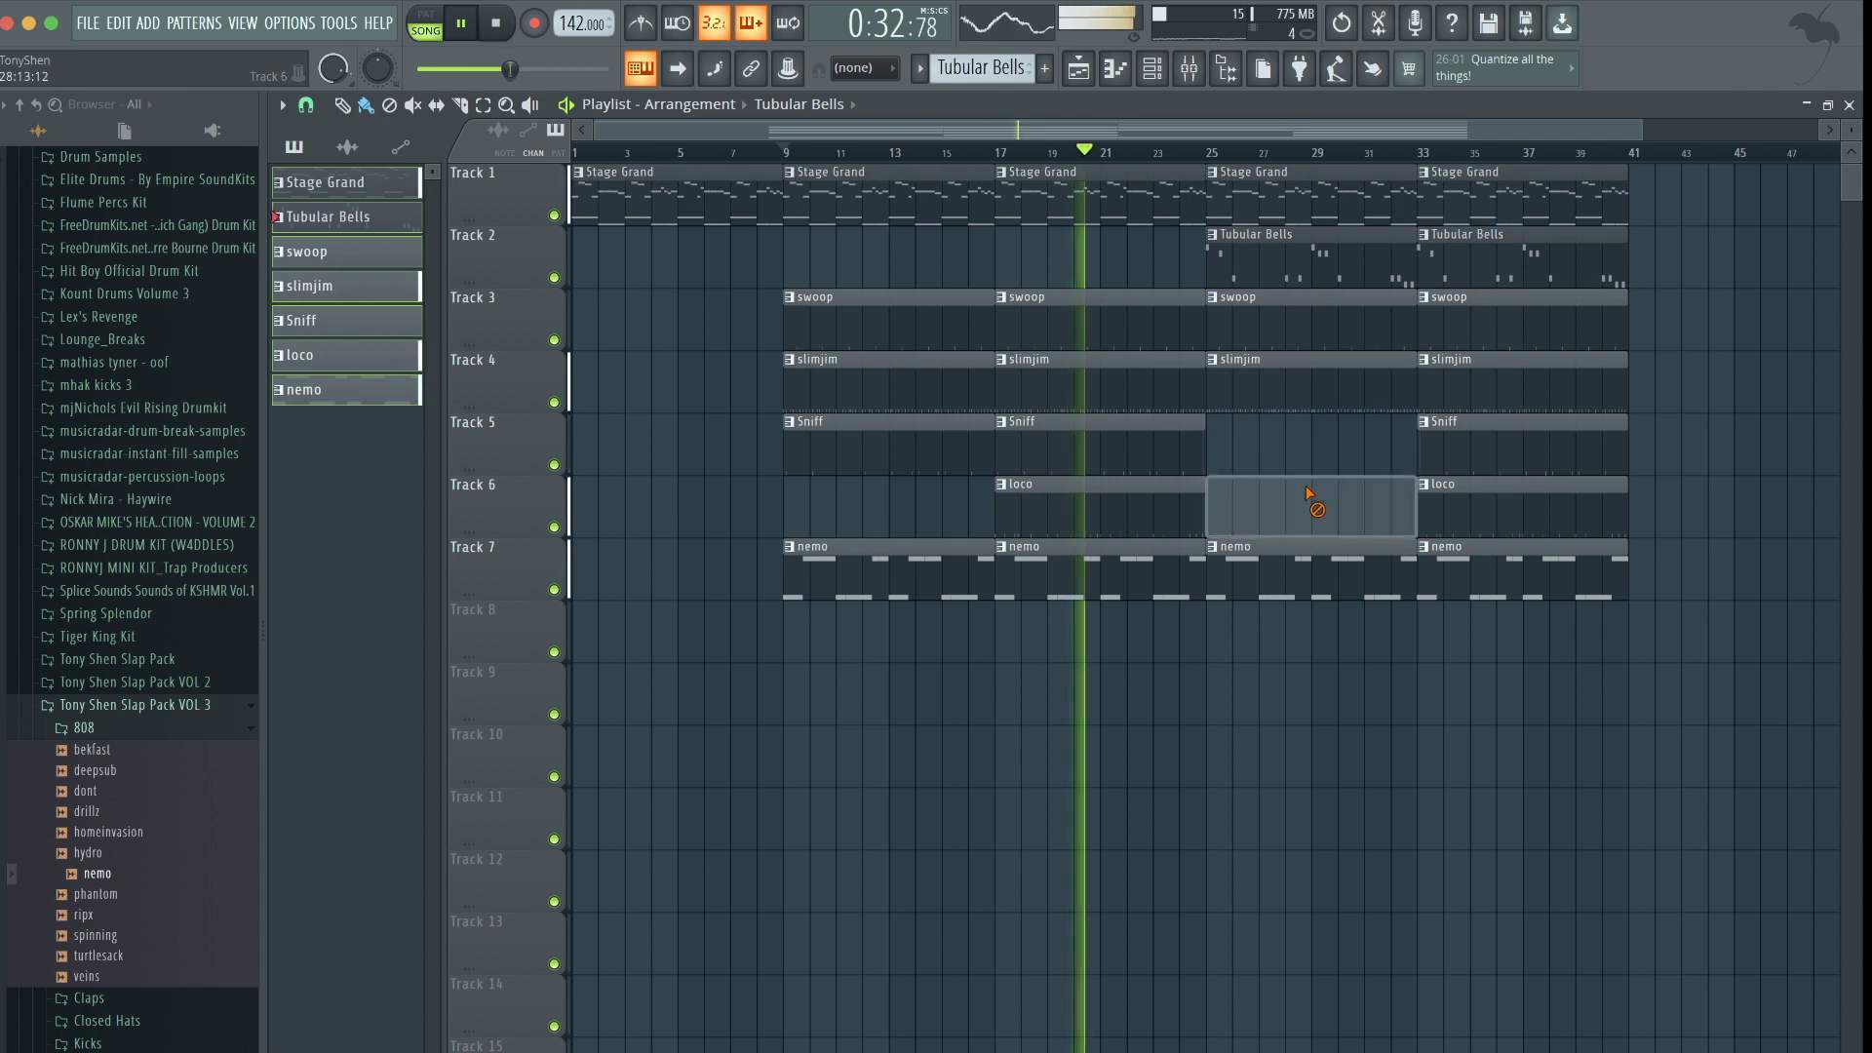
right_click(1306, 385)
right_click(1306, 332)
Duplicate the arrangement of bars 9–40 directly after itself from bar 41, and delete the nemo clip at bar 41 on Track 7
scroll(1307, 343, "right", 3)
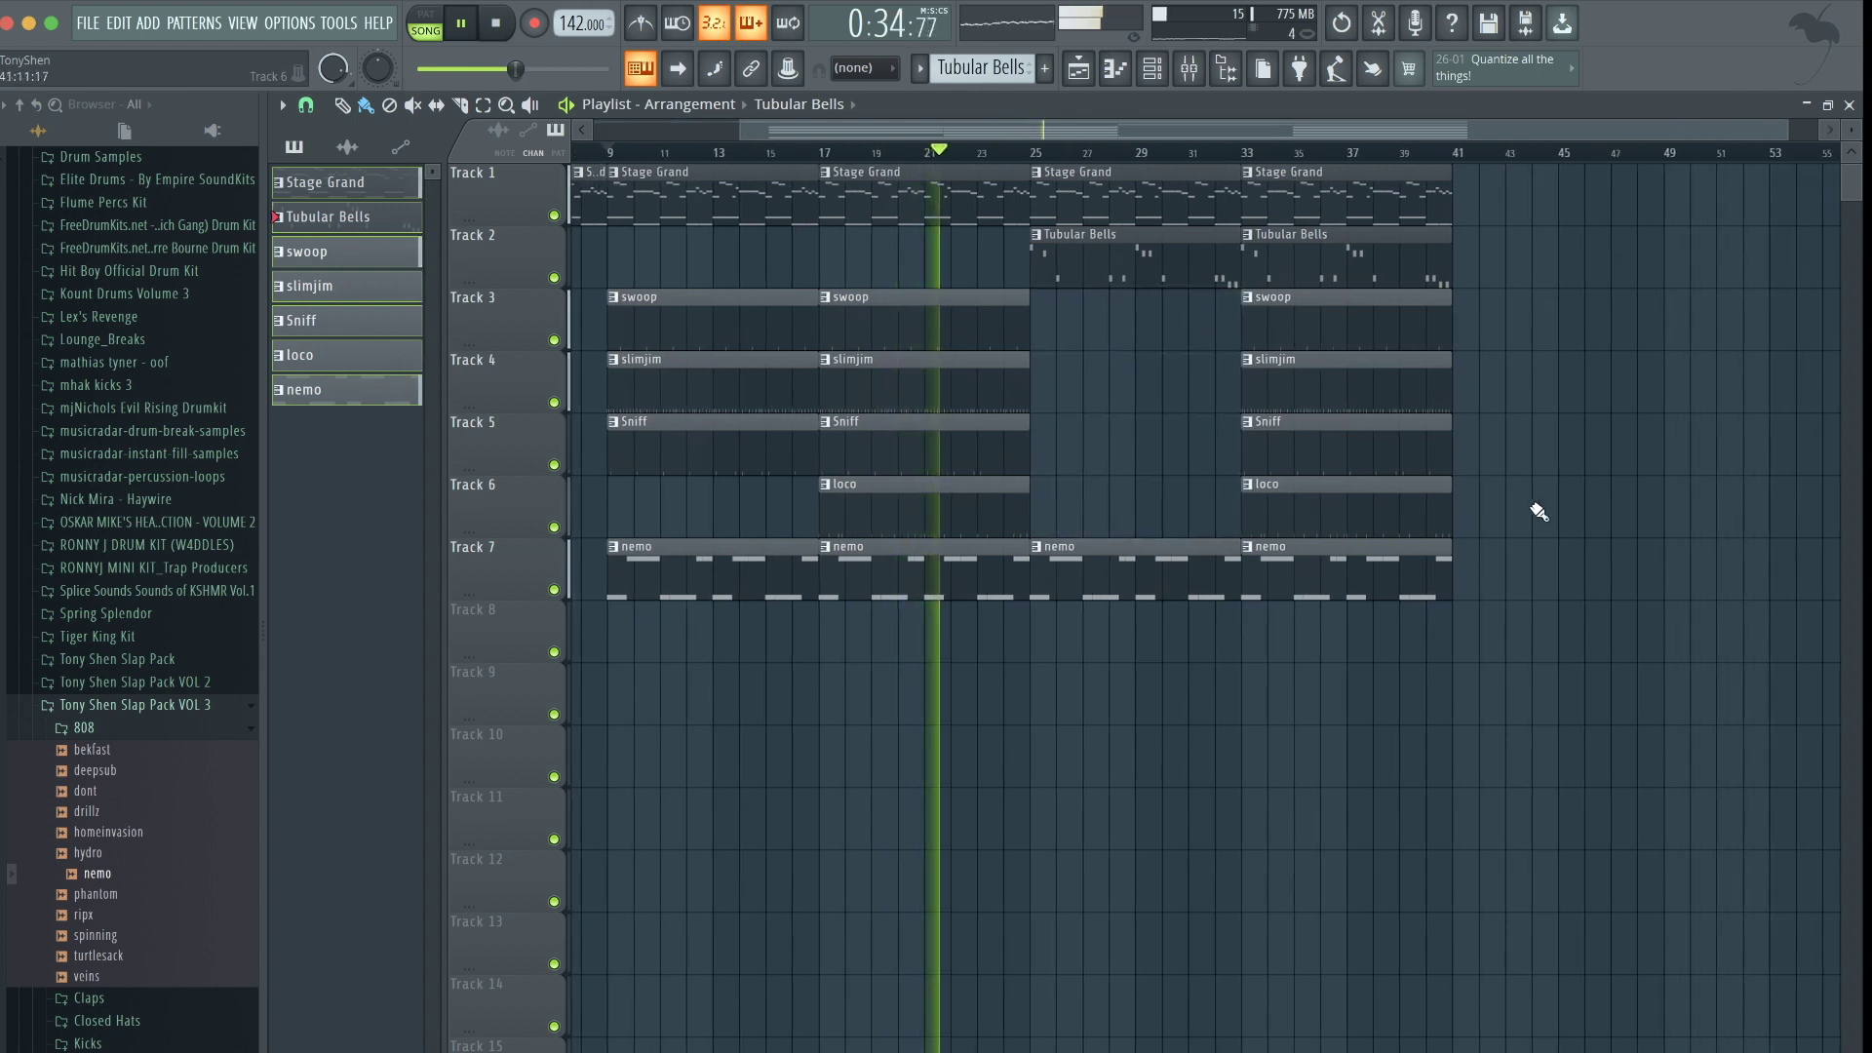
scroll(1559, 515, "down", 2)
left_click_drag(1517, 660, 822, 192)
key("ctrl+b")
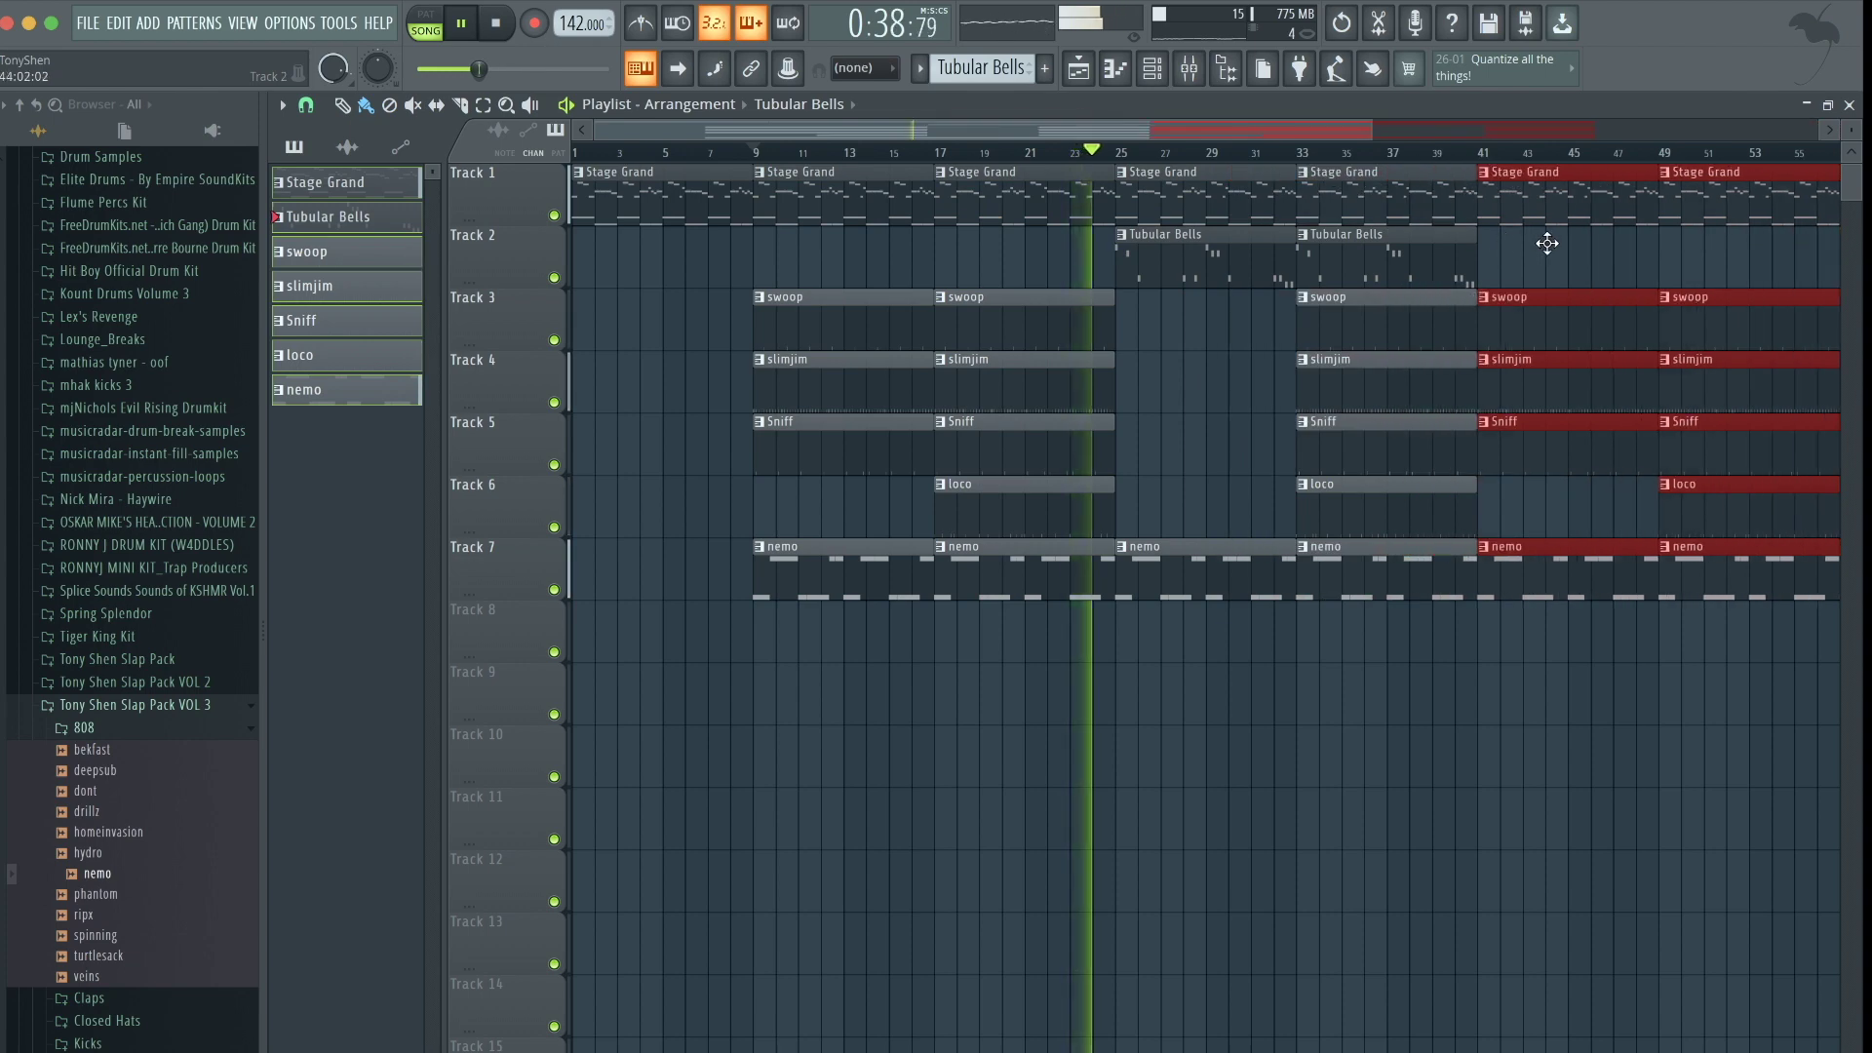
right_click(1537, 560)
scroll(1537, 647, "down", 1)
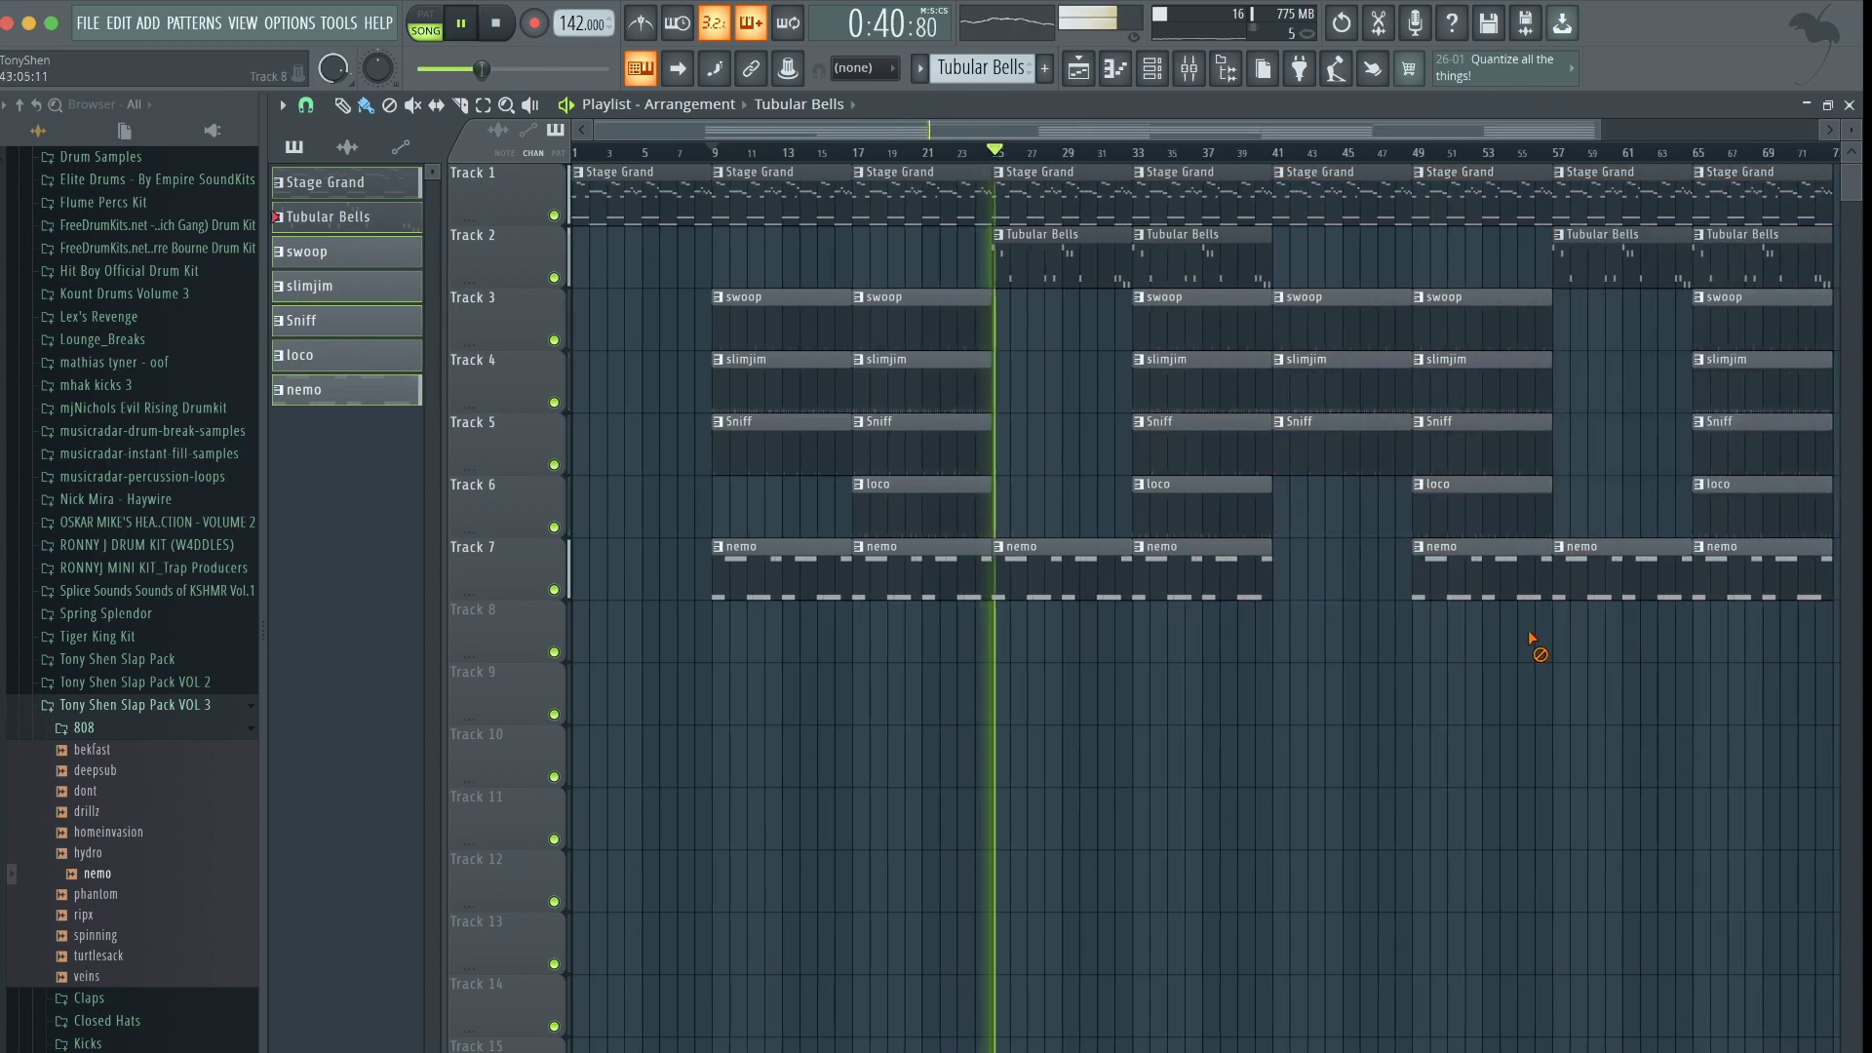
scroll(1318, 665, "down", 1)
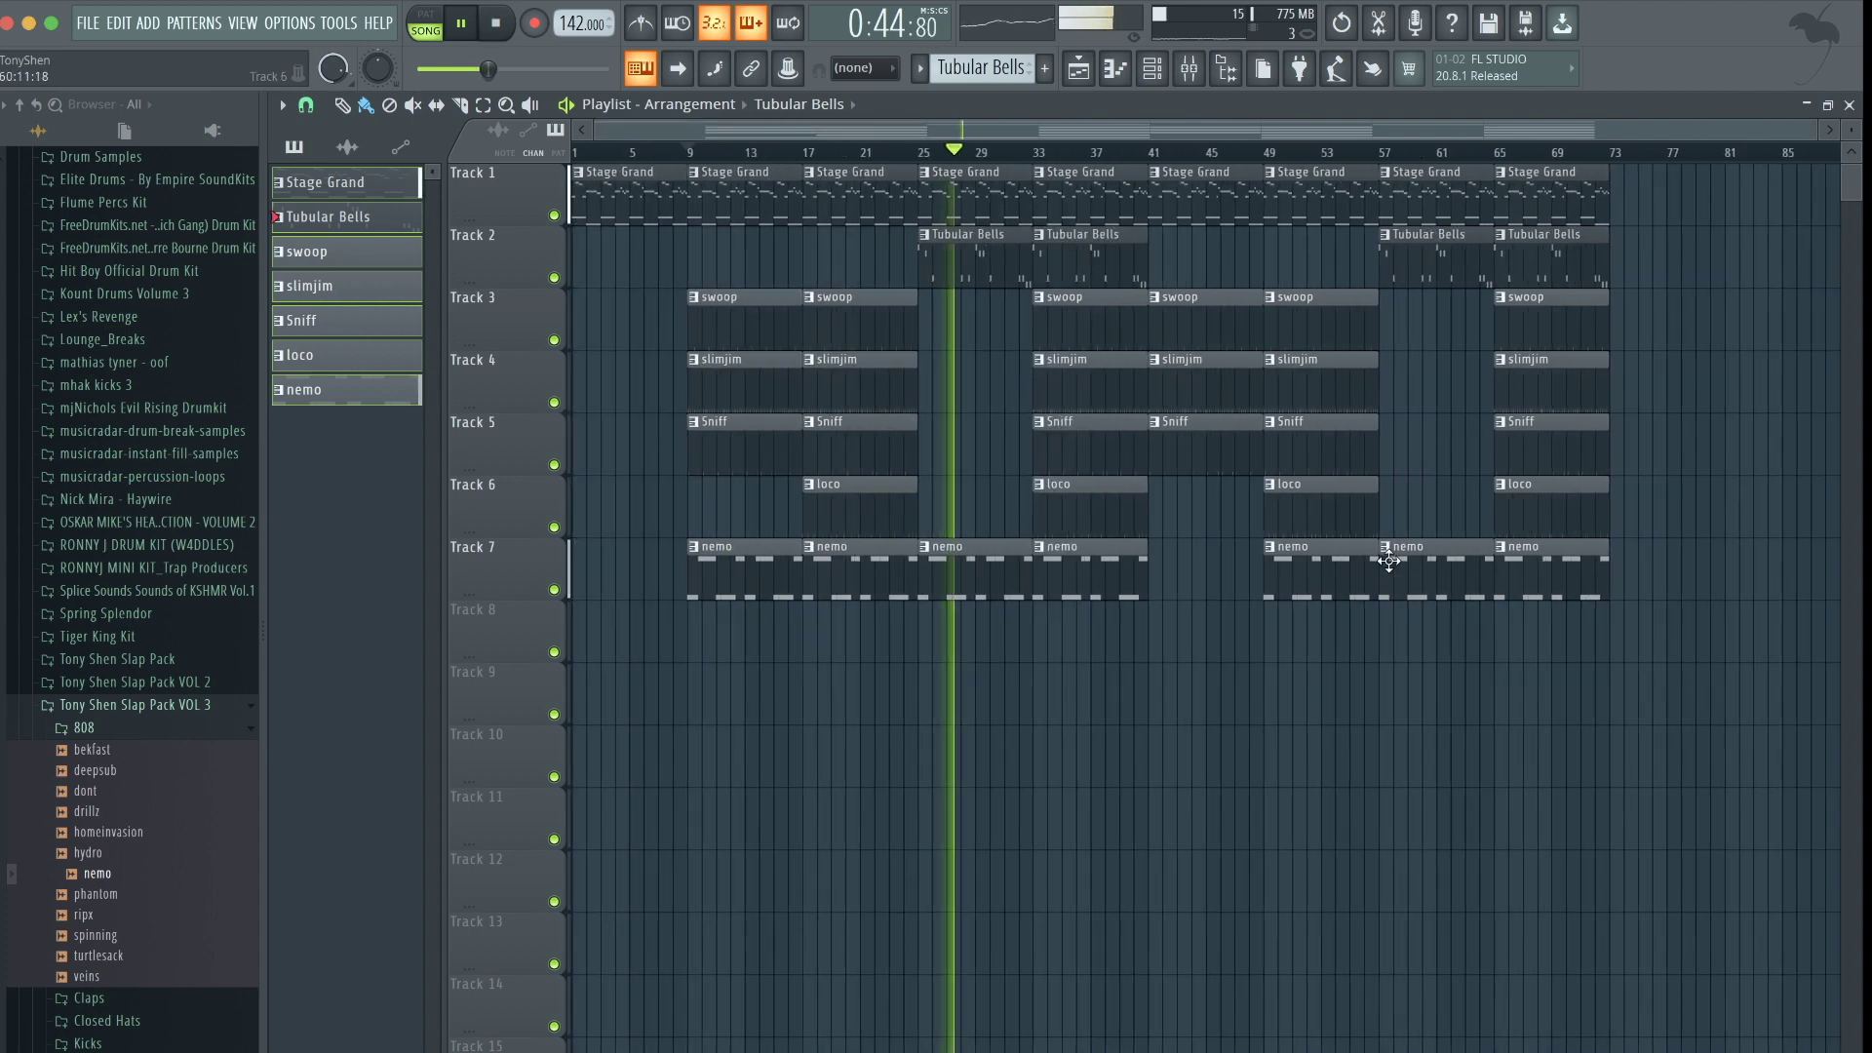
Copy the section from bars 41–56 to bar 73, and add a nemo clip at bar 73 on Track 7
left_click_drag(1353, 542, 1649, 238)
left_click(1804, 656)
left_click(1746, 550)
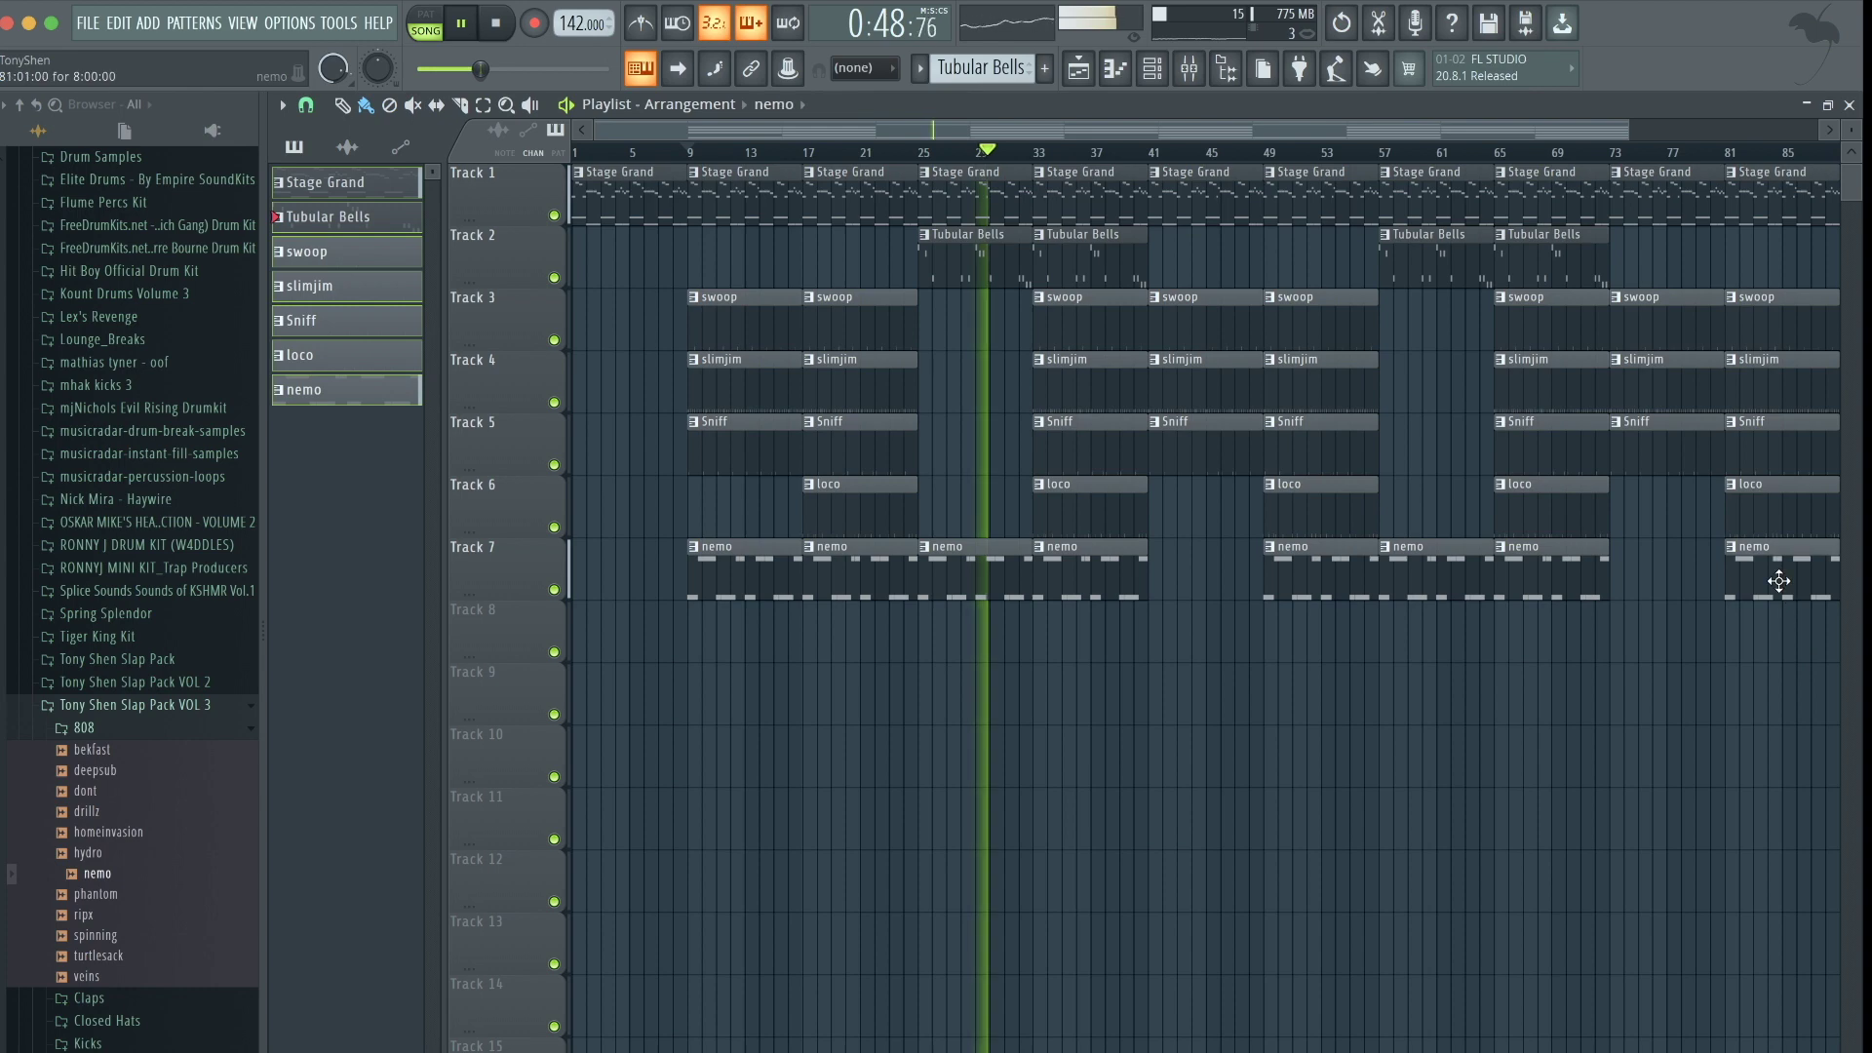
left_click_drag(1696, 575, 1663, 576)
Add an outro at bar 89 with Stage Grand on Track 1 and Tubular Bells on Track 2
scroll(1653, 518, "down", 2)
left_click_drag(1658, 285, 1620, 200)
key("ctrl+b")
left_click(1420, 234)
left_click(1663, 256)
left_click_drag(1687, 256, 1676, 257)
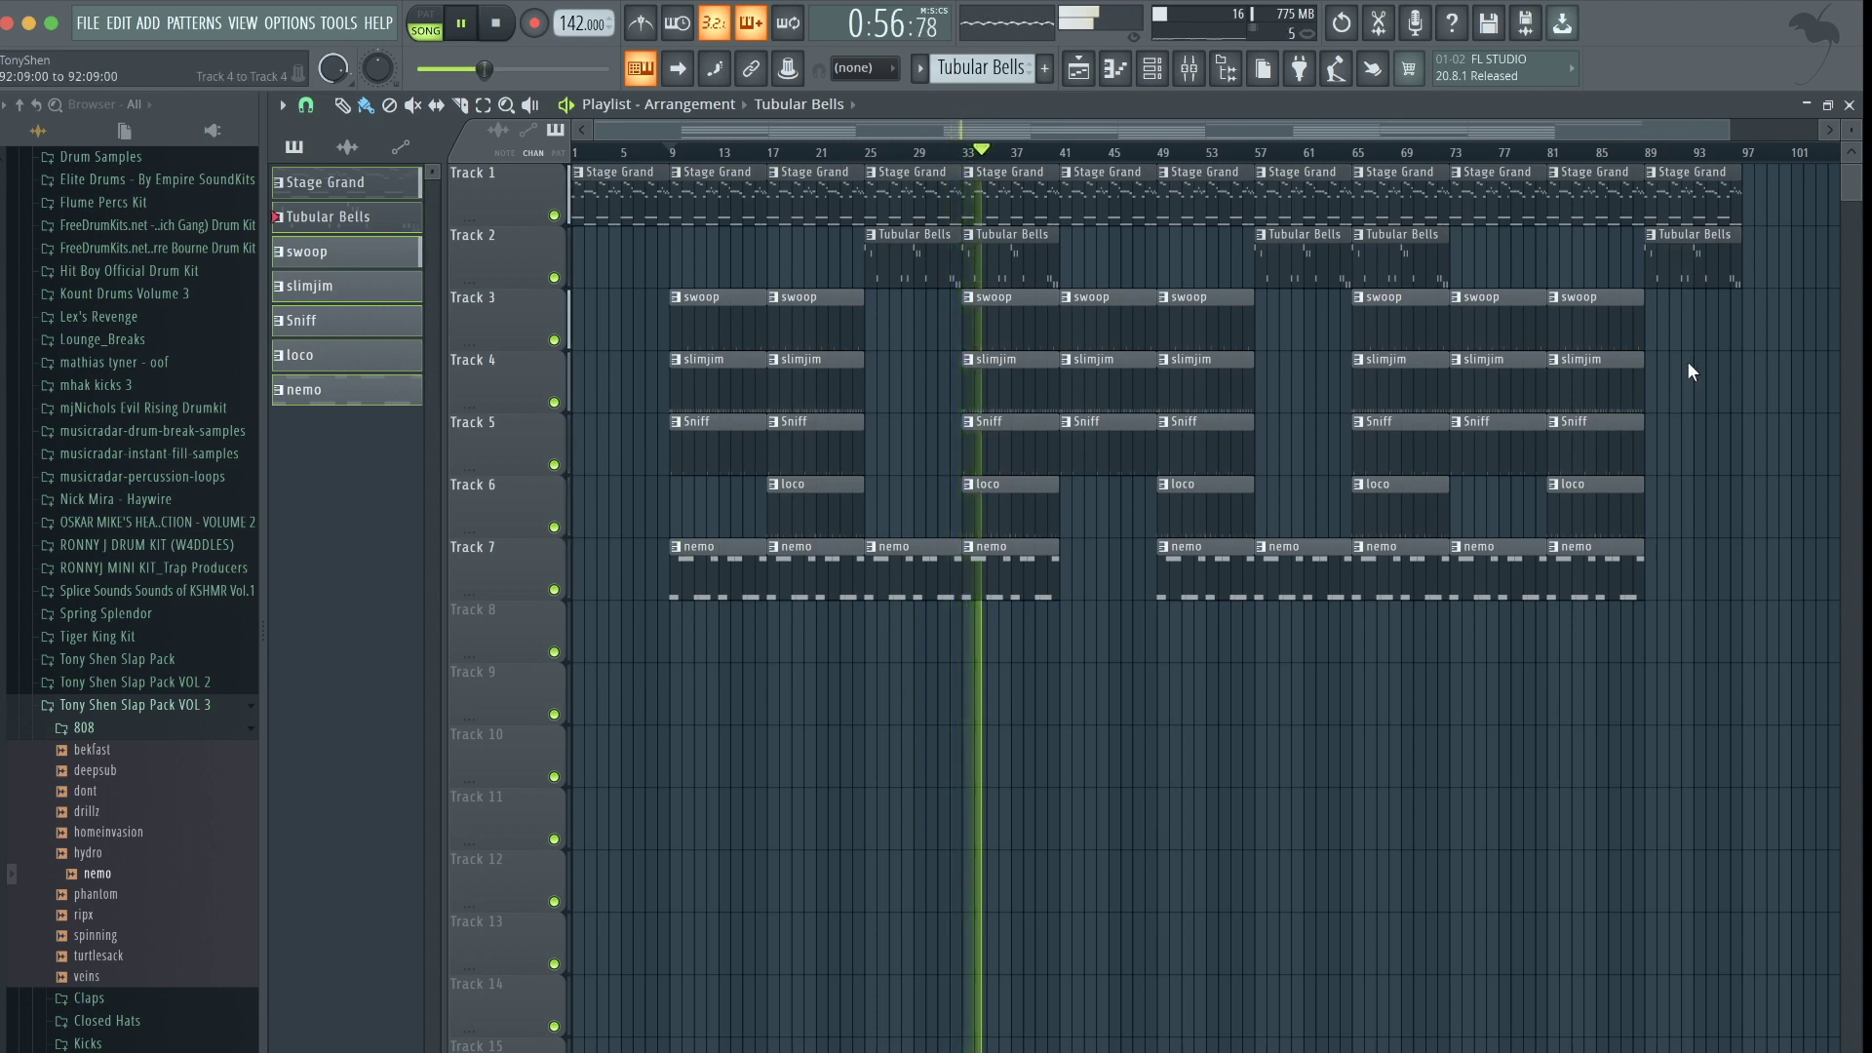
Stop playback, return the playhead to the start of the playlist, and play the full arrangement from bar 1
key("space")
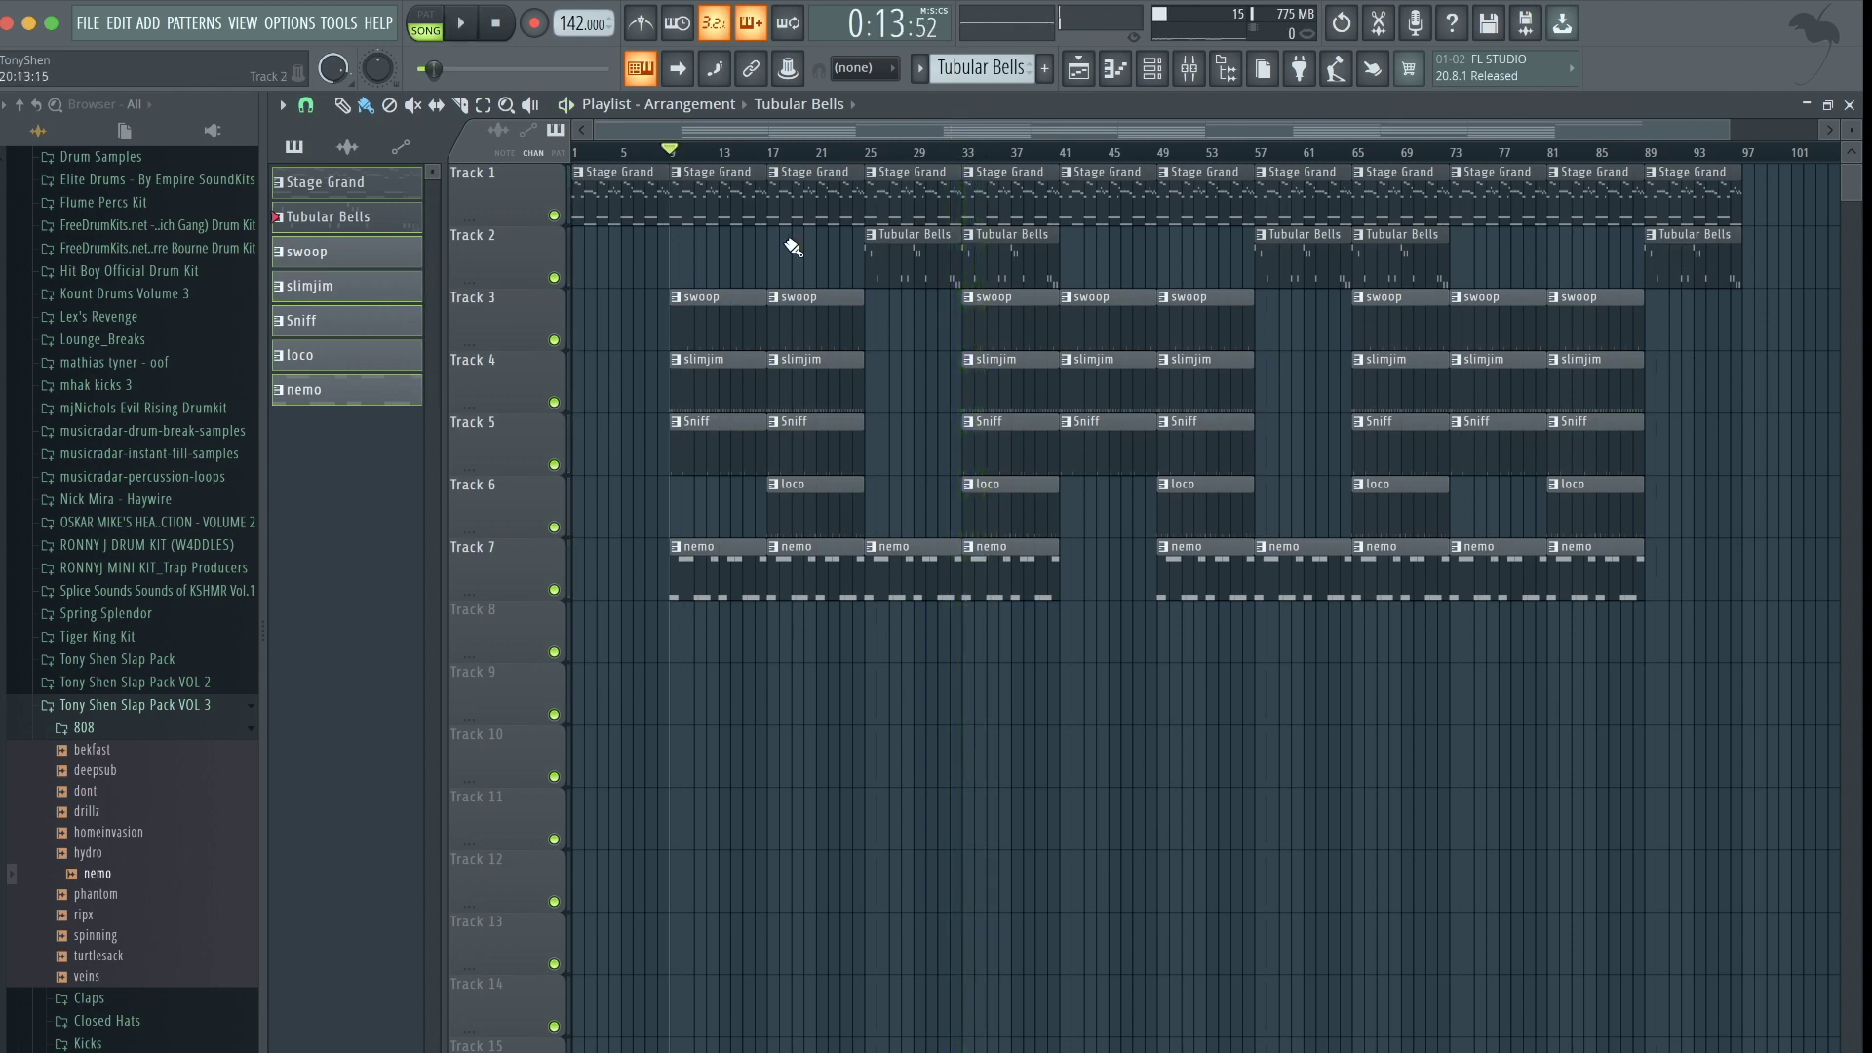
left_click_drag(680, 173, 580, 173)
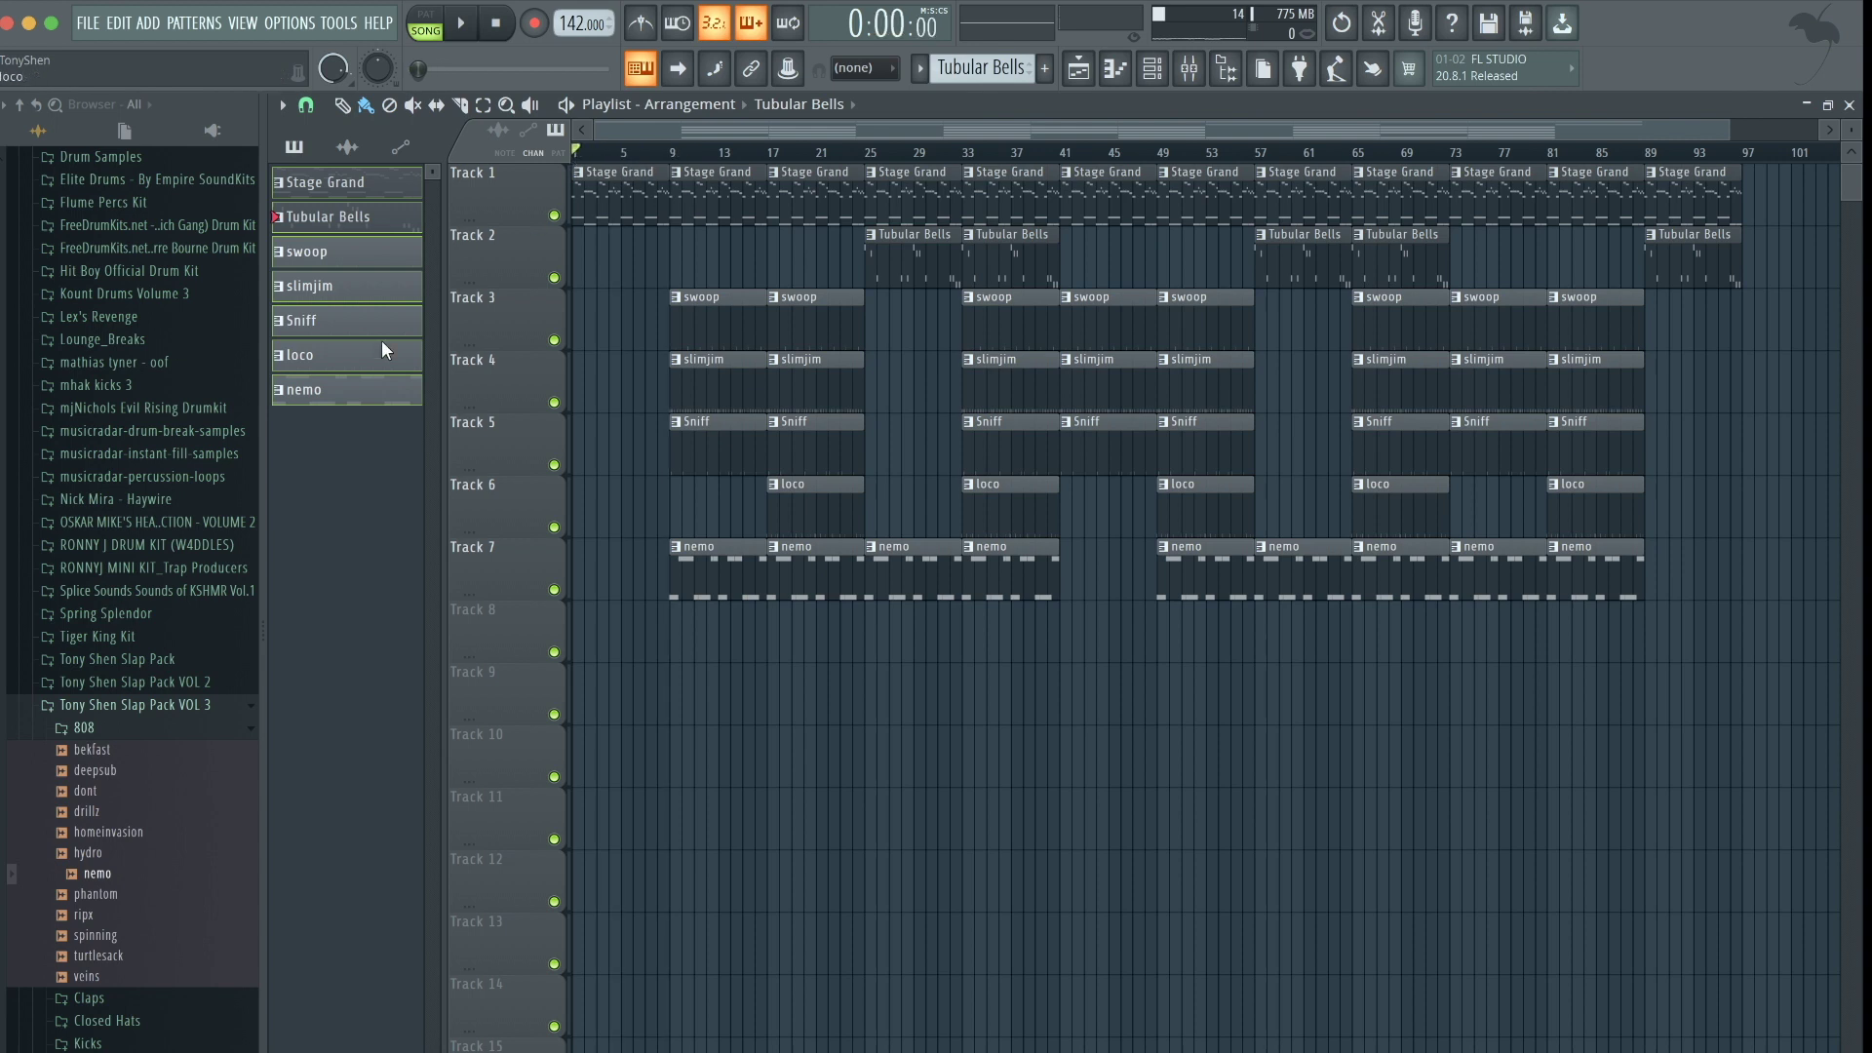
left_click_drag(353, 455, 358, 470)
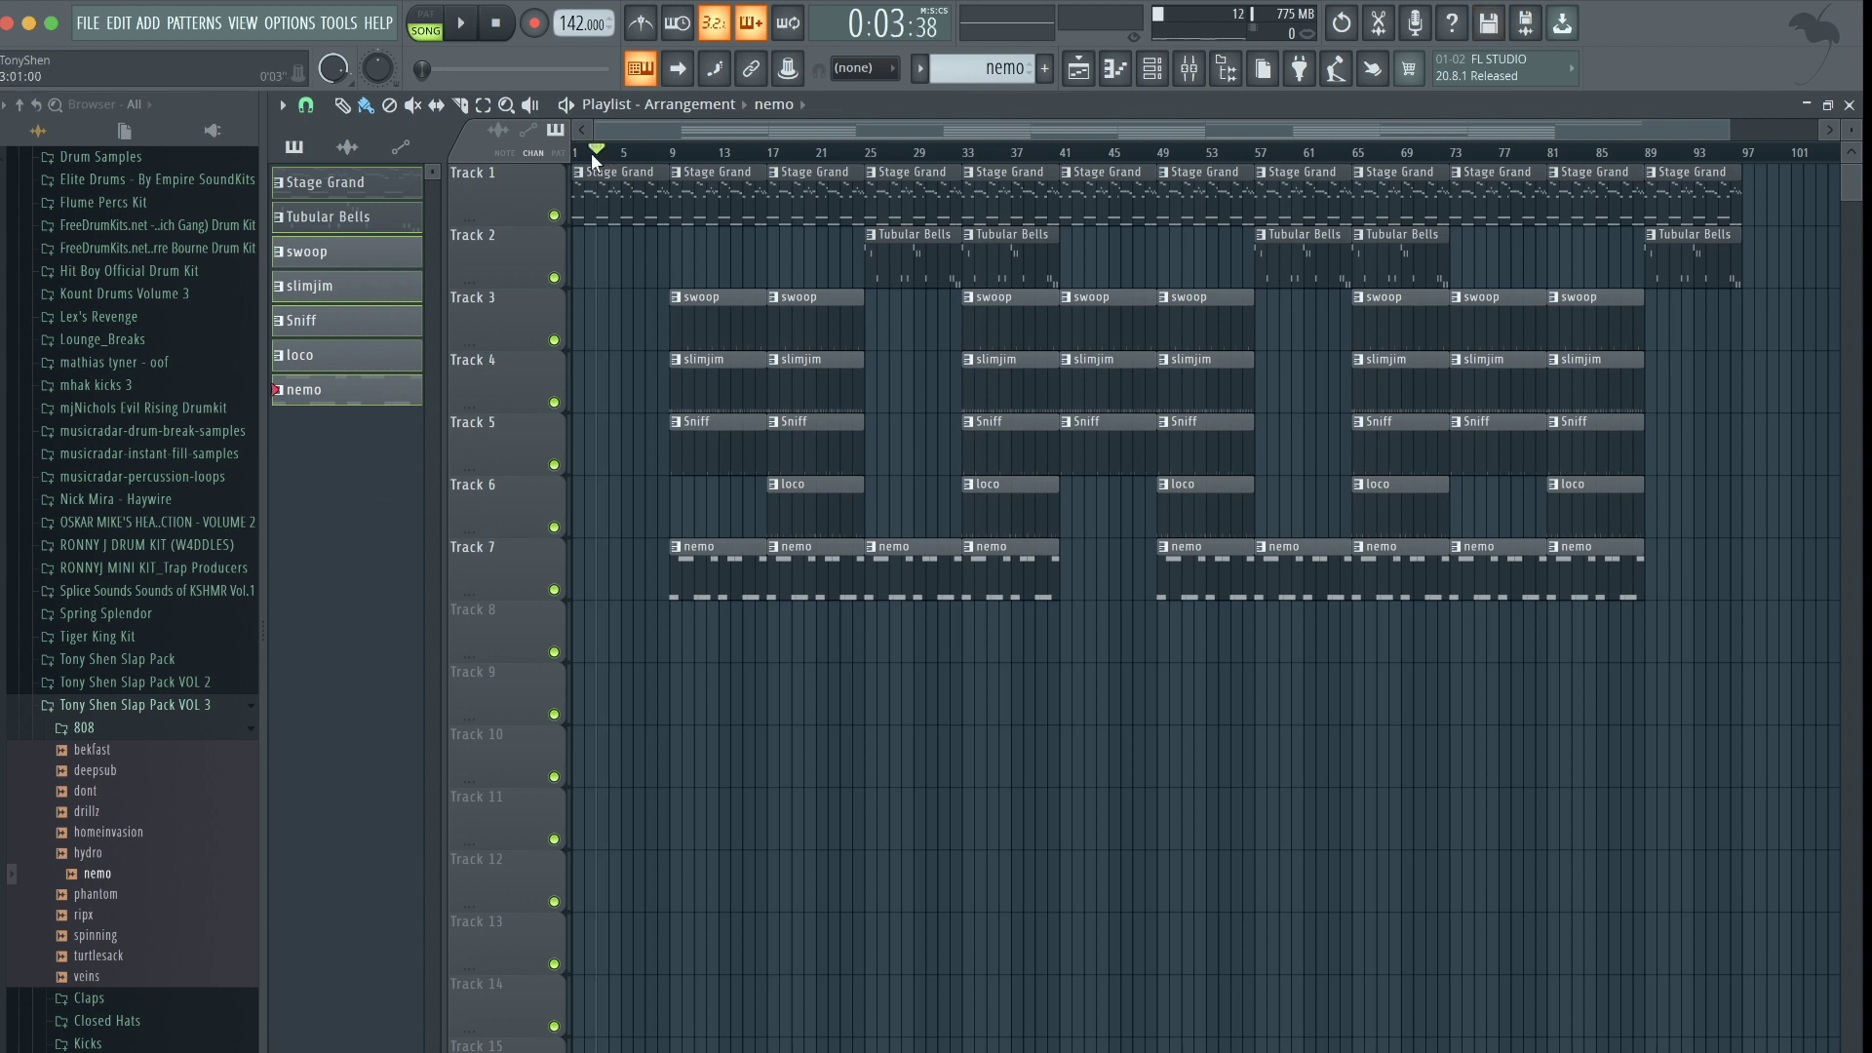
left_click_drag(591, 154, 575, 156)
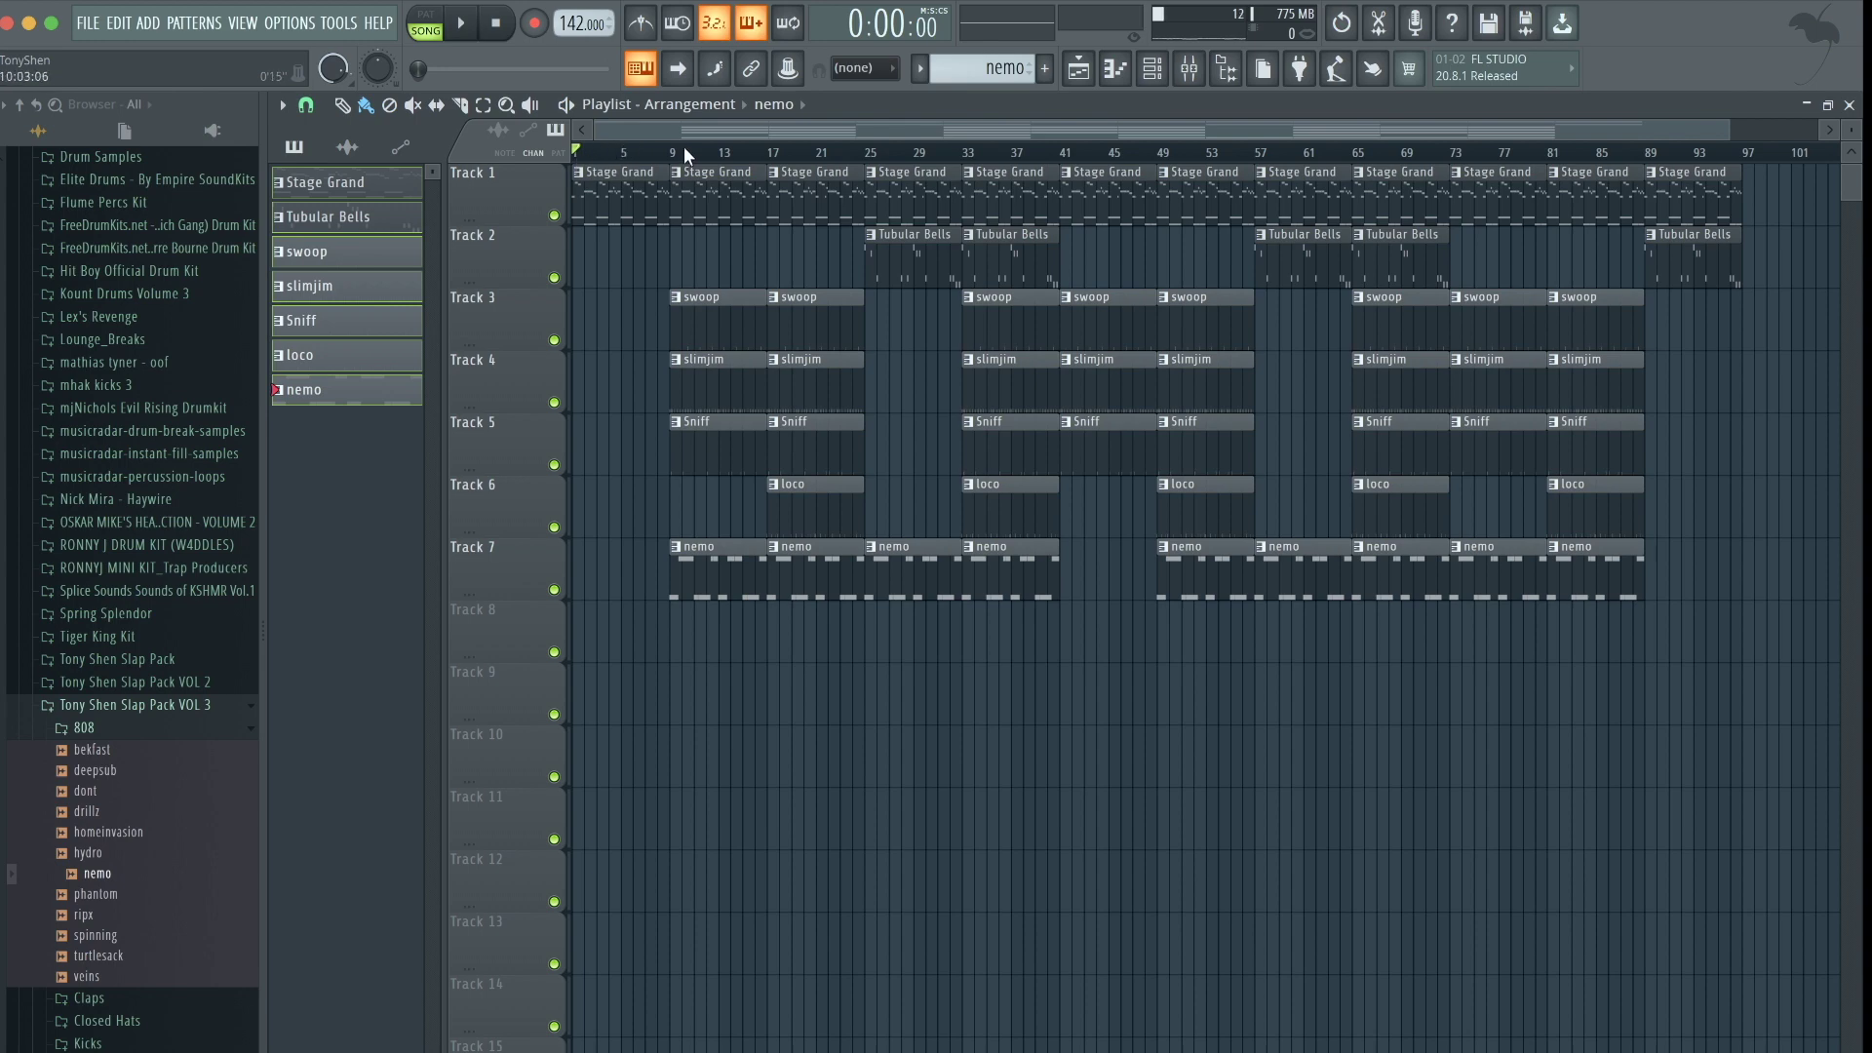
key("space")
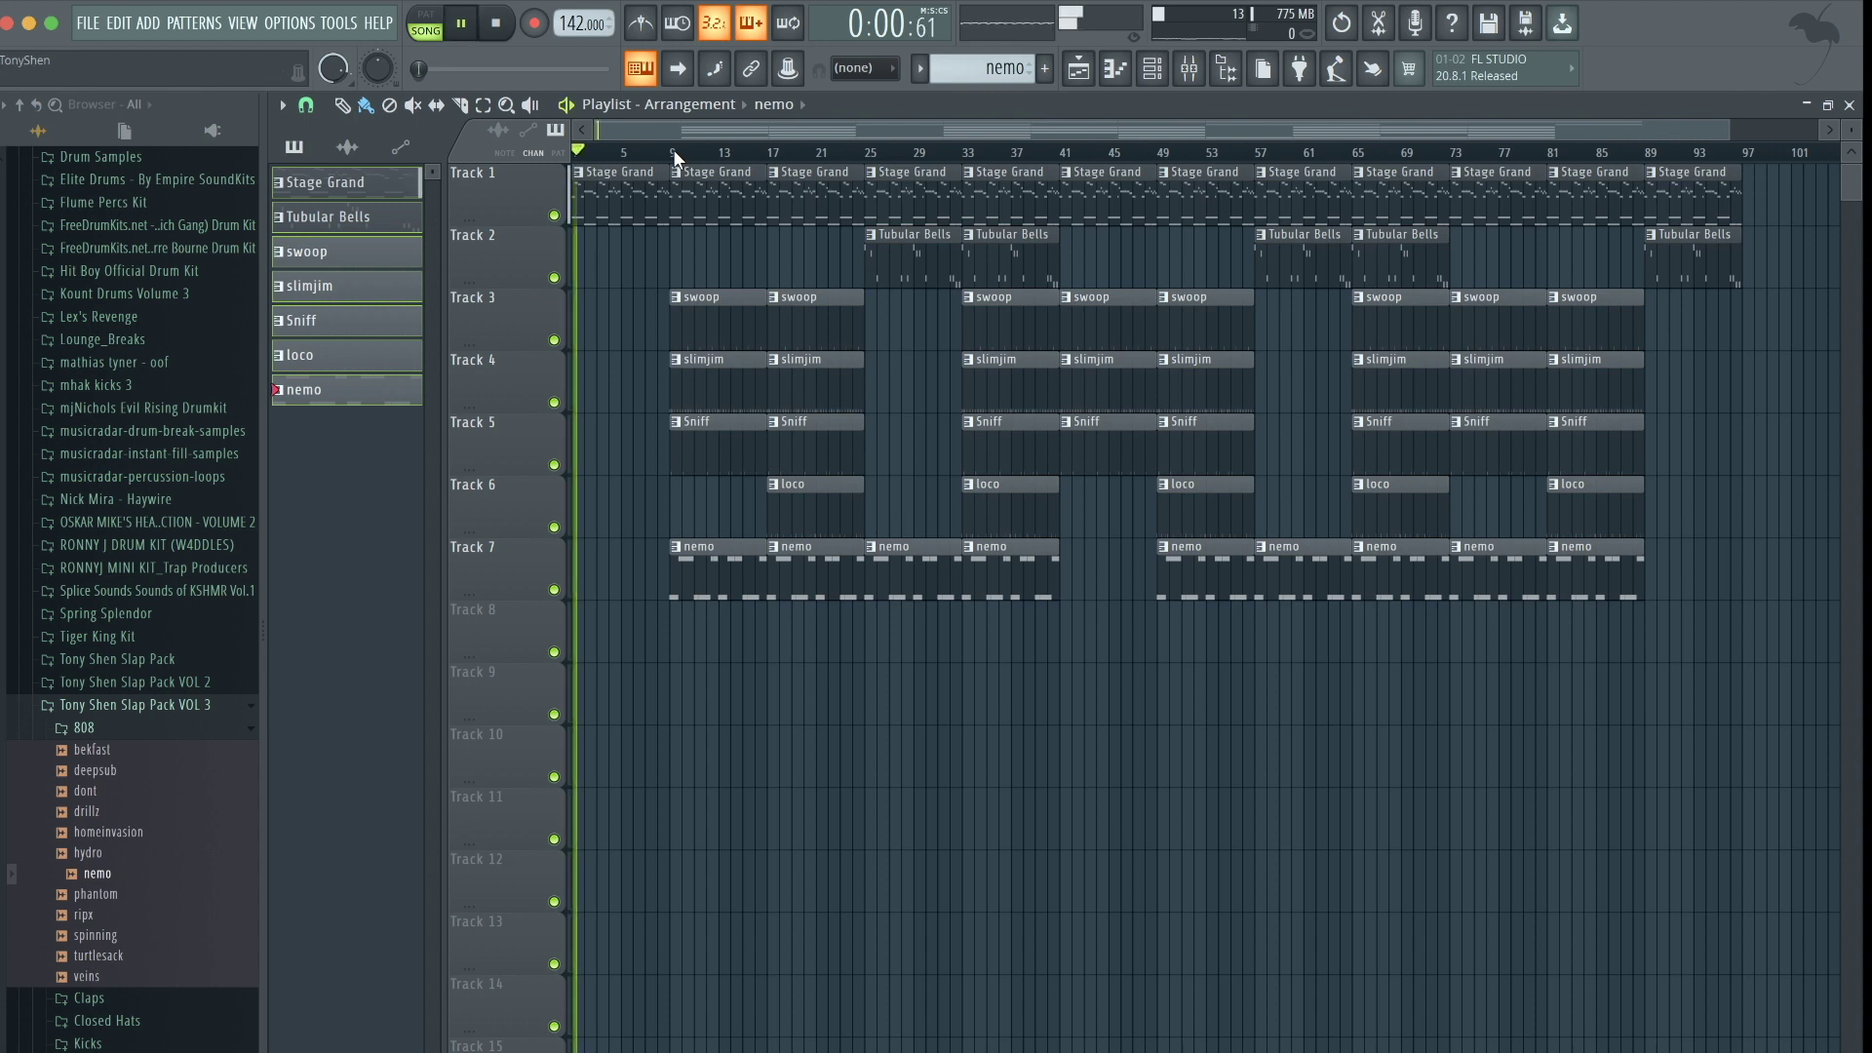